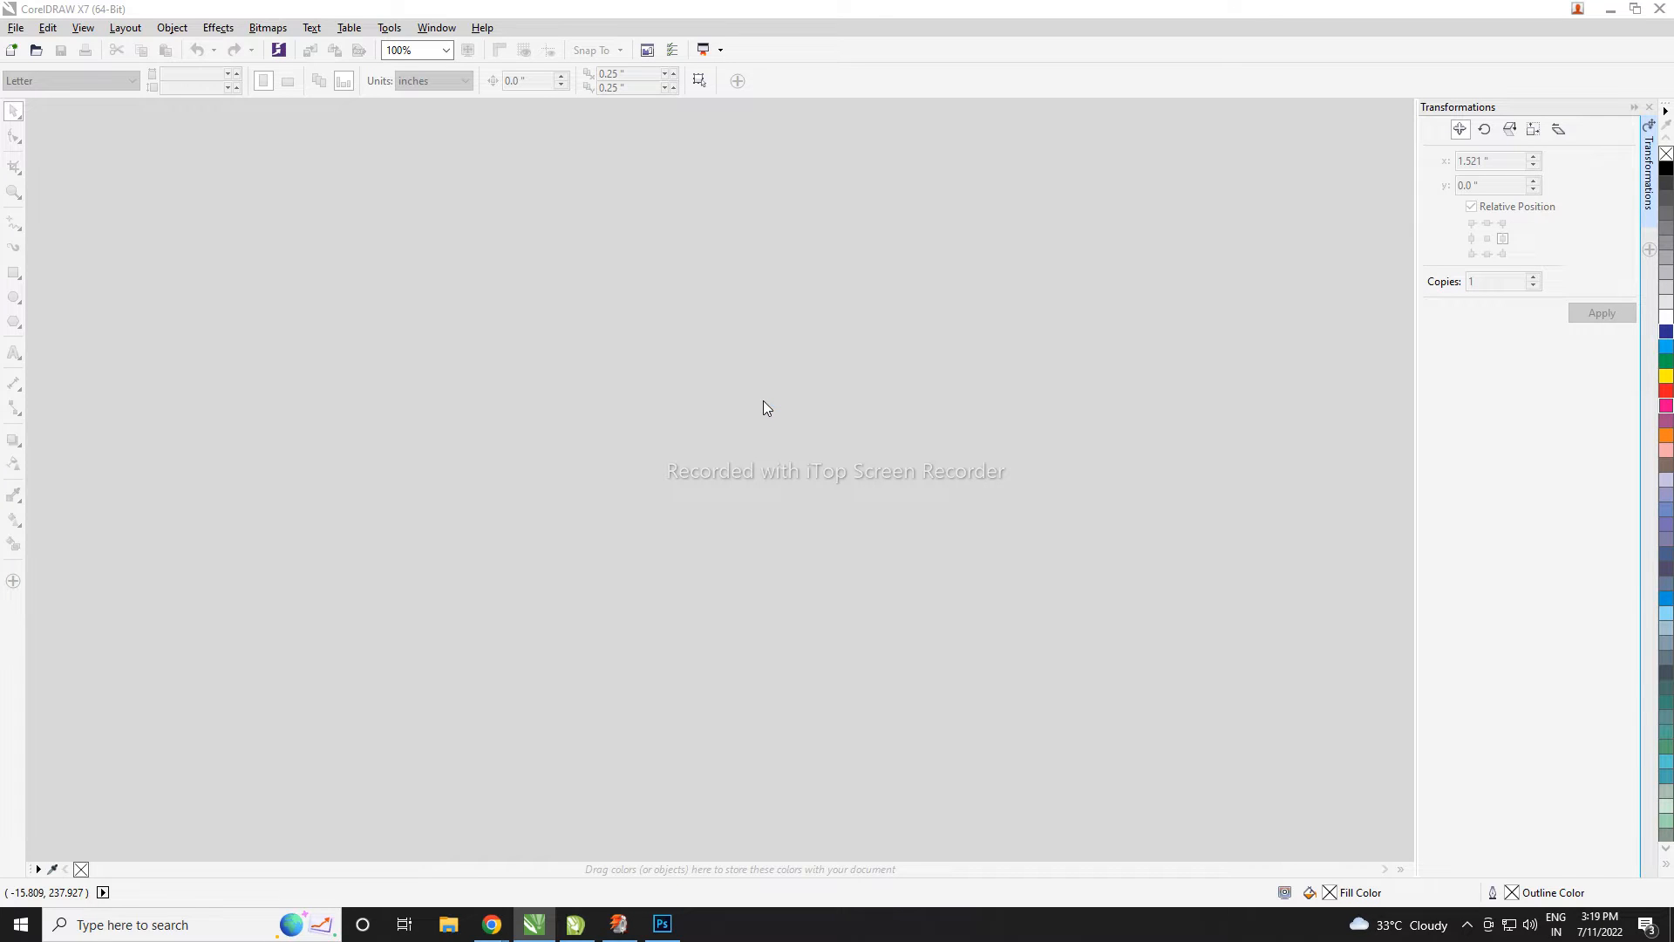
- Create a blank A4 document in millimetres in CorelDRAW X7
key(super+d)
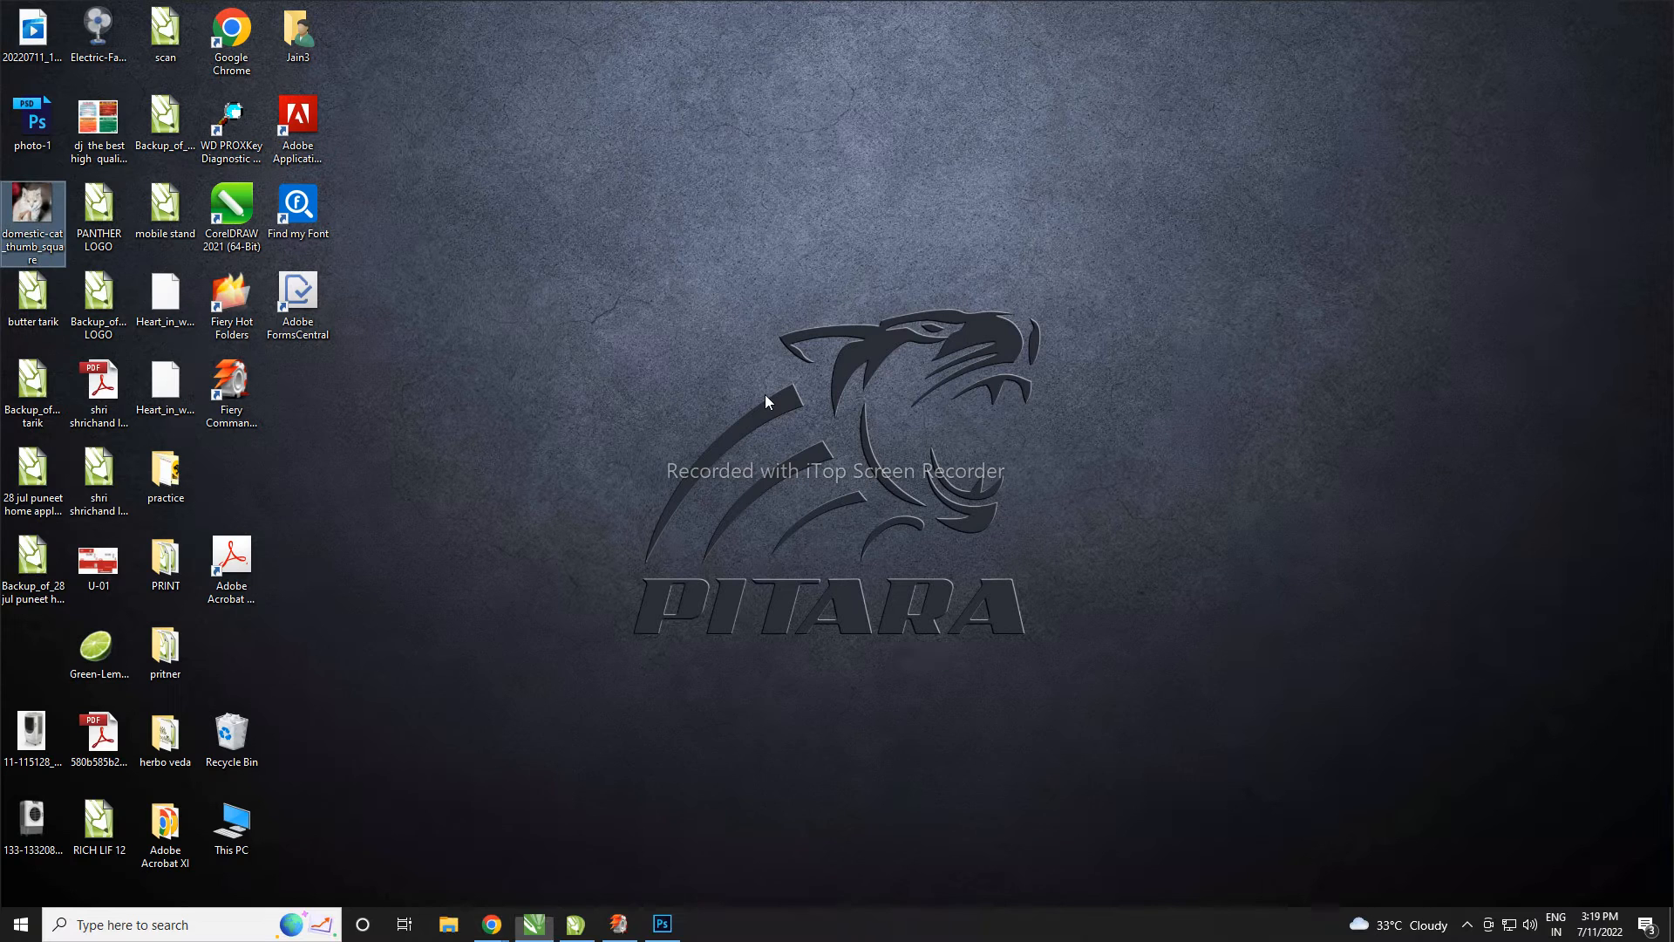
click(536, 926)
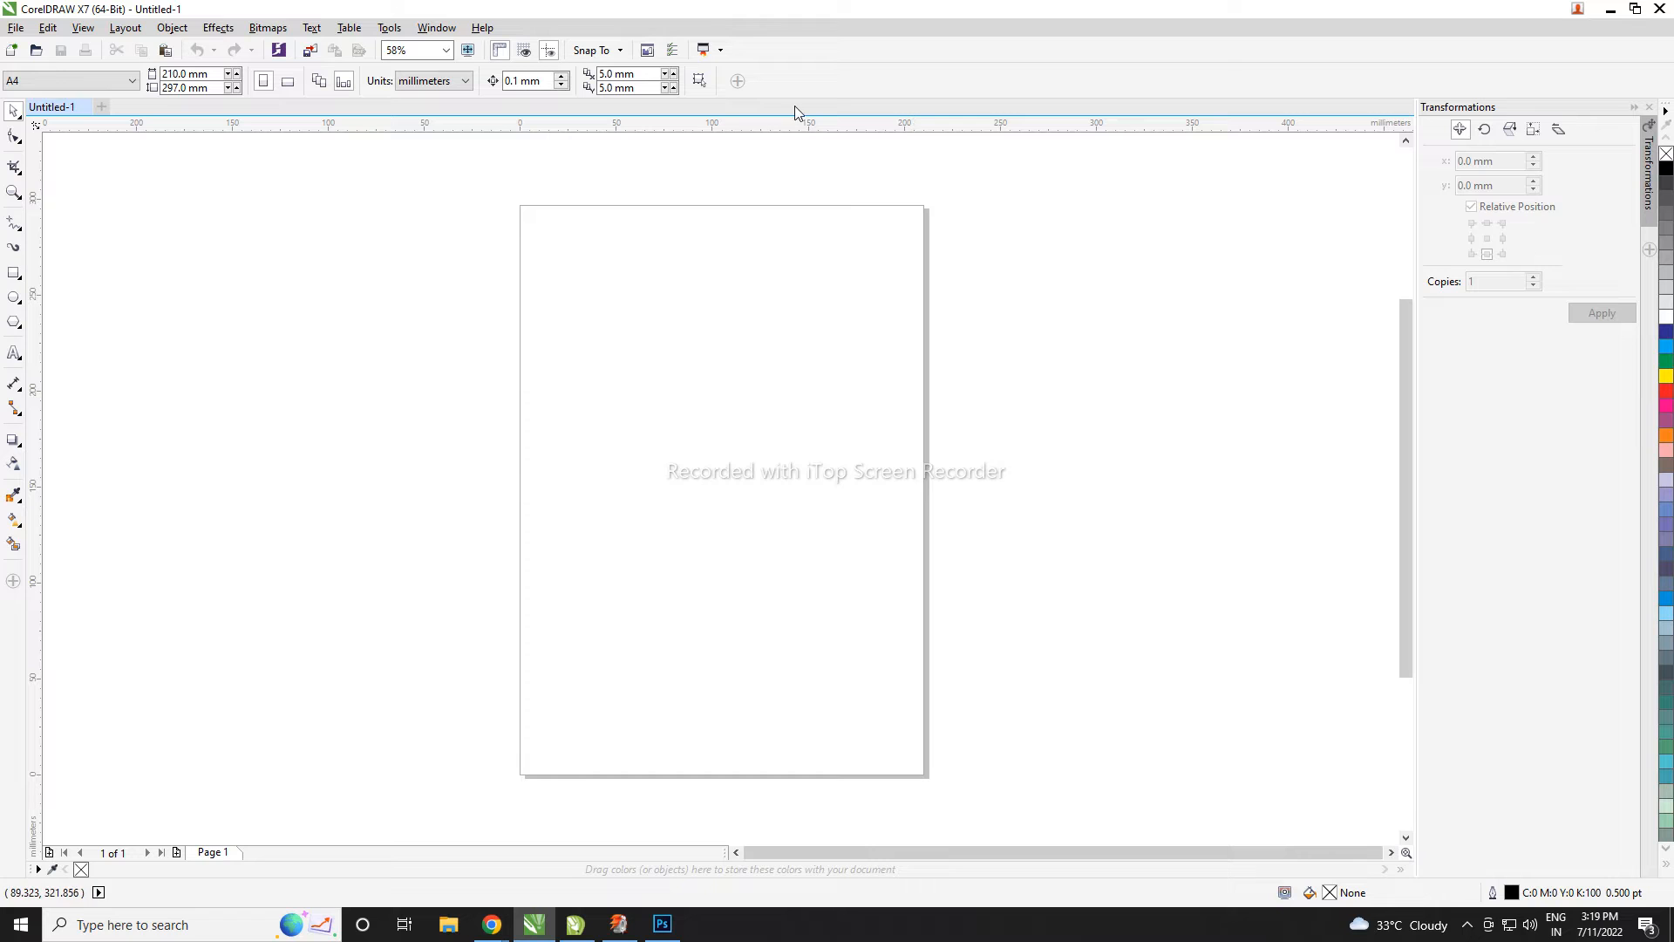
click(1607, 11)
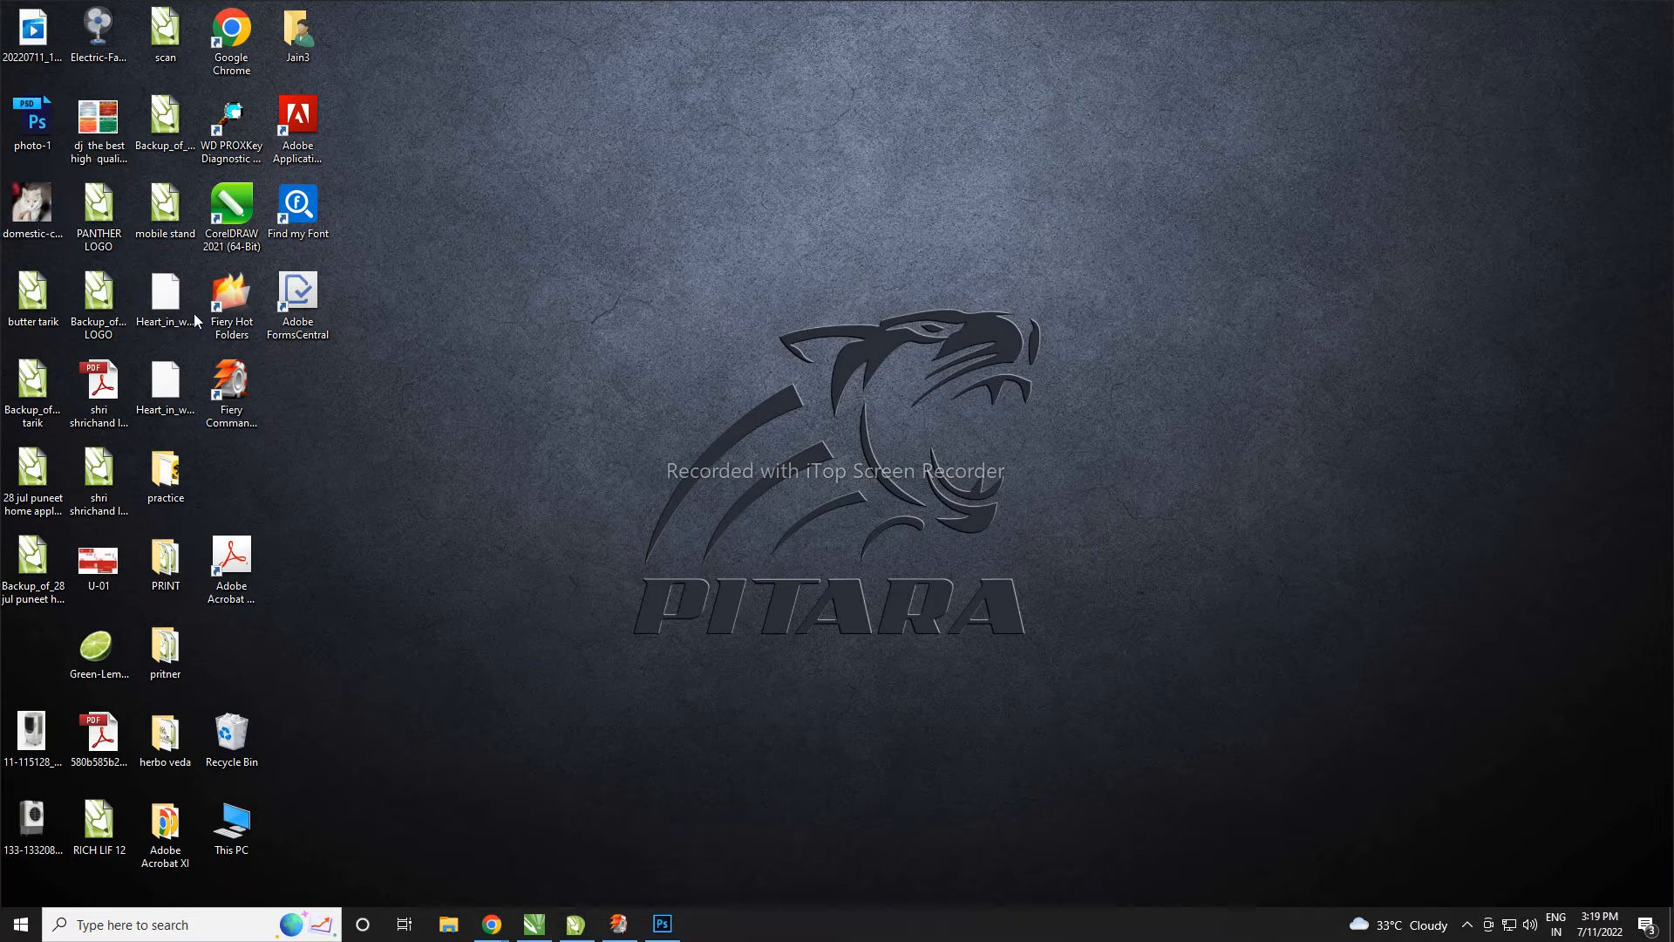
- Open the domestic-cat image from the desktop in the browser and copy it
double_click(34, 223)
right_click(681, 246)
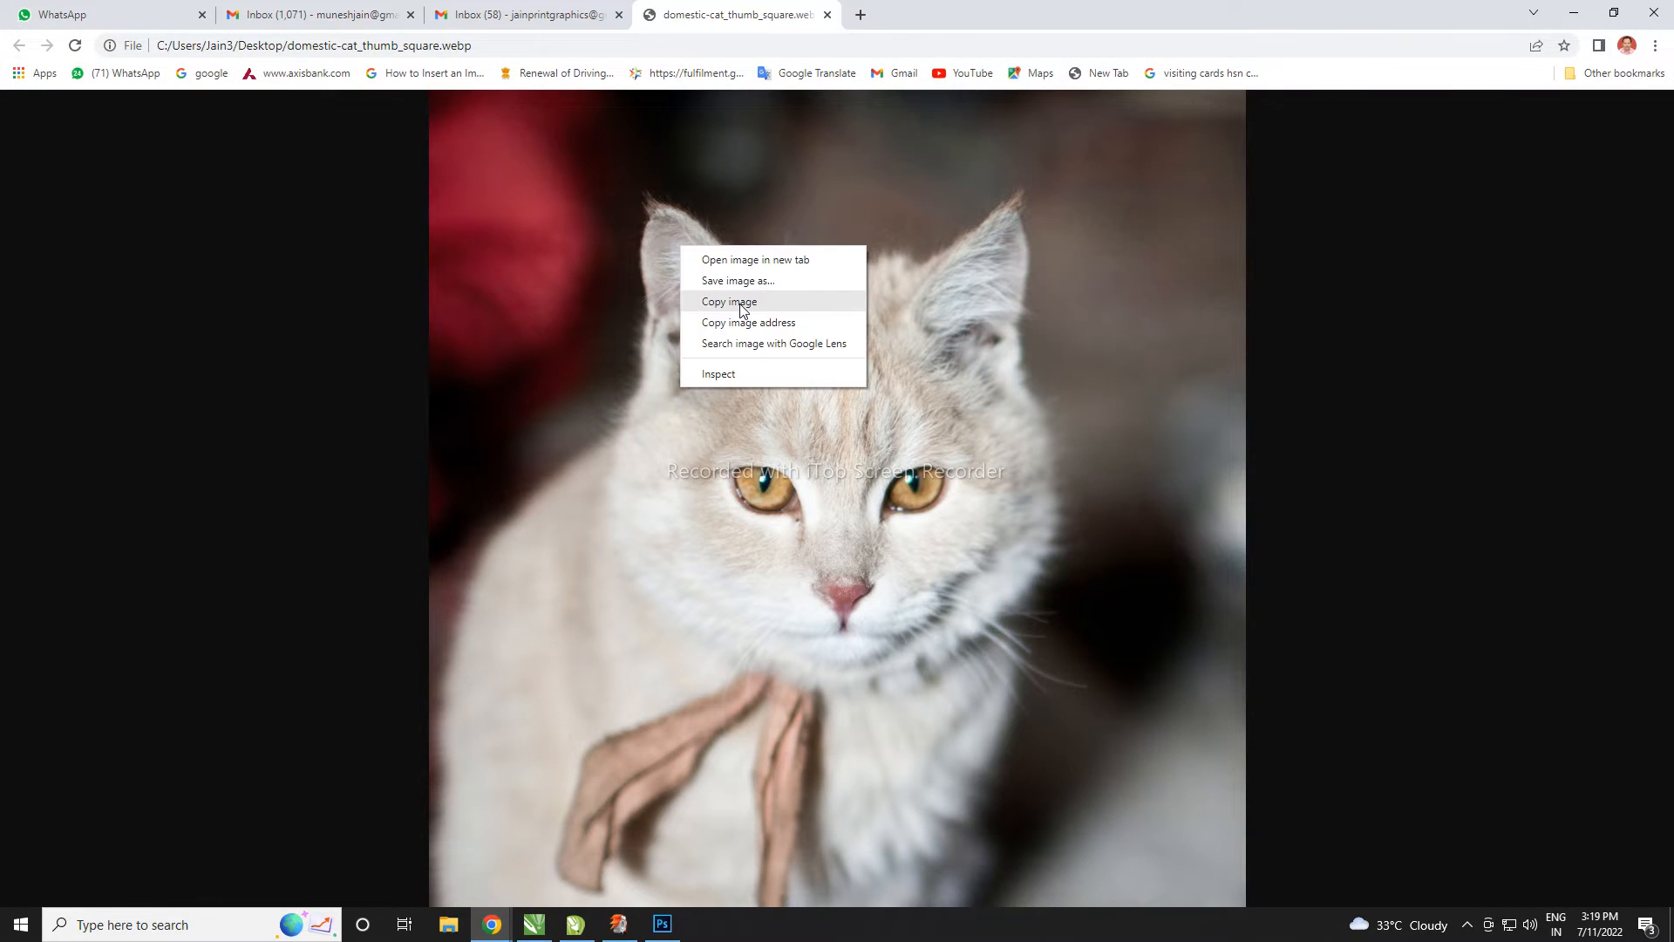
click(740, 305)
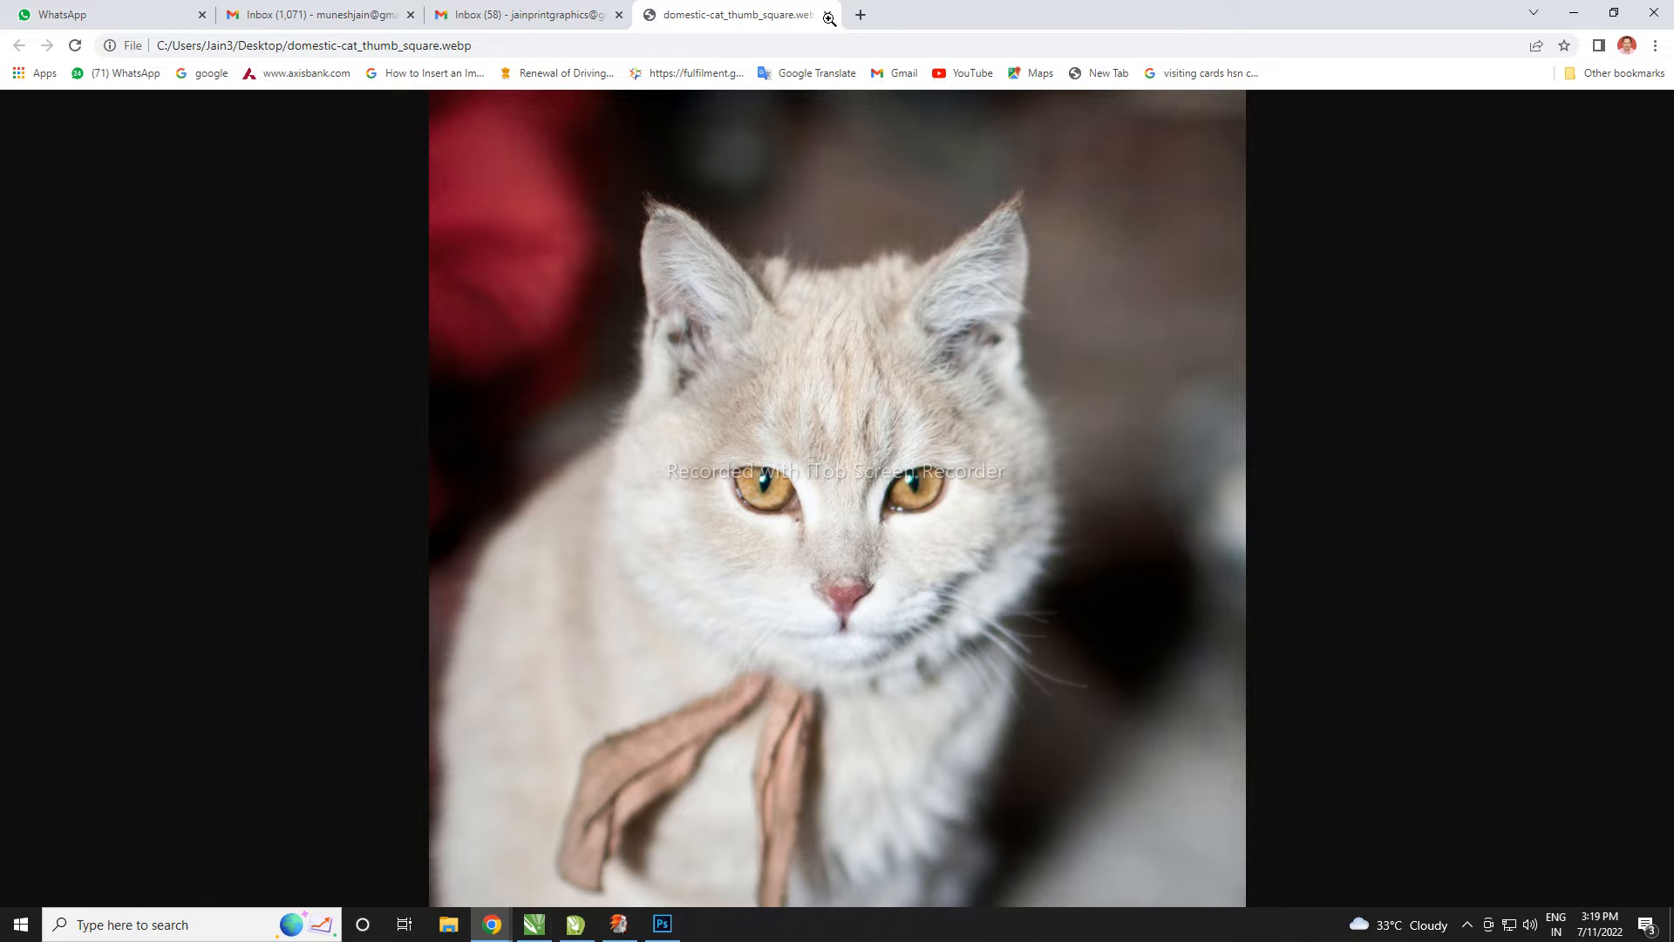
click(1573, 12)
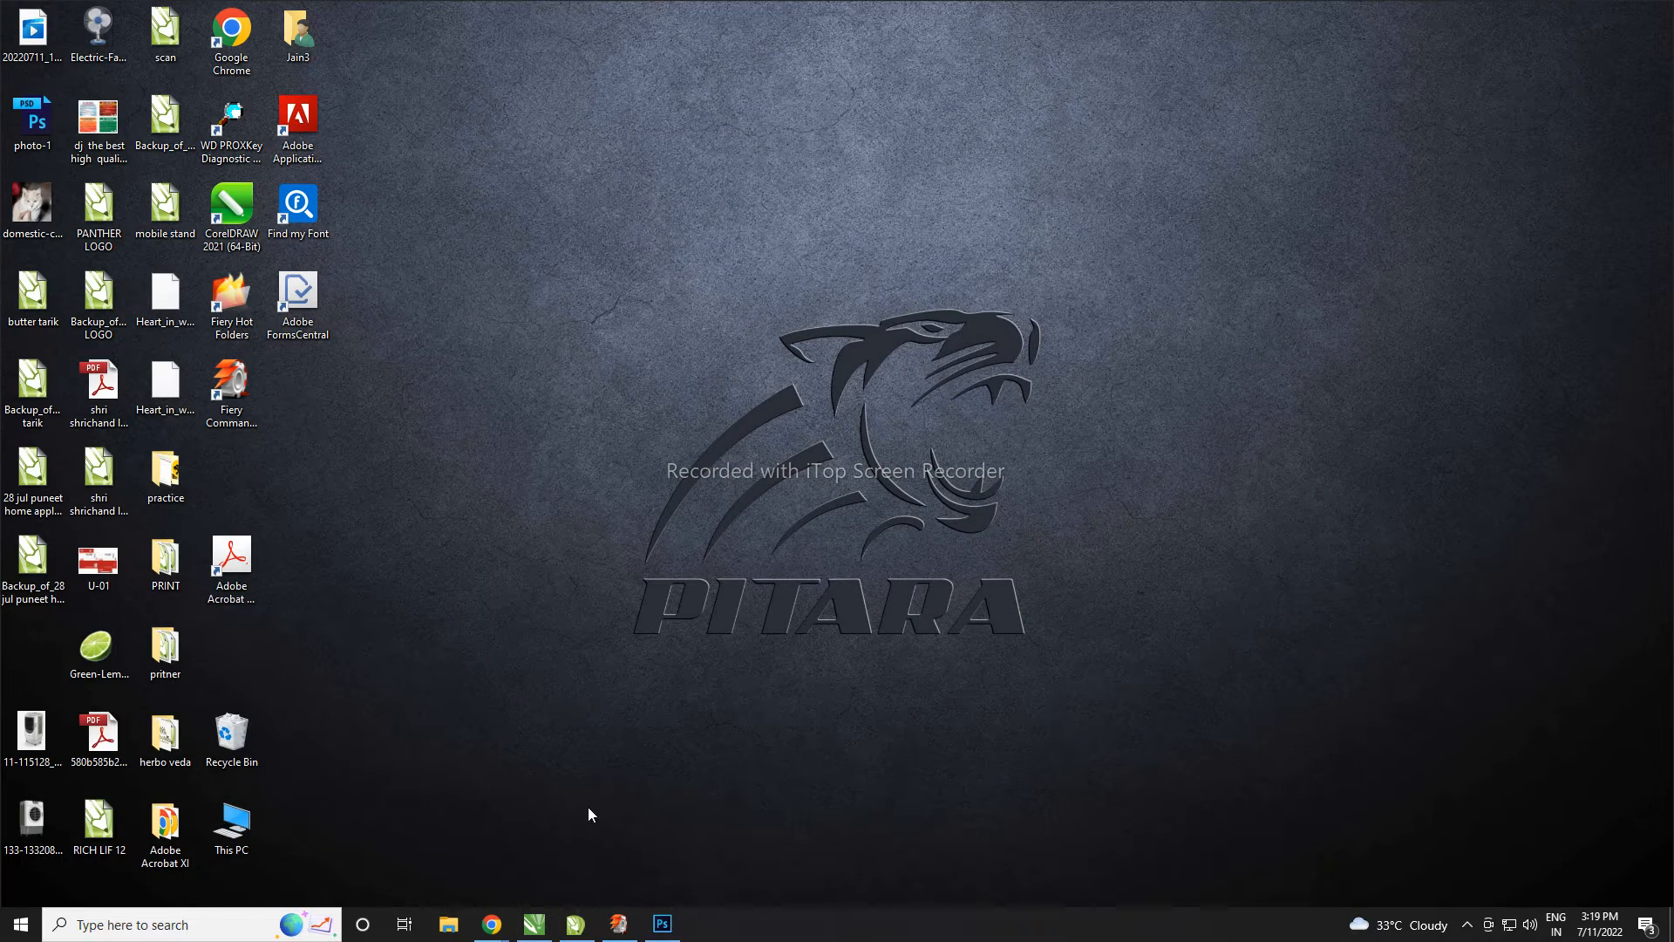
- Switch to CorelDRAW X7 and paste the copied cat image onto the page
click(575, 924)
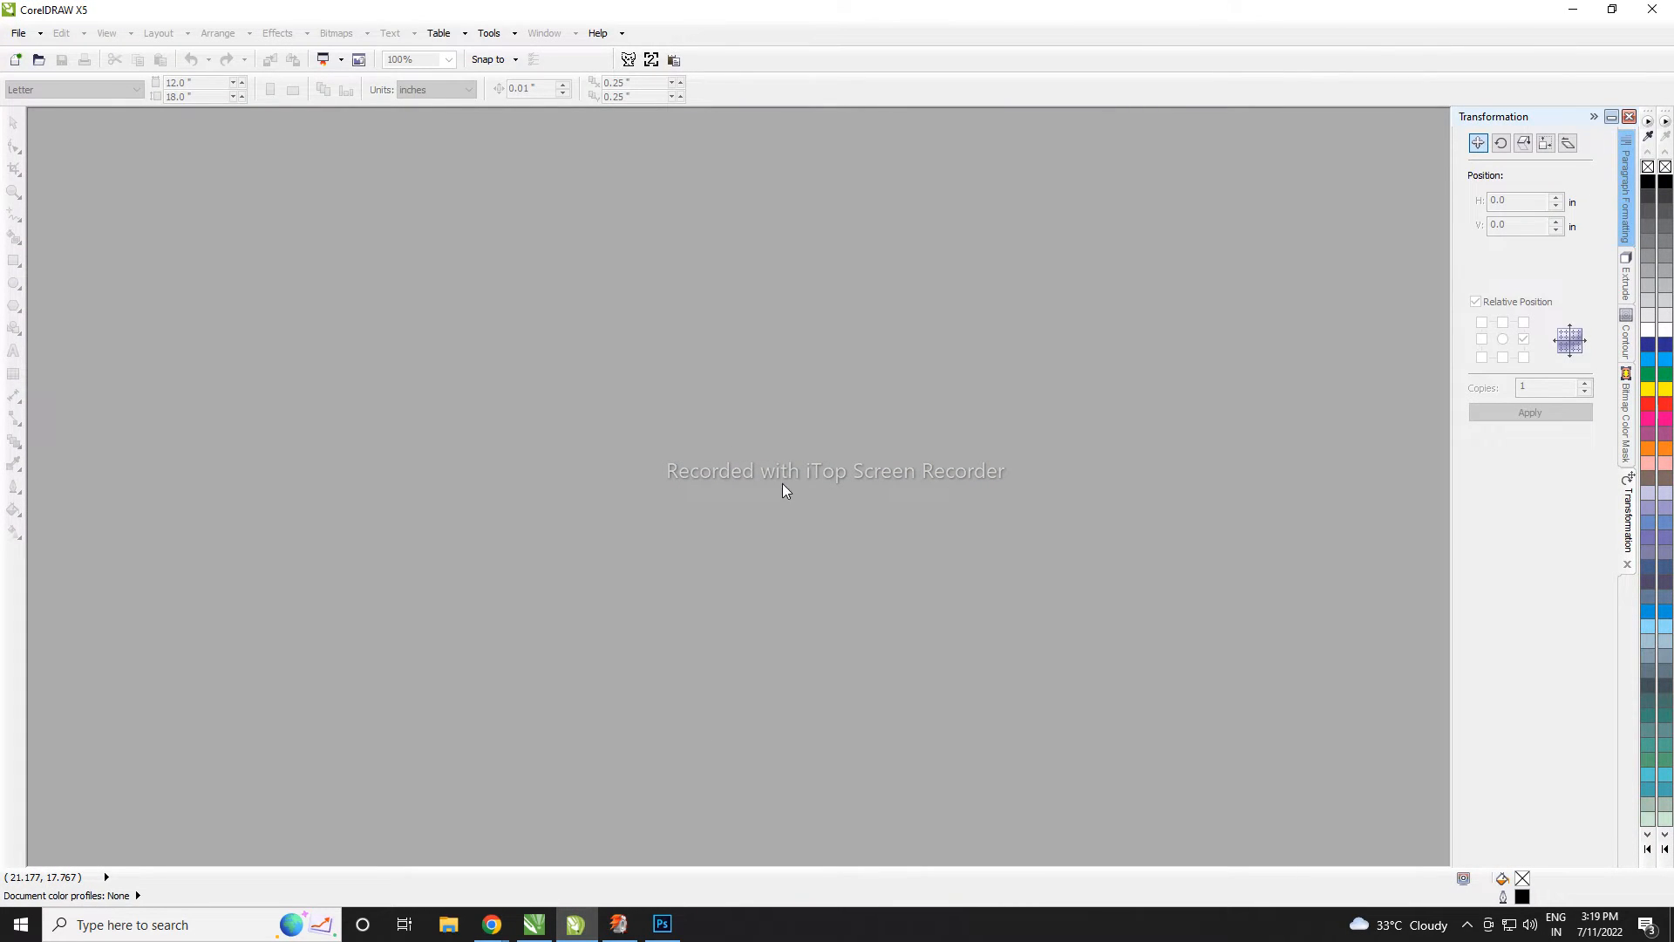
click(547, 924)
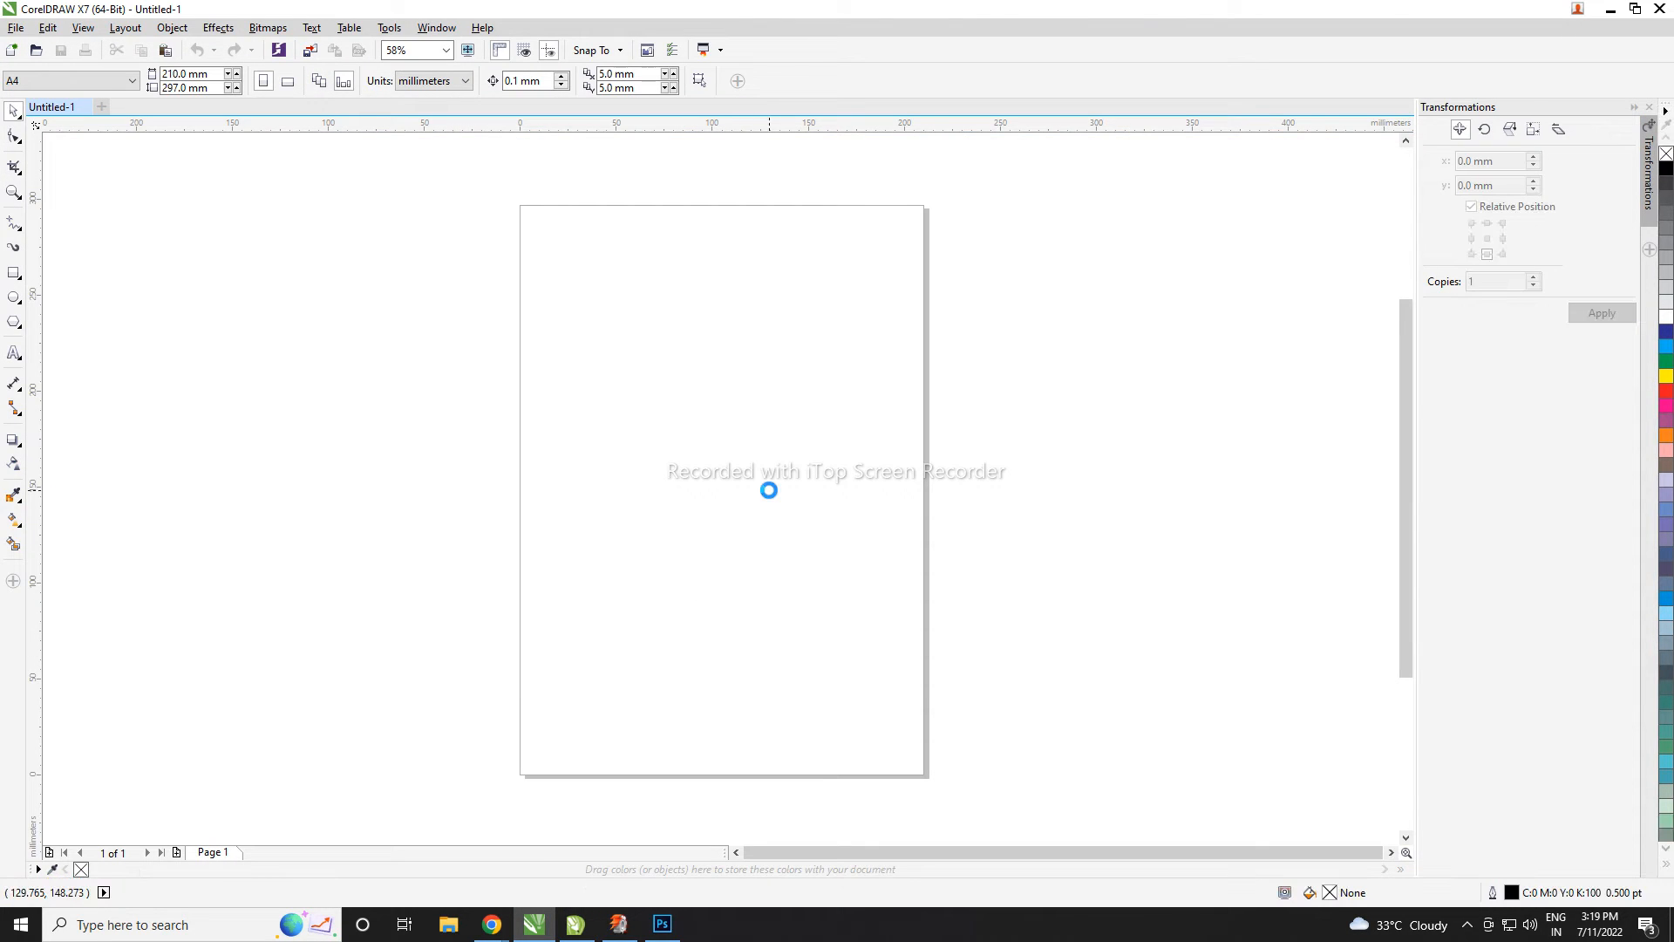
key(ctrl+v)
scroll(769, 490, down, 3)
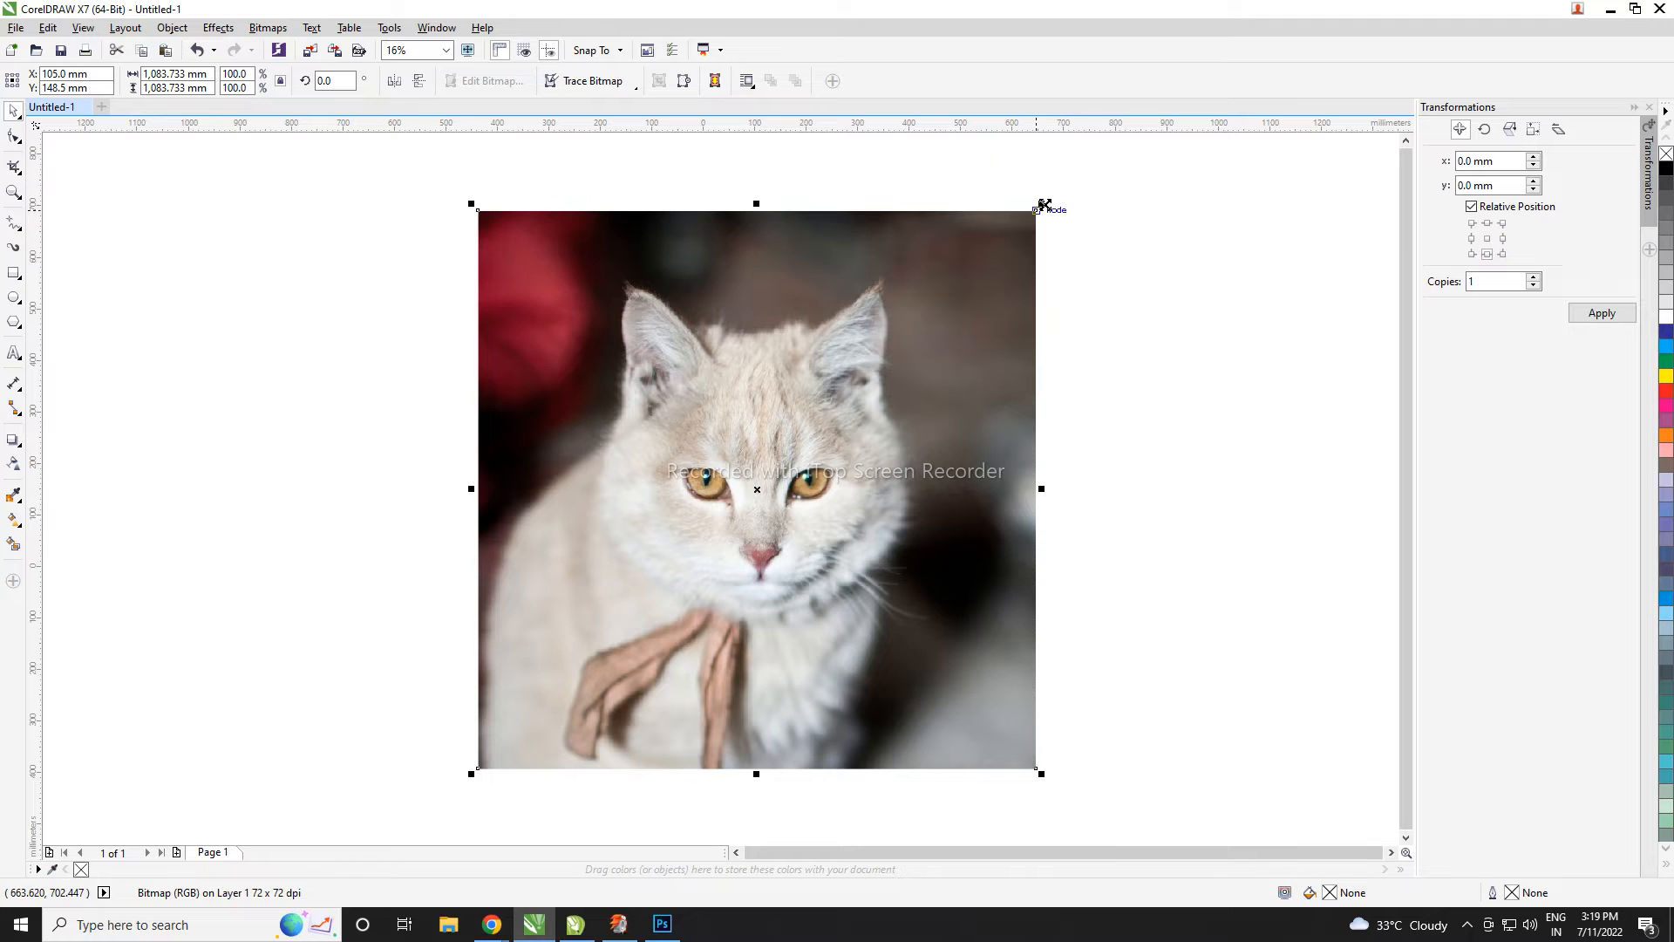
- Scale the cat photo down about its centre to about 139 mm square so it fits within the page
drag(1042, 204, 1117, 426)
scroll(723, 519, up, 1)
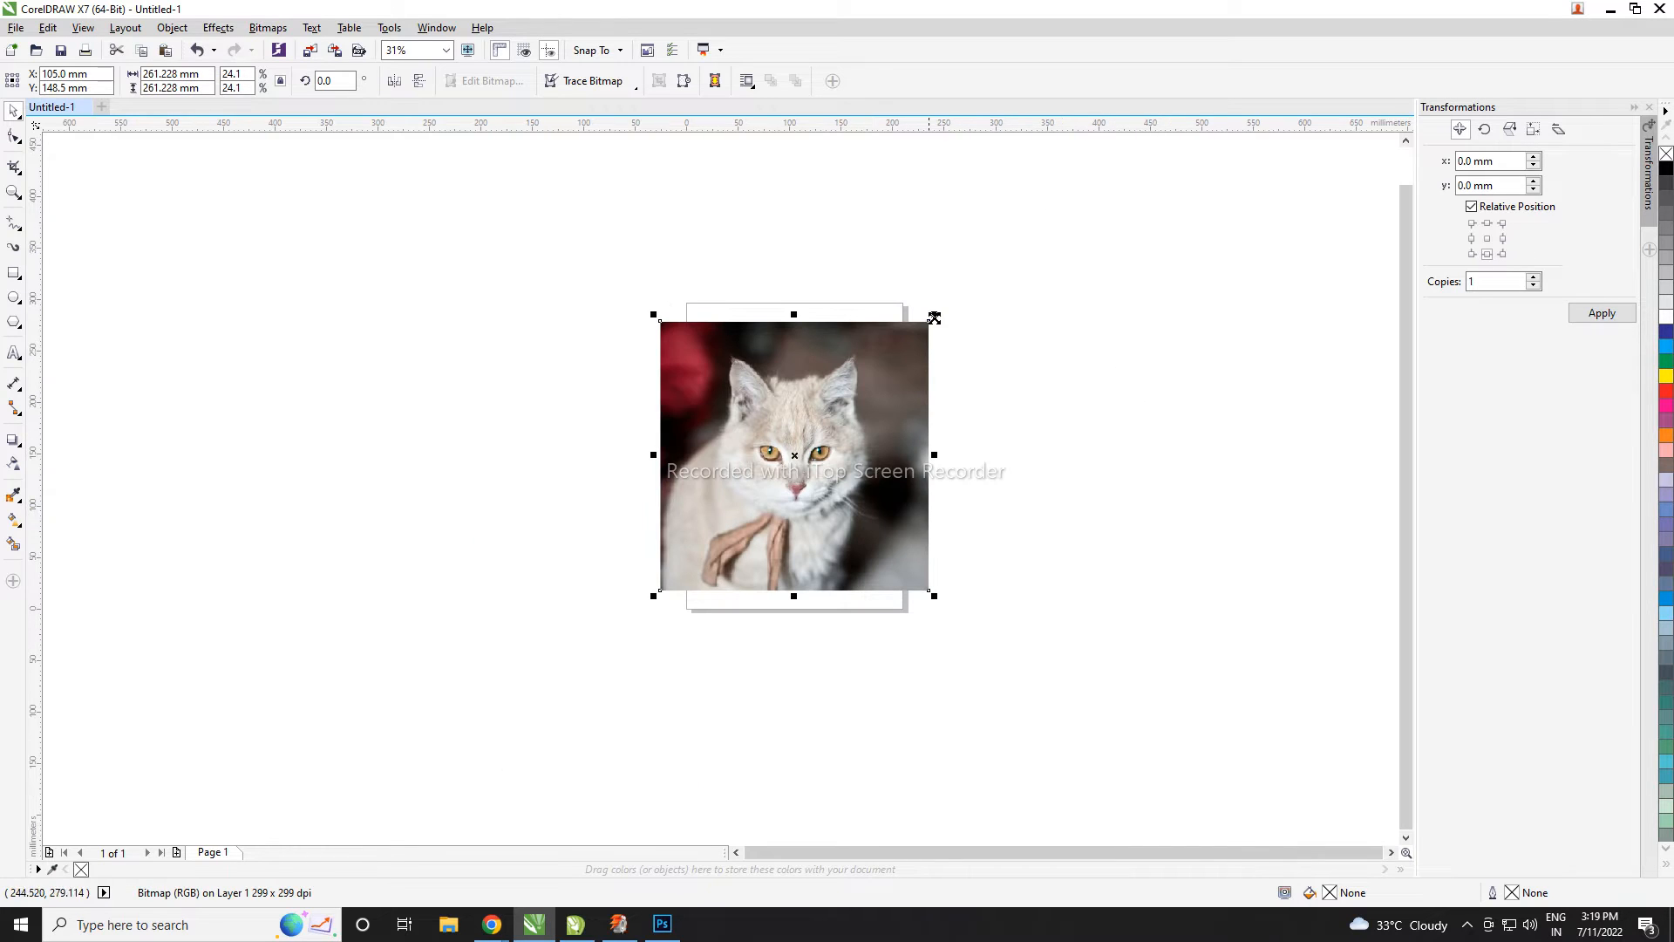
drag(935, 316, 971, 382)
scroll(799, 463, up, 2)
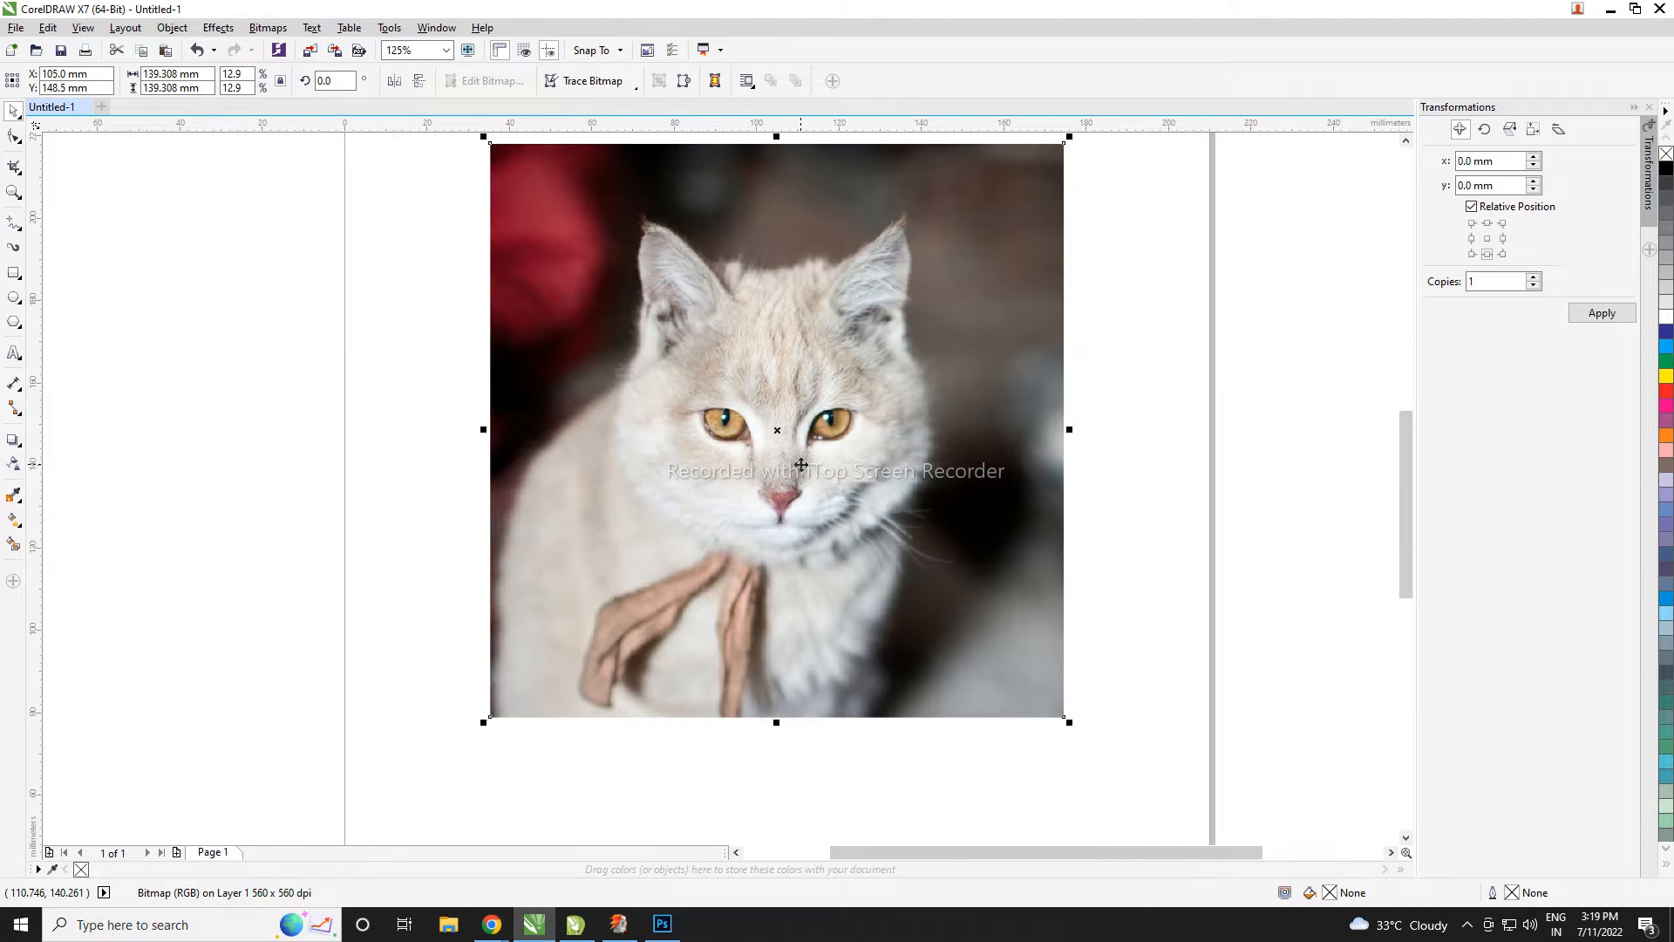
click(1172, 419)
- Draw a closed freehand triangle over the cat's left eye in the photo, from outer corner to inner corner to the upper lid
scroll(677, 248, up, 1)
scroll(614, 260, down, 1)
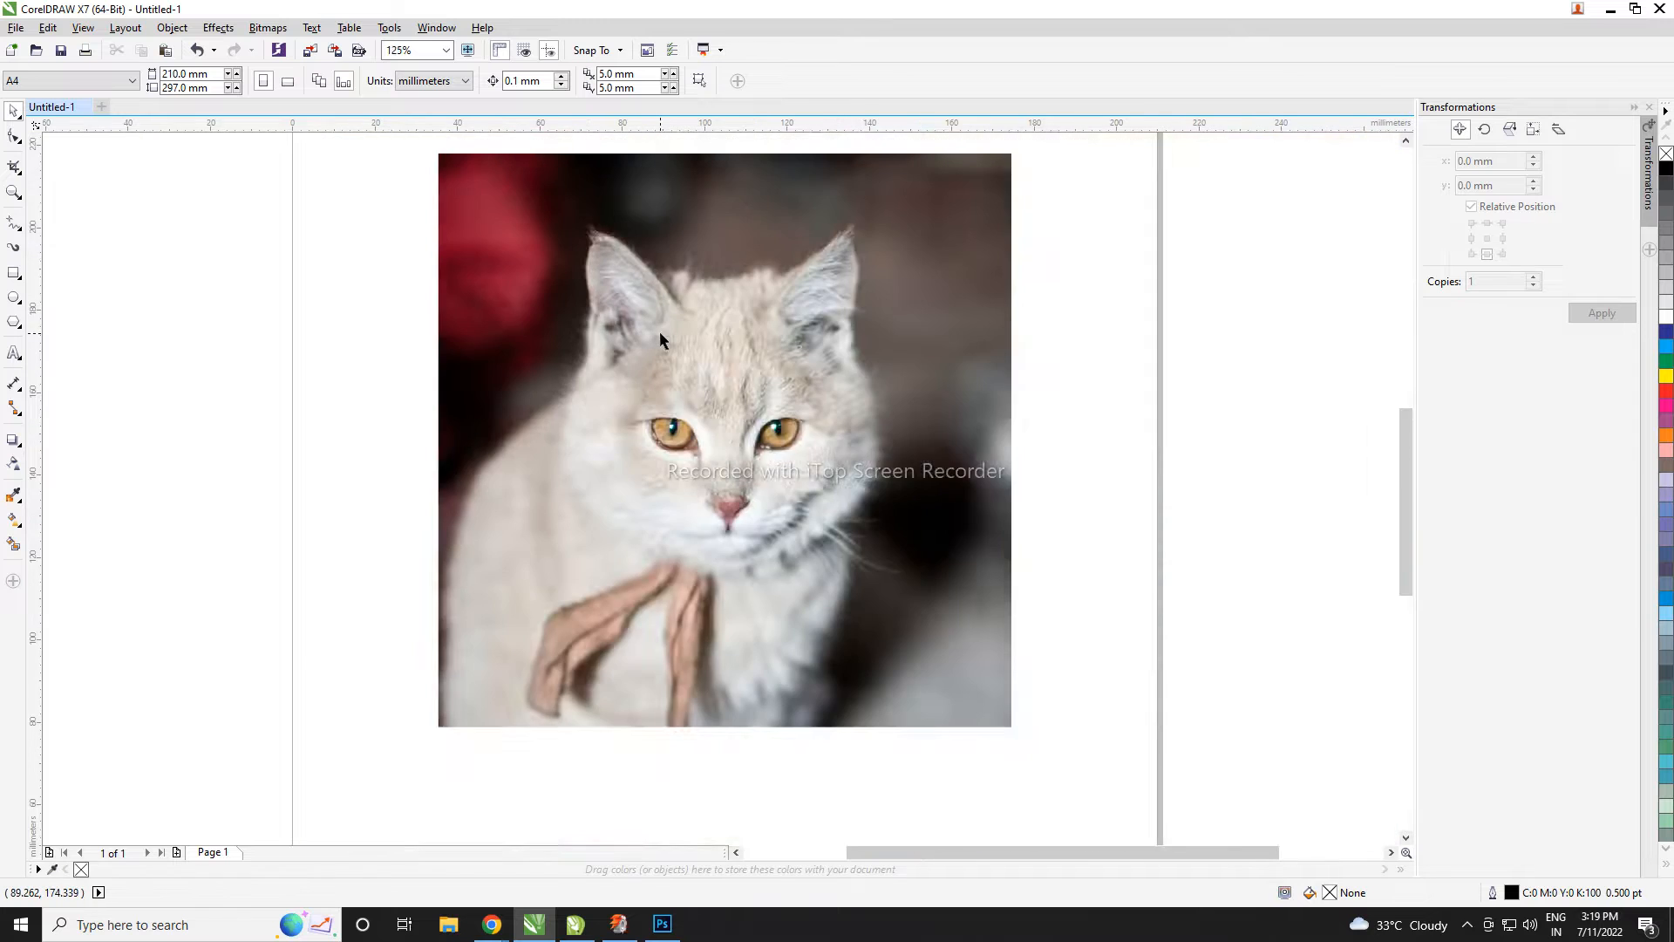
scroll(660, 332, up, 1)
scroll(616, 376, down, 1)
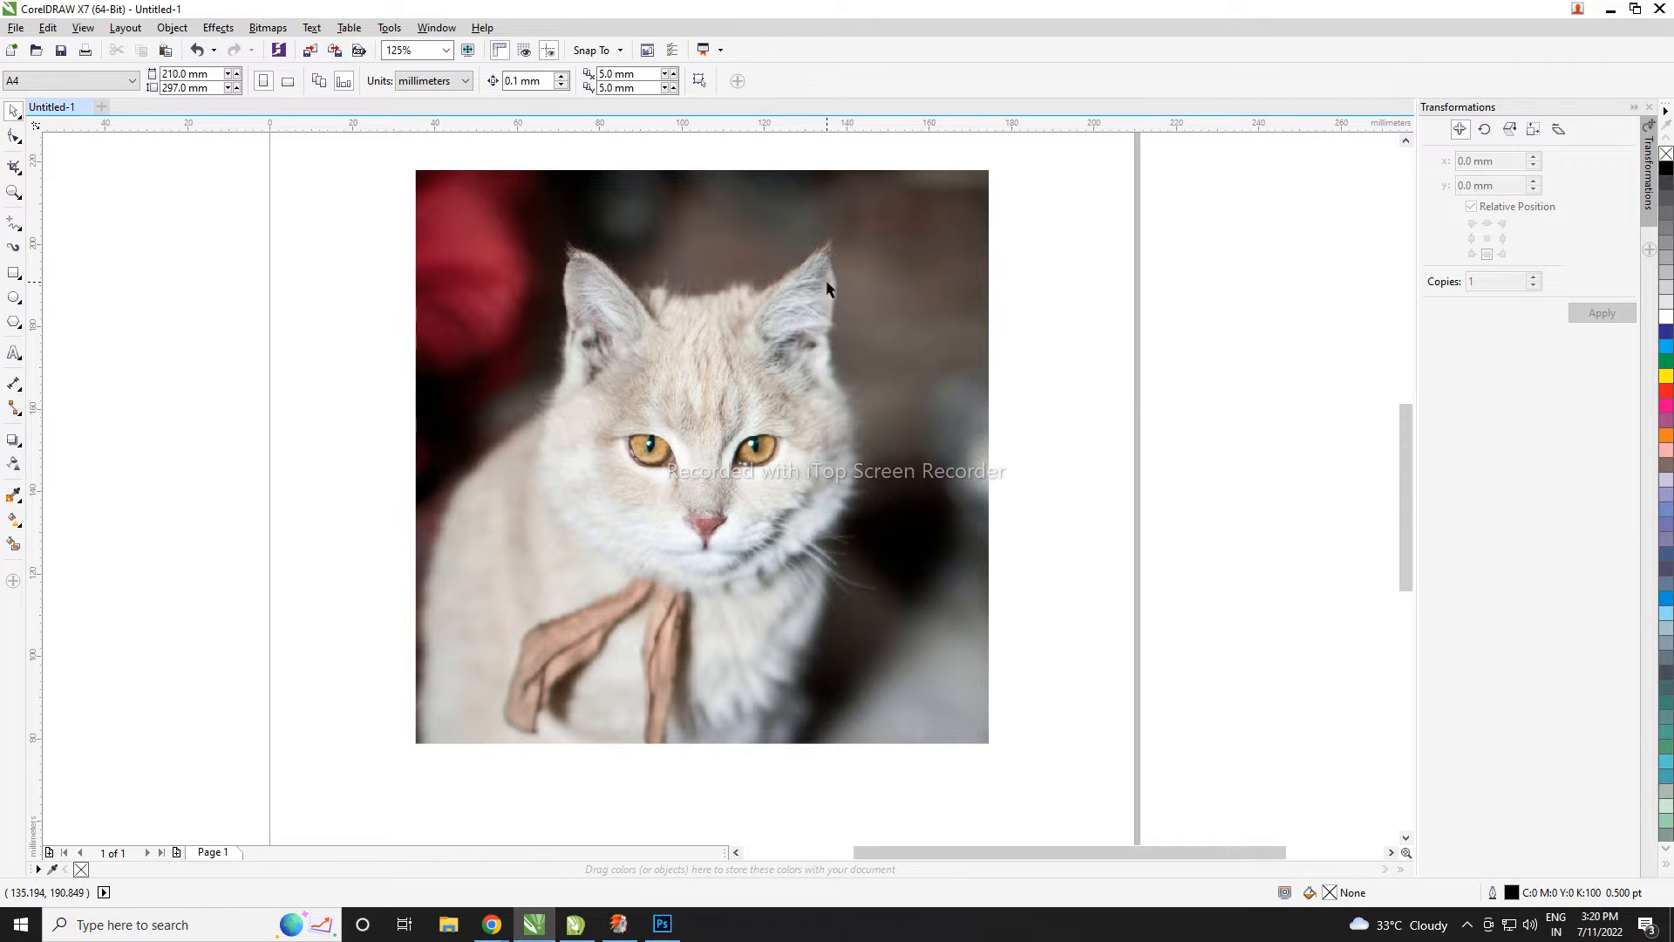
scroll(706, 528, up, 1)
scroll(490, 399, up, 1)
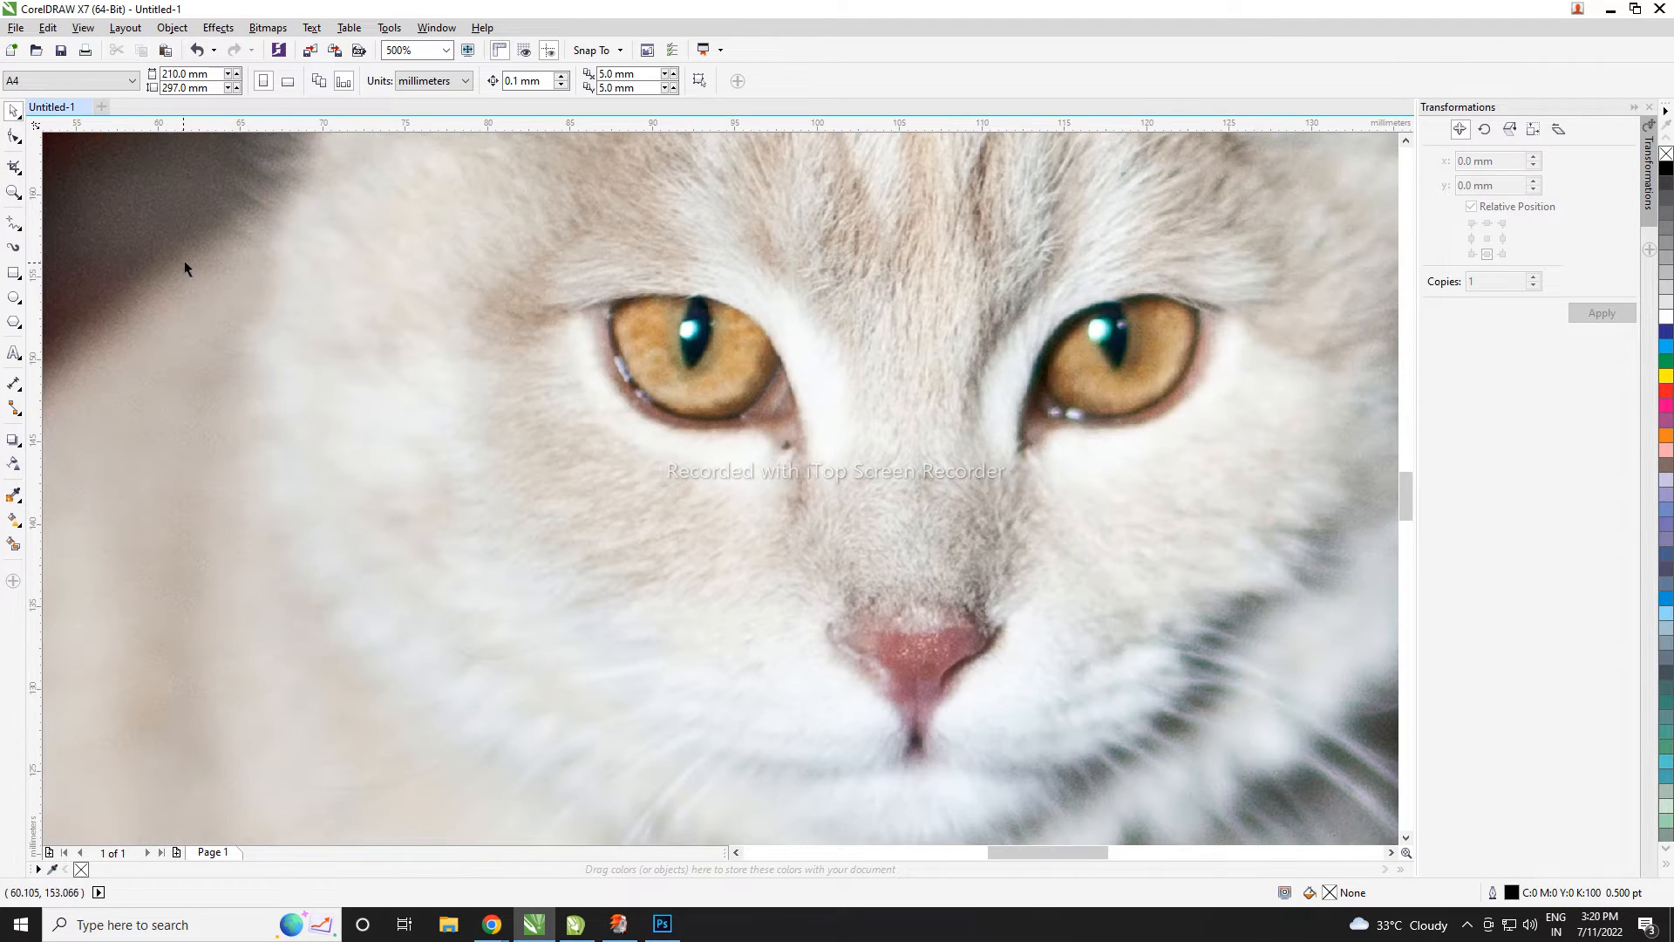
click(14, 229)
scroll(693, 298, up, 1)
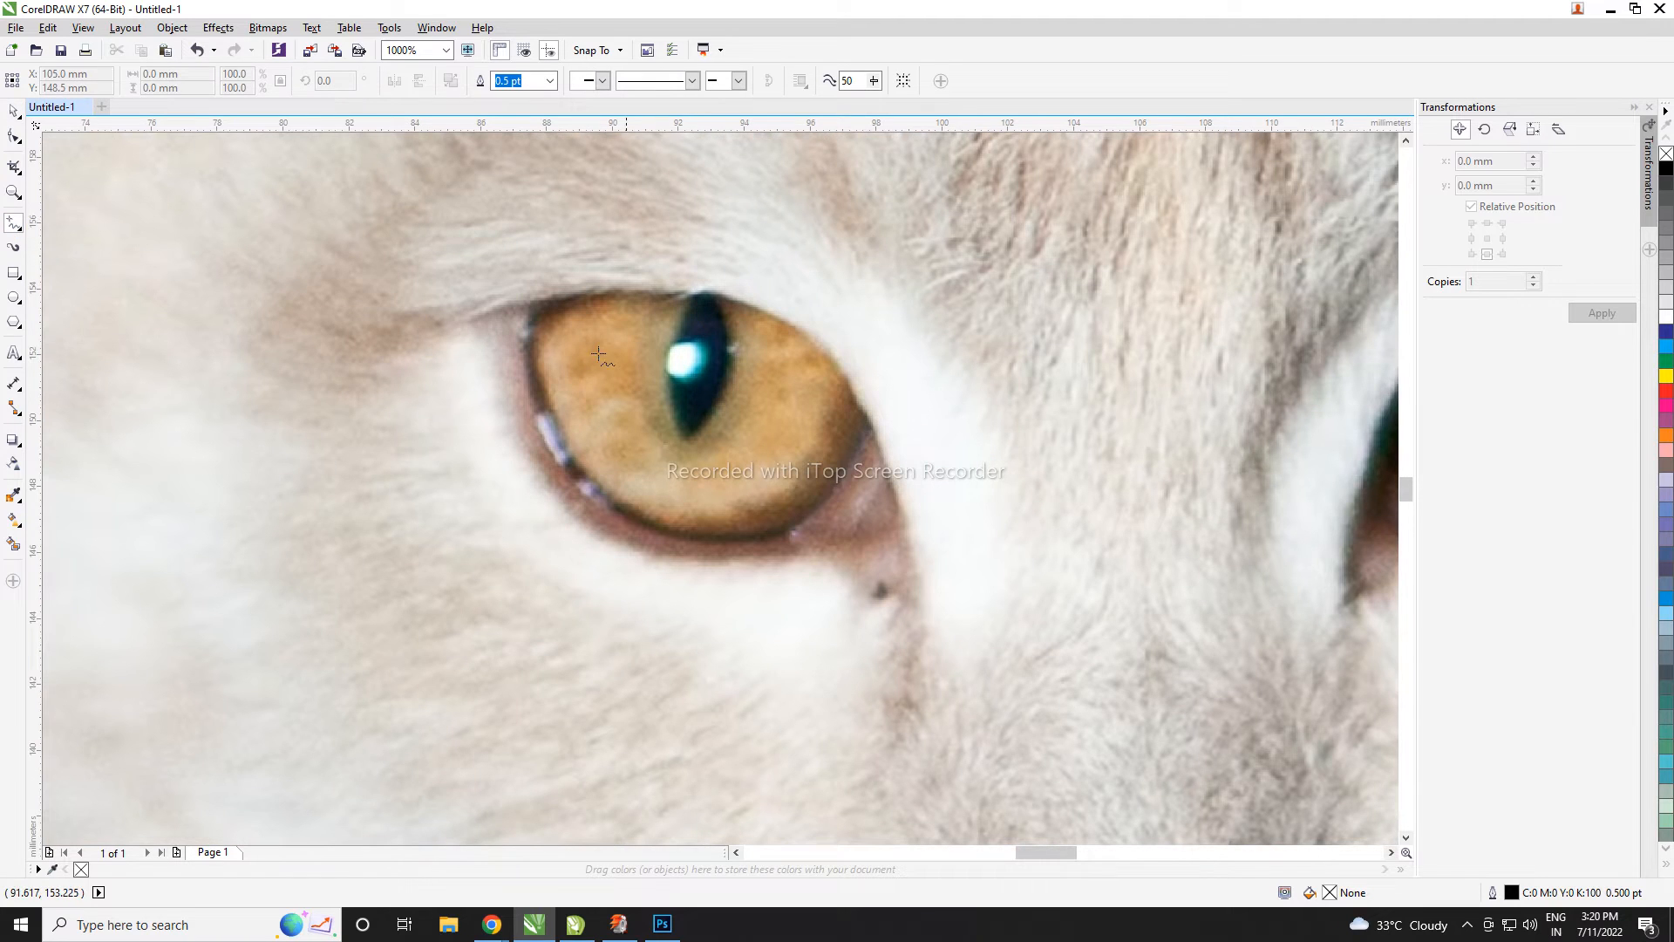
click(441, 325)
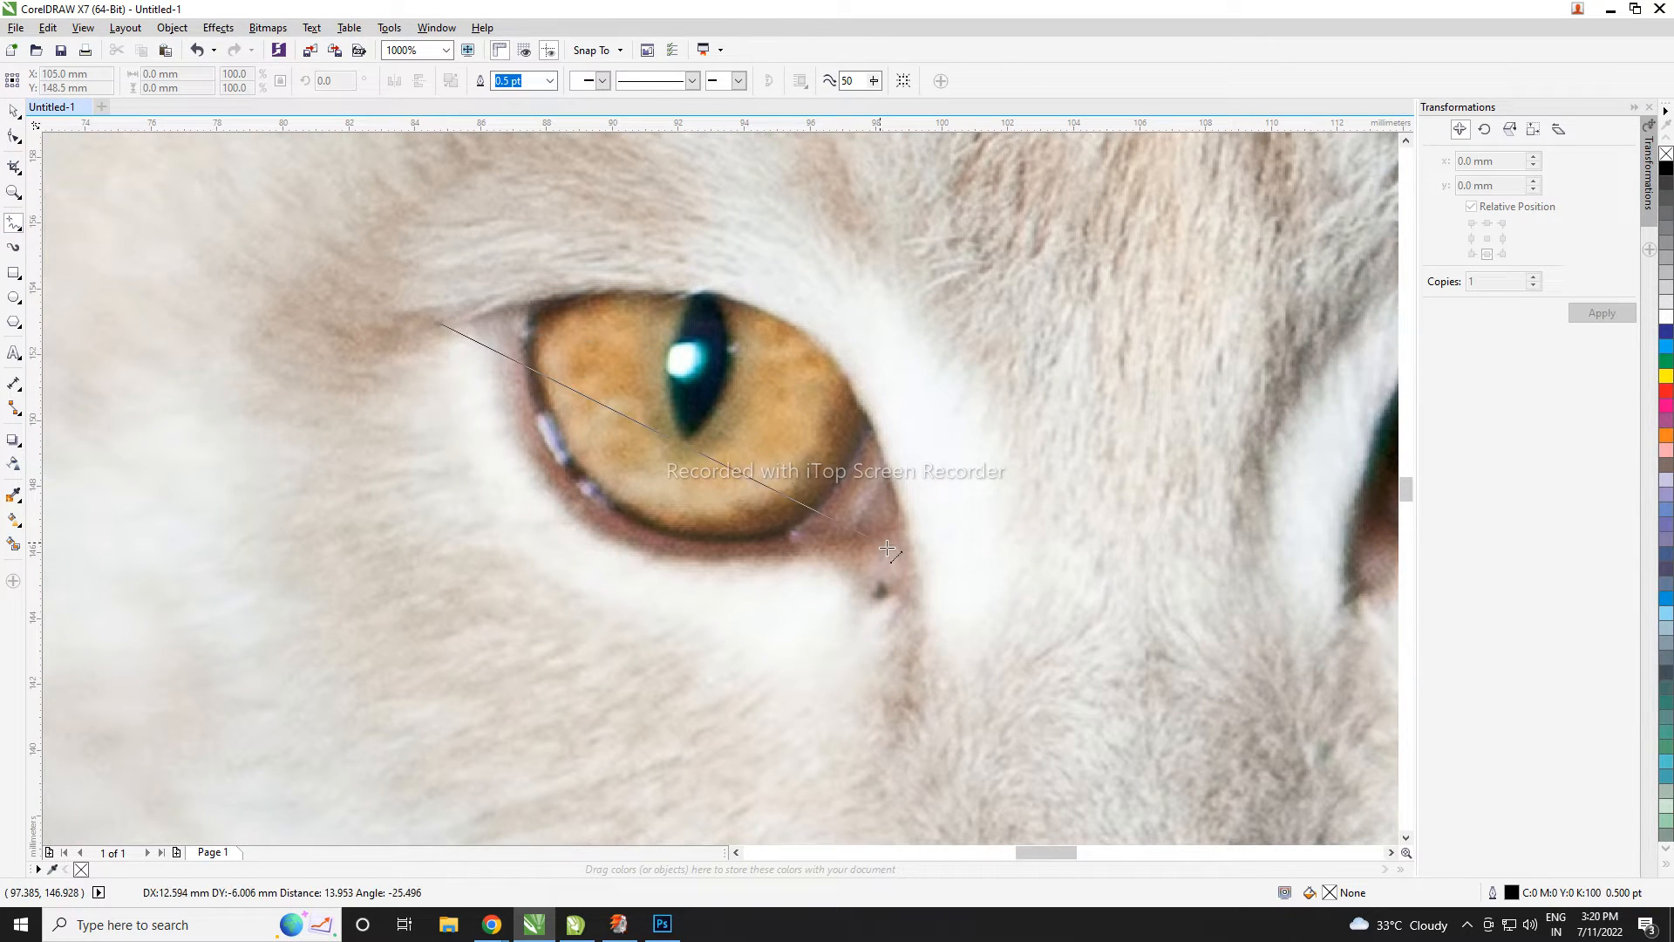
click(926, 606)
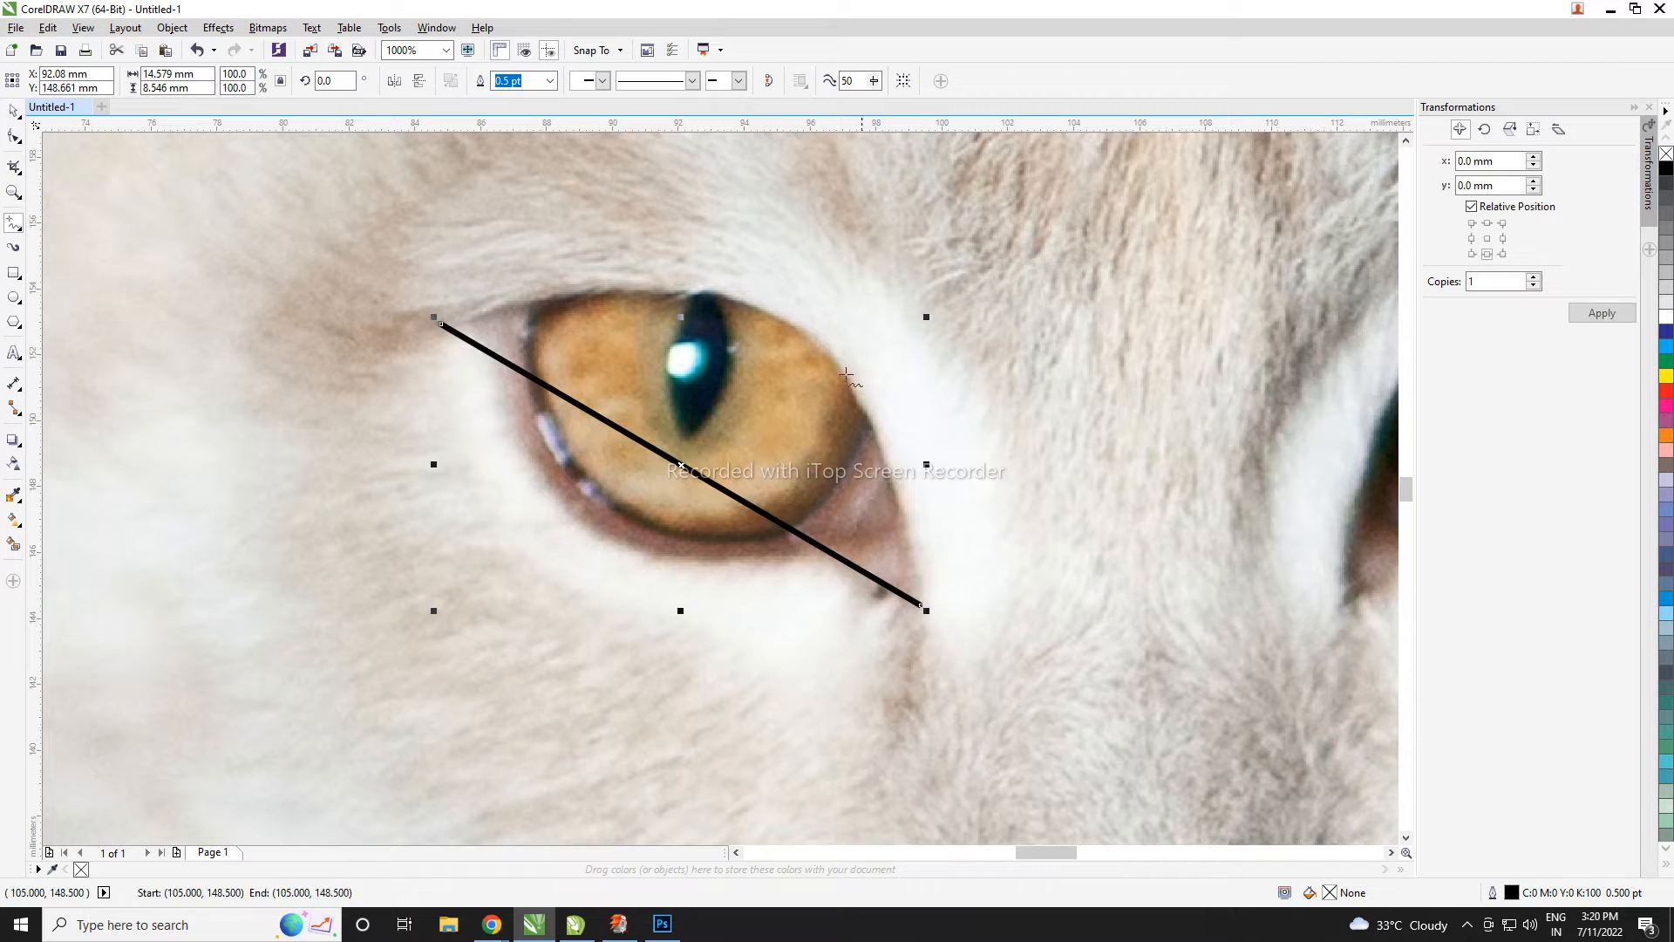
click(920, 604)
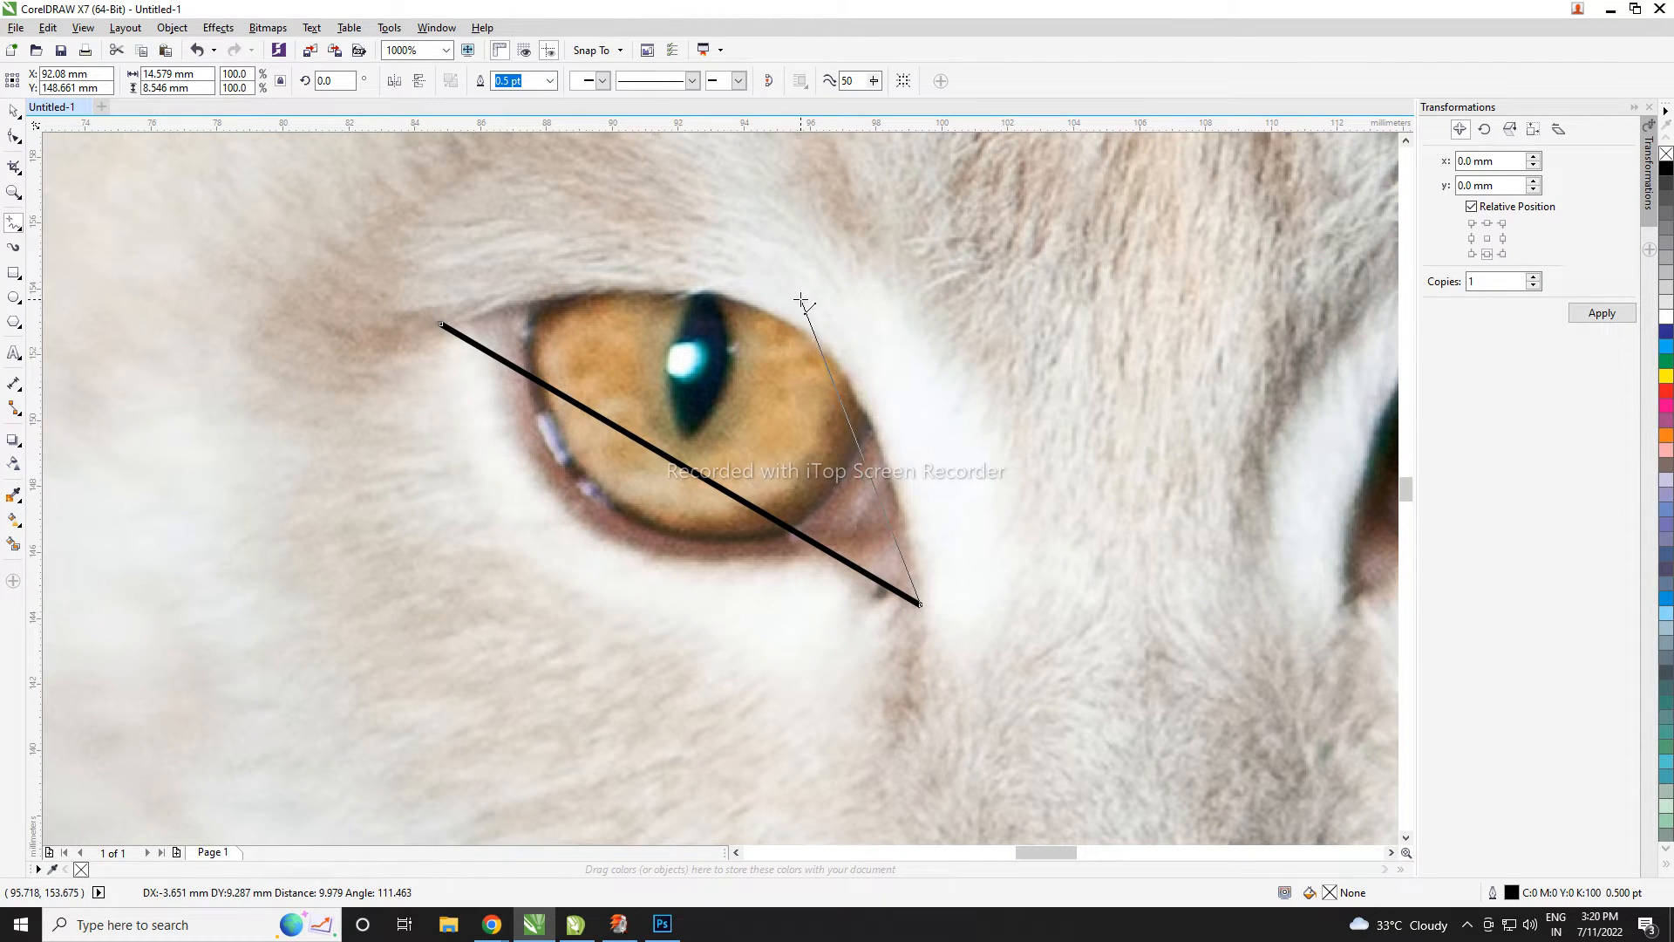
click(796, 302)
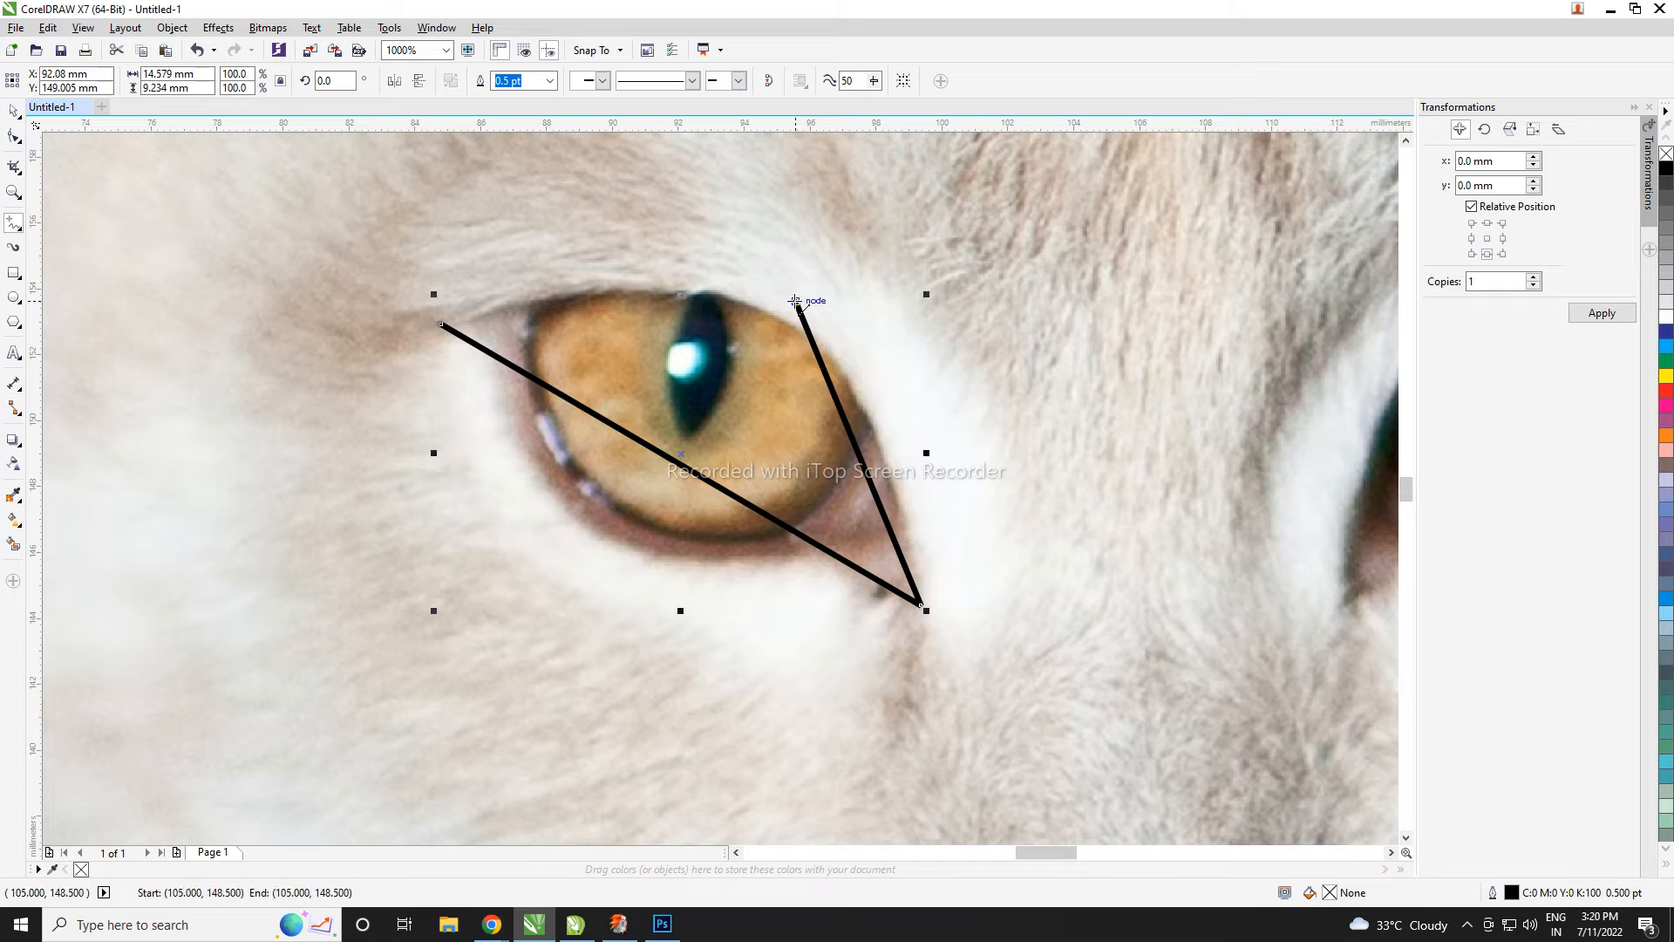
click(443, 325)
- Reshape the triangle into a thin crescent following the upper eyelid by curving its sides and removing the upper node
key(F10)
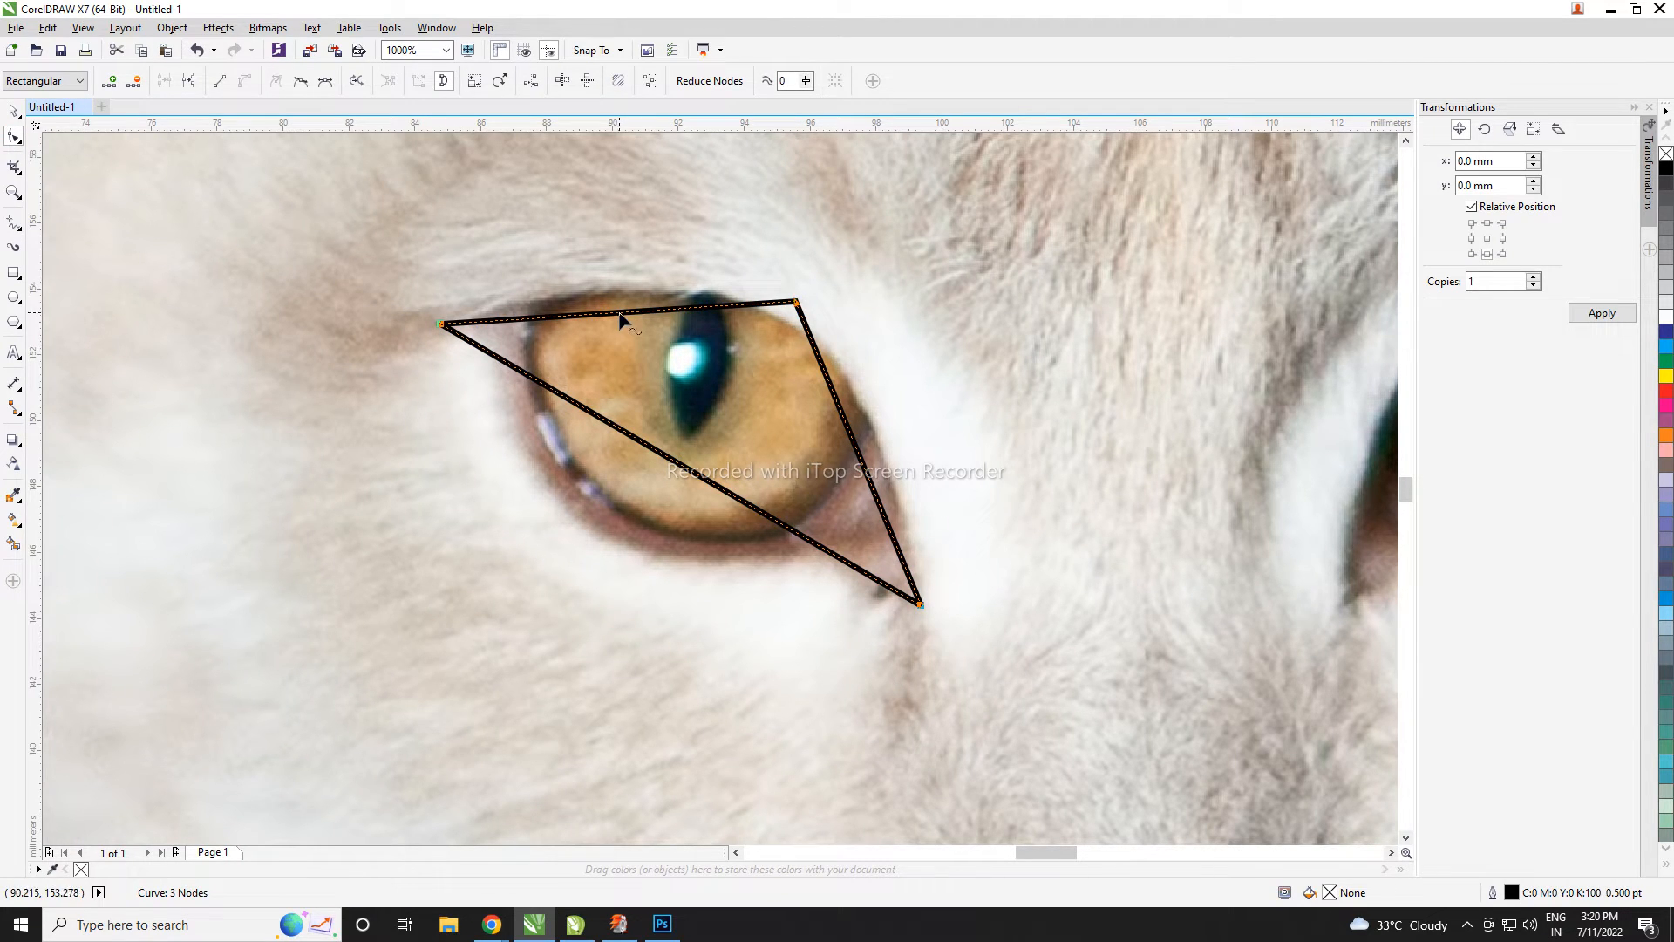
drag(620, 321, 616, 280)
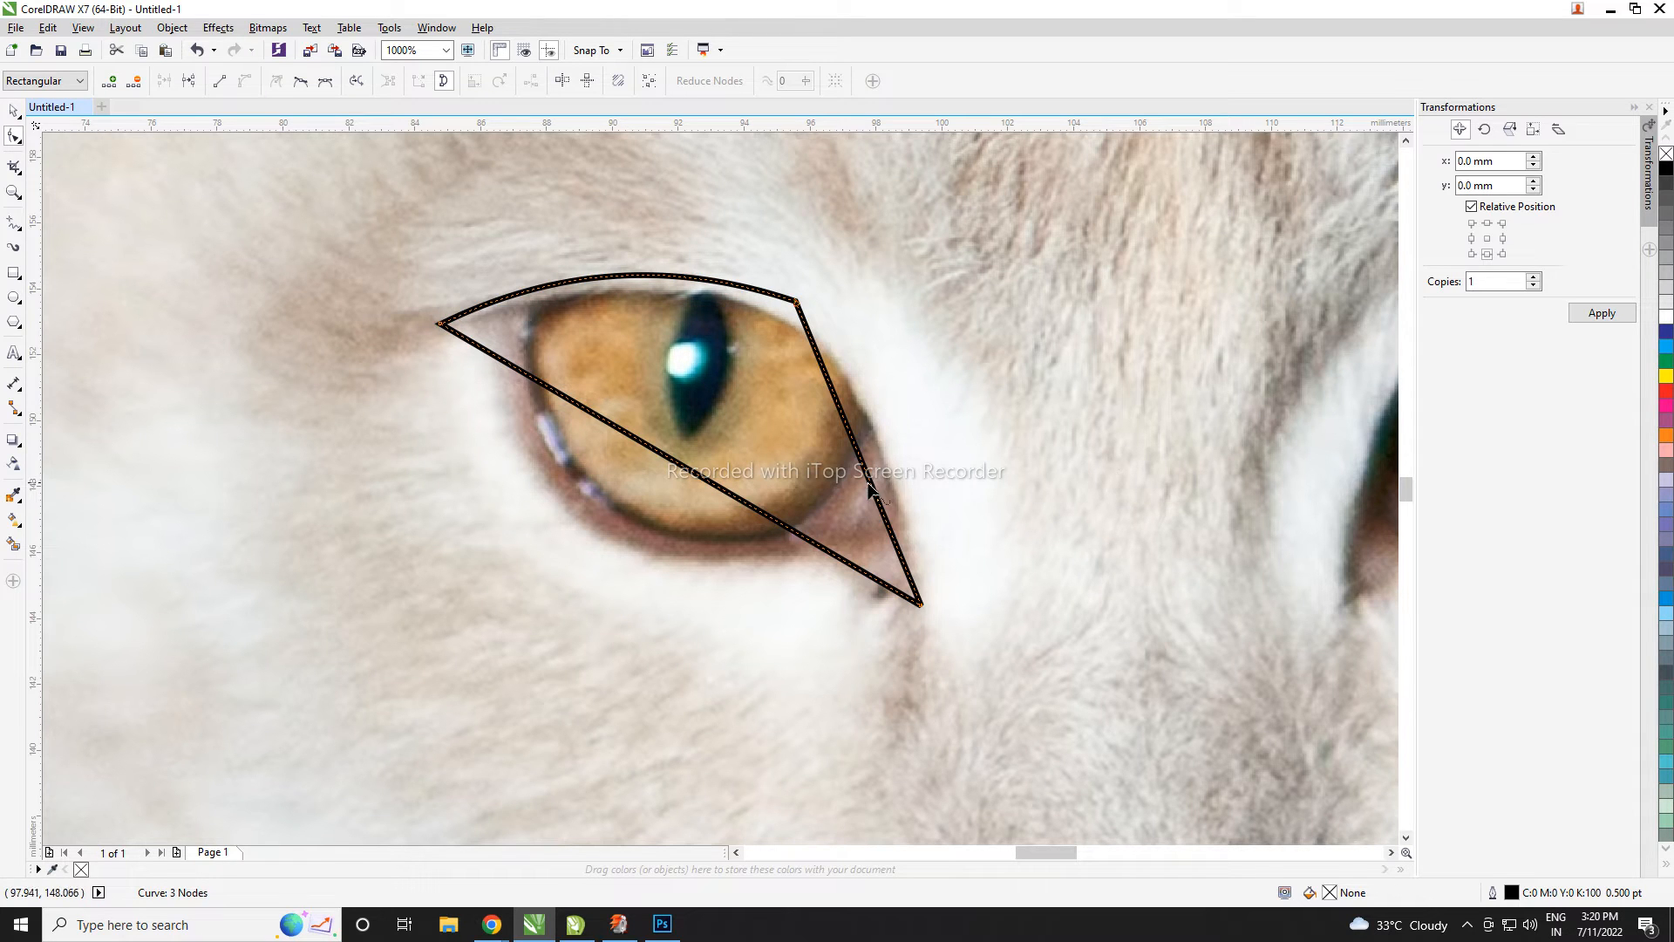
drag(872, 486, 916, 468)
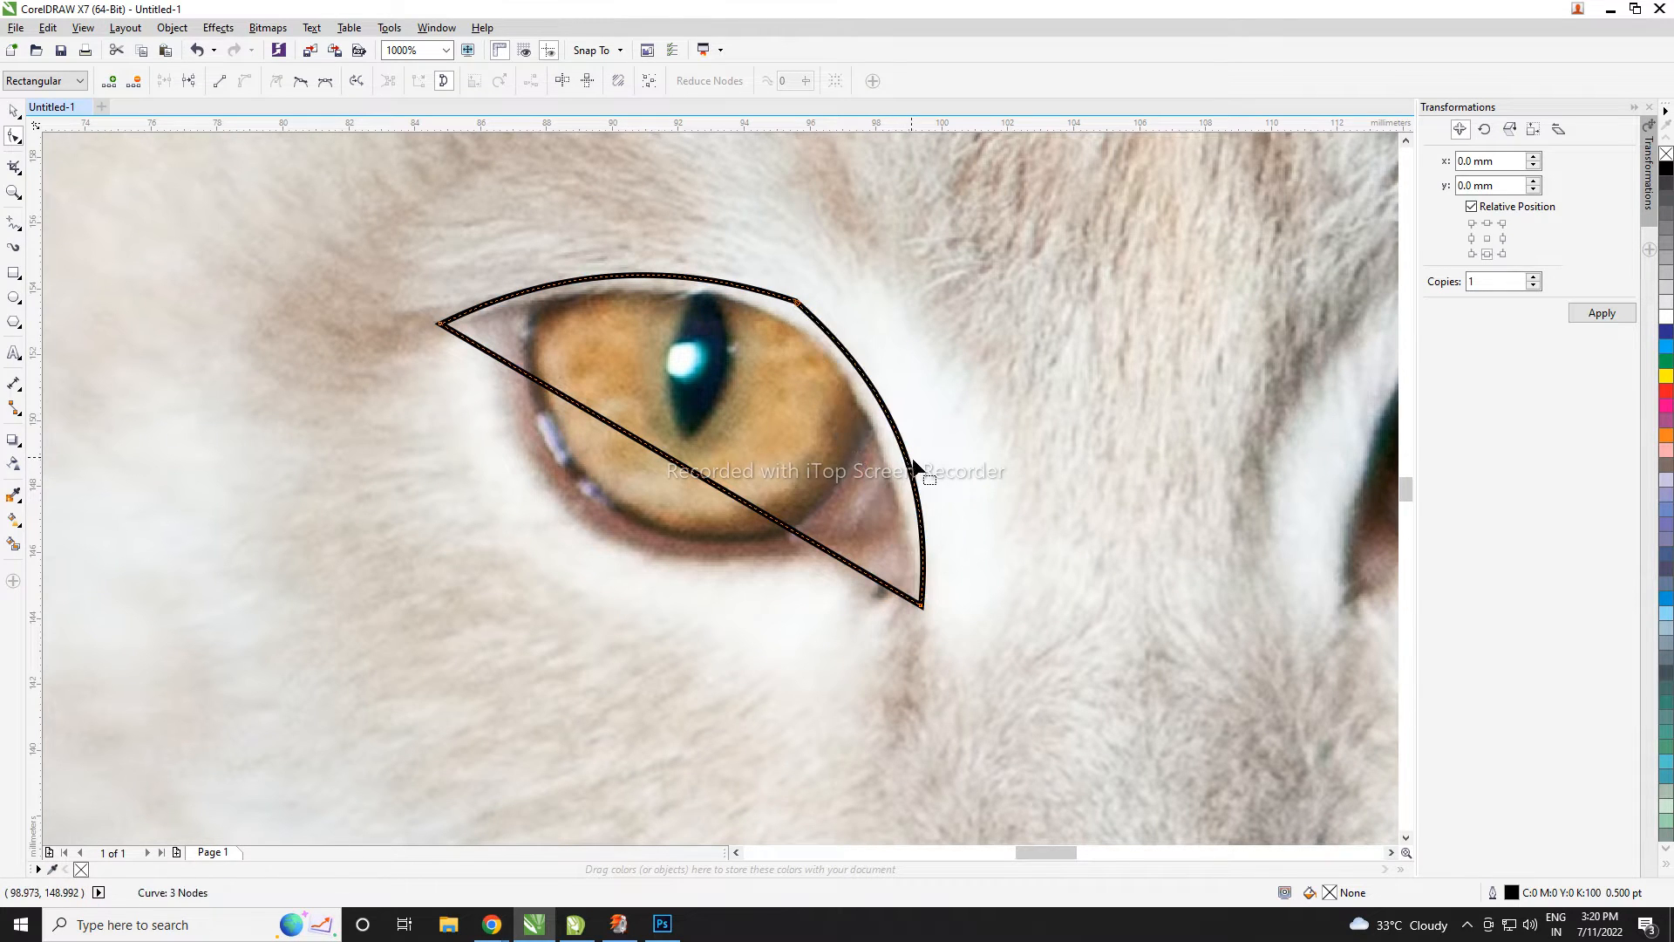
double_click(798, 303)
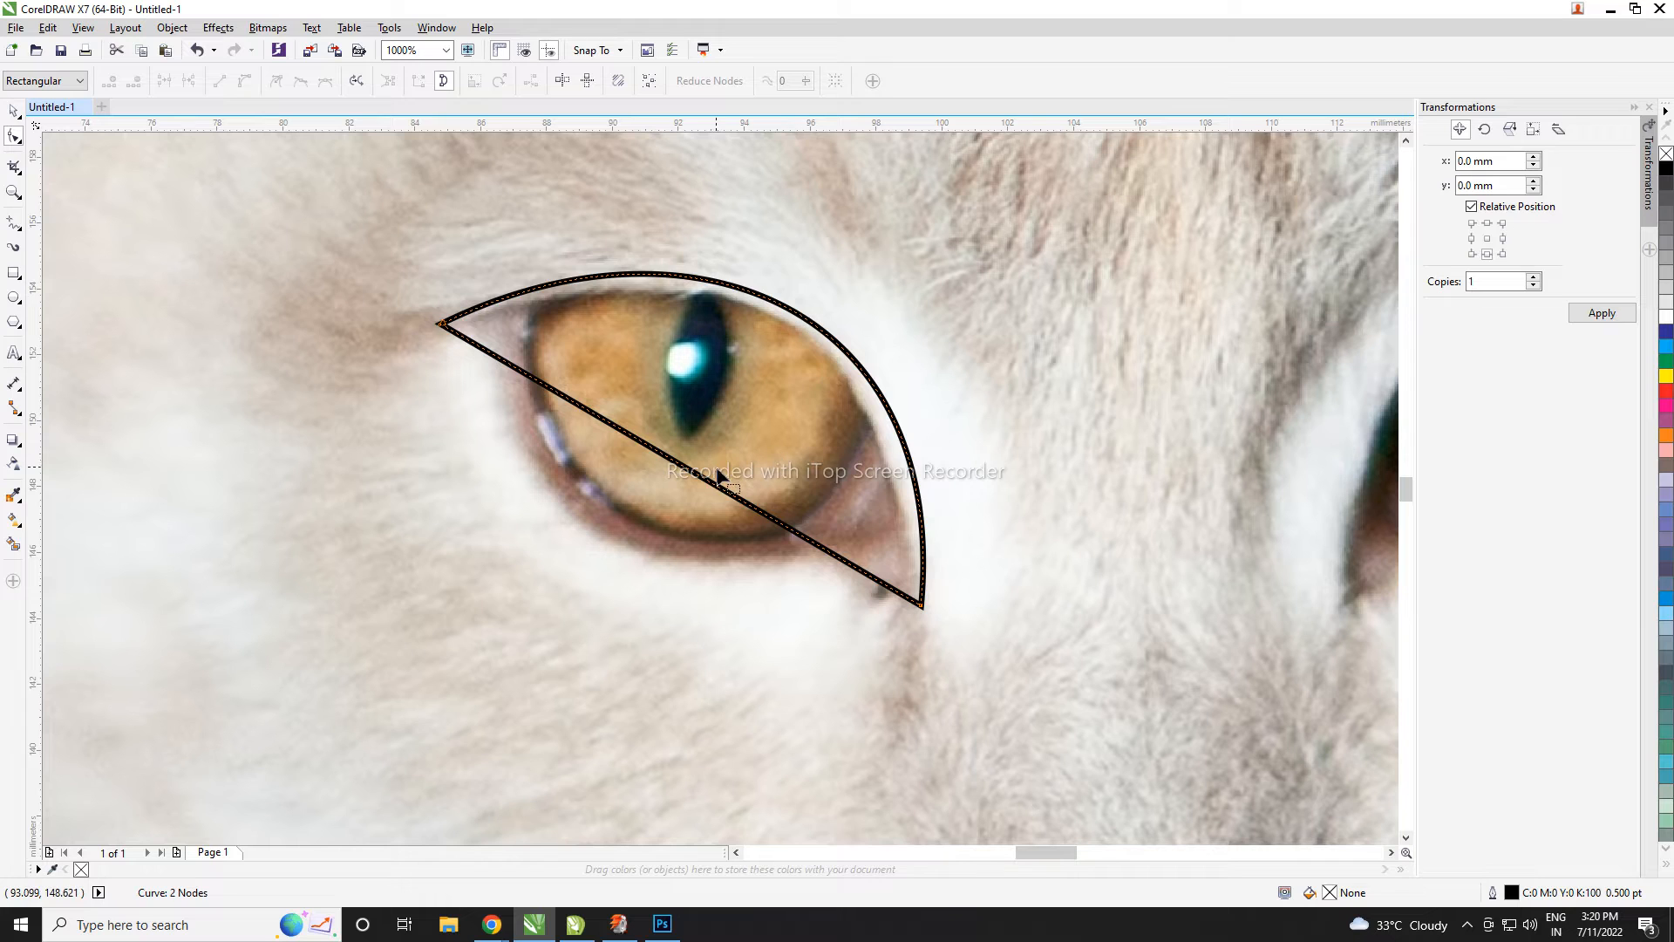
drag(714, 482, 755, 347)
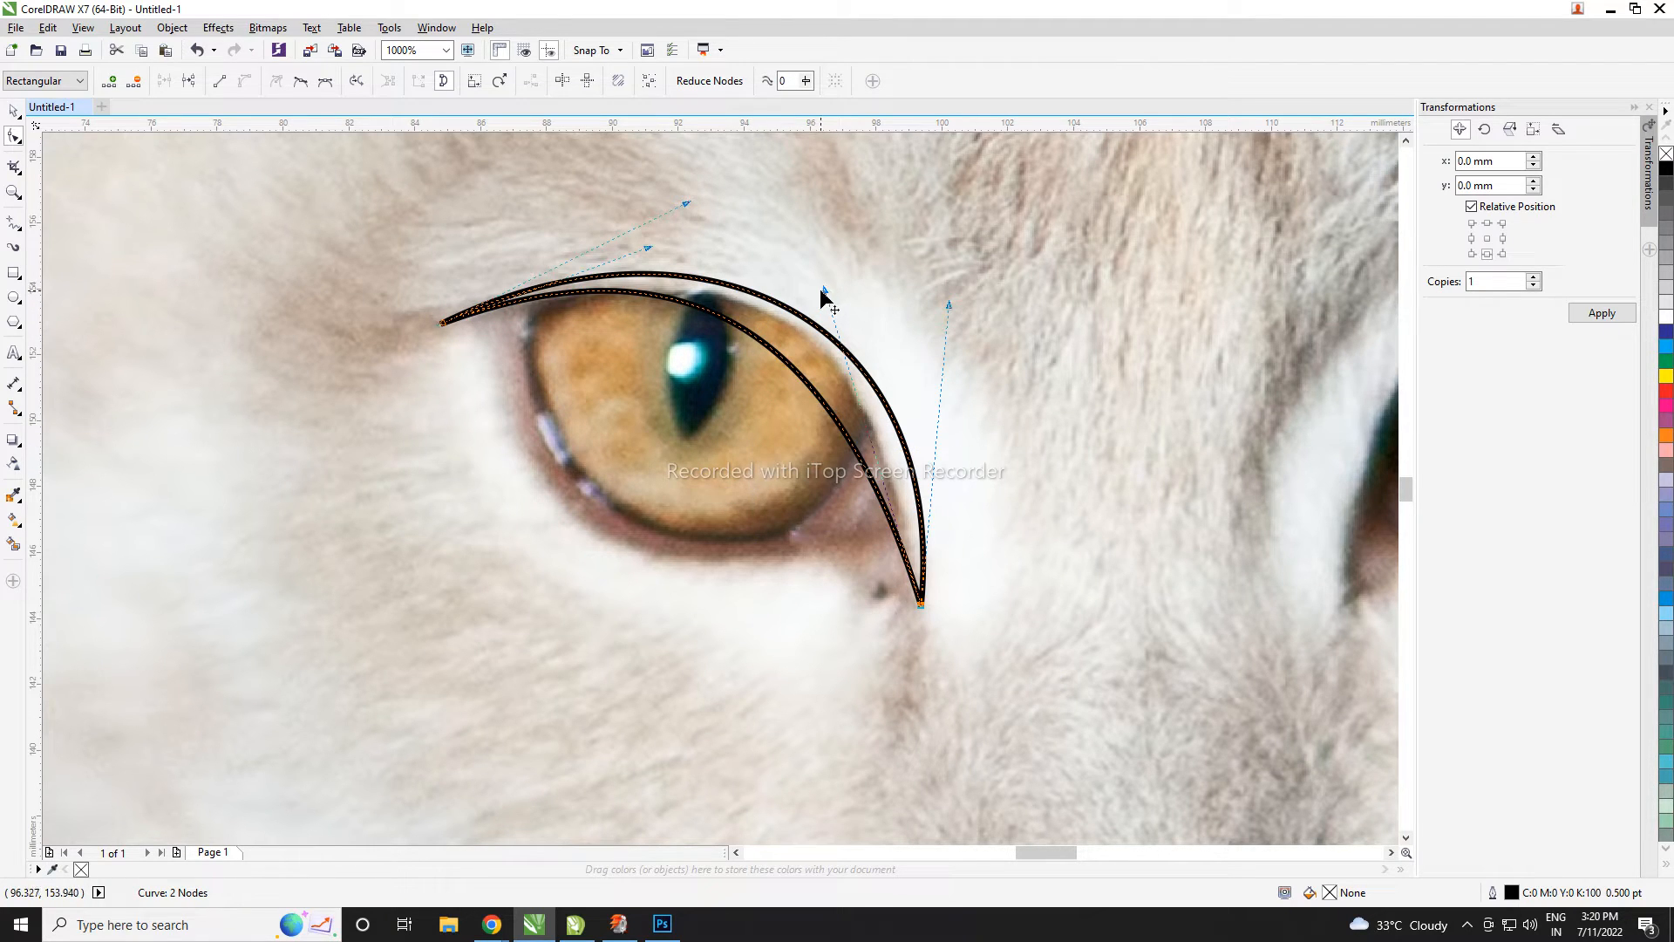
drag(826, 291, 904, 268)
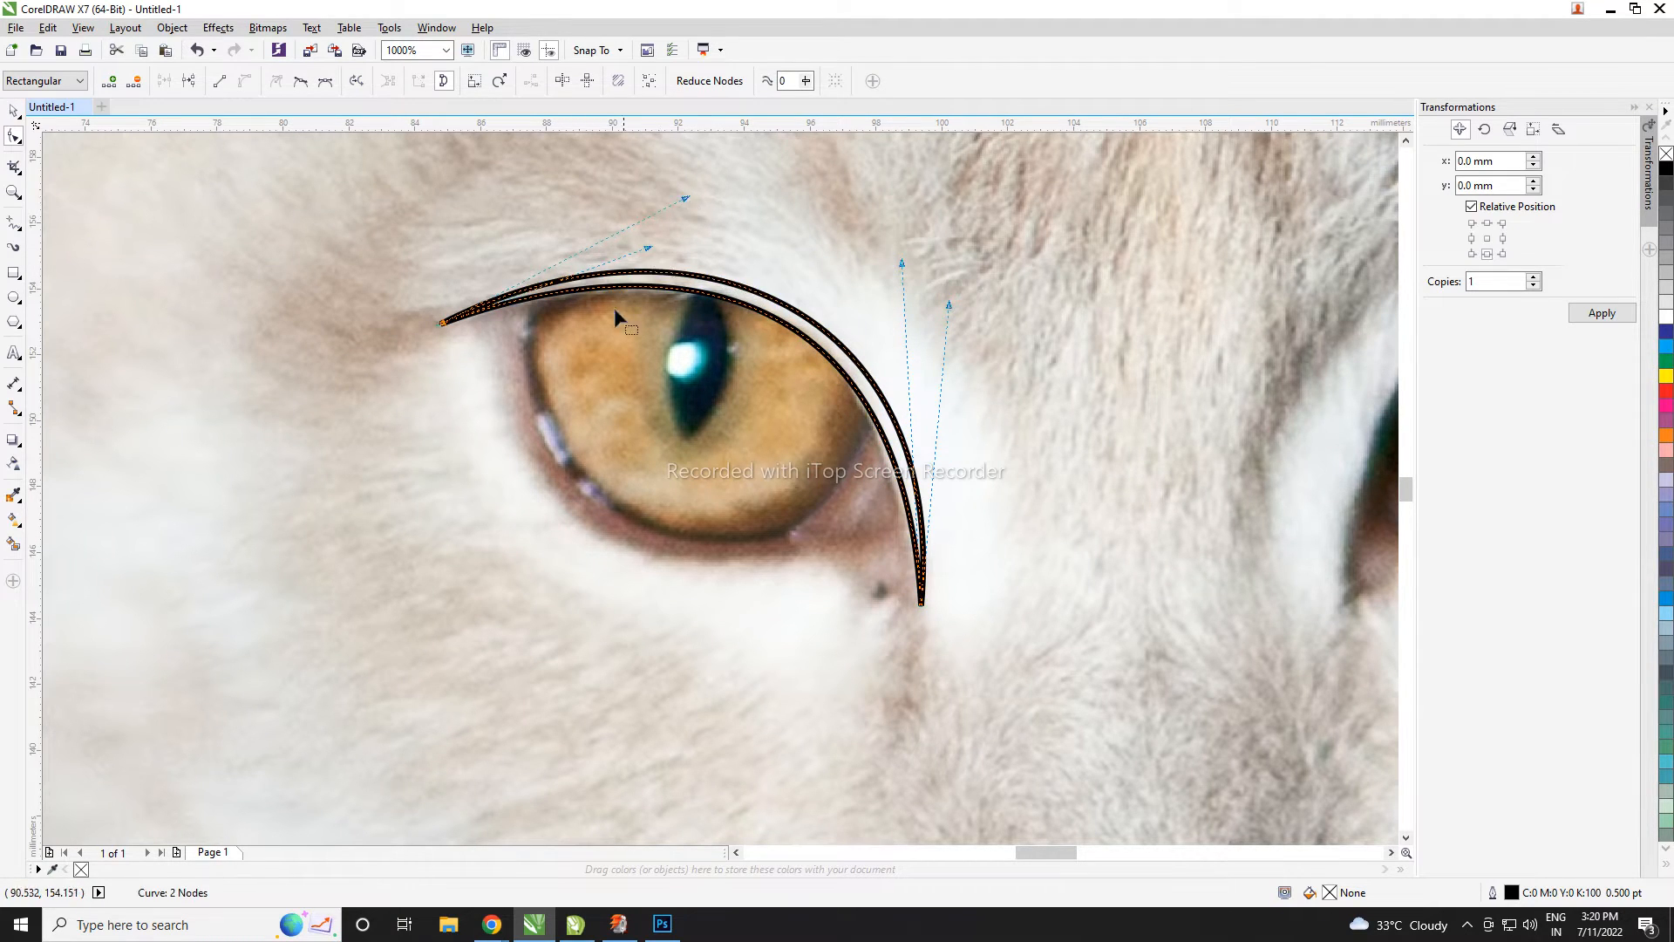
- Fill the upper eyelid crescent with black and remove its outline
scroll(615, 325, down, 2)
key(space)
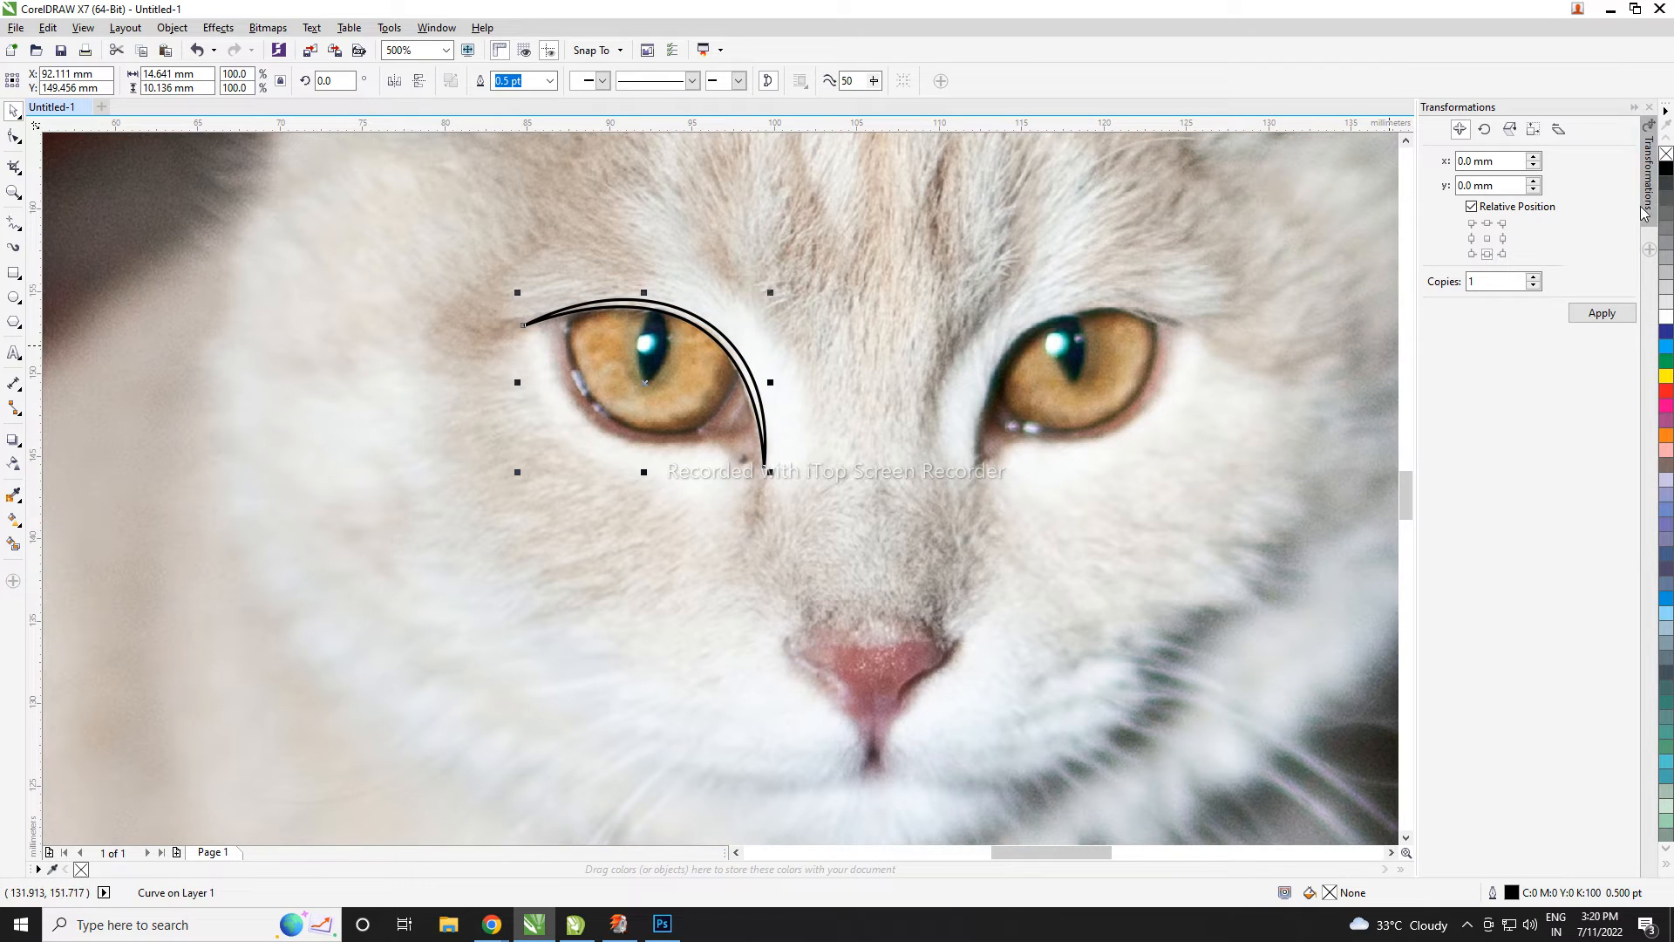
click(1666, 168)
click(937, 679)
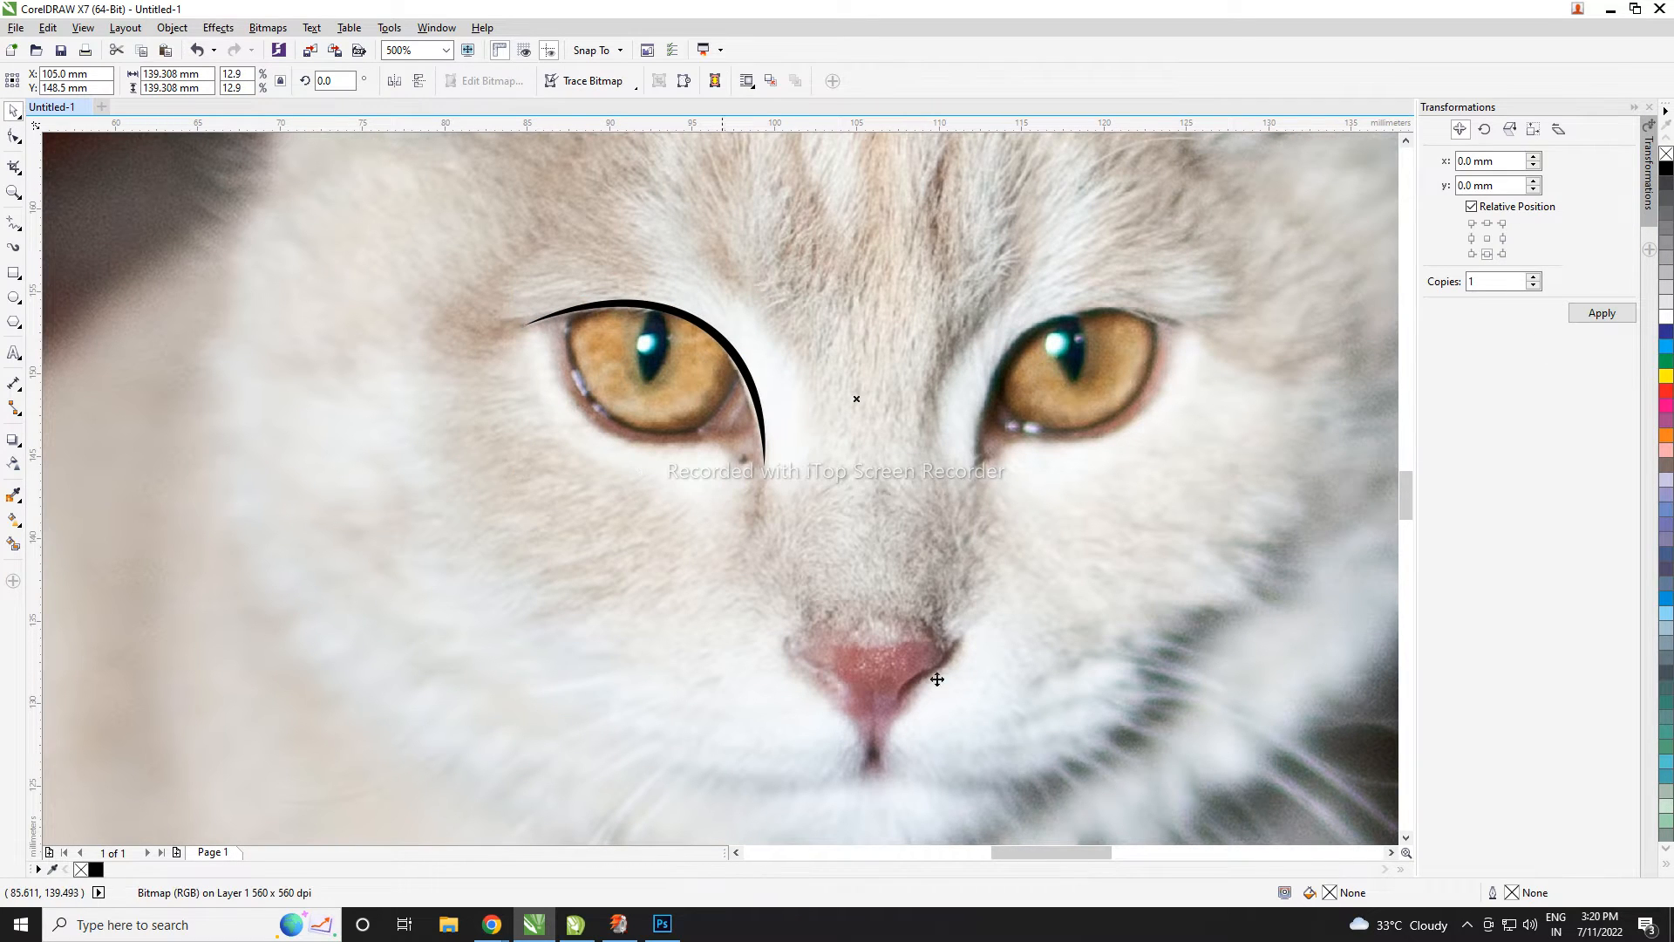
scroll(553, 301, up, 2)
scroll(574, 322, down, 2)
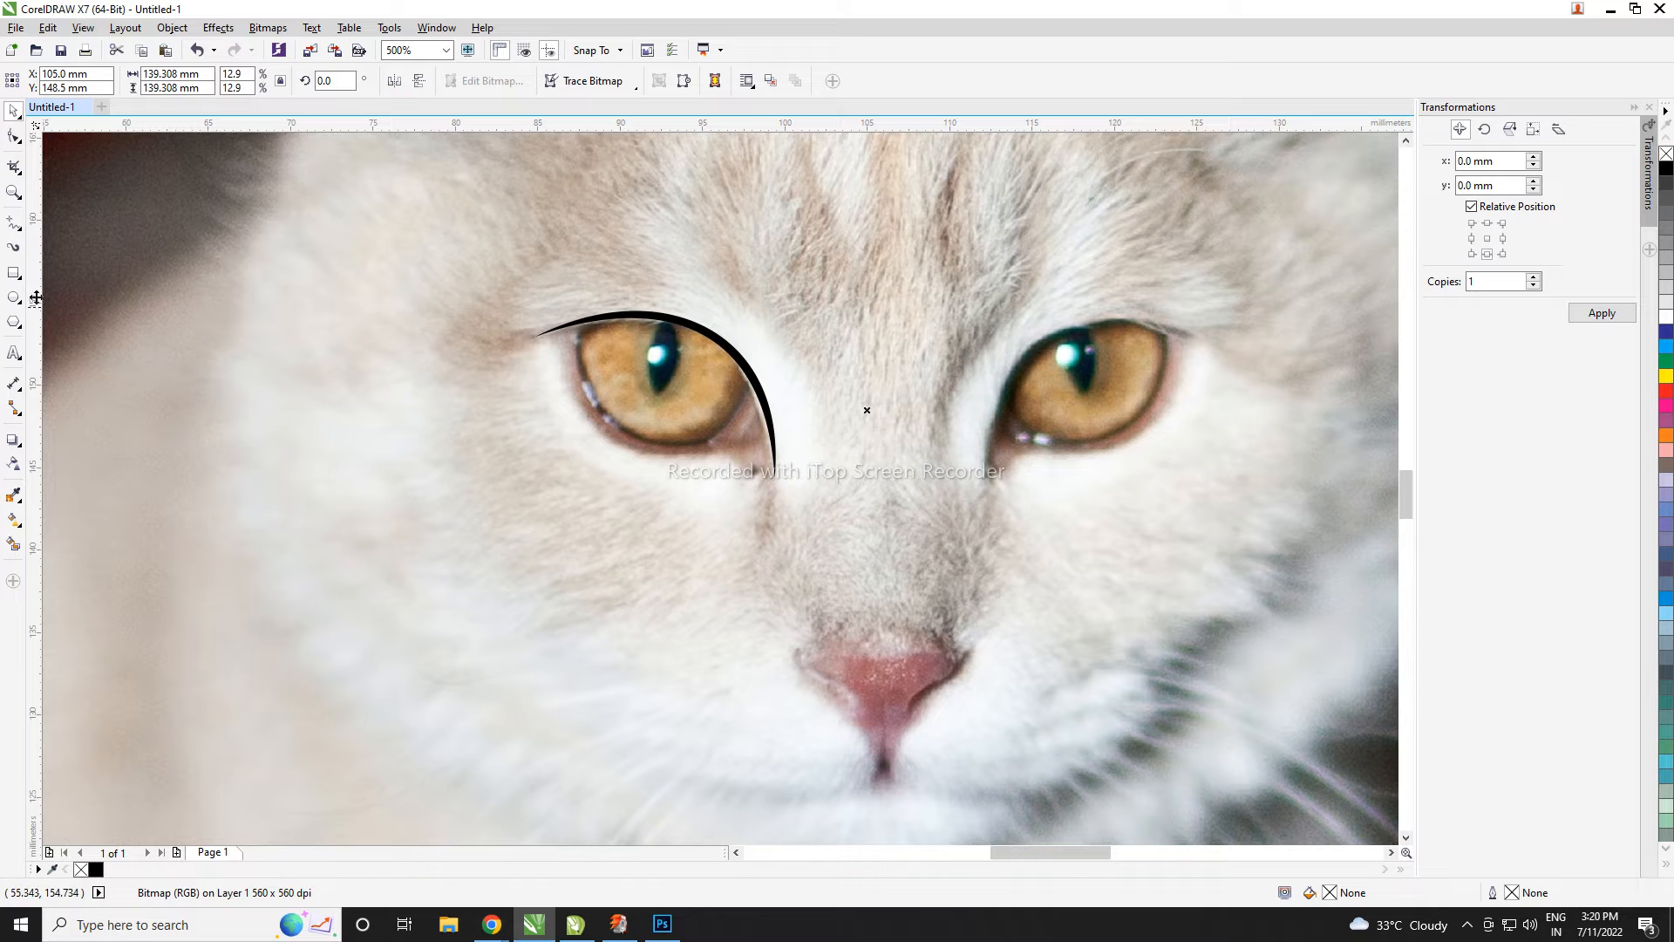
- Move the crescent's lower tip node slightly inward to meet the eye's inner corner
click(14, 224)
scroll(689, 403, up, 2)
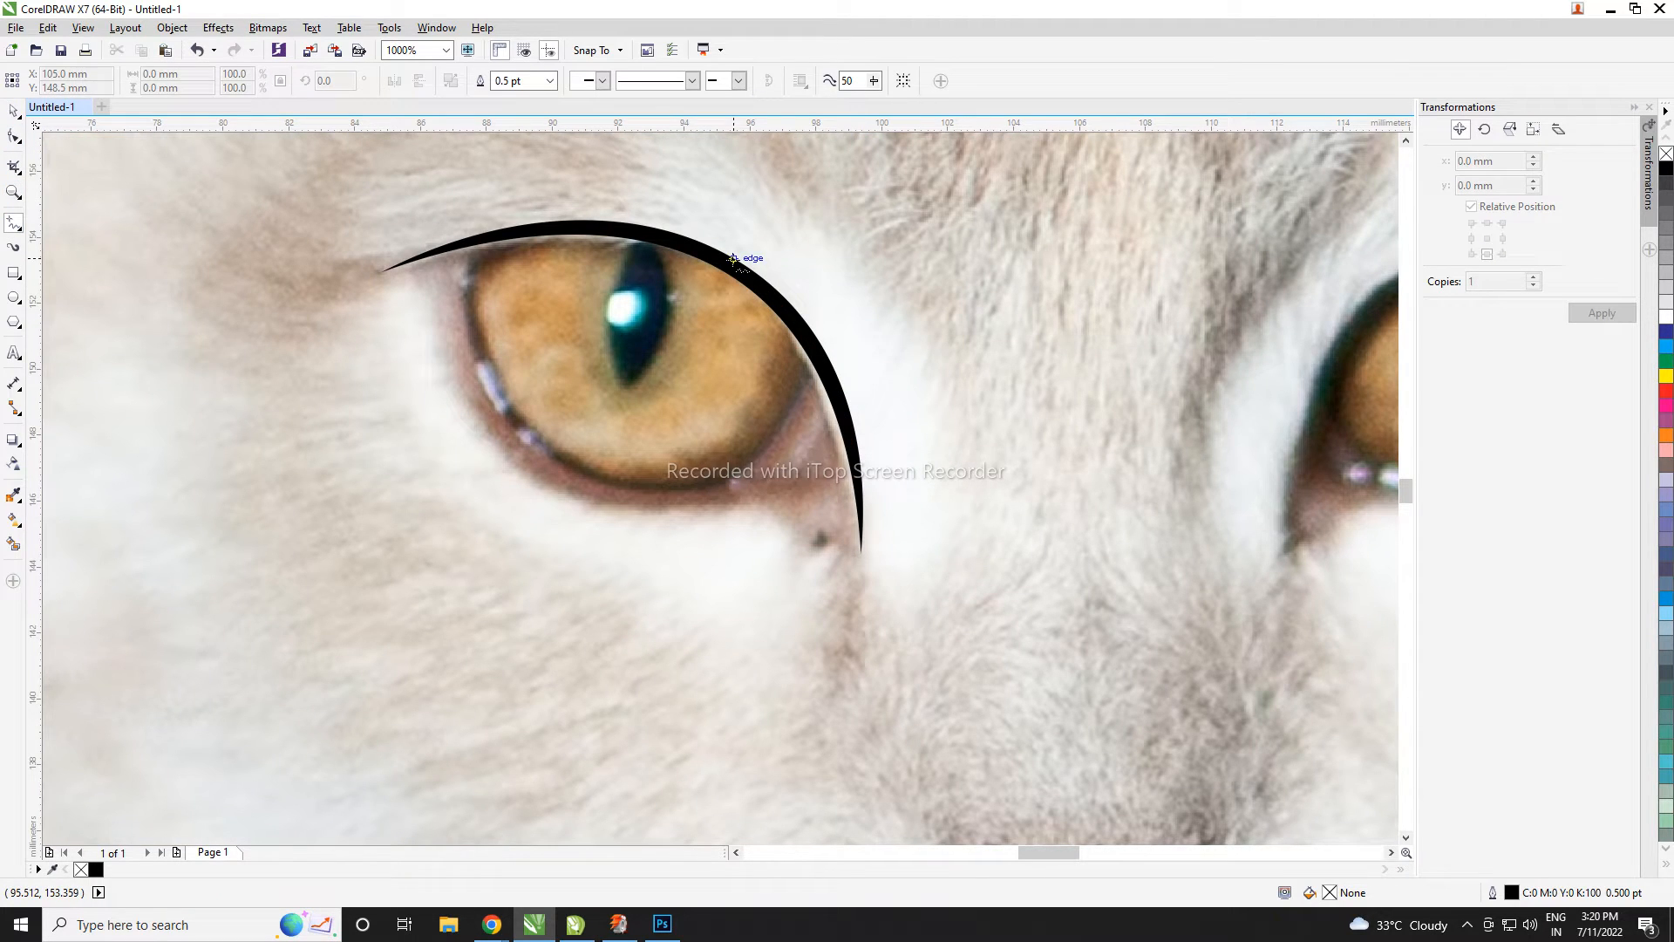
key(space)
click(14, 137)
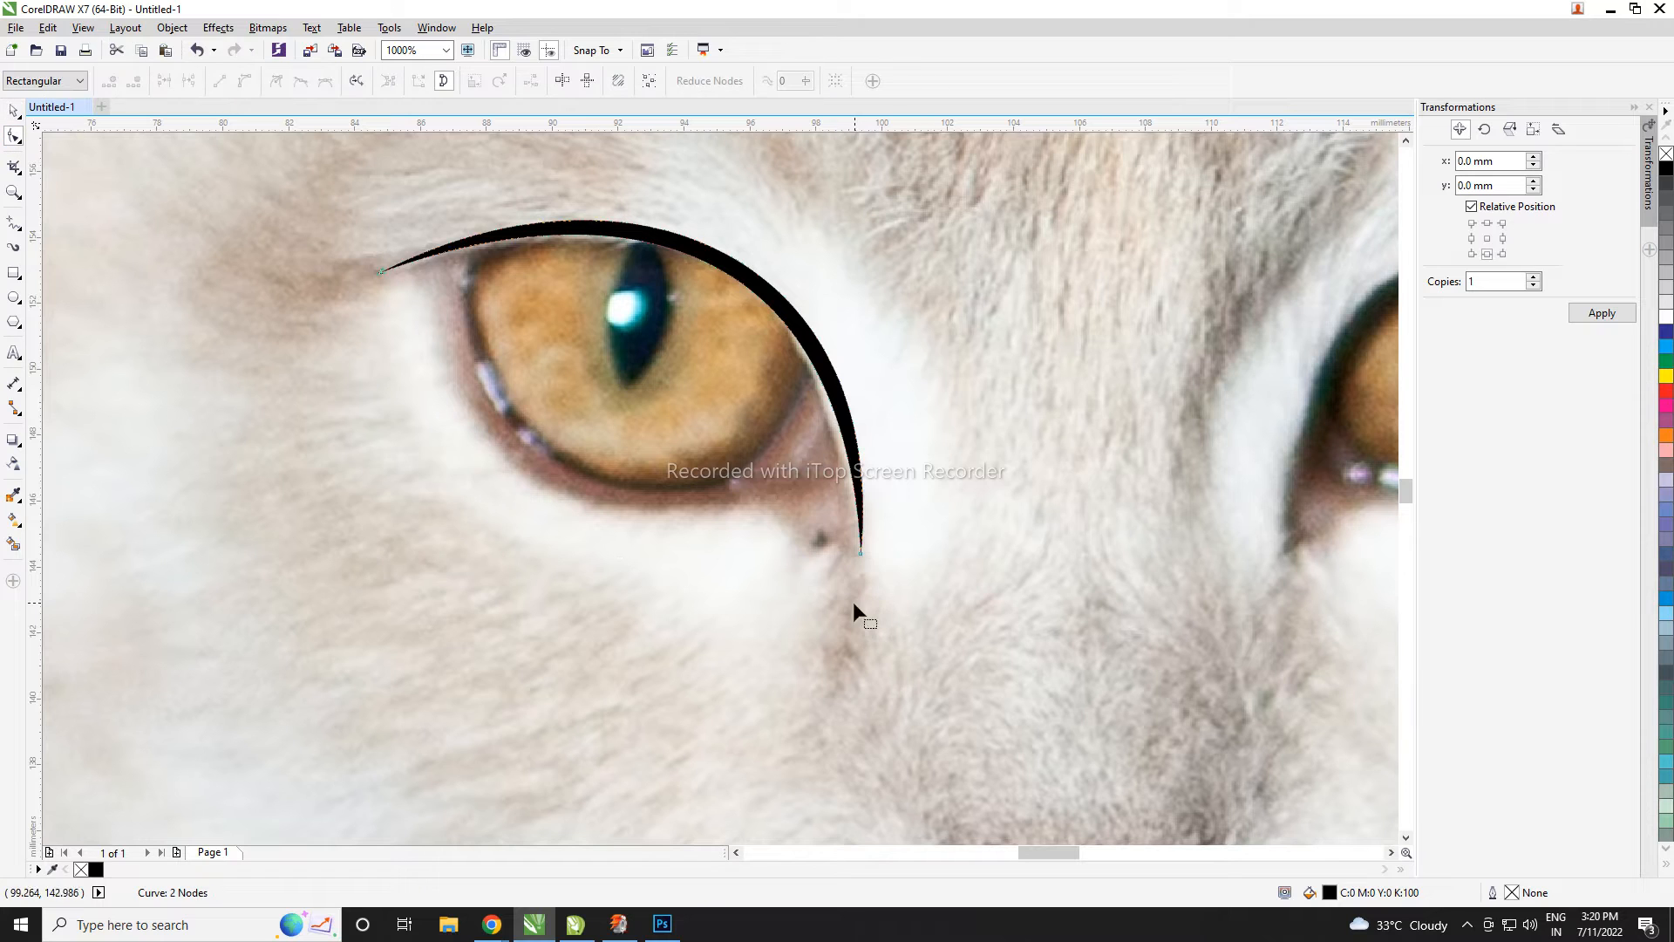
click(859, 554)
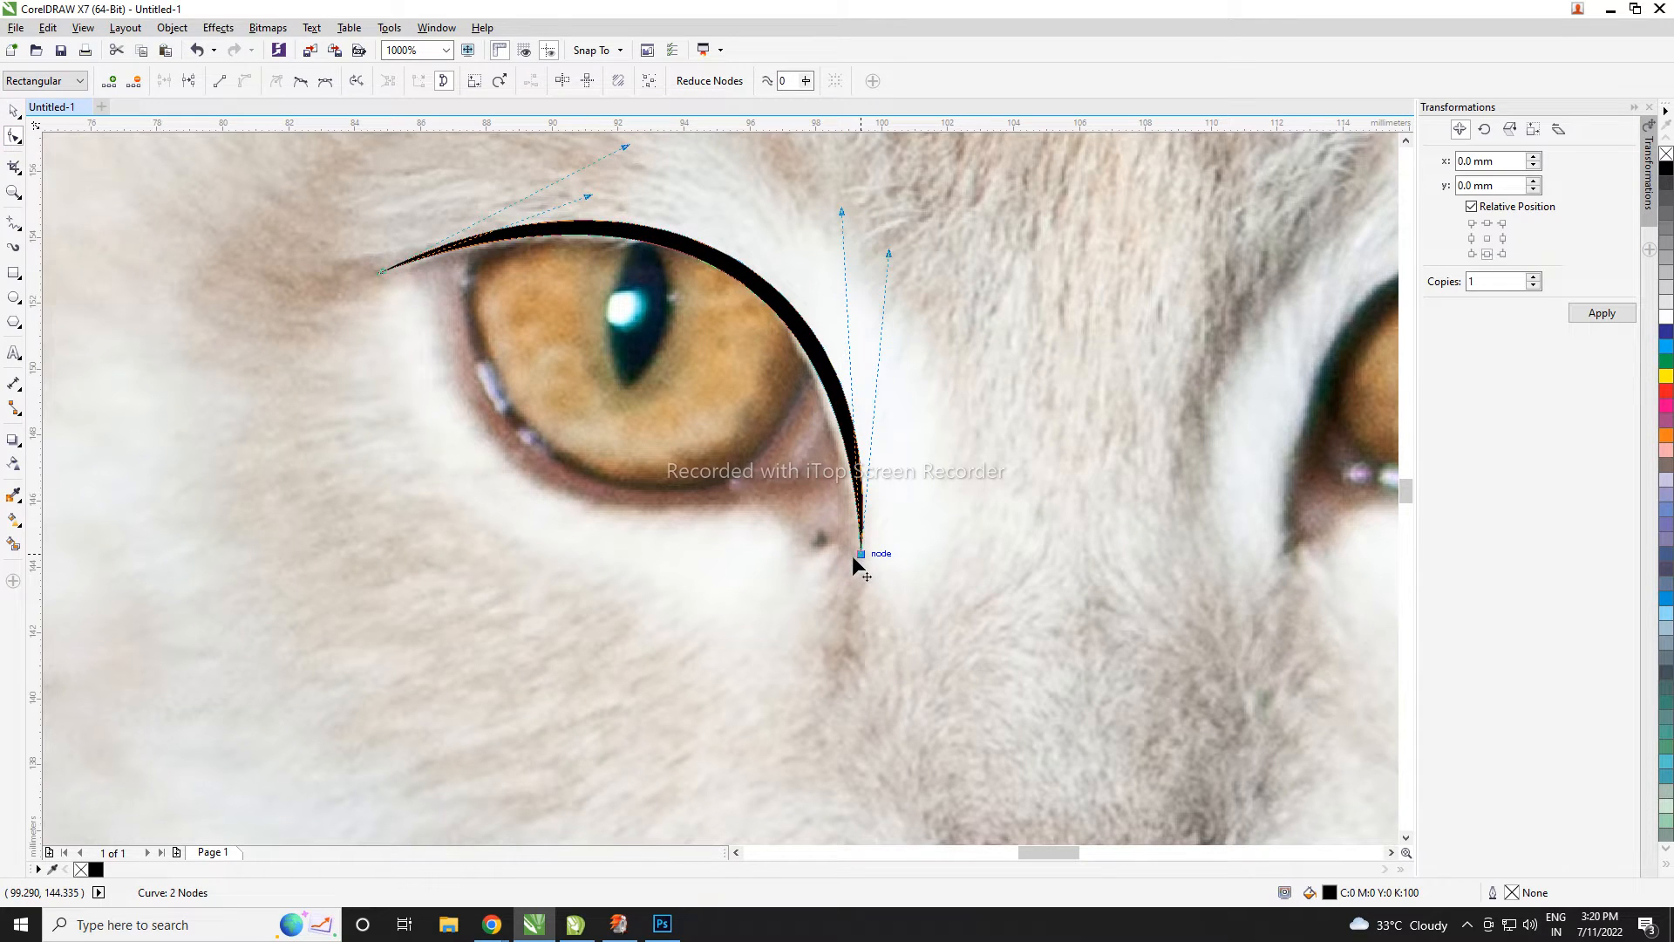
drag(851, 558, 849, 548)
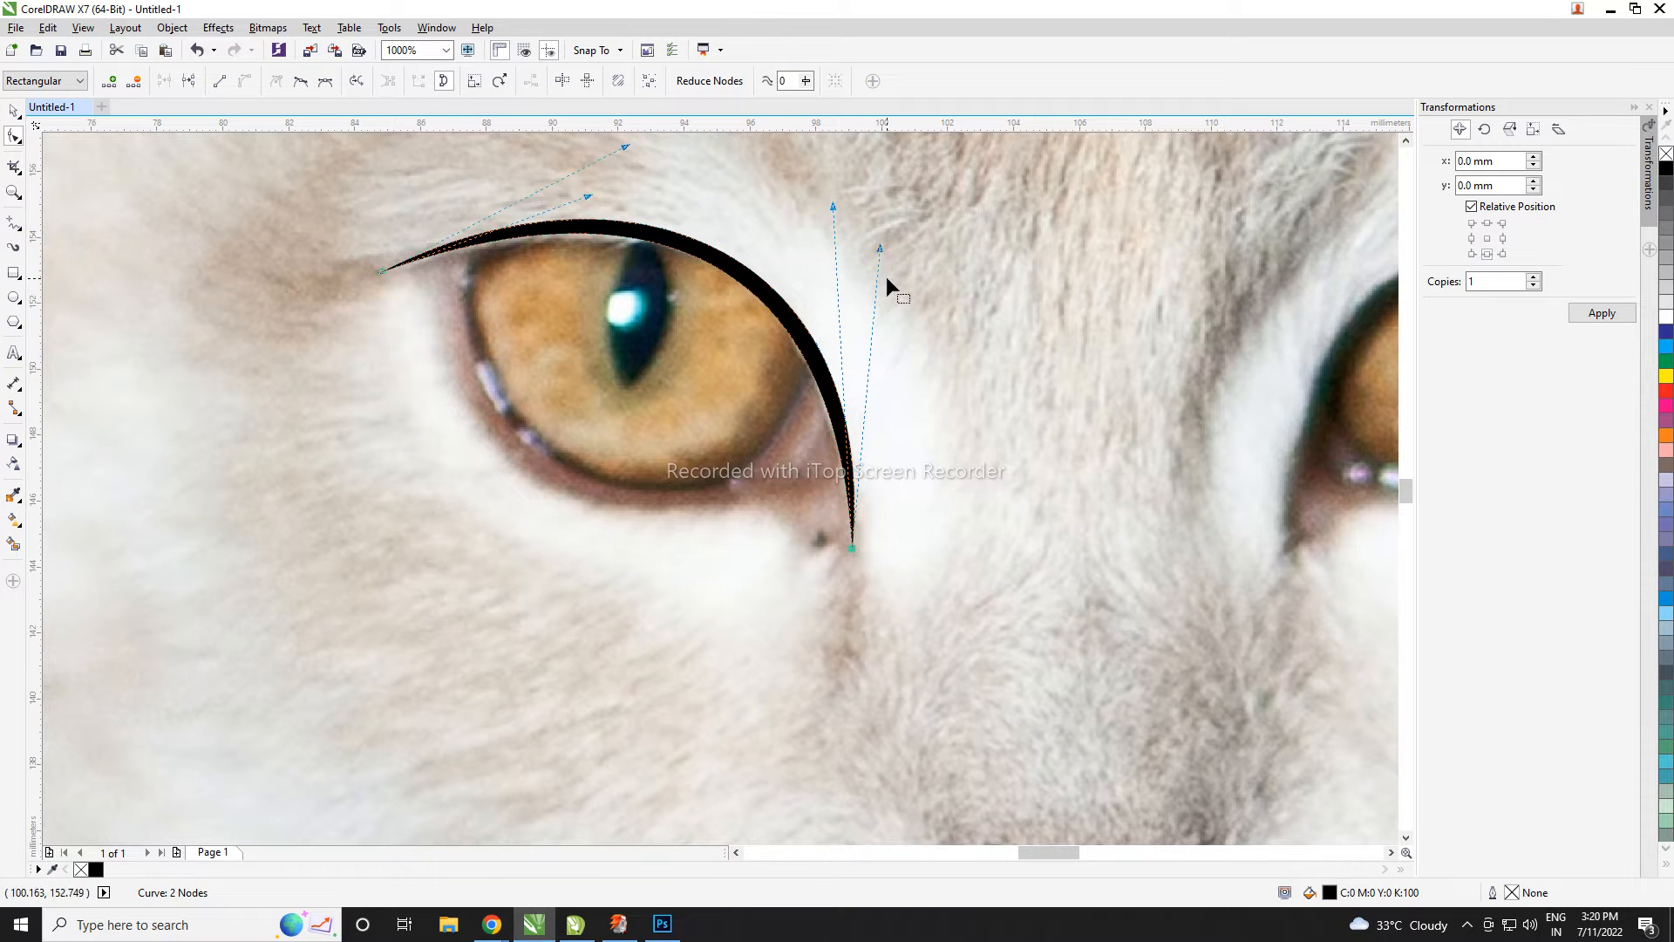
scroll(883, 265, down, 1)
key(space)
scroll(750, 319, up, 1)
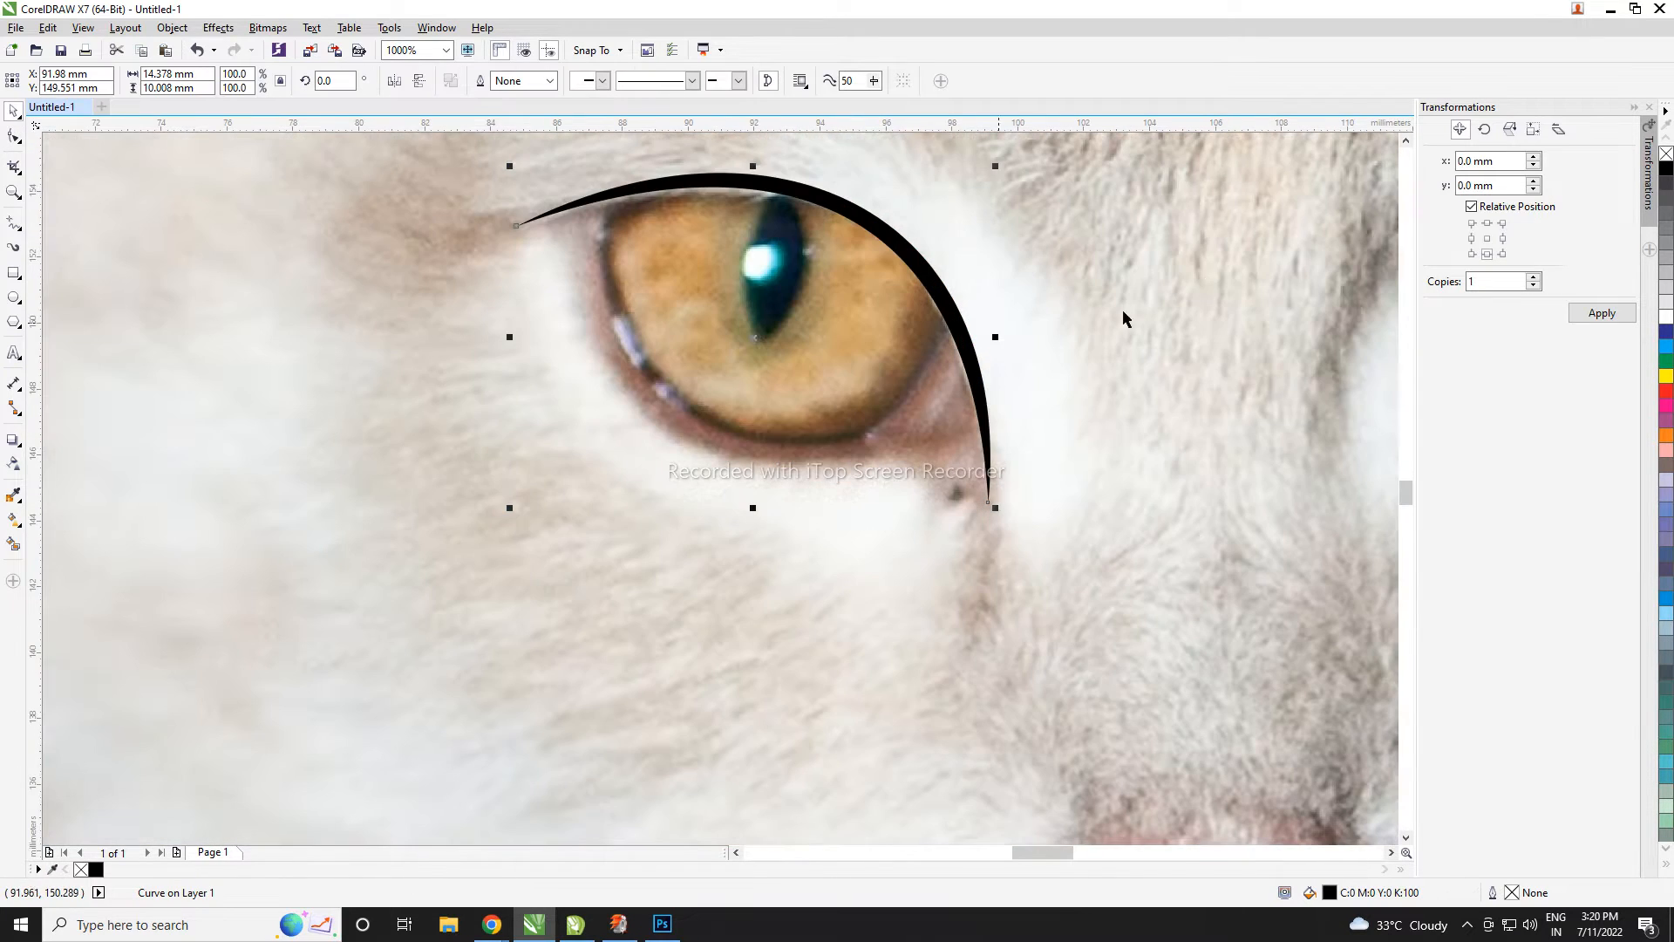
- Draw a closed six-node freehand outline, about 12 mm by 8 mm, around the lower eyelid and inner corner of the left eye
click(13, 223)
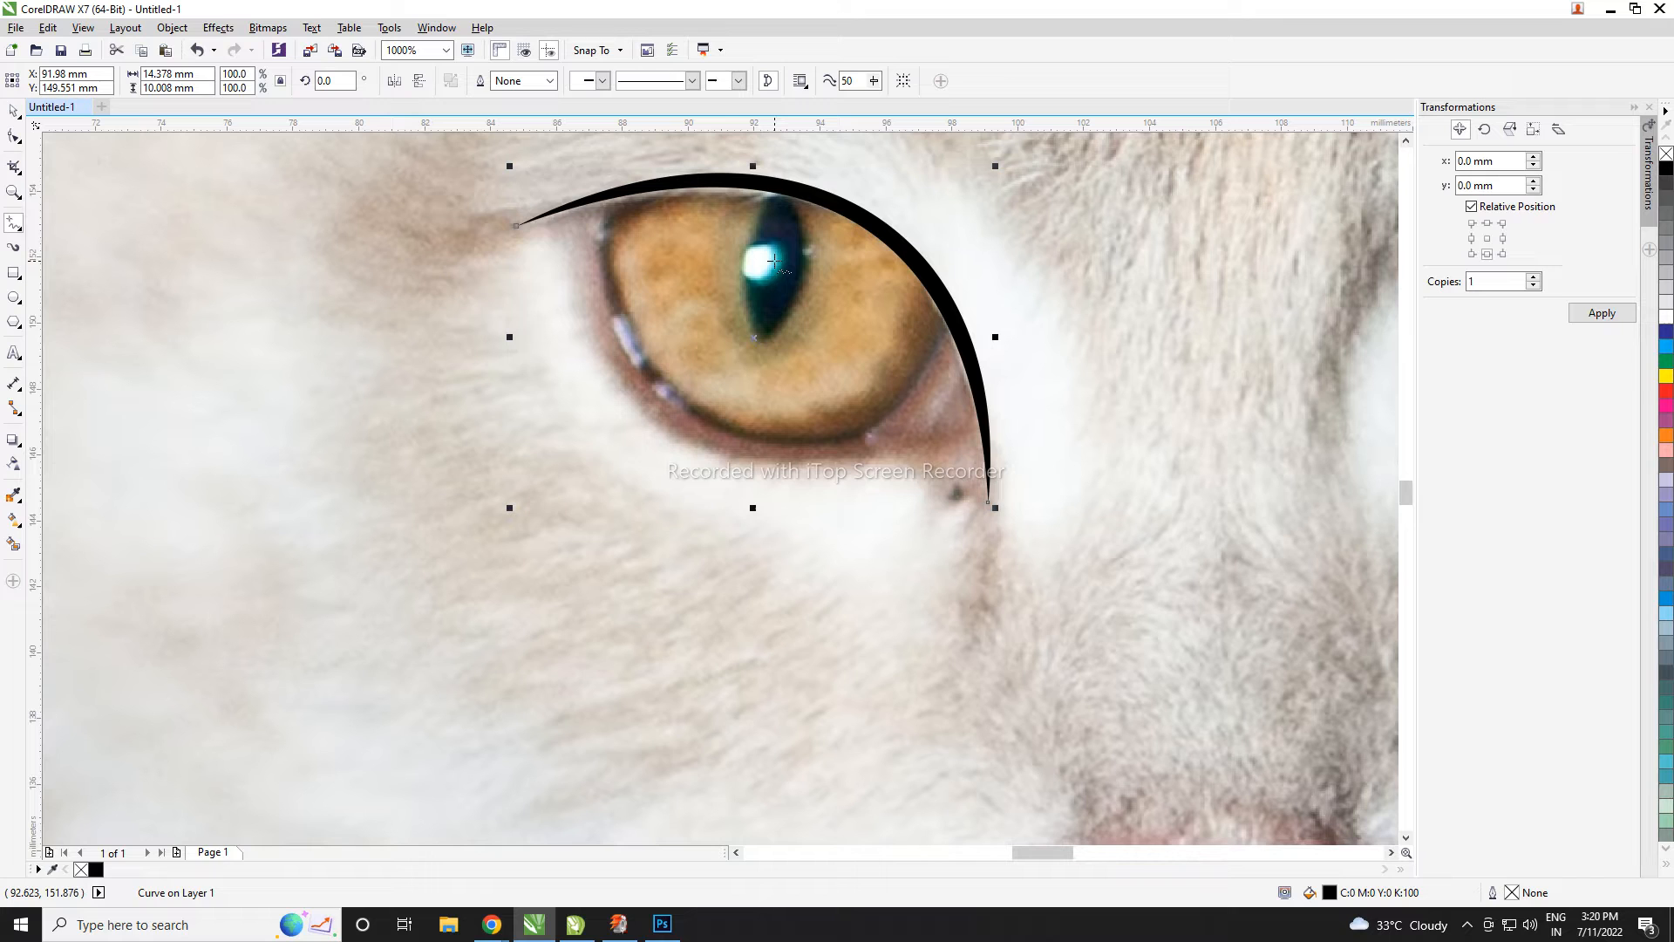
click(586, 232)
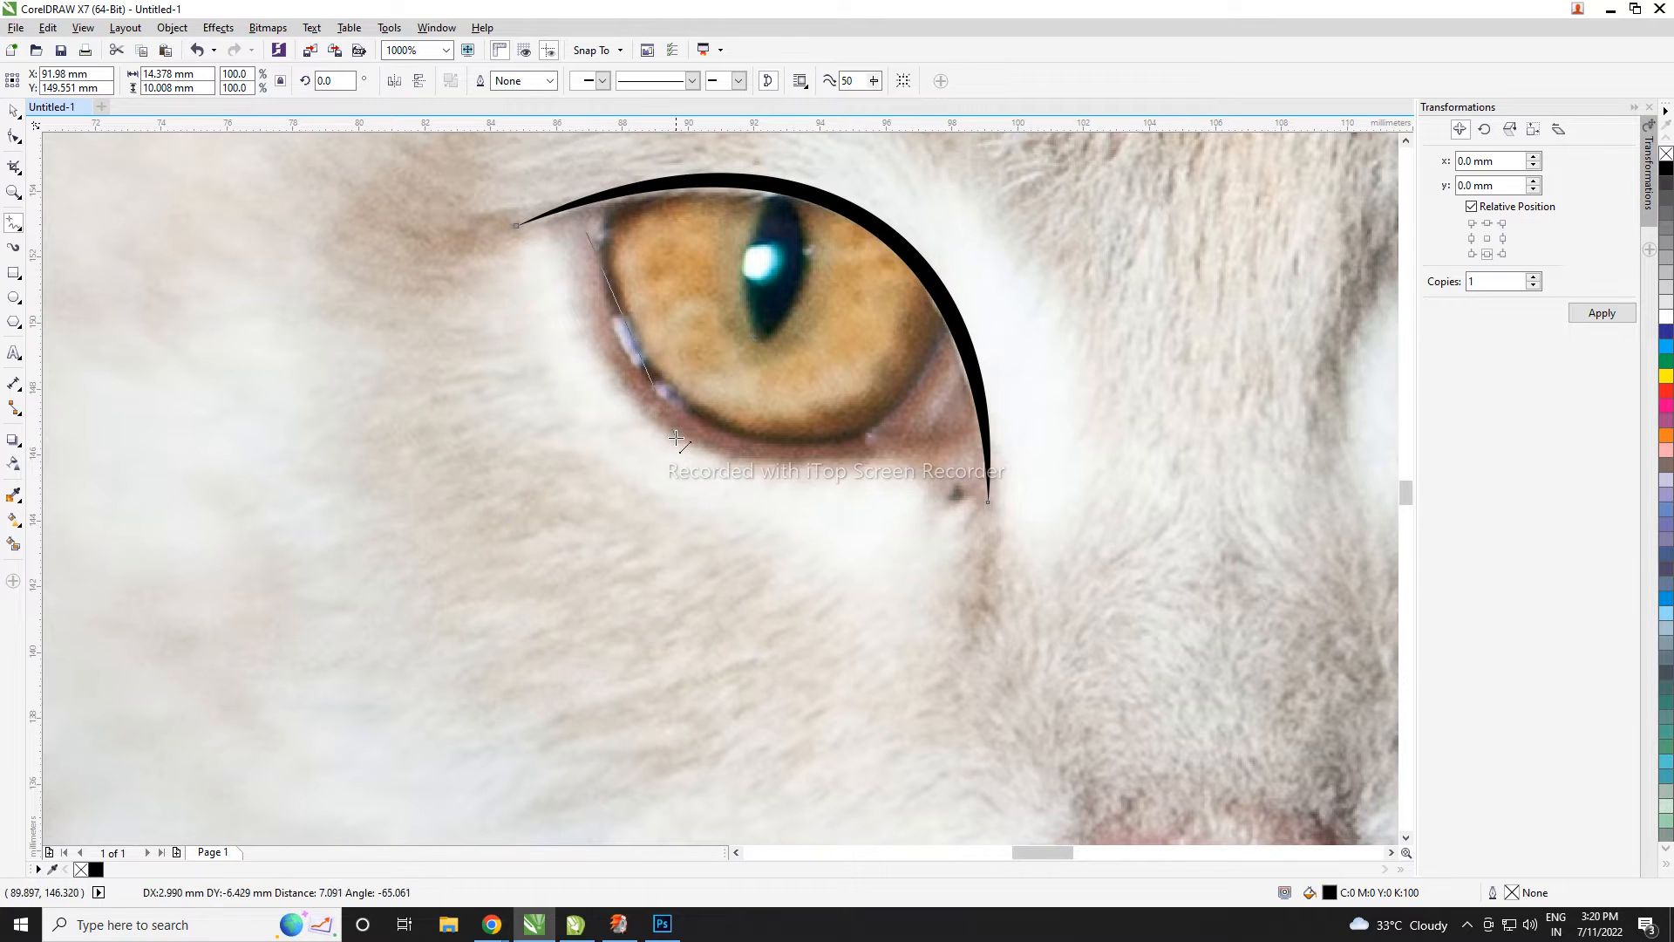
click(678, 441)
click(885, 453)
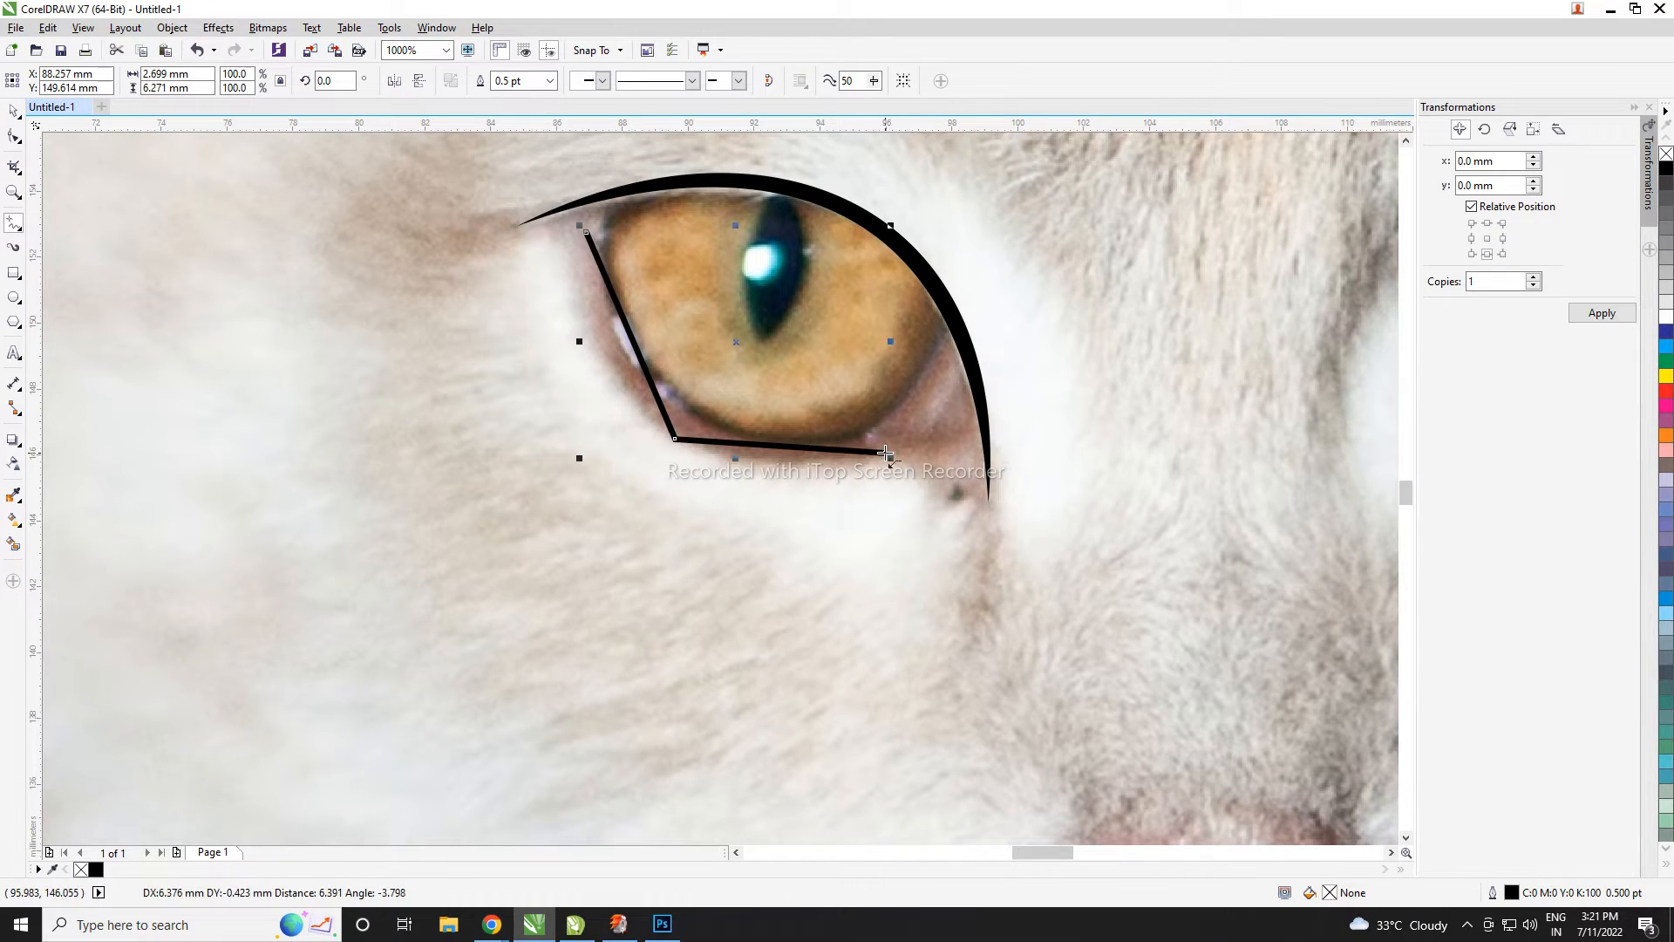
click(988, 504)
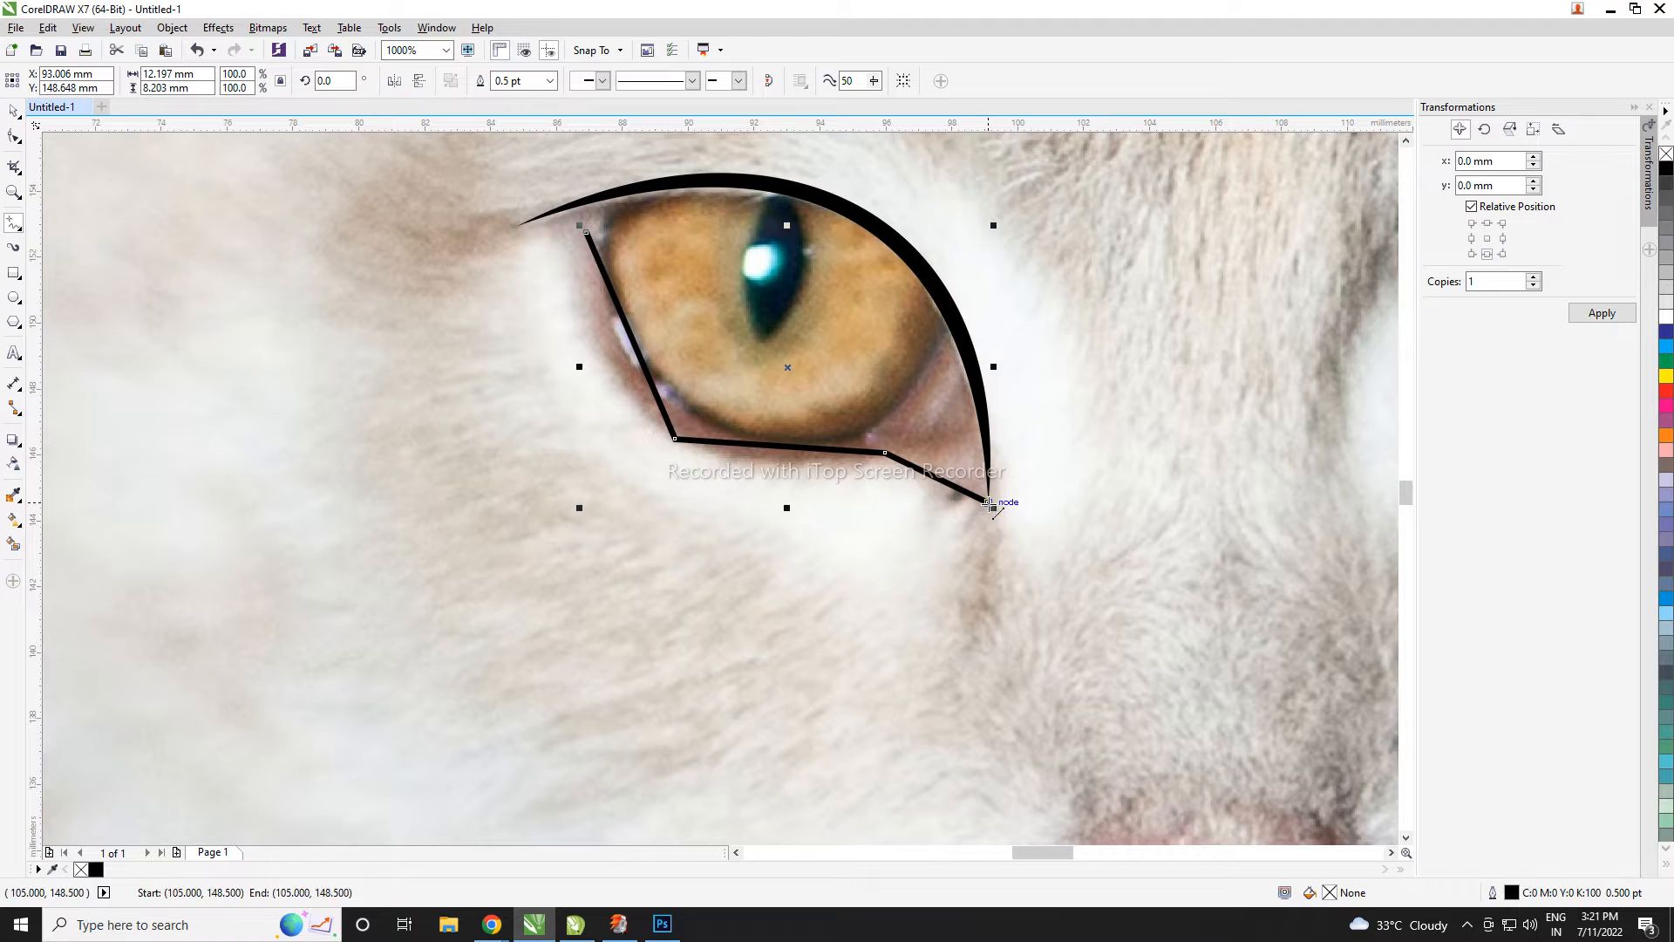
click(953, 314)
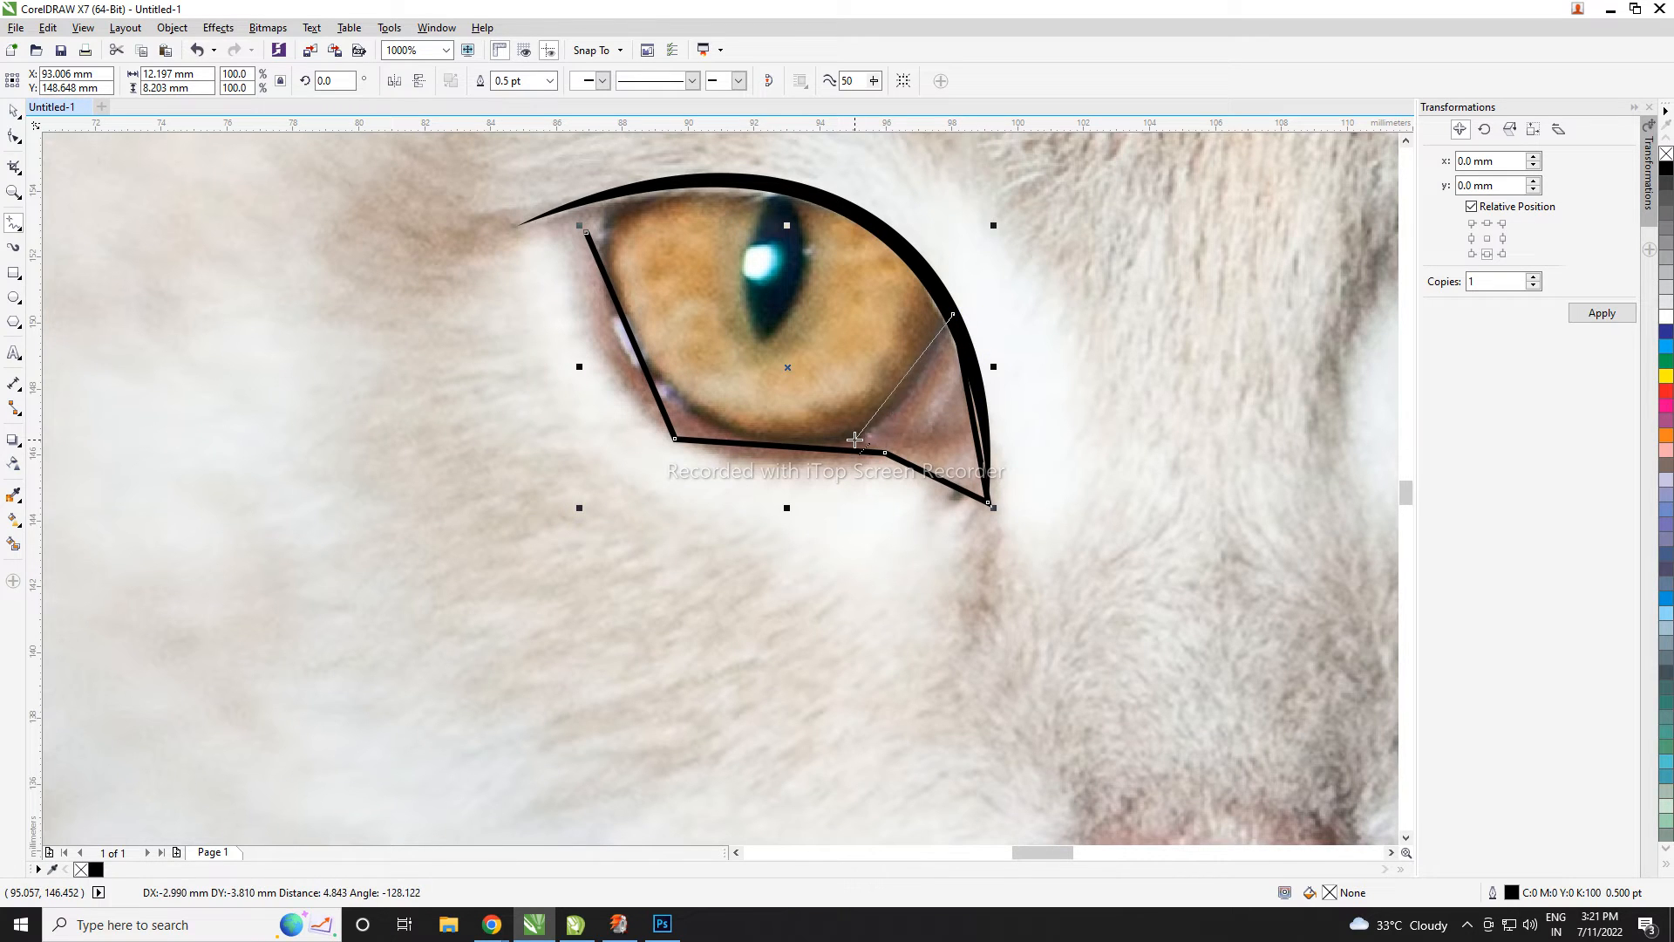
click(854, 439)
click(586, 233)
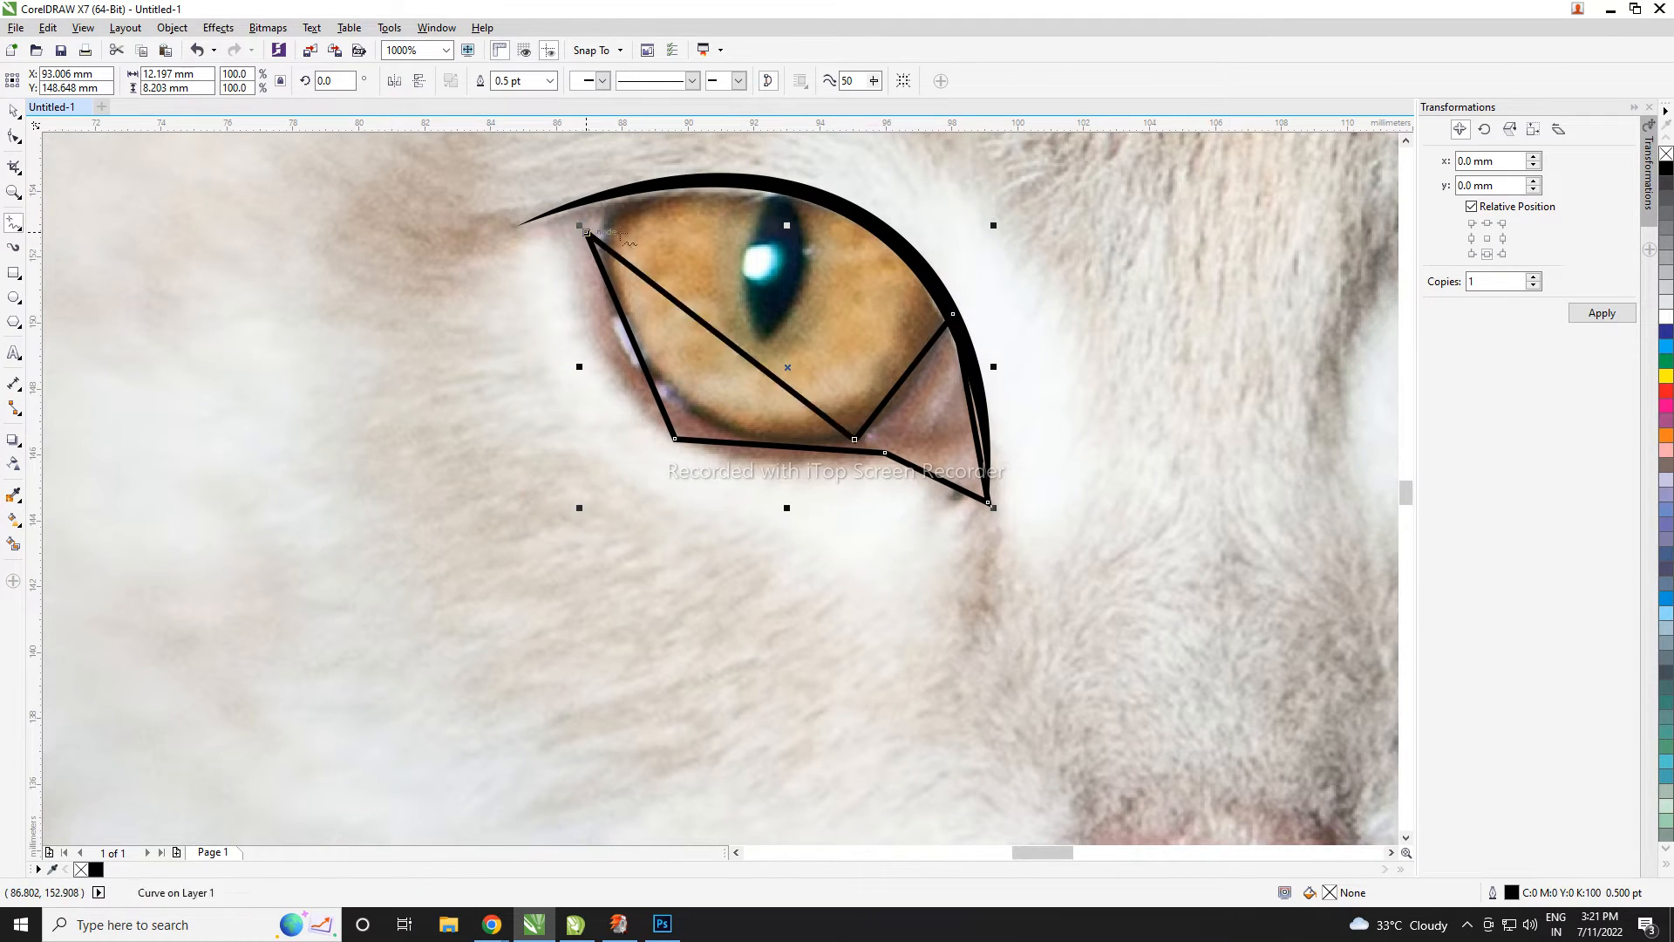
- Convert the outline's segments to curves and bend them along the lower eyelid and the bottom edge of the iris
click(14, 136)
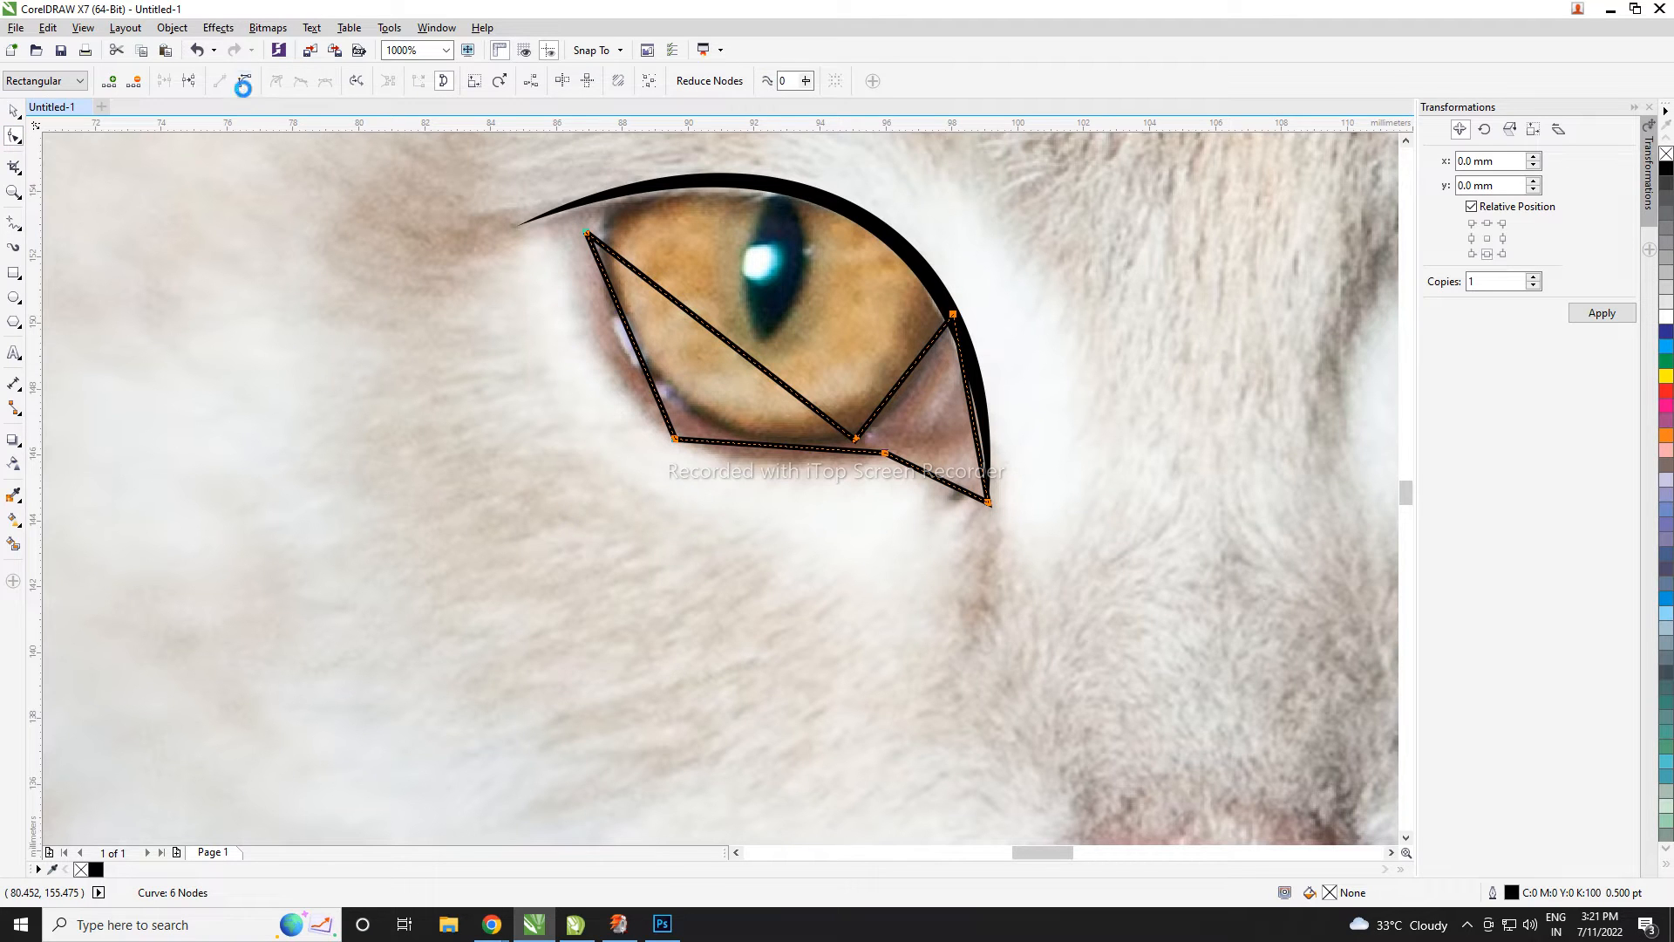
scroll(673, 341, up, 2)
drag(597, 366, 526, 389)
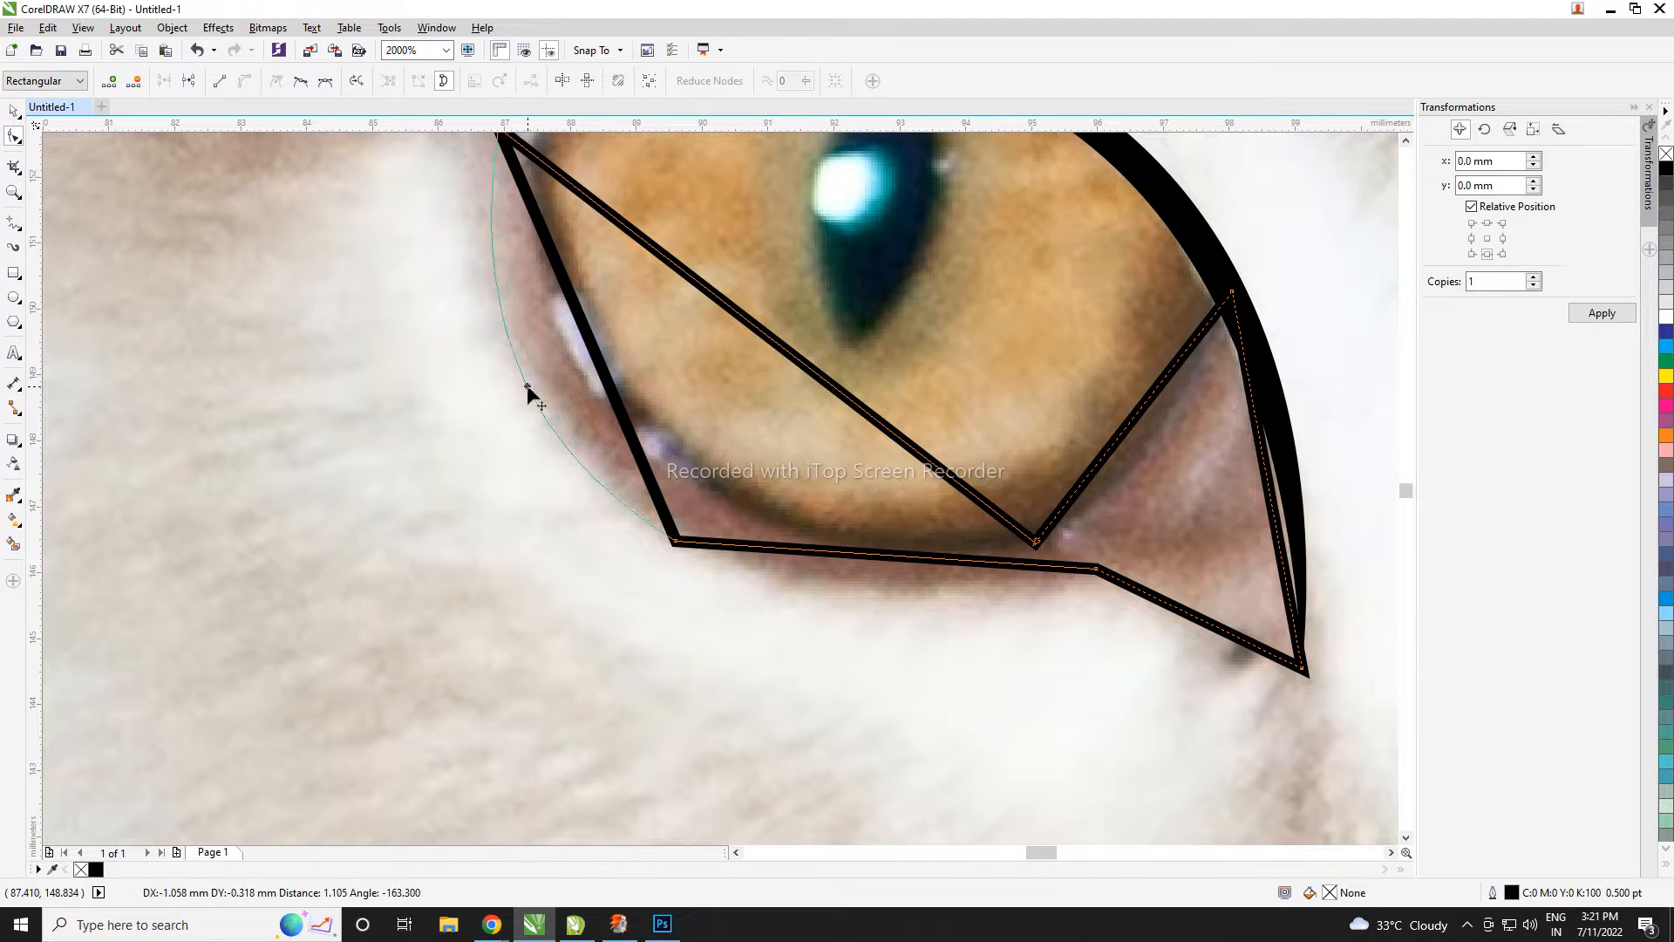
scroll(639, 446, down, 2)
drag(708, 454, 708, 473)
drag(696, 372, 621, 421)
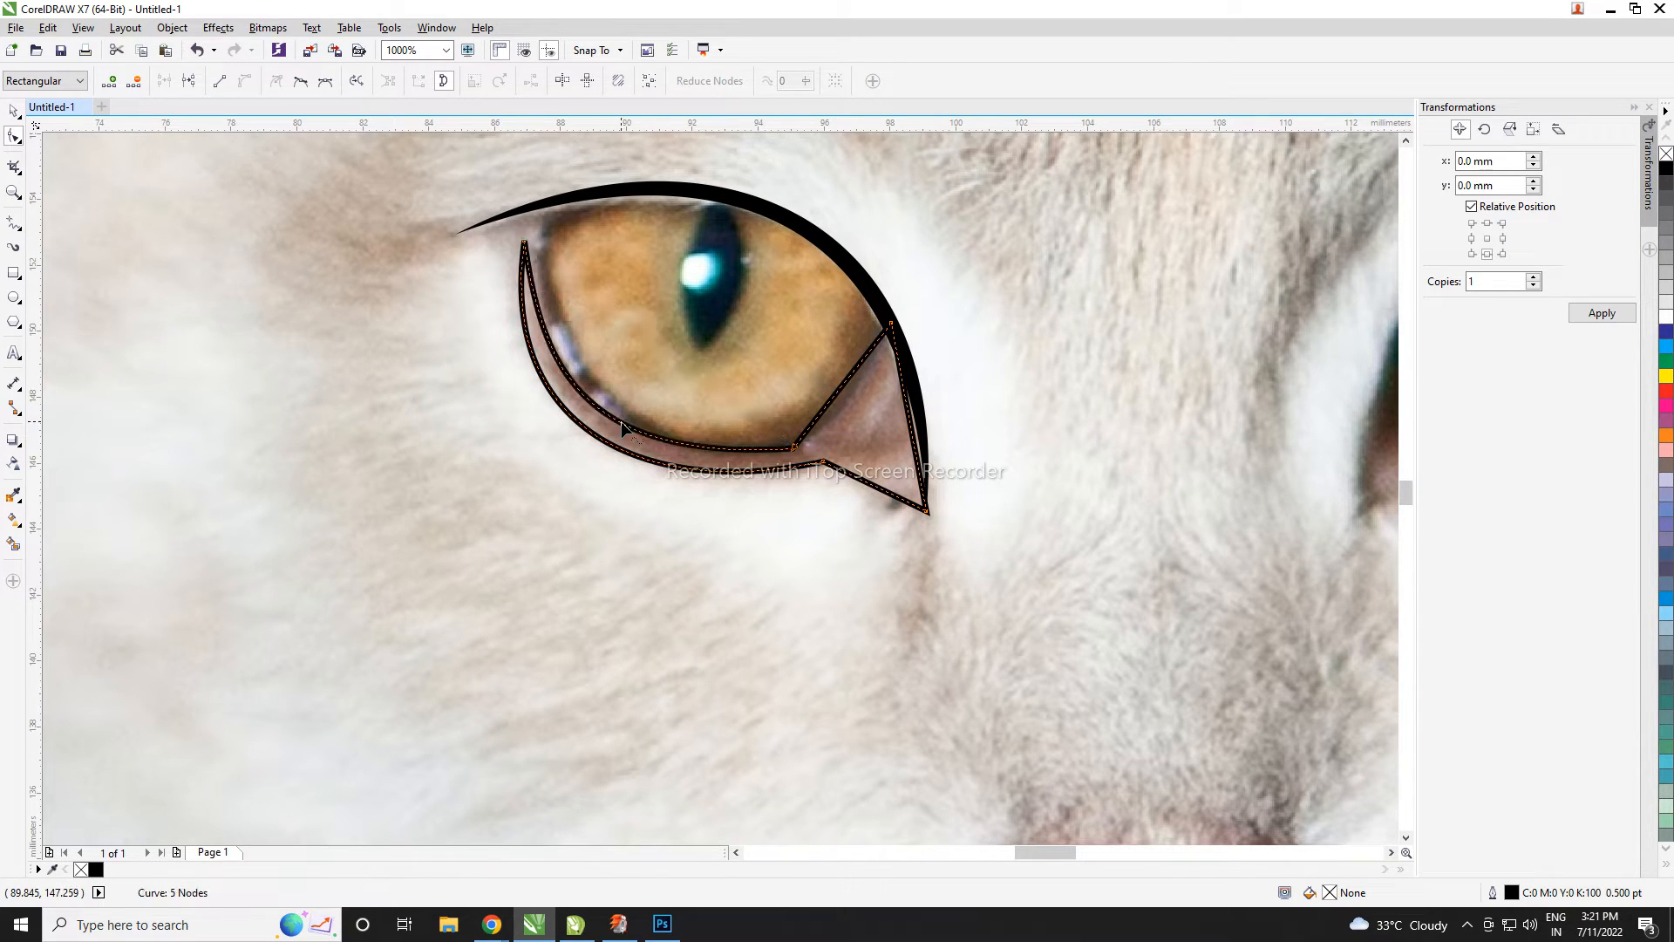
drag(846, 379, 860, 396)
- Smooth the edge along the iris by adding a node on each side of its bottom node and deleting that node, and bend the inner-corner side along the upper lid
key(Delete)
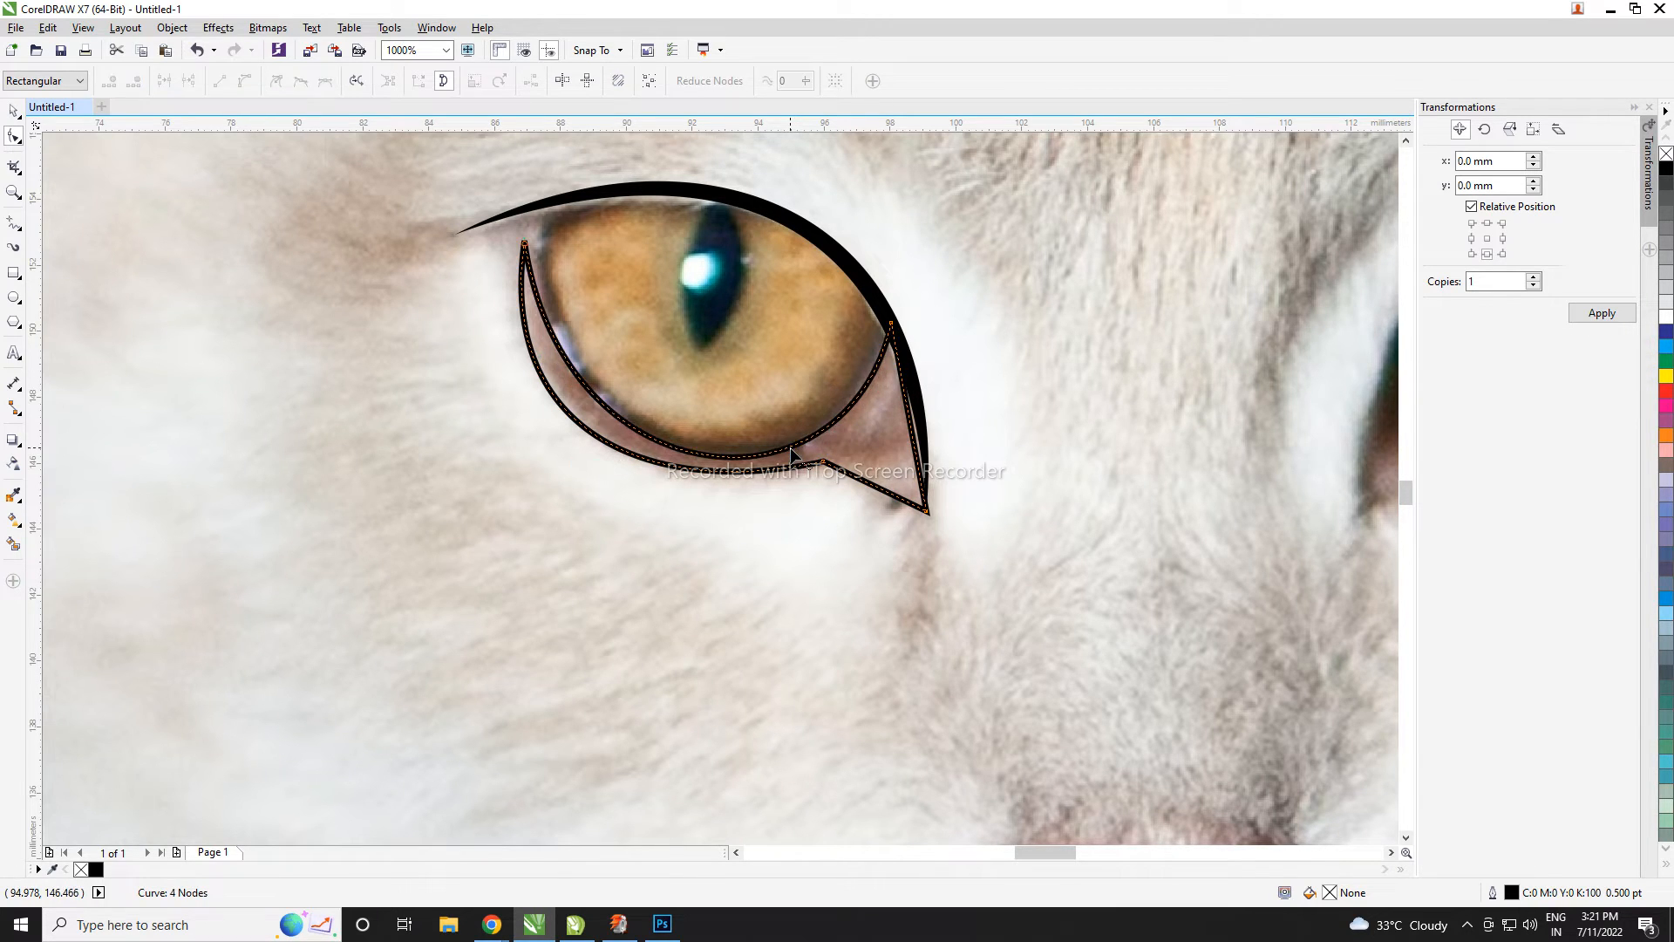
key(ctrl+z)
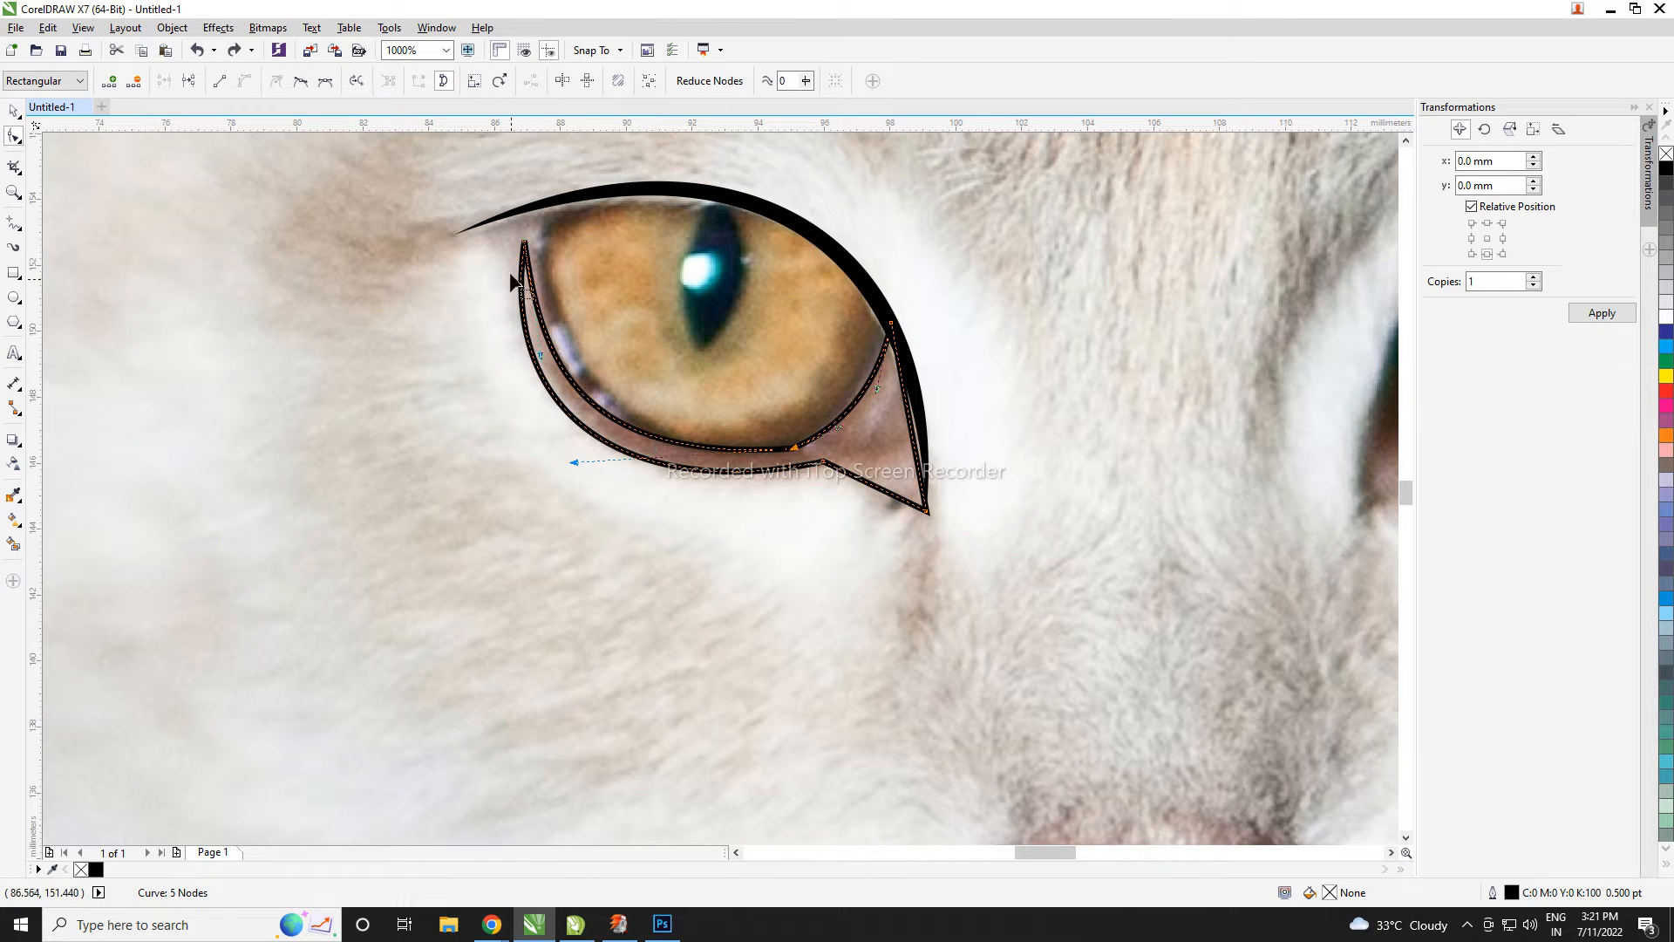
double_click(603, 410)
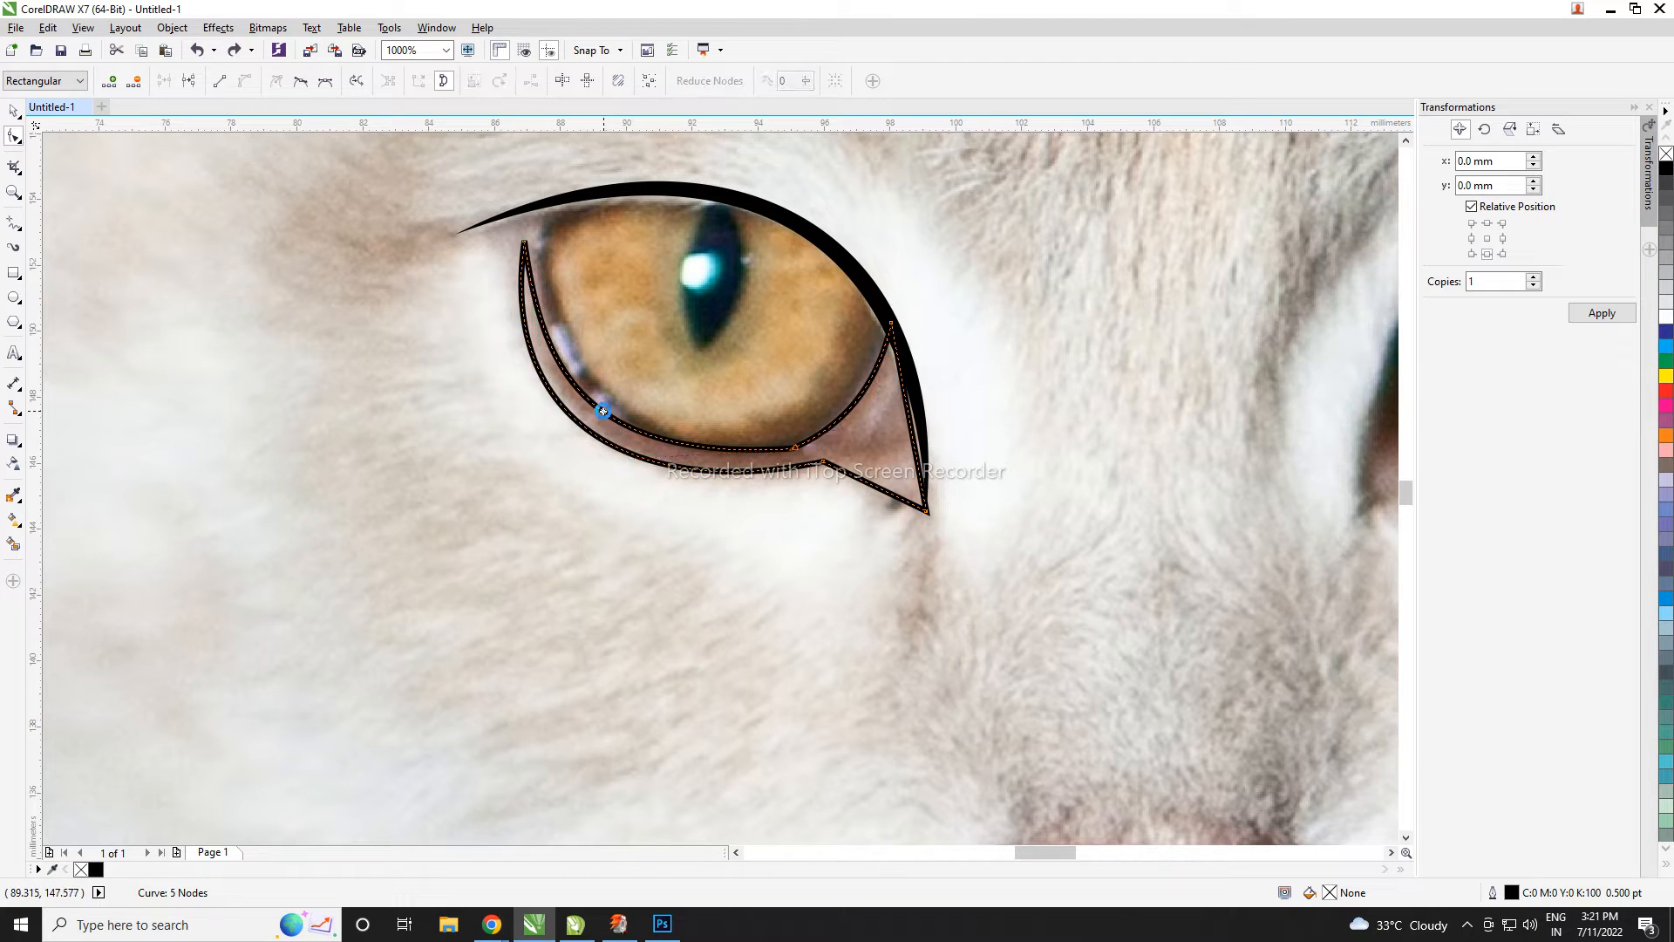
double_click(853, 404)
key(Delete)
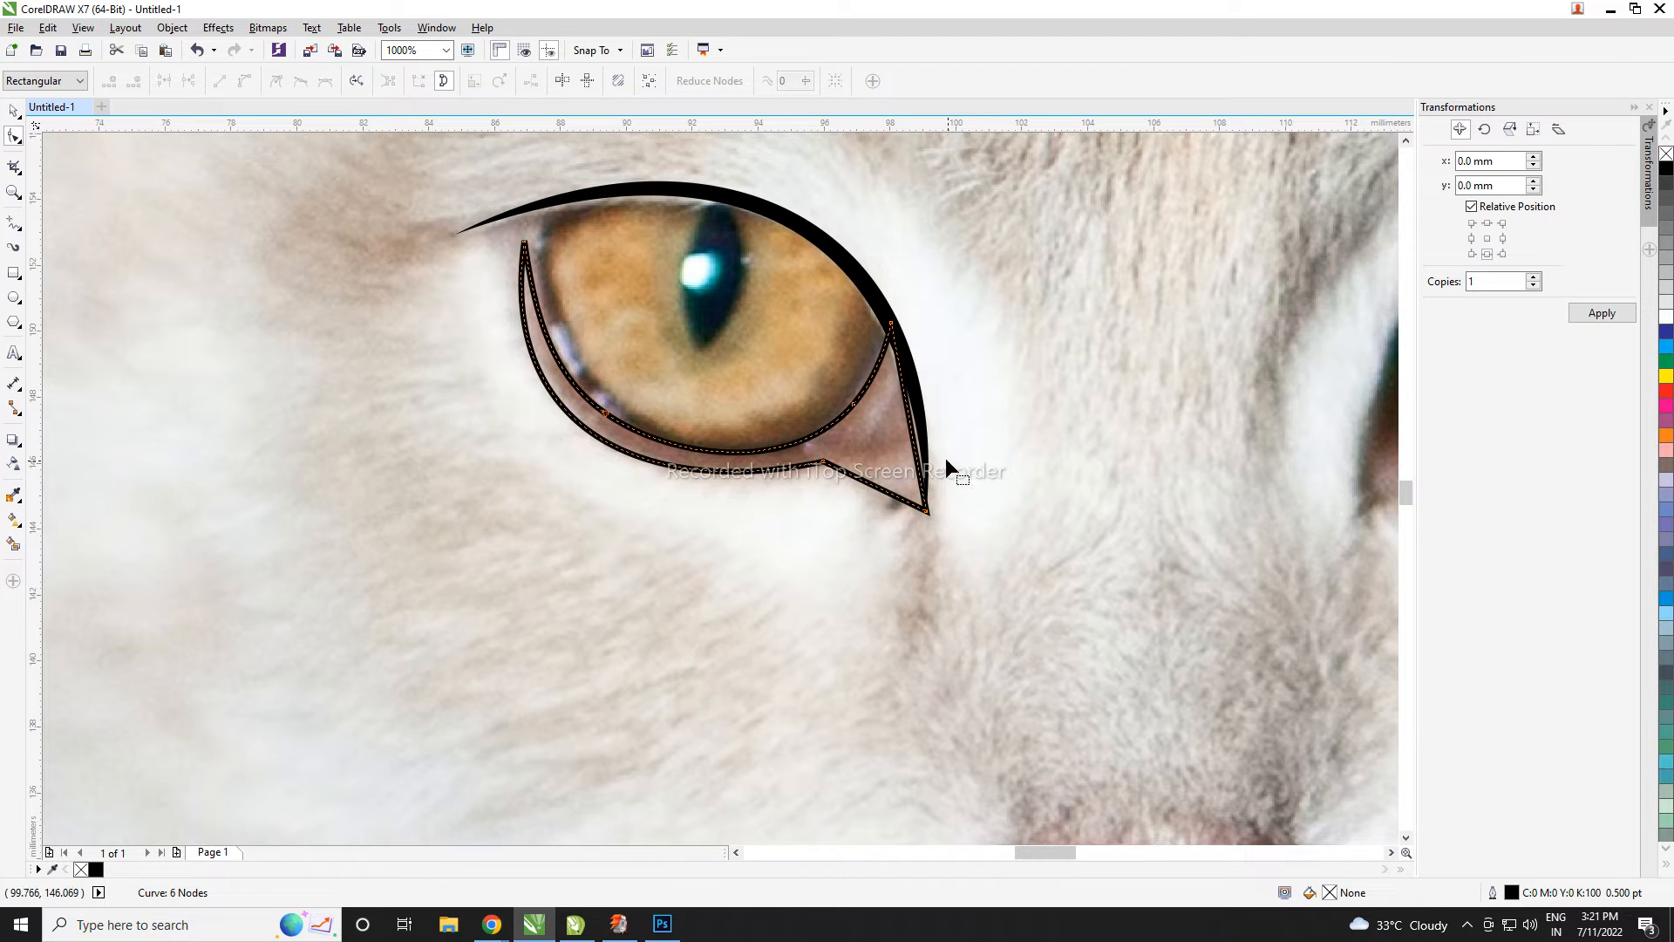
drag(917, 439, 921, 424)
- Fill the lower eyelid shape with 20% black and remove its outline
scroll(925, 428, down, 2)
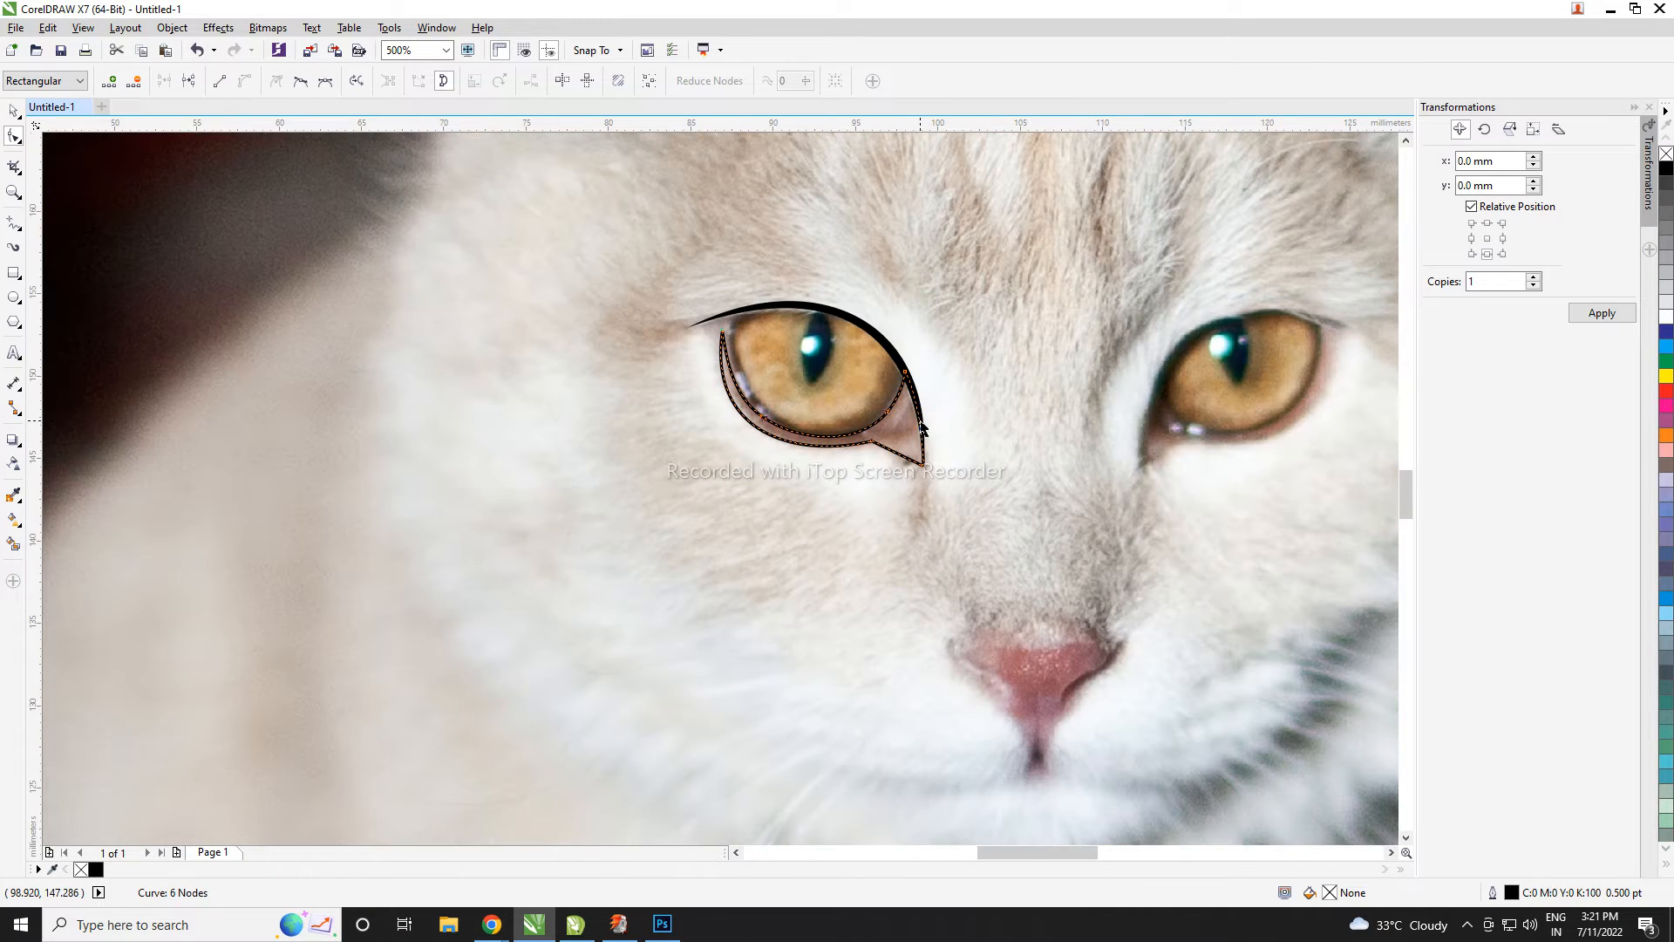
key(space)
click(1667, 294)
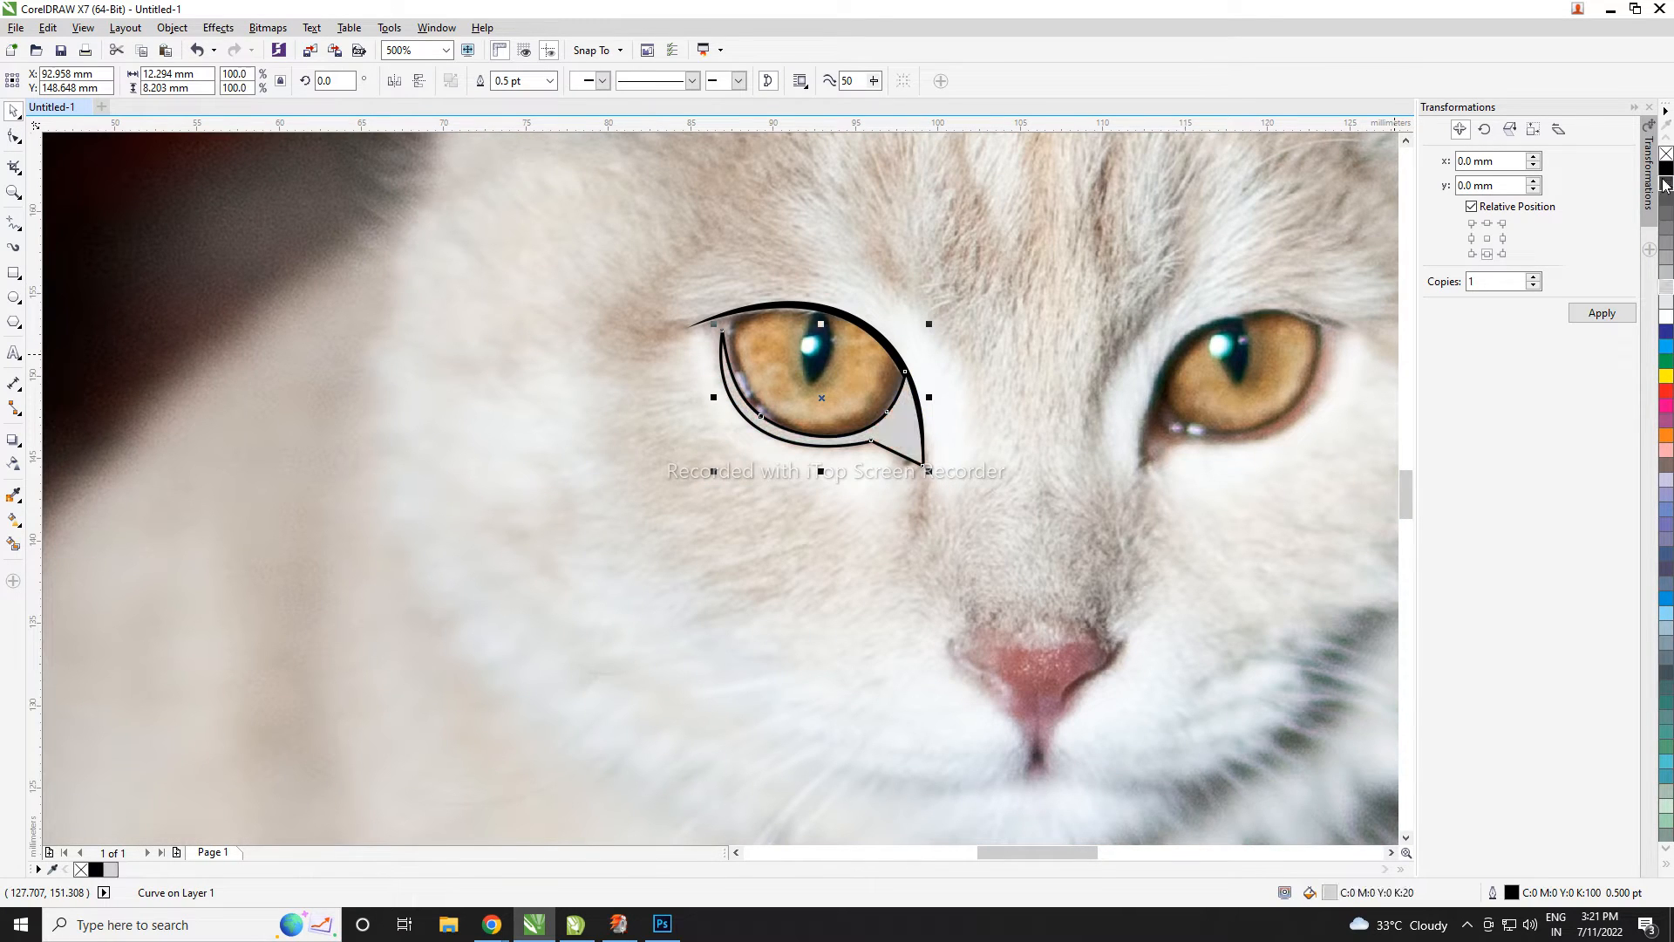
right_click(1665, 154)
- Draw a closed five-node freehand outline, about 1.2 mm by 2.2 mm, over the small dark spot below the cat's left ear
scroll(803, 390, down, 2)
scroll(802, 391, up, 2)
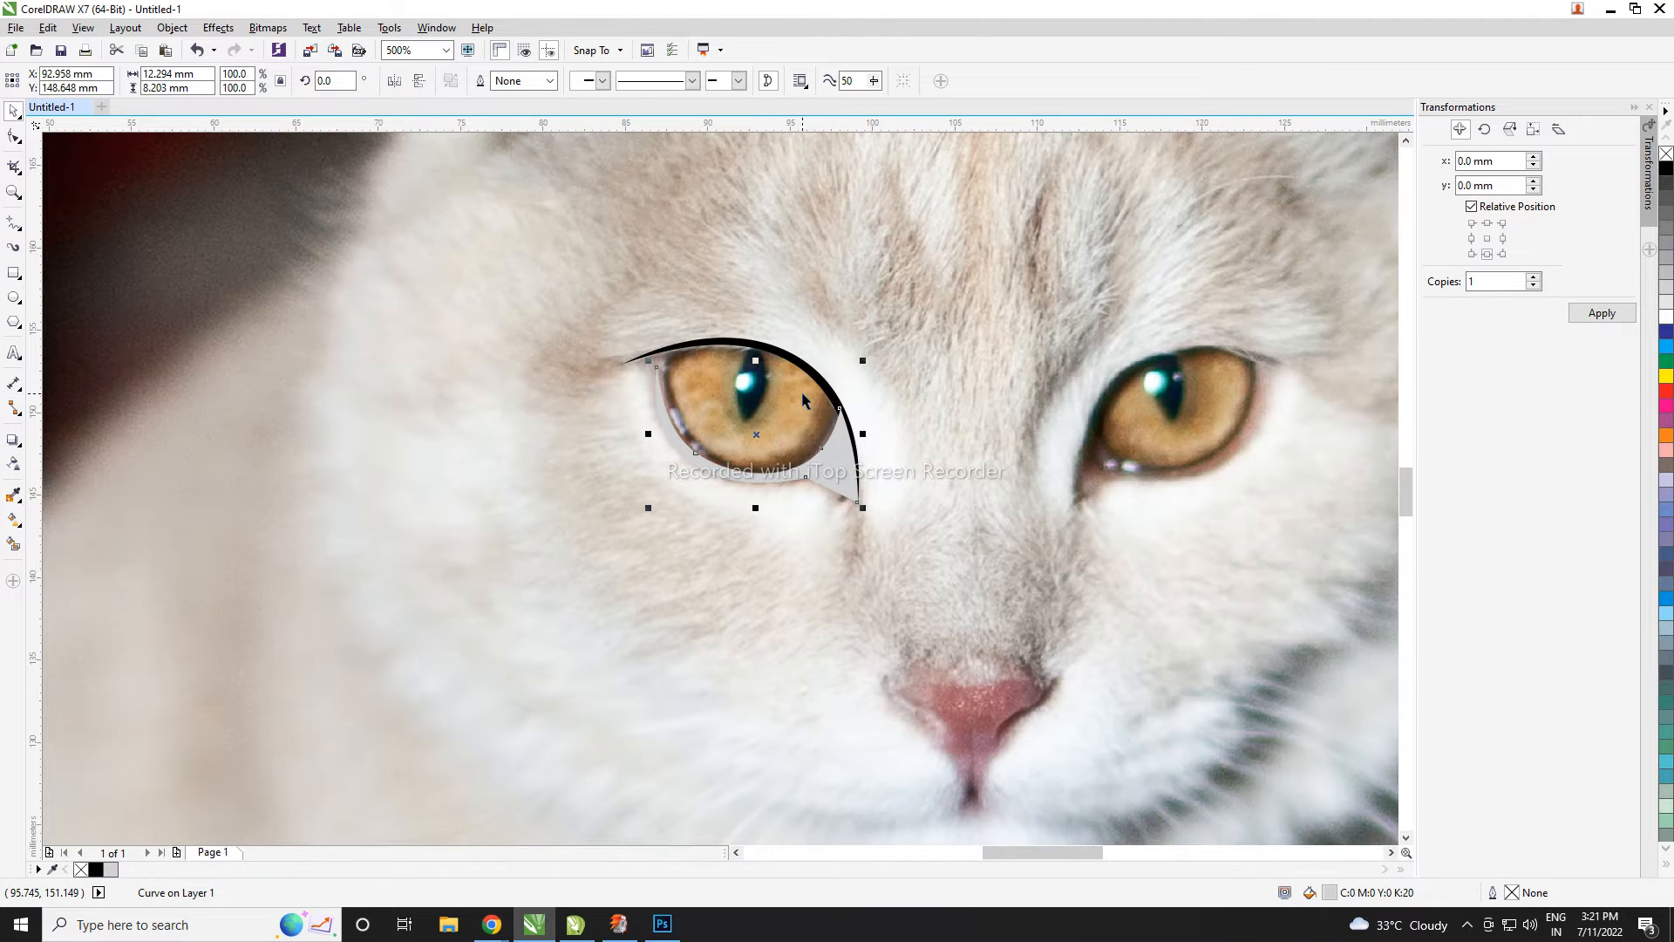
scroll(802, 391, down, 2)
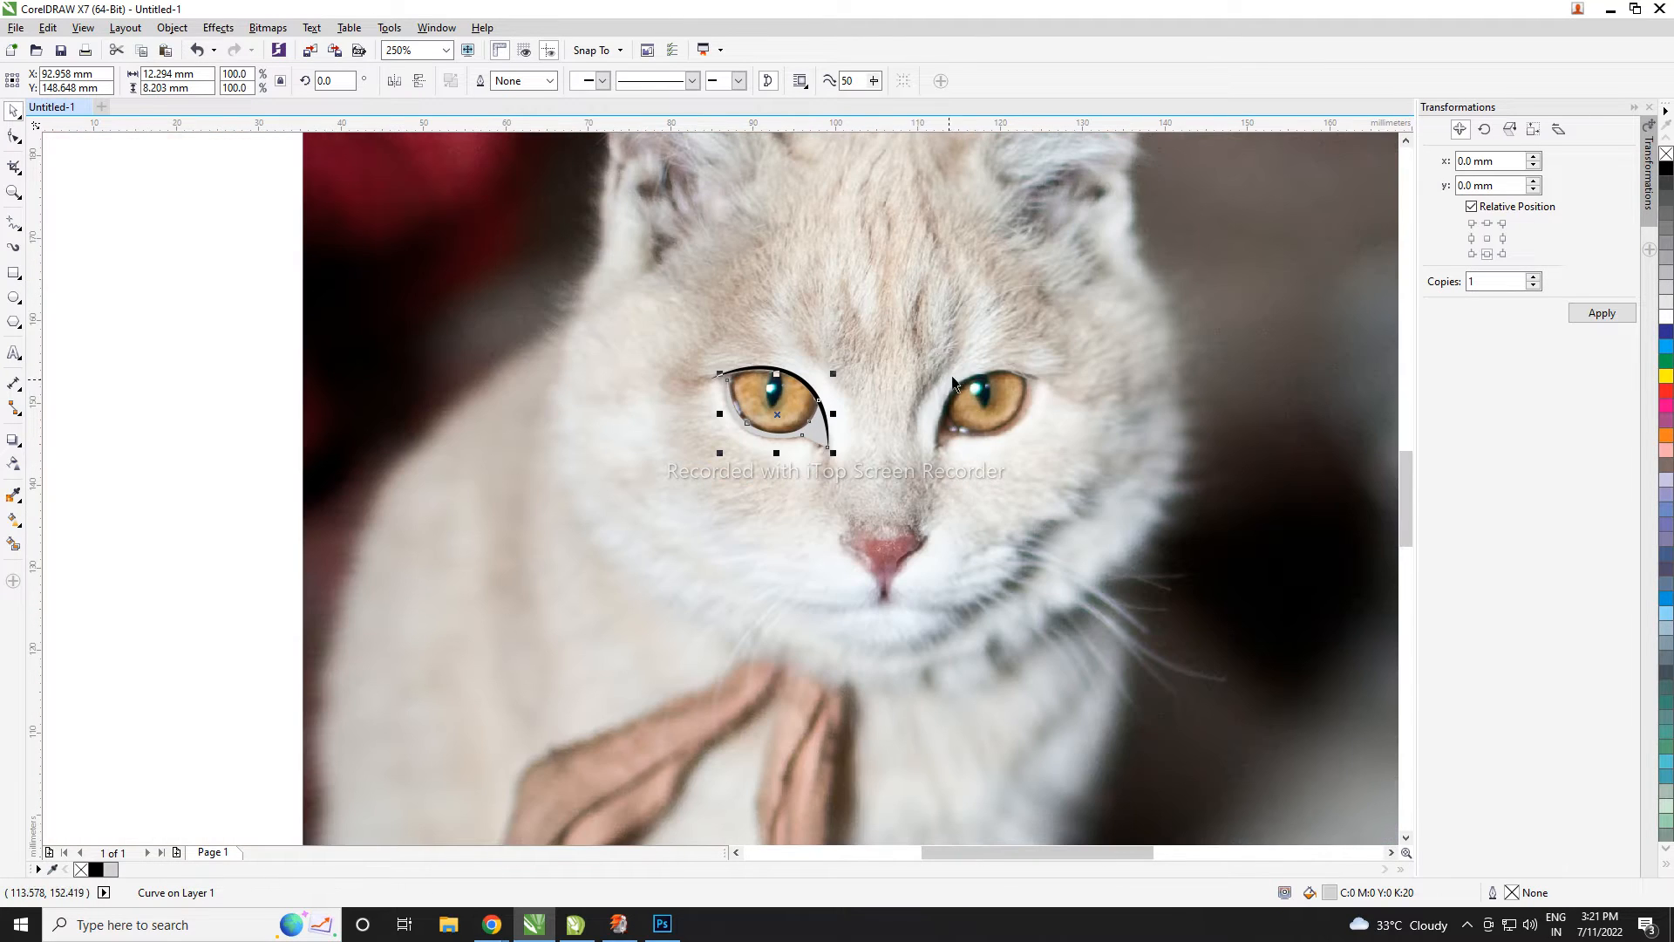
scroll(791, 164, up, 2)
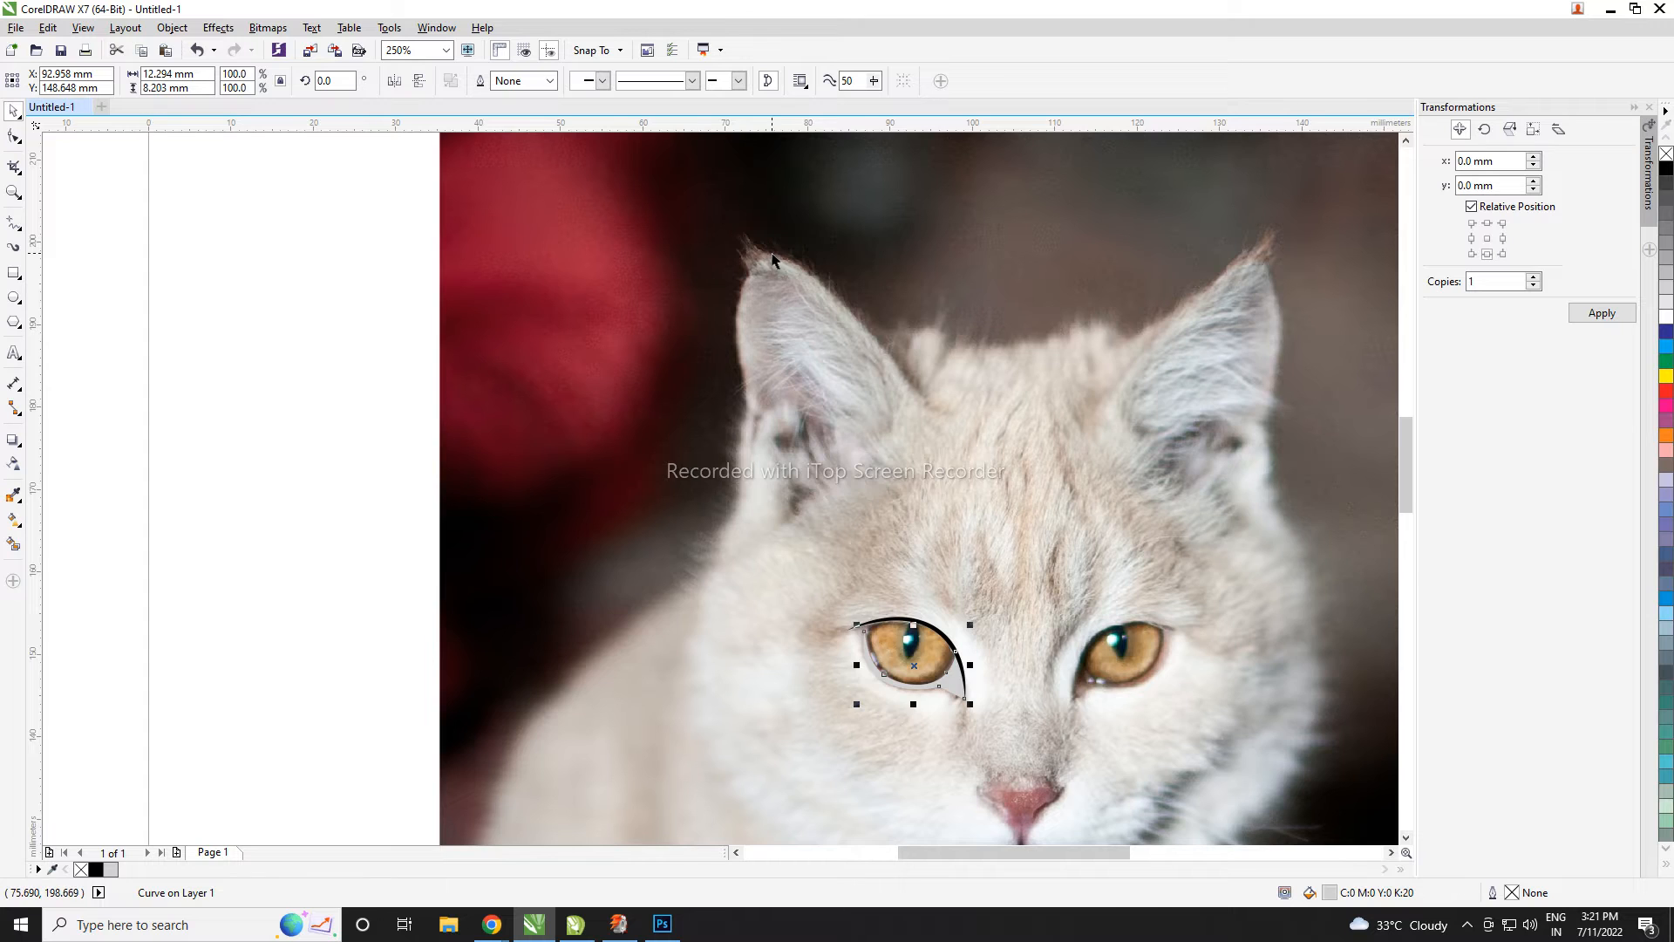
scroll(773, 259, down, 2)
scroll(795, 348, up, 2)
scroll(794, 258, up, 2)
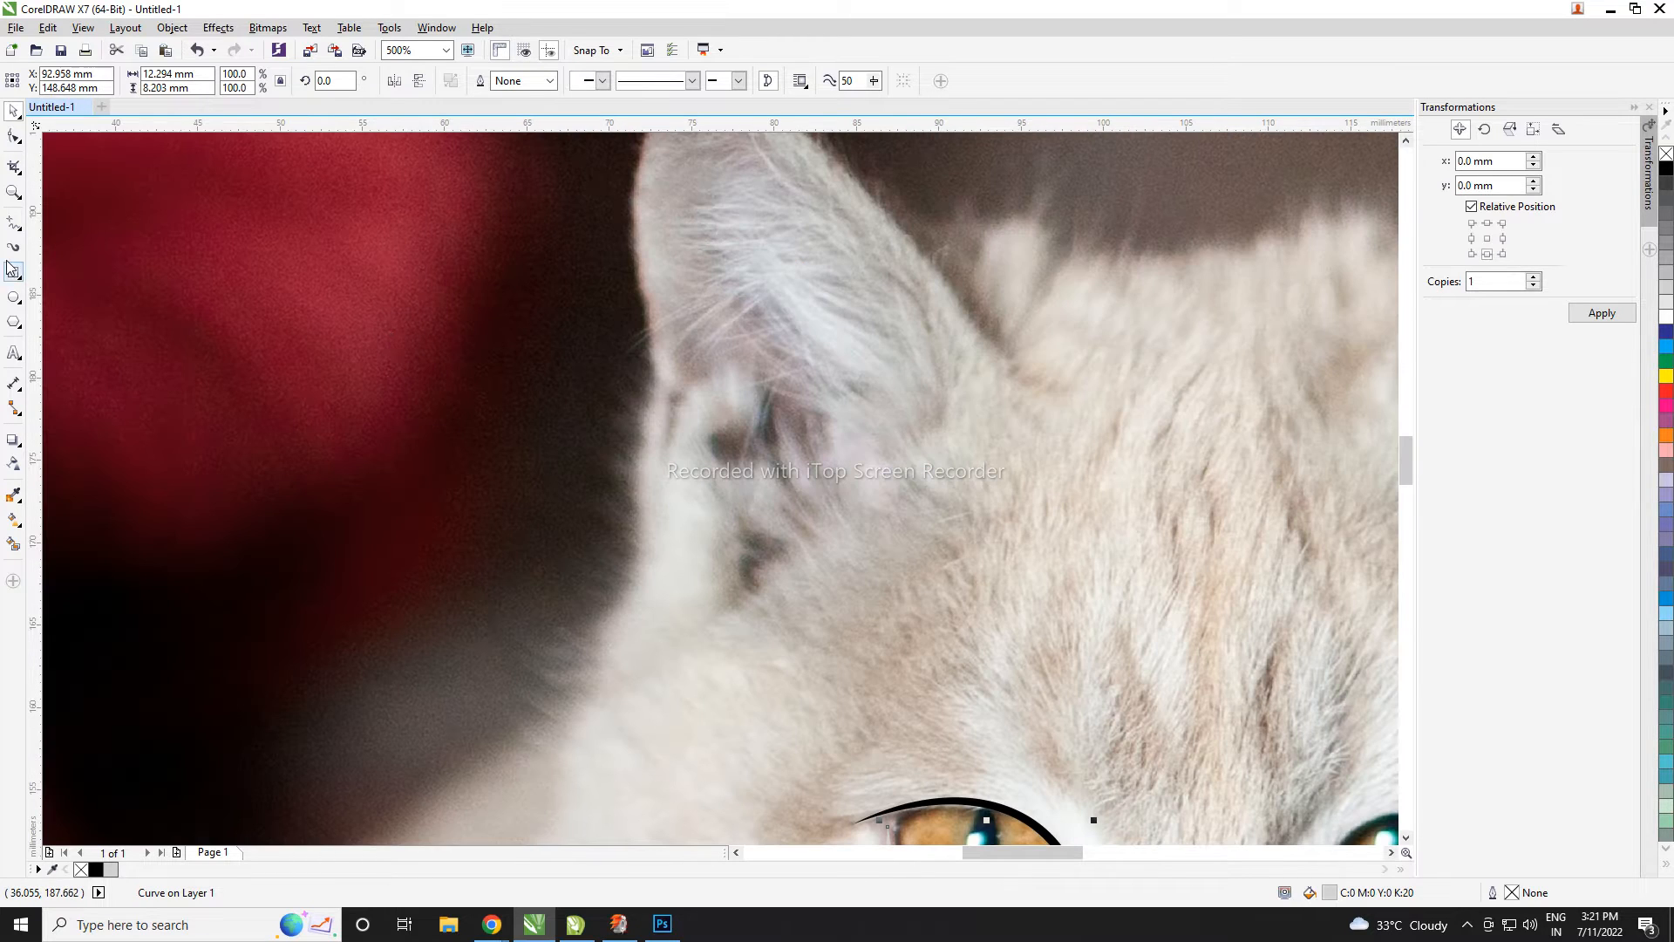
click(13, 222)
scroll(755, 598, up, 2)
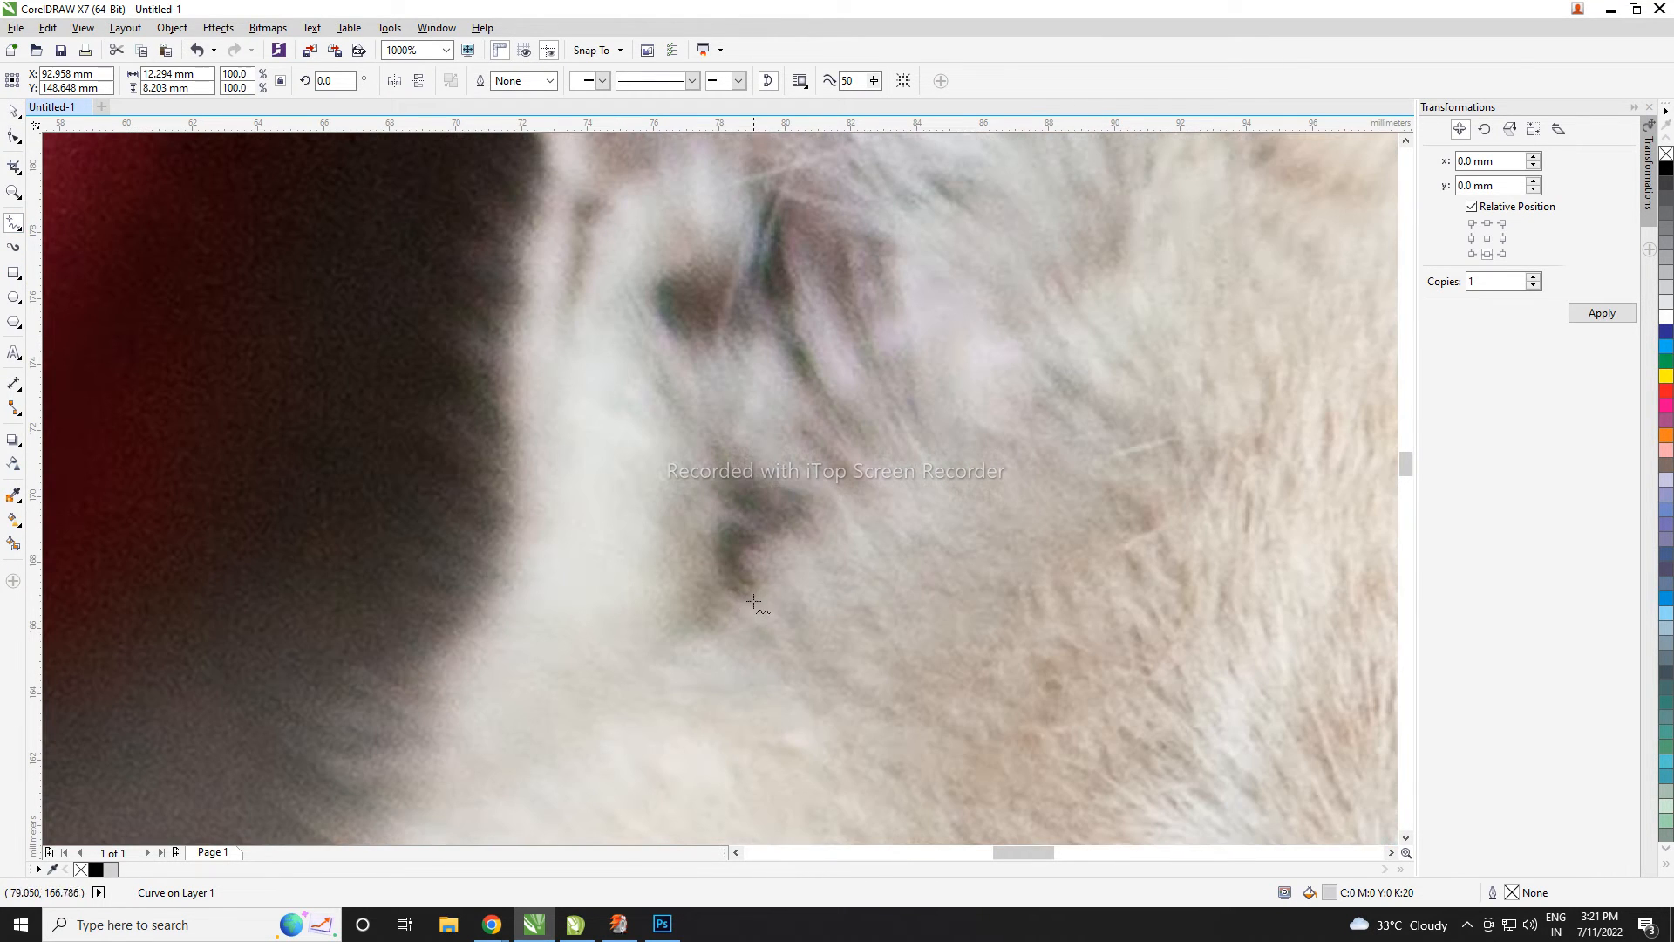
click(731, 596)
double_click(717, 523)
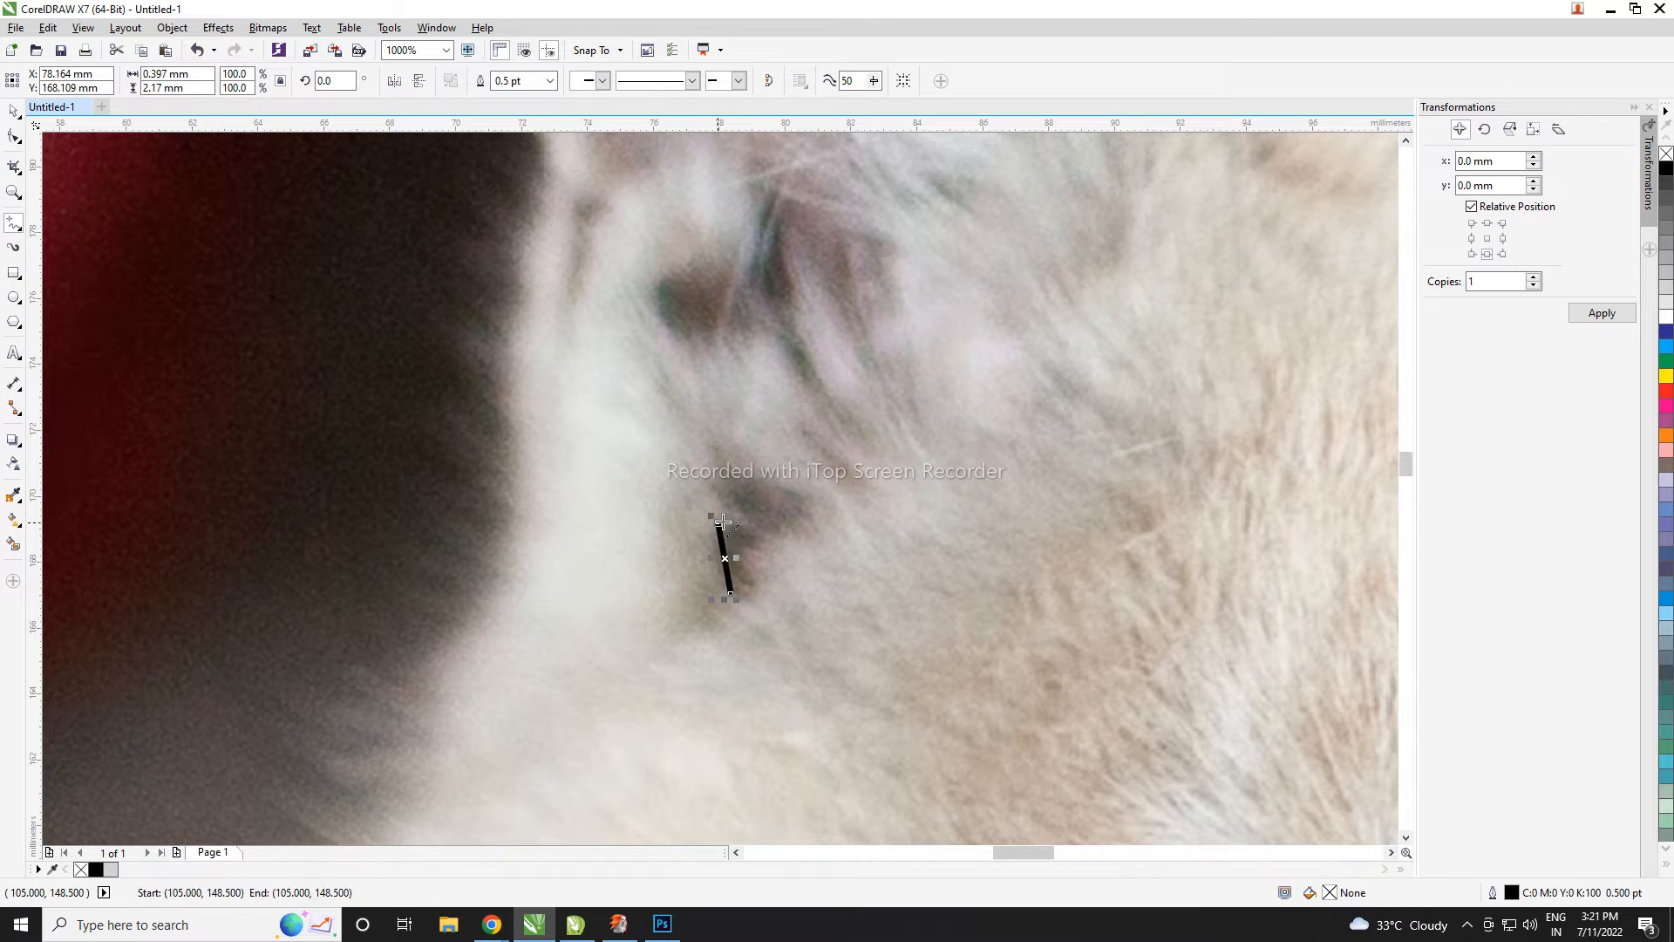
double_click(757, 532)
double_click(750, 548)
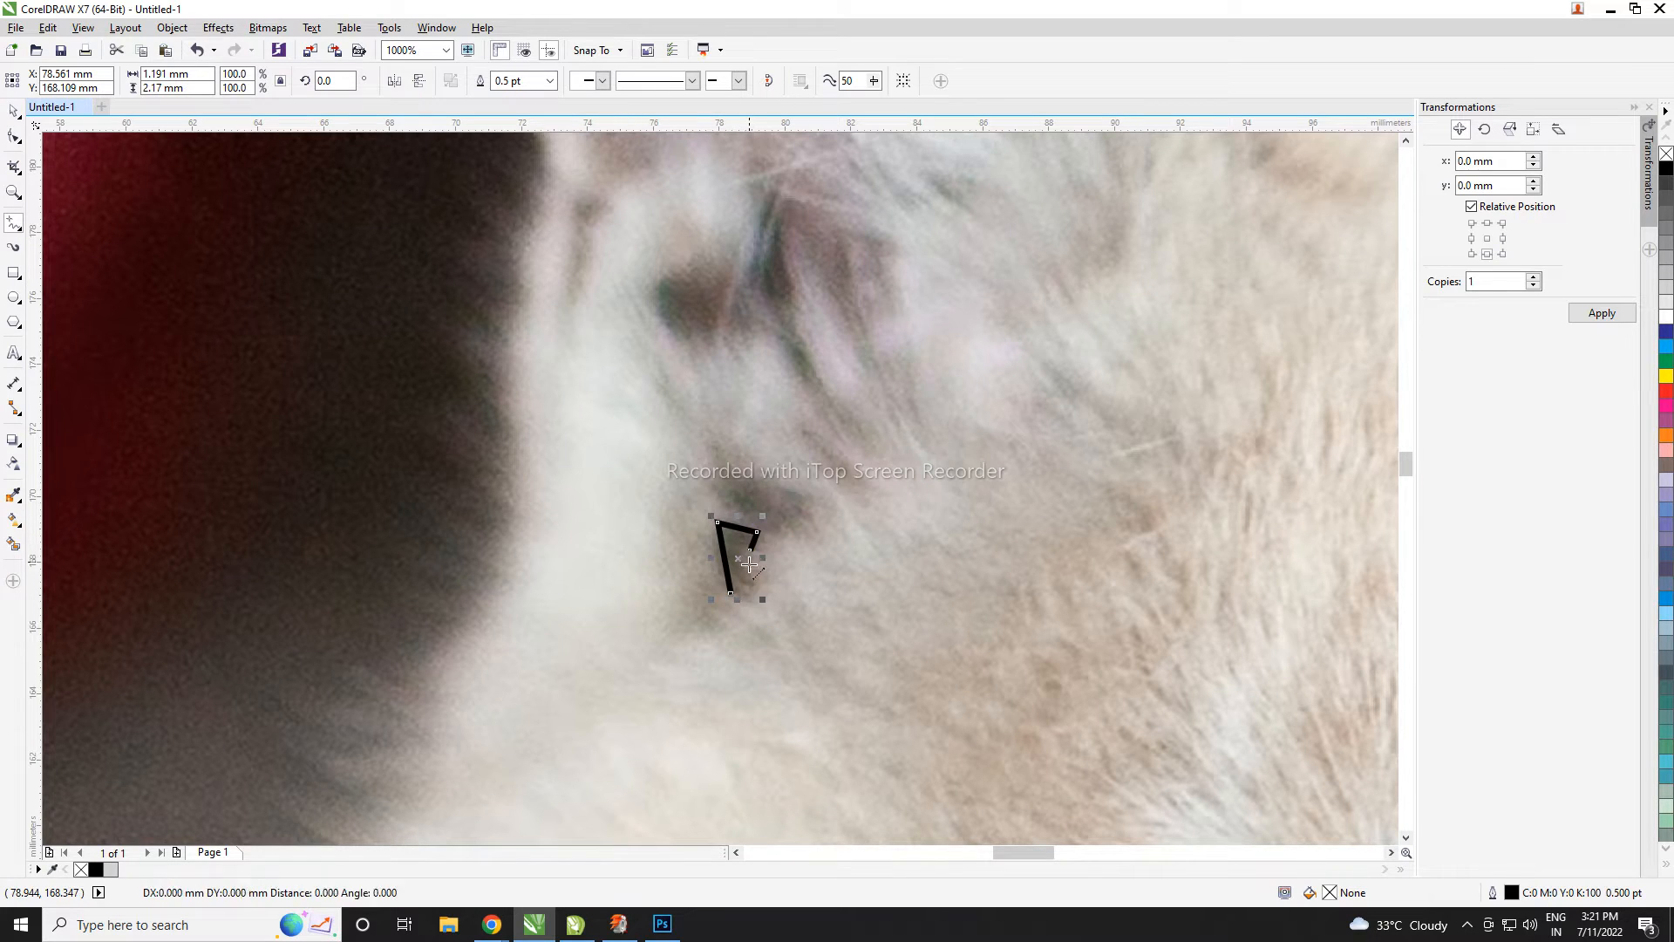
double_click(752, 576)
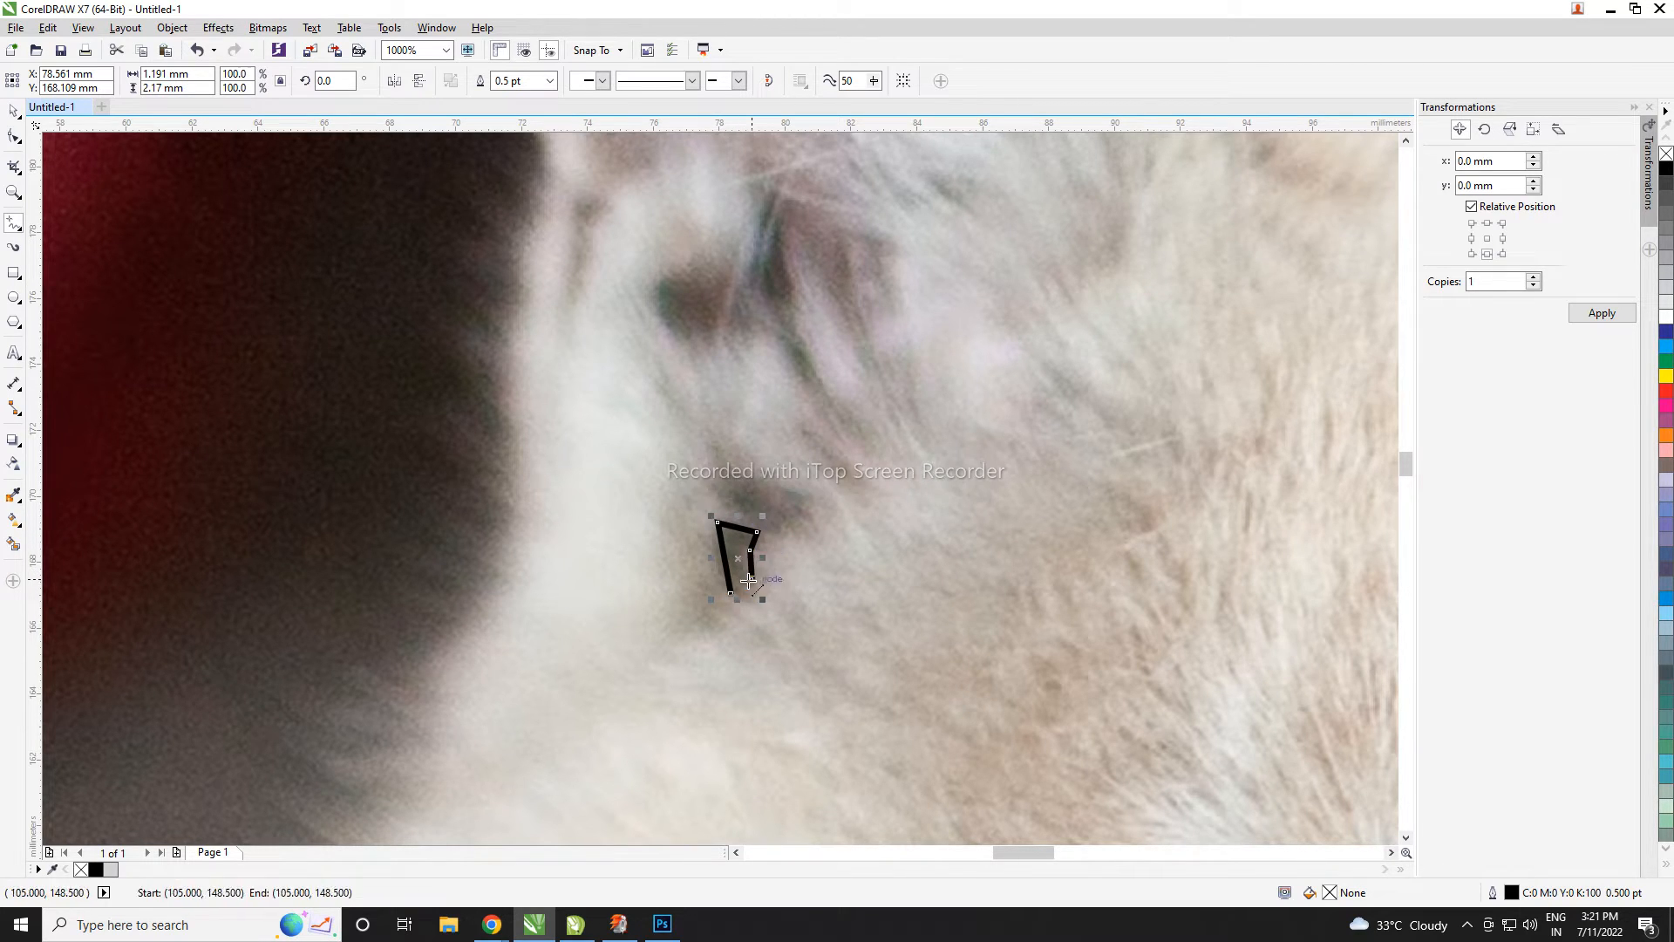
click(730, 597)
- Reshape the small outline below the ear into a rounded kidney shape by bending its sides, with the notch facing the forehead
click(14, 137)
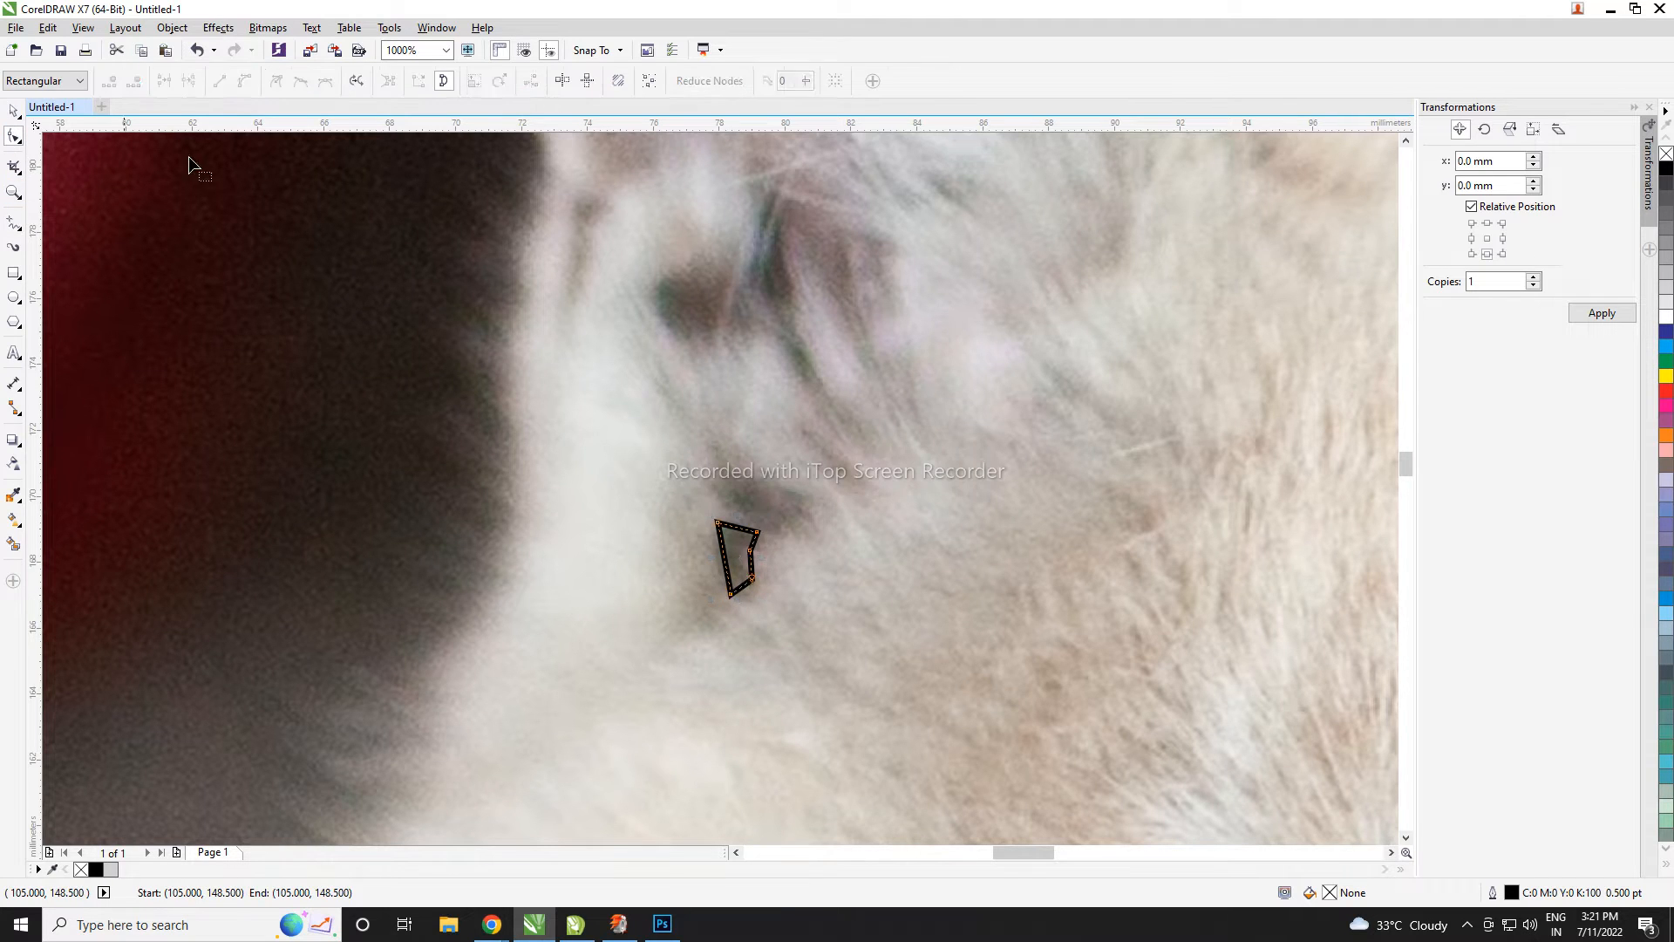
scroll(729, 553, up, 2)
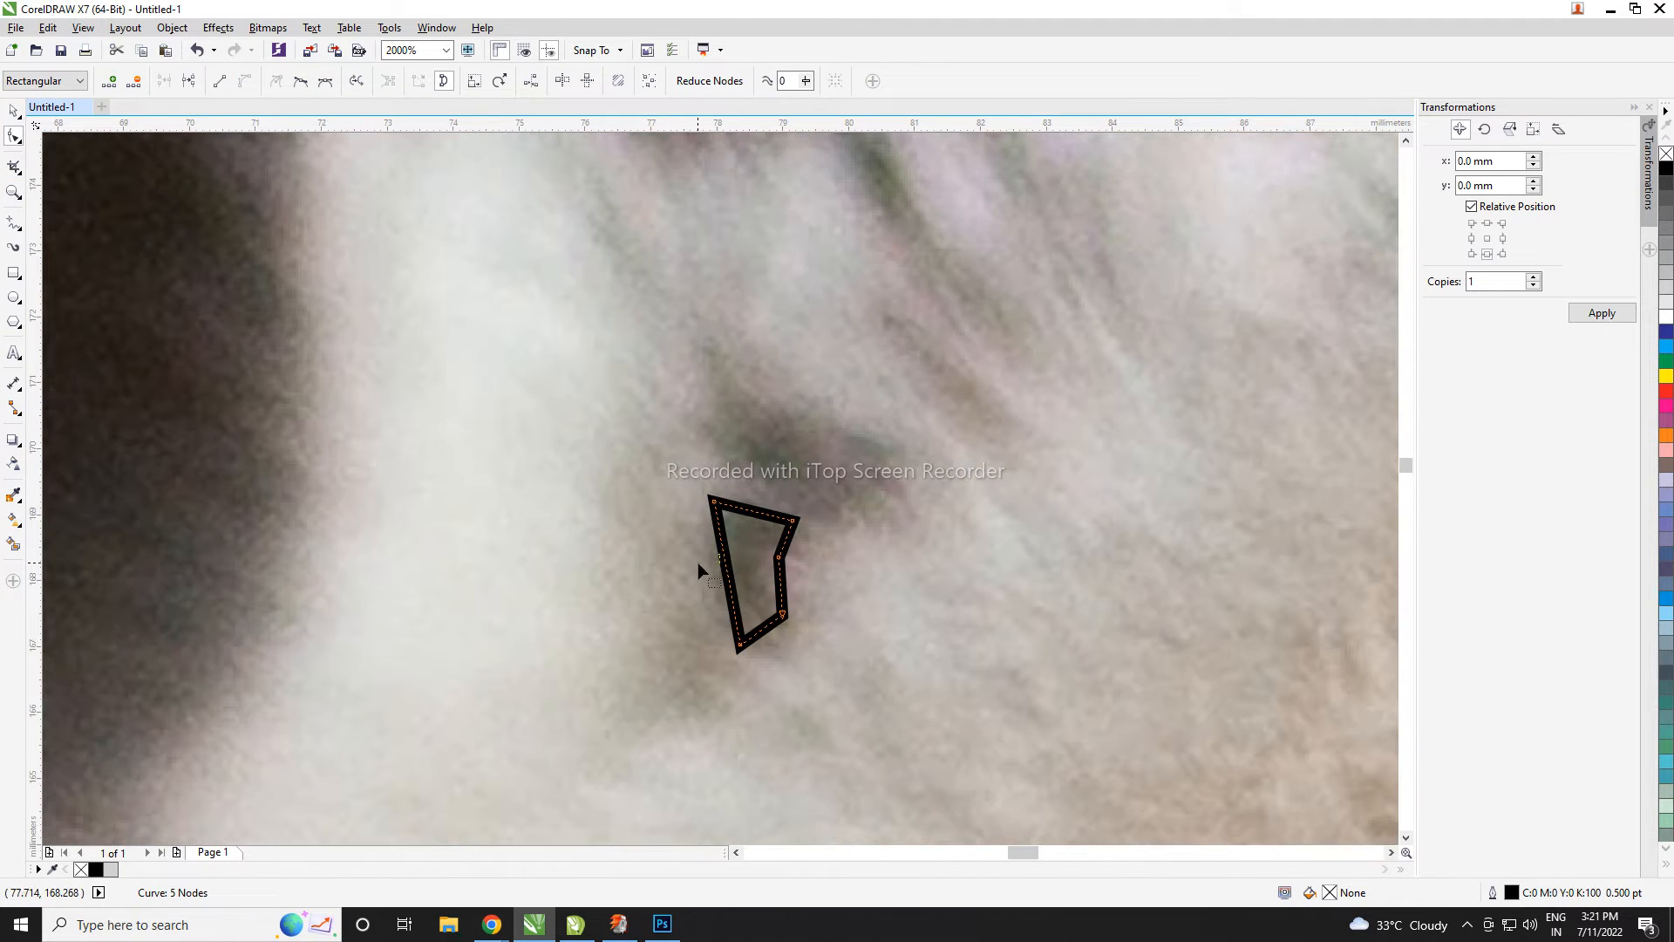
click(703, 569)
drag(724, 575, 703, 576)
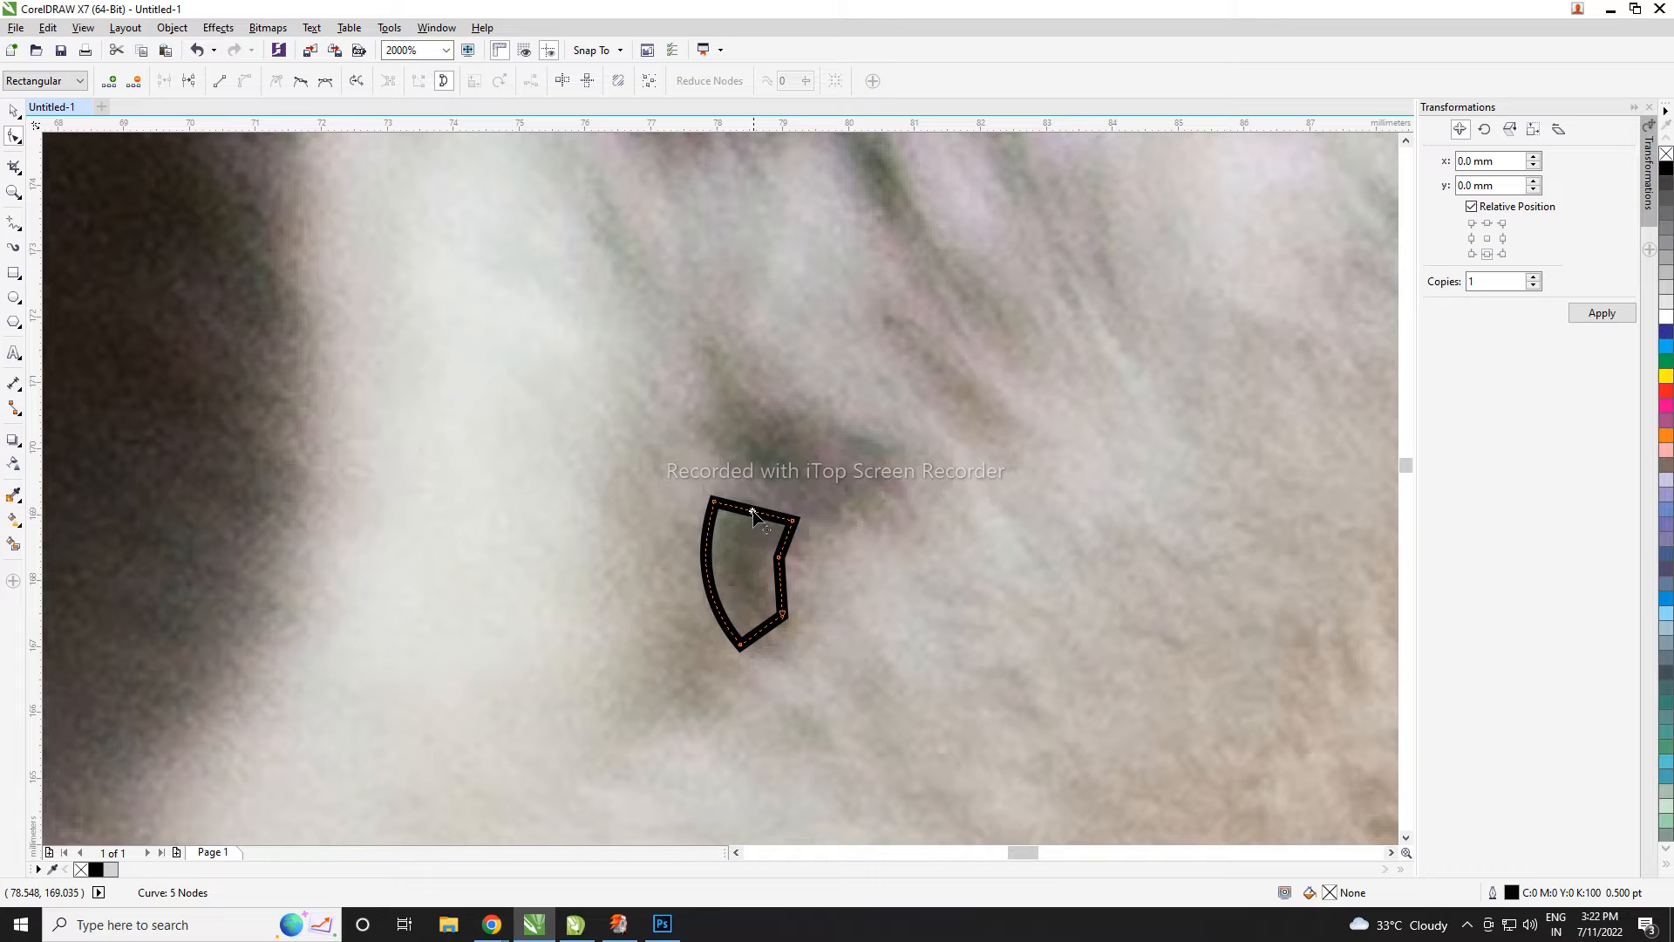
drag(752, 513, 746, 484)
drag(786, 540, 804, 546)
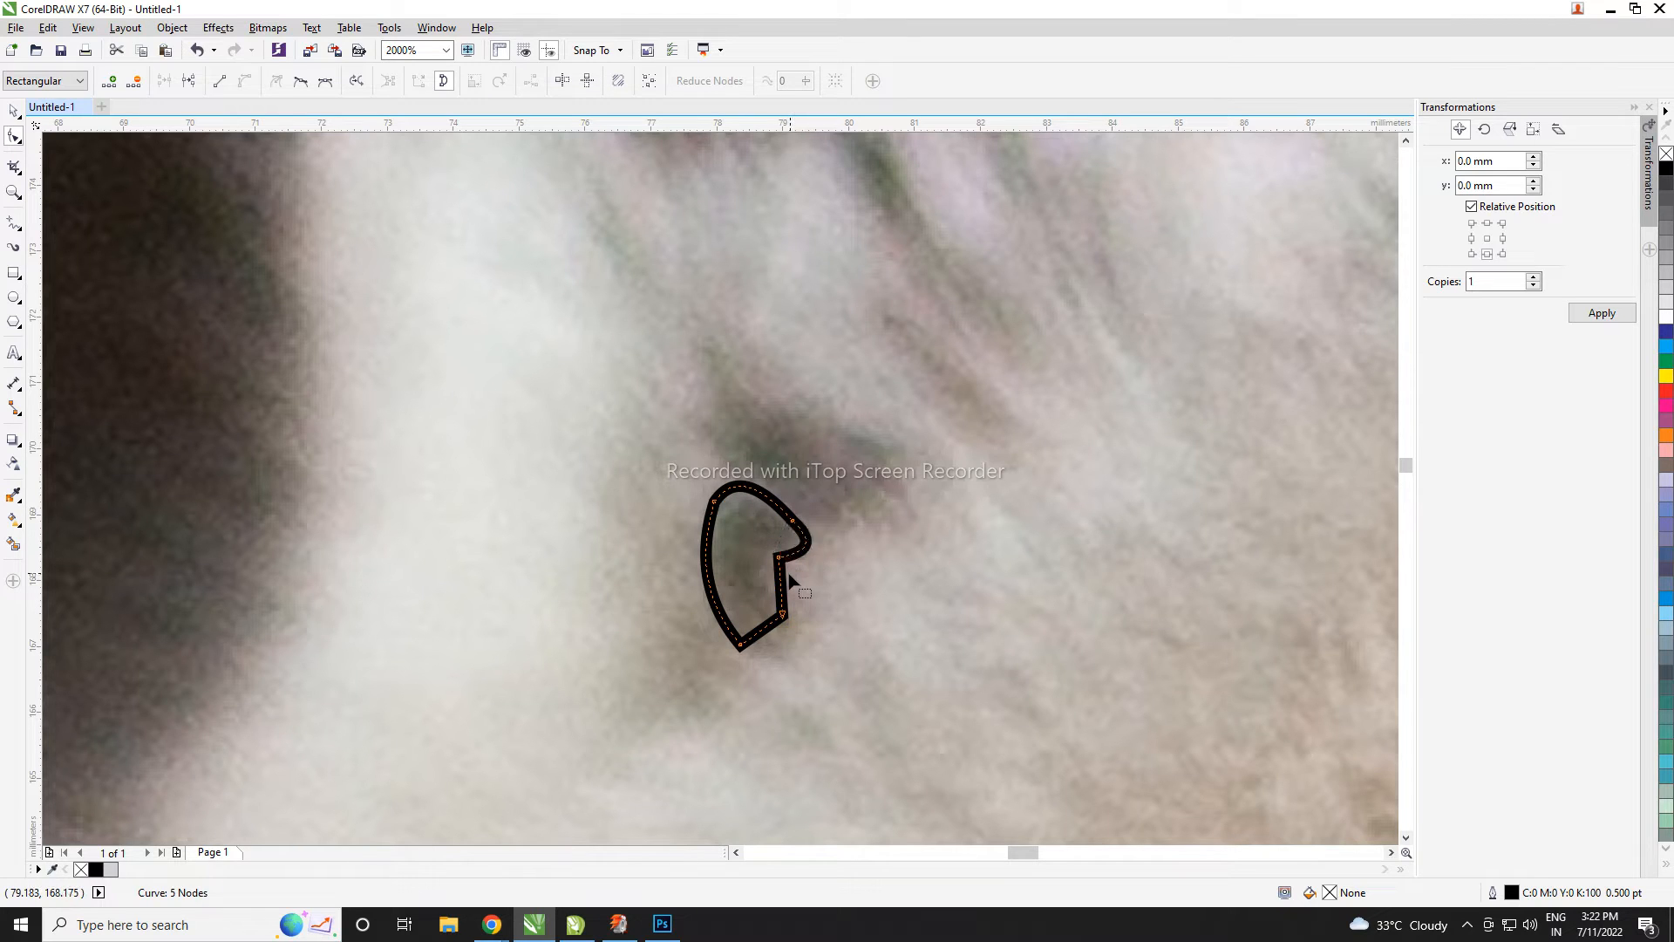
click(781, 575)
drag(781, 593, 785, 541)
scroll(746, 542, down, 2)
scroll(718, 550, down, 2)
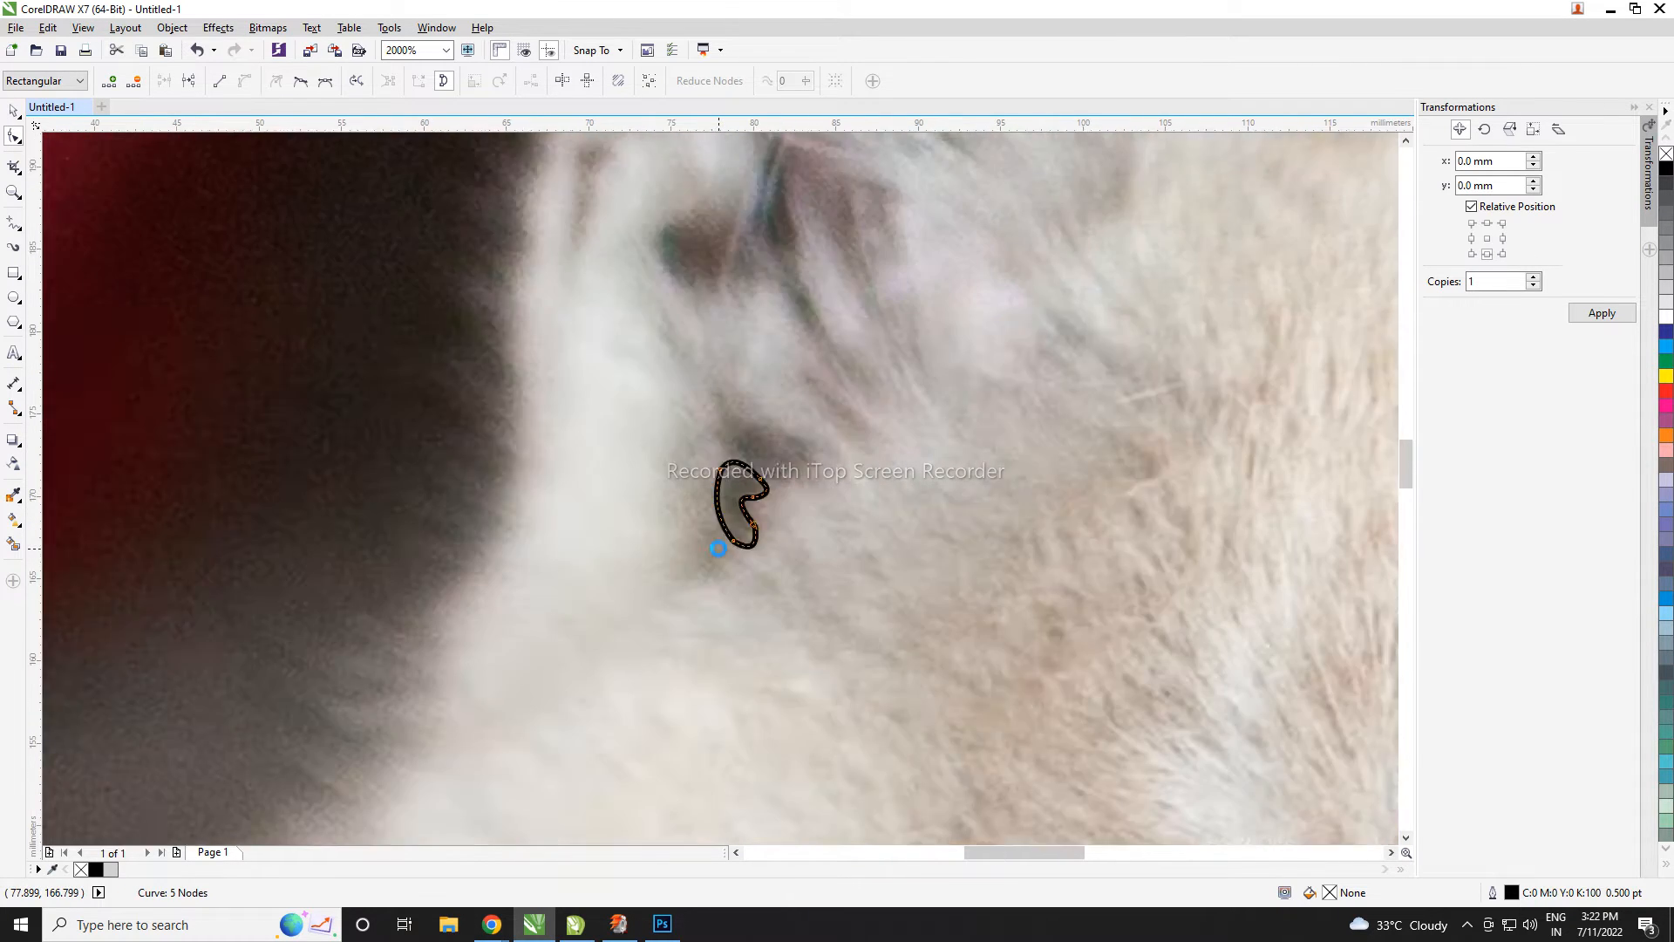
key(space)
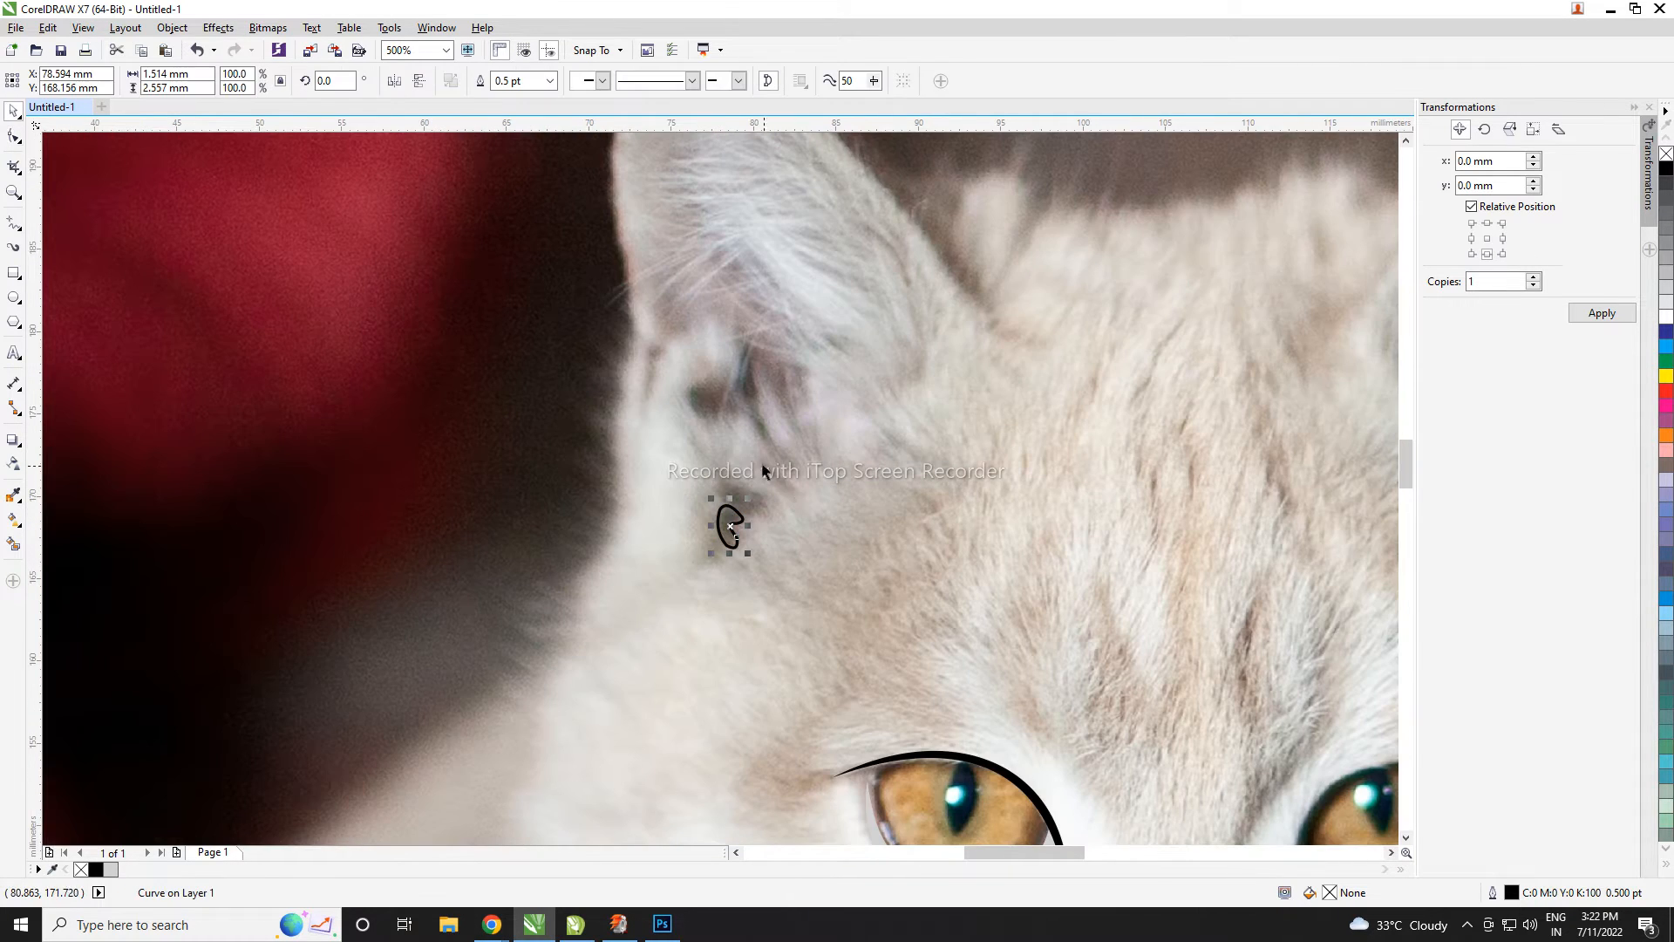
- Draw a closed four-sided freehand outline, about 2.3 mm by 2.7 mm, around the dark patch just above the kidney shape
click(14, 222)
scroll(747, 543, up, 1)
click(702, 491)
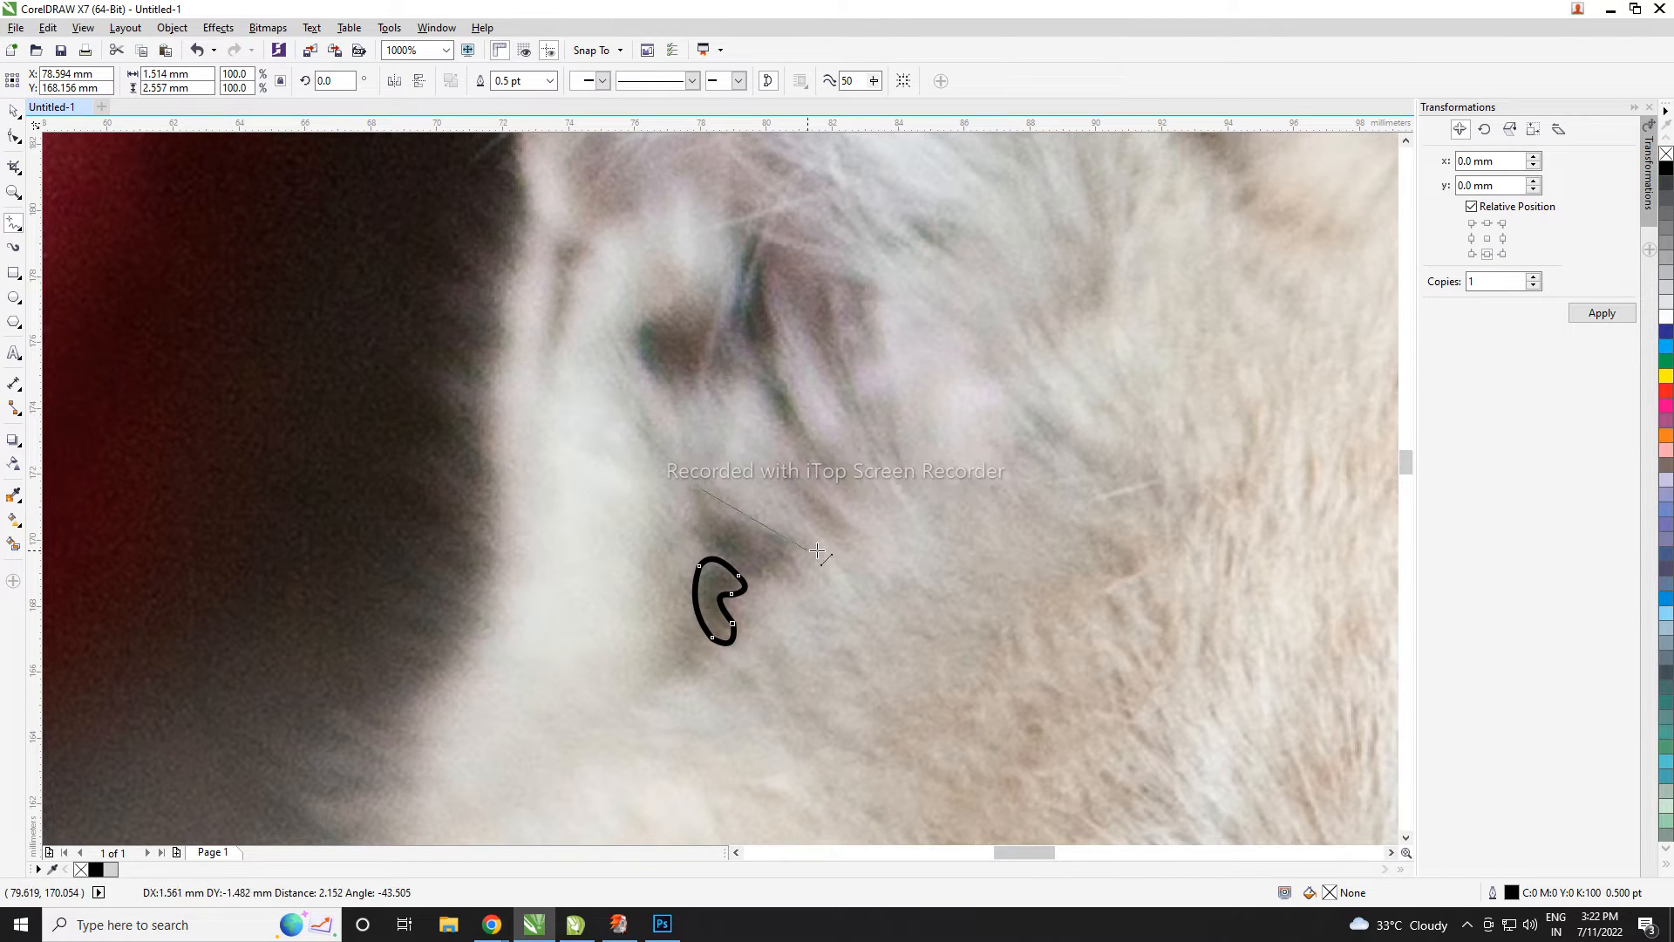
double_click(777, 530)
double_click(757, 578)
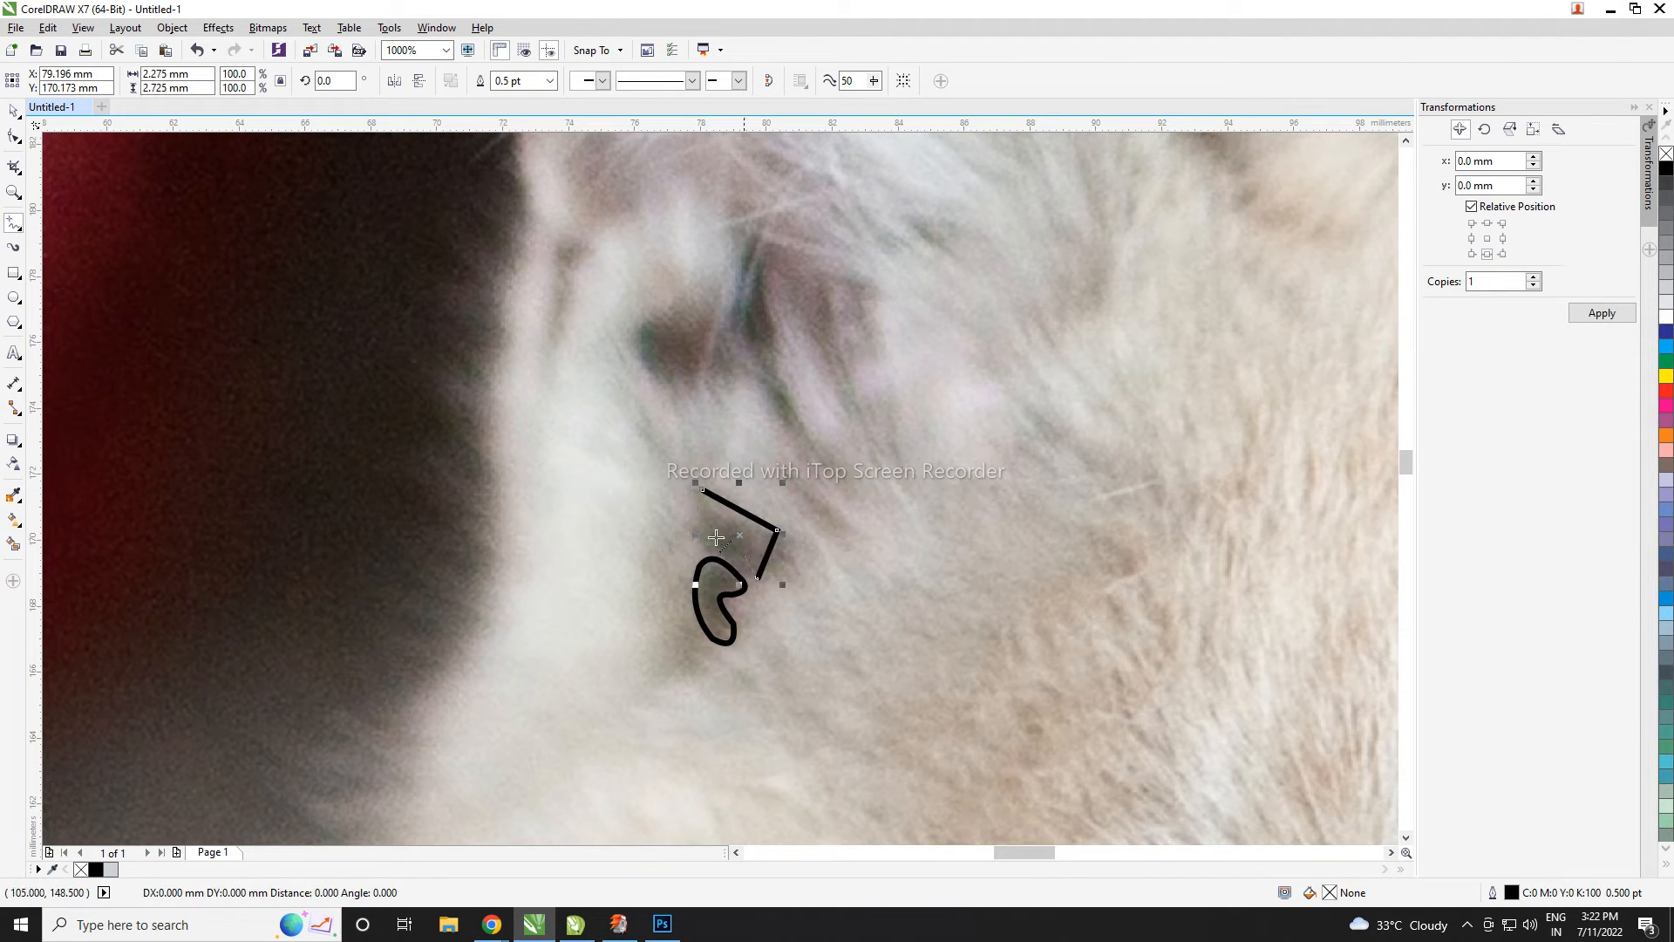
double_click(704, 541)
click(702, 490)
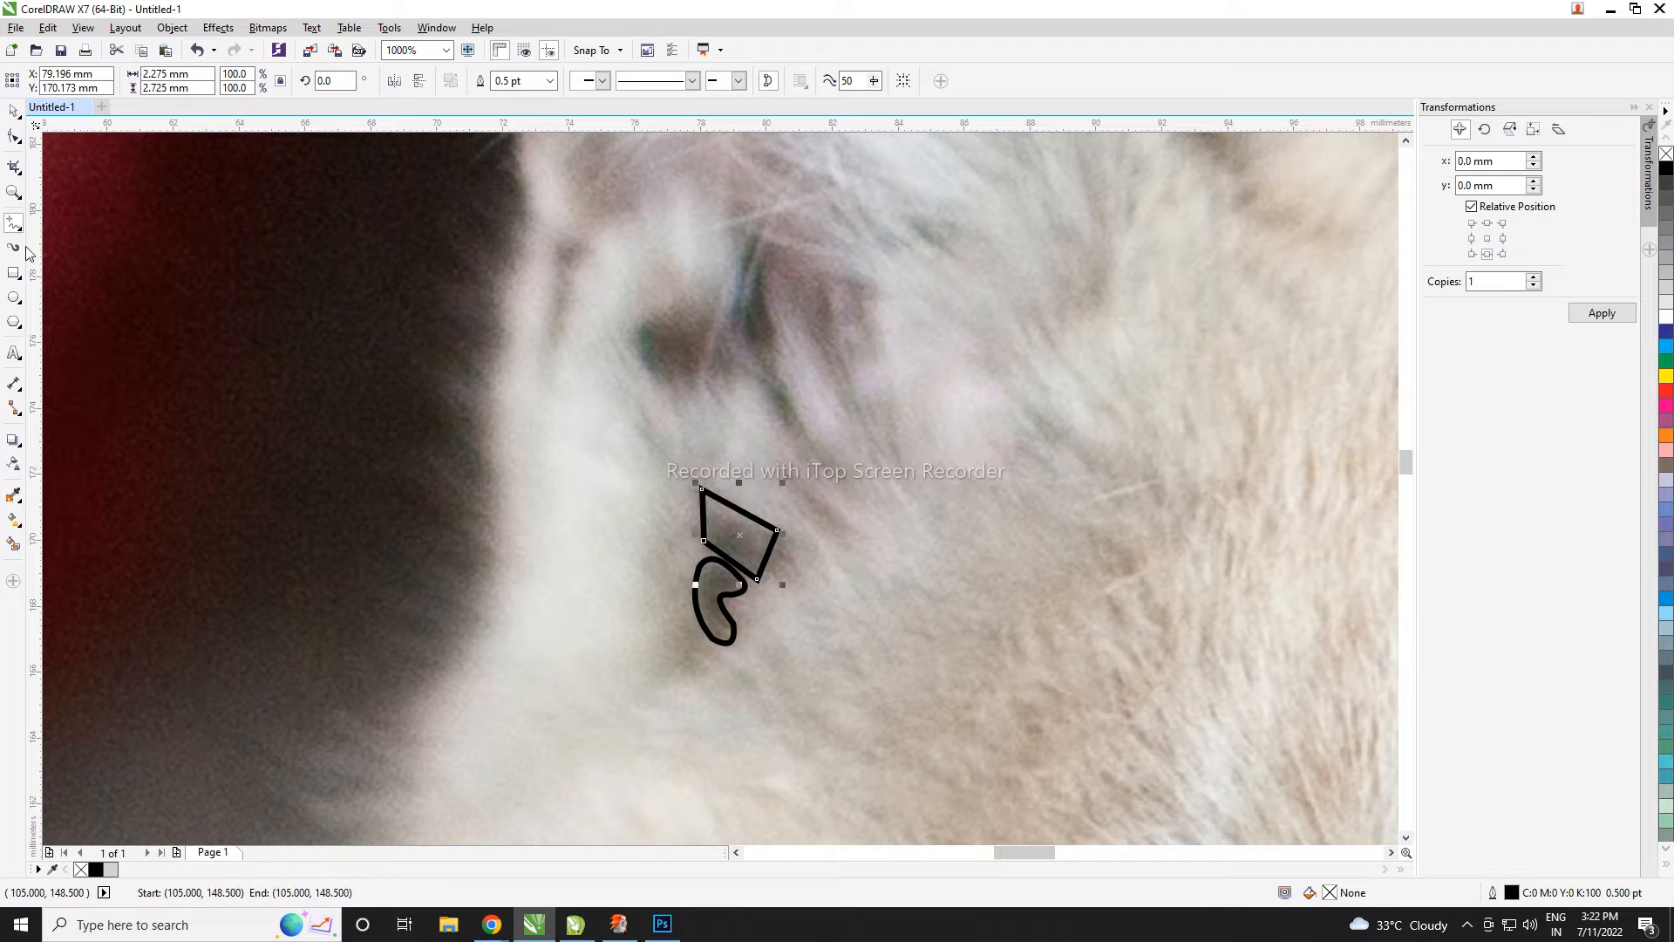
- Convert the four-sided outline's segments to curves, bulging both short ends outward and bending the upper side inward
click(14, 136)
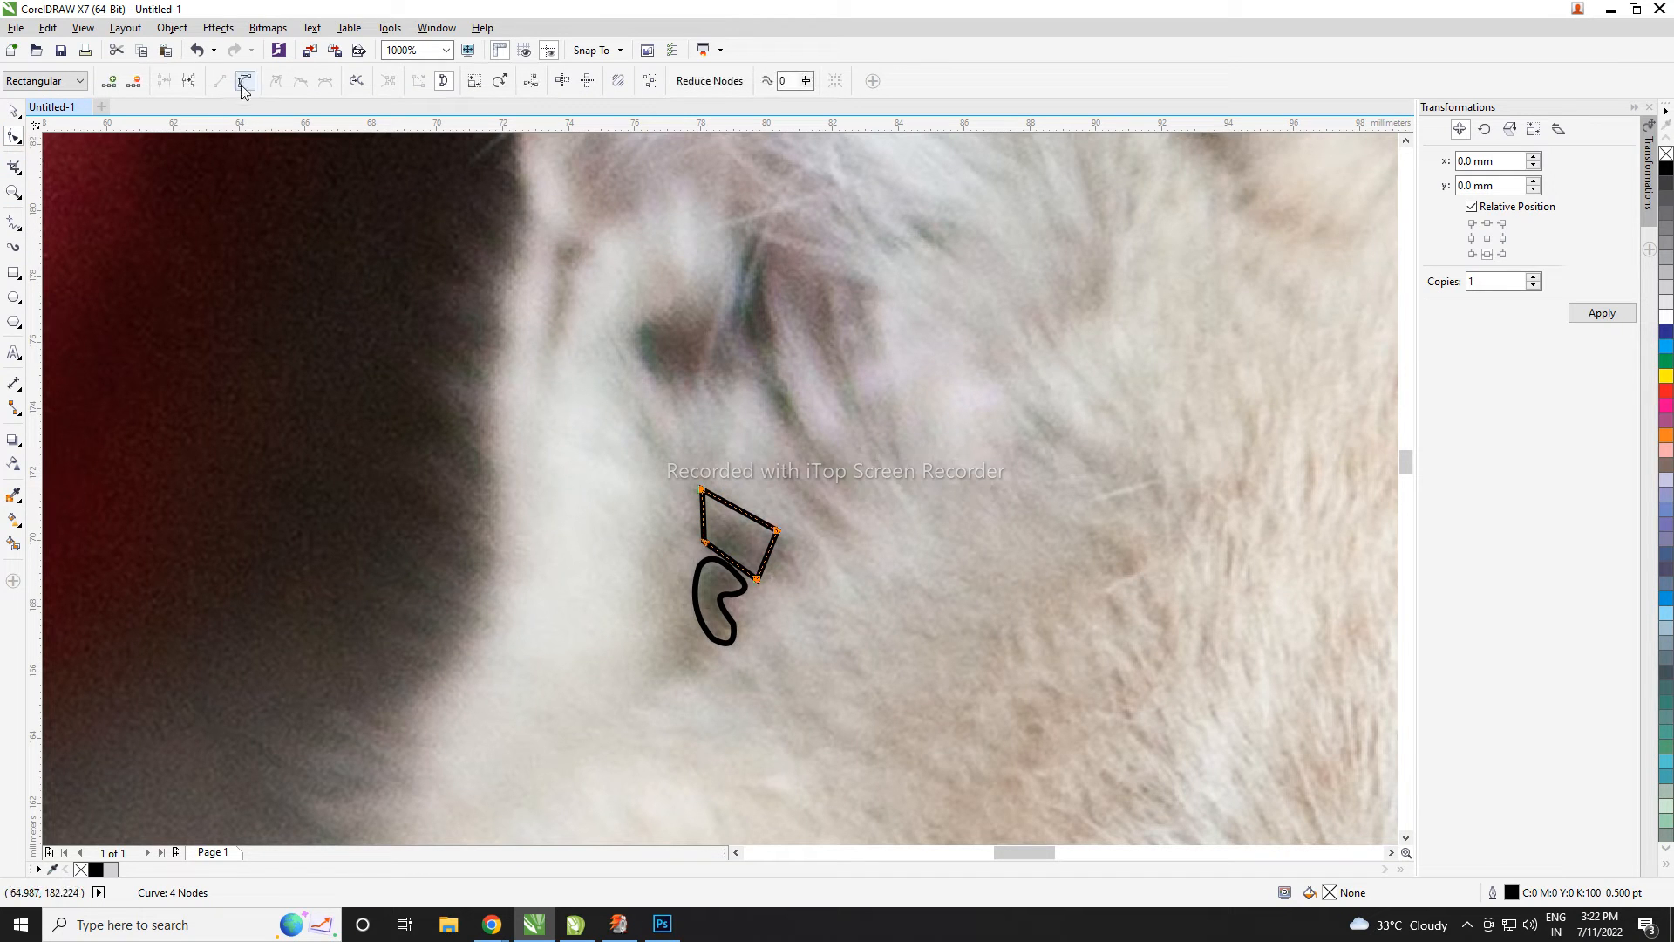
scroll(705, 600, up, 2)
drag(832, 510, 829, 541)
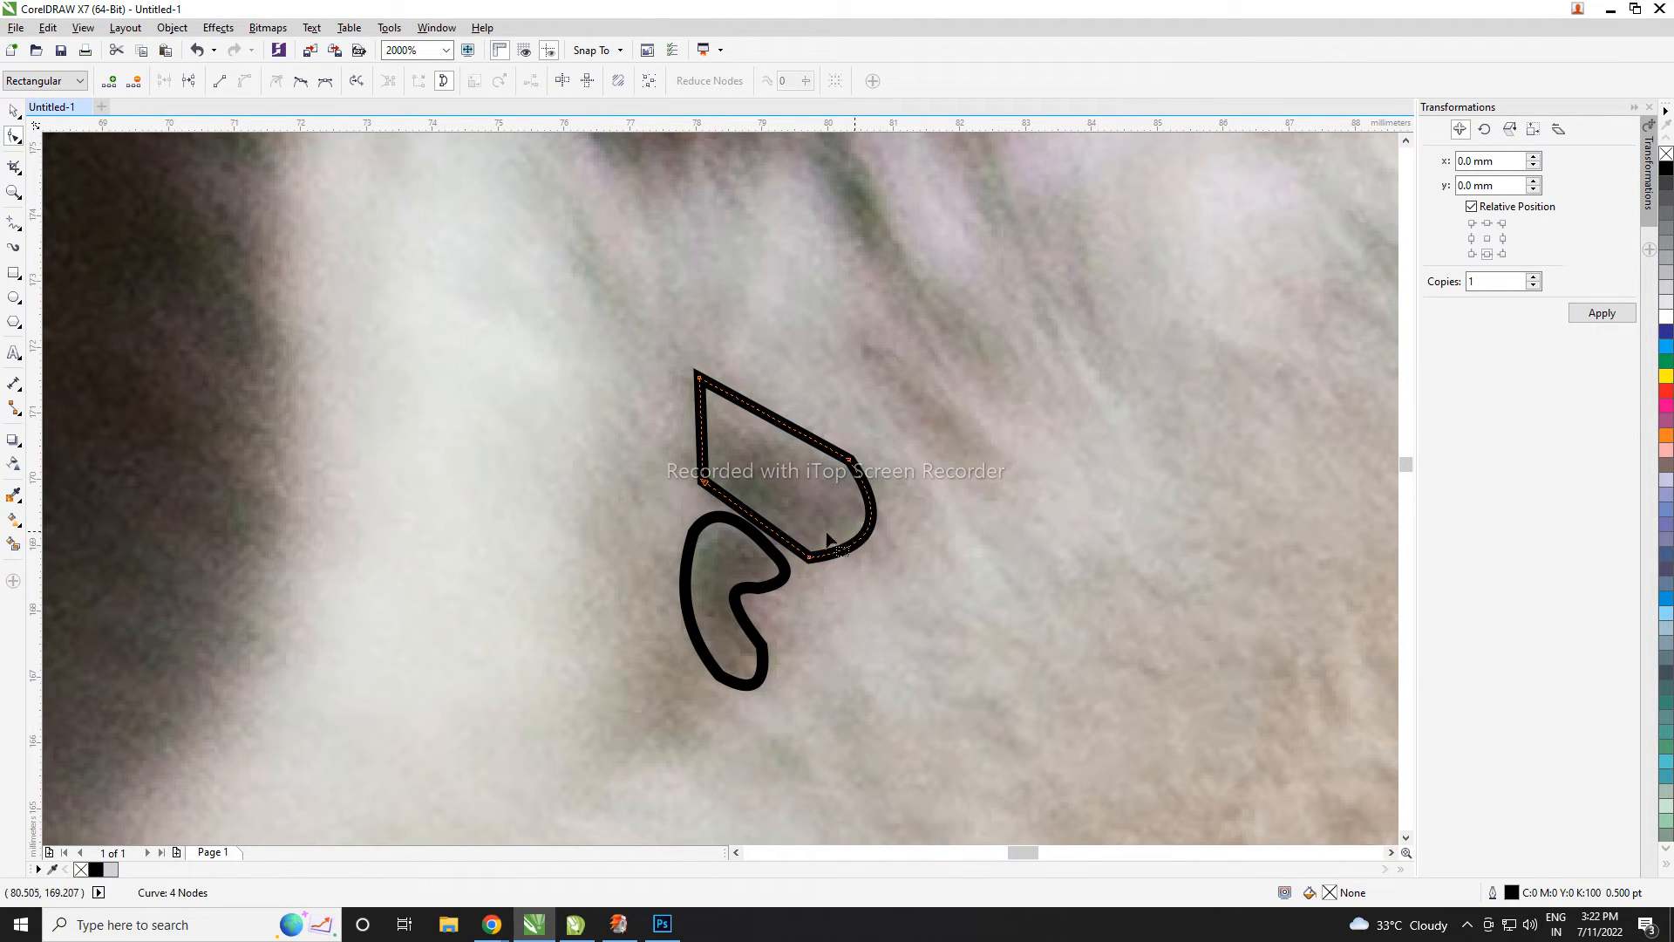
click(684, 432)
drag(708, 438, 667, 432)
drag(803, 439, 796, 449)
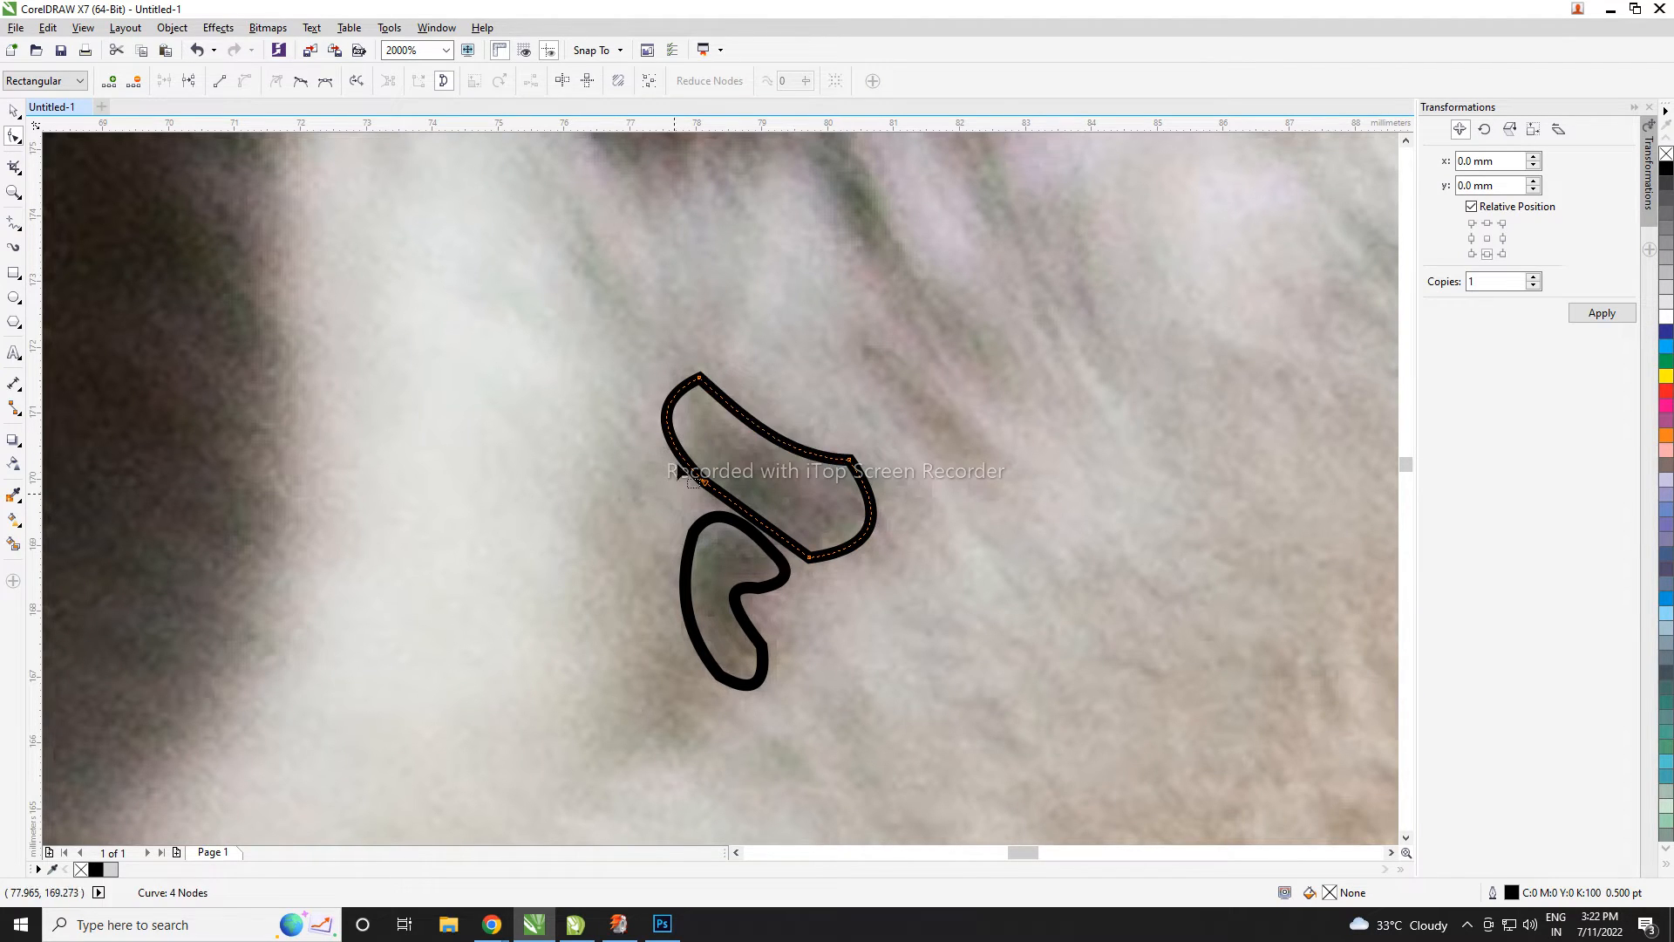
- Round the four-sided outline's upper corner and its forehead-side corner by adding a node and deleting the corner nodes
click(724, 408)
double_click(724, 407)
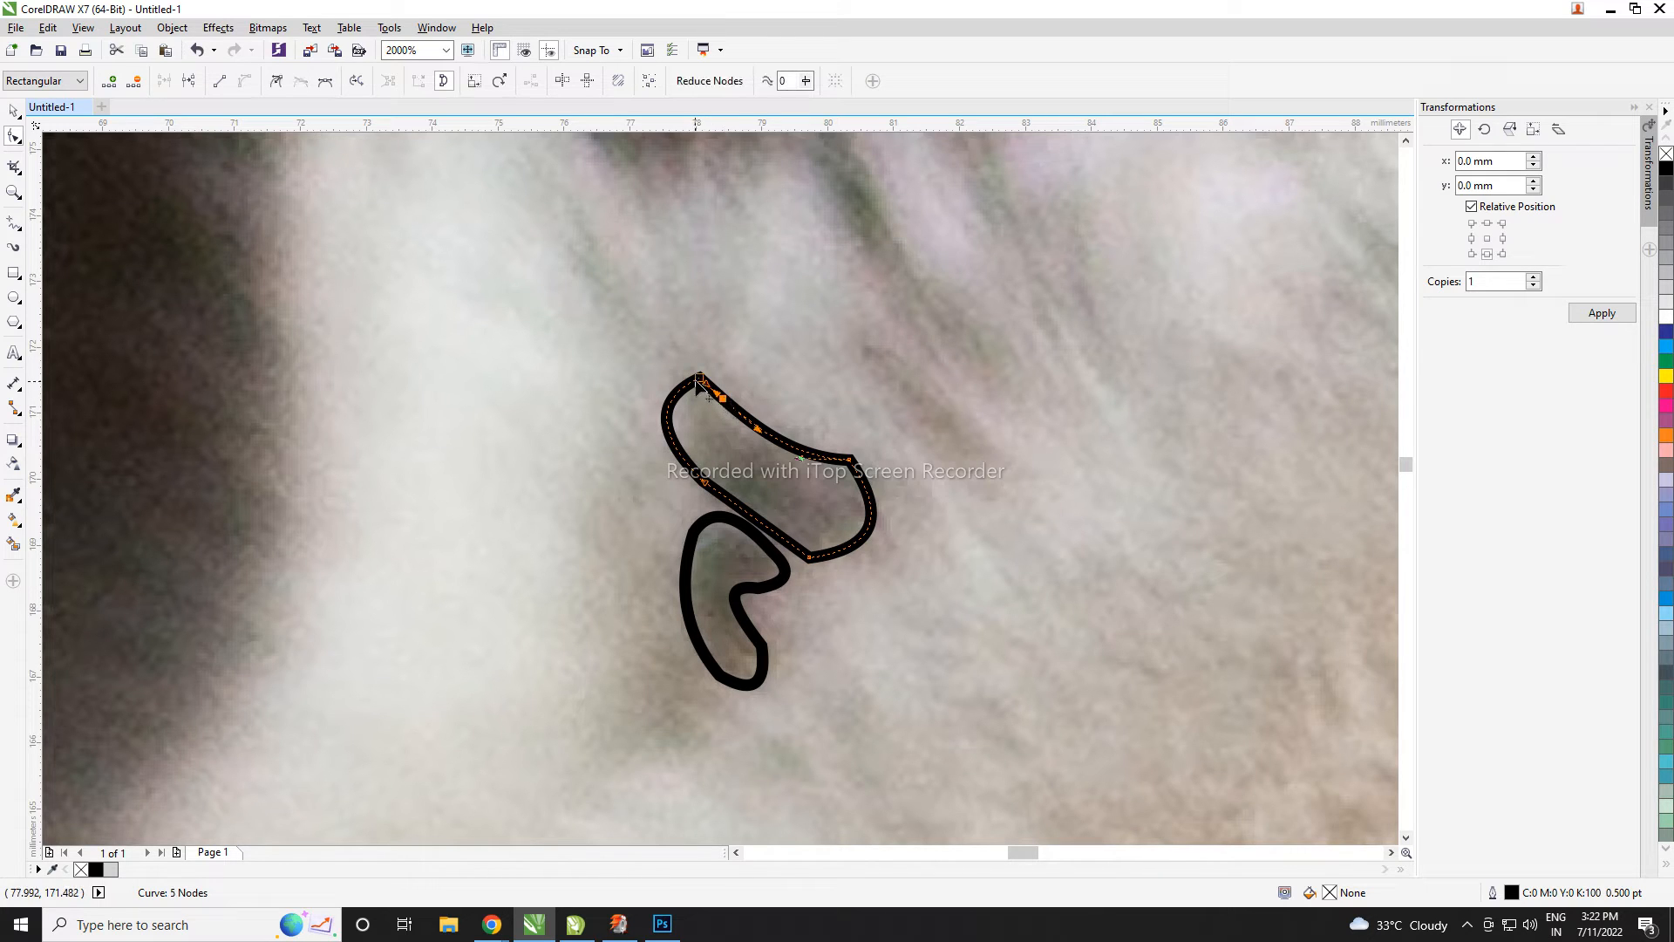
double_click(699, 376)
double_click(870, 506)
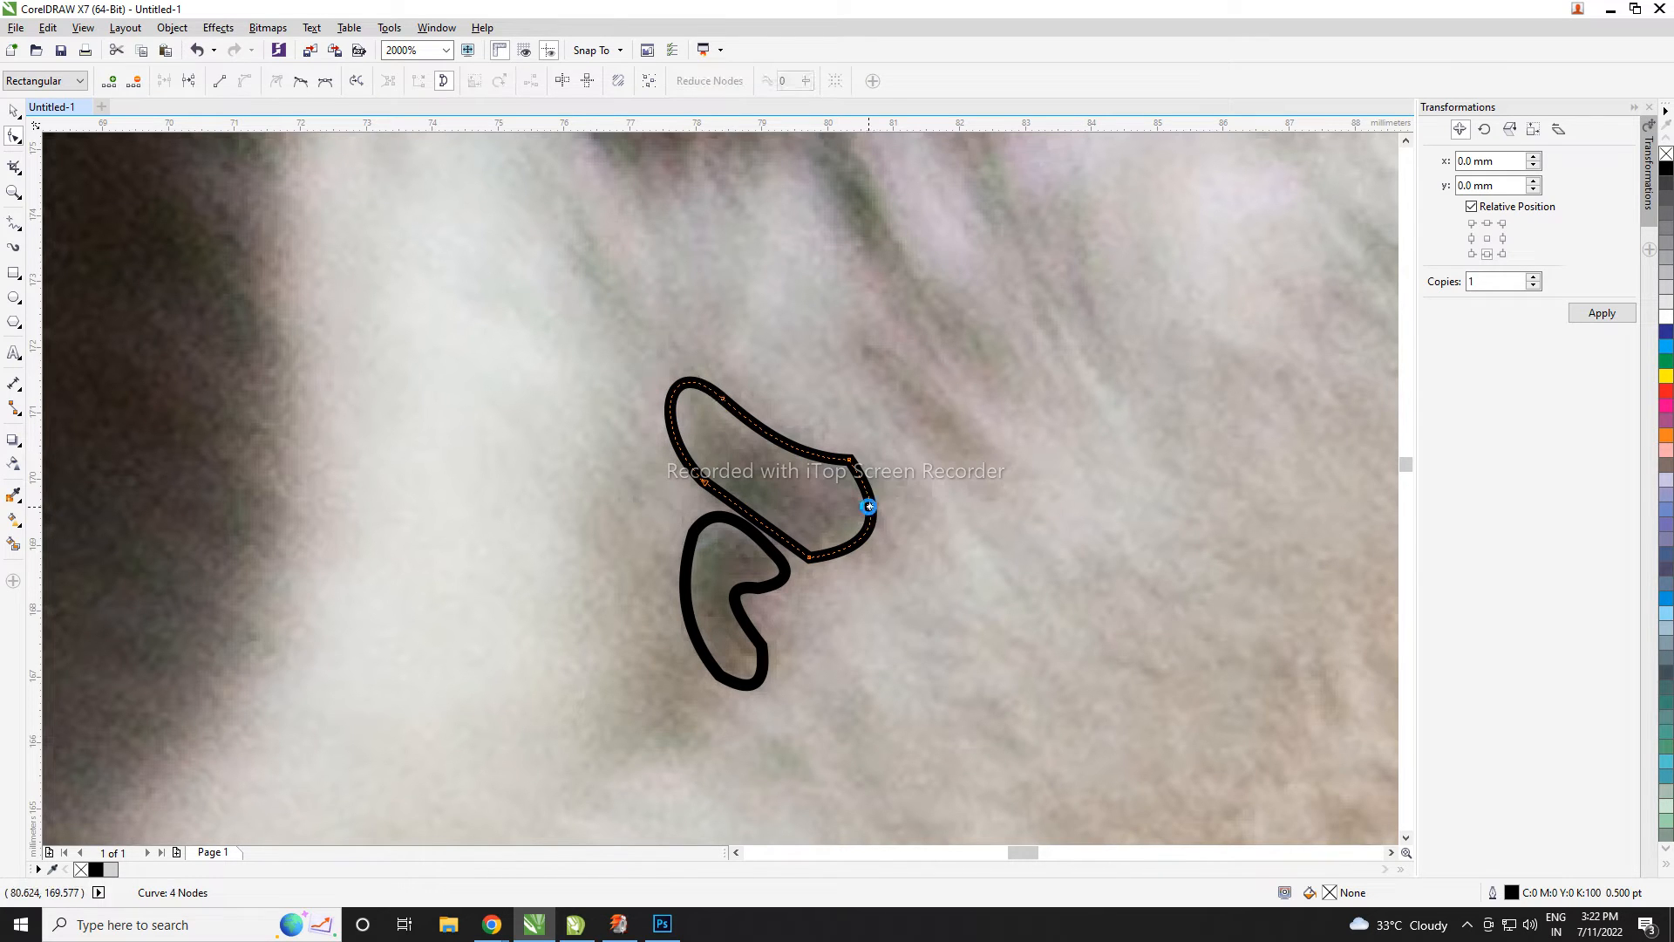
click(847, 446)
scroll(847, 445, down, 1)
scroll(848, 445, down, 1)
key(space)
- Draw a closed 12-node freehand outline, about 6.6 mm by 5.4 mm, with two zigzag notches around the dark patch at the left ear's base
scroll(896, 347, up, 1)
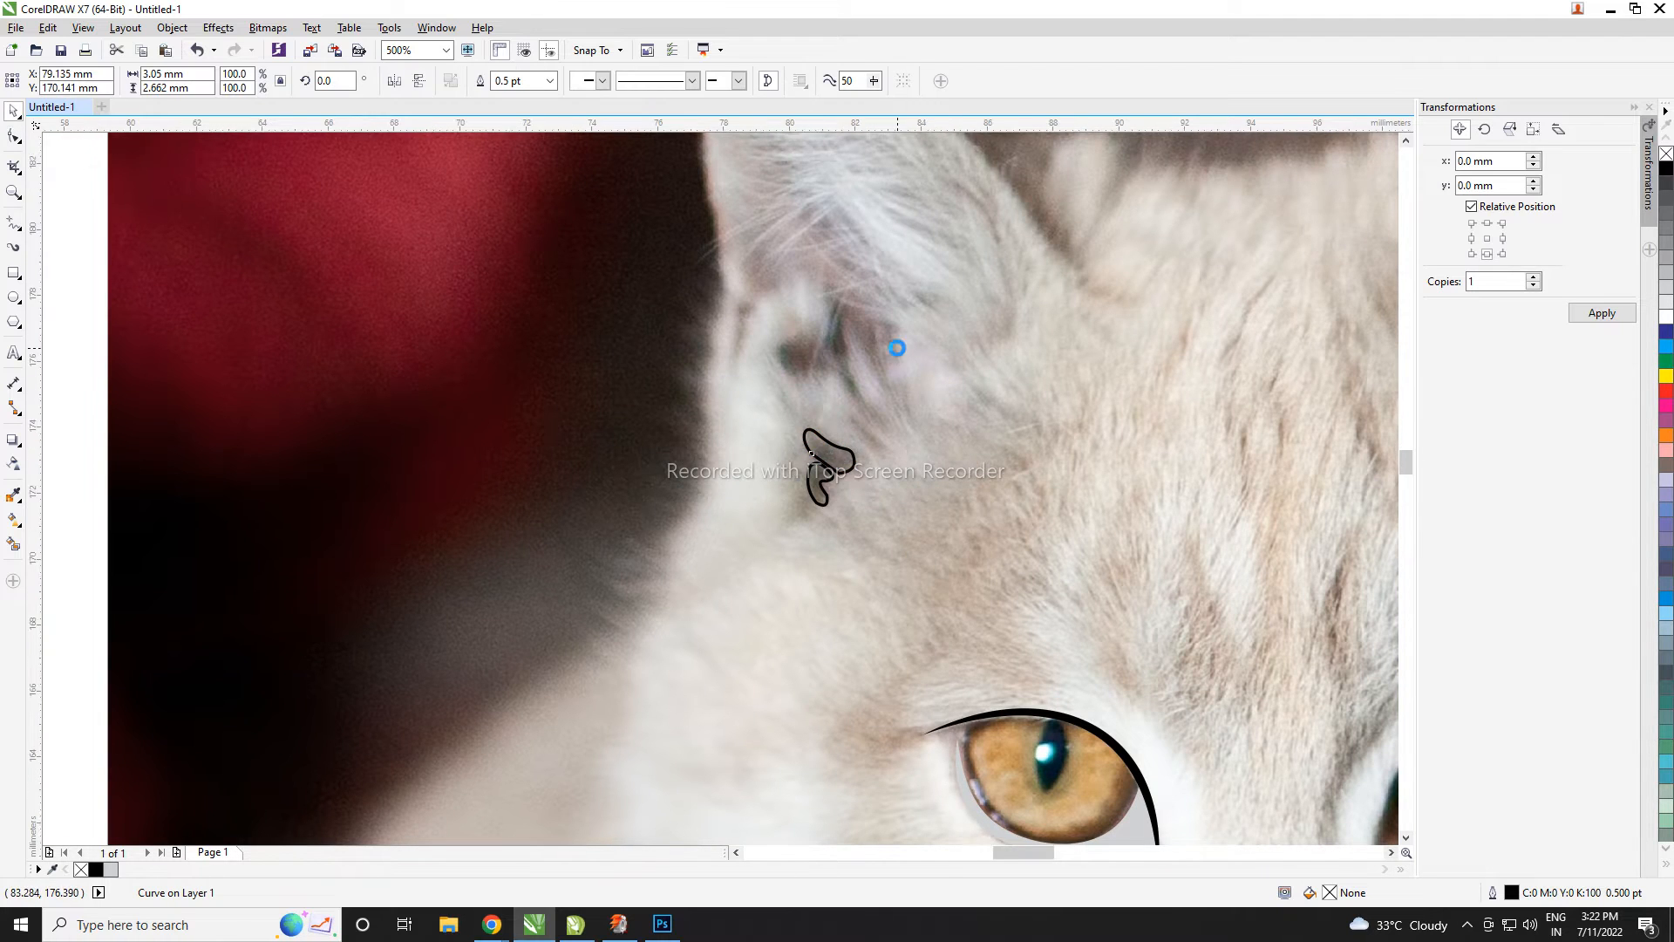
scroll(761, 455, down, 1)
scroll(809, 295, up, 1)
scroll(776, 446, down, 1)
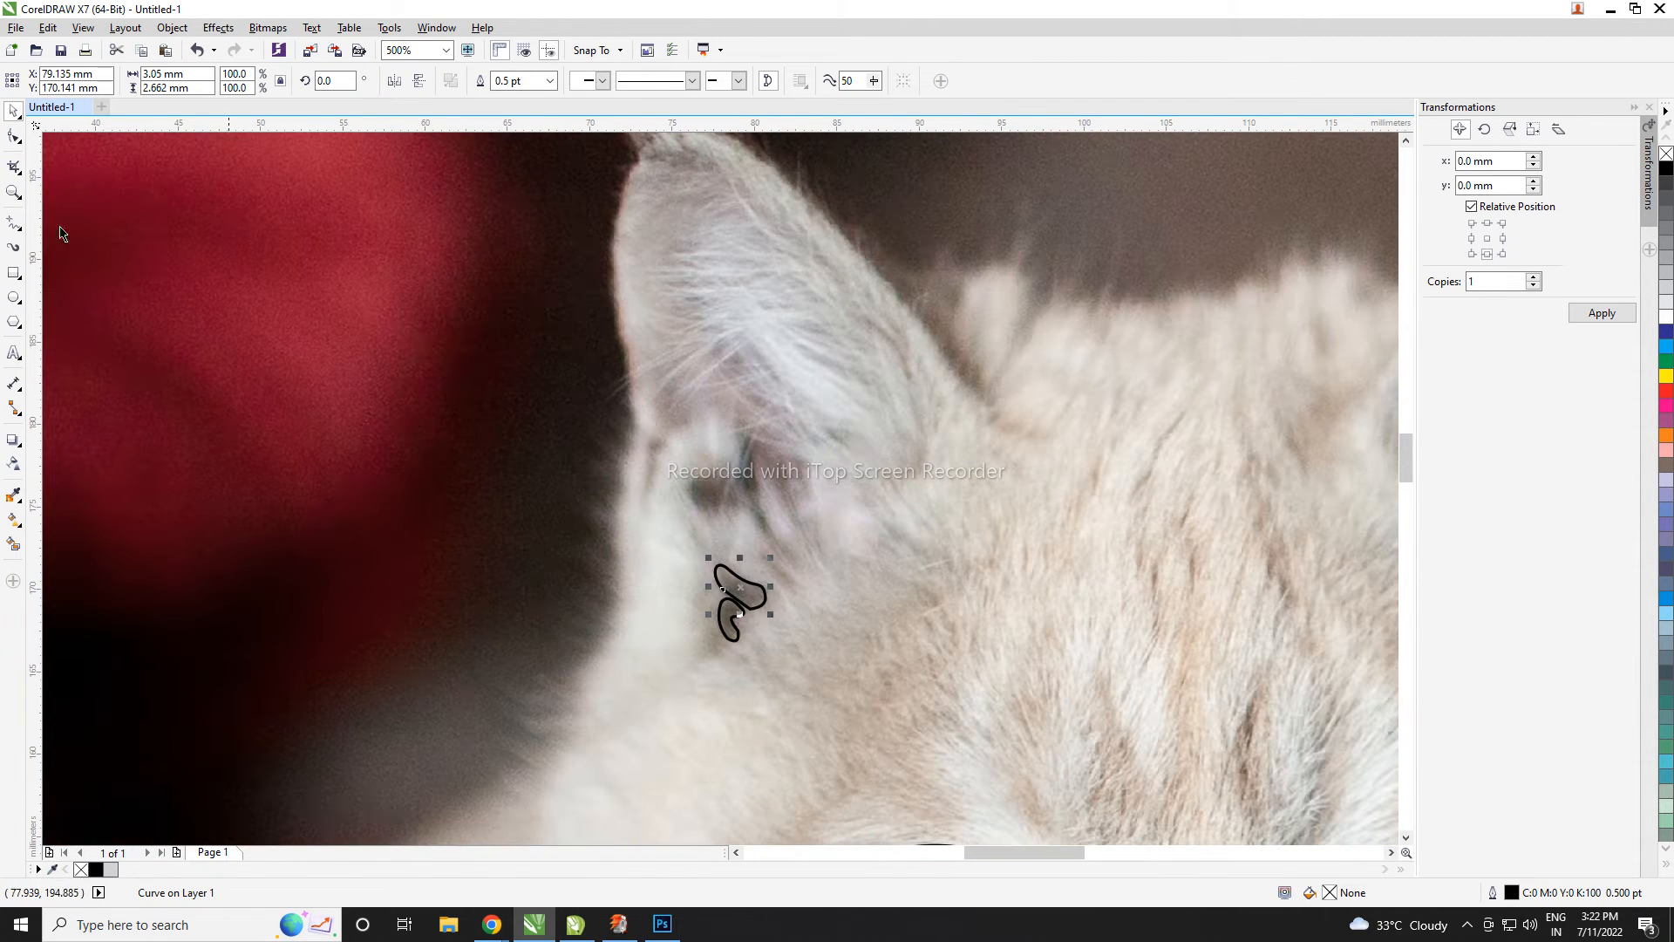
click(16, 224)
click(744, 506)
click(703, 512)
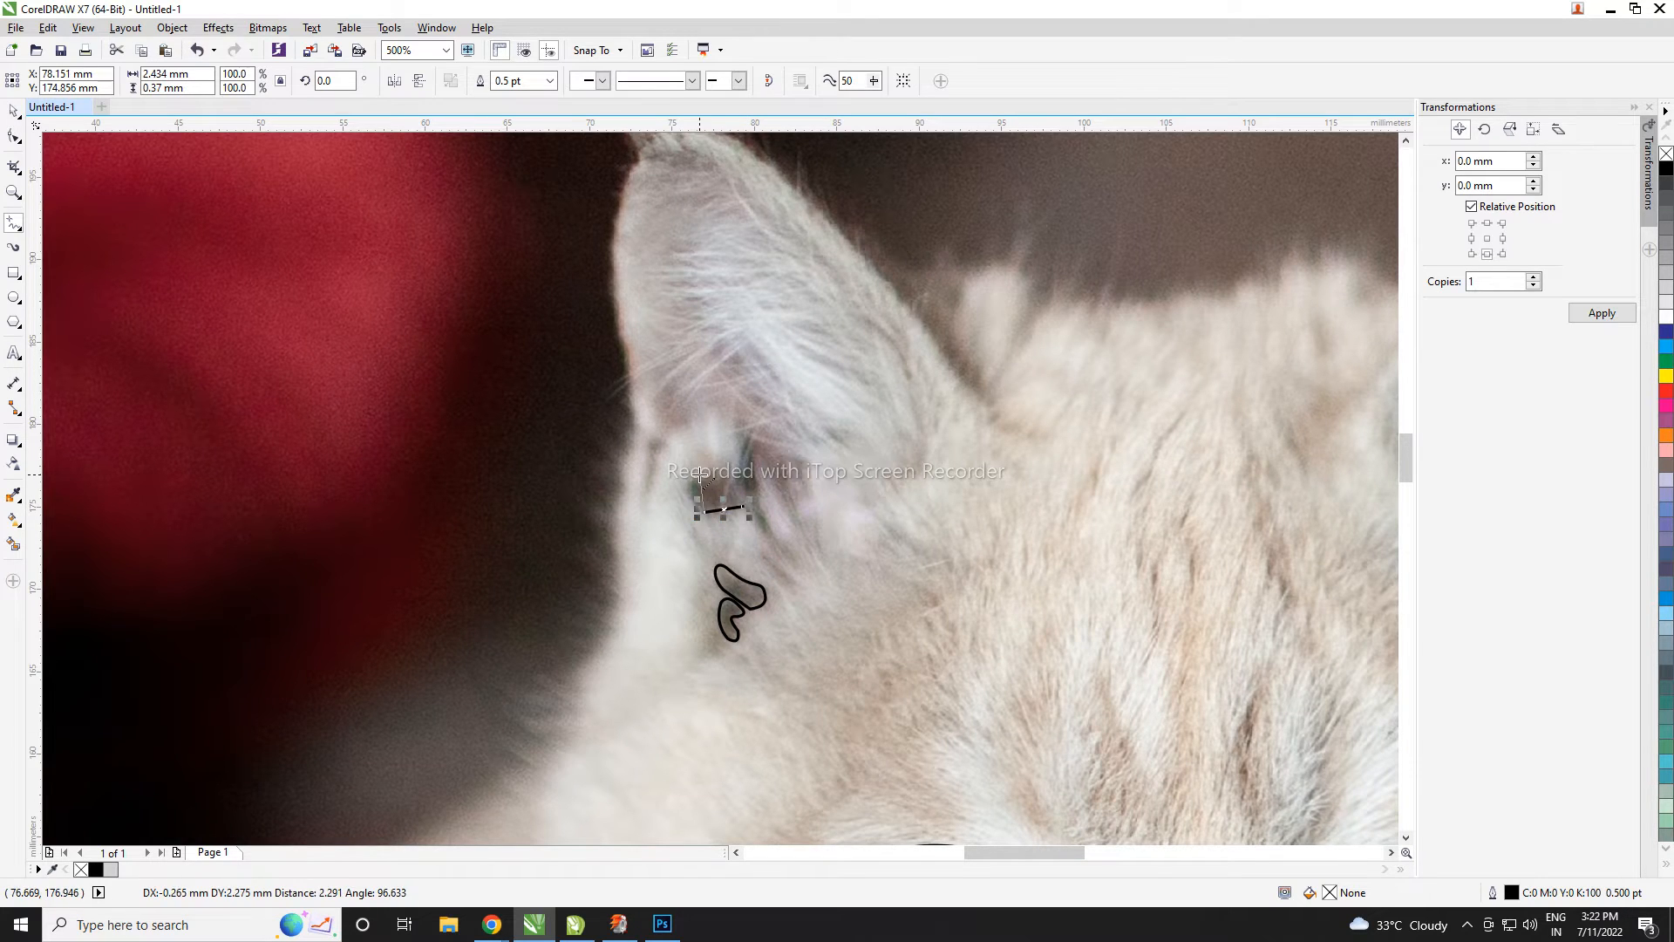
click(700, 475)
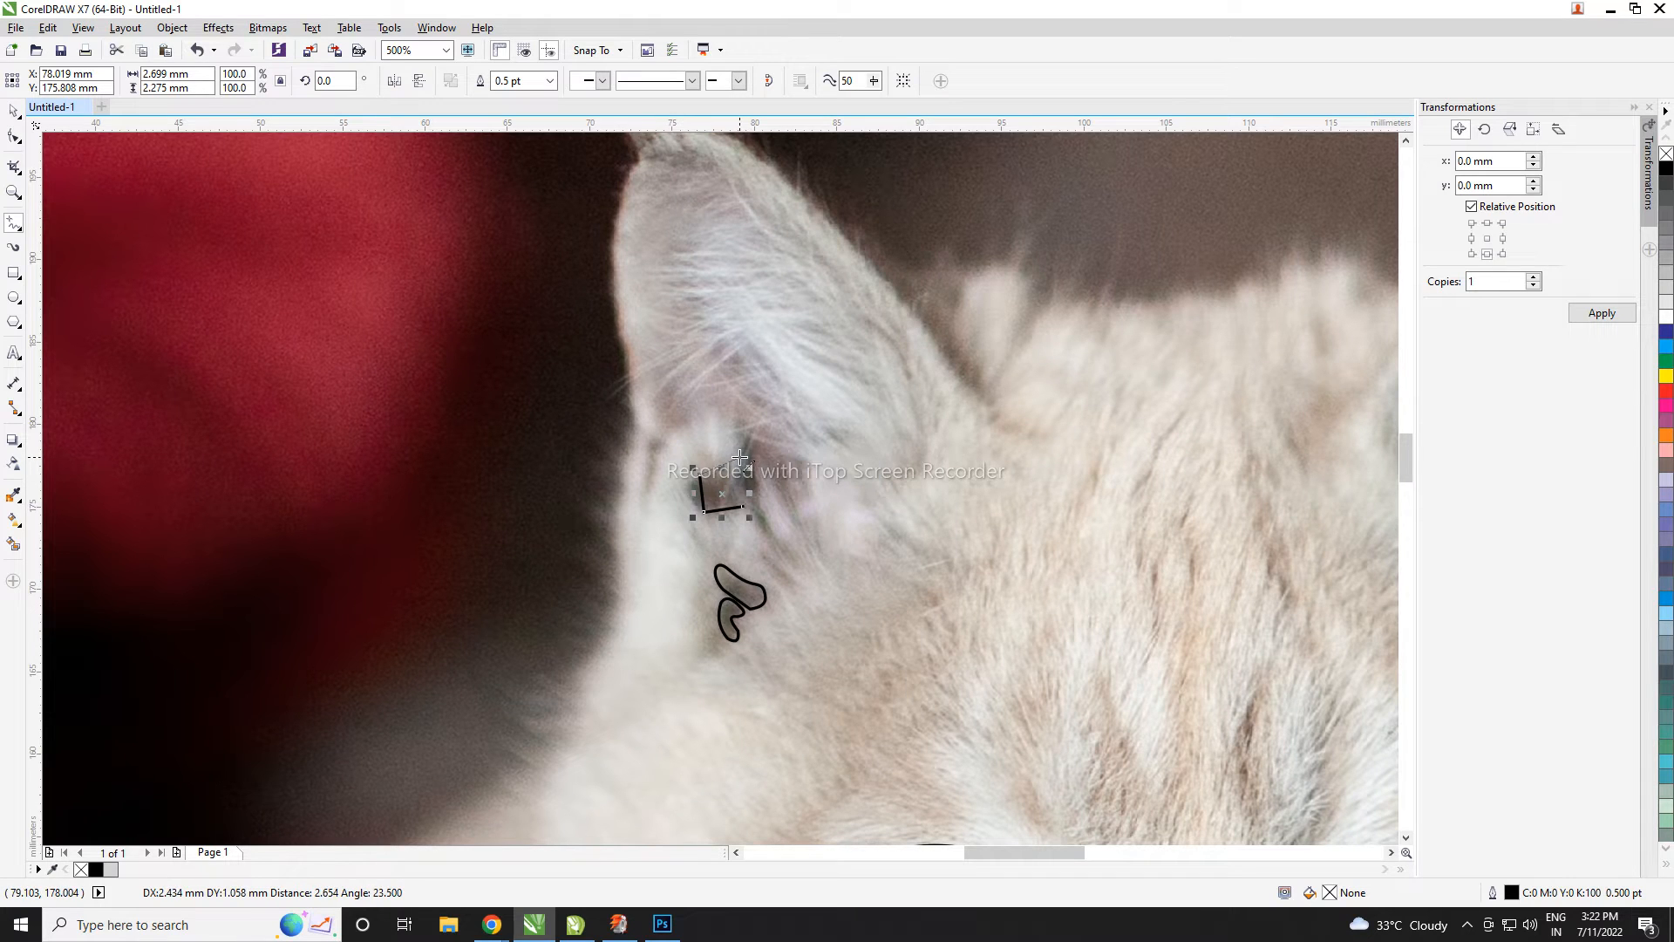
click(740, 457)
click(738, 434)
click(757, 422)
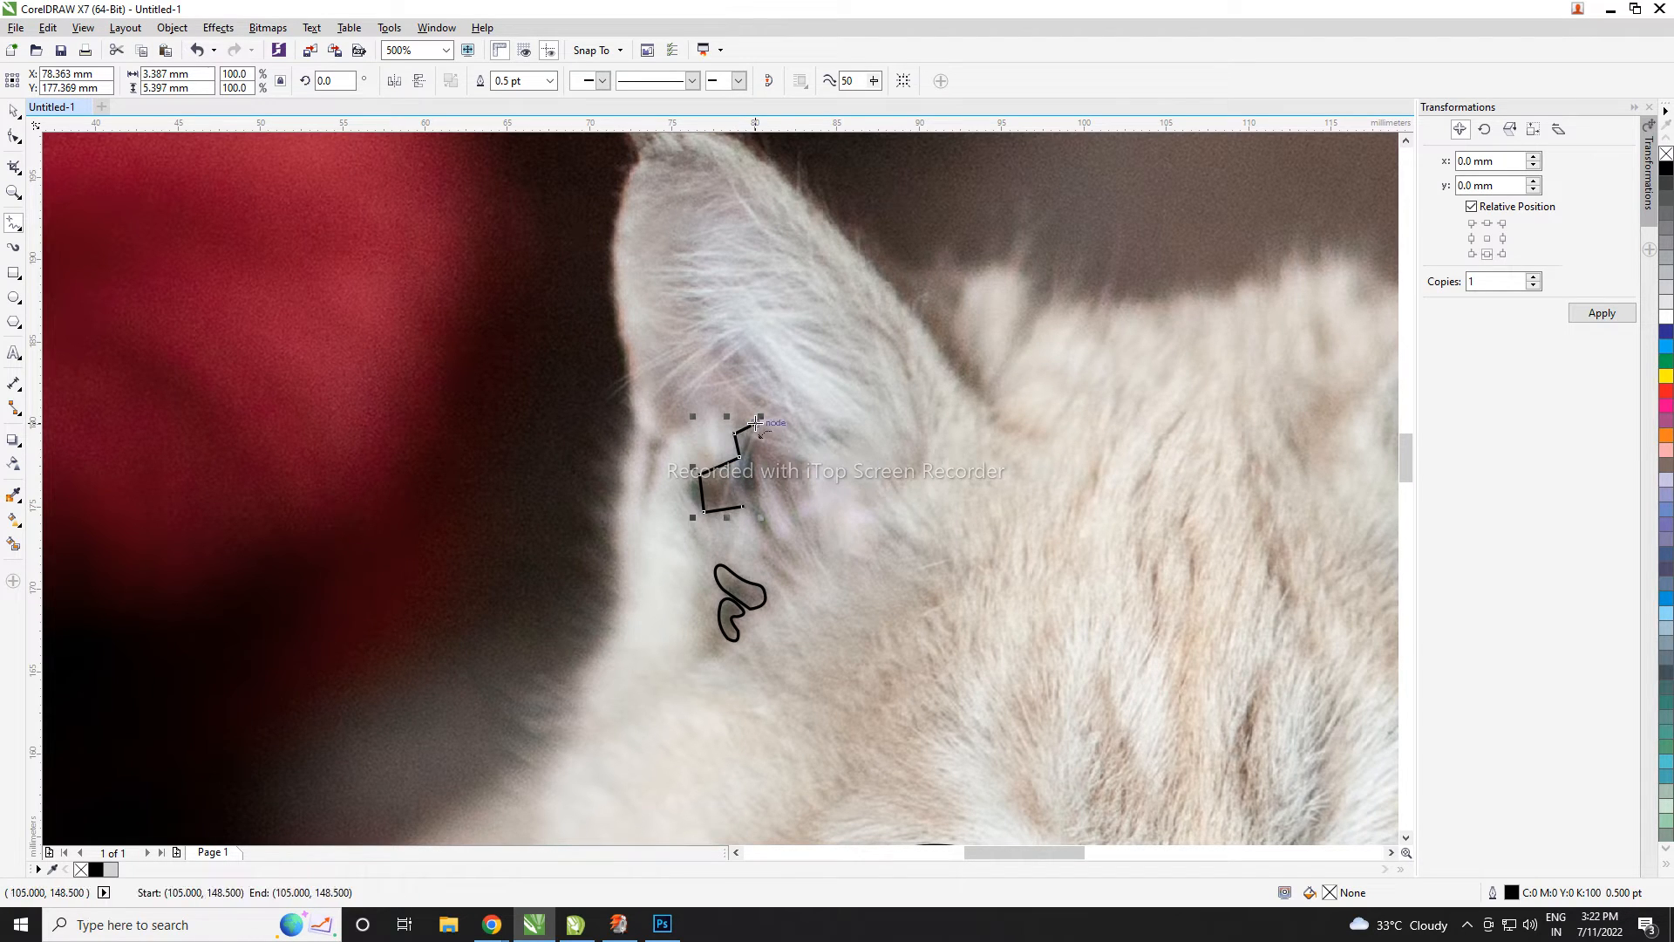
click(809, 475)
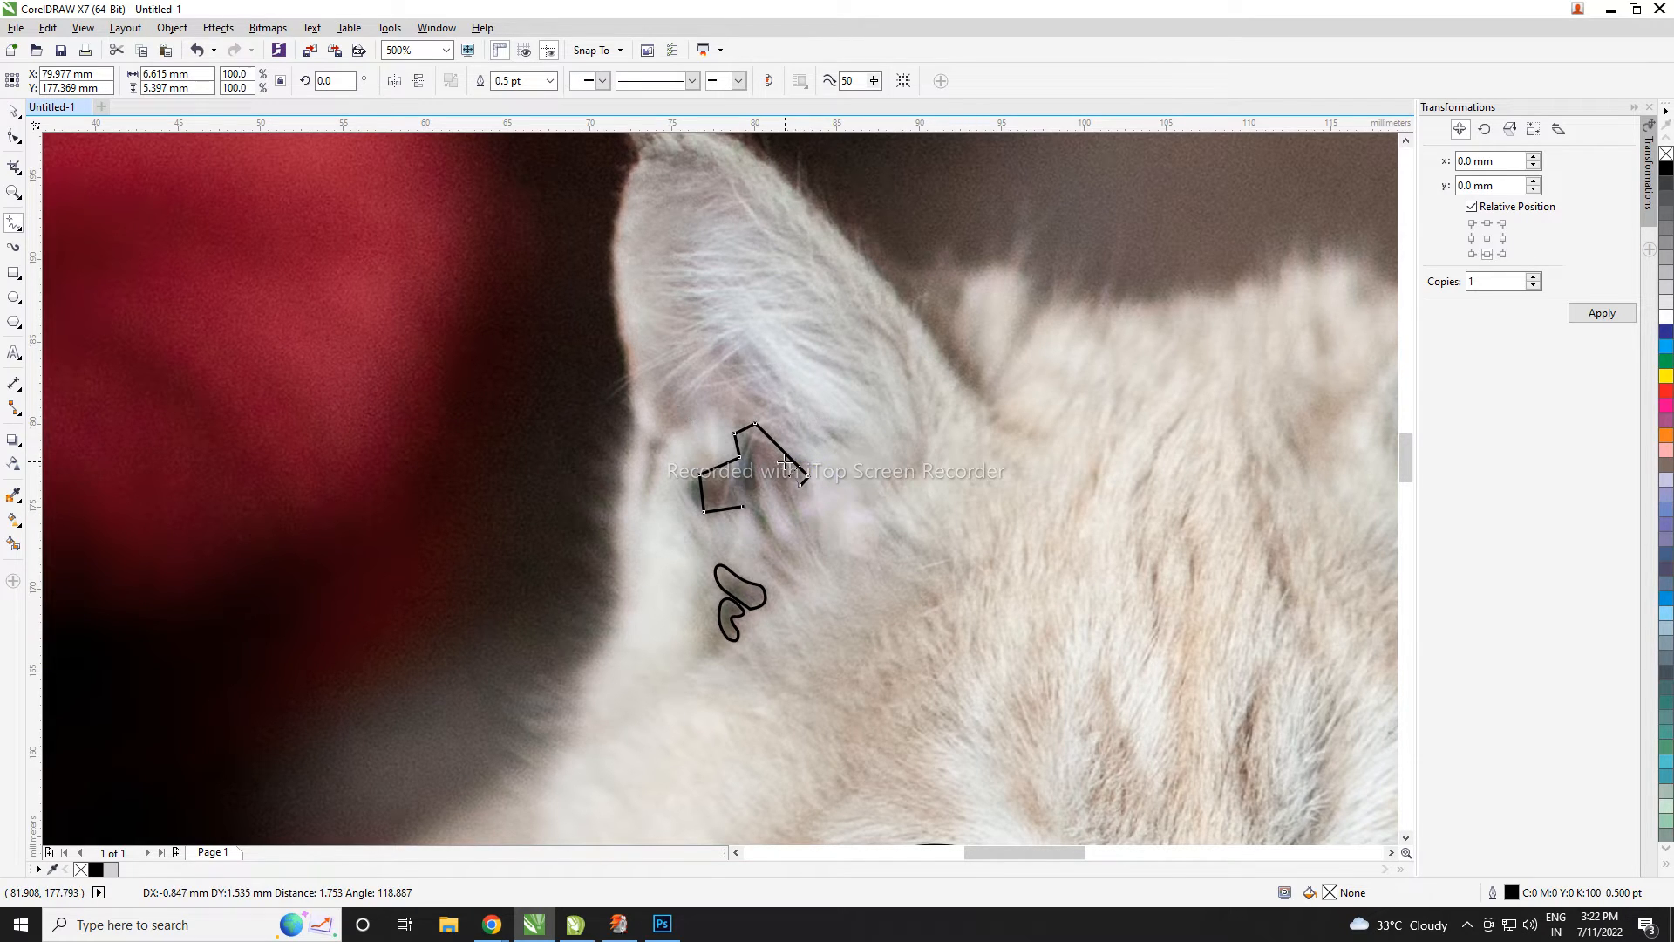
click(785, 461)
click(777, 485)
click(755, 470)
click(757, 494)
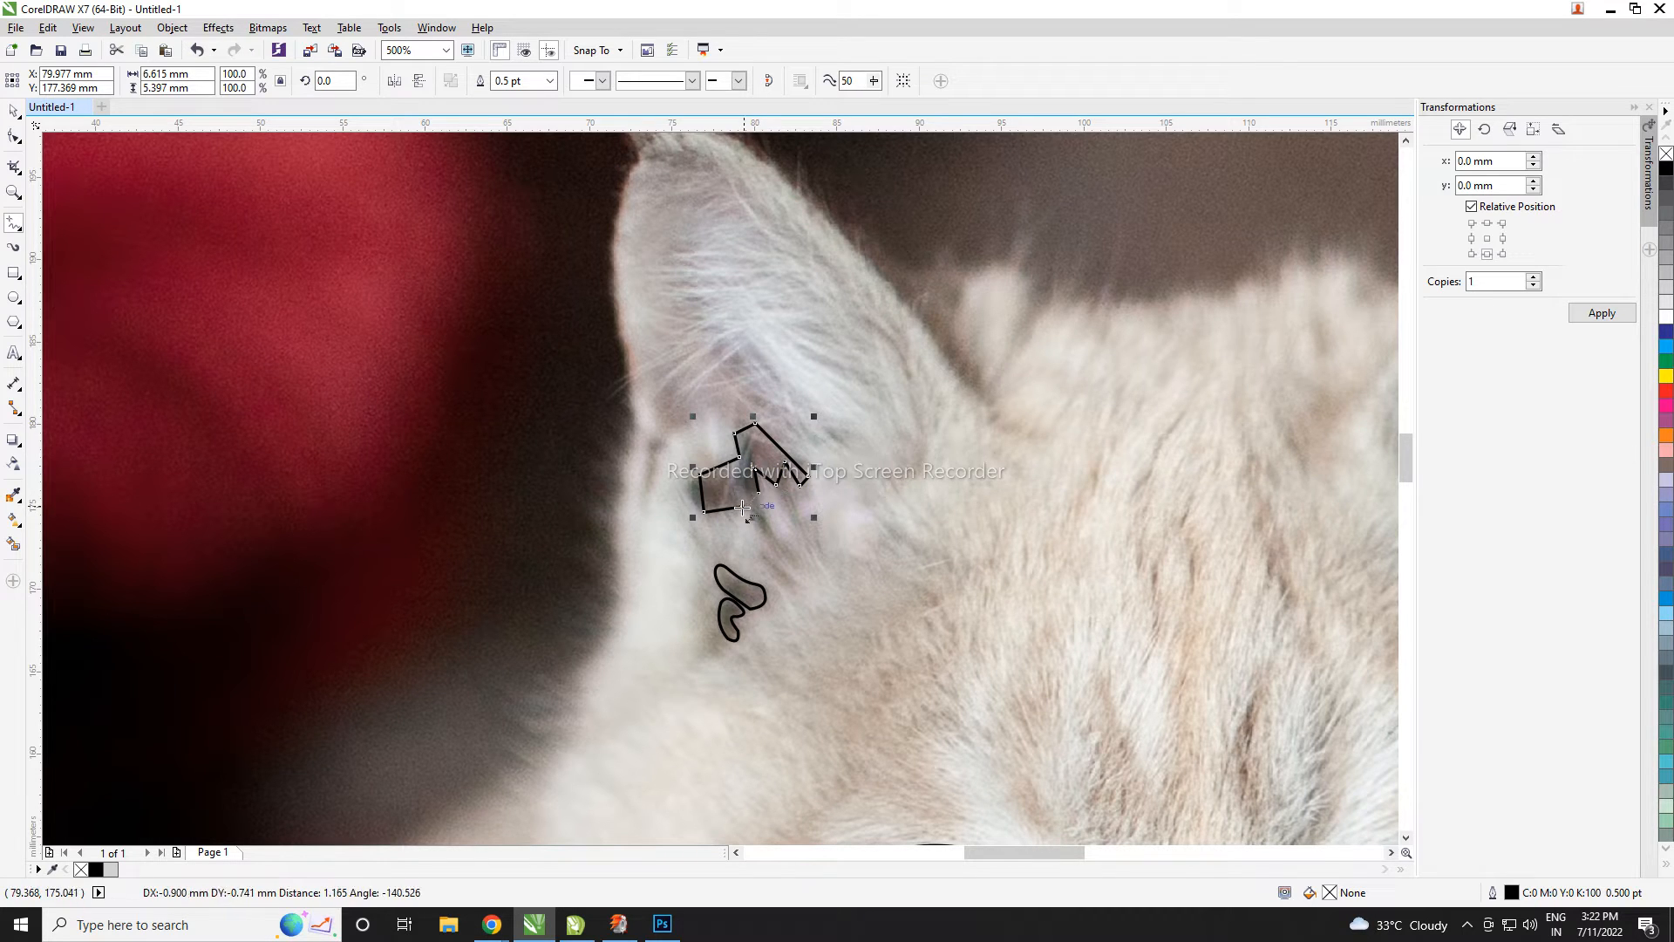
click(740, 505)
scroll(740, 504, down, 4)
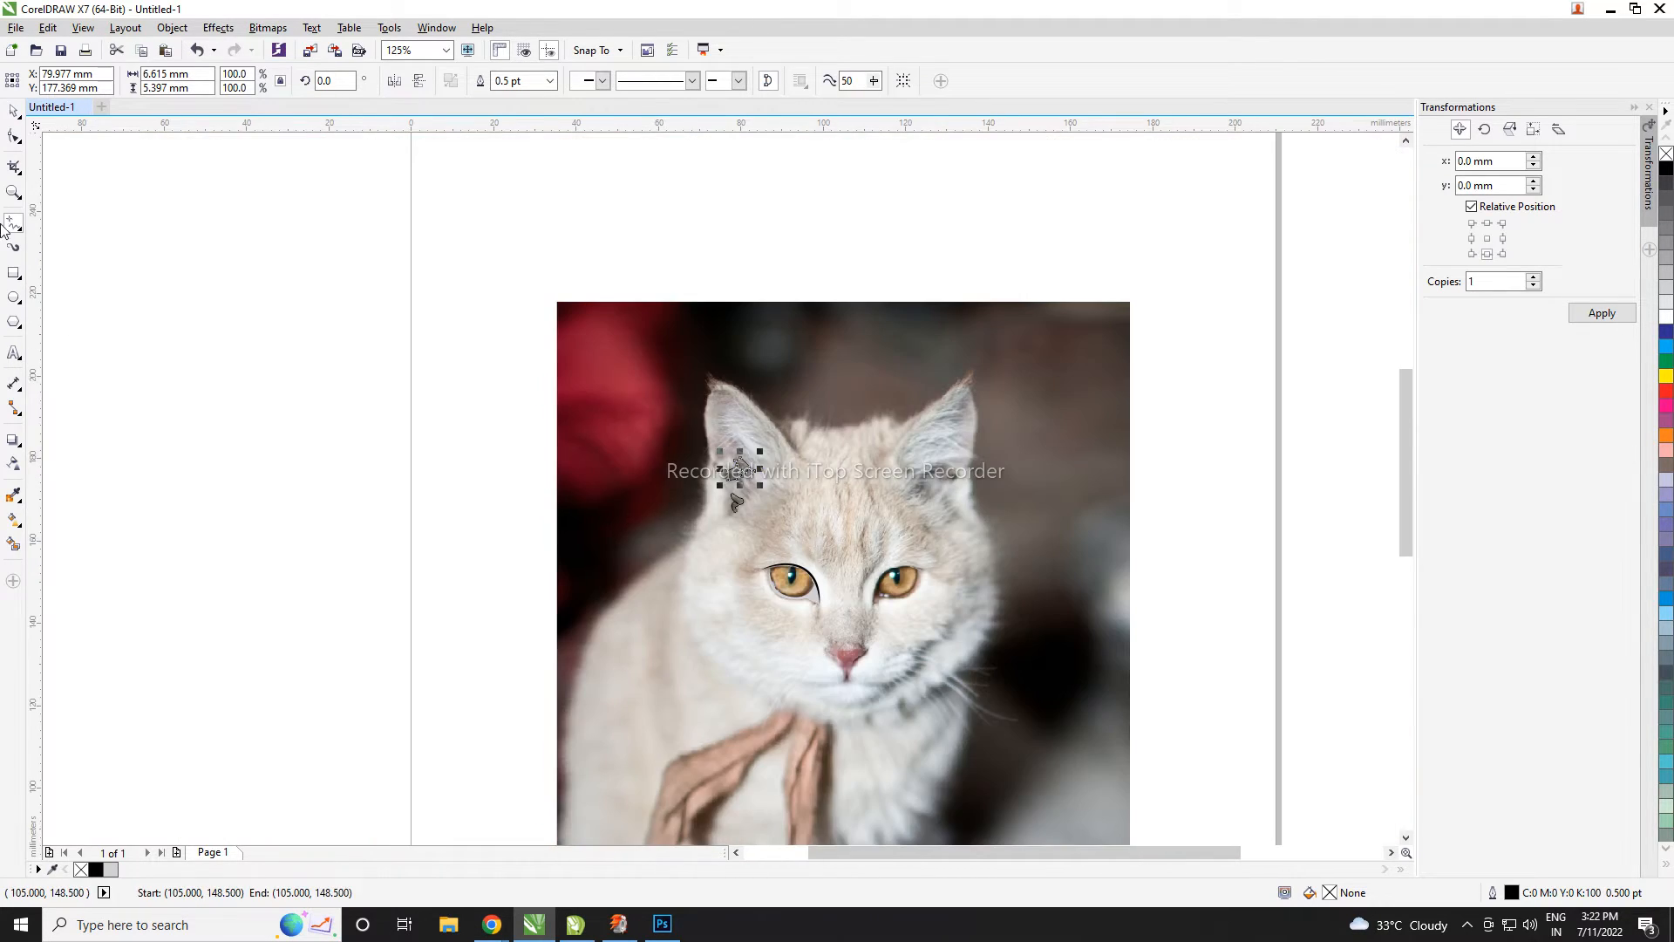
- Bulge the 12-node outline's outer end, bend its upper side inward, and smooth the corner between them
click(14, 135)
scroll(761, 415, up, 4)
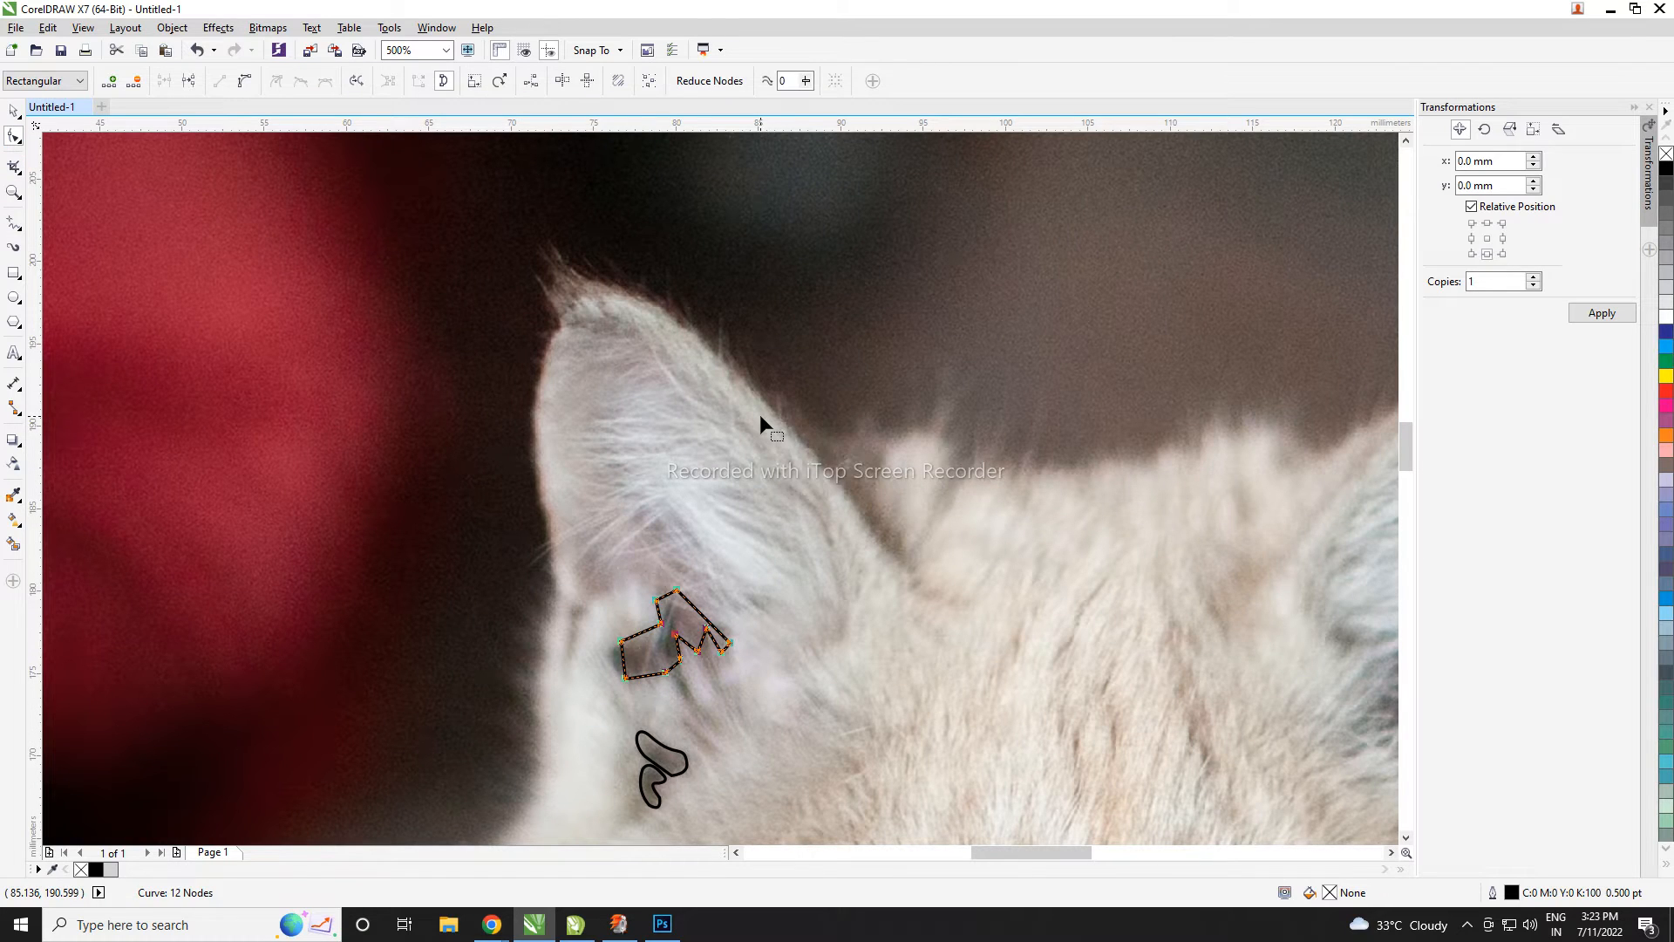
scroll(626, 656, up, 2)
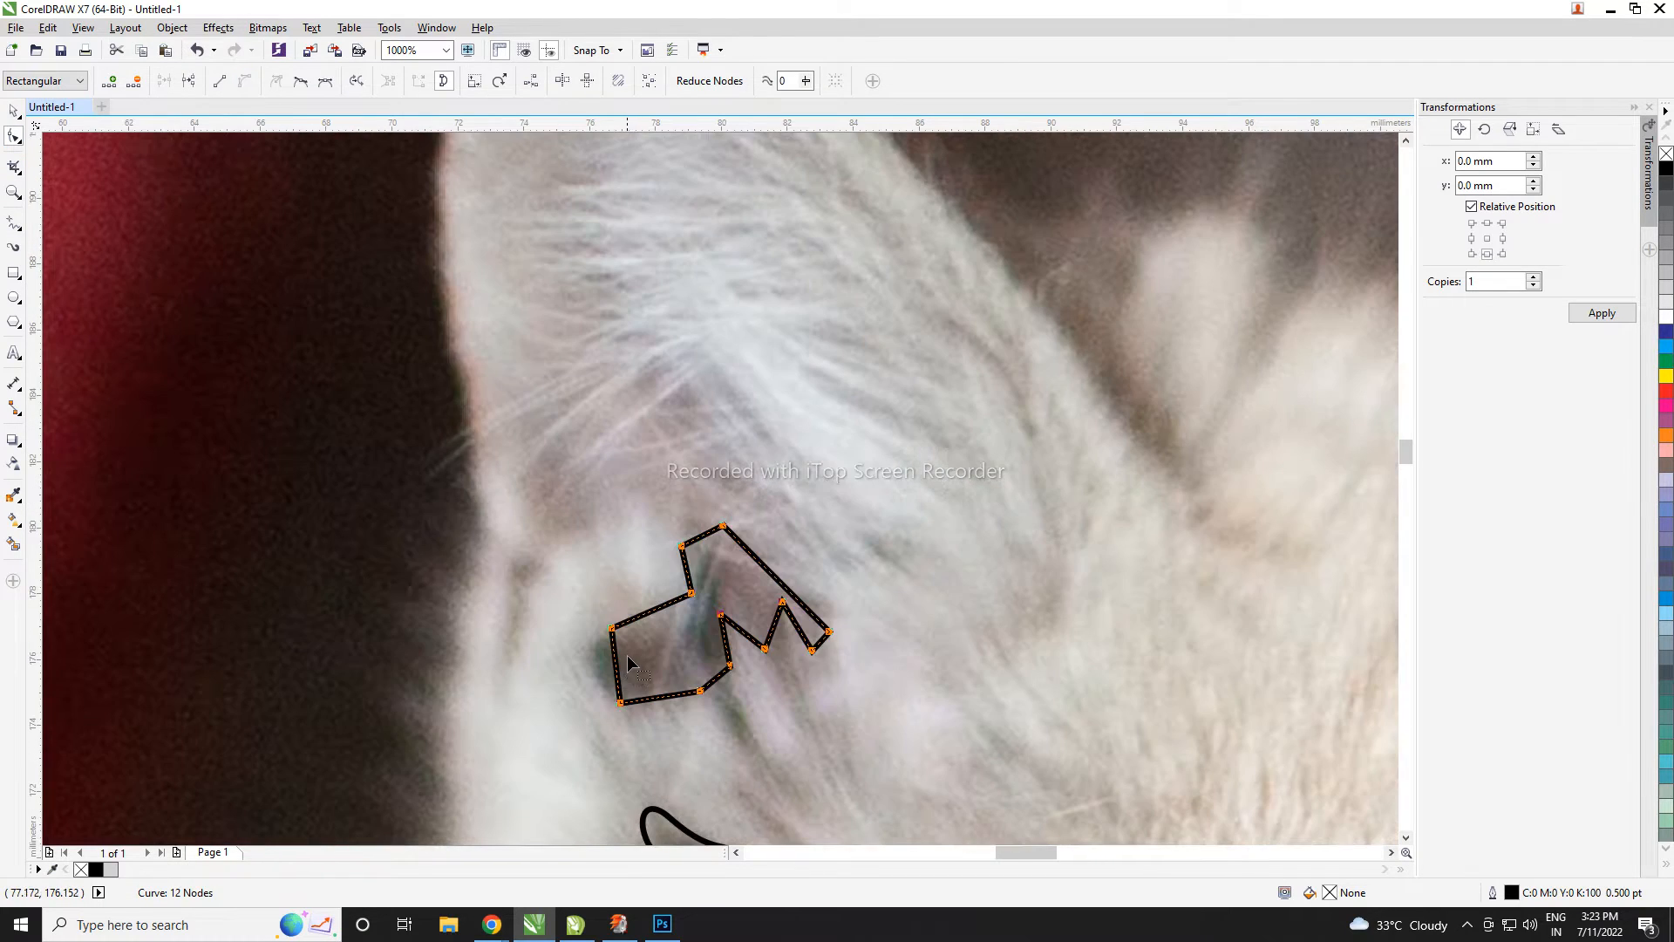
drag(615, 672, 588, 667)
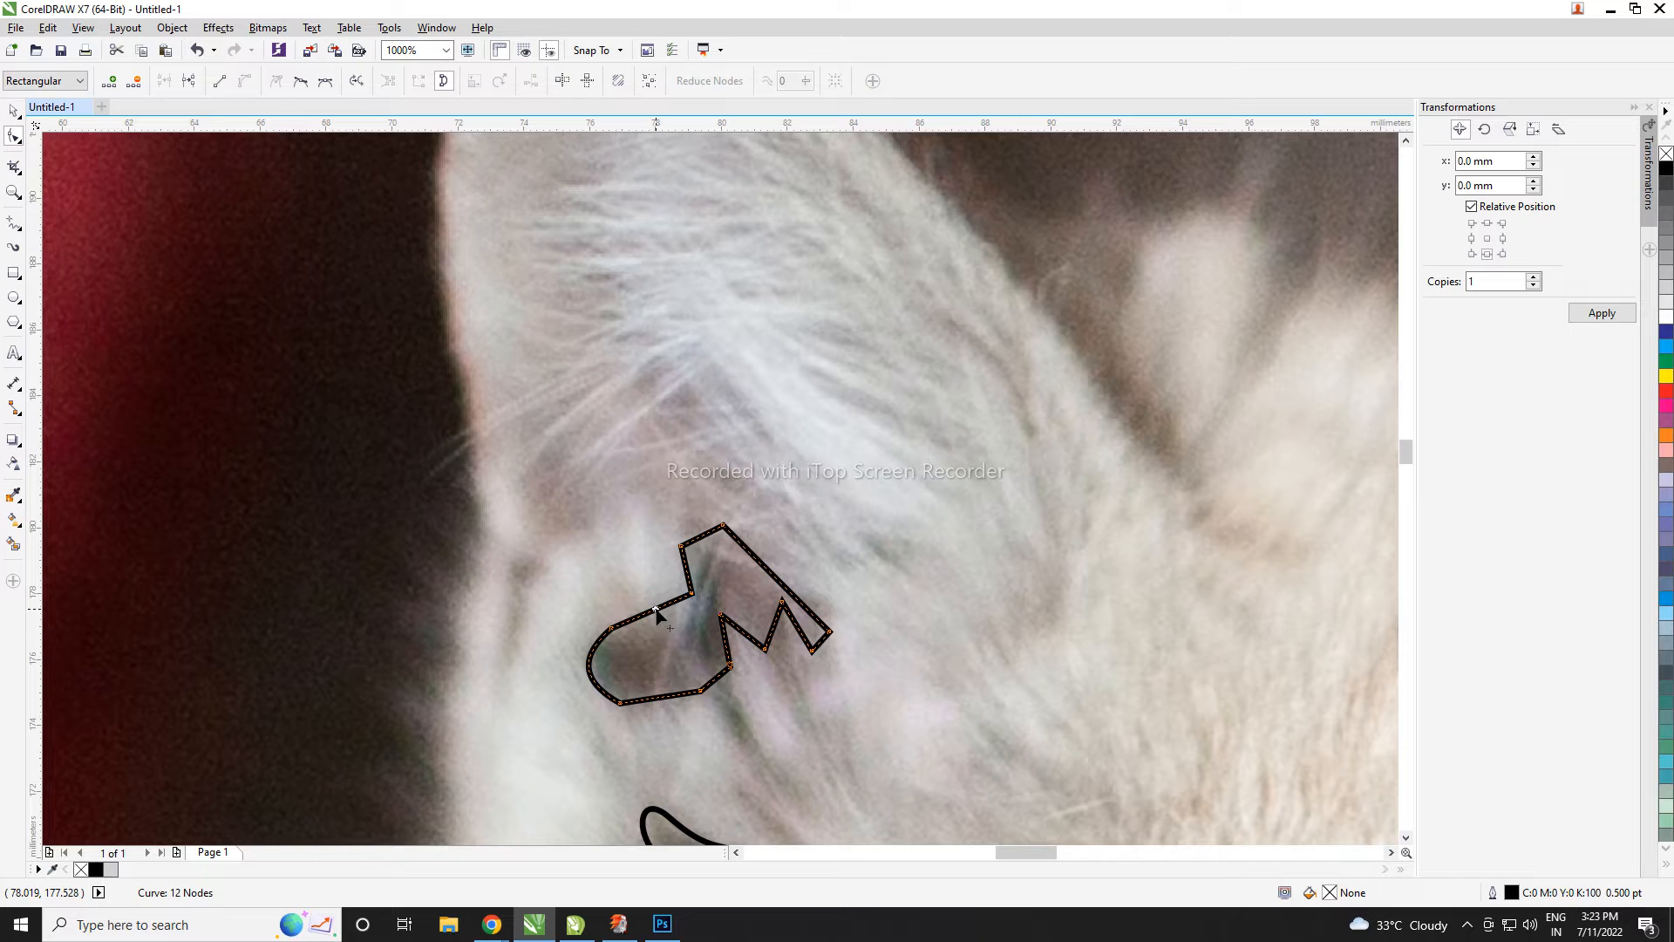
drag(655, 609, 656, 622)
double_click(636, 626)
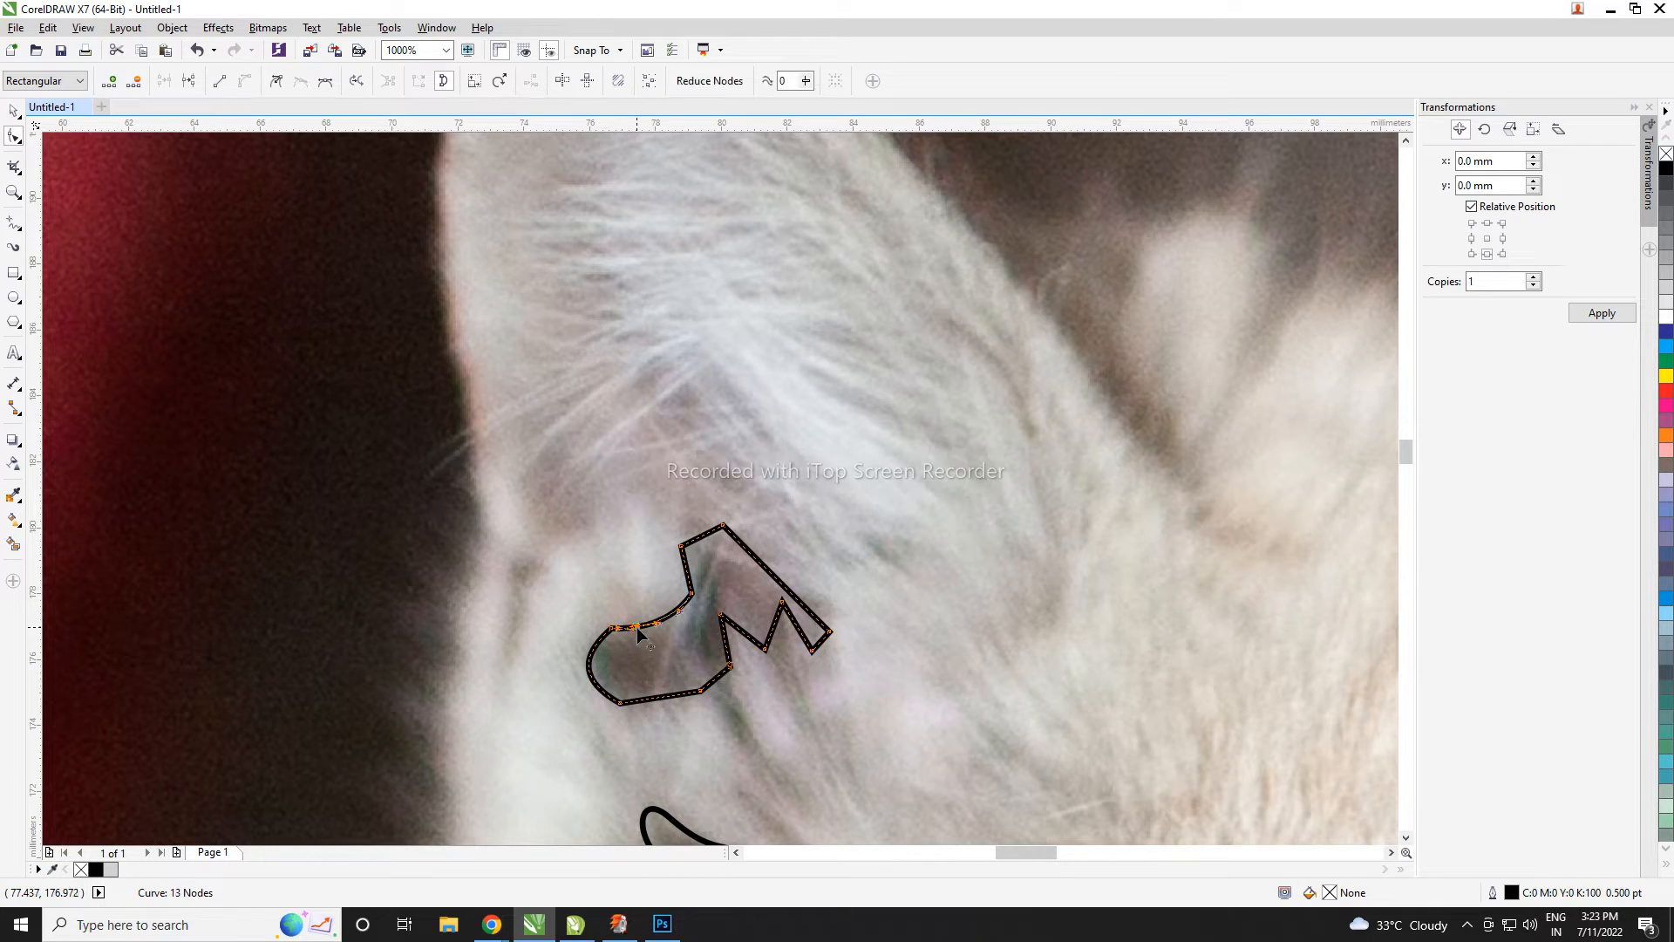
click(591, 653)
double_click(593, 647)
key(Delete)
- Smooth the lower corner of the ear marking's outer lobe and round the opposite corner of the lower side
scroll(652, 659, down, 1)
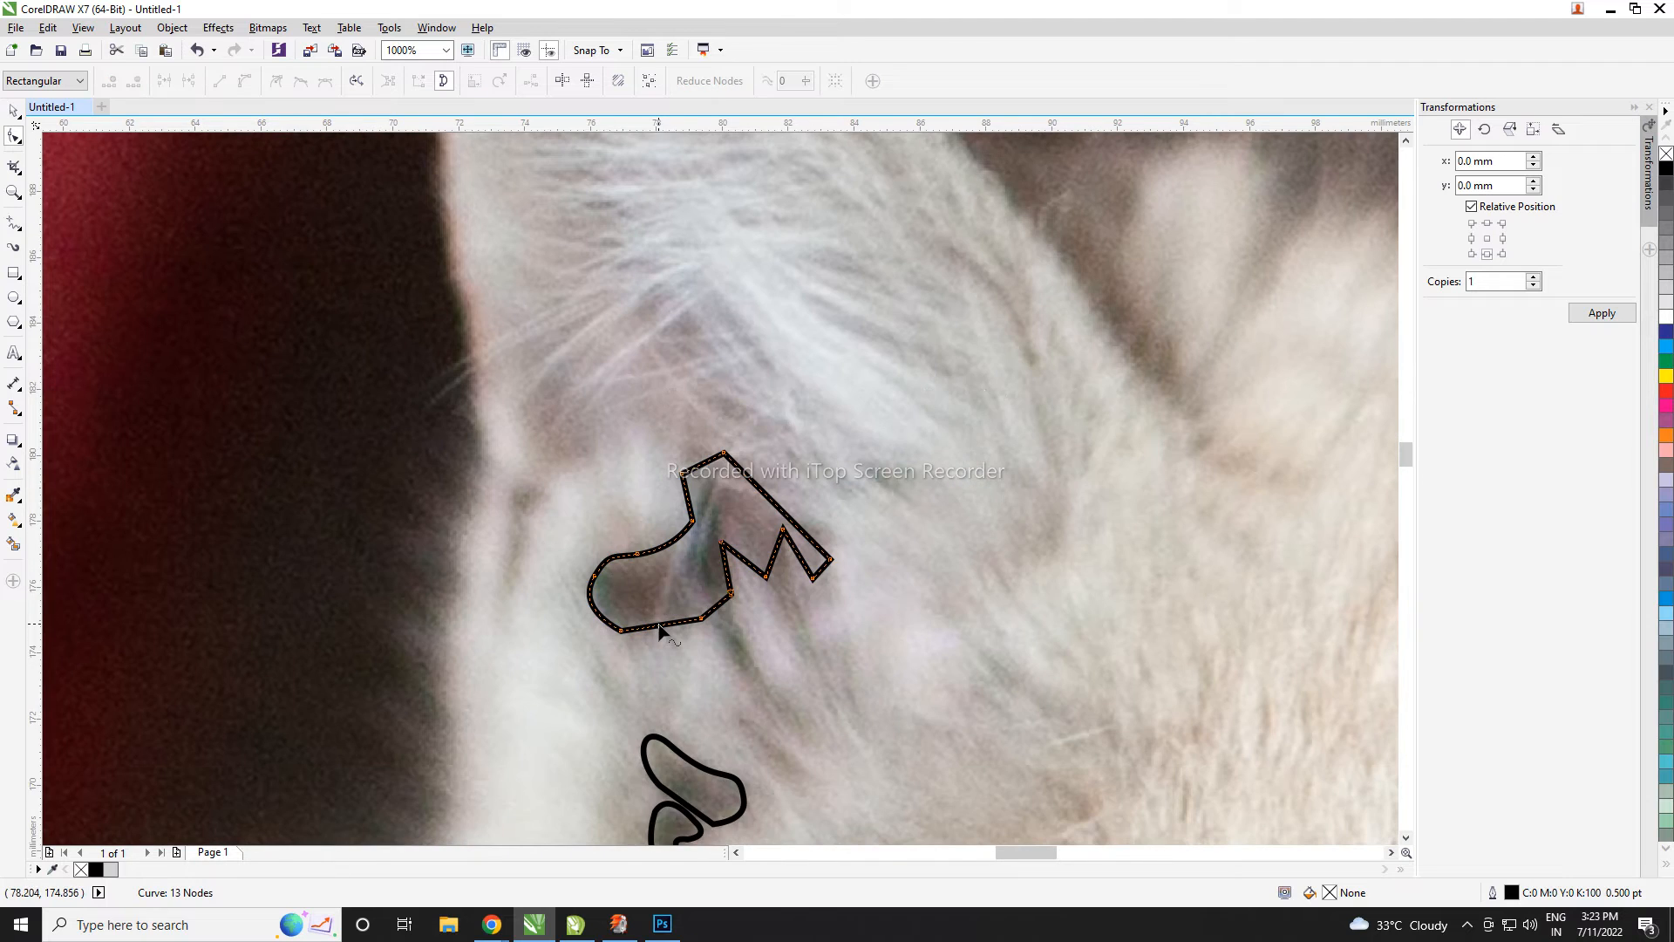
double_click(643, 627)
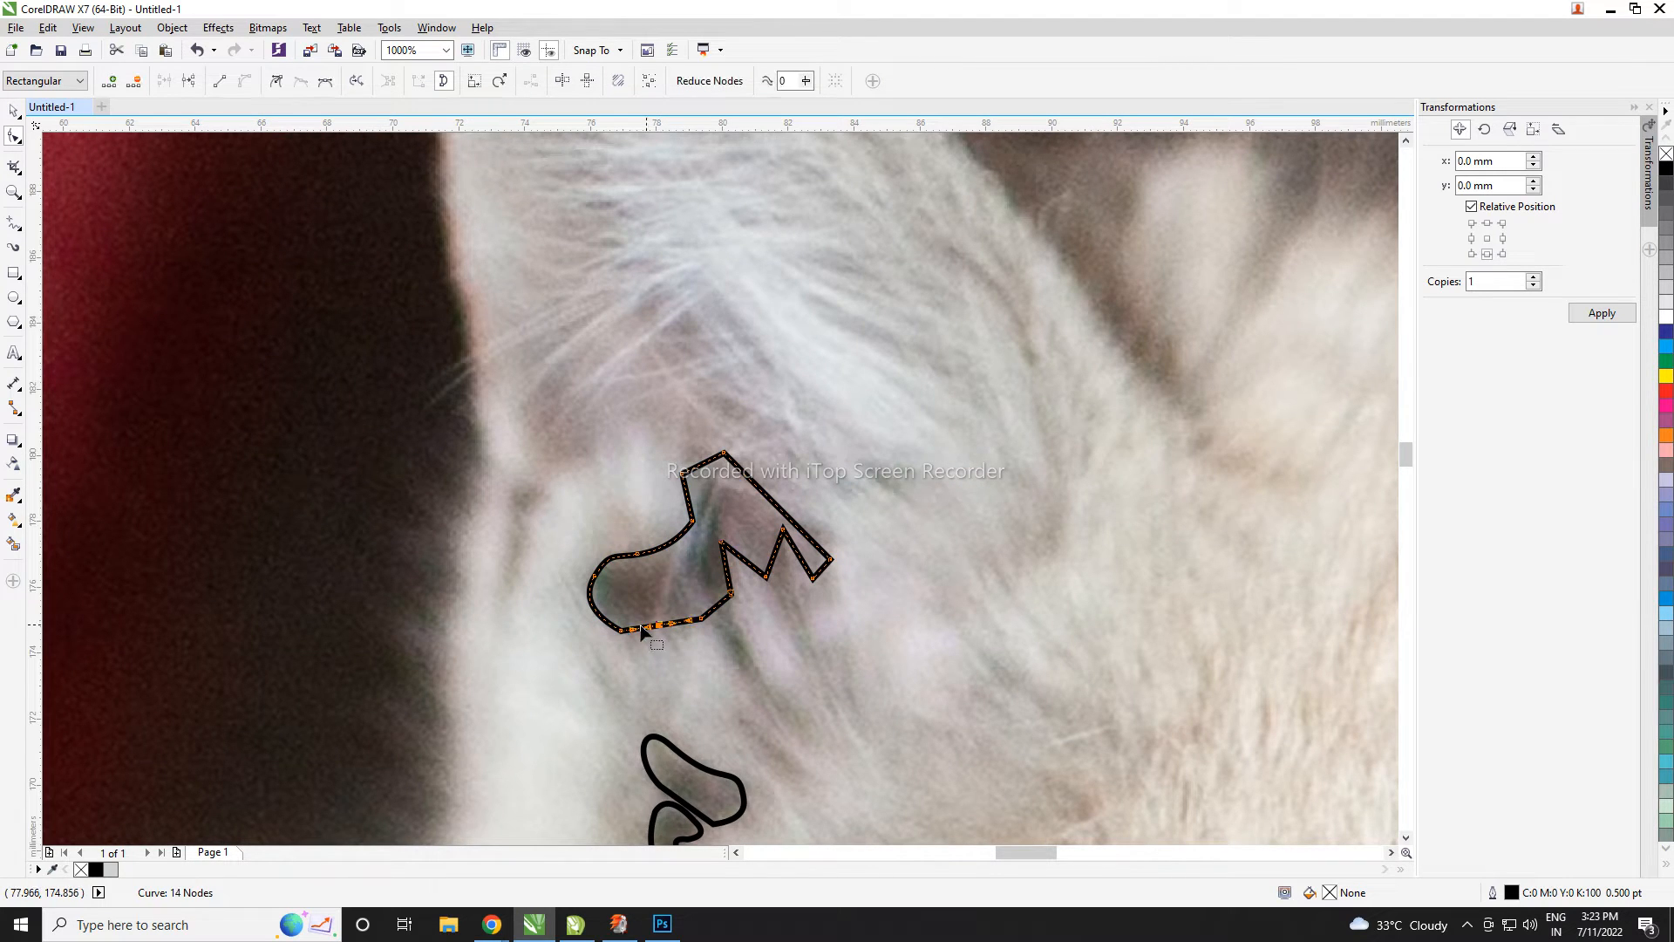
double_click(596, 616)
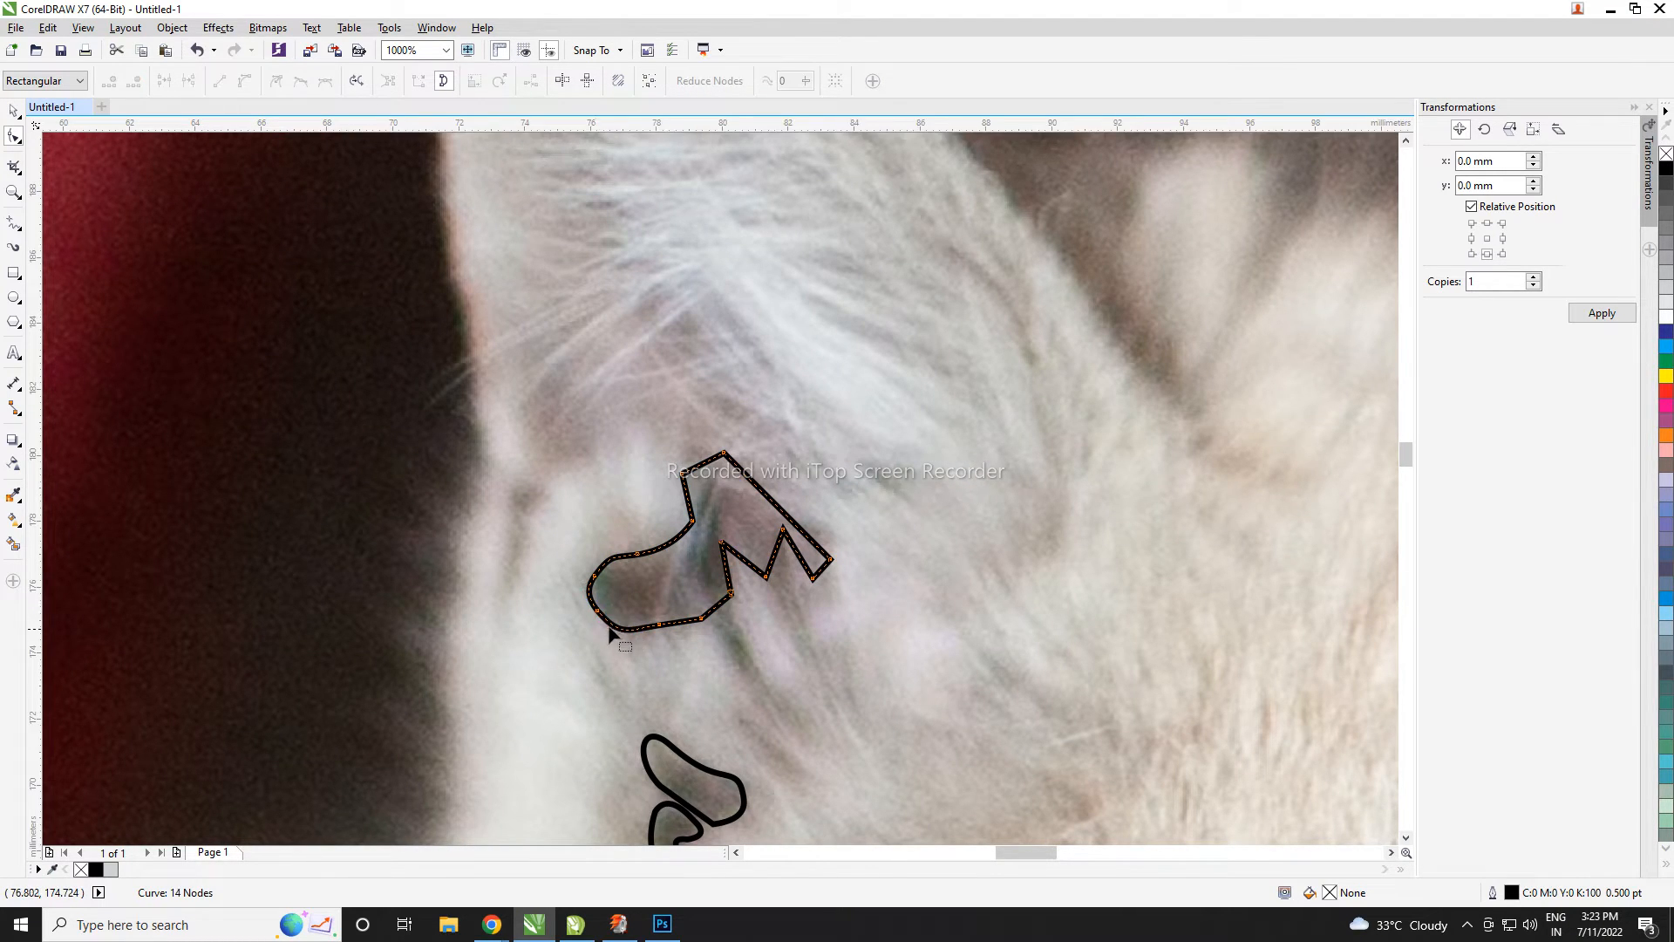
key(Delete)
drag(724, 609, 727, 616)
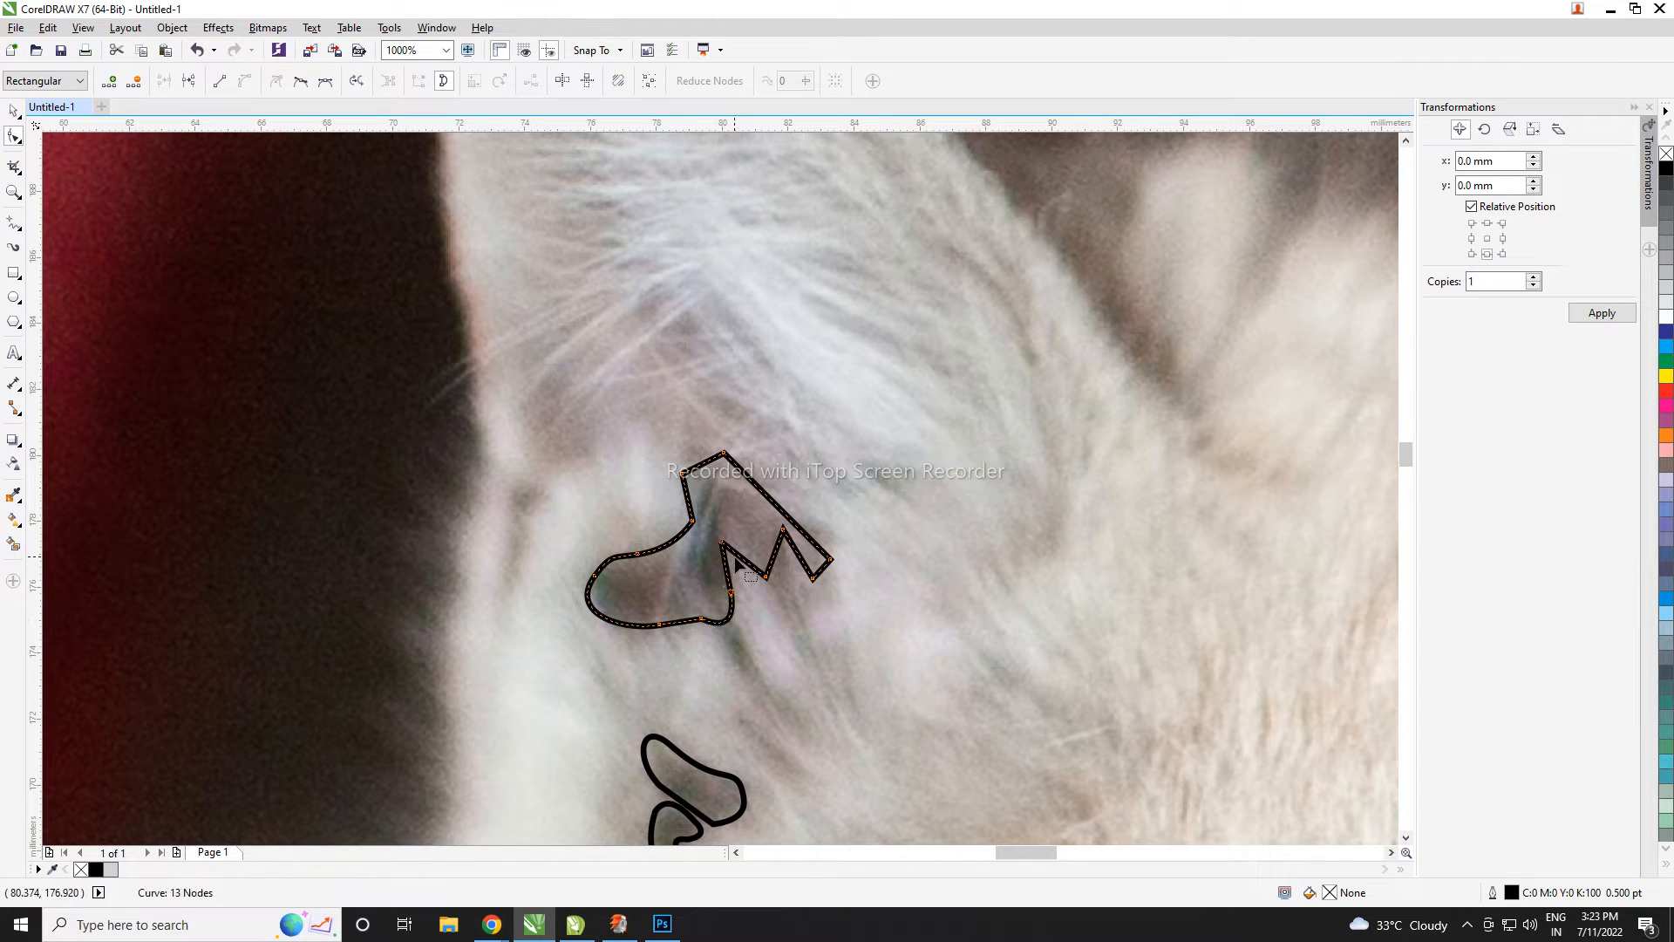
- Round both zigzag notches and the top end of the ear marking into smooth curves
drag(734, 555, 734, 540)
double_click(724, 559)
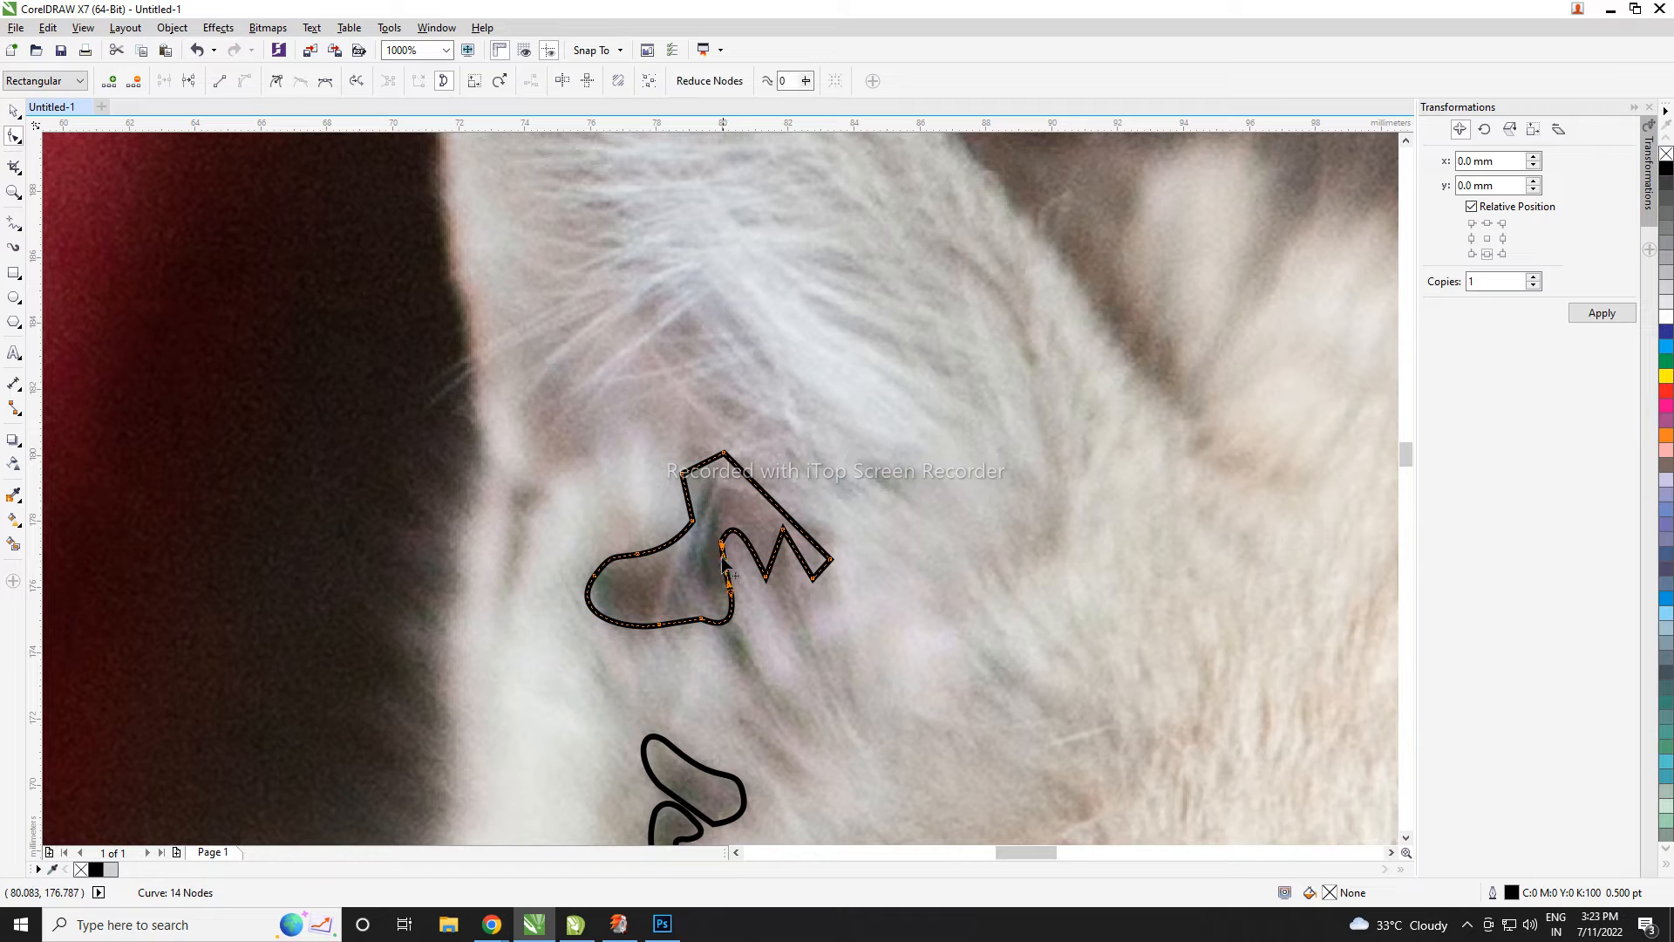
click(724, 549)
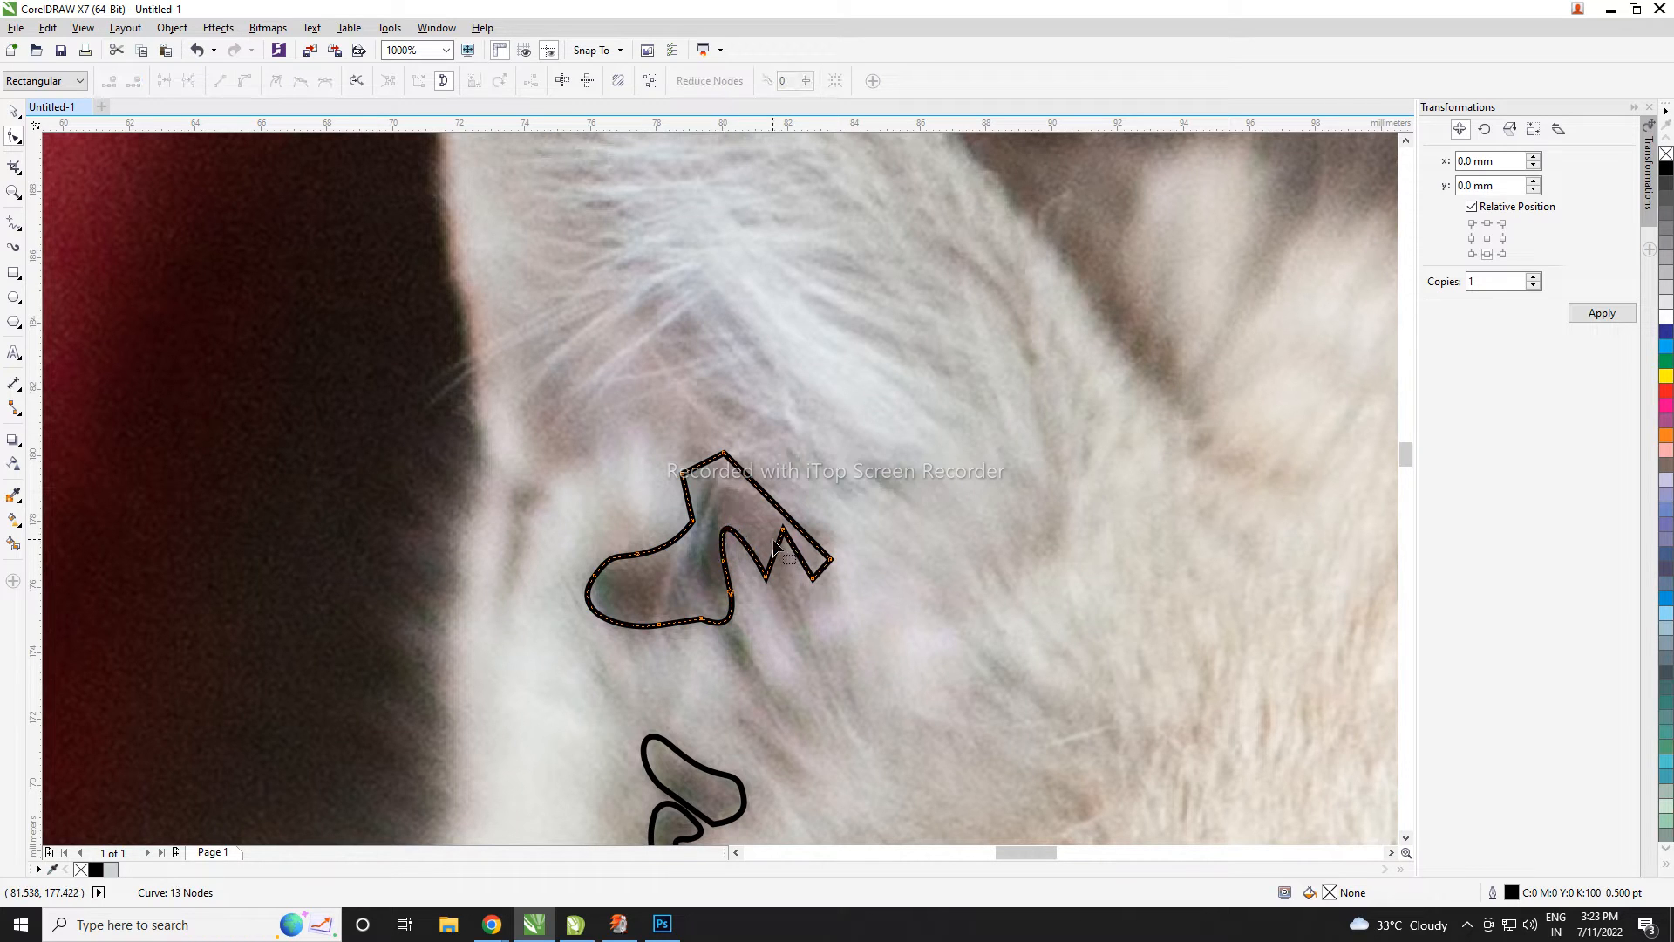
drag(776, 549, 789, 548)
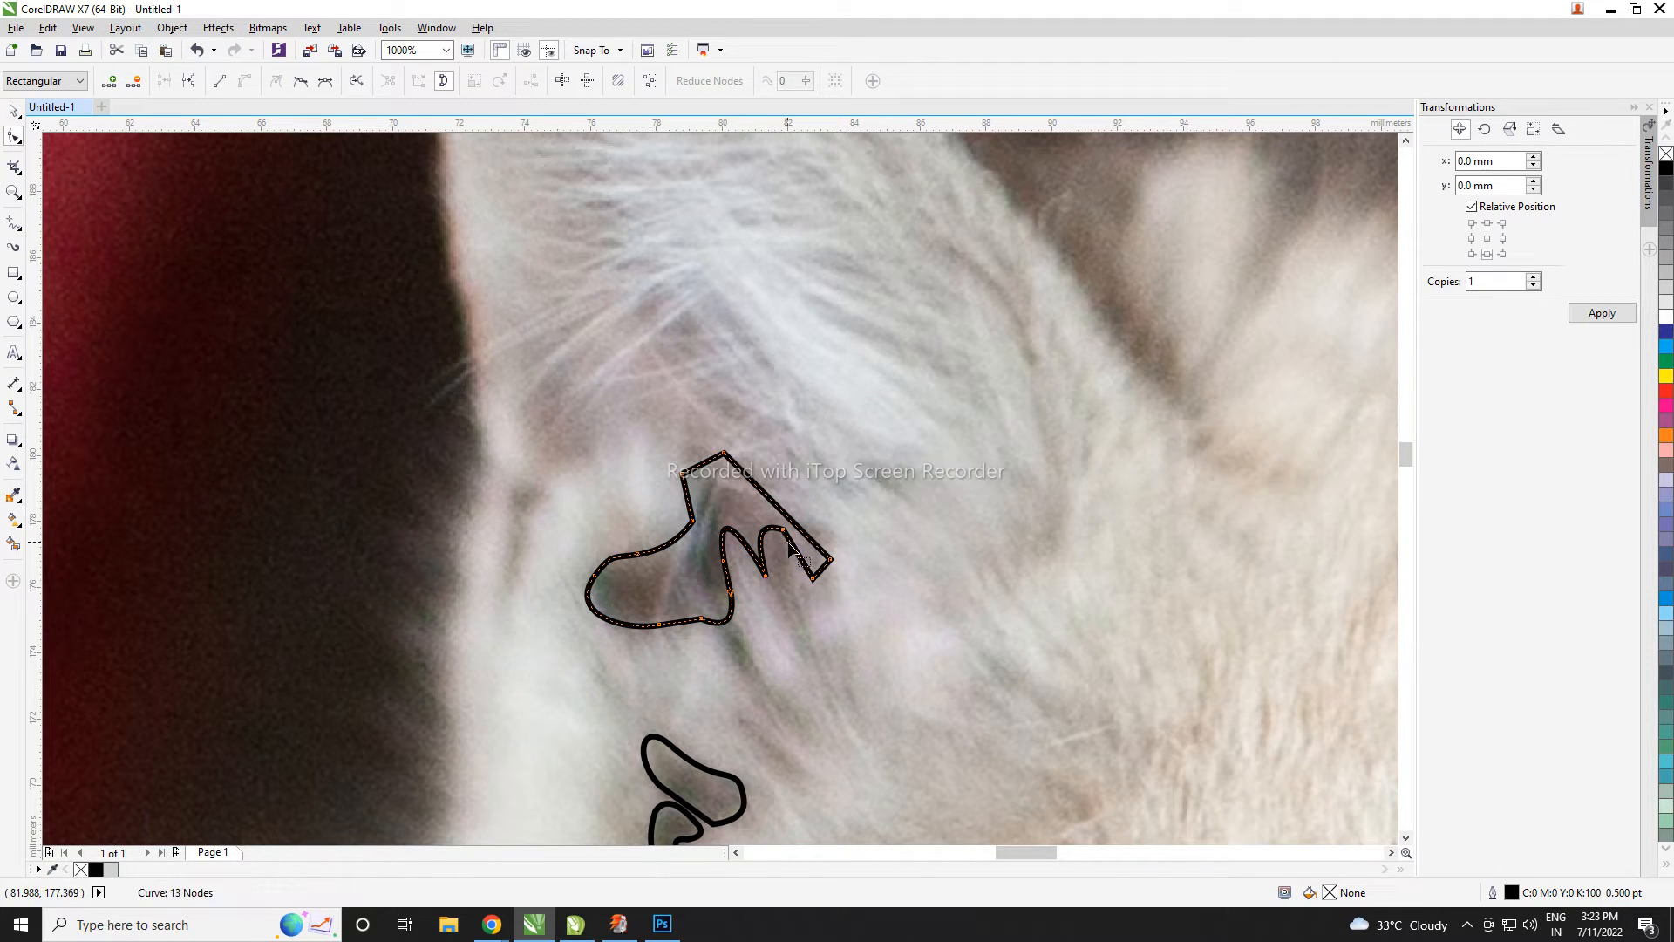
double_click(783, 529)
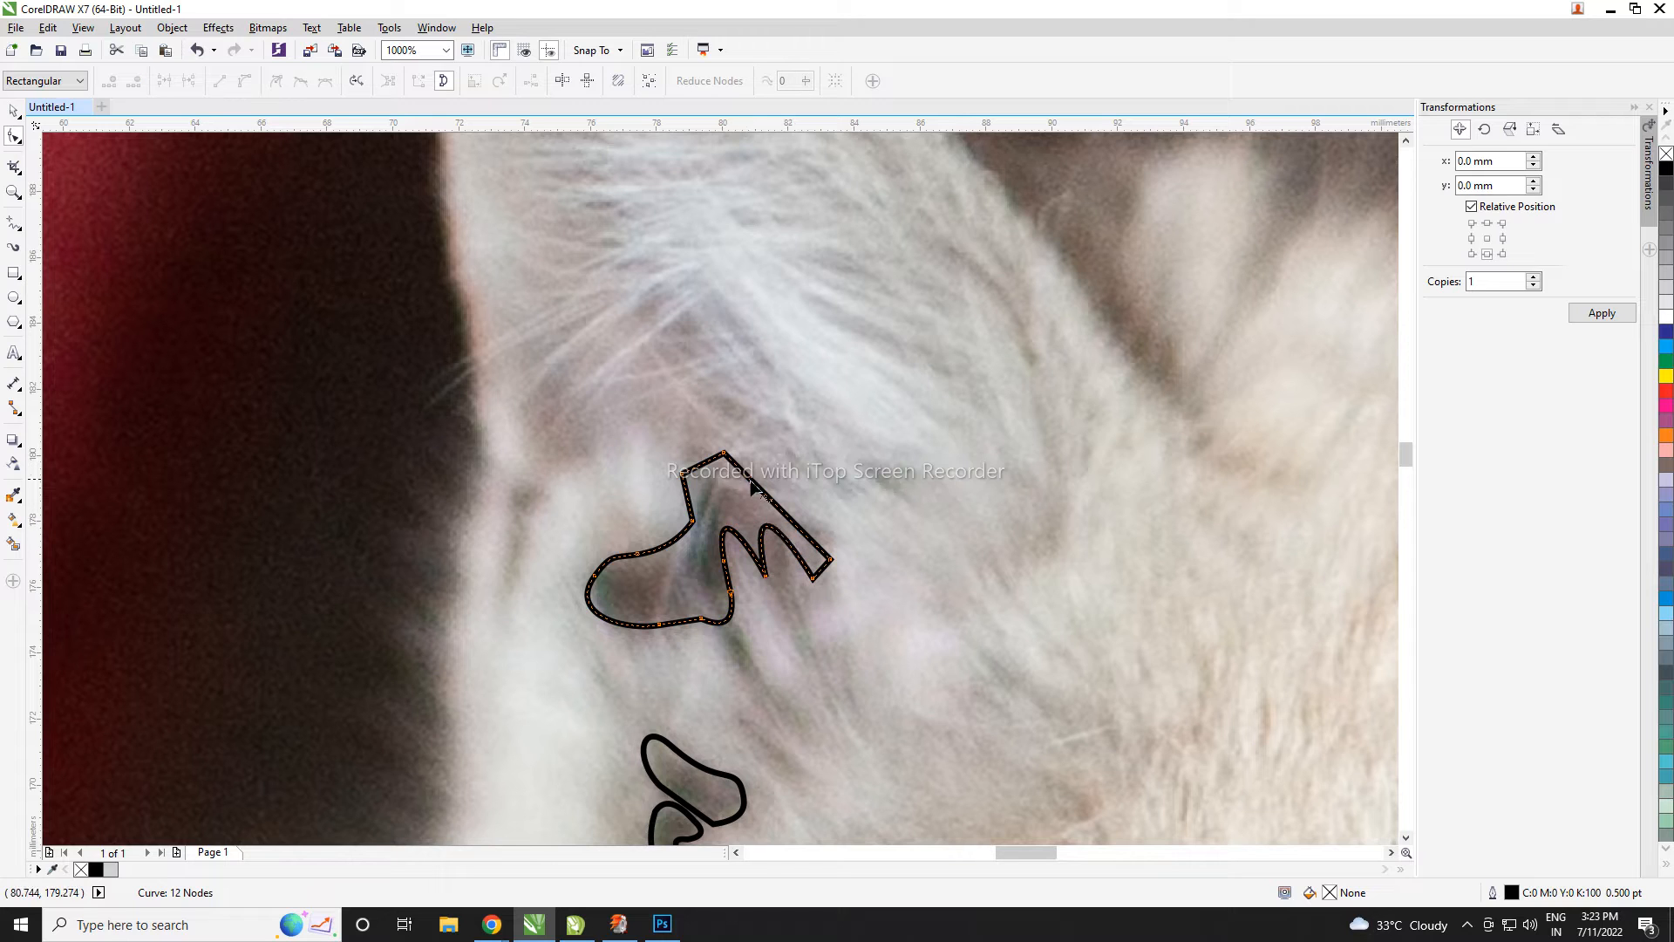
drag(754, 484, 698, 450)
scroll(682, 474, down, 2)
key(space)
- Fill the three markings below the left ear with black, remove their outlines, and combine them into one curve
scroll(676, 540, up, 1)
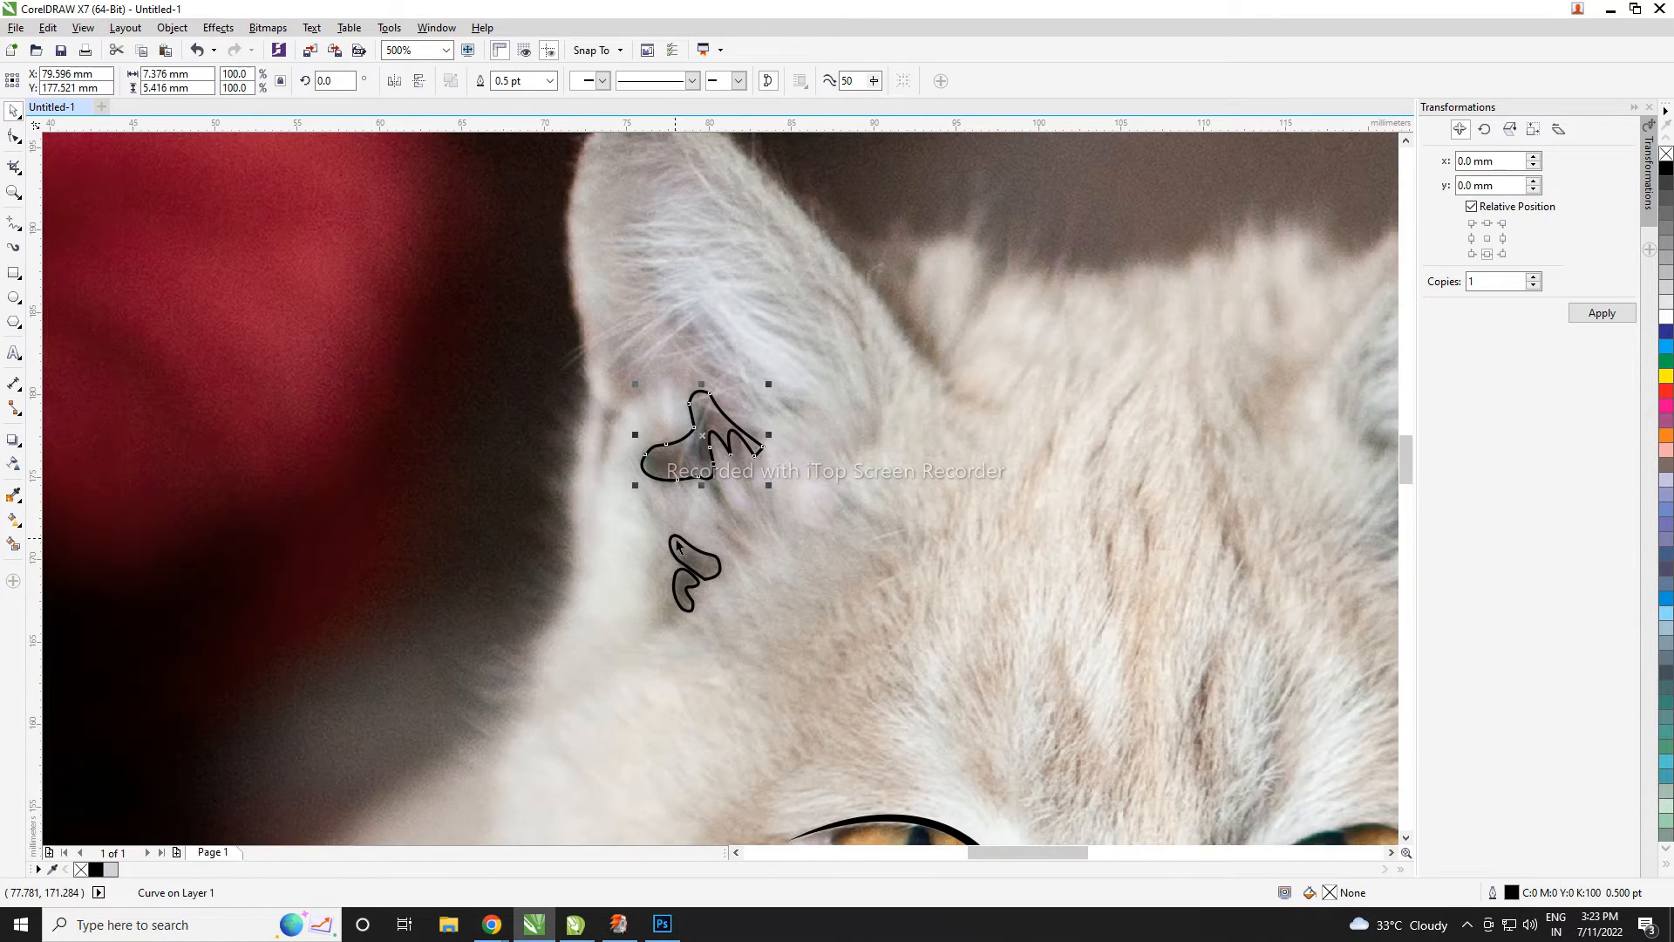
shift+click(678, 545)
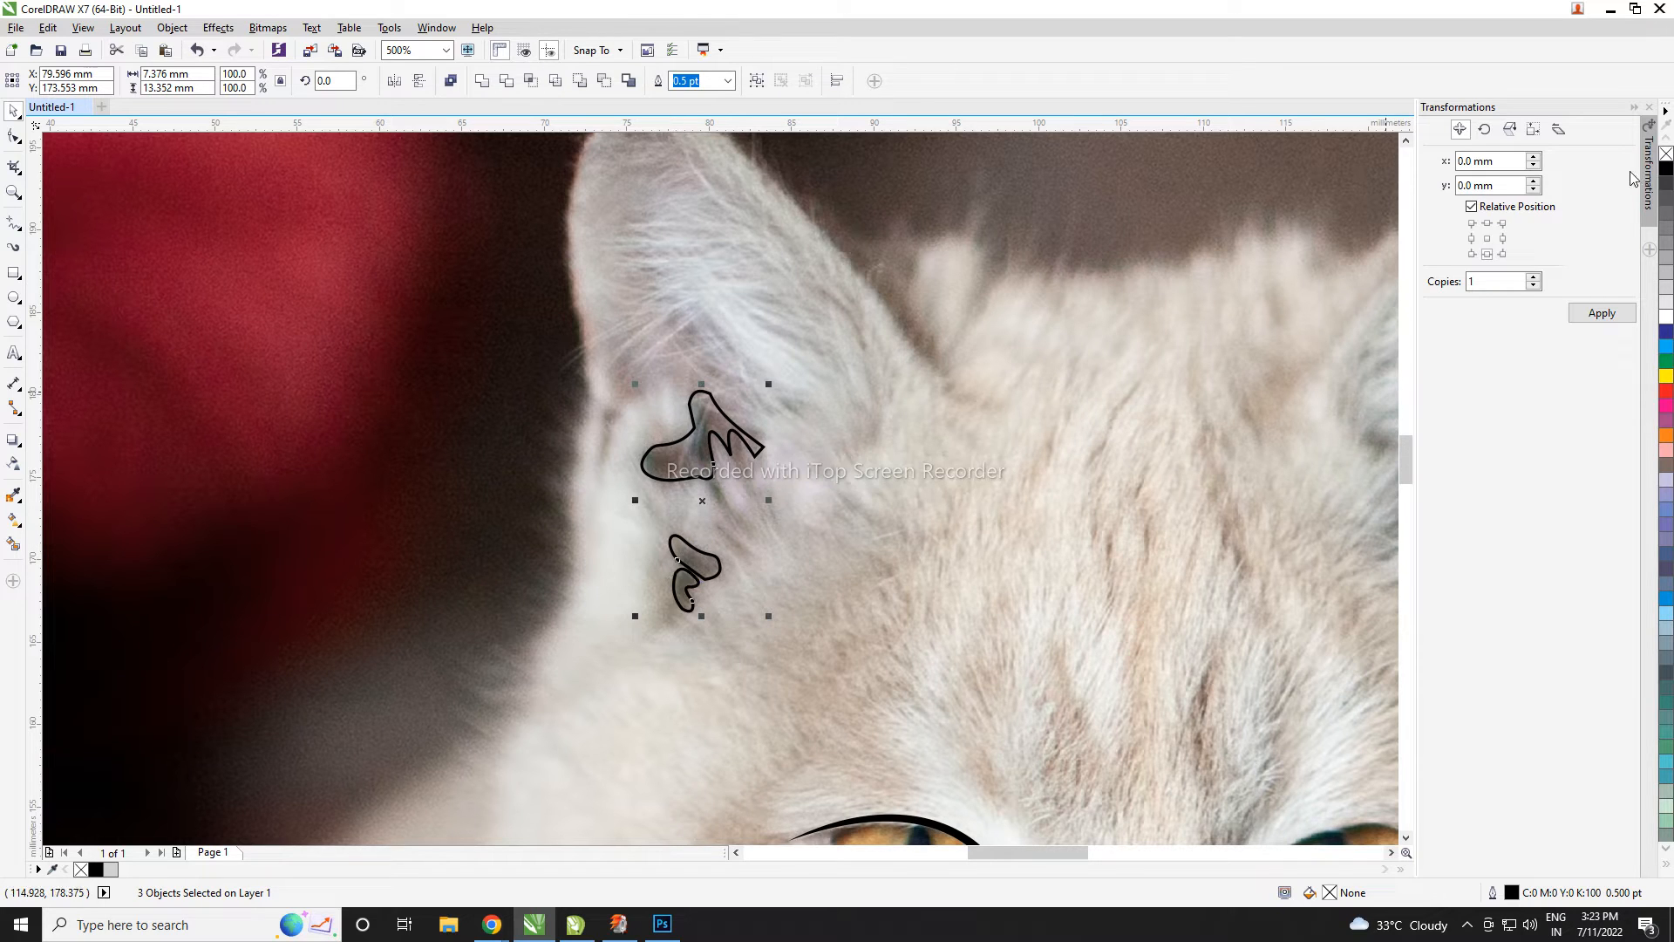
click(1667, 169)
click(450, 80)
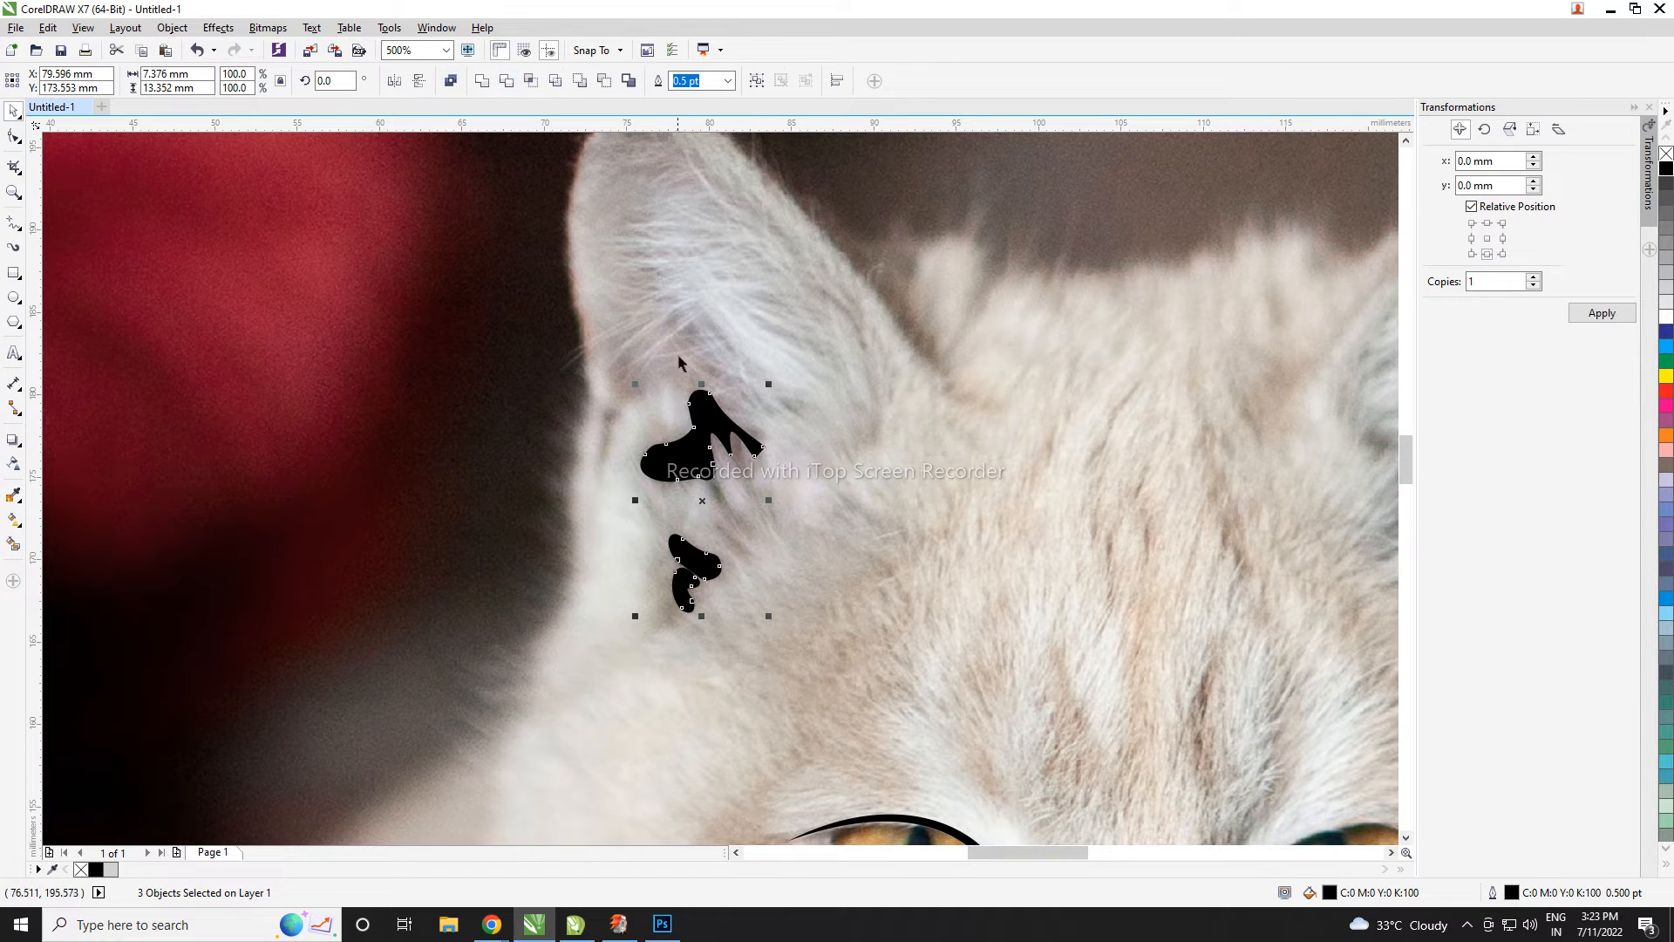
scroll(680, 366, down, 3)
click(1357, 273)
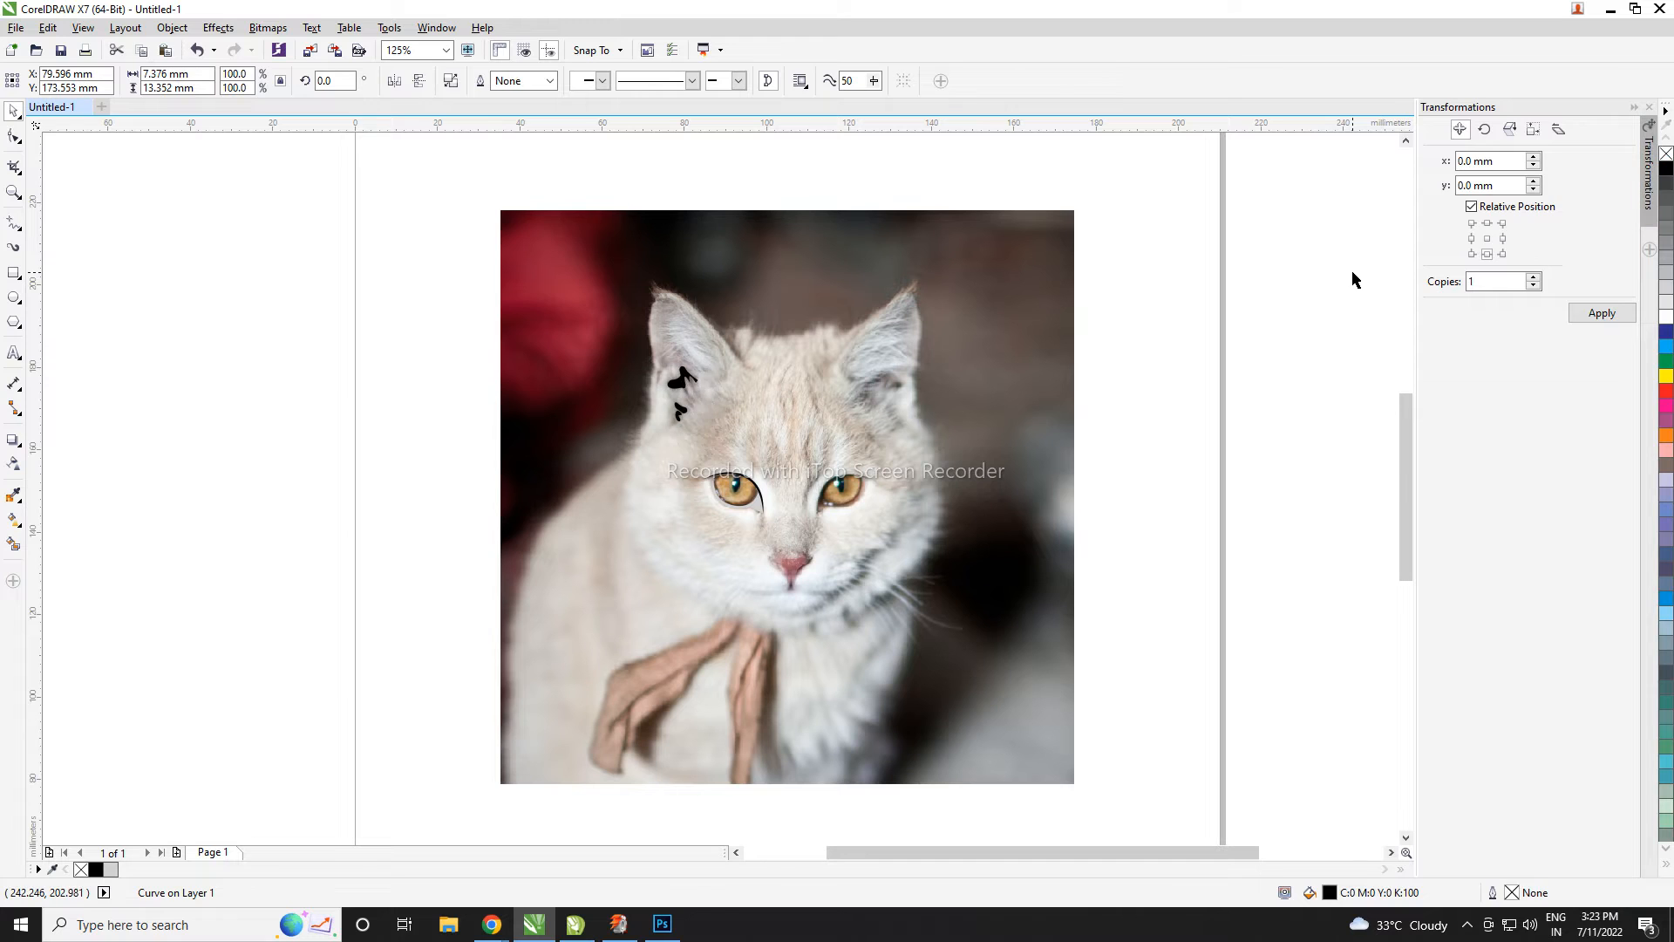
- Draw a straight freehand line about 15.4 mm long from the left cheek to the mouth's centre below the nose
scroll(840, 465, up, 1)
scroll(761, 477, down, 1)
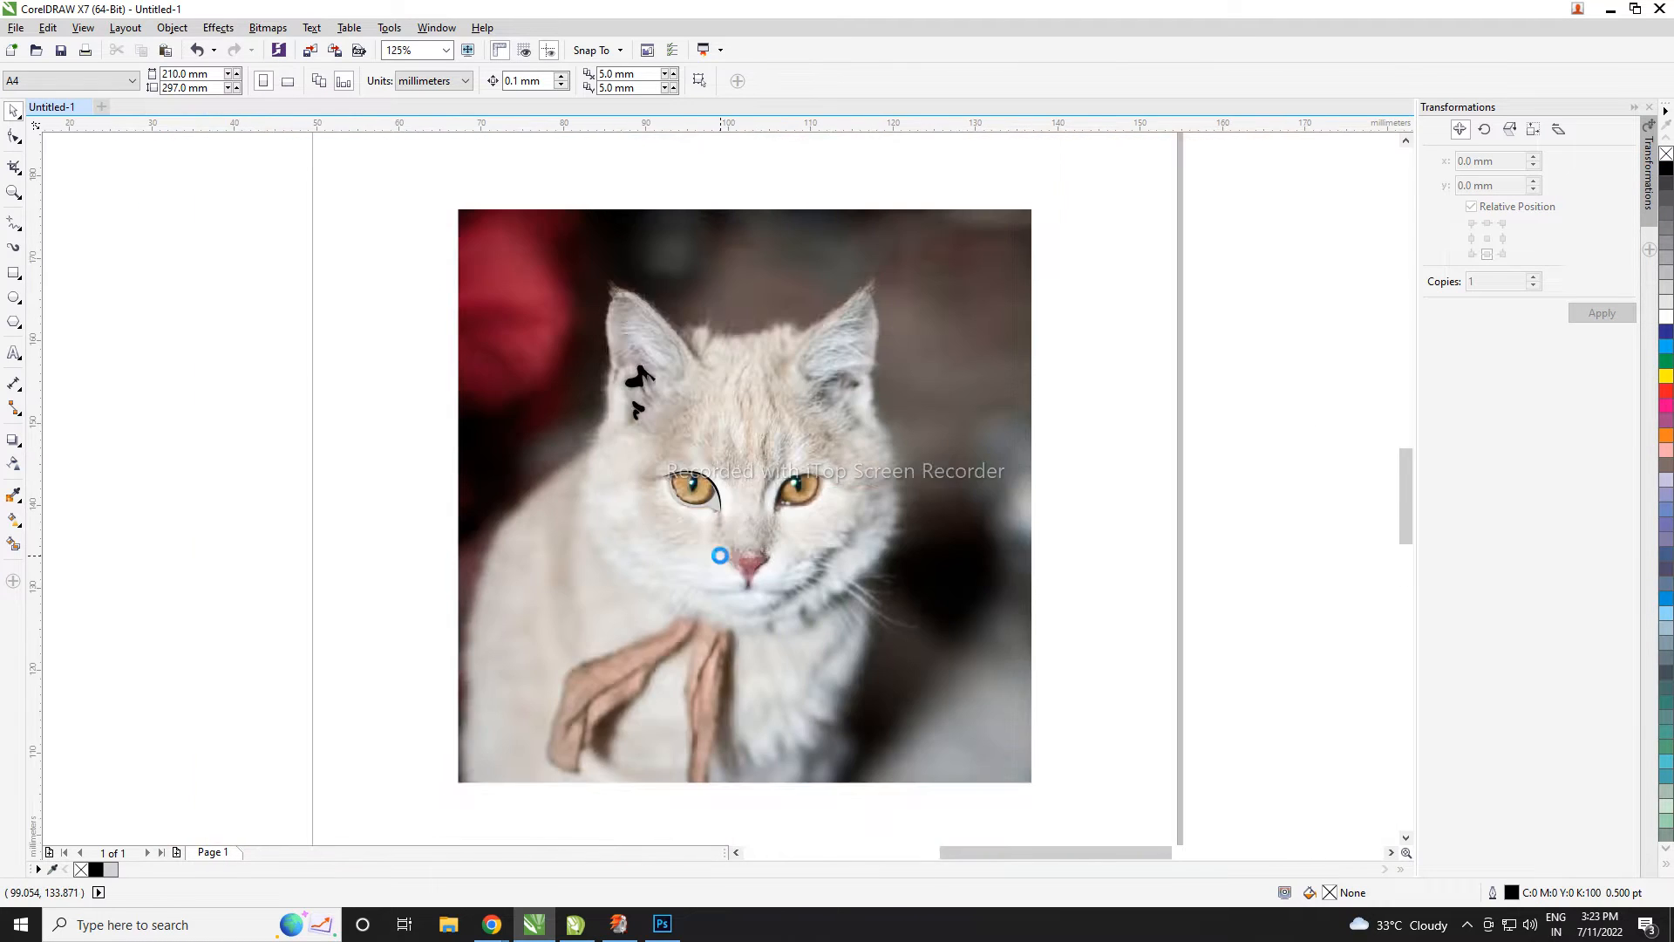
scroll(723, 558, up, 2)
scroll(704, 499, down, 1)
scroll(772, 676, up, 1)
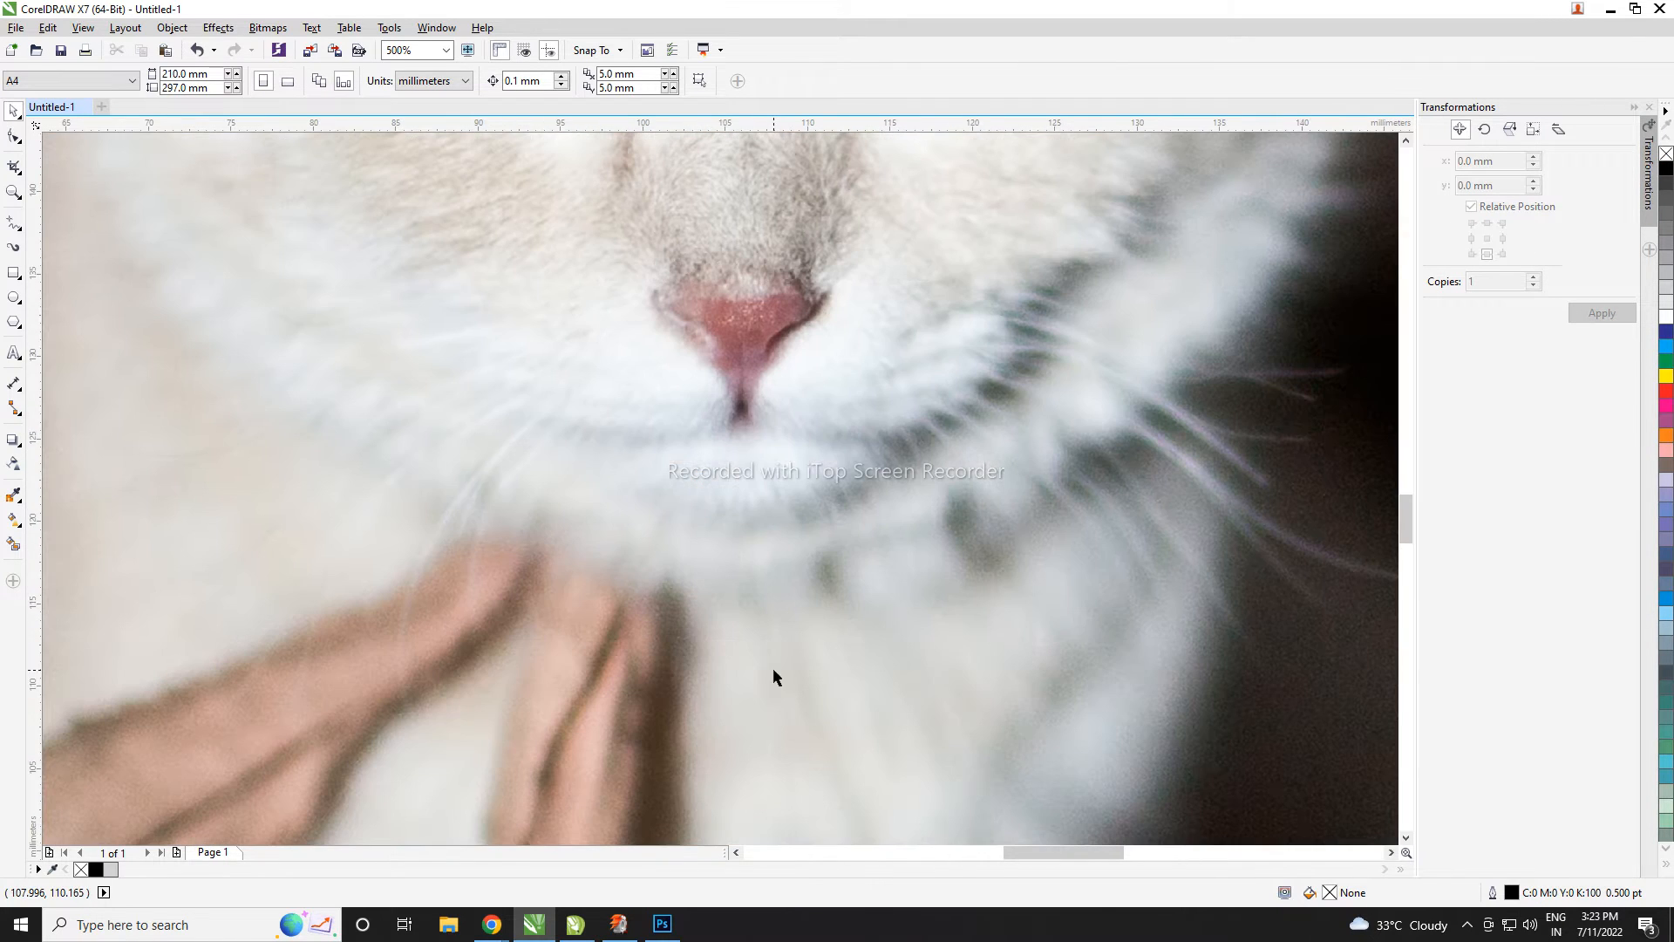
click(13, 223)
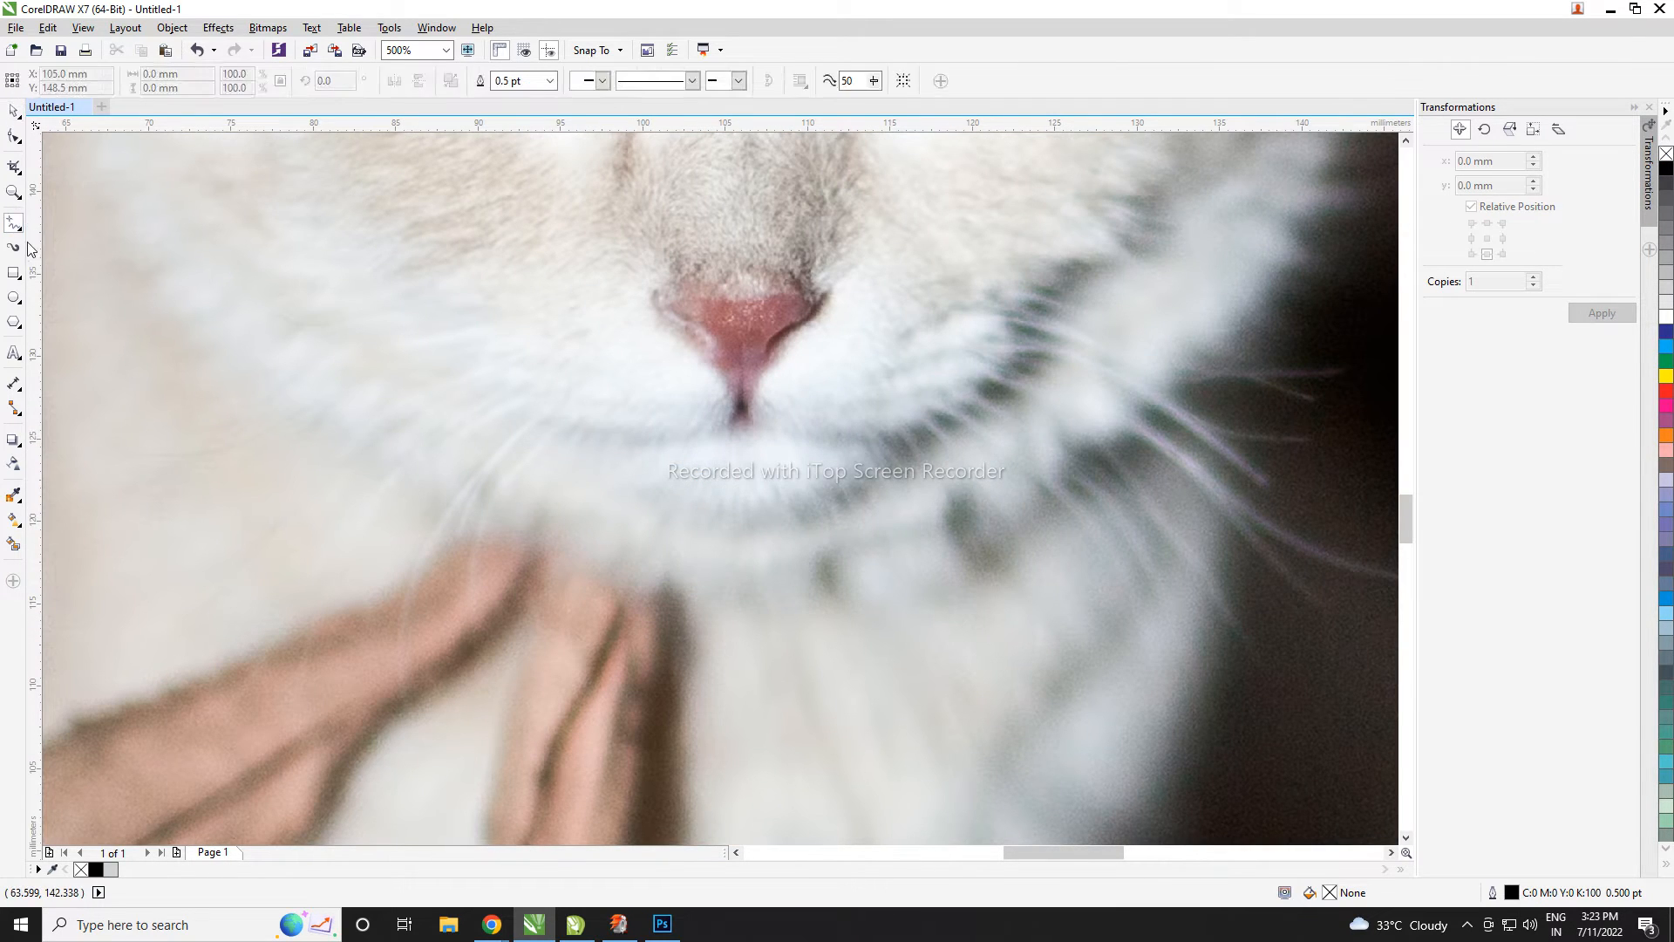
click(486, 395)
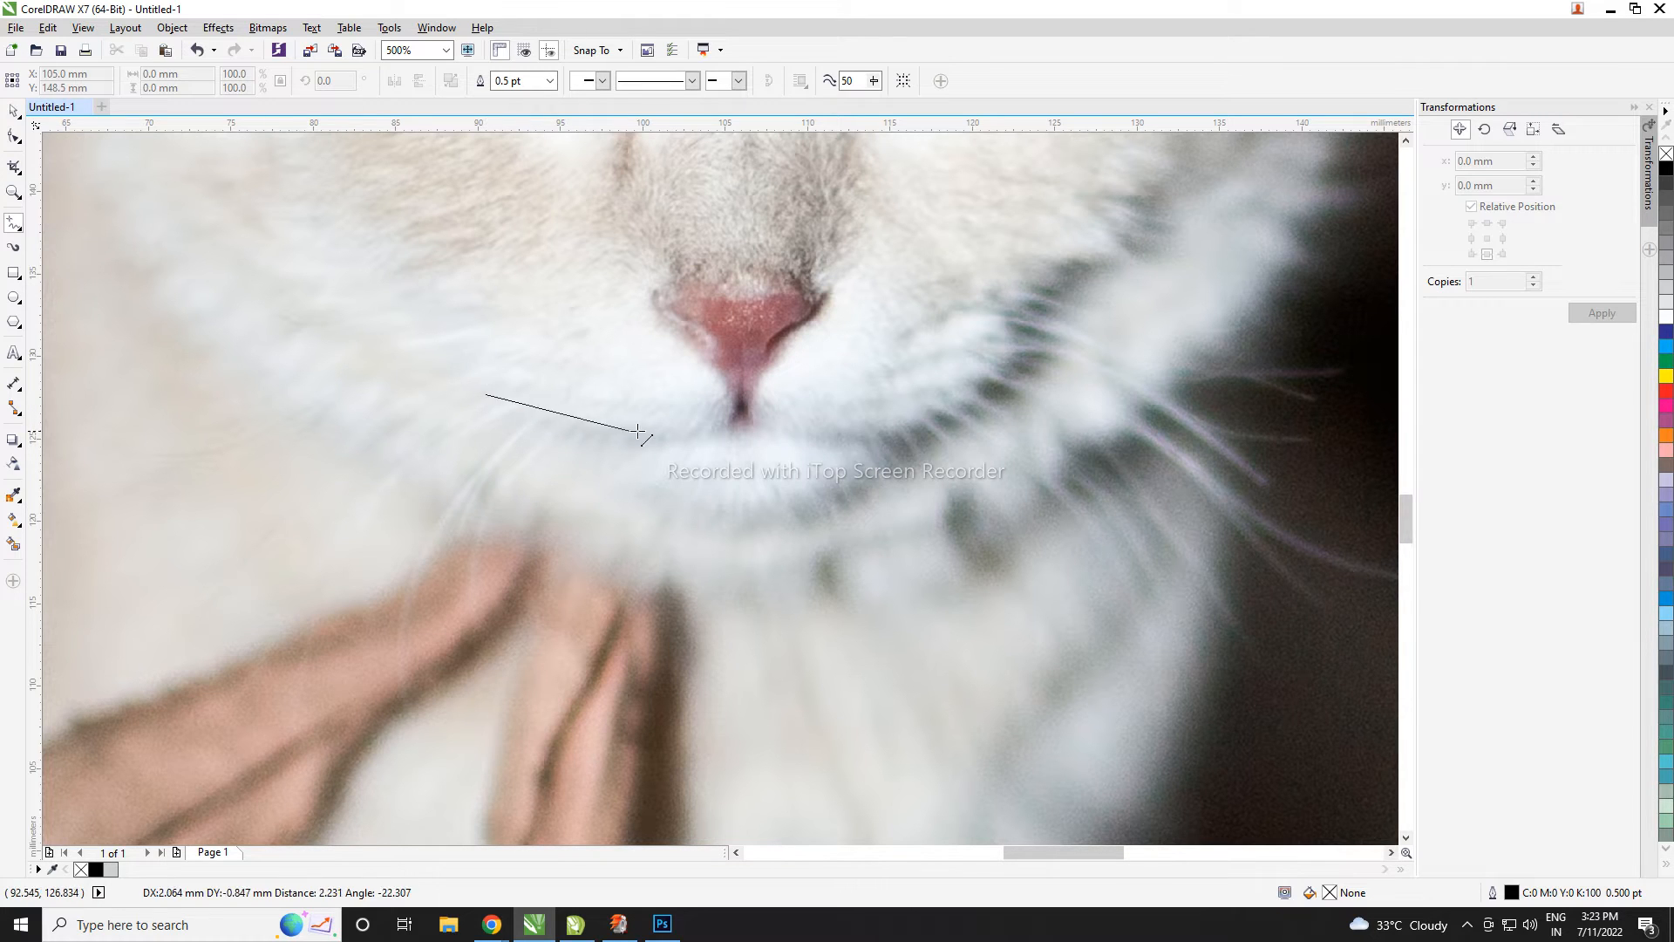
double_click(741, 416)
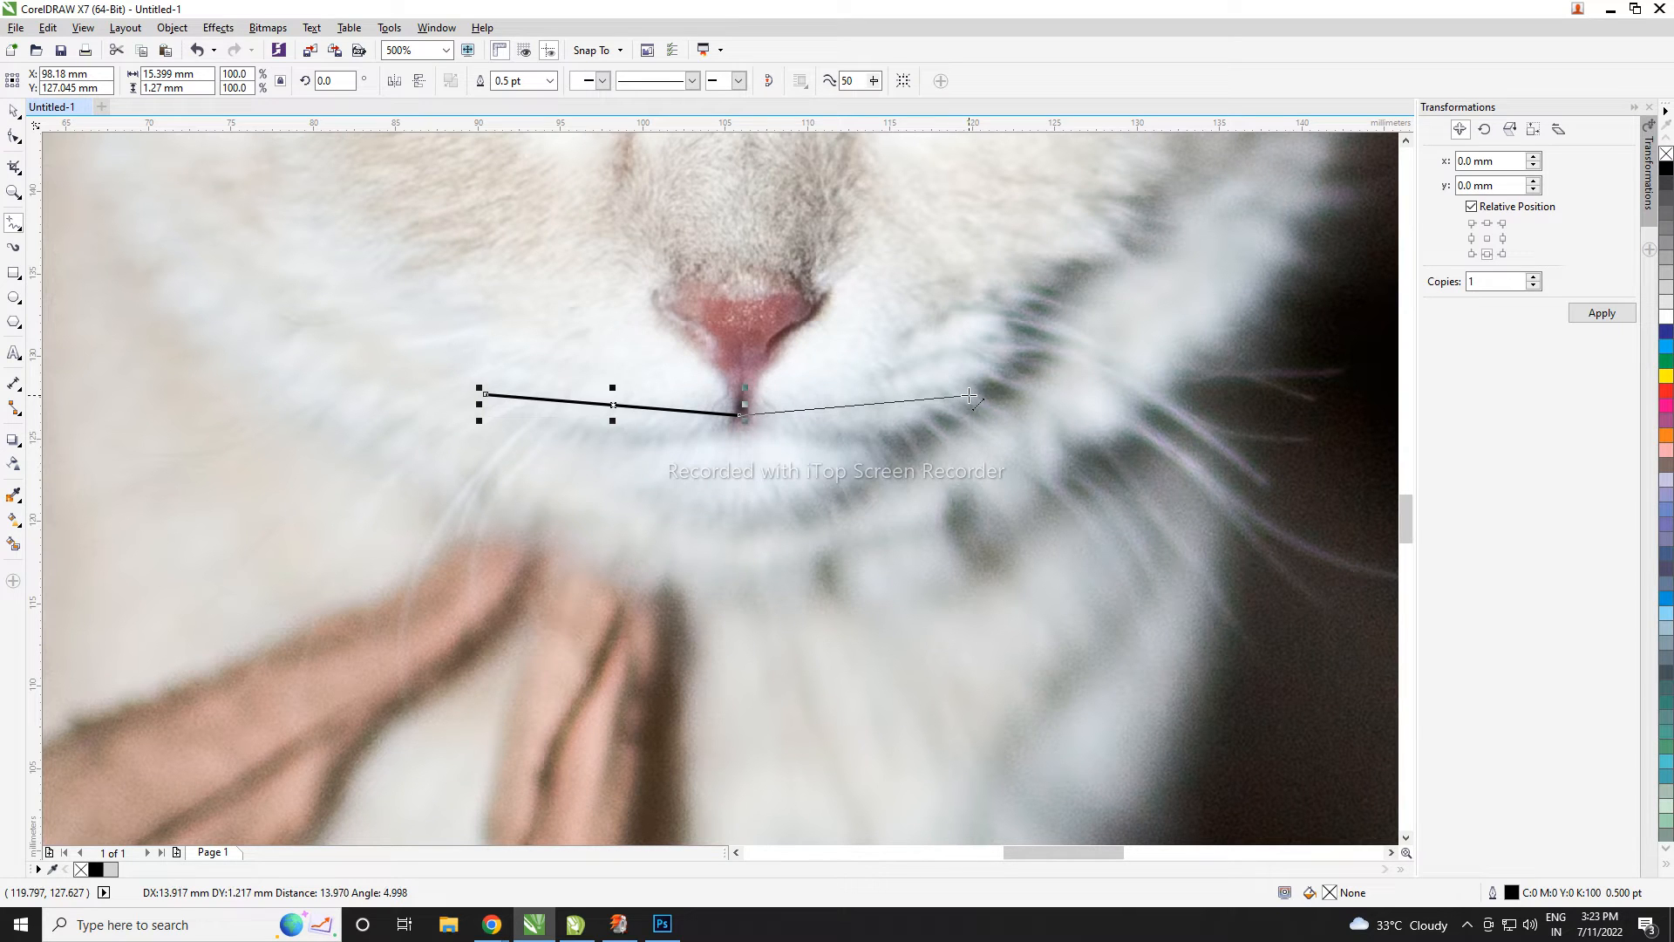
double_click(970, 397)
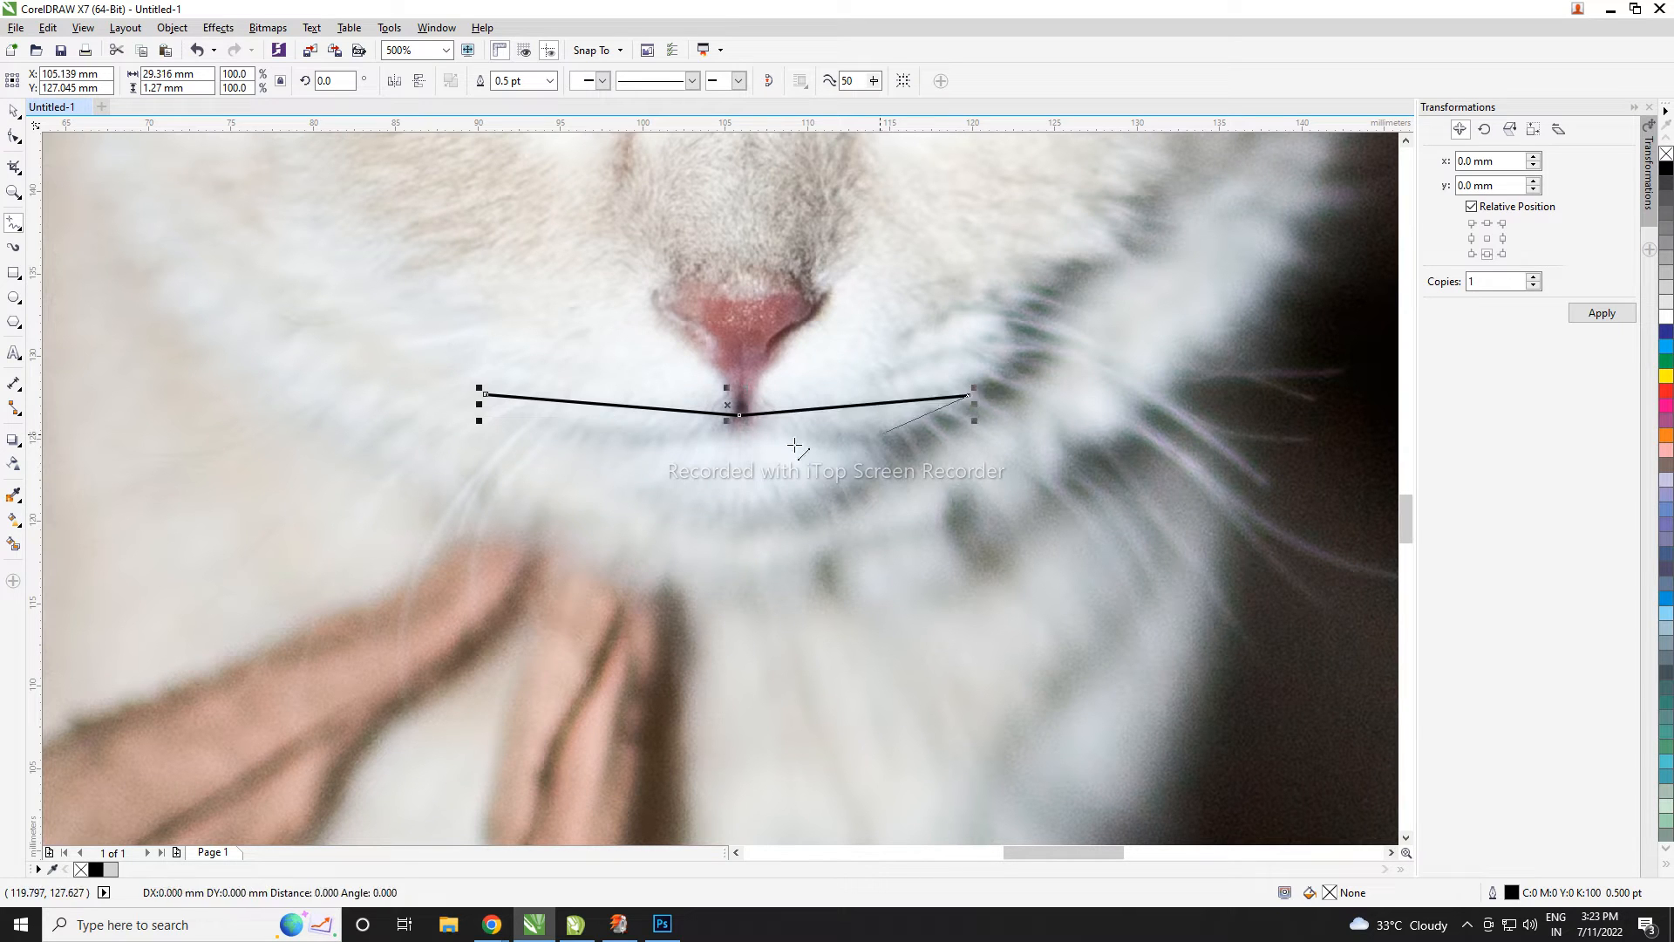
double_click(740, 429)
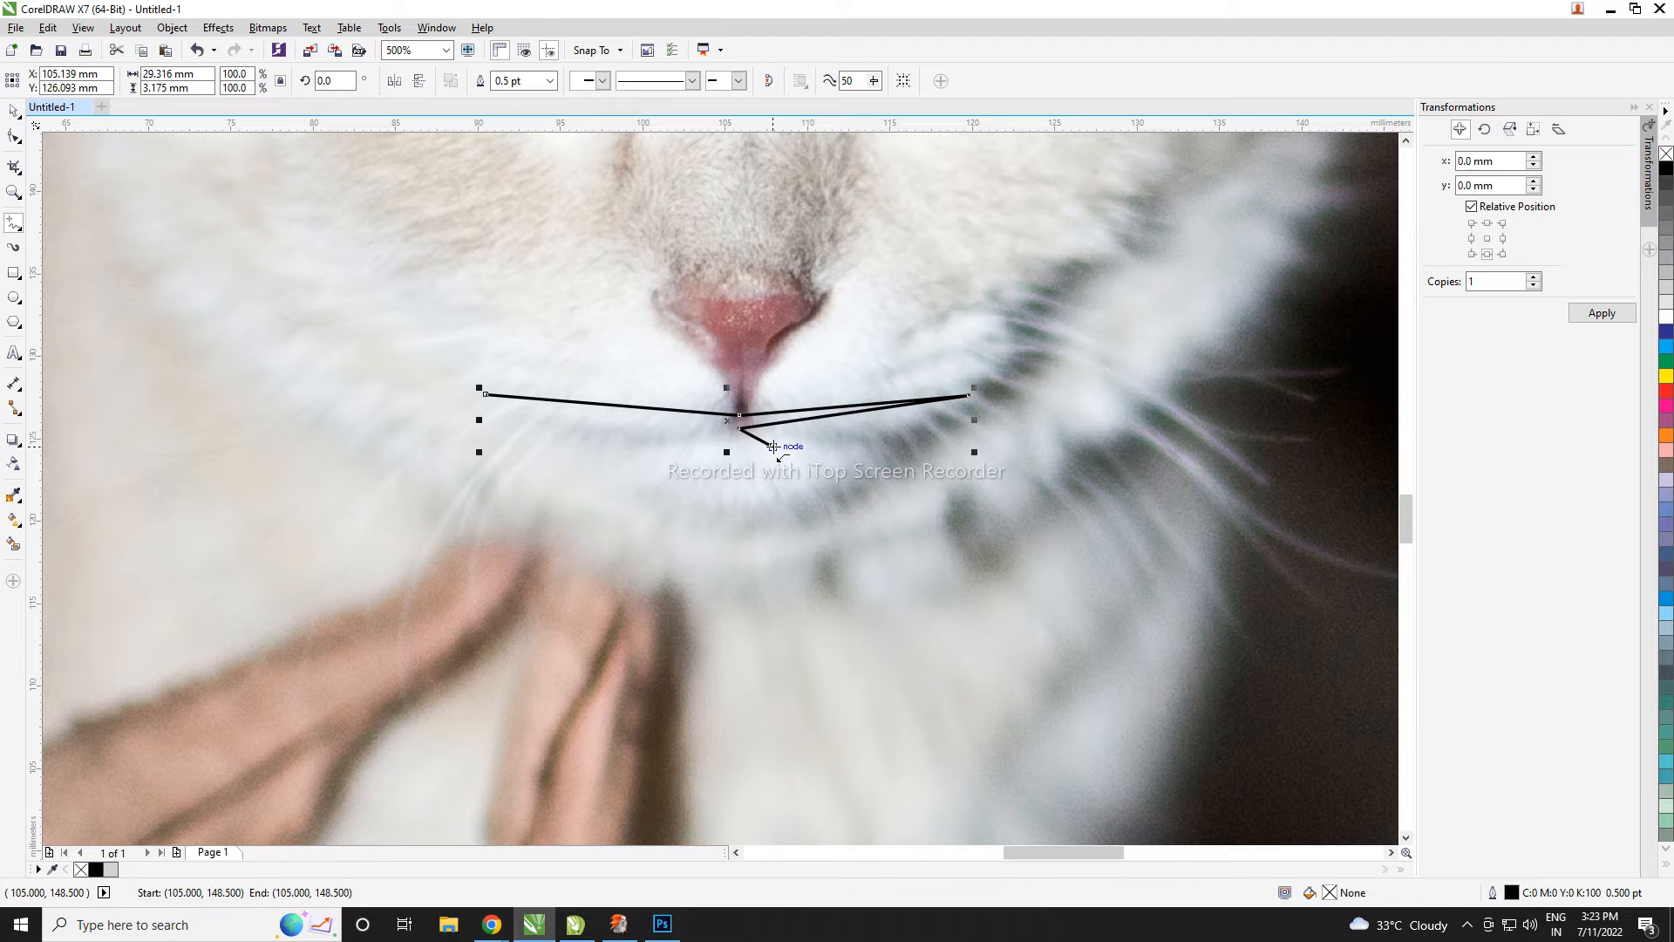
key(Escape)
key(ctrl+z)
key(ctrl+z)
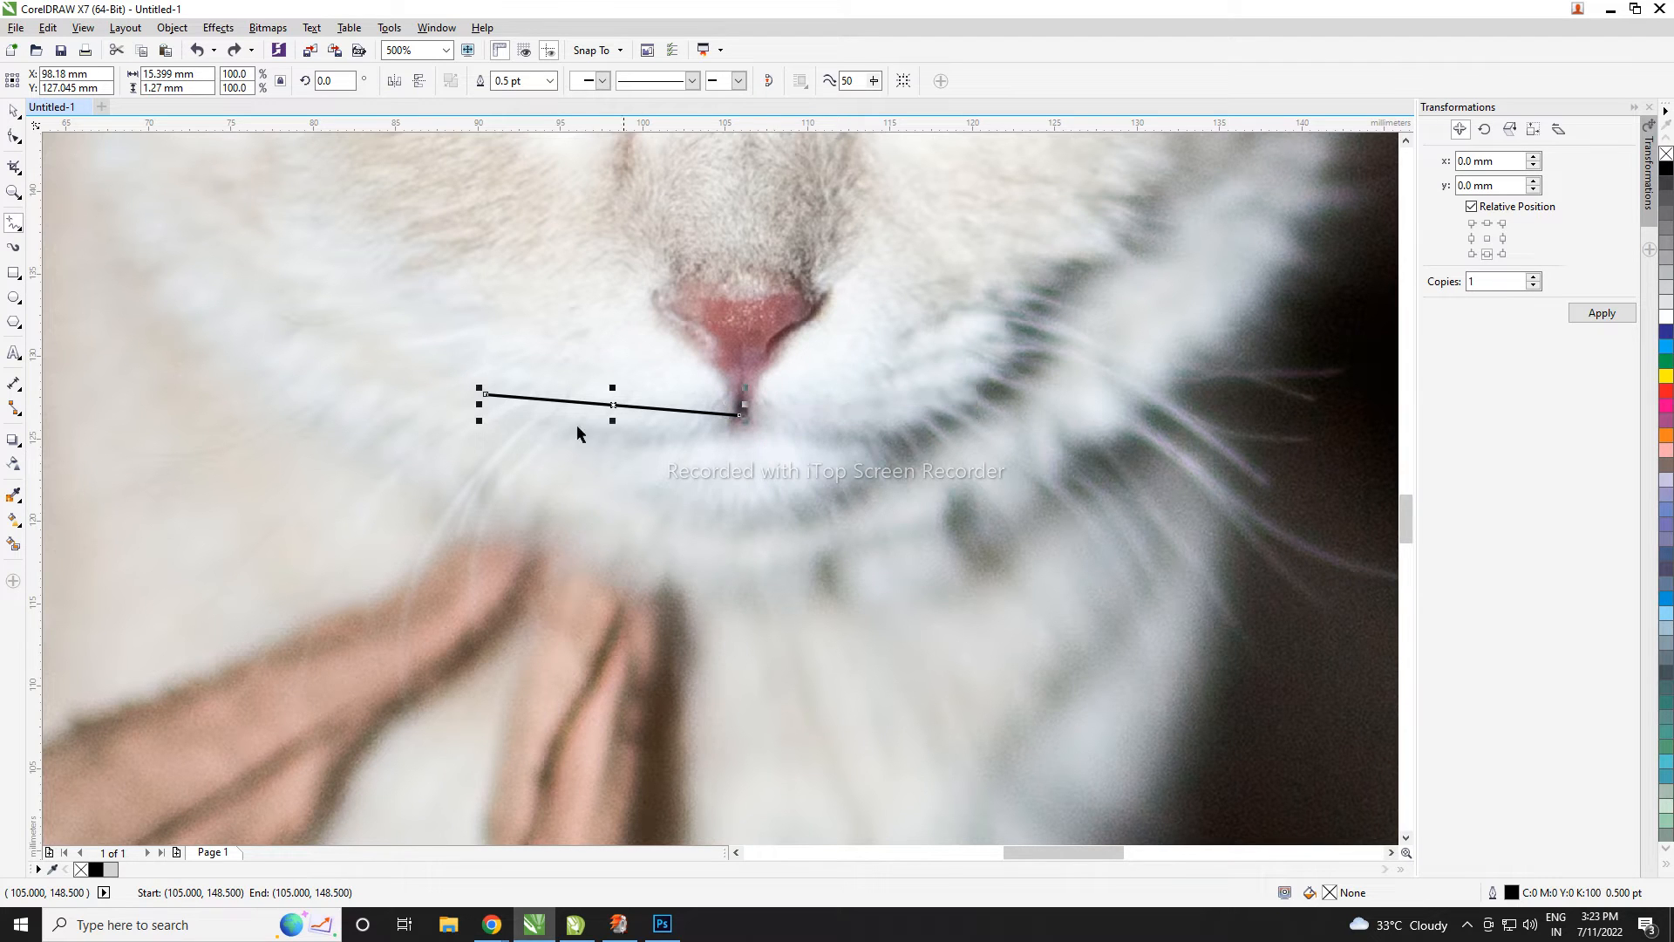
- Create a horizontally mirrored copy of the mouth line on the other side of the mouth's centre
key(space)
drag(480, 408, 994, 404)
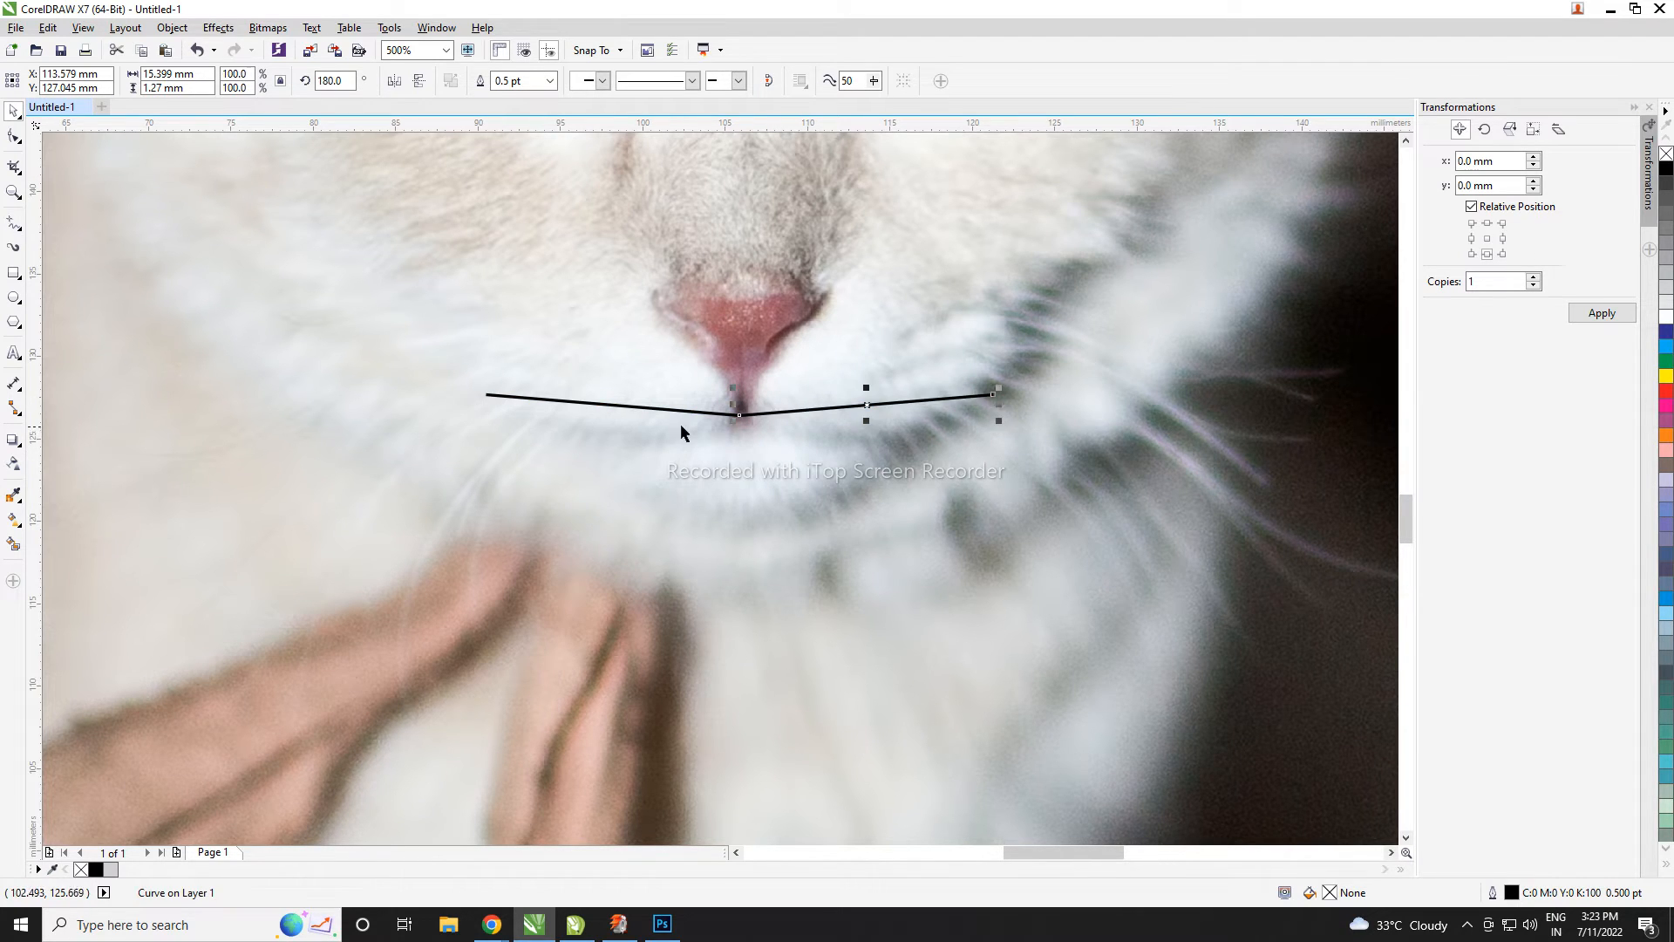
- Select both mouth lines and move their inner end nodes slightly lower at the mouth's centre below the nose
shift+click(682, 417)
click(13, 137)
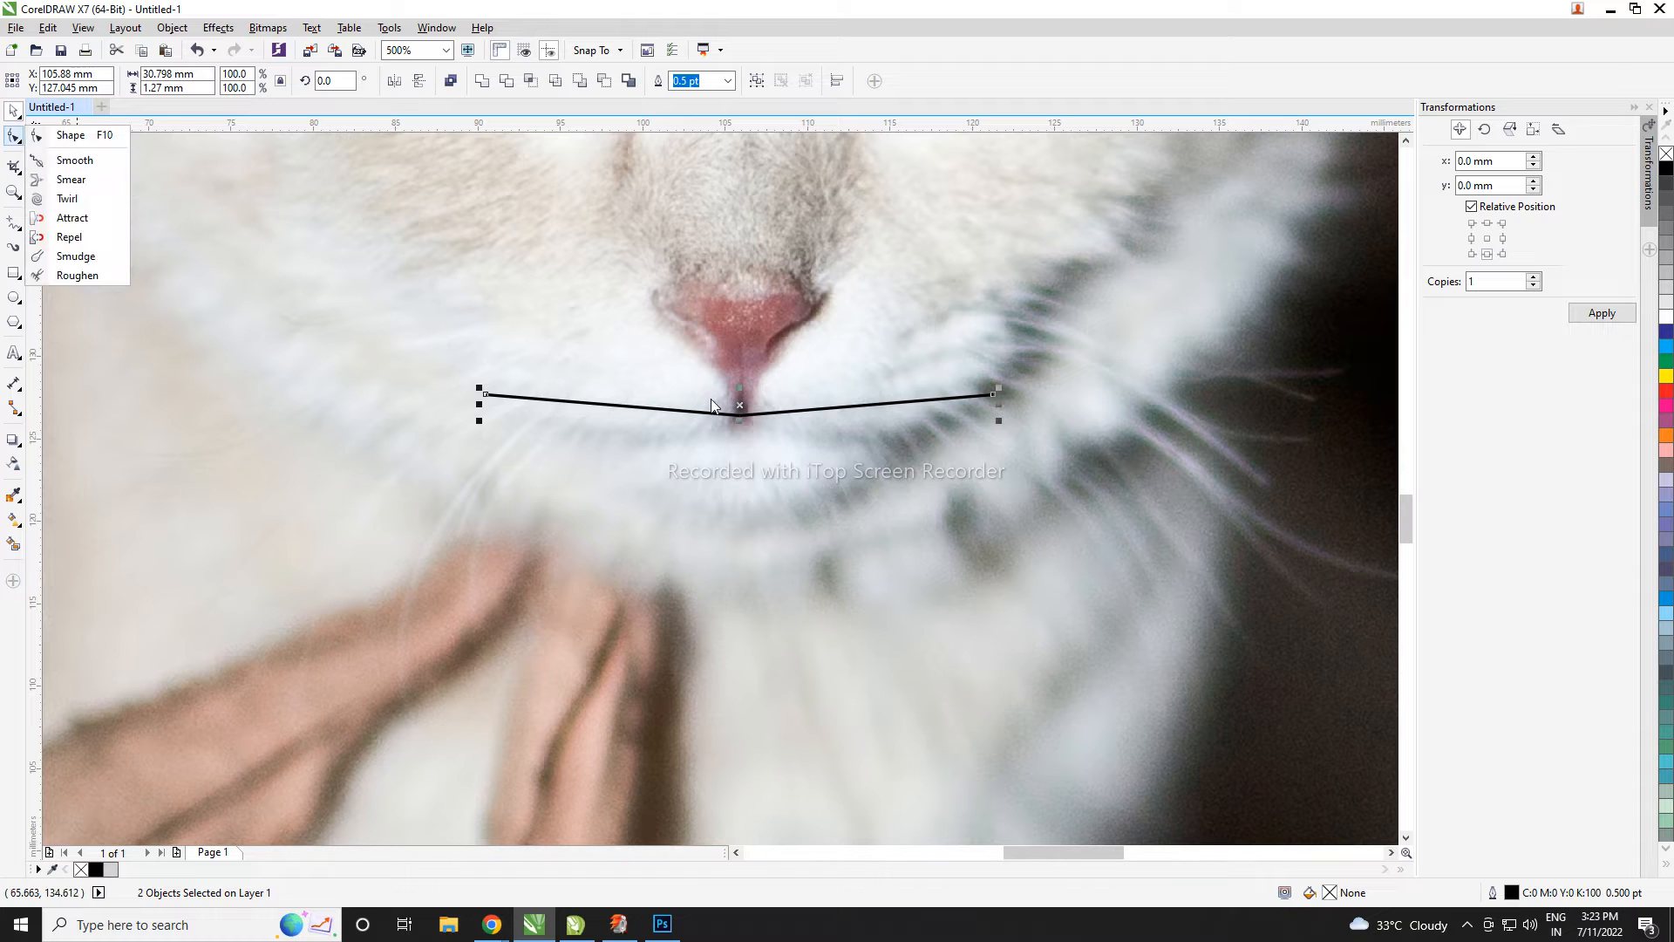
click(740, 420)
scroll(743, 415, up, 1)
click(765, 415)
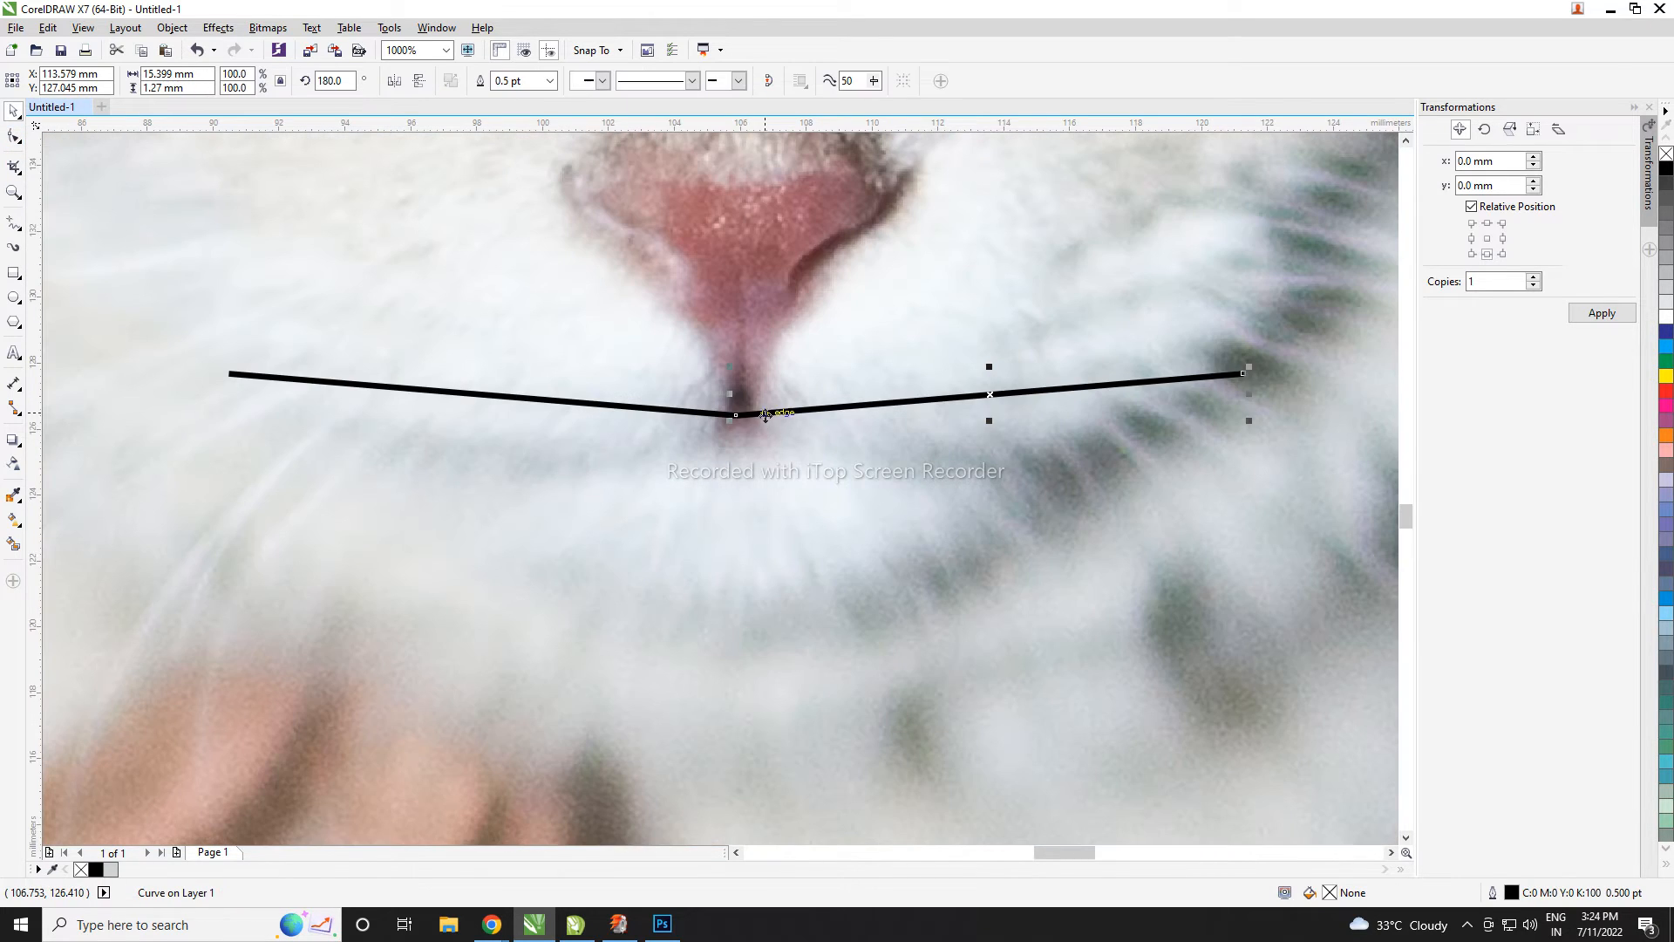
key(F10)
shift+click(702, 417)
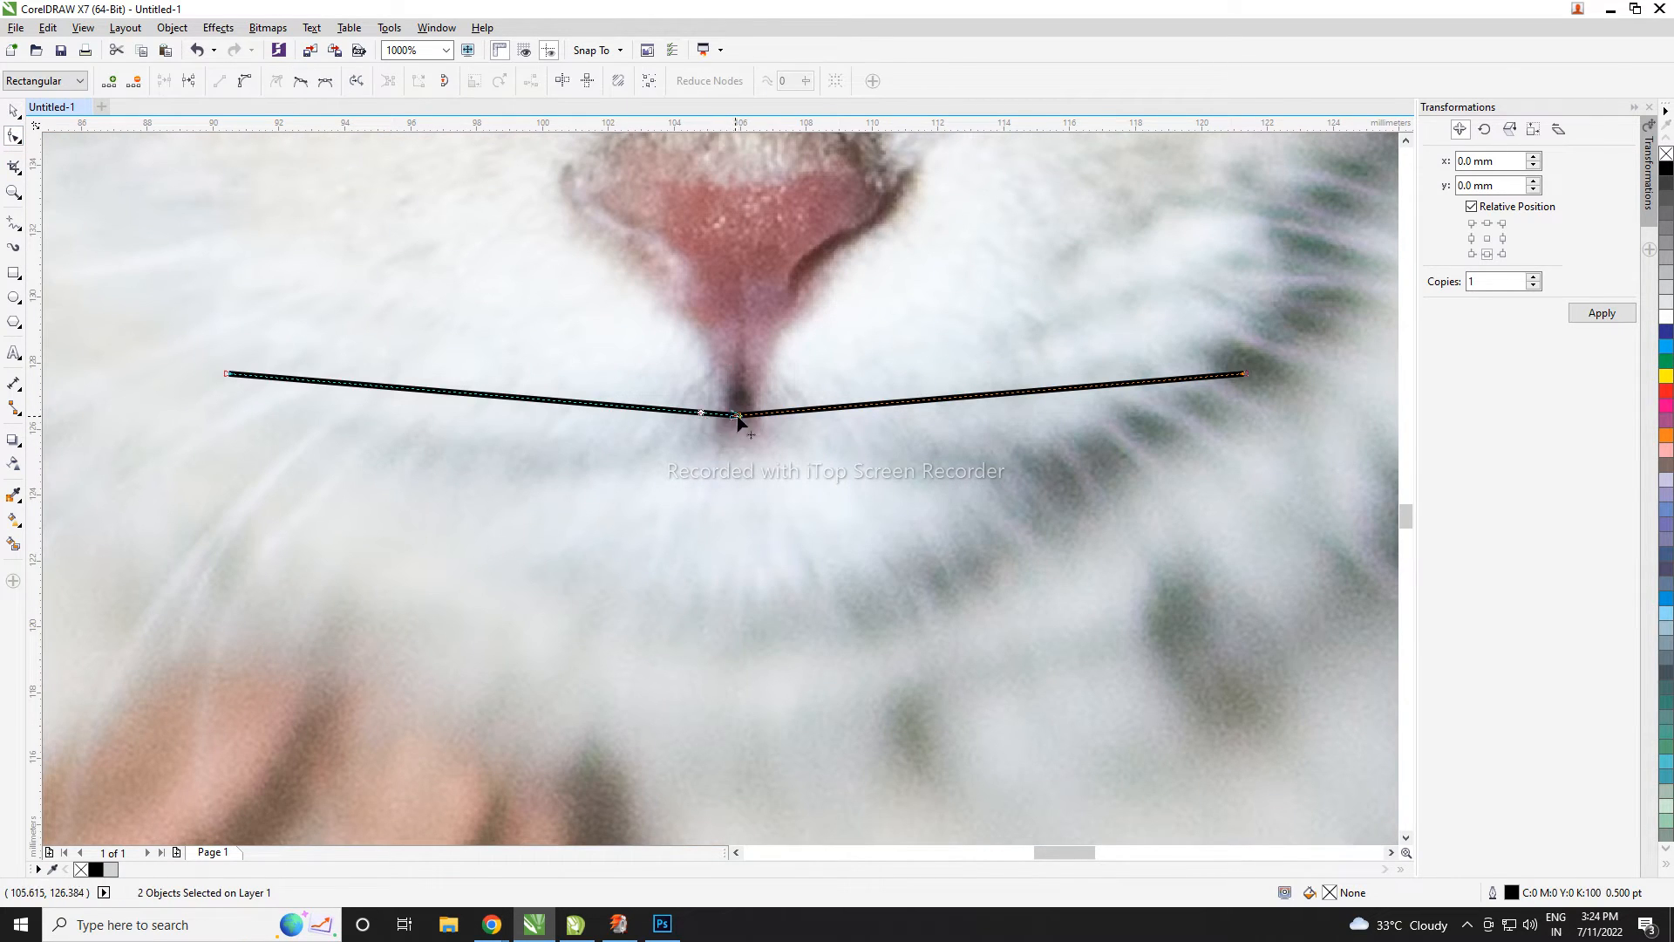
mouse_move(747, 434)
mouse_down()
mouse_move(775, 471)
mouse_move(787, 457)
mouse_move(768, 458)
mouse_up()
scroll(701, 371, up, 2)
scroll(740, 401, down, 3)
scroll(698, 327, up, 2)
key(space)
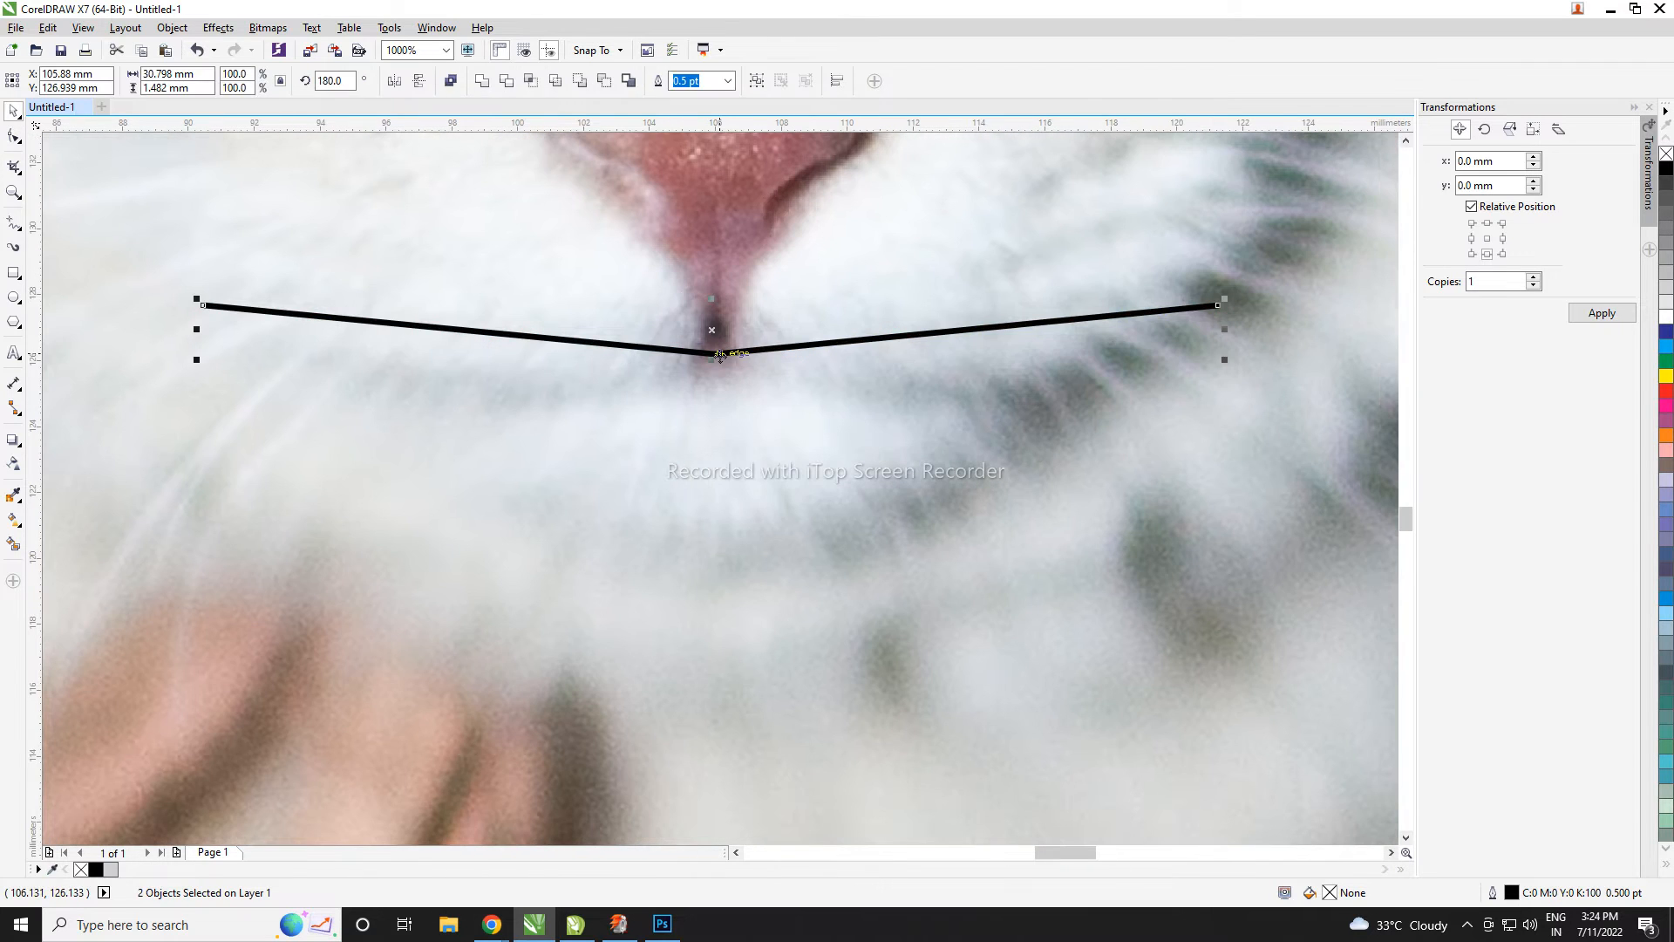
- Try to weld the two mouth lines into one object
drag(719, 353, 721, 353)
click(758, 389)
click(743, 353)
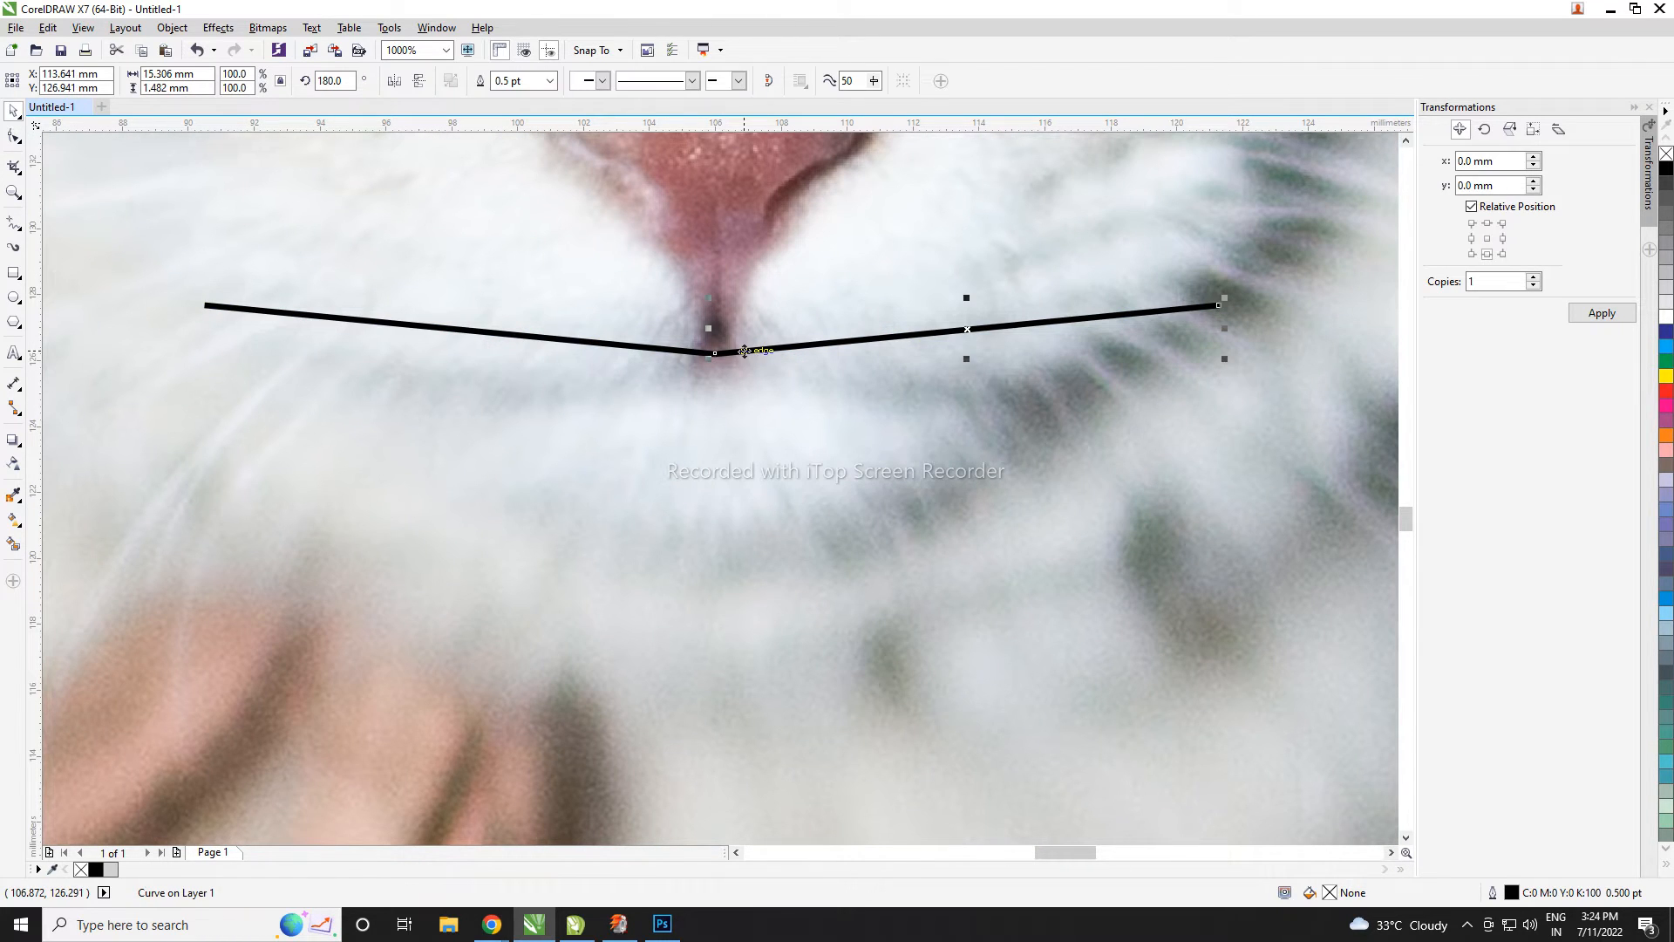
key(ctrl+z)
scroll(711, 352, up, 1)
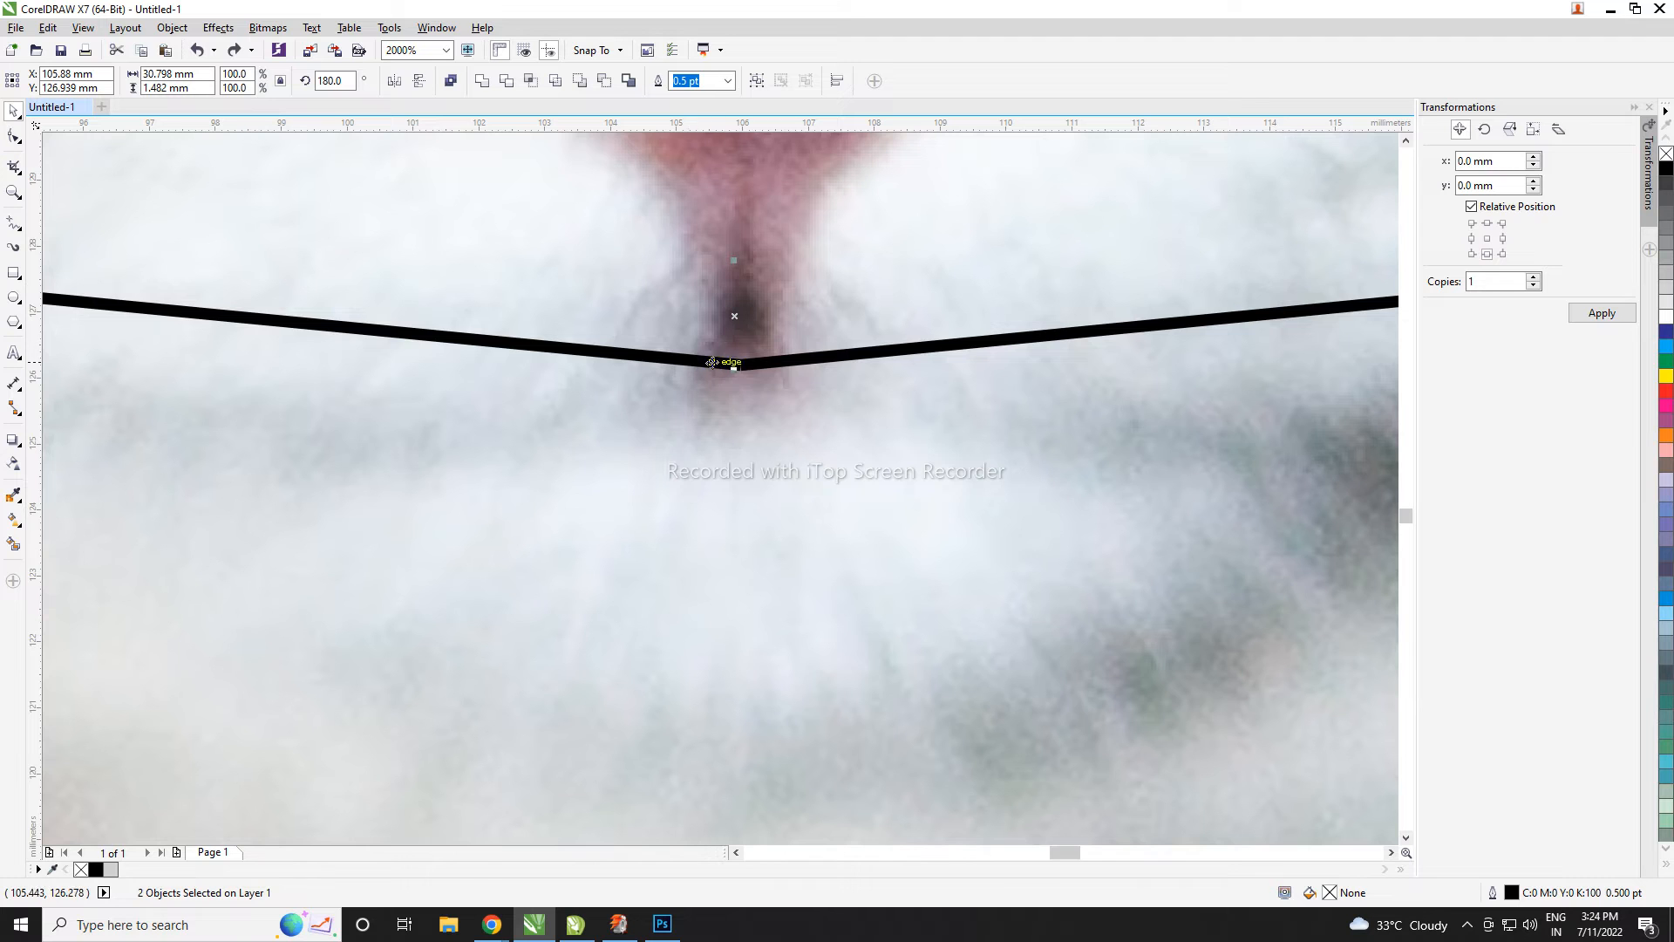
click(482, 81)
scroll(654, 381, down, 1)
key(ctrl+z)
scroll(678, 349, up, 1)
click(724, 446)
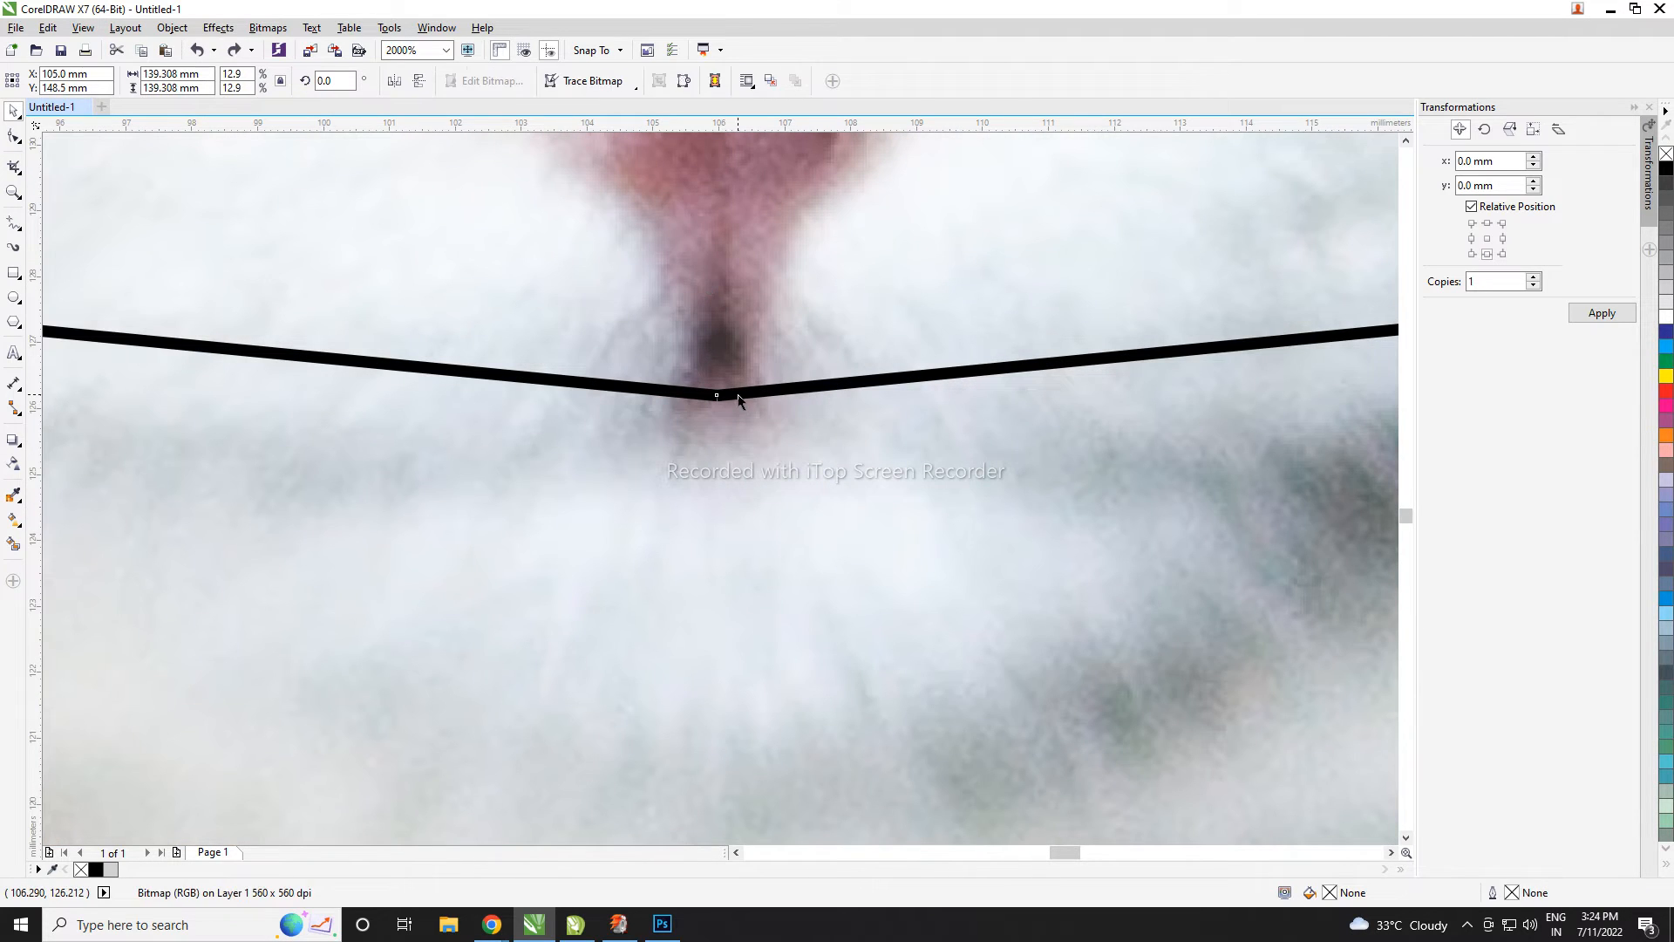
- Align the inner end nodes of the two mouth lines with each other at the mouth's centre
click(738, 394)
click(13, 136)
scroll(641, 438, up, 1)
shift+click(711, 353)
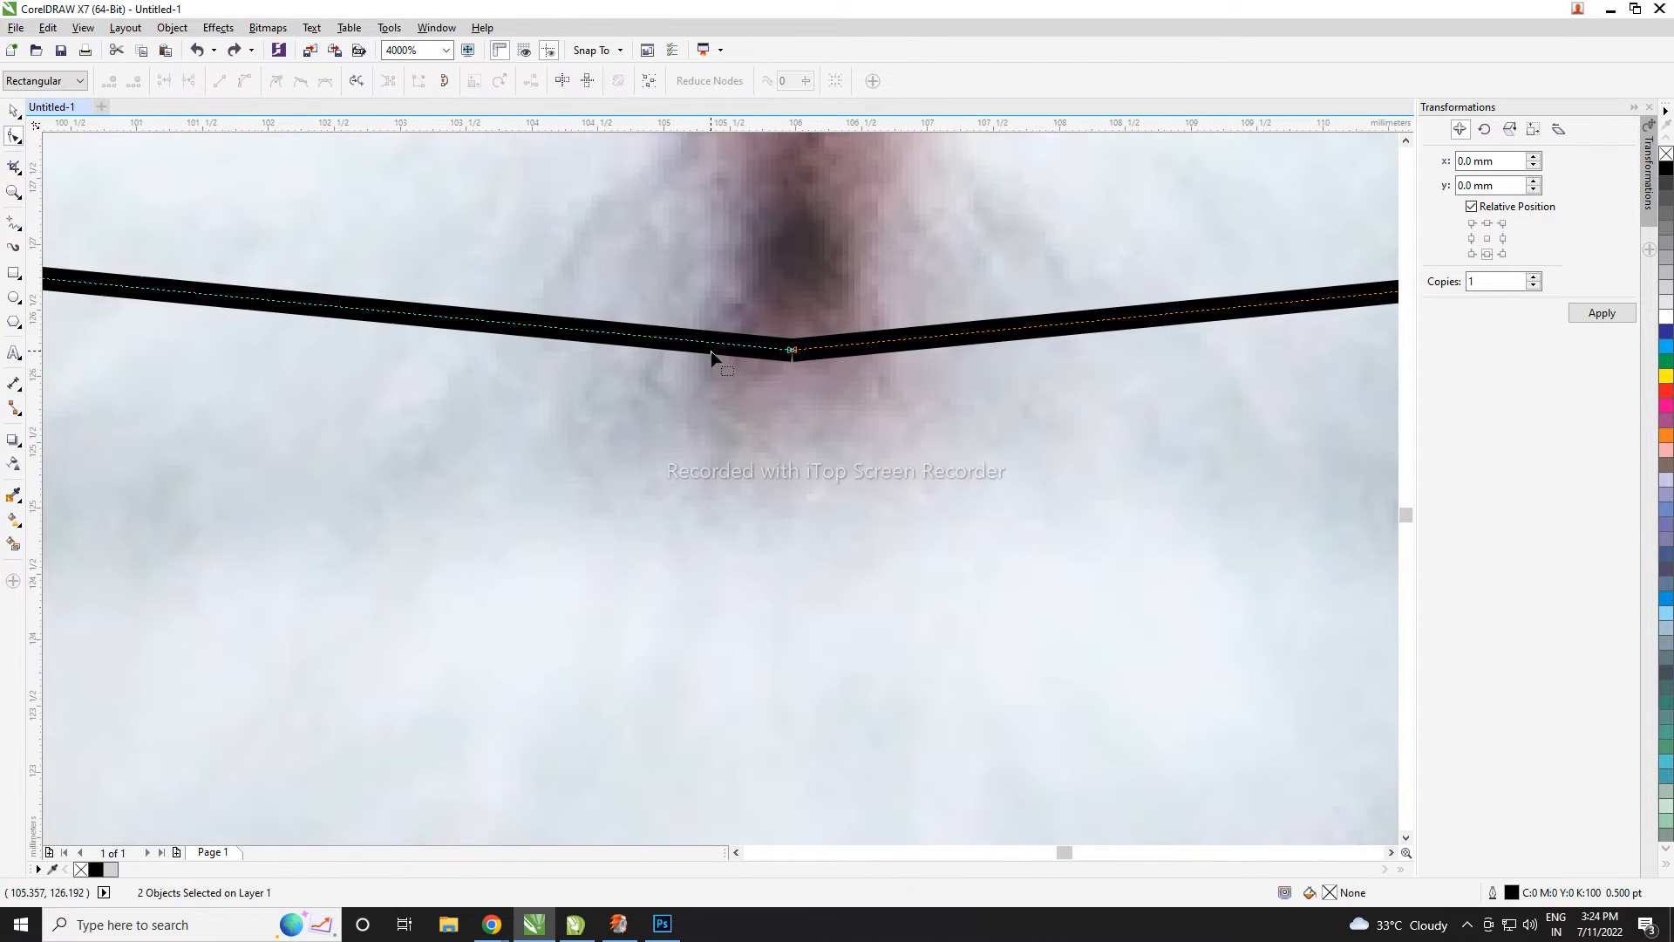
drag(809, 354, 797, 353)
scroll(783, 352, up, 3)
scroll(804, 357, up, 3)
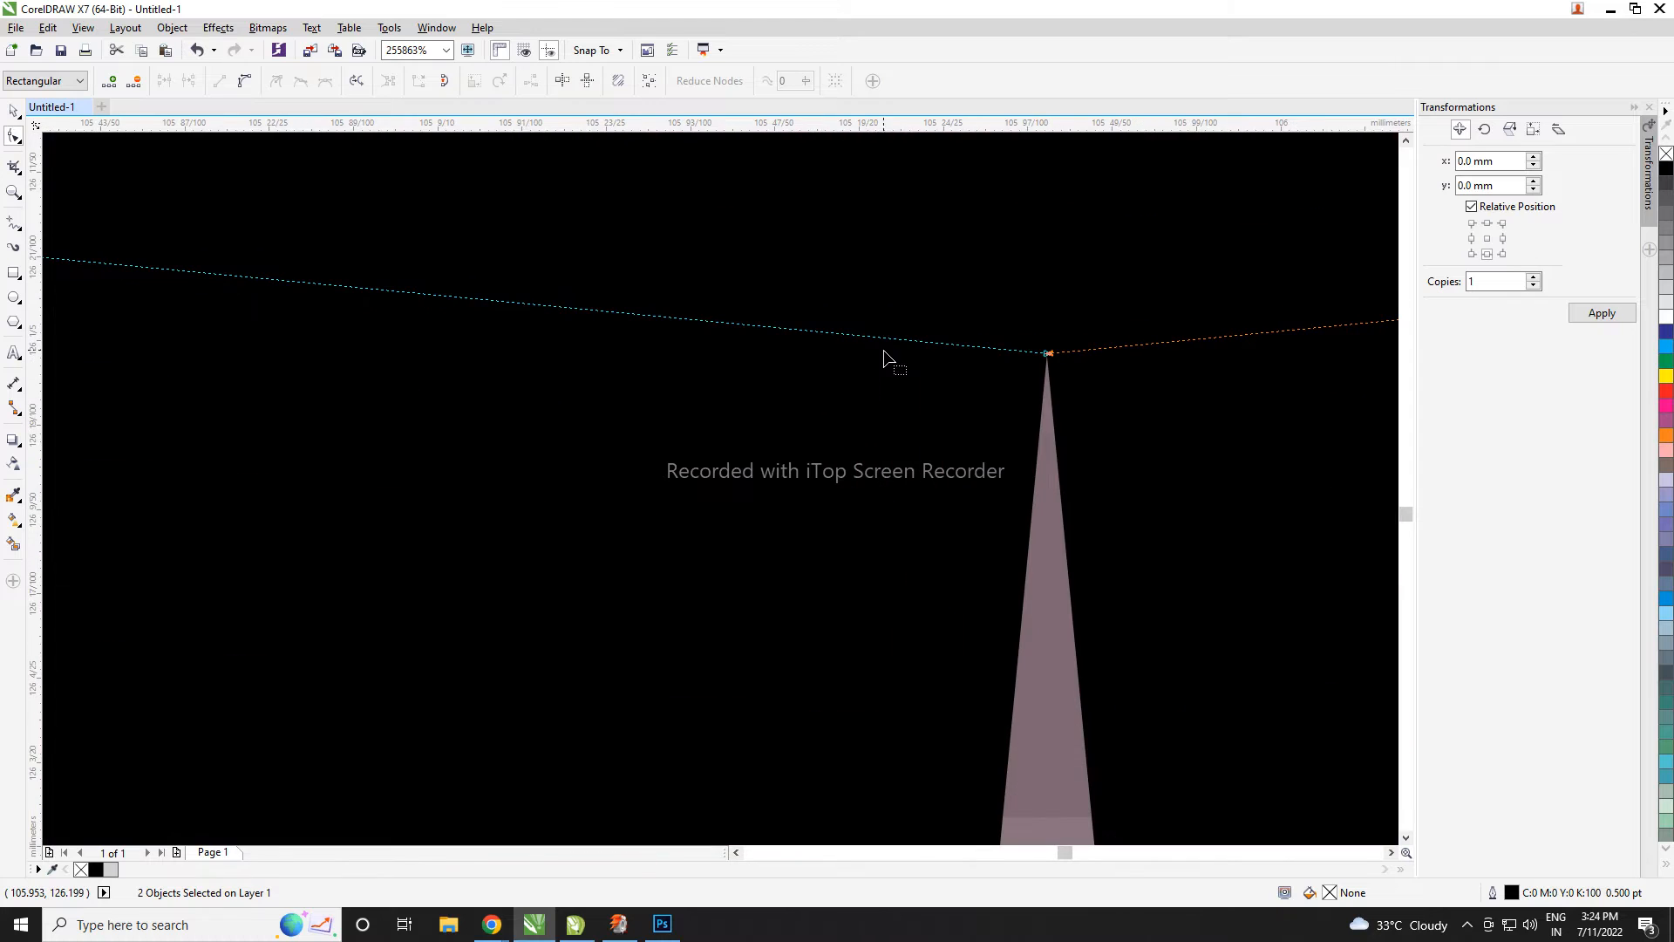
mouse_move(1049, 354)
mouse_down()
mouse_move(1070, 377)
mouse_move(1049, 353)
mouse_up()
scroll(552, 313, down, 3)
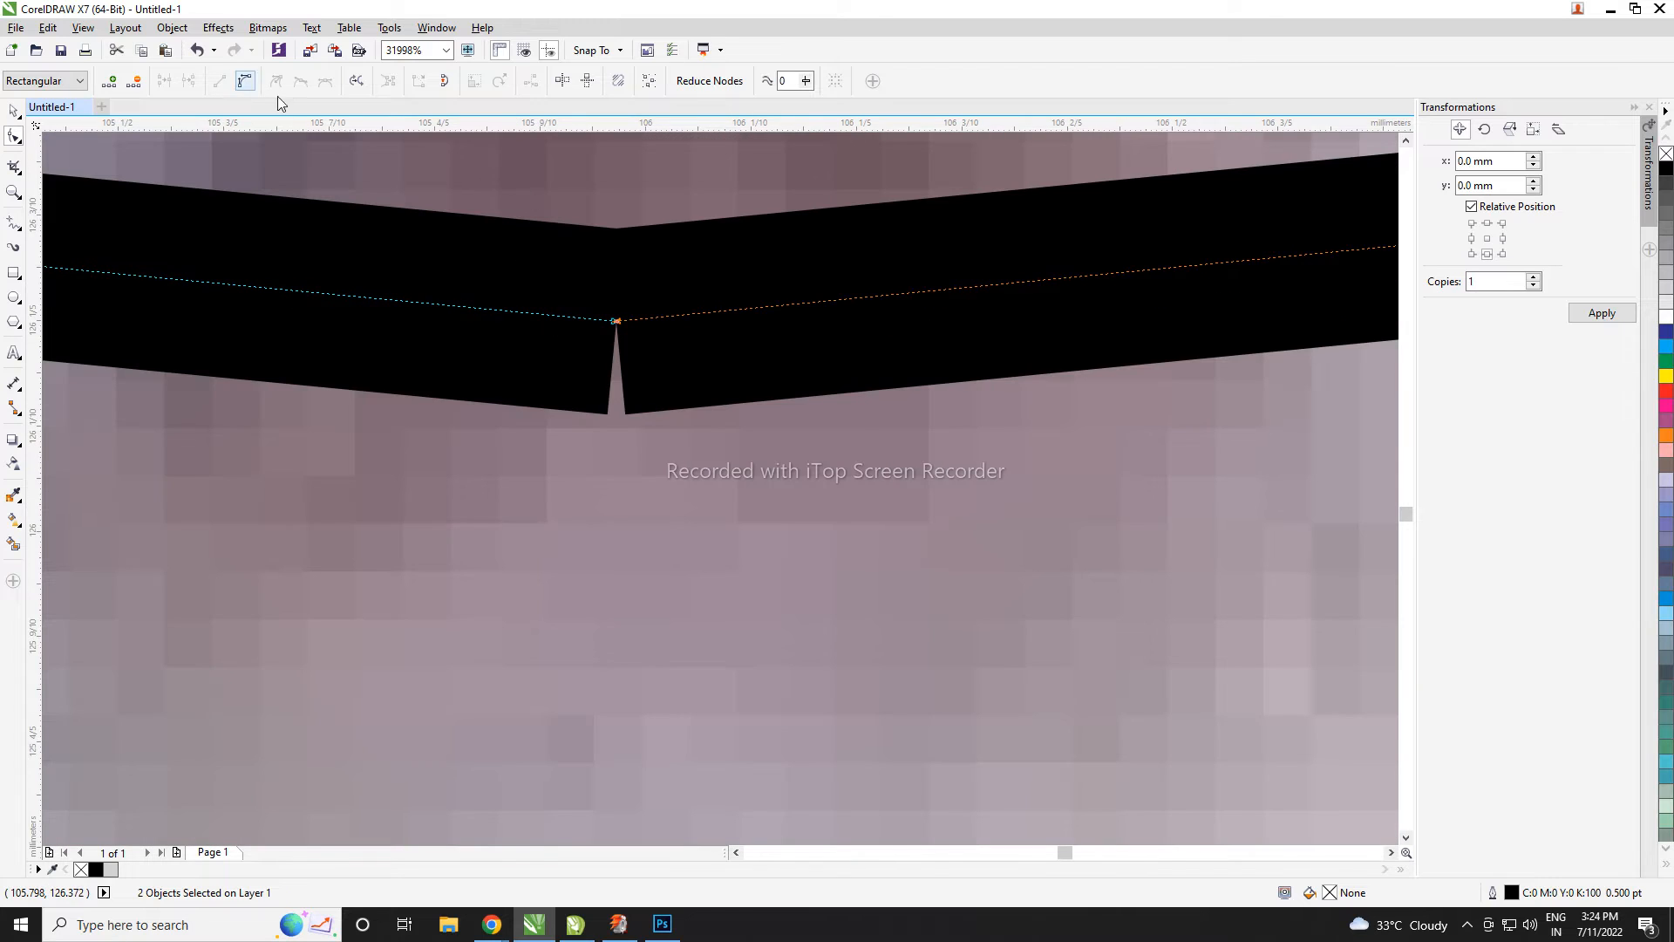
- Try to join the two overlapping end nodes where the mouth lines meet
right_click(580, 309)
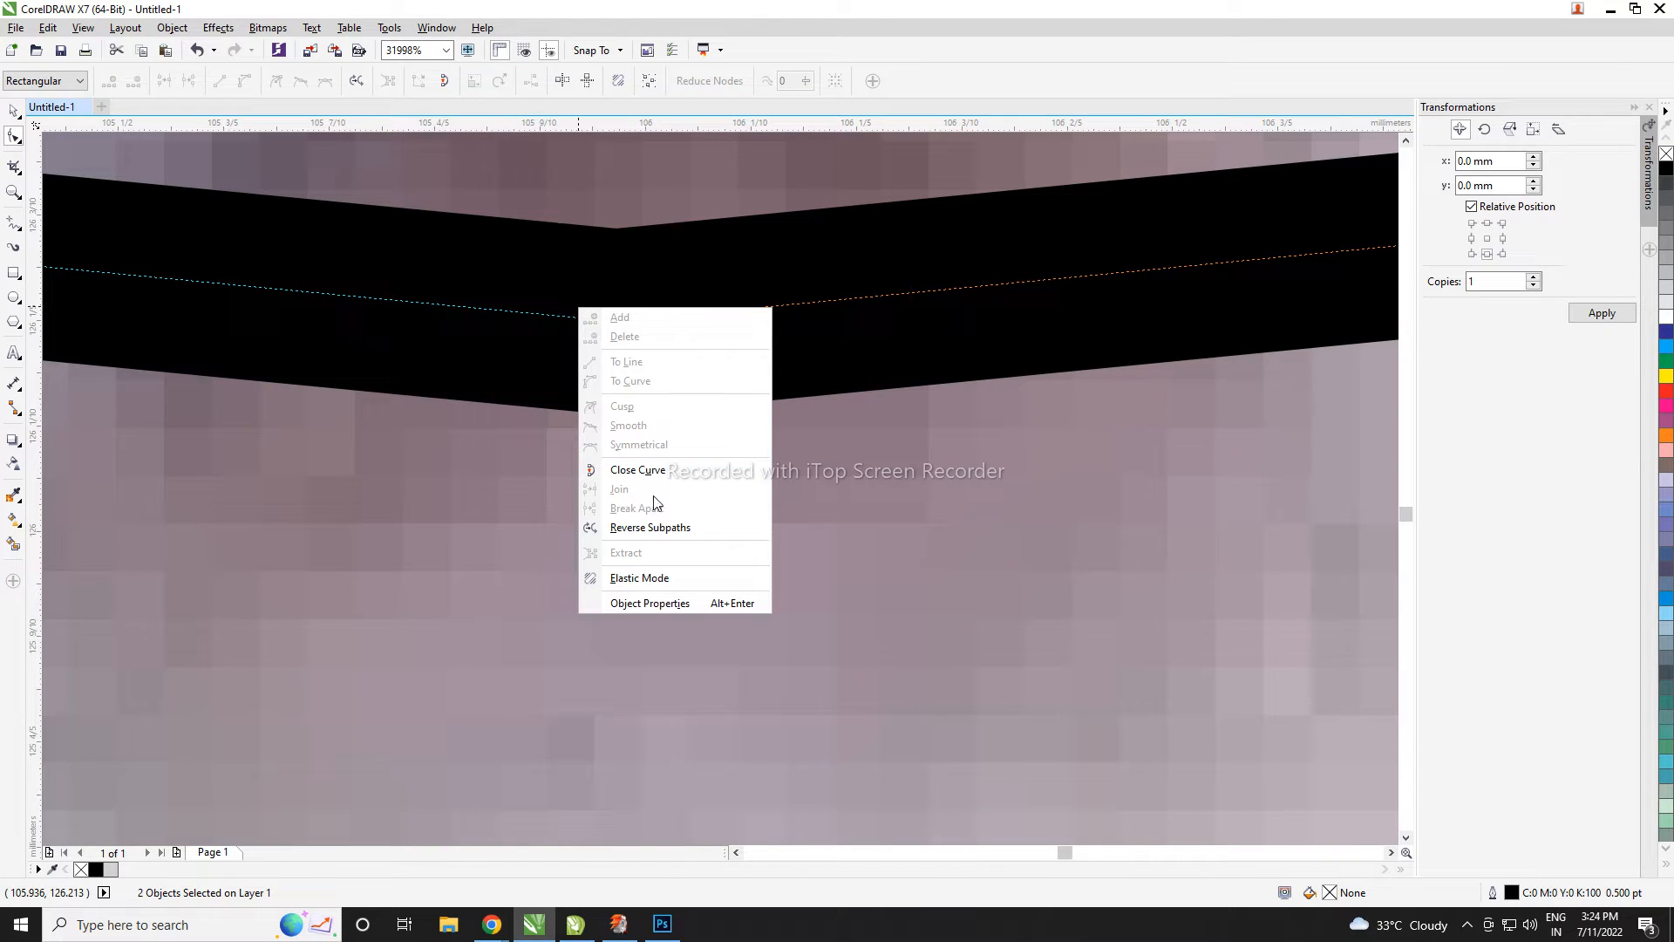
key(Escape)
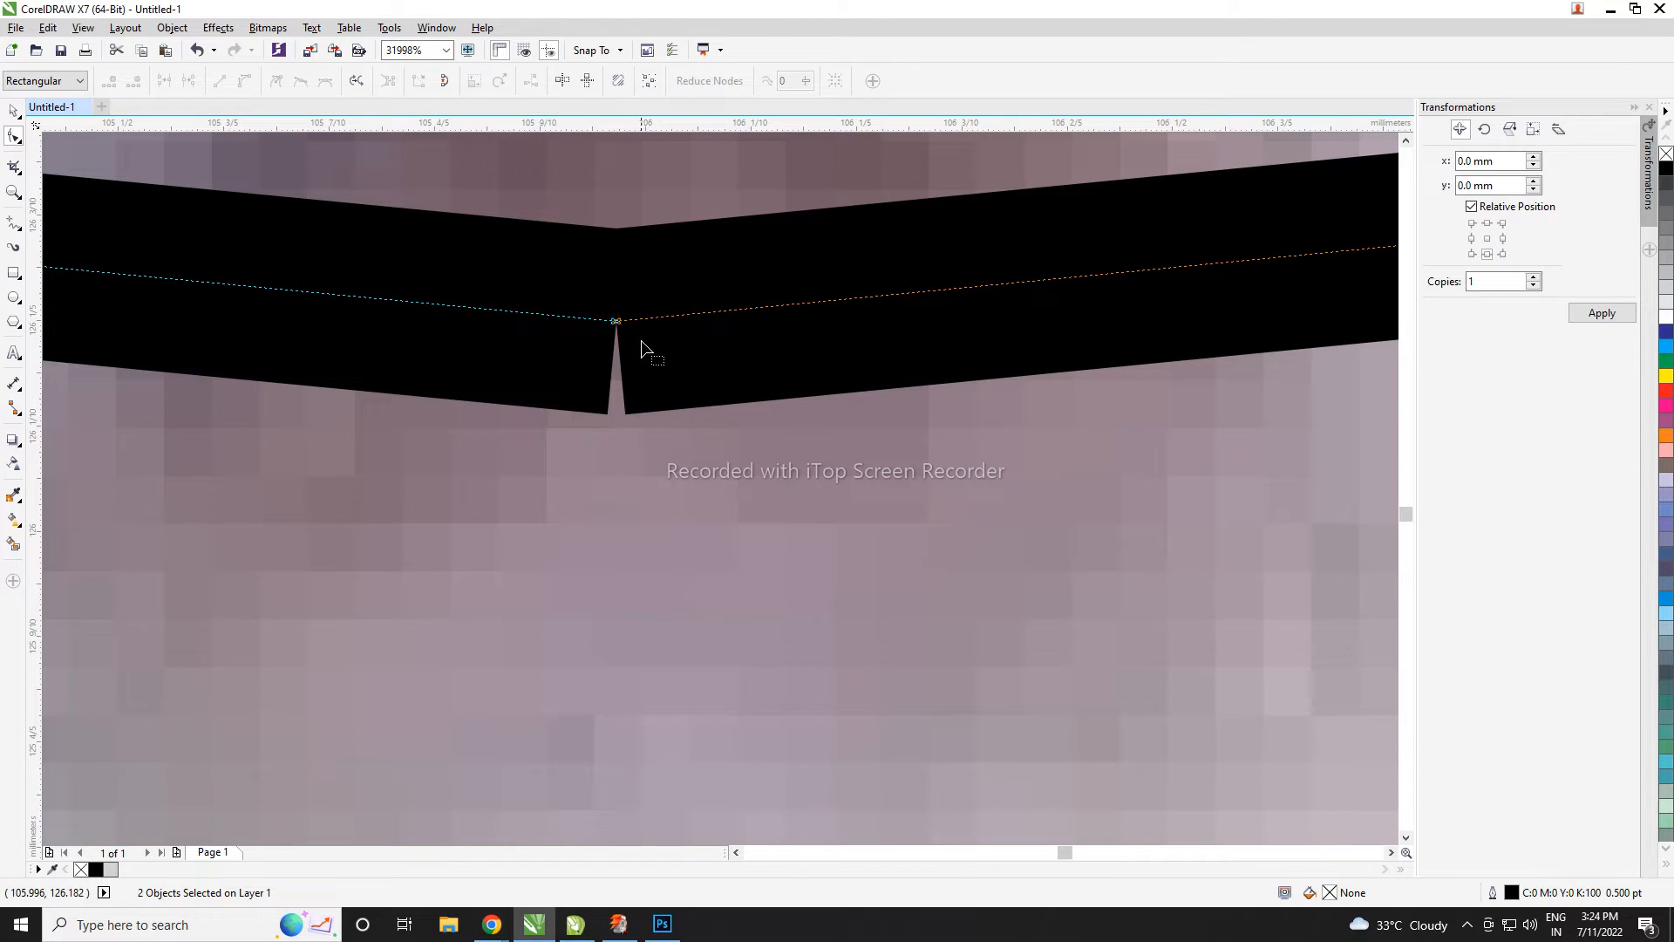
click(619, 322)
click(588, 320)
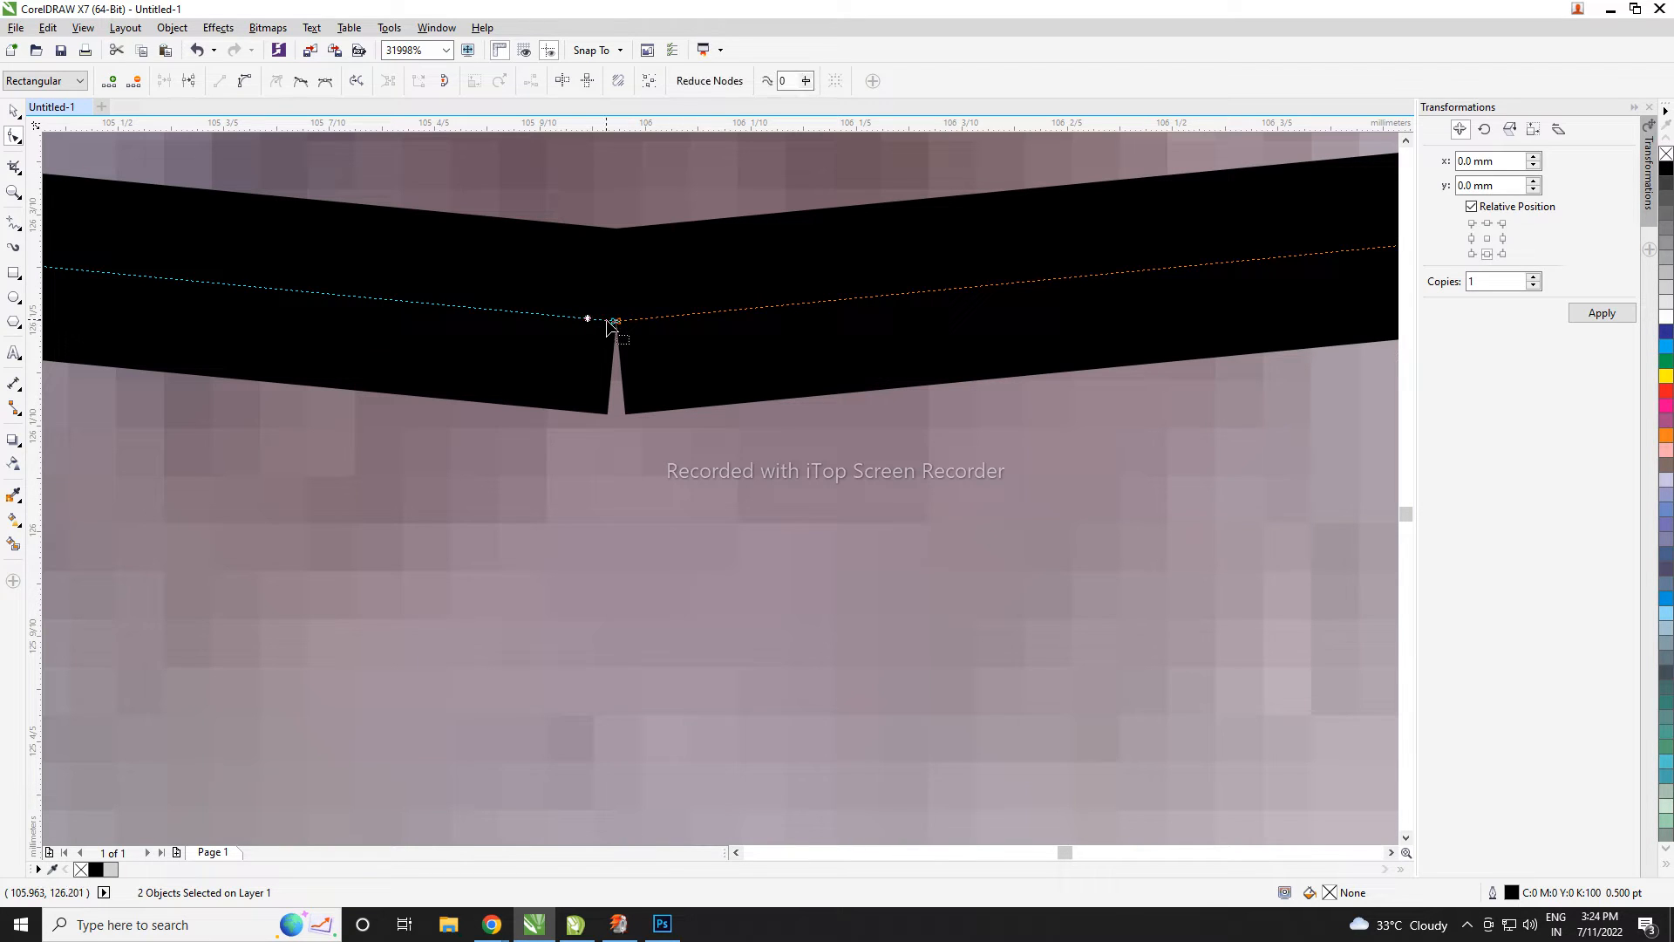
right_click(574, 323)
key(Escape)
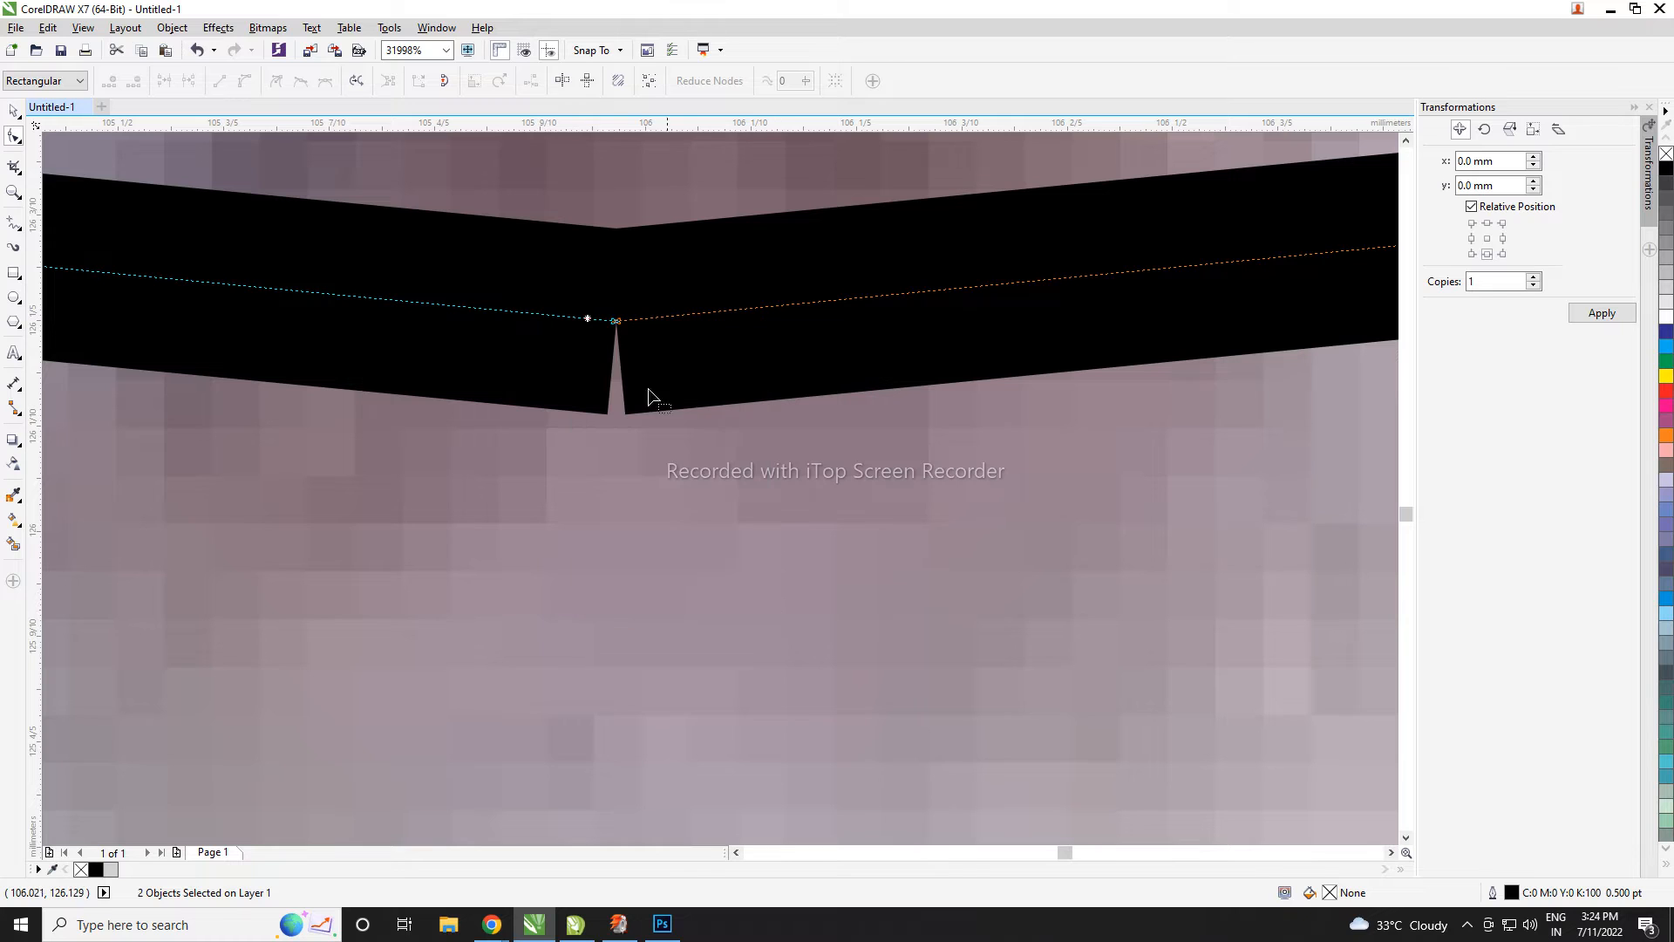
mouse_move(617, 321)
mouse_down()
mouse_move(654, 352)
mouse_move(615, 321)
mouse_up()
scroll(713, 356, down, 5)
key(space)
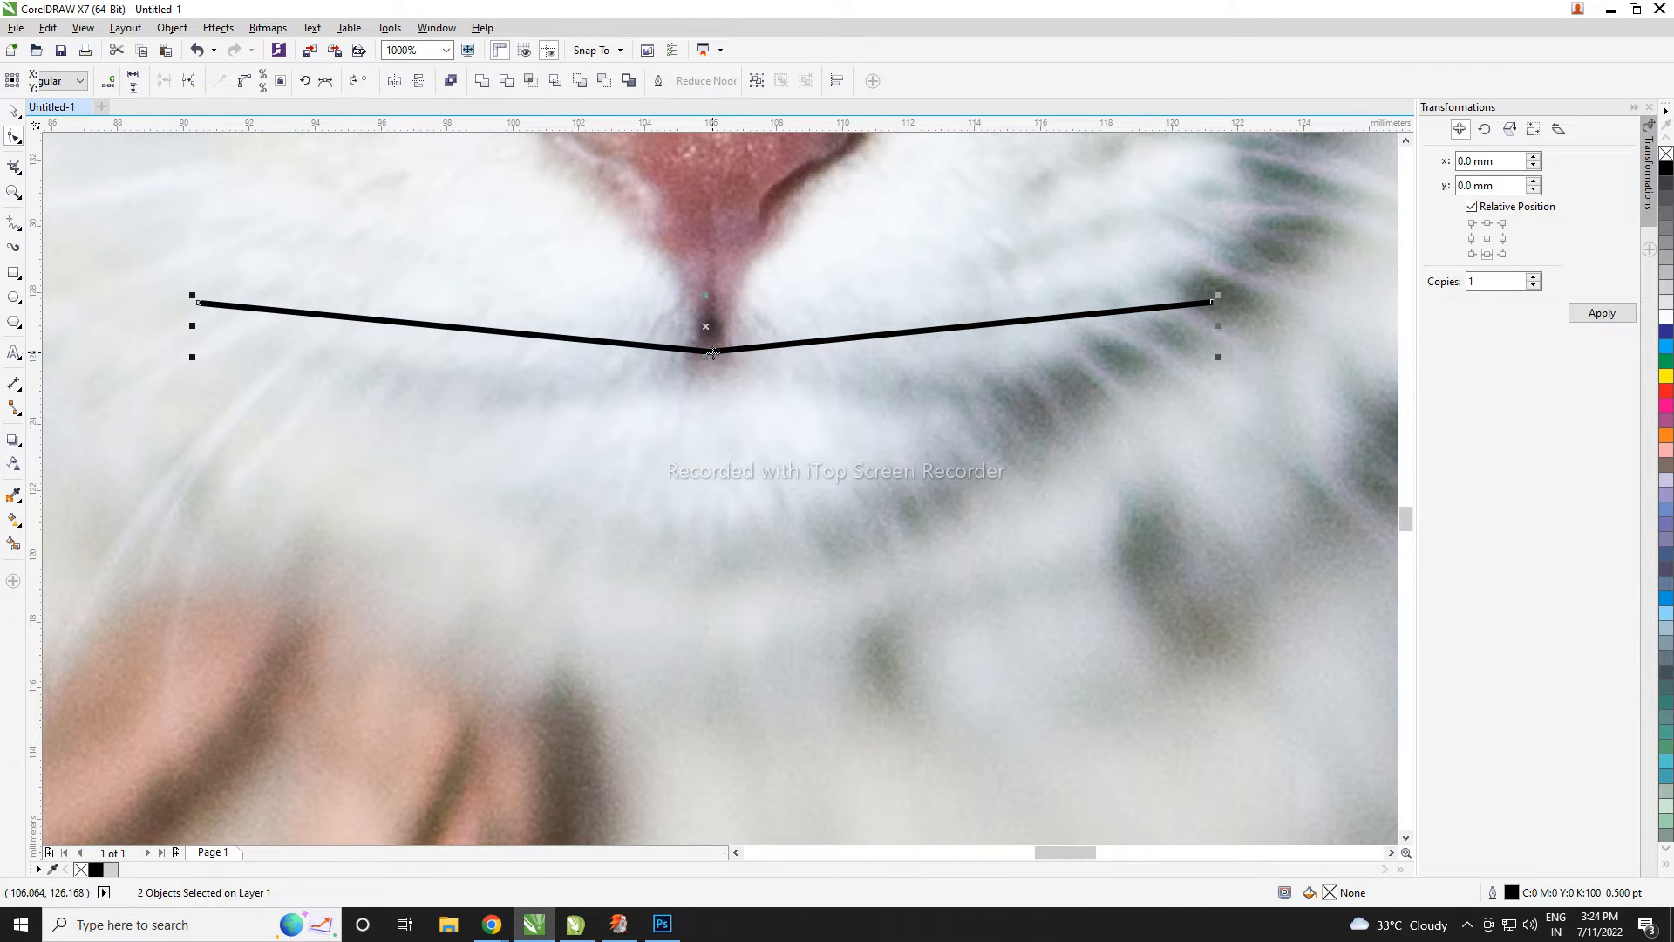
- Delete the mirrored mouth line on the right side of the cat's face
scroll(714, 354, down, 1)
click(757, 387)
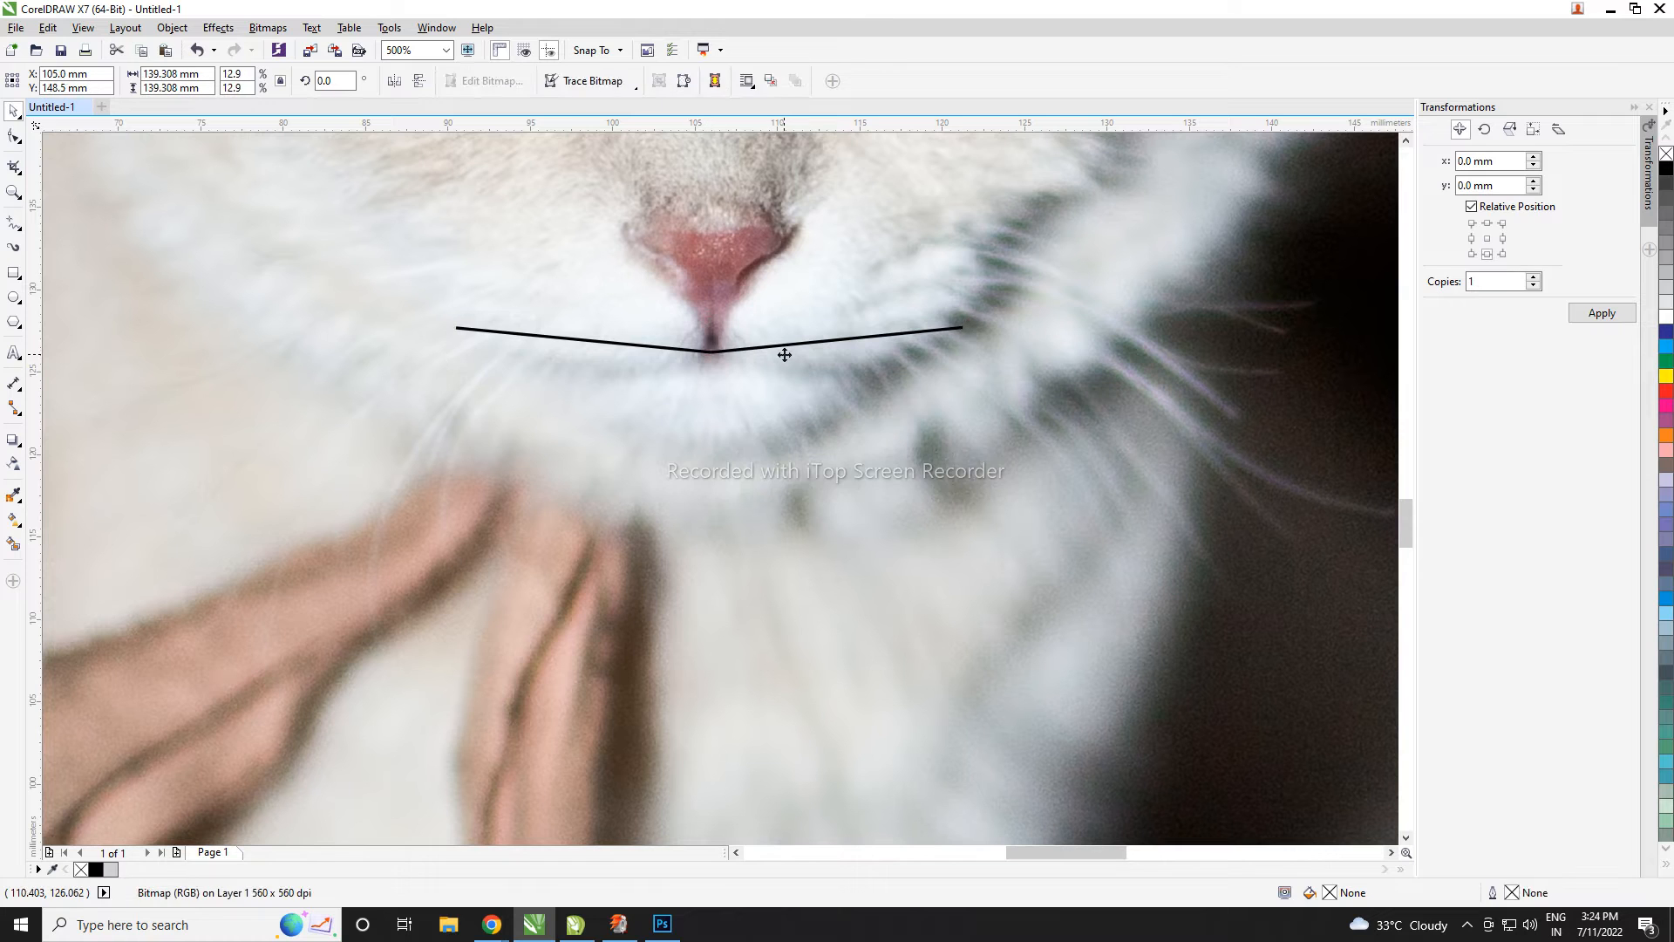
click(784, 347)
key(F12)
click(1017, 268)
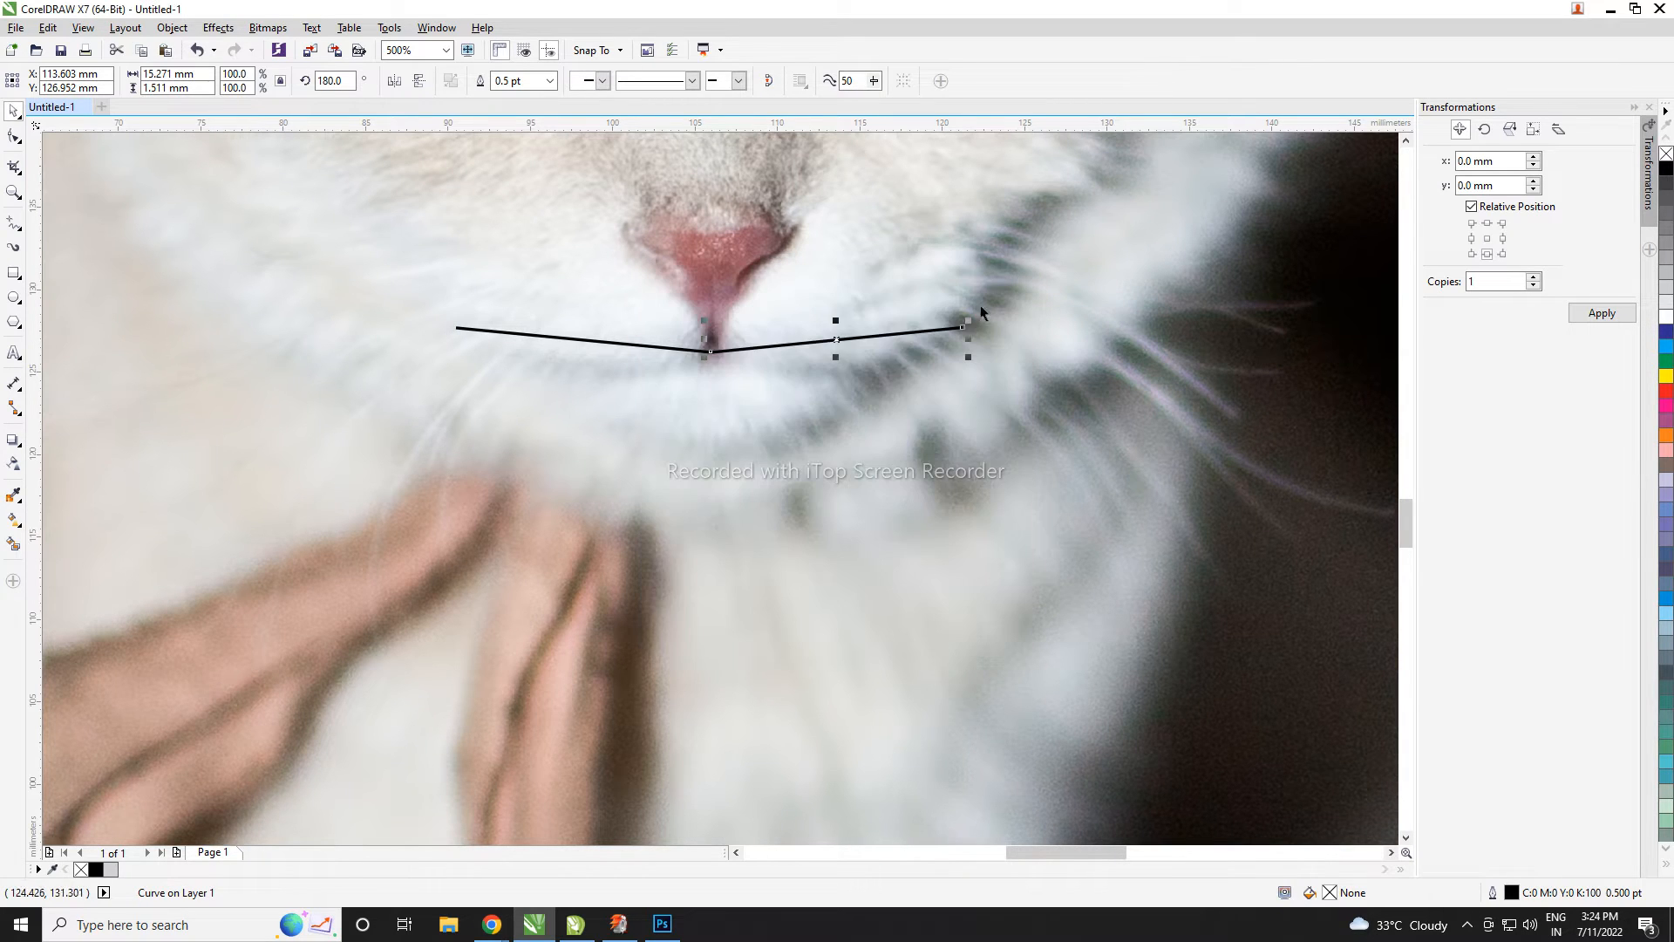
key(Delete)
- Extend the remaining mouth line with straight freehand segments to the right cheek and back below centre, closing a thin shape about 29.9 mm wide
scroll(678, 353, up, 1)
click(676, 353)
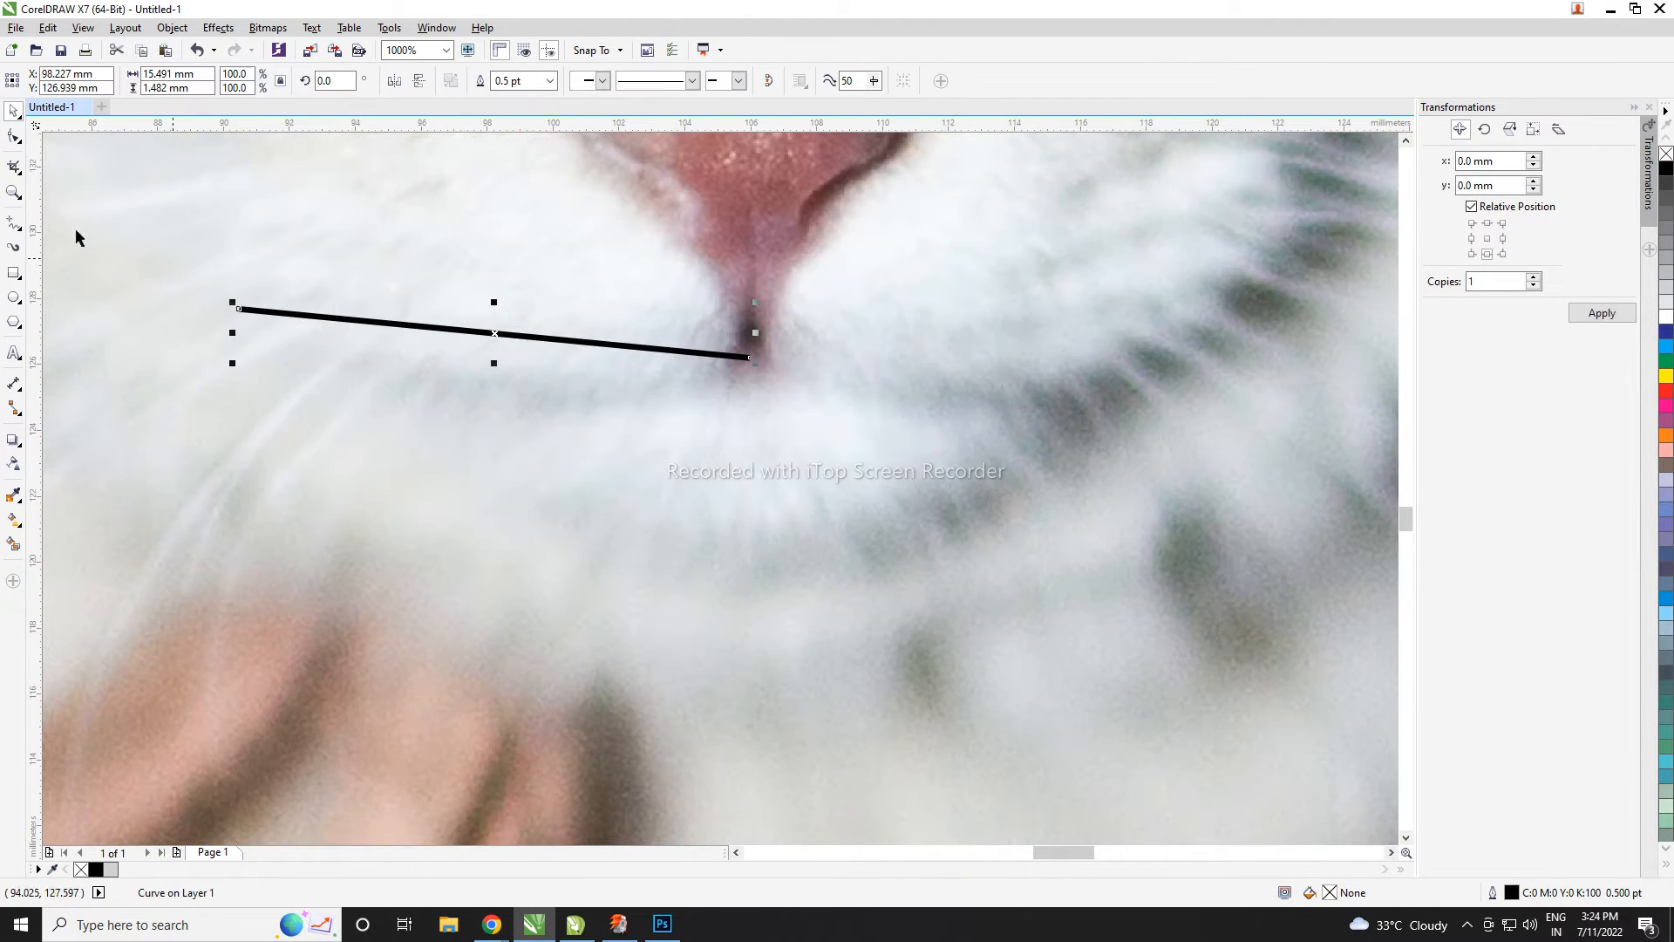
click(12, 224)
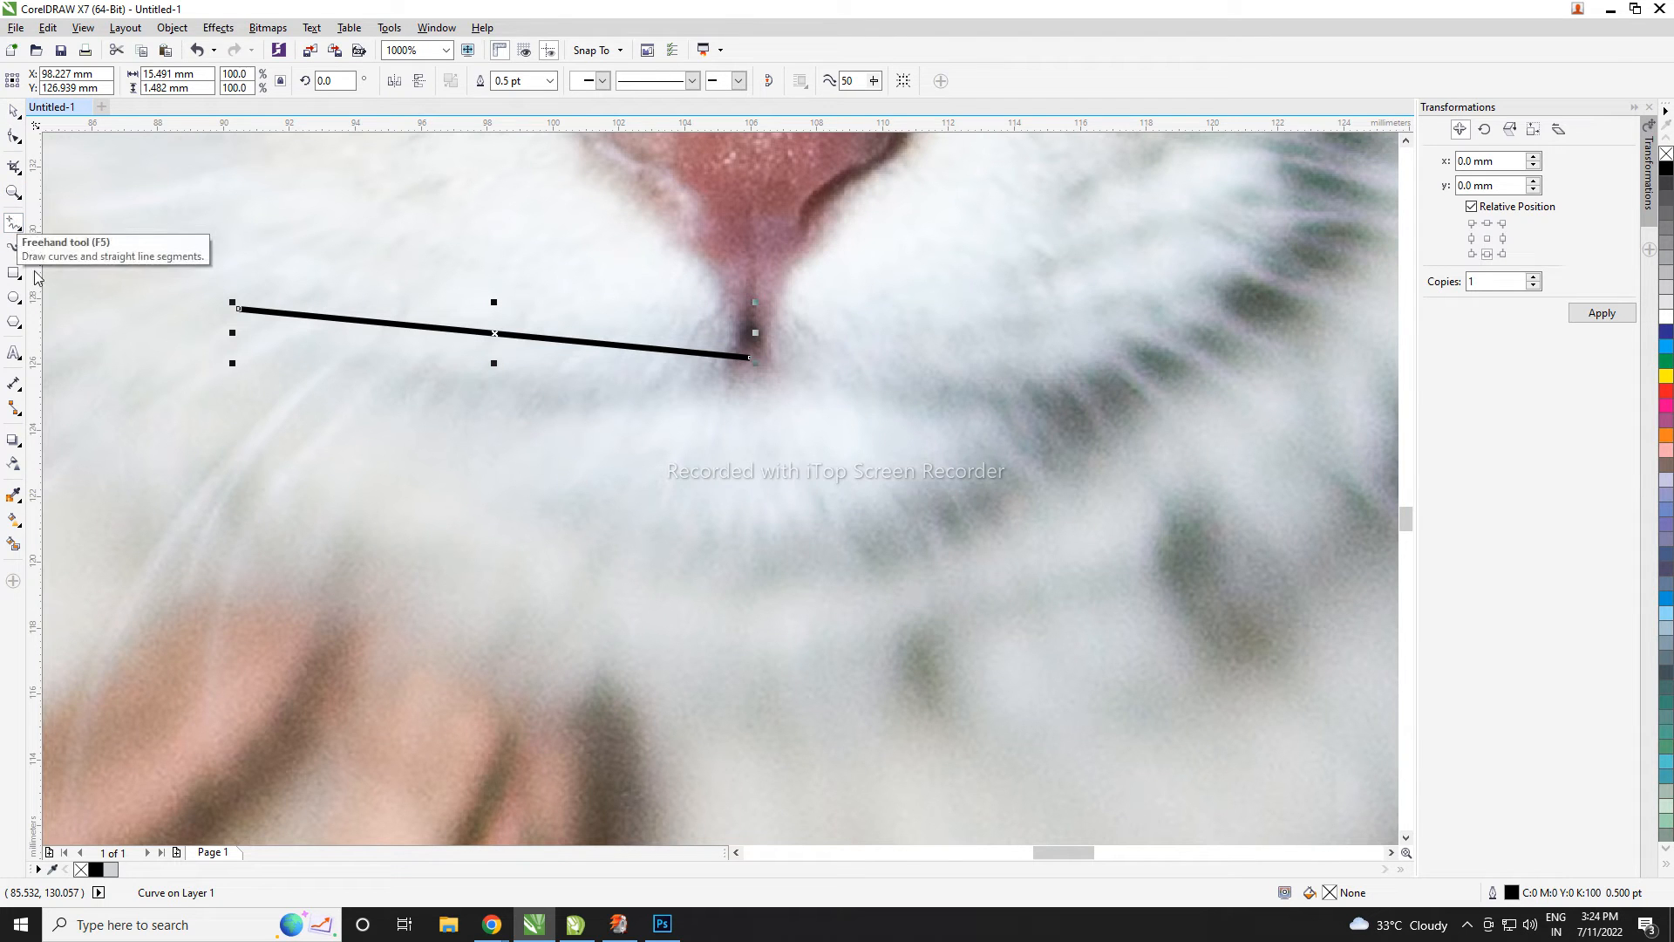
scroll(596, 401, down, 1)
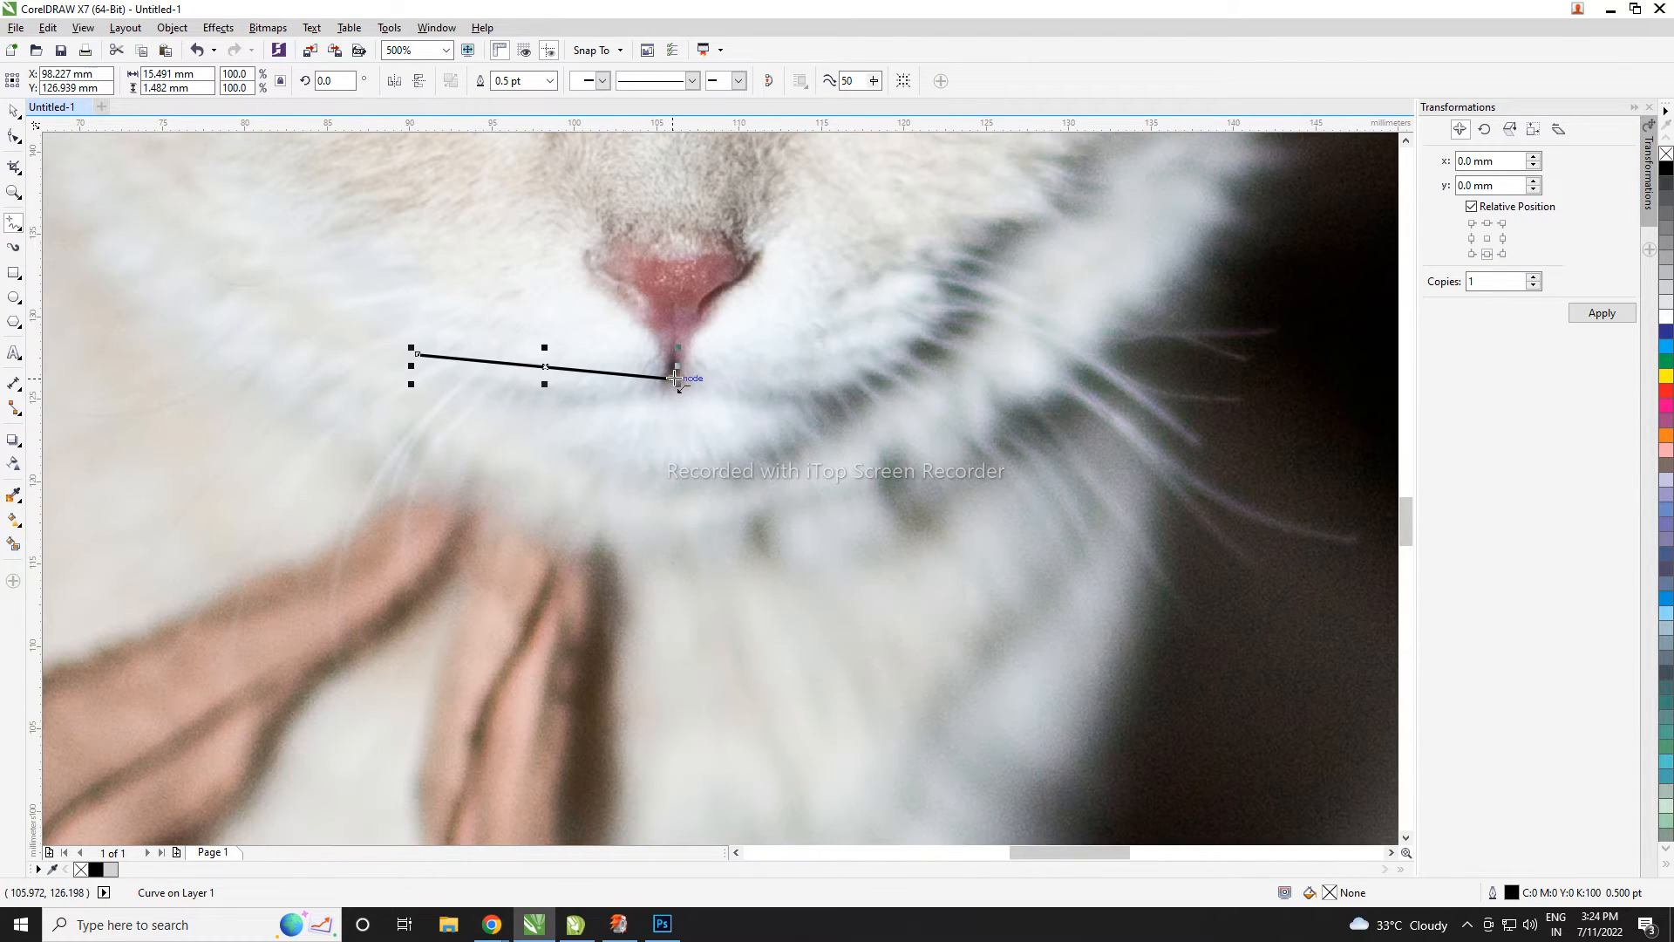
click(676, 379)
click(911, 343)
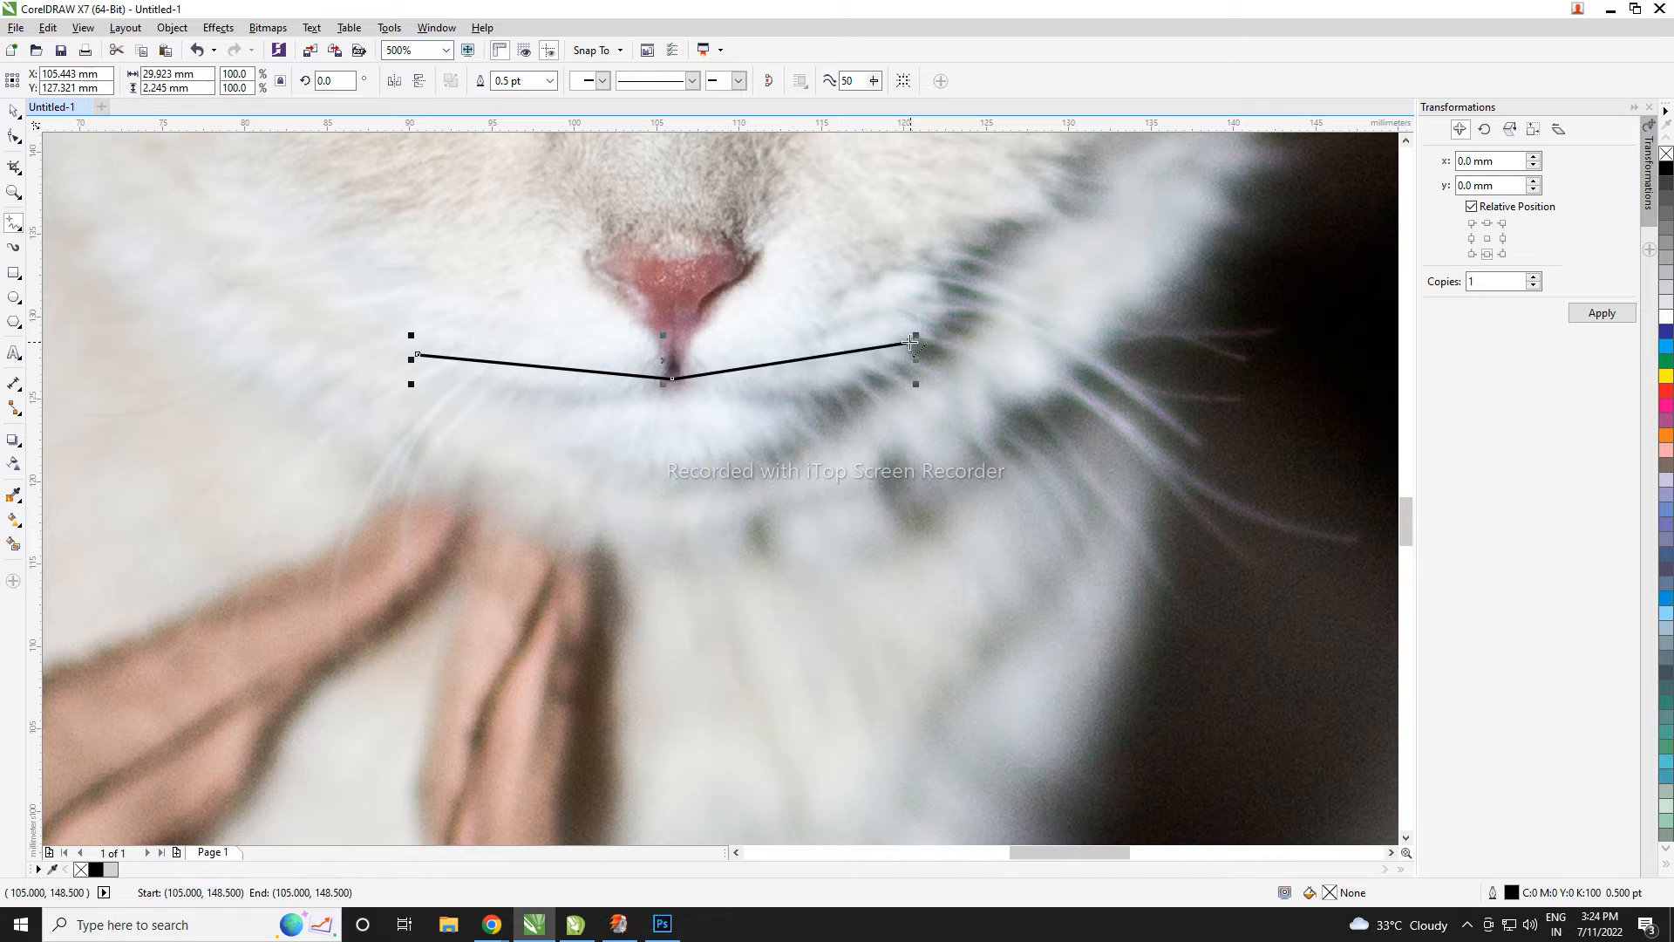
click(664, 394)
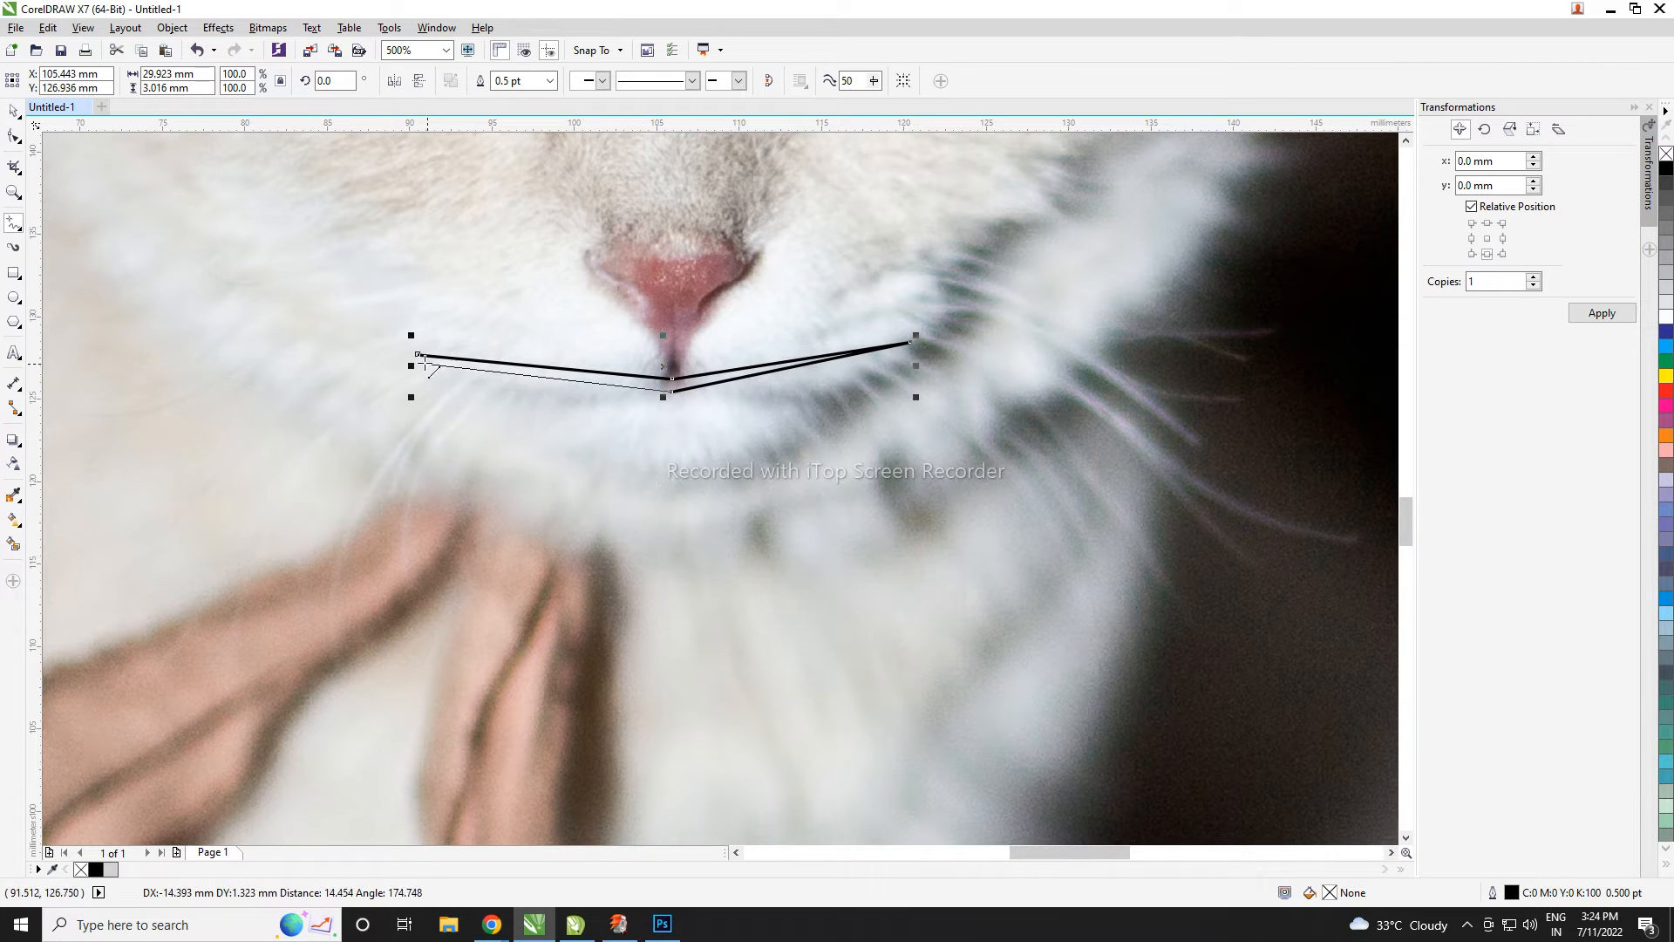
click(419, 356)
- Convert the mouth shape's four straight segments to curves and bend them downward into two smile-like arcs meeting below the nose
click(13, 135)
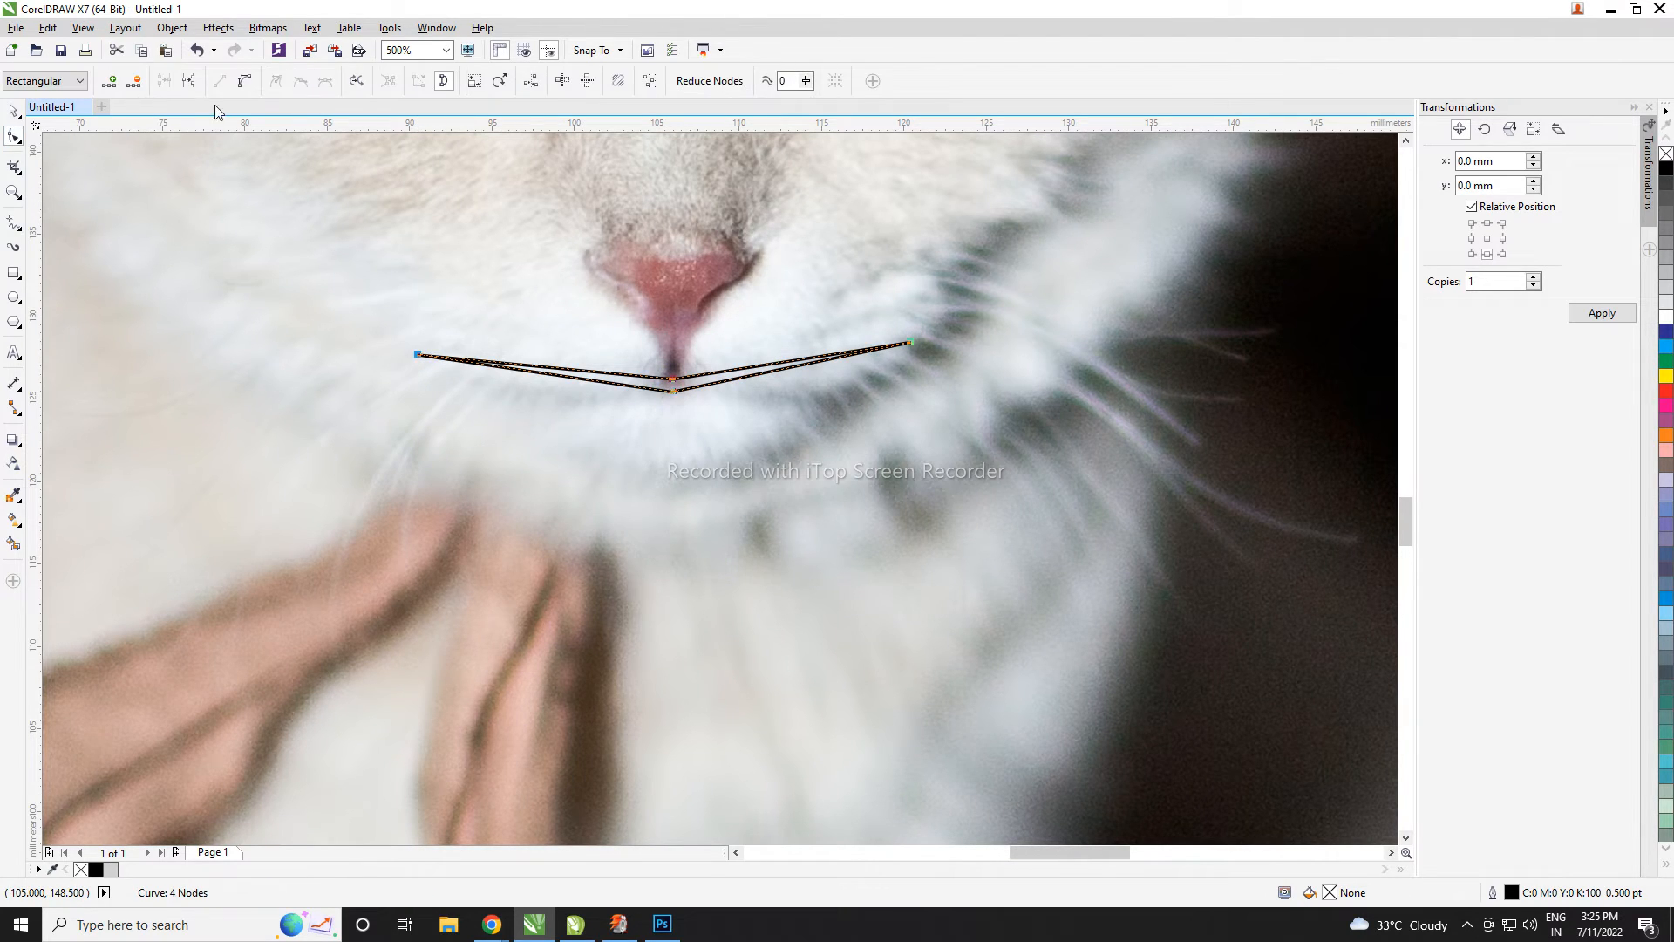
scroll(566, 354, up, 2)
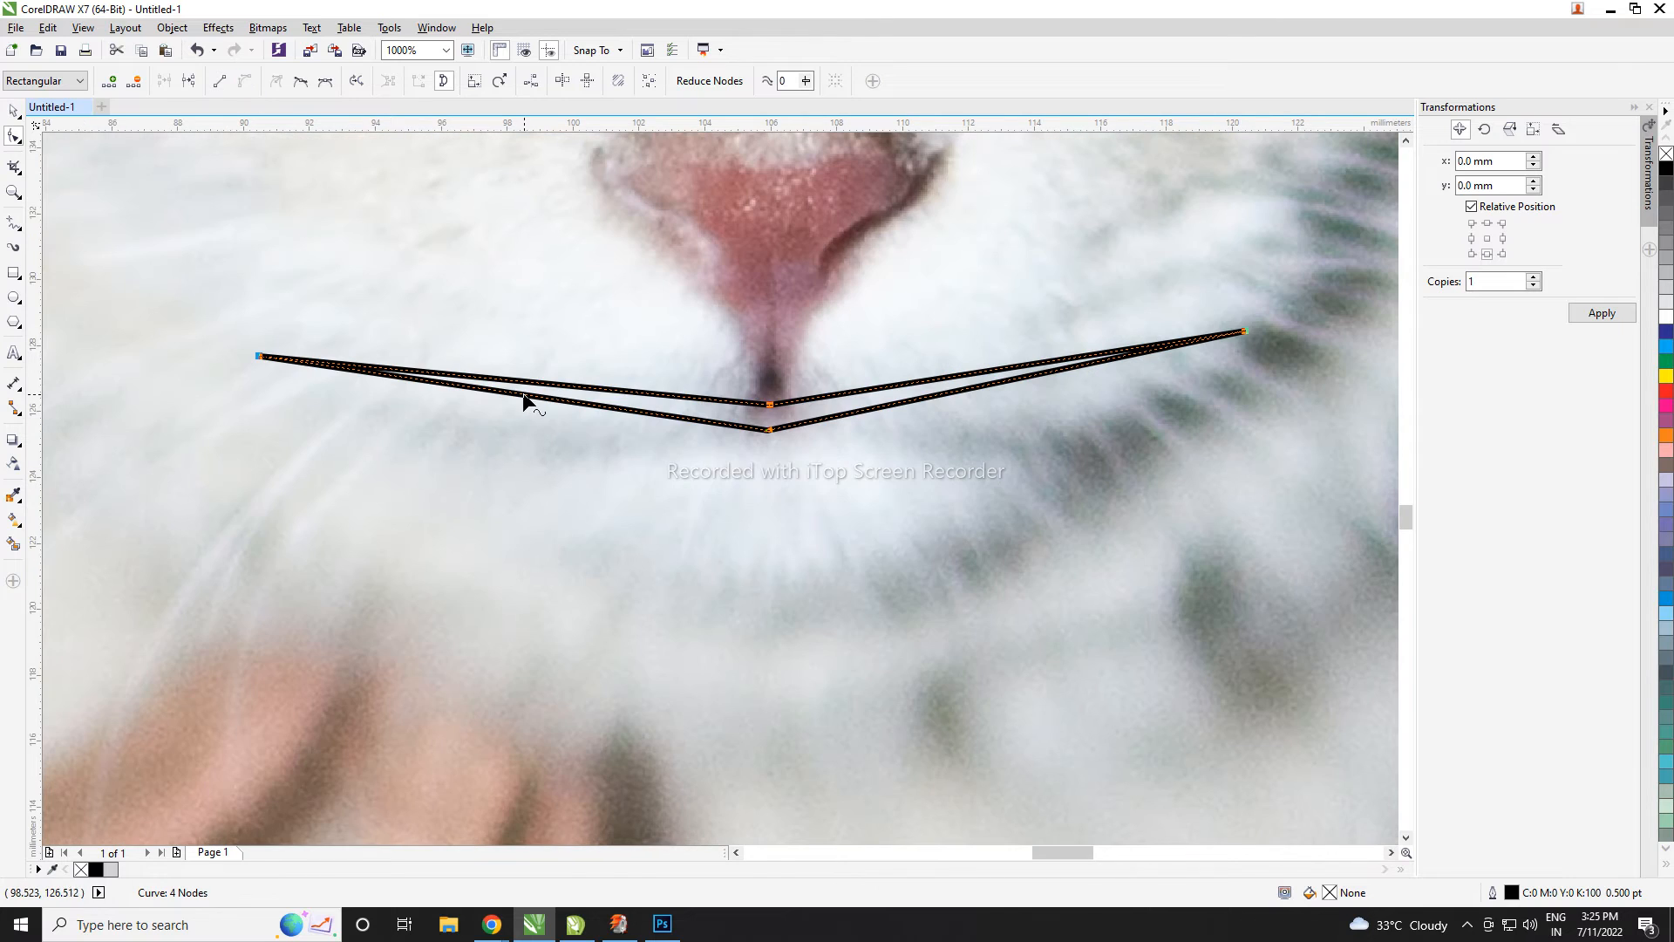
drag(523, 399, 497, 456)
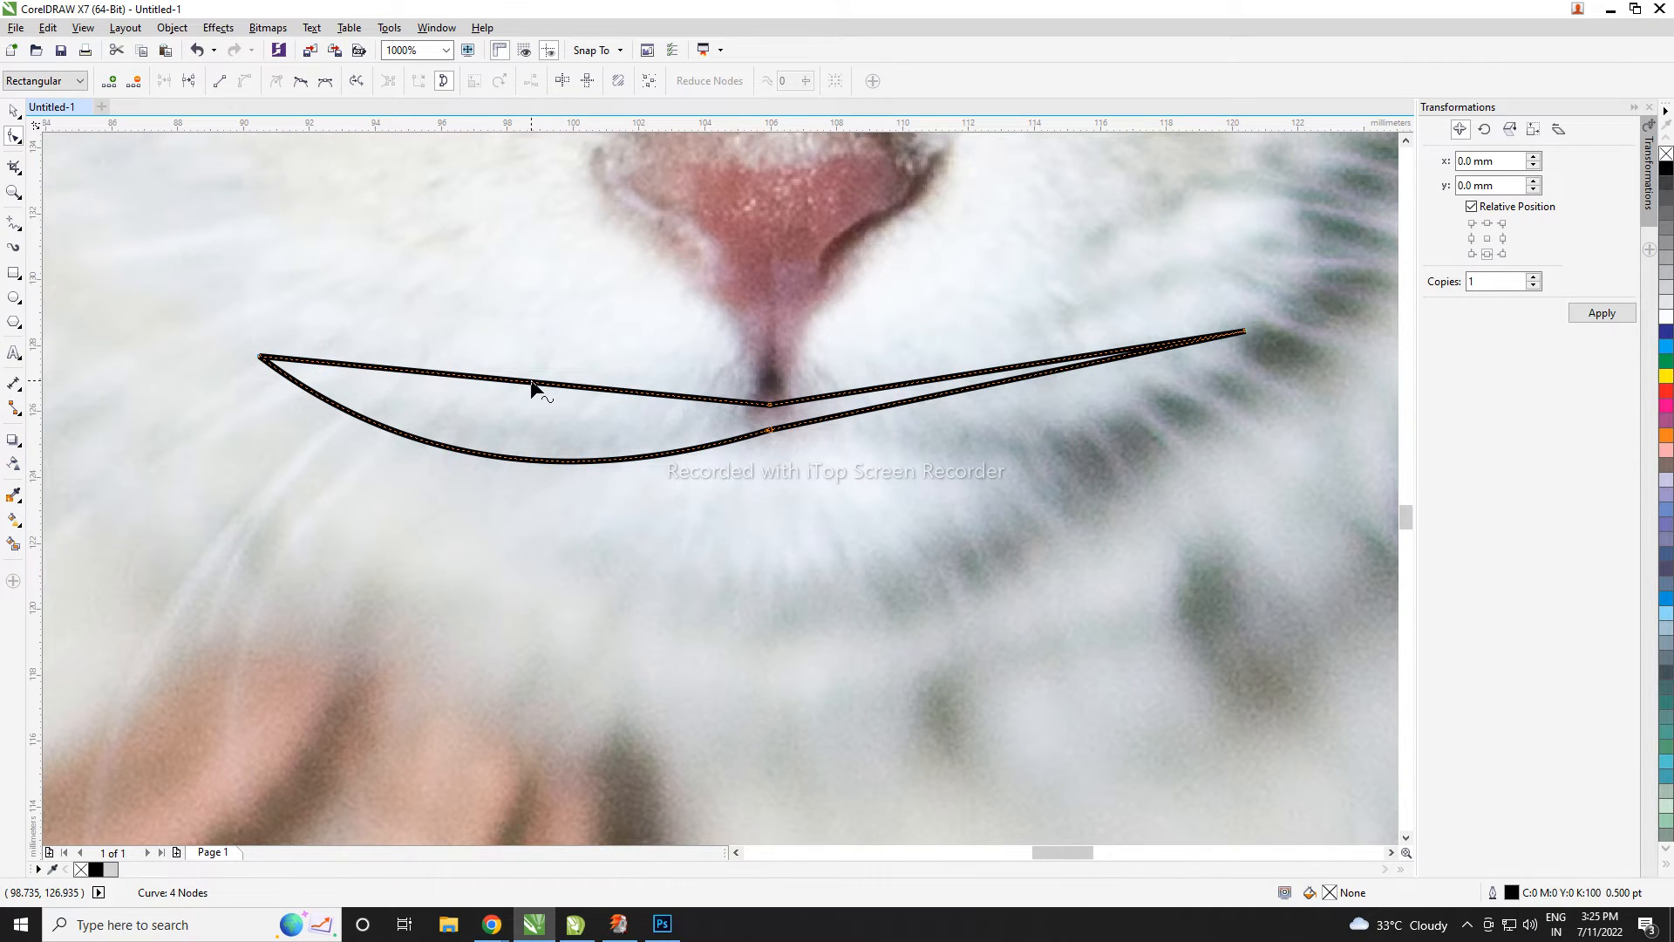
drag(534, 385, 527, 426)
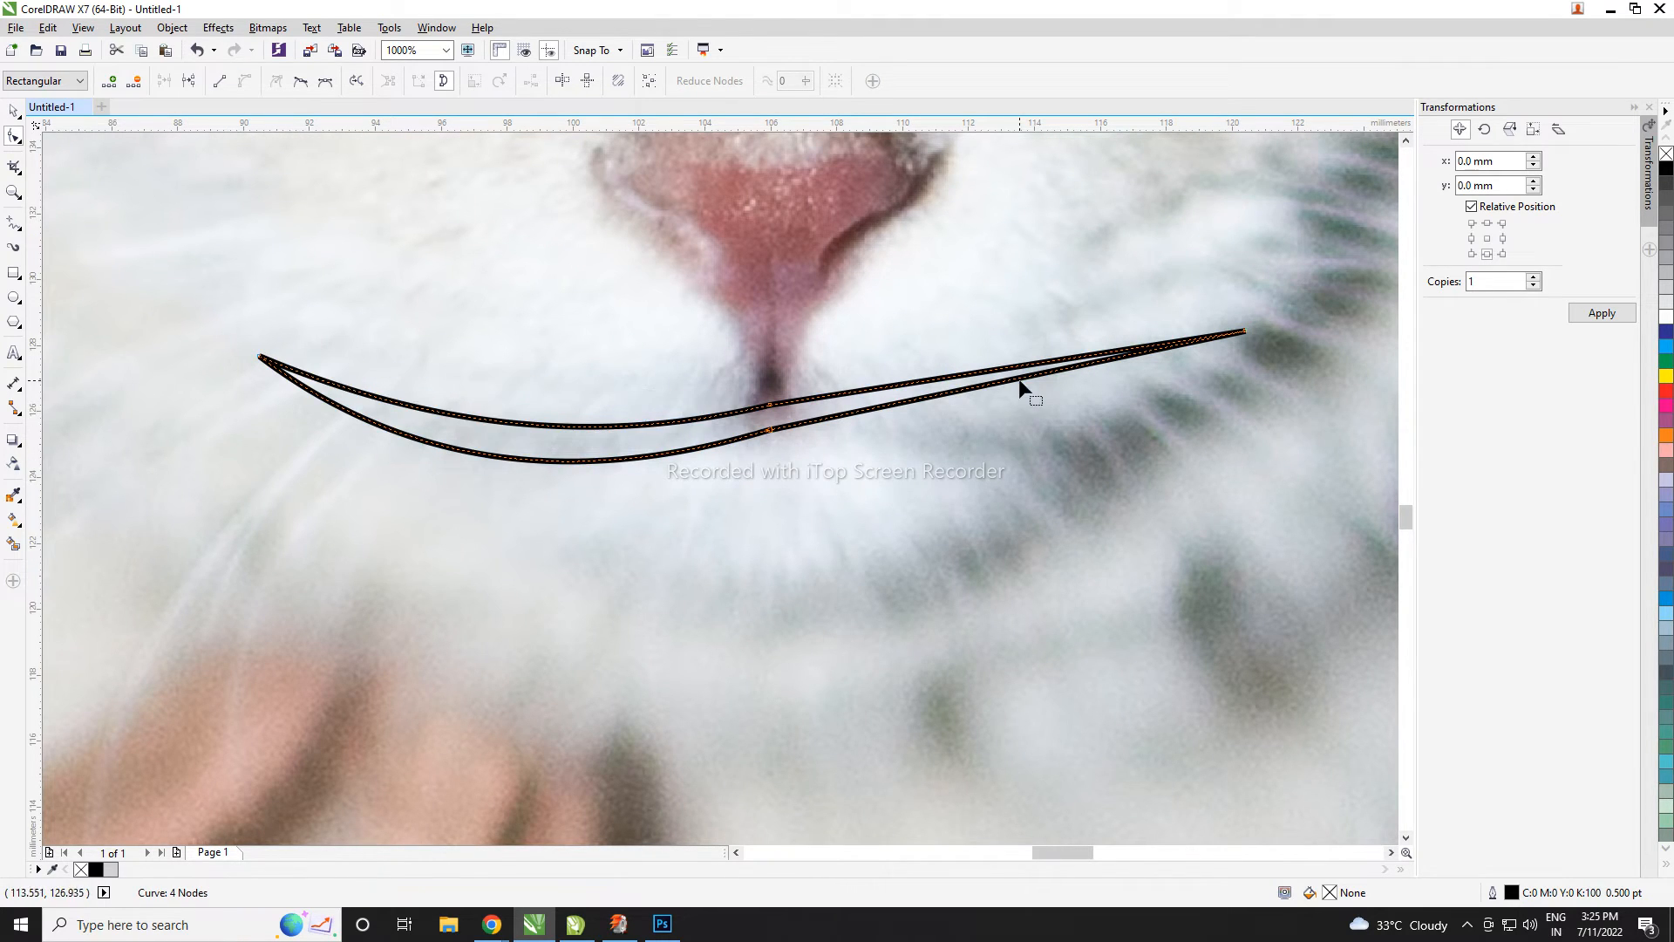
drag(1035, 378, 1034, 431)
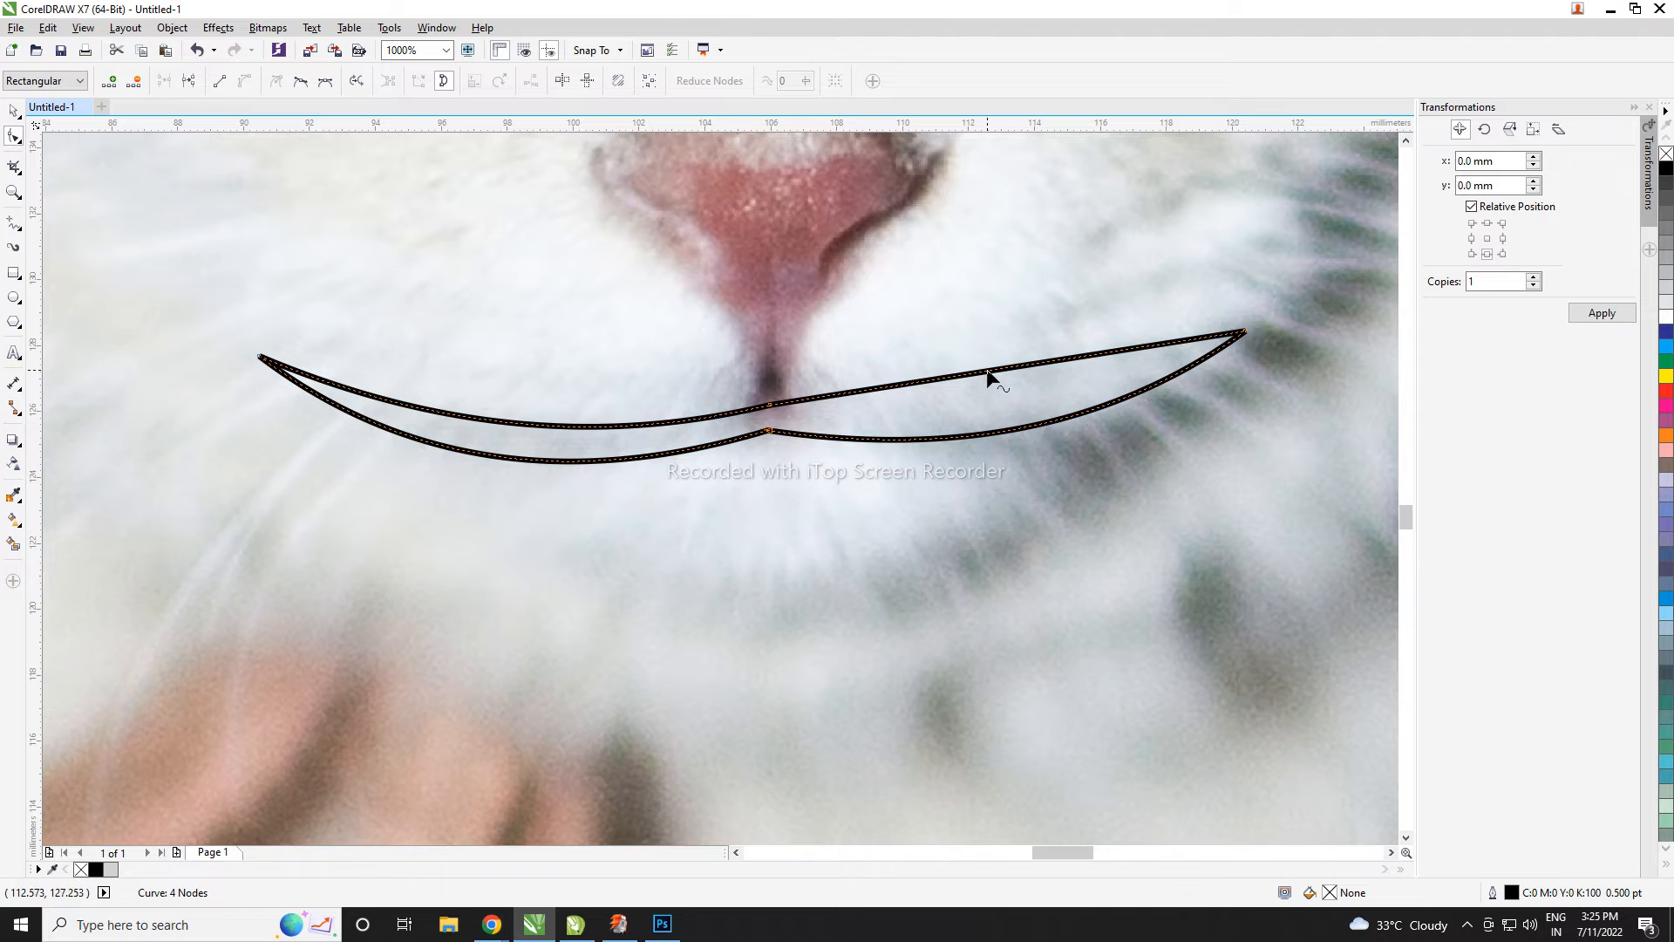
drag(988, 375, 994, 404)
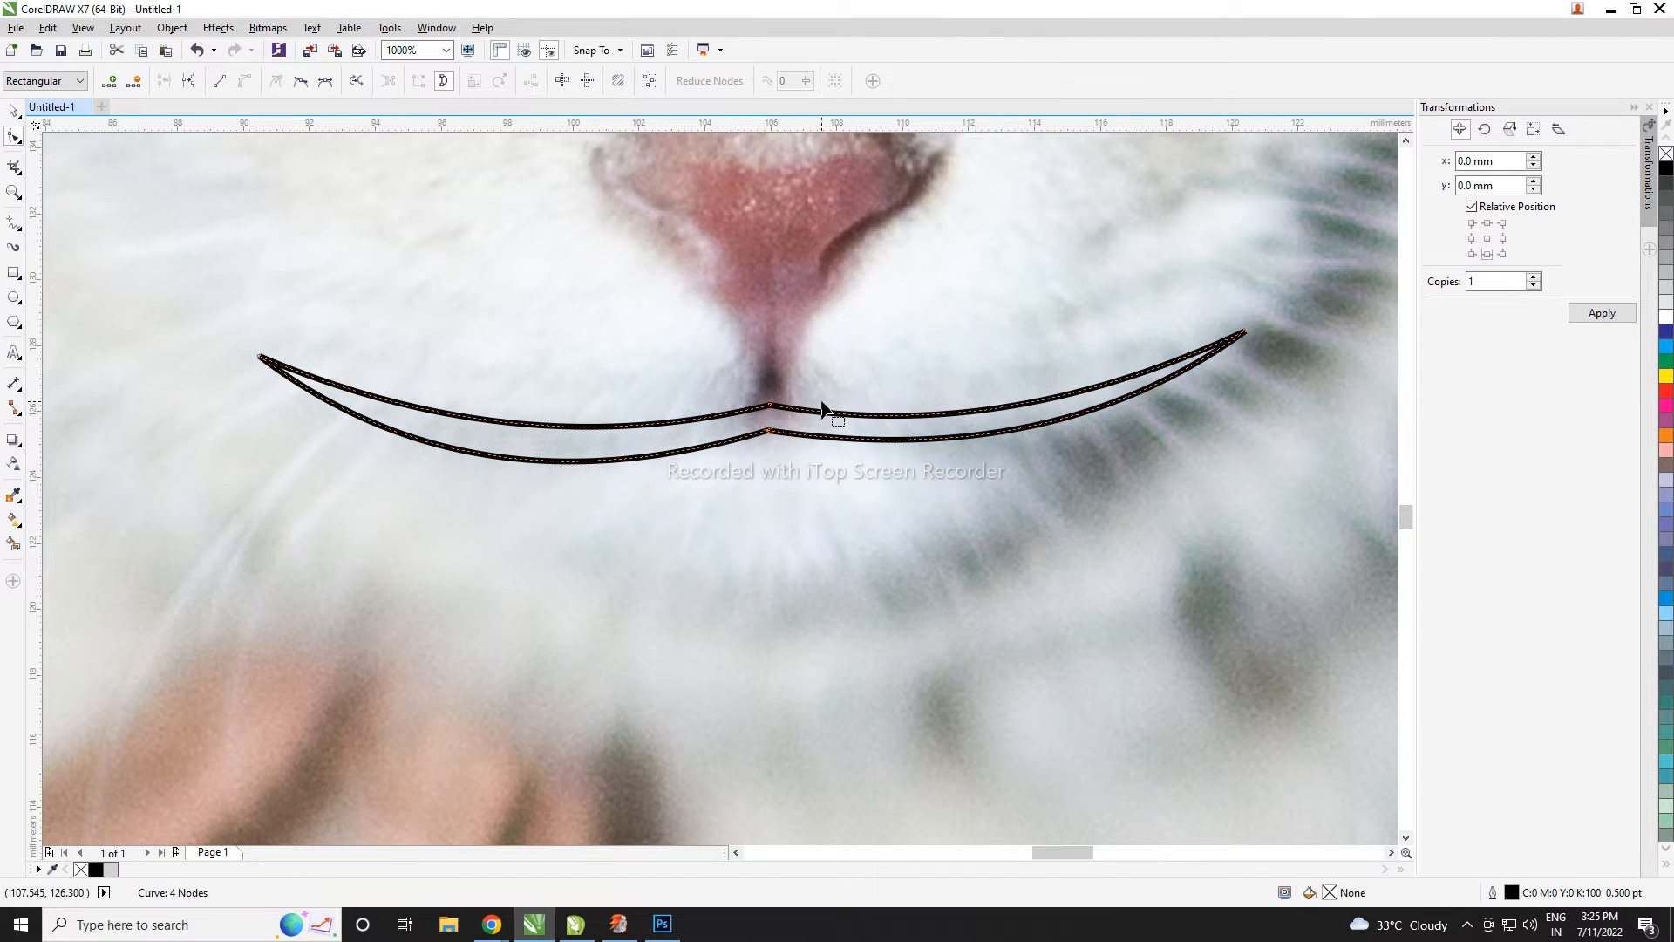
drag(511, 424, 518, 437)
- Fill the mouth shape with black and remove its outline
scroll(672, 415, down, 1)
key(space)
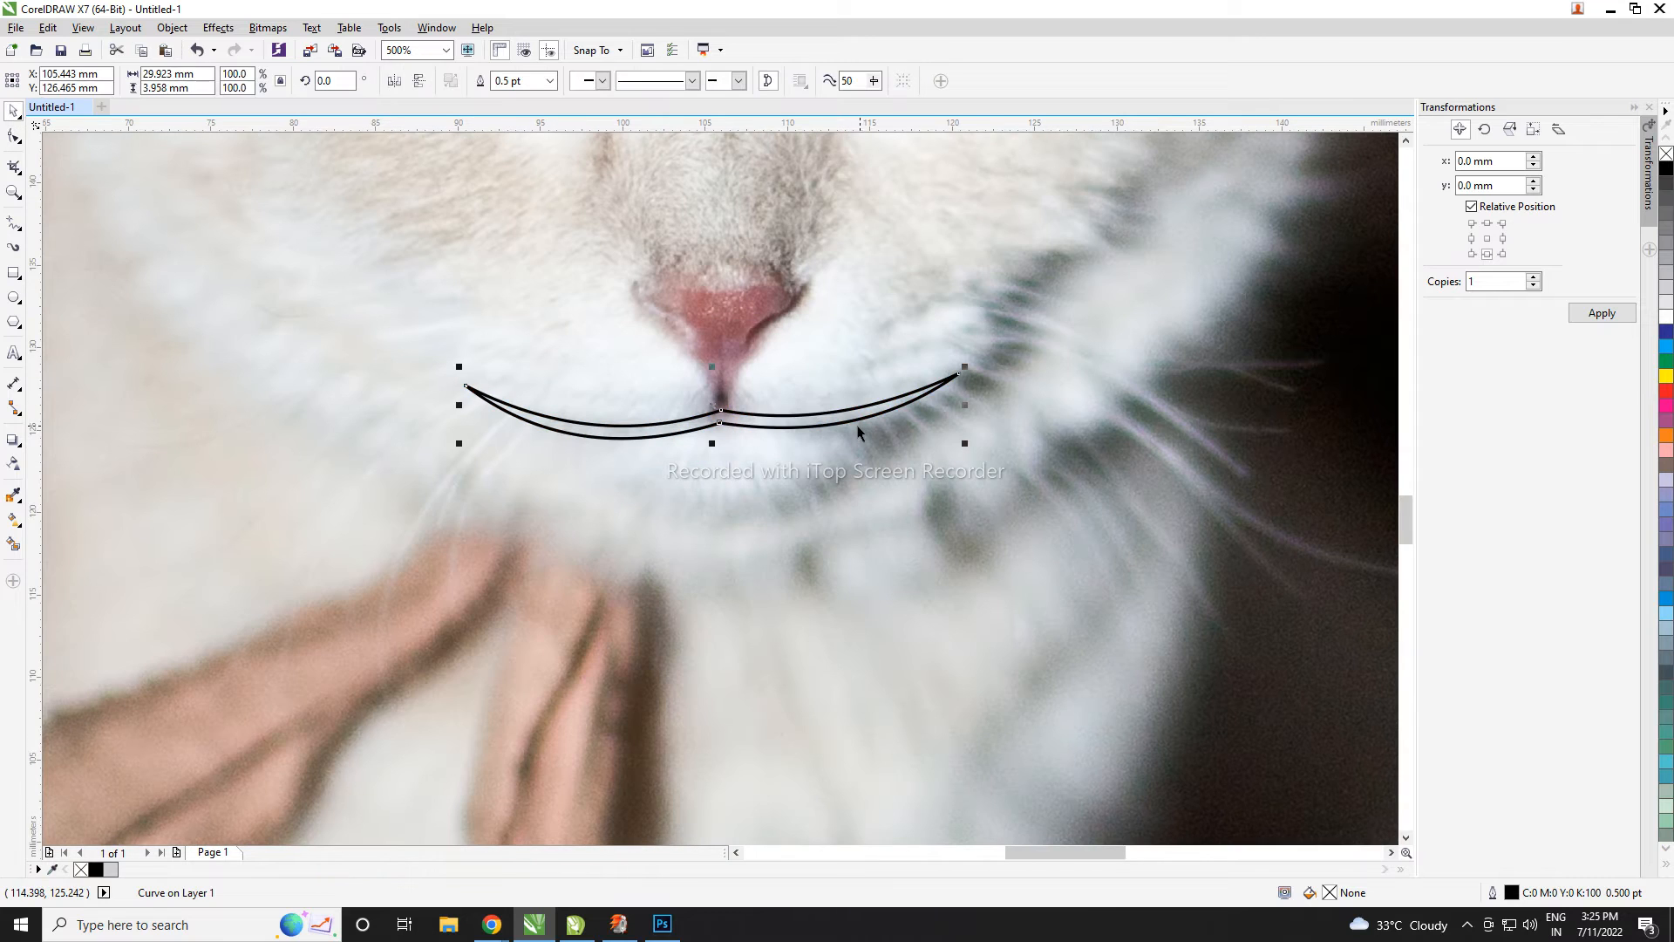
click(1667, 165)
right_click(1667, 154)
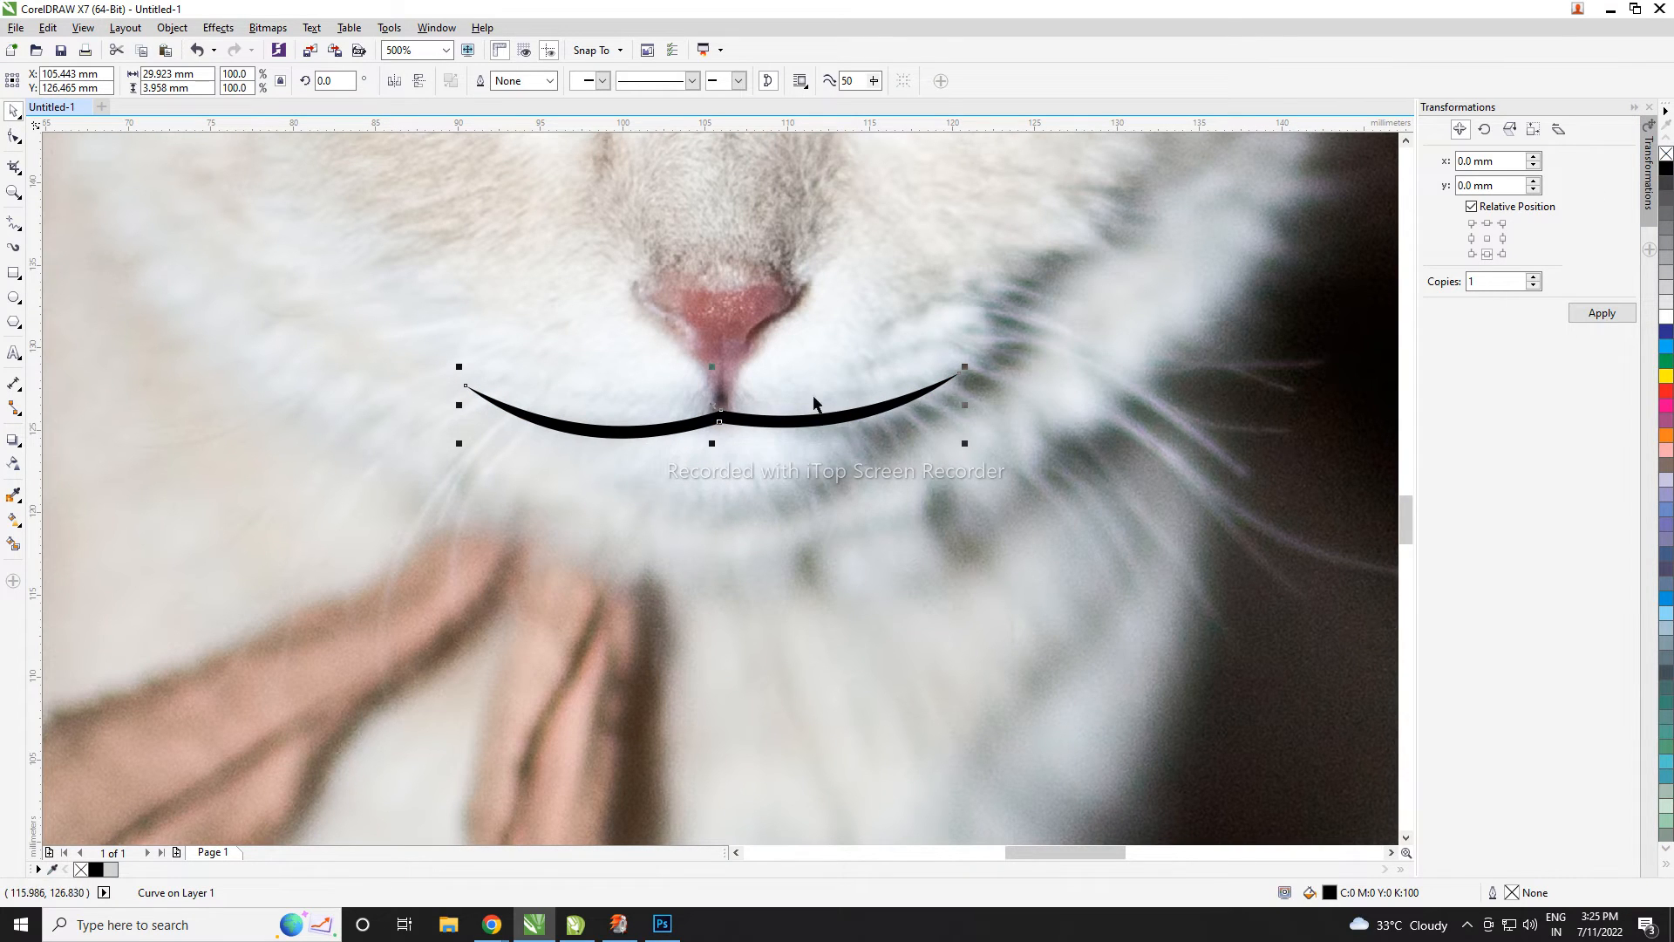
- Thin the mouth shape by lowering its upper centre node and pulling its upper edge closer to the lower edge
scroll(735, 424, up, 1)
key(space)
scroll(735, 425, up, 2)
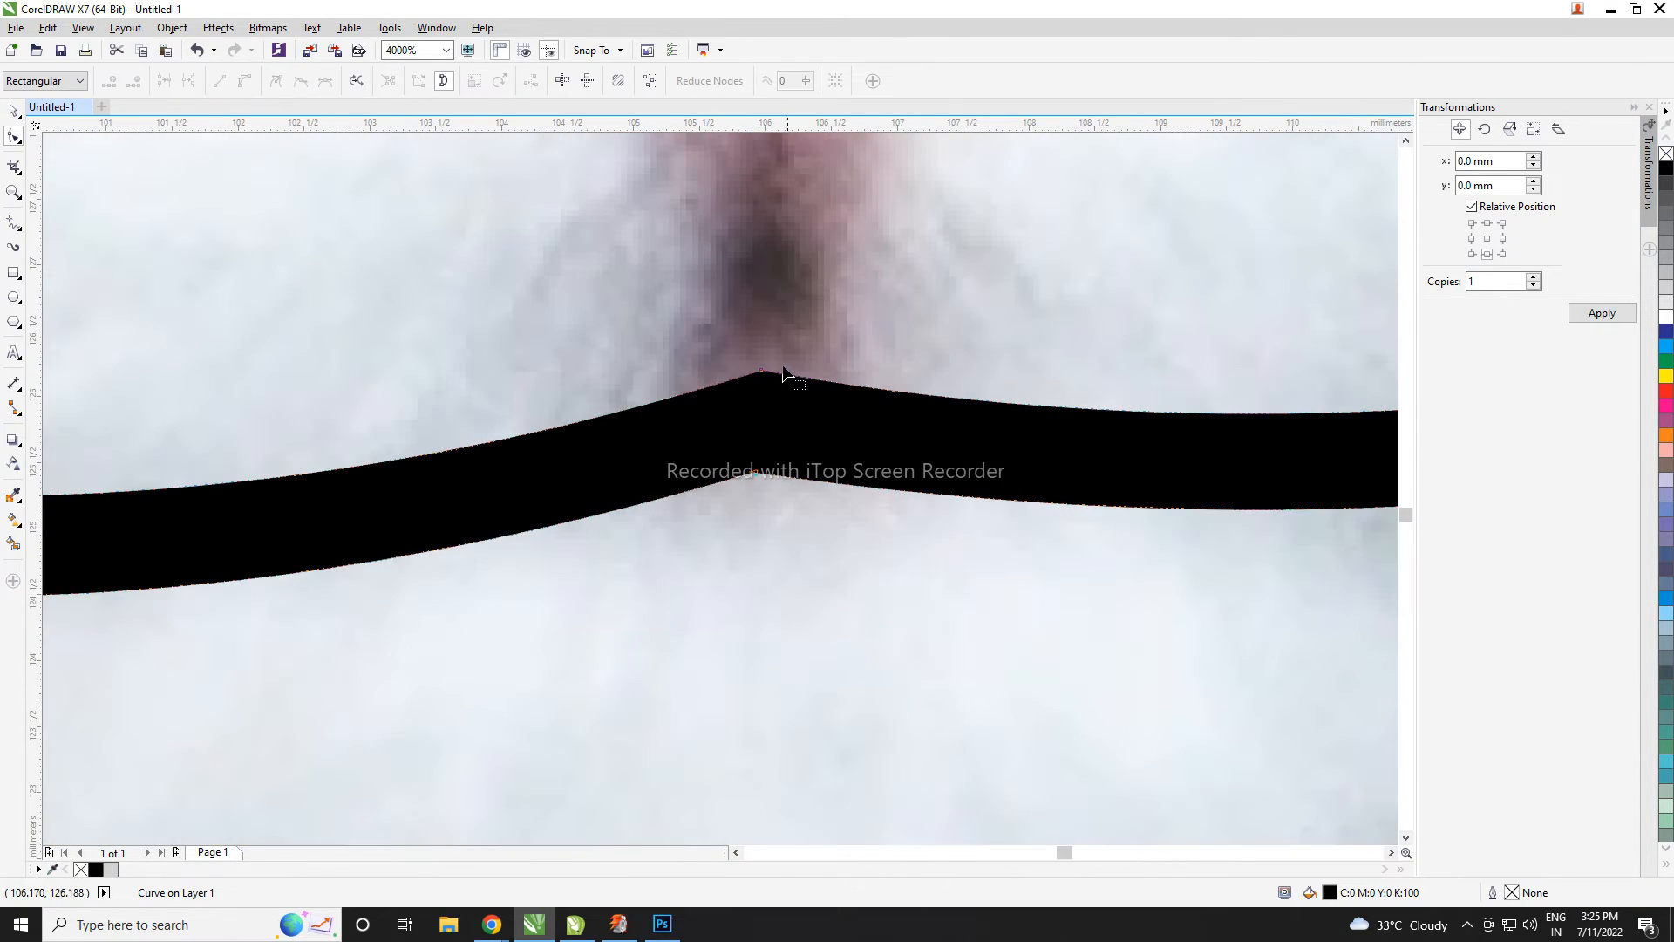
drag(765, 375, 755, 397)
scroll(755, 399, down, 4)
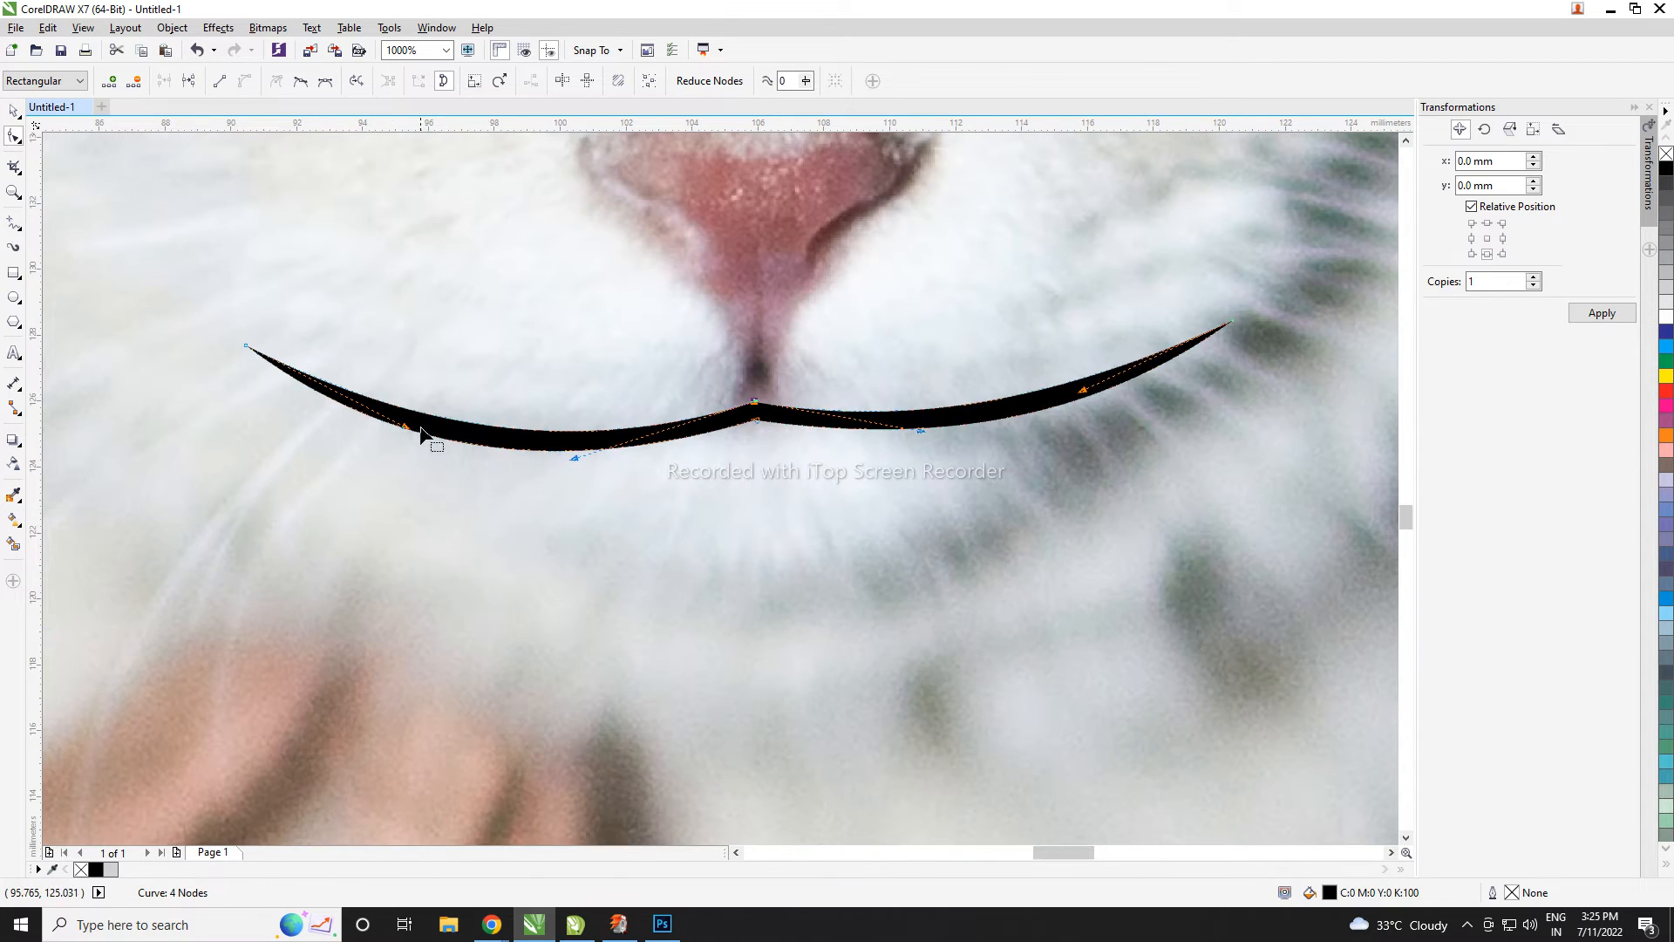
scroll(549, 445, up, 1)
drag(472, 418, 468, 424)
scroll(428, 438, down, 1)
scroll(947, 379, up, 1)
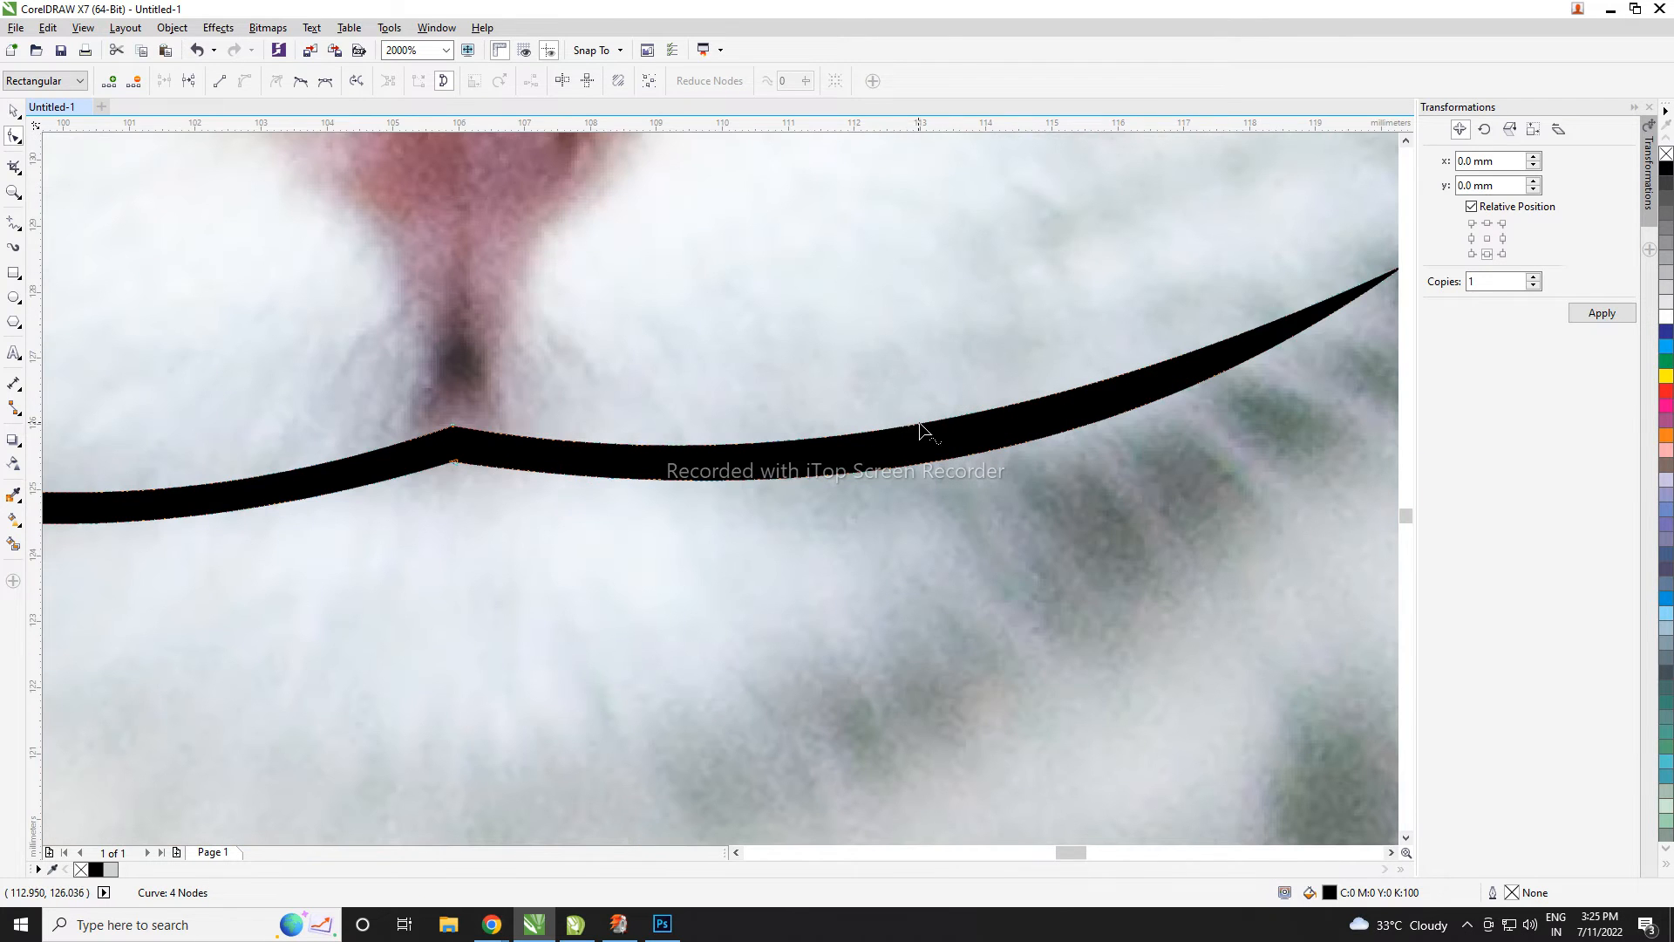
scroll(933, 432, down, 3)
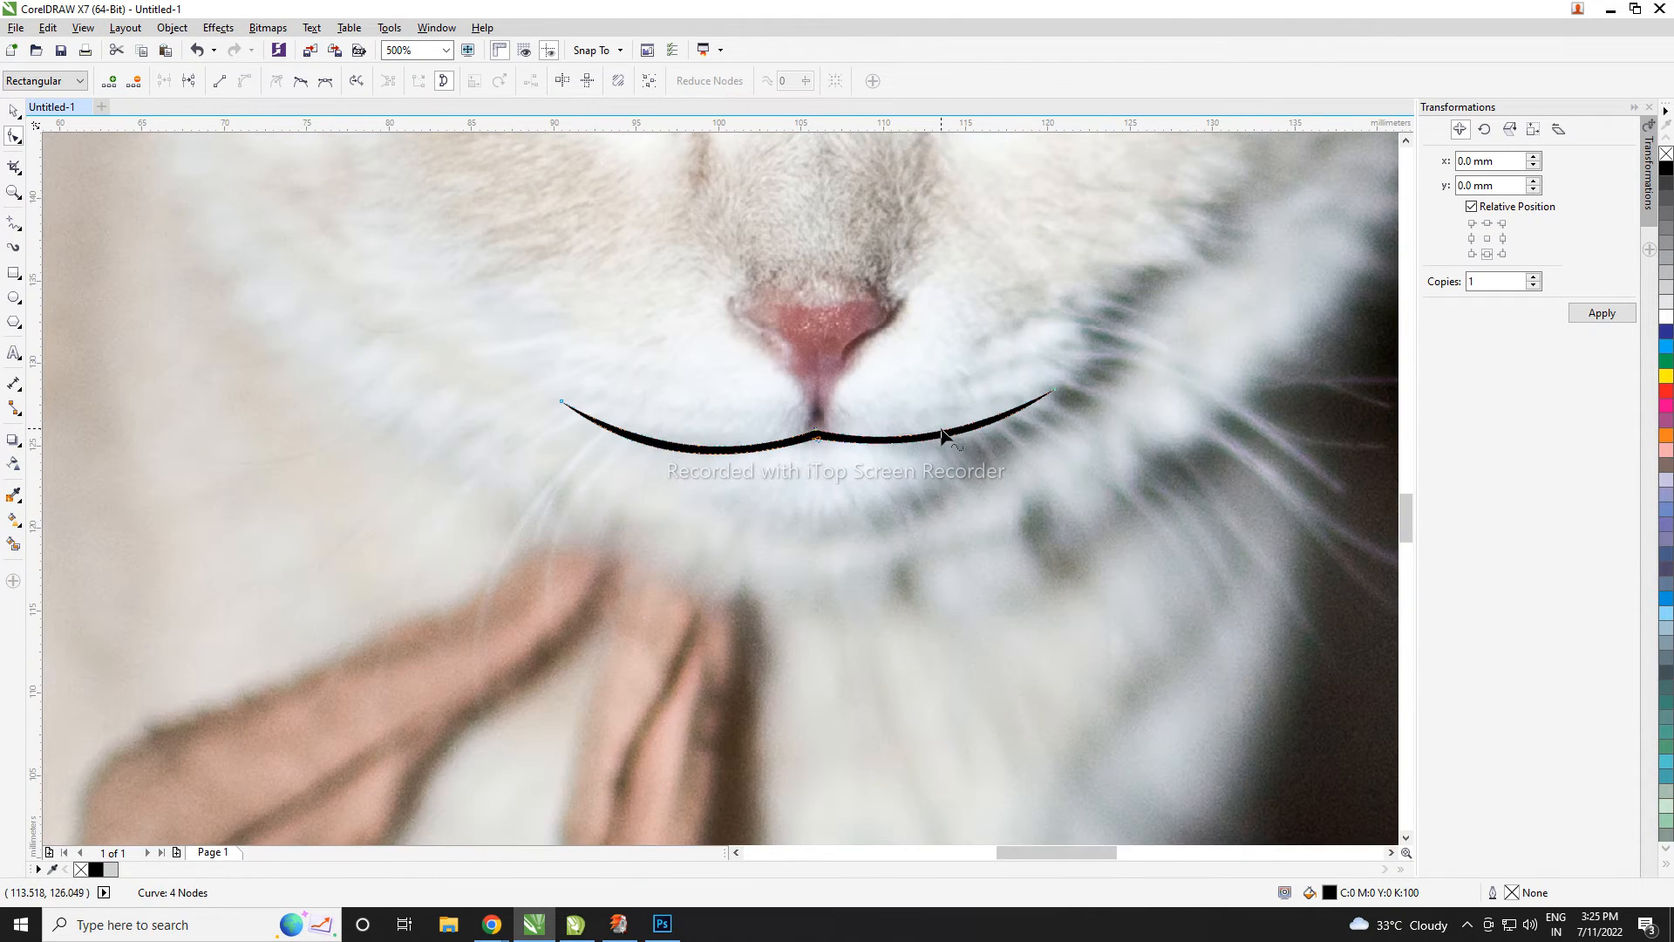
key(space)
click(882, 471)
scroll(811, 433, down, 1)
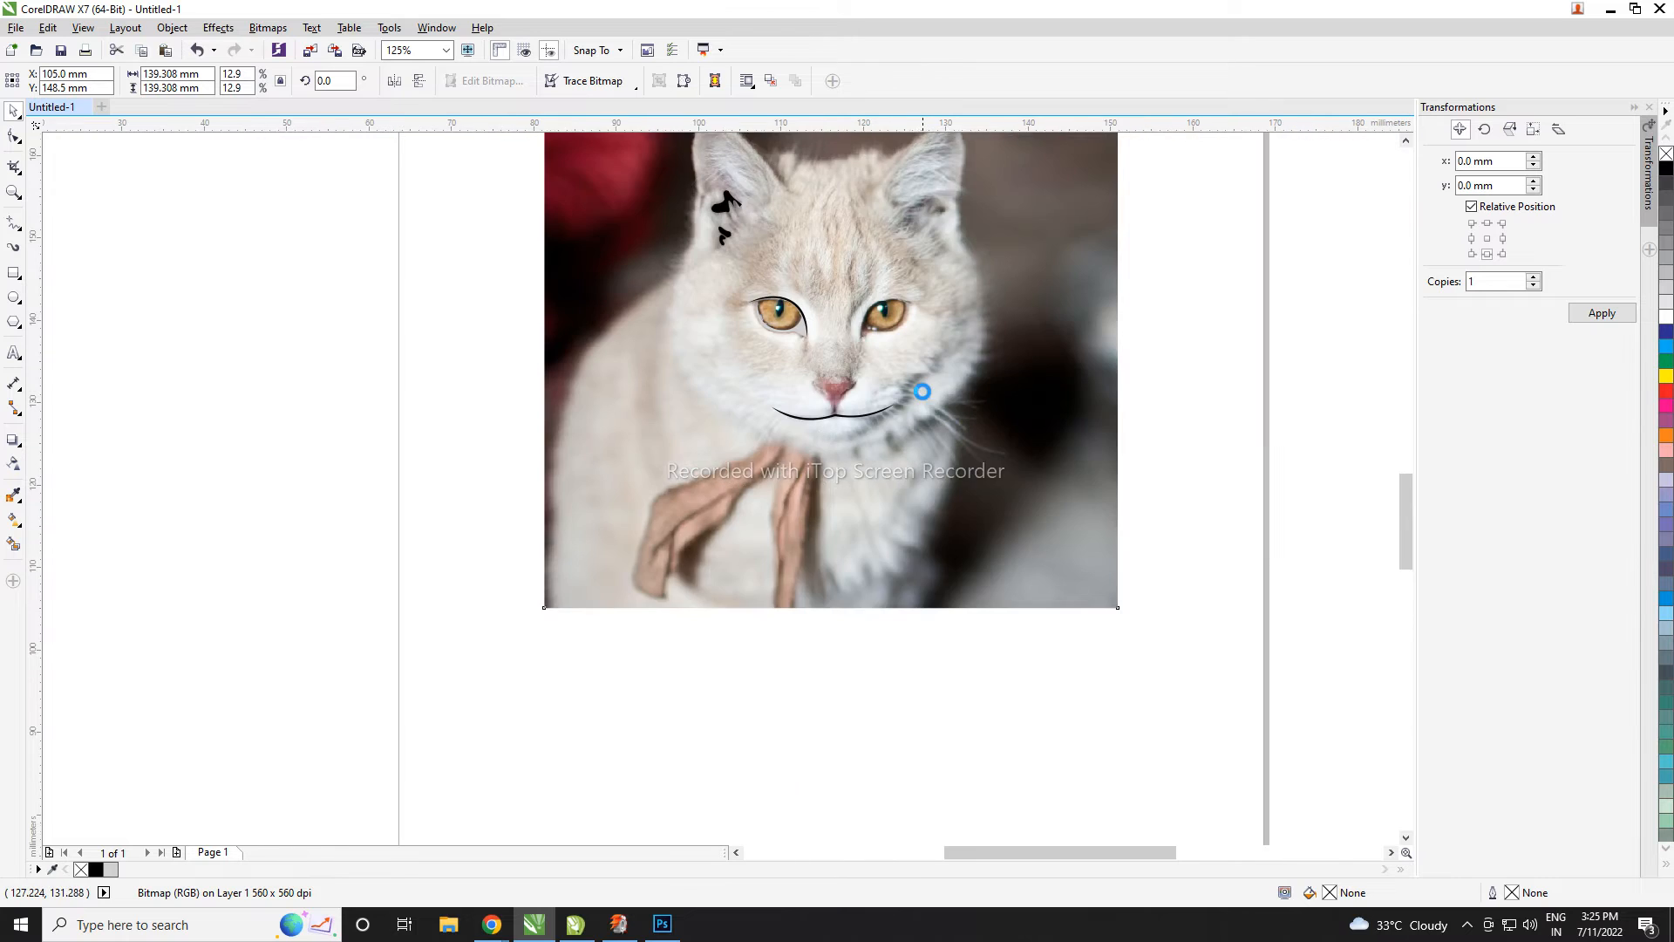
- Rotate the black mouth shape clockwise by about 1.4° so its two outer tips are level
scroll(920, 391, up, 1)
scroll(785, 456, up, 1)
click(757, 431)
scroll(757, 436, up, 1)
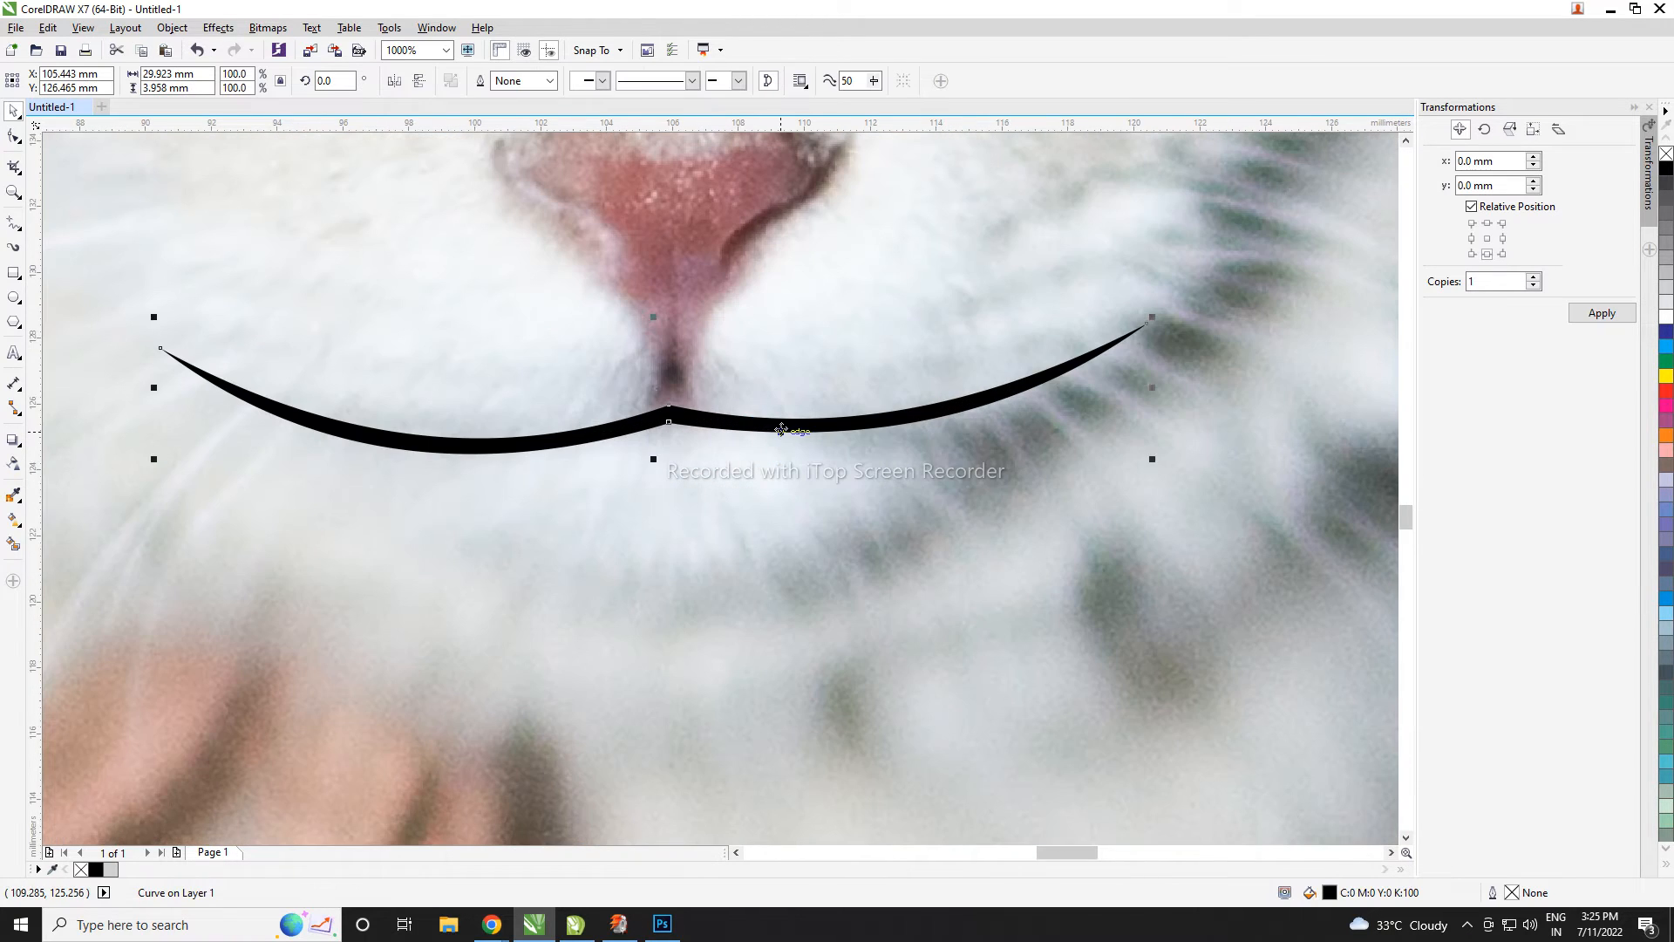
drag(1150, 319, 1137, 325)
scroll(1136, 325, down, 1)
click(828, 462)
scroll(863, 458, down, 1)
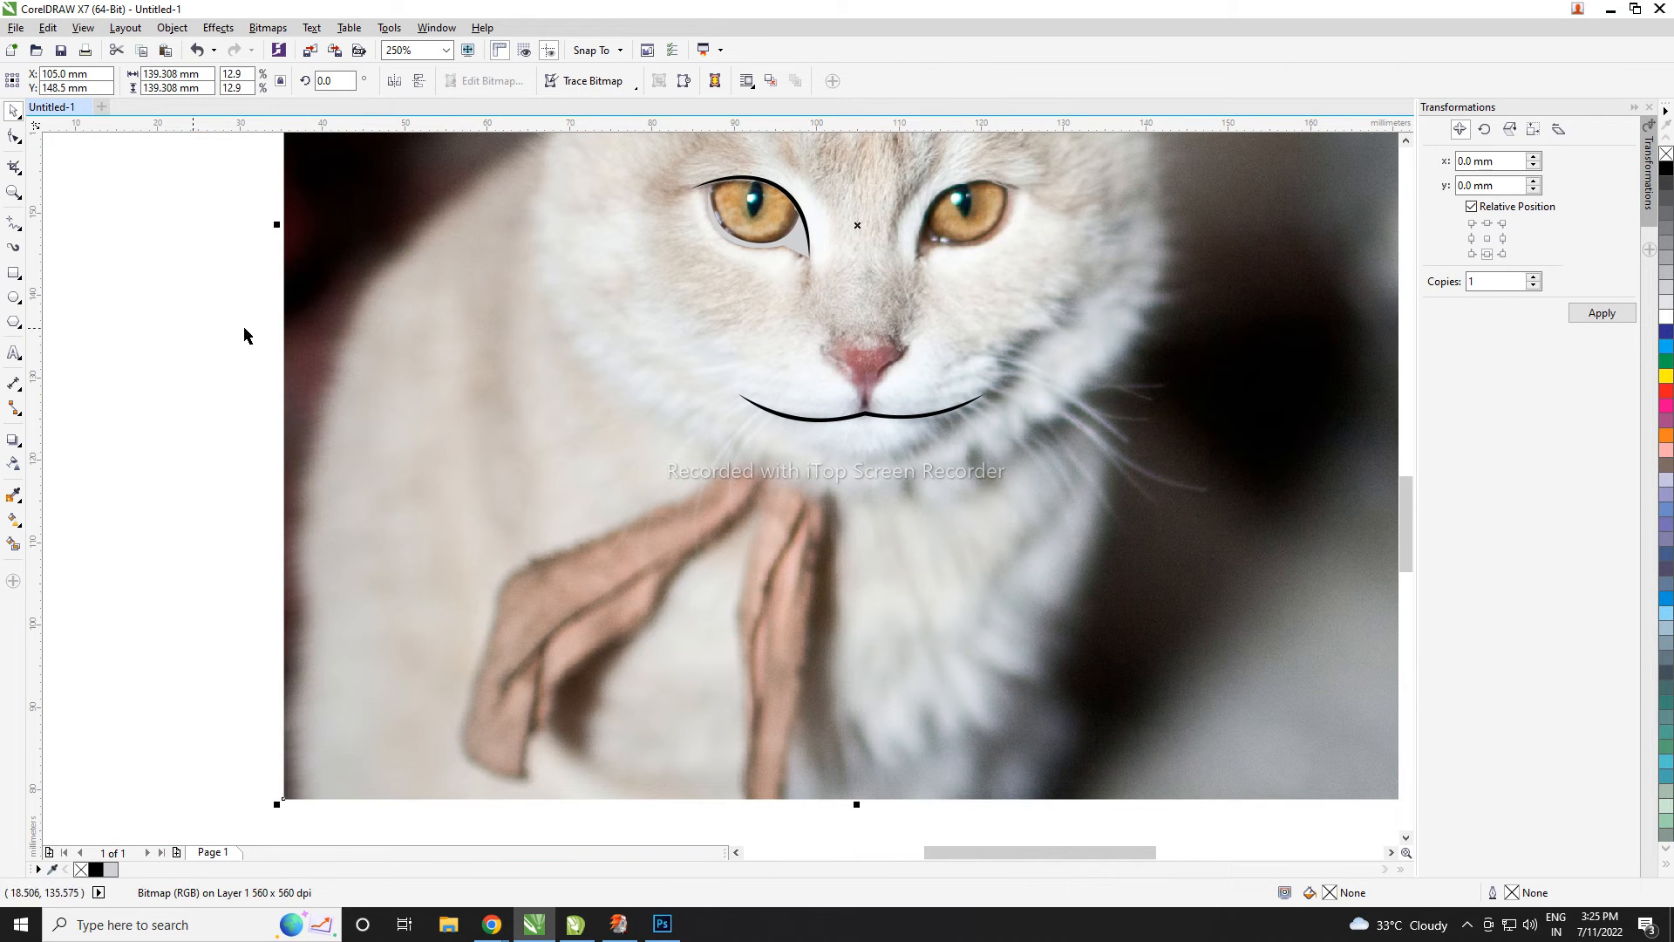
- Draw a flat closed triangle with straight freehand segments below the mouth, about 13.9 mm wide and 1.5 mm high, pointing down
click(15, 228)
scroll(909, 470, up, 1)
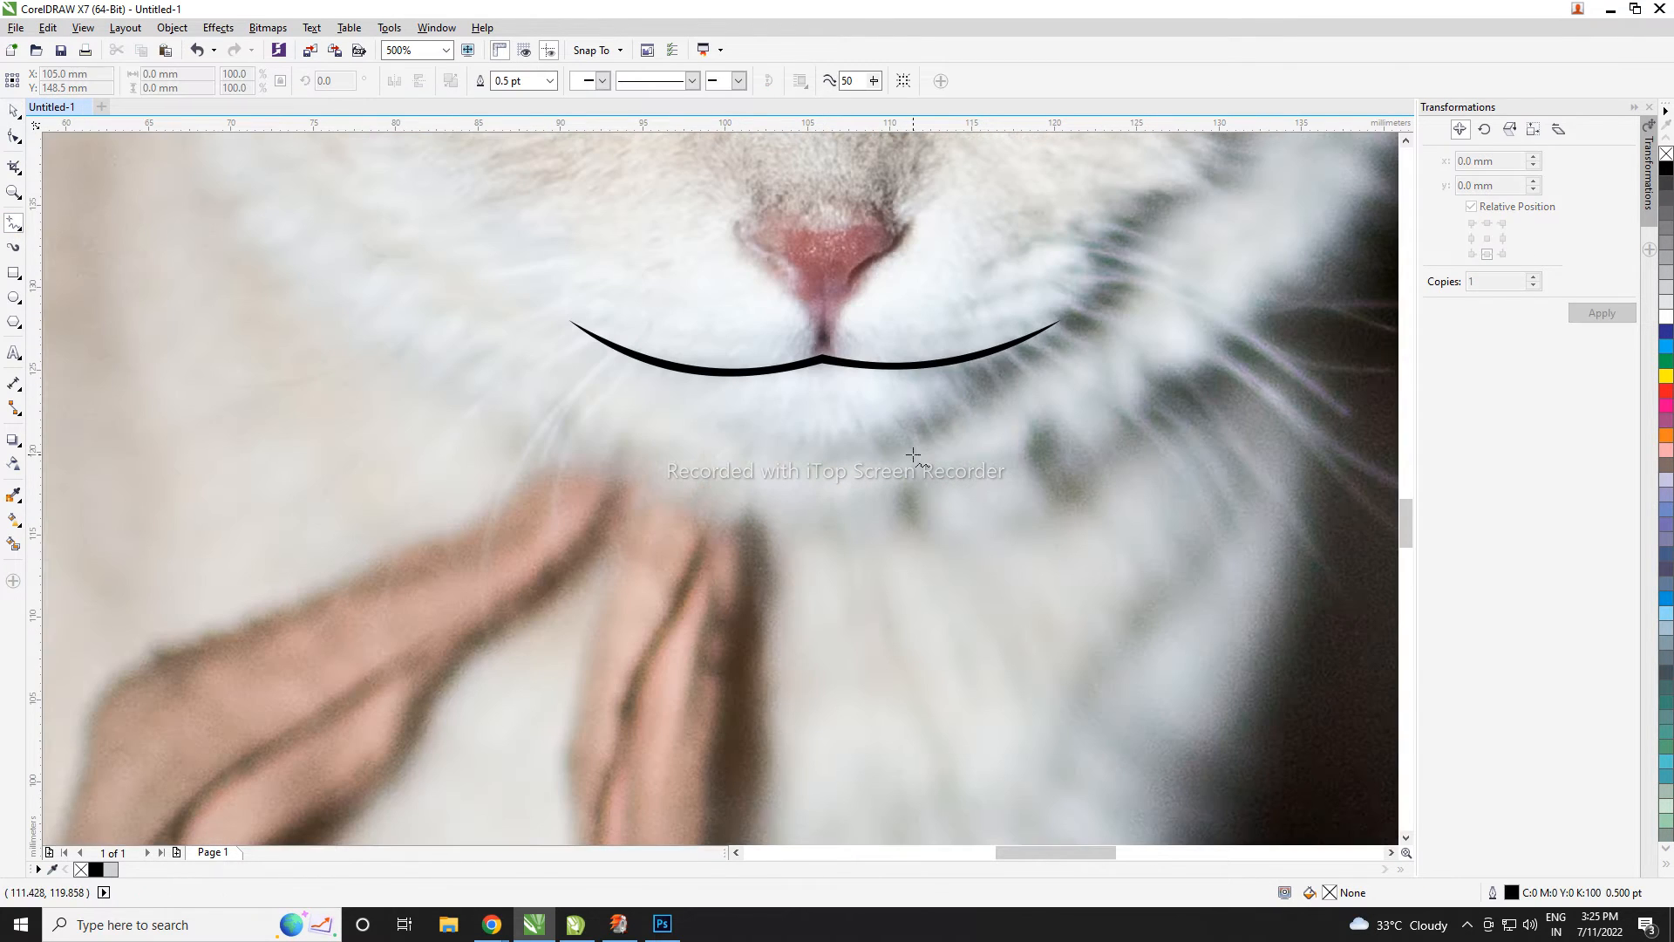
click(704, 413)
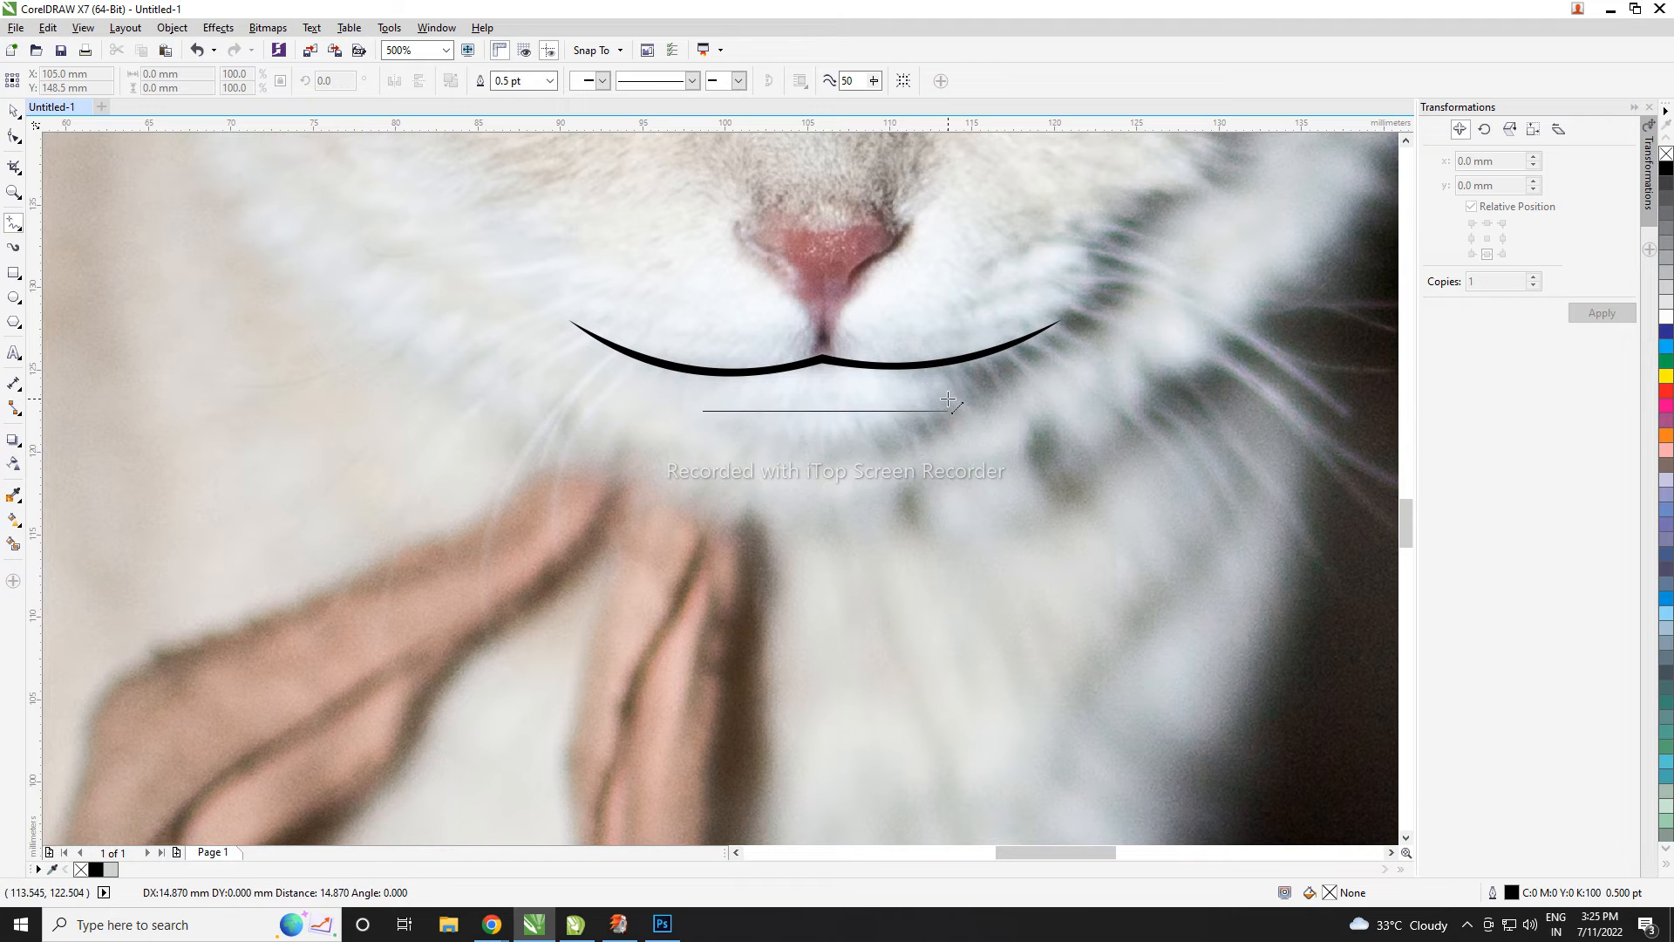
double_click(933, 411)
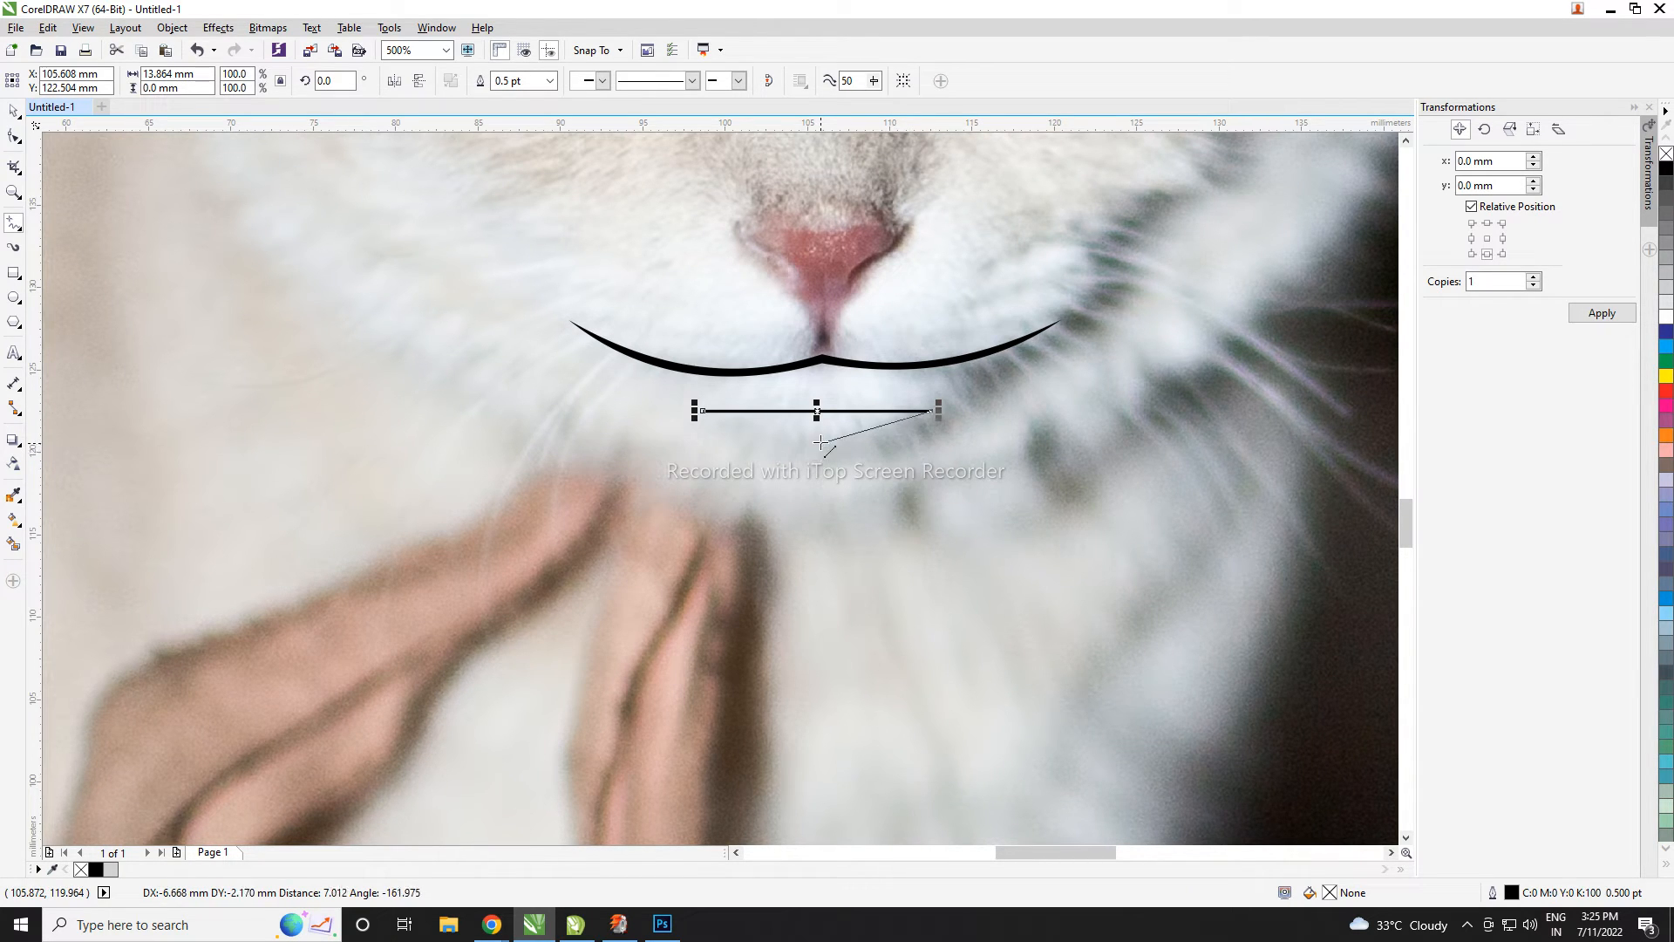
click(817, 436)
click(704, 410)
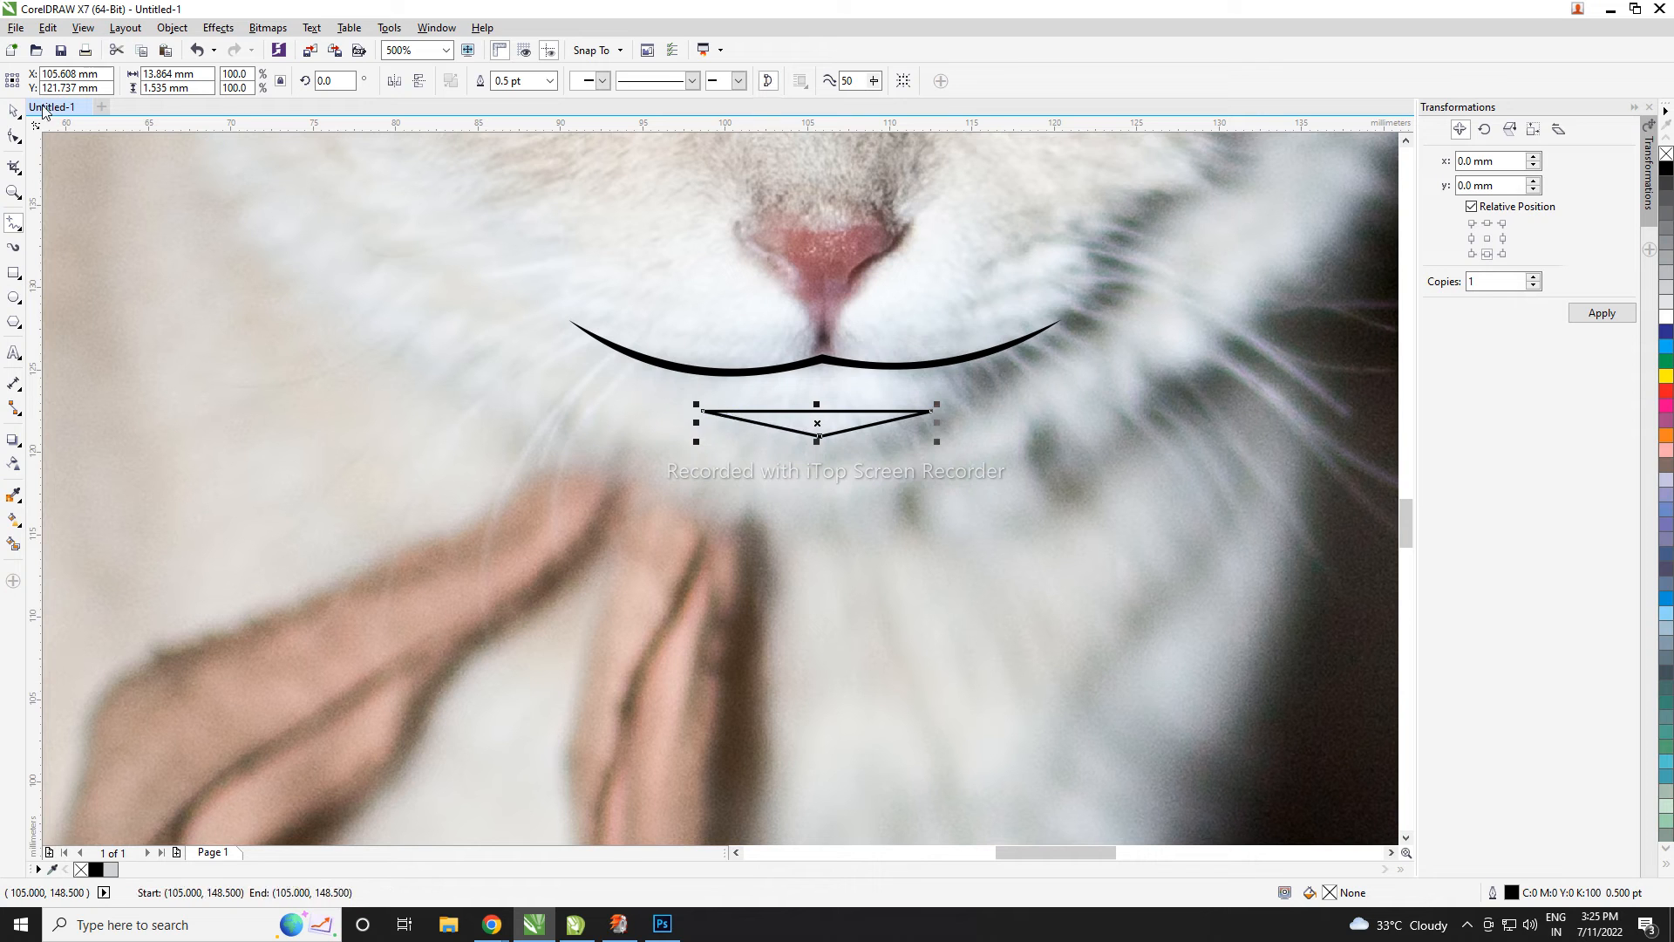
- Convert the triangle's segments to curves and delete its bottom node, leaving a single smooth arc along the lower edge
key(F10)
scroll(715, 420, up, 2)
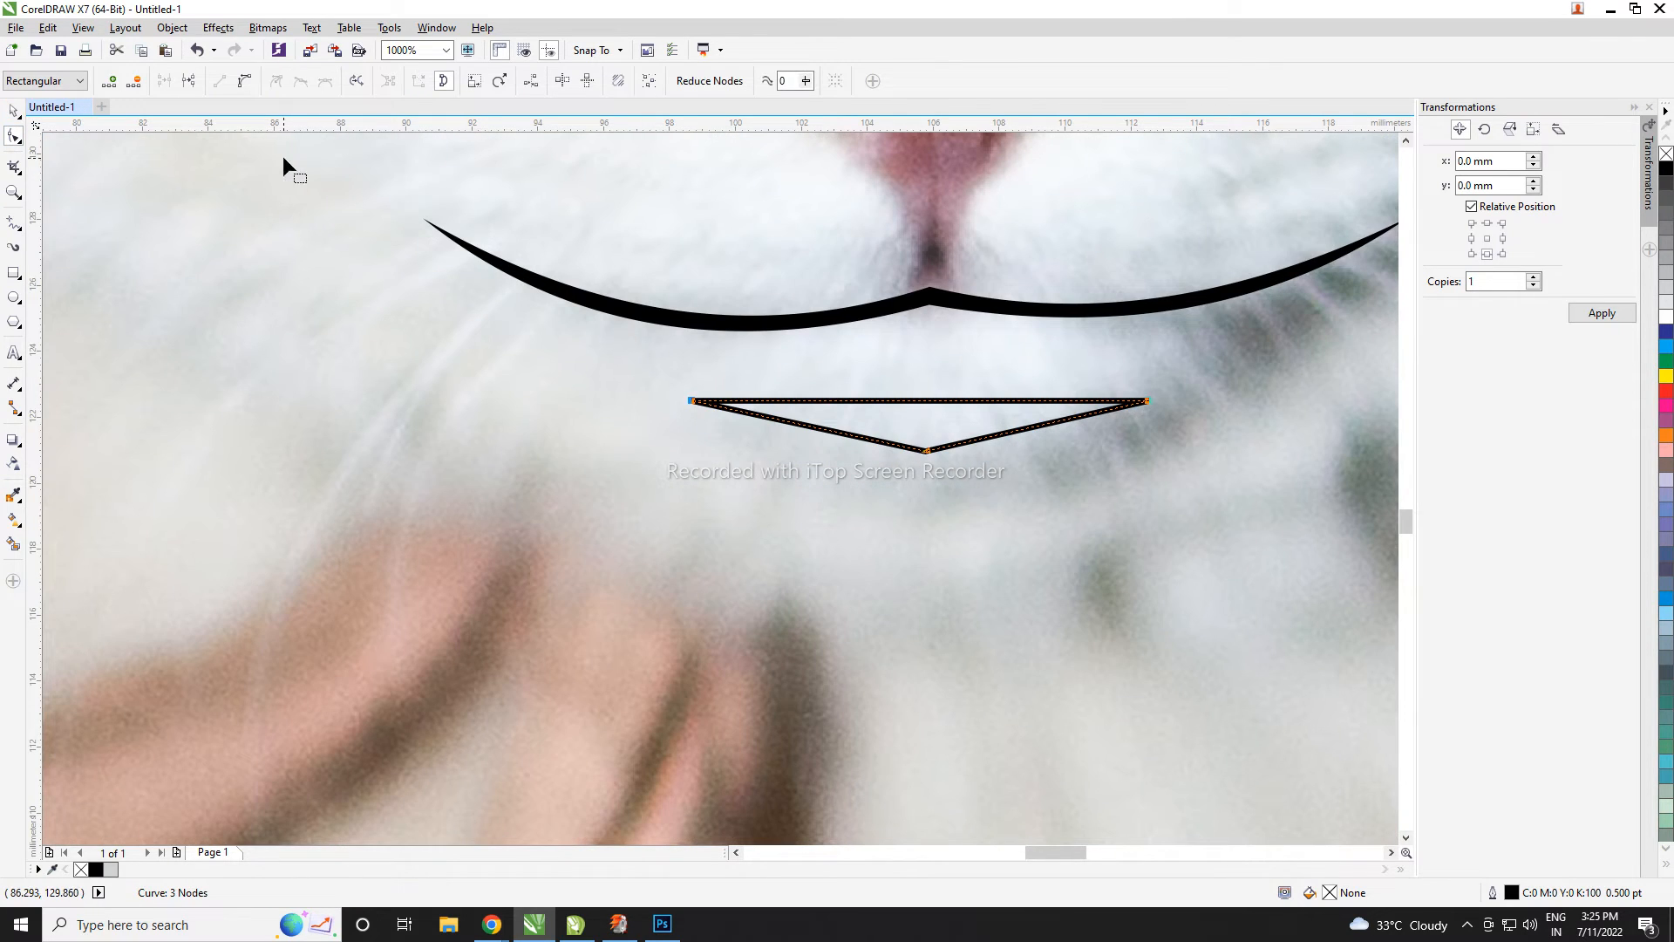
click(247, 85)
click(929, 458)
double_click(923, 453)
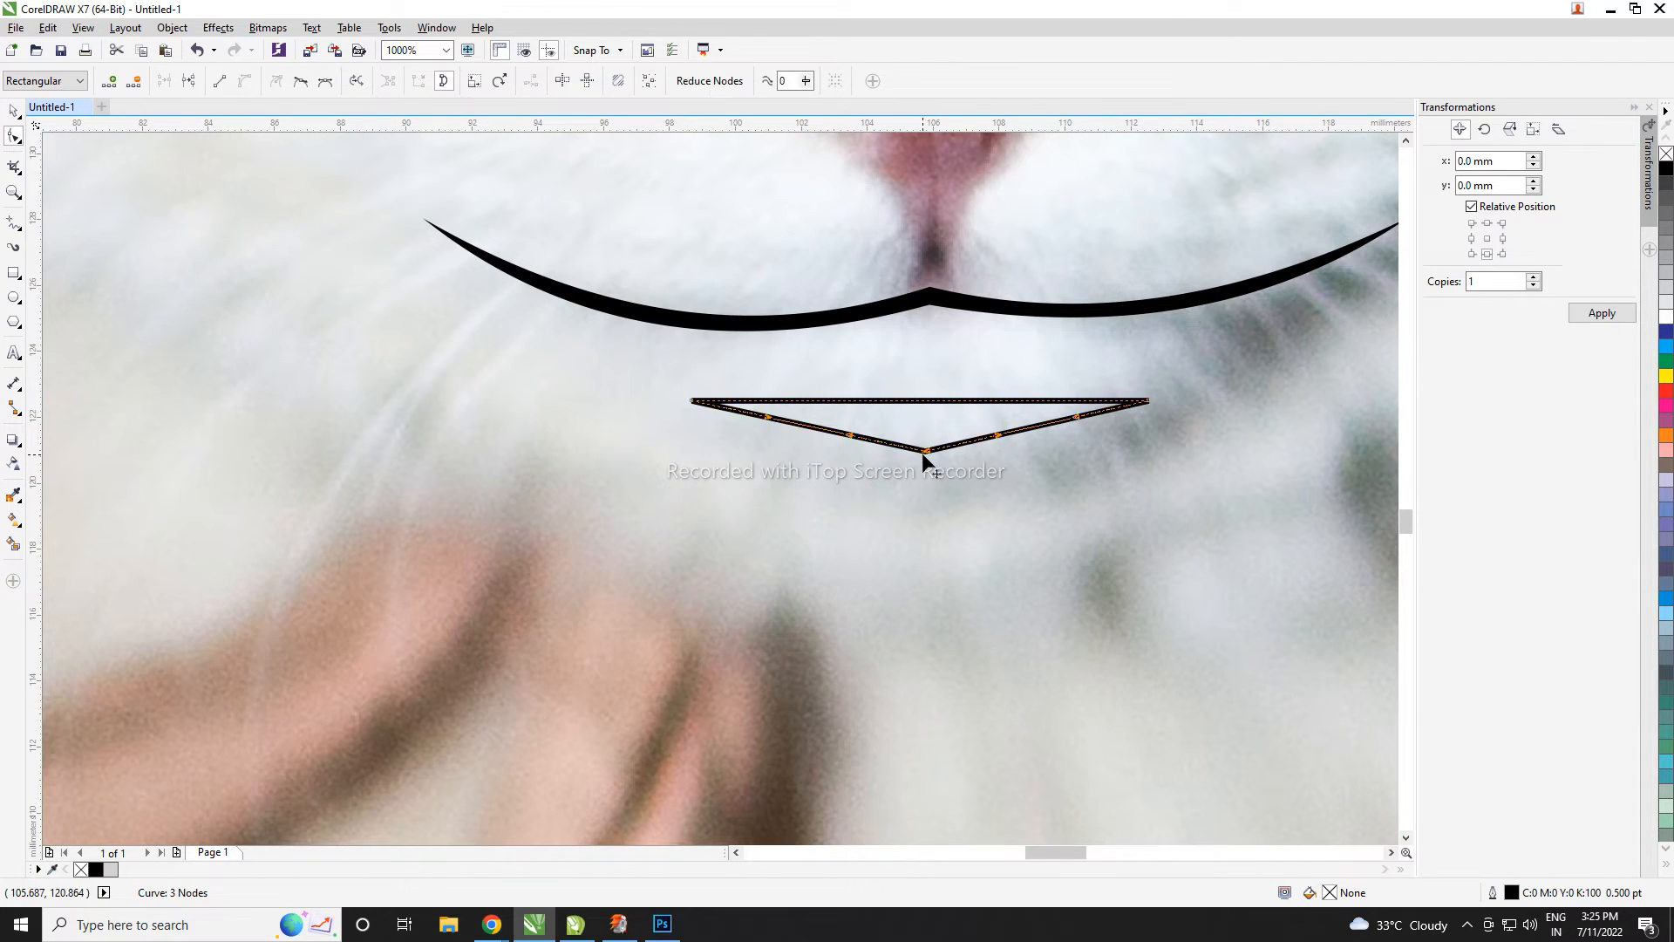
click(695, 400)
drag(914, 459, 876, 441)
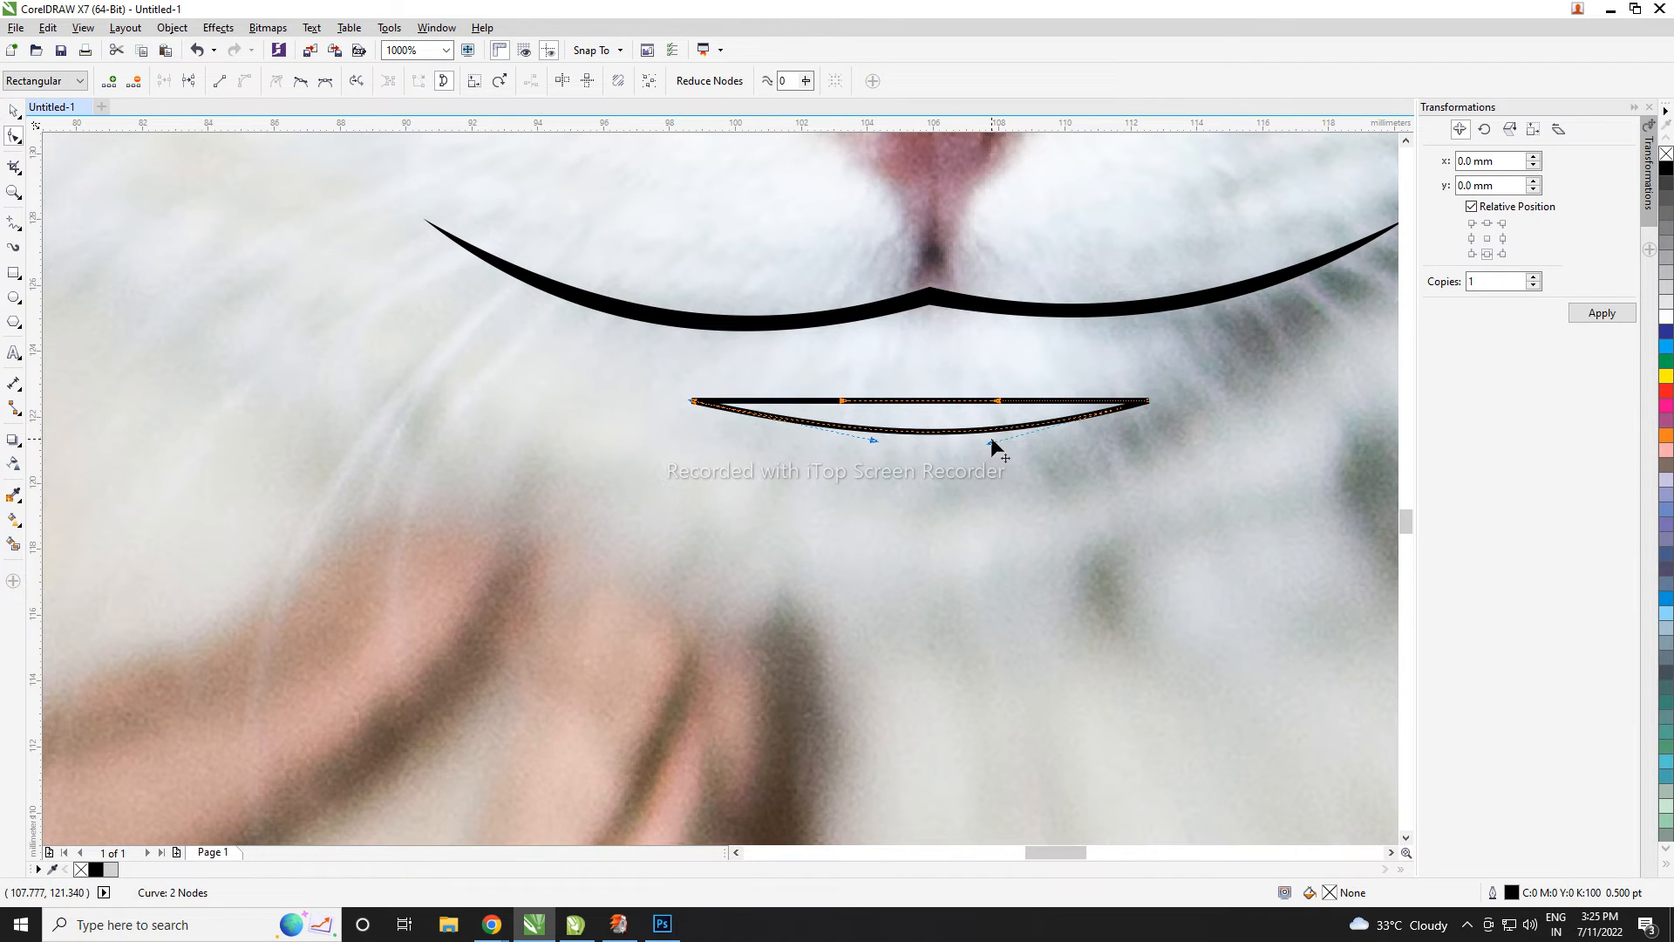
- Bend the lower lip shape's top edge down into a thin crescent, then give it a black fill without an outline
drag(932, 401, 926, 437)
scroll(929, 417, up, 2)
double_click(926, 437)
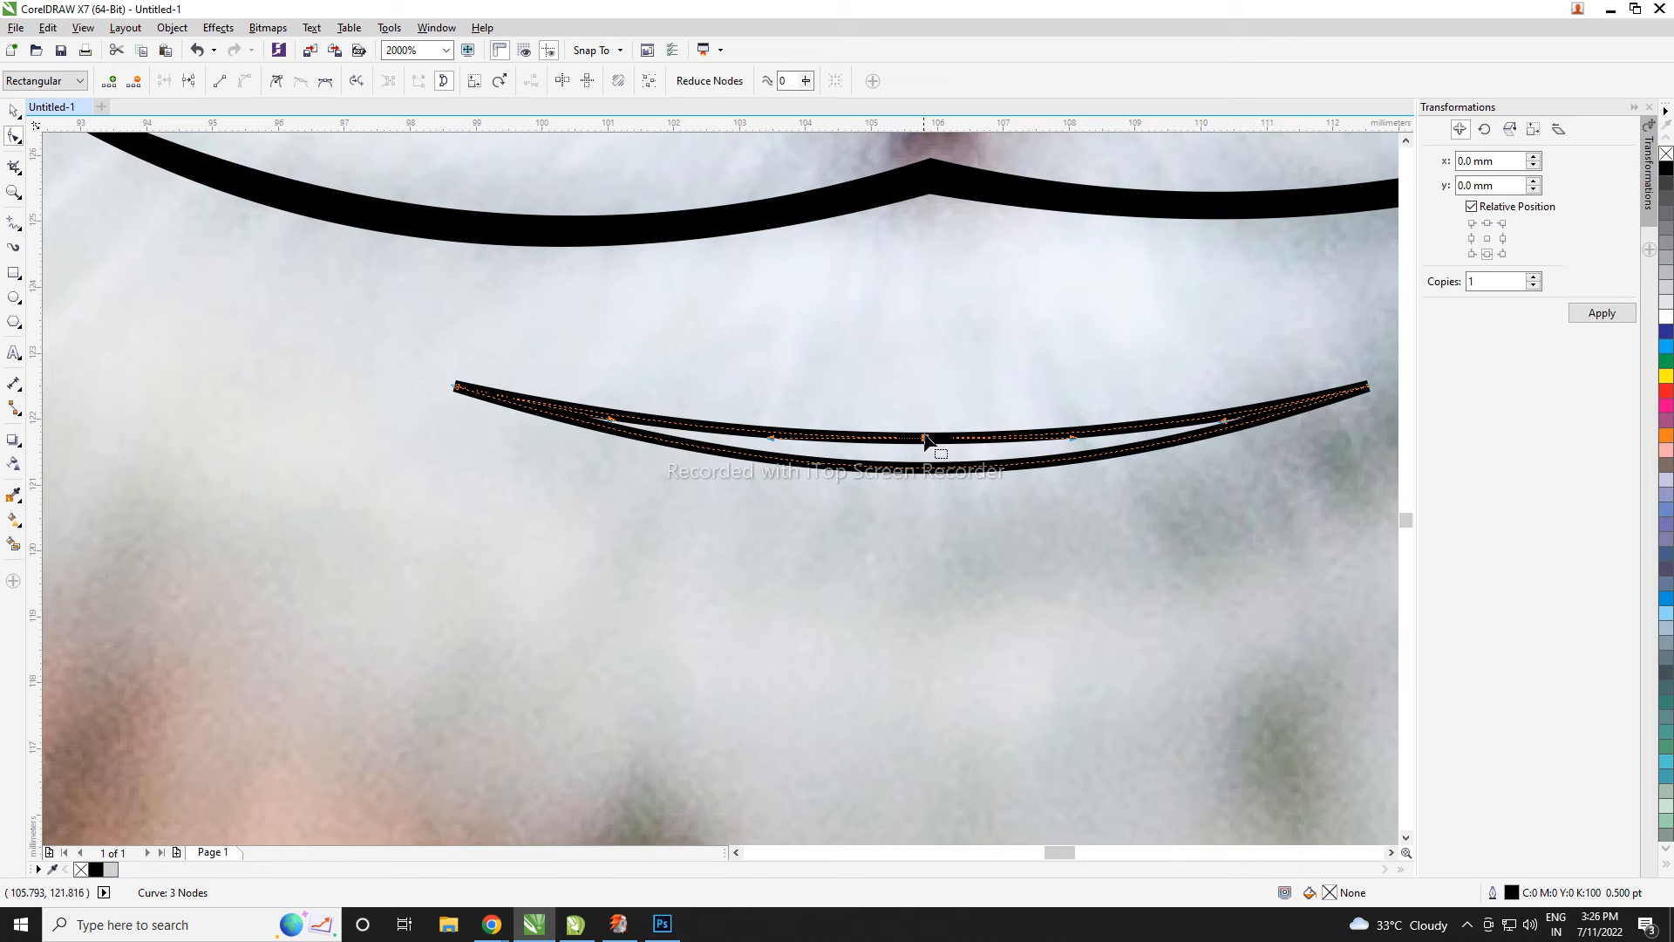
scroll(927, 438, down, 8)
key(space)
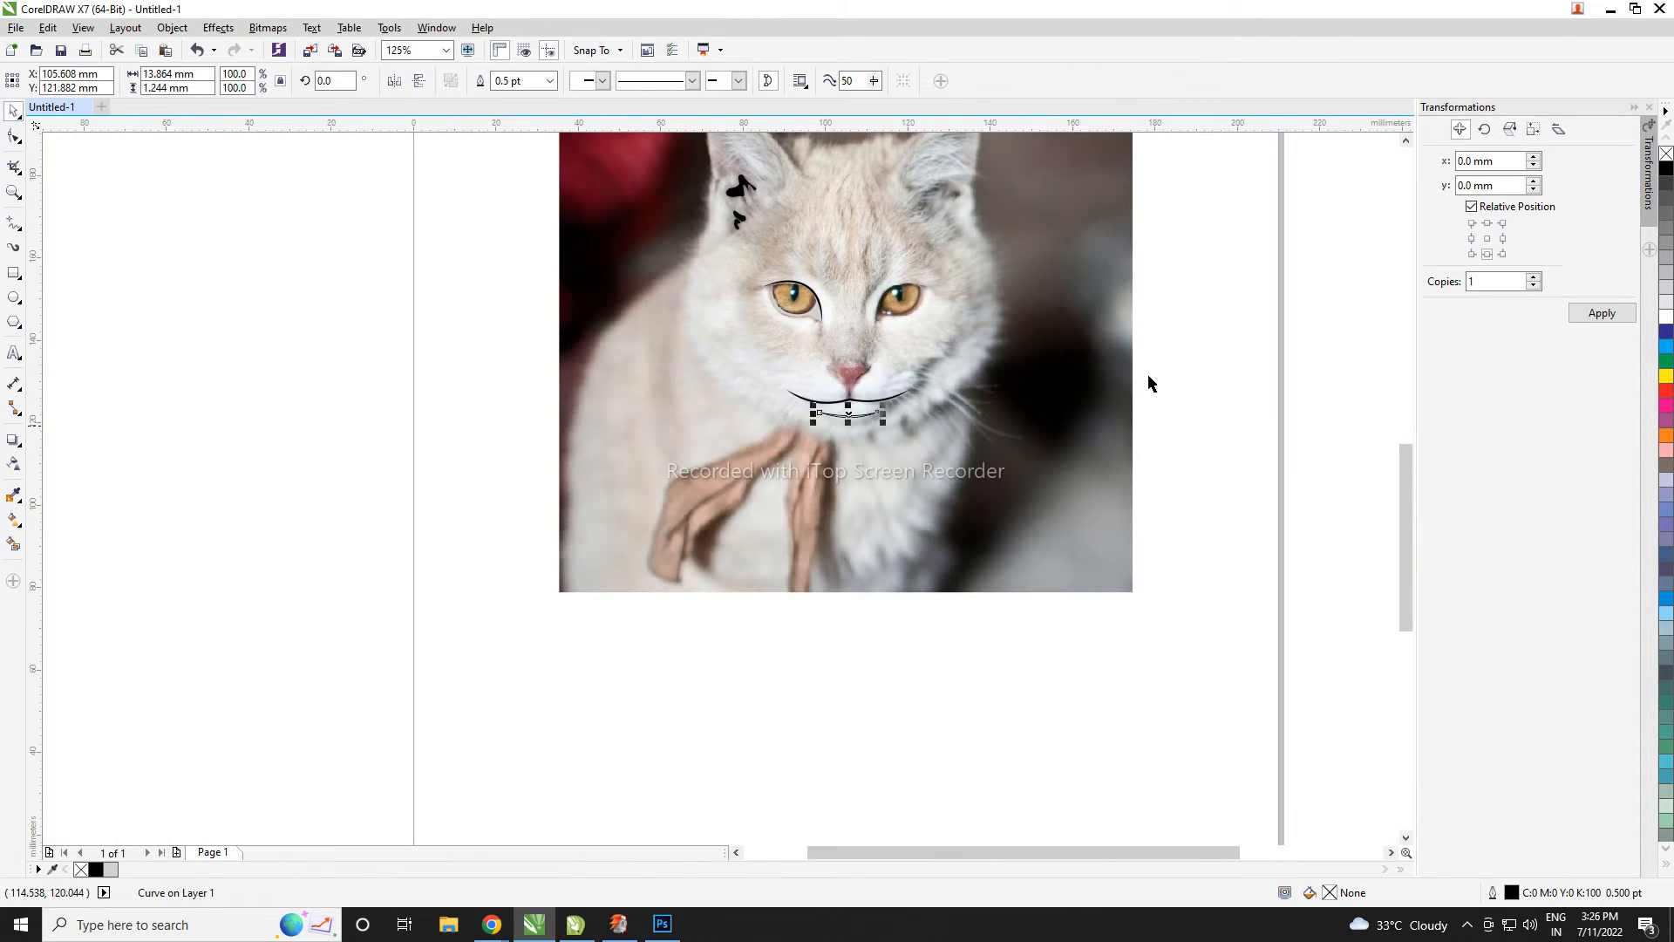
click(1304, 329)
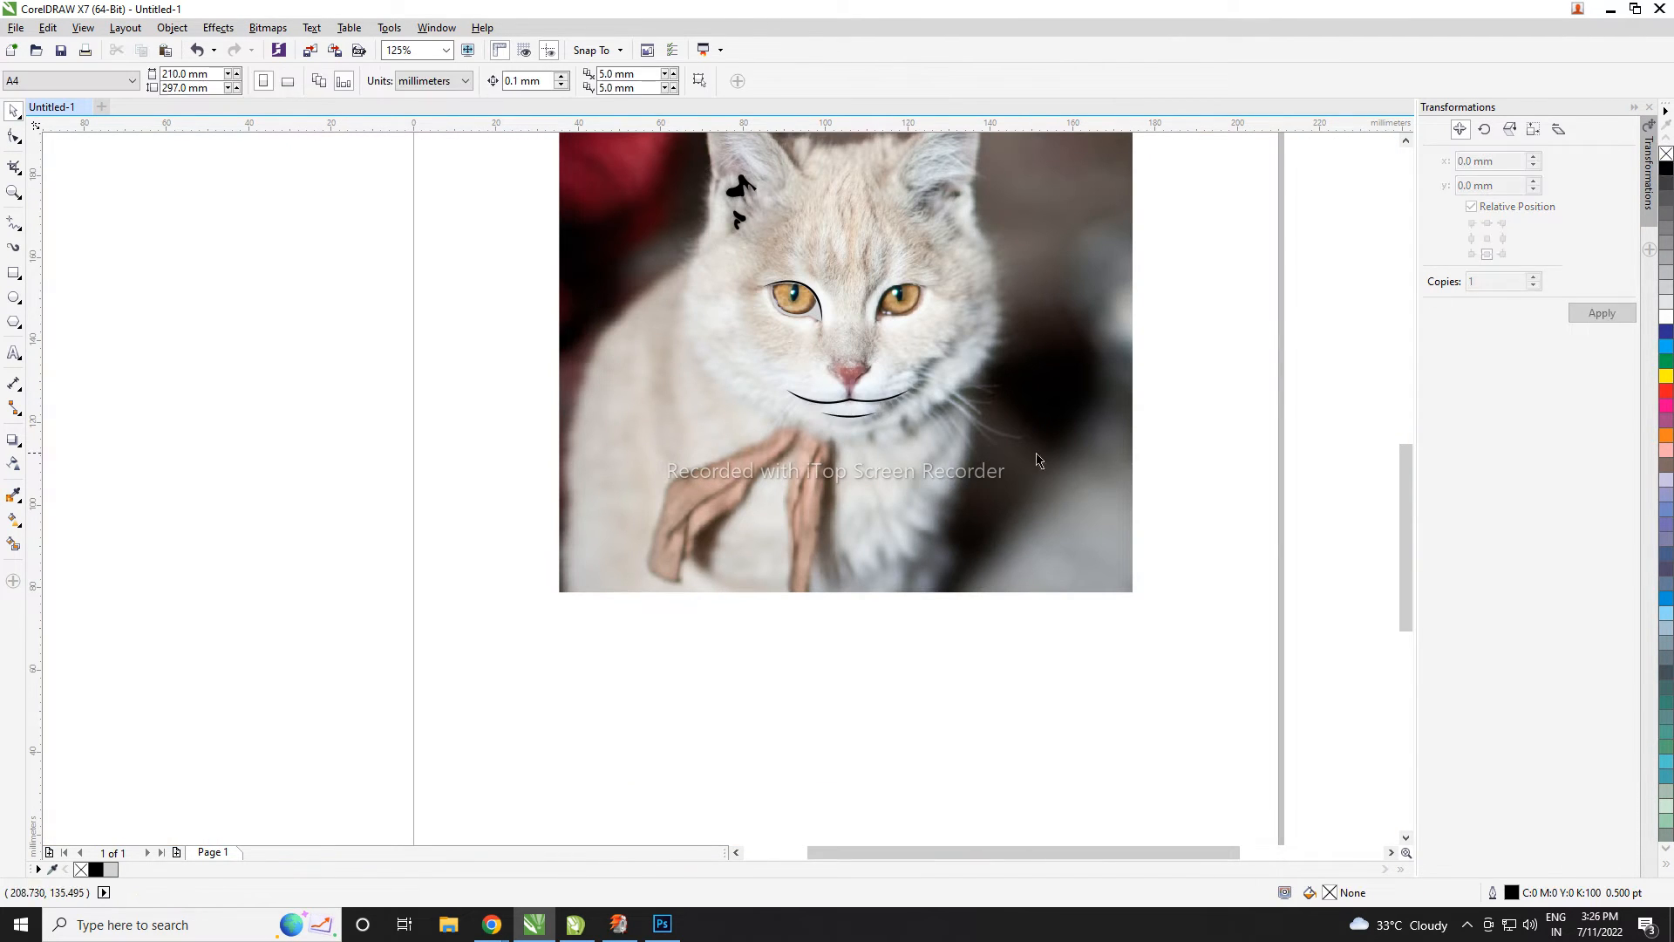
- Save the drawing to the Desktop as a CorelDRAW file named cat
scroll(1037, 459, down, 2)
key(ctrl+s)
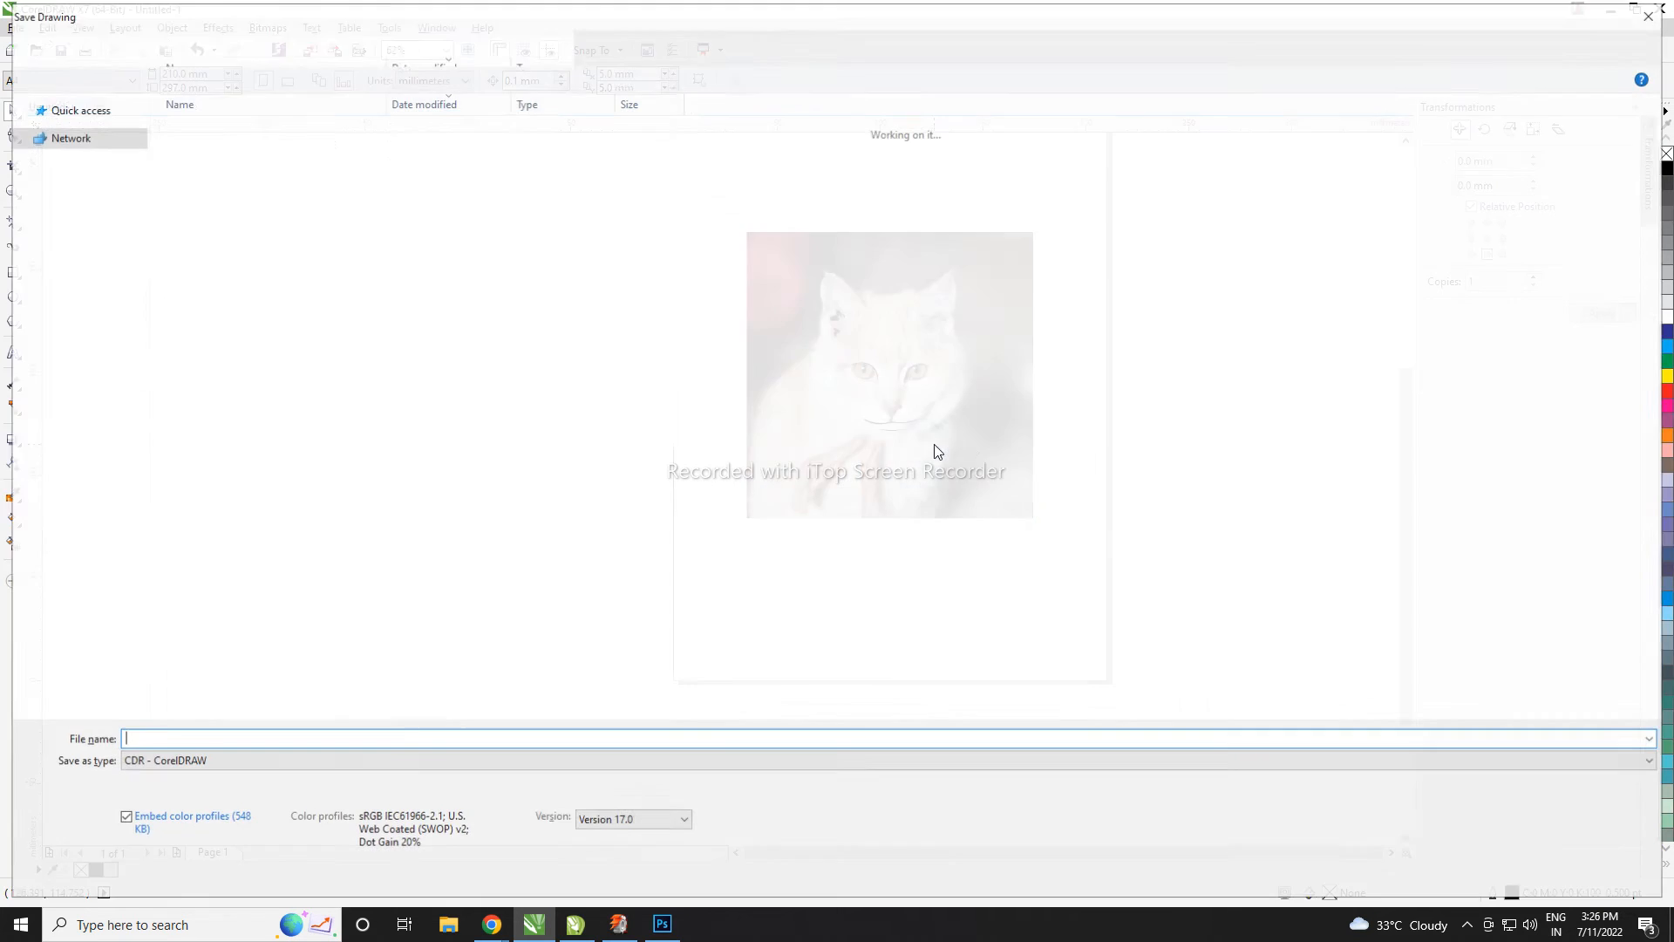
click(70, 136)
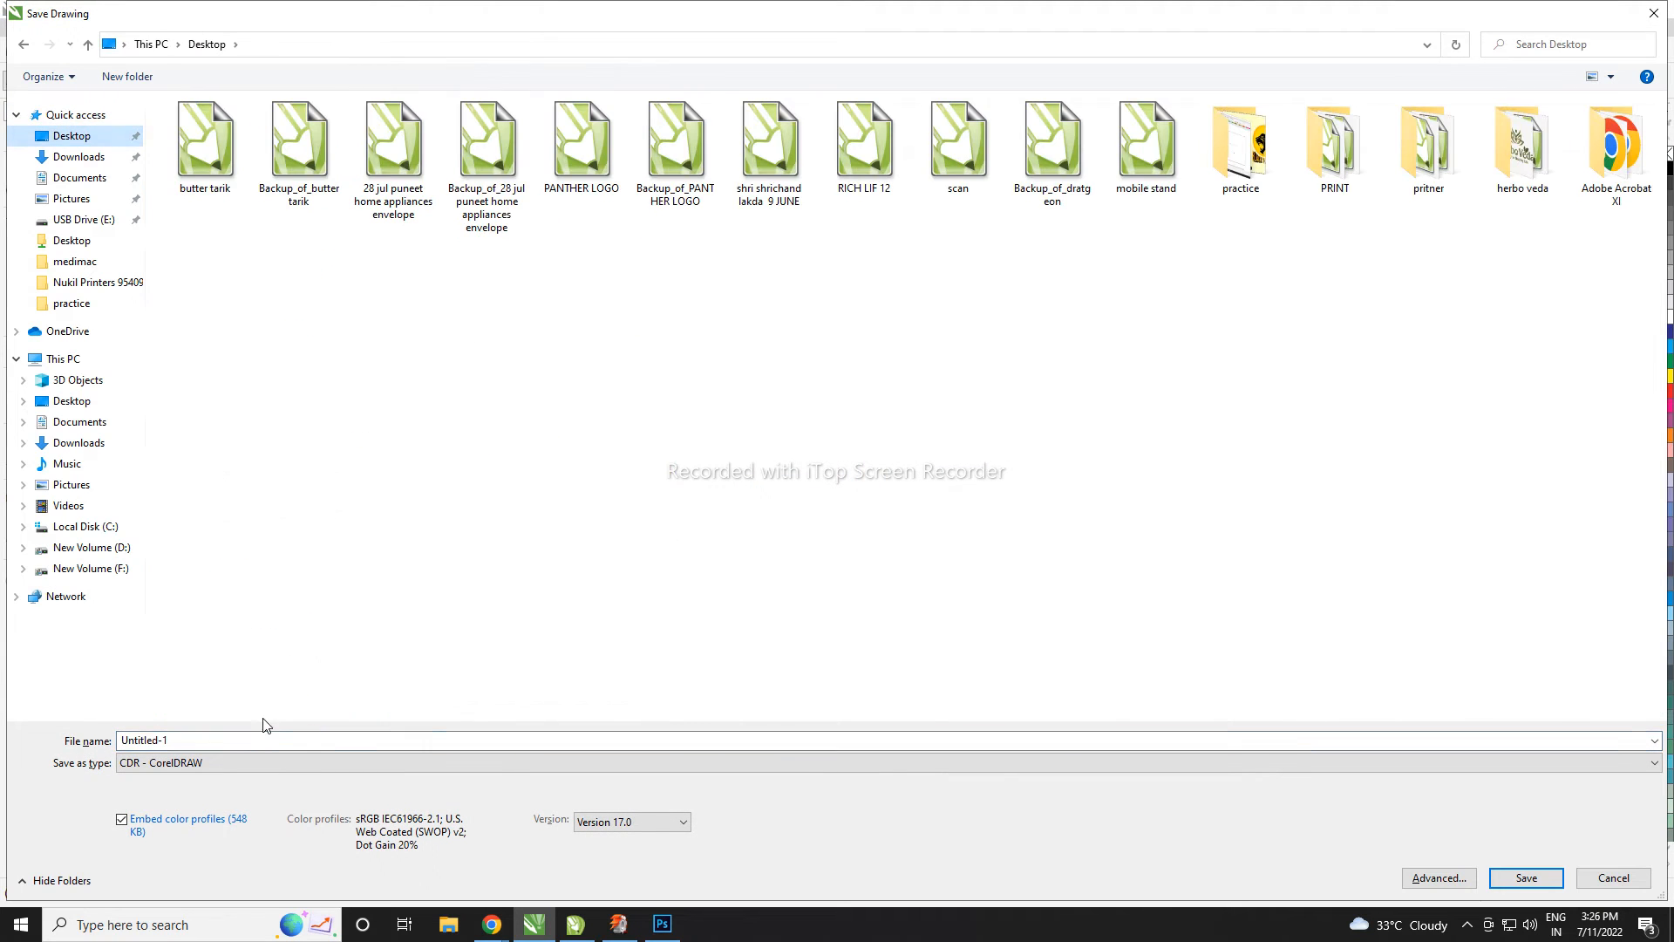
click(265, 736)
text(ca)
key(Escape)
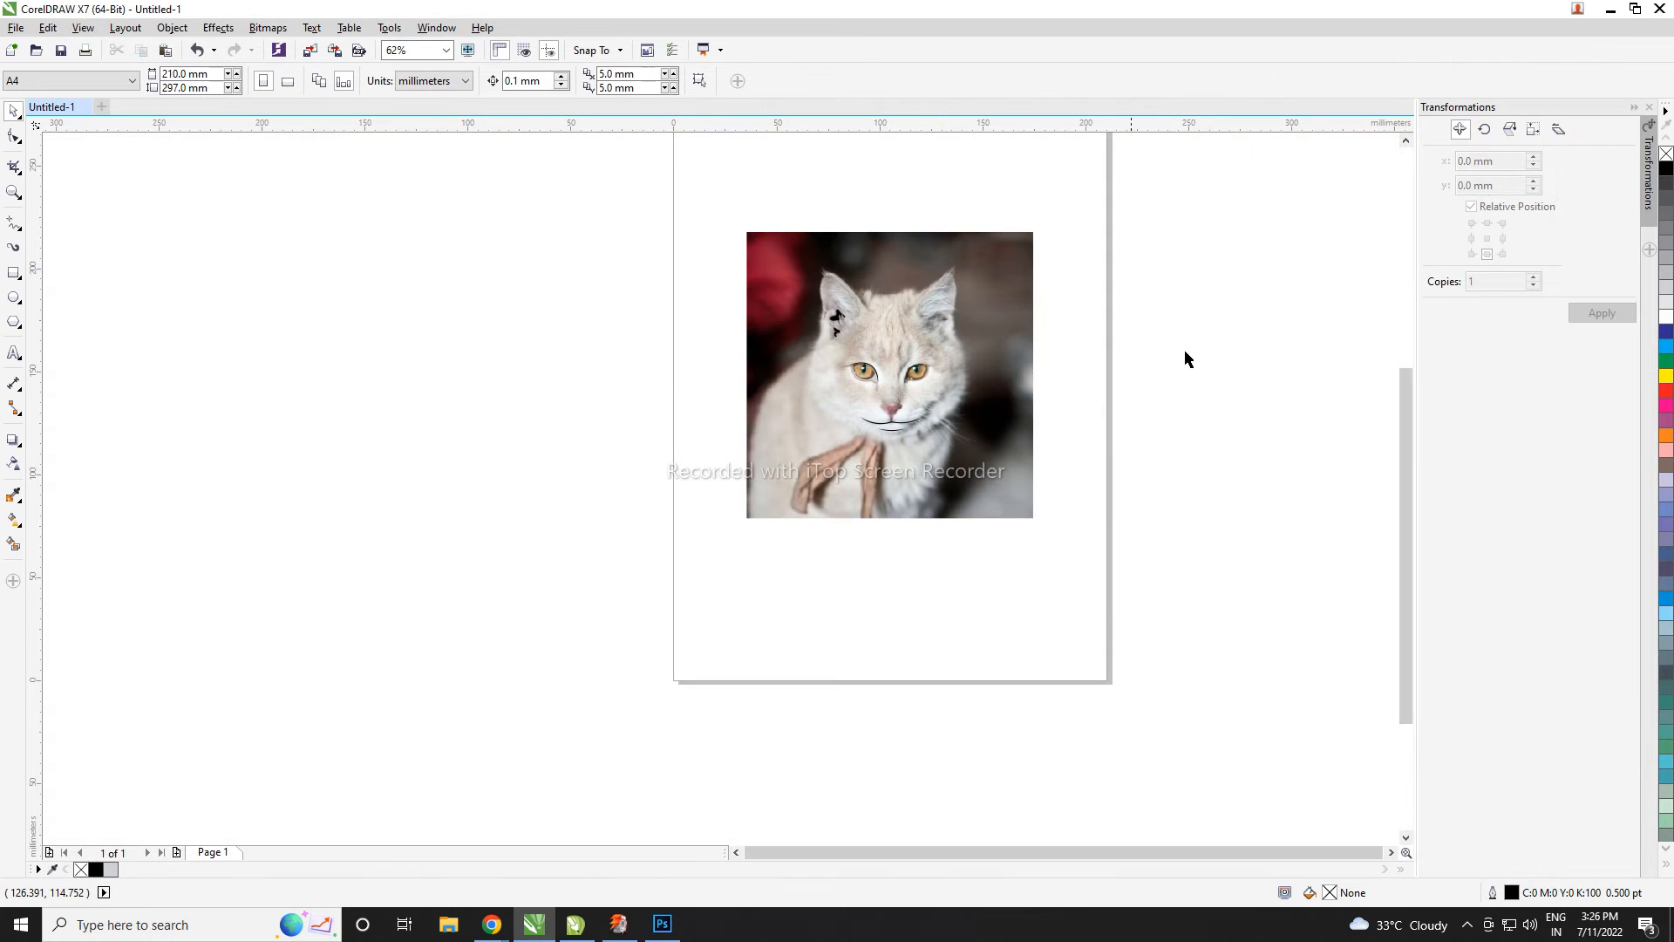
- Draw a straight vertical line about 7.2 mm long from the top of the nose down to just above the mouth
scroll(833, 288, up, 2)
scroll(667, 433, down, 1)
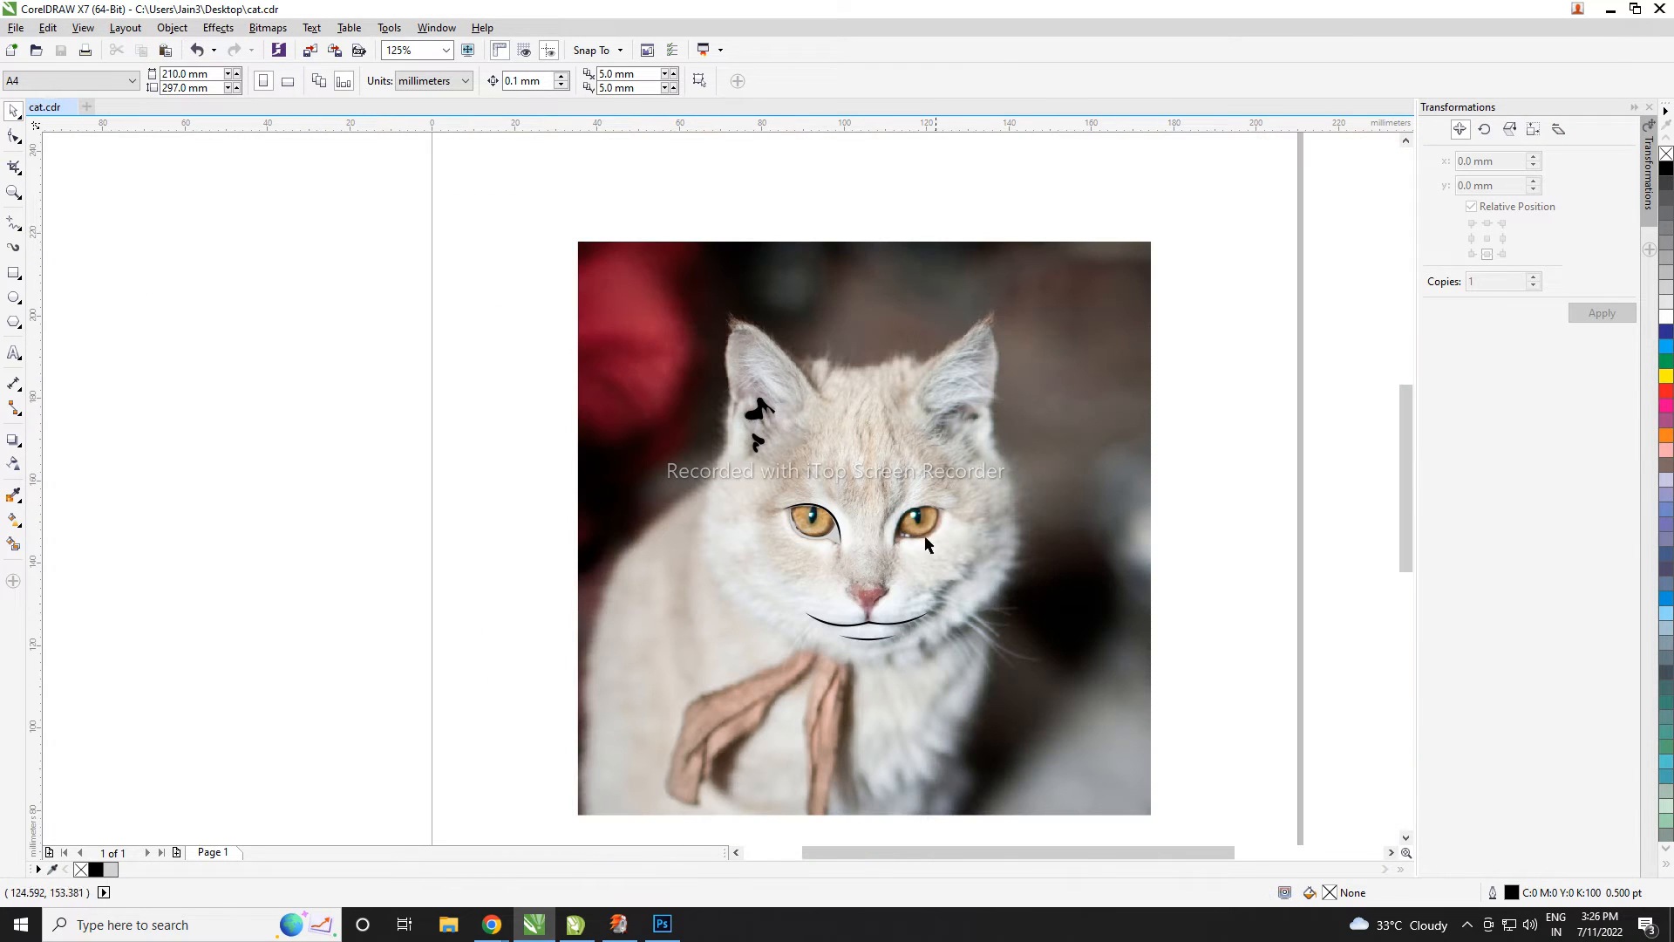
scroll(872, 541, up, 1)
scroll(856, 503, down, 1)
scroll(863, 592, up, 2)
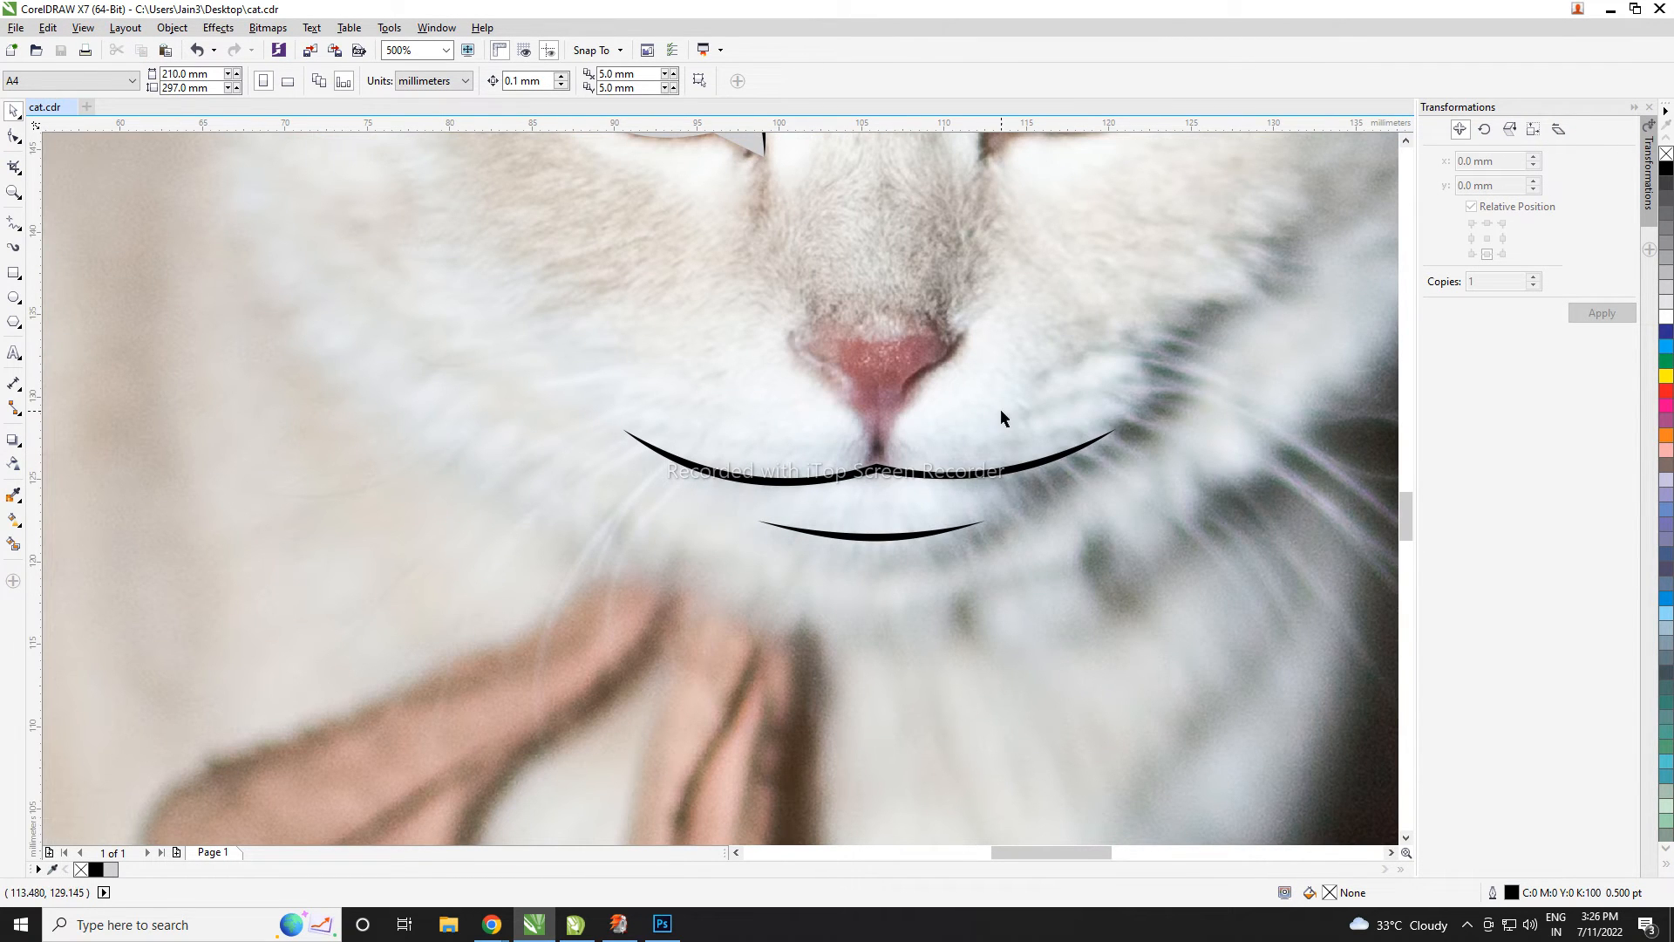
click(14, 224)
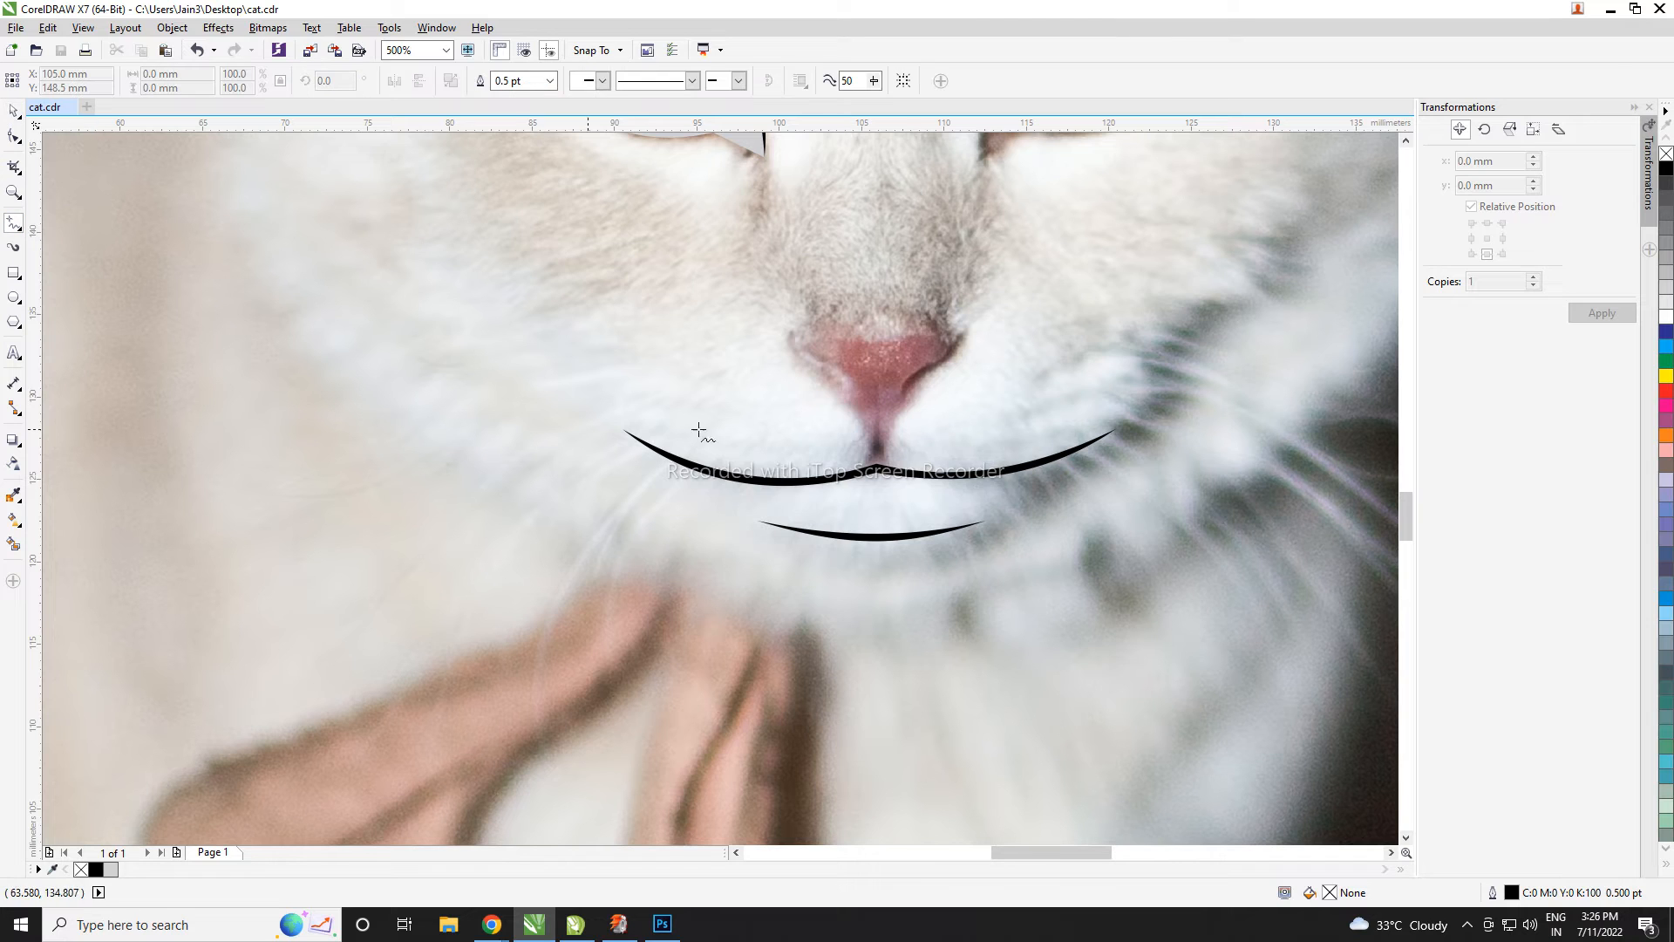
scroll(920, 421, up, 1)
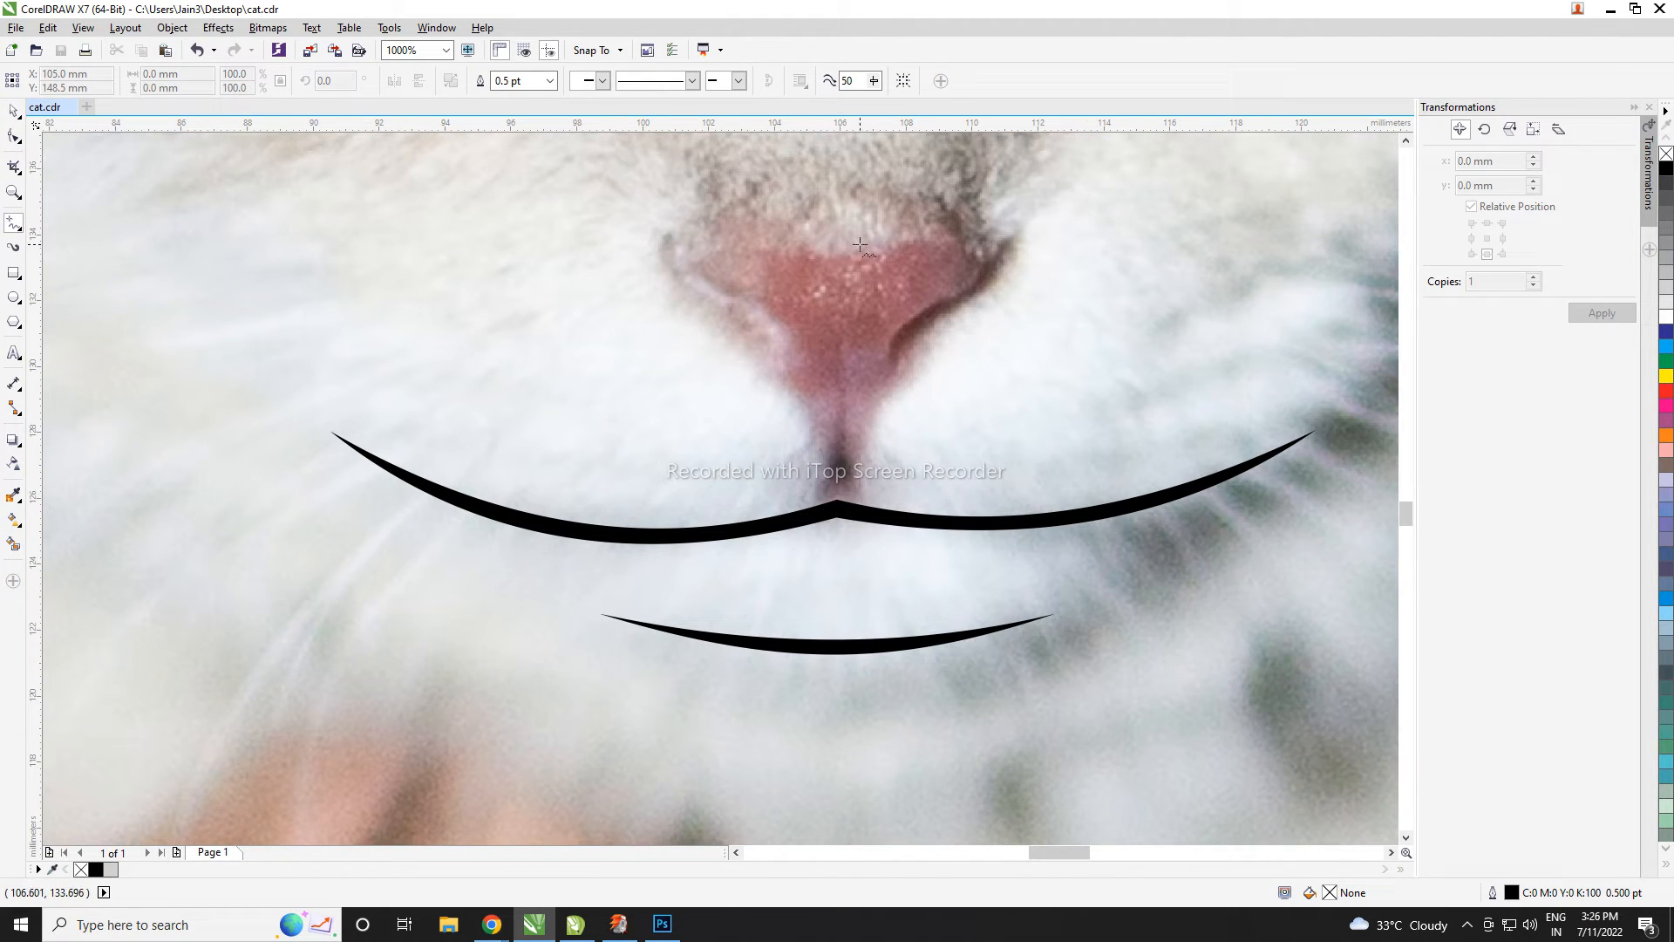
drag(834, 250, 834, 488)
- Shift the vertical nose line sideways so it lines up with the mouth's central peak
key(space)
shift+click(841, 513)
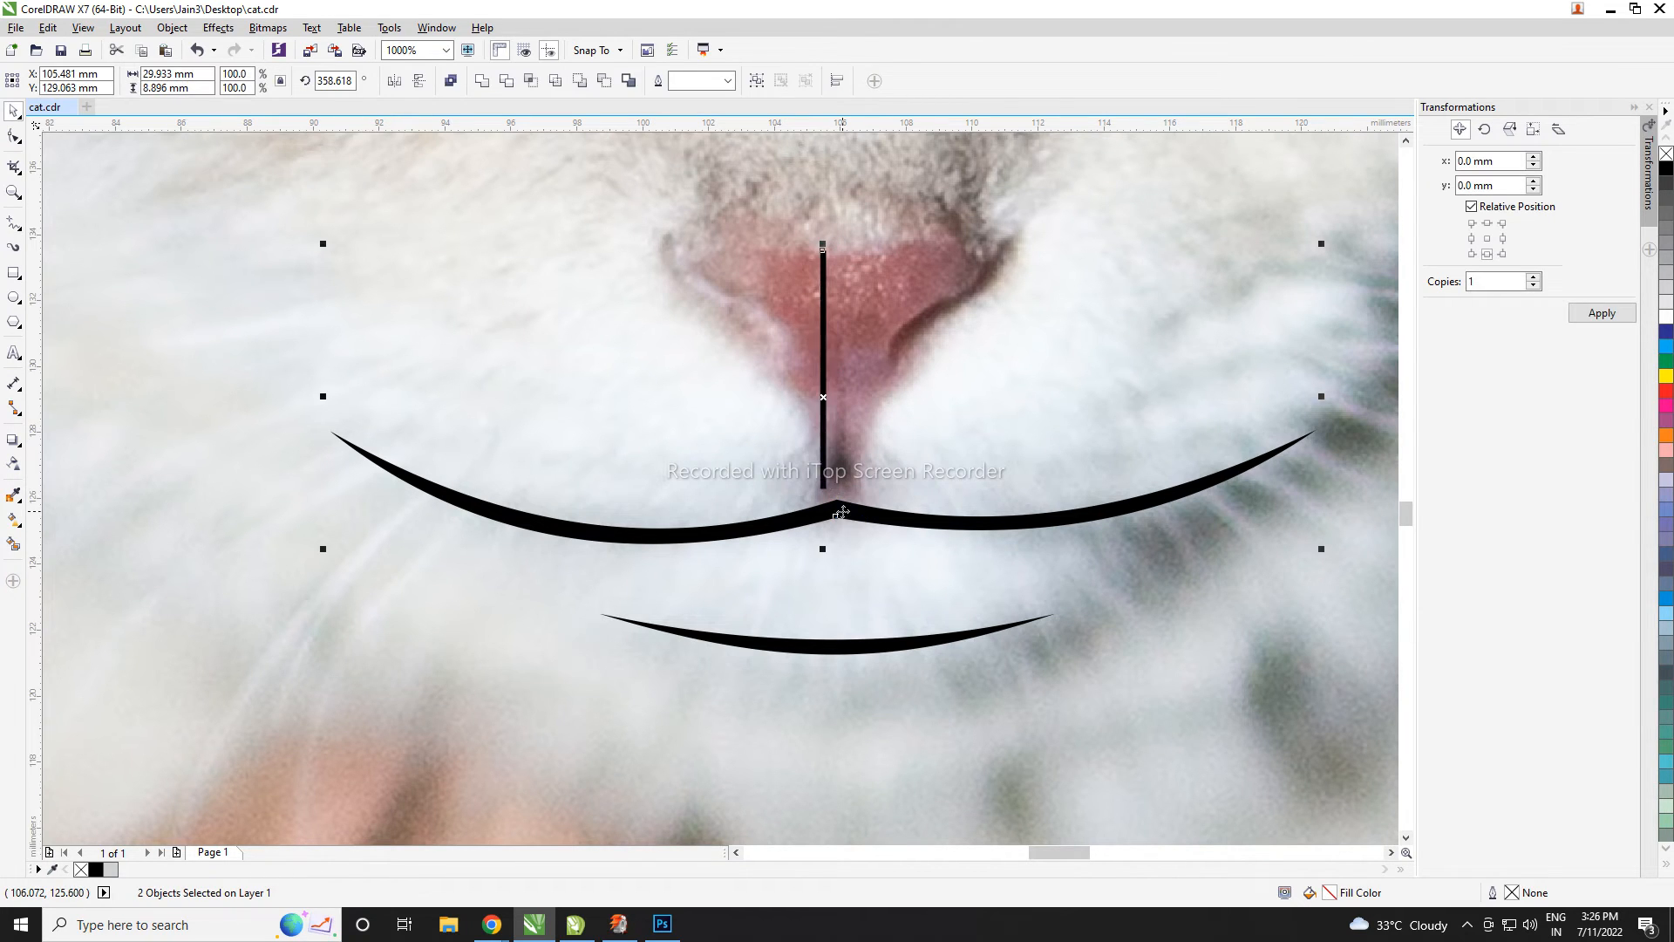
shift+click(842, 515)
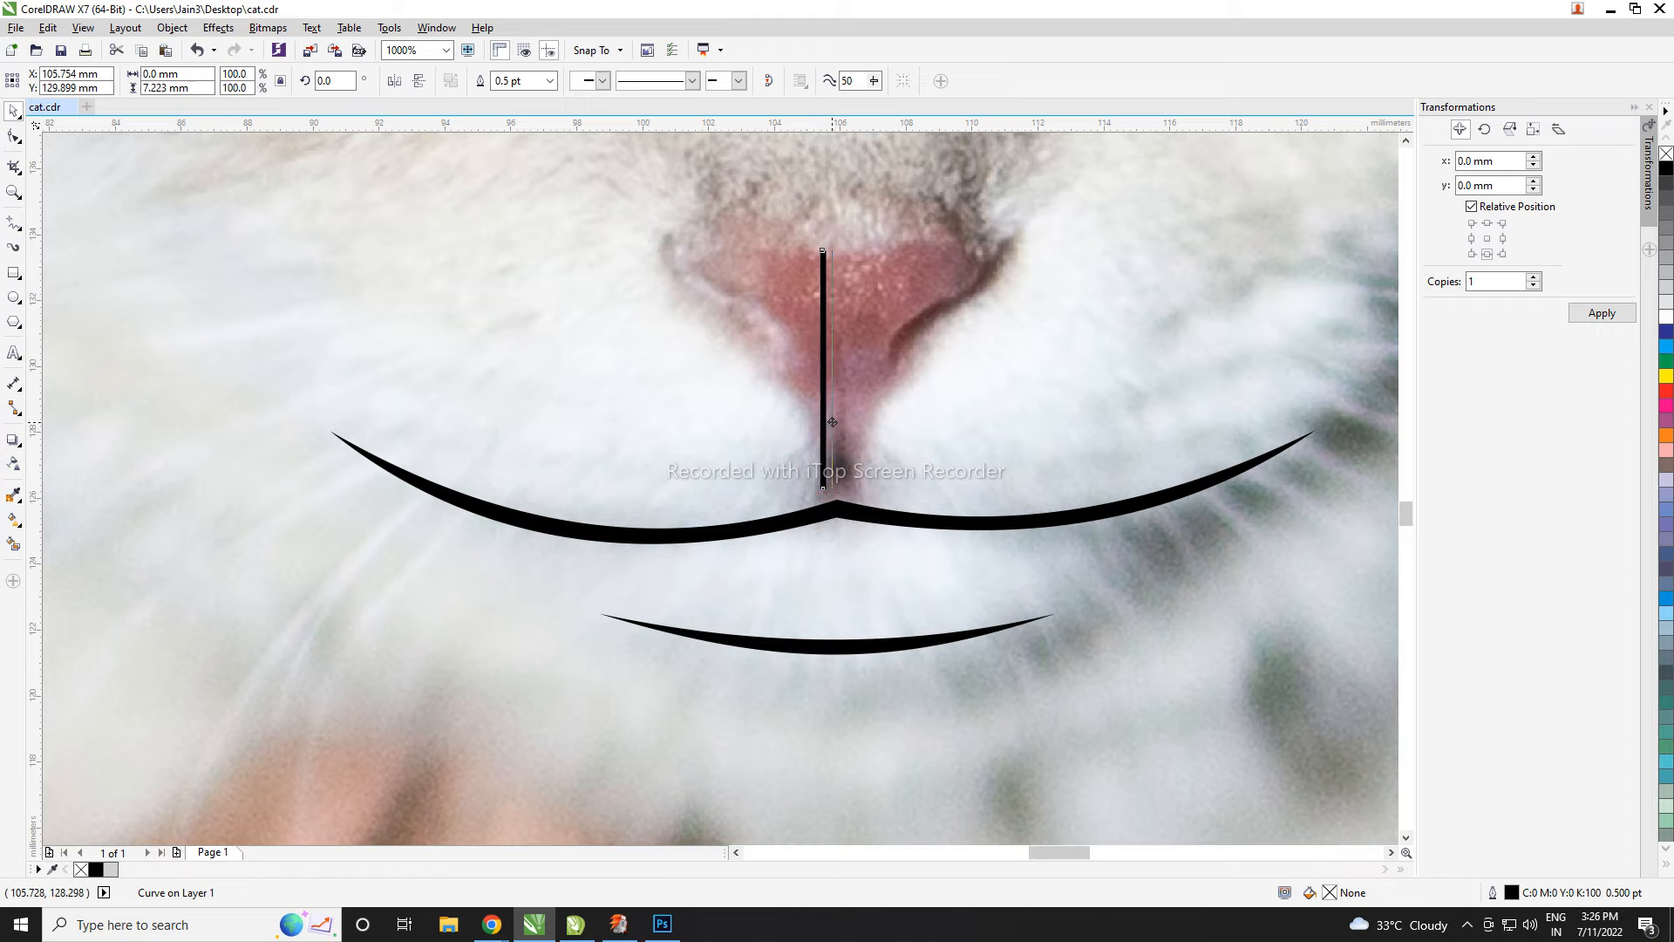
drag(833, 422, 838, 423)
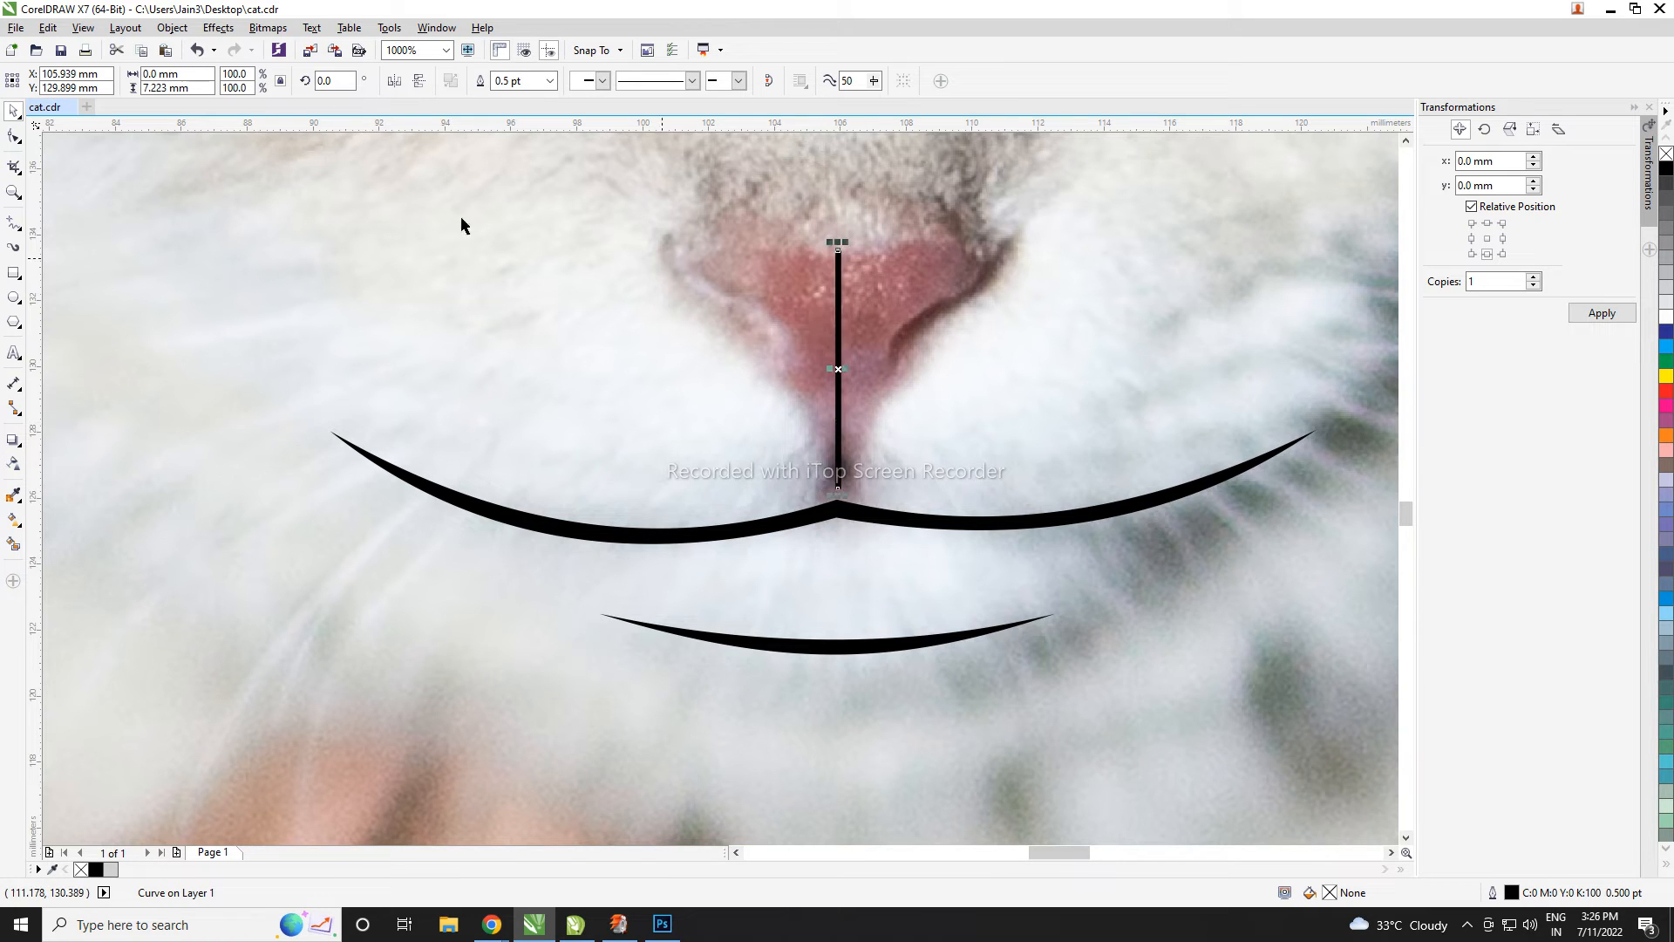
- Extend the vertical line with straight freehand segments around the nose's right half, closing a shape about 3.9 mm wide and 8.1 mm high
click(15, 140)
key(F5)
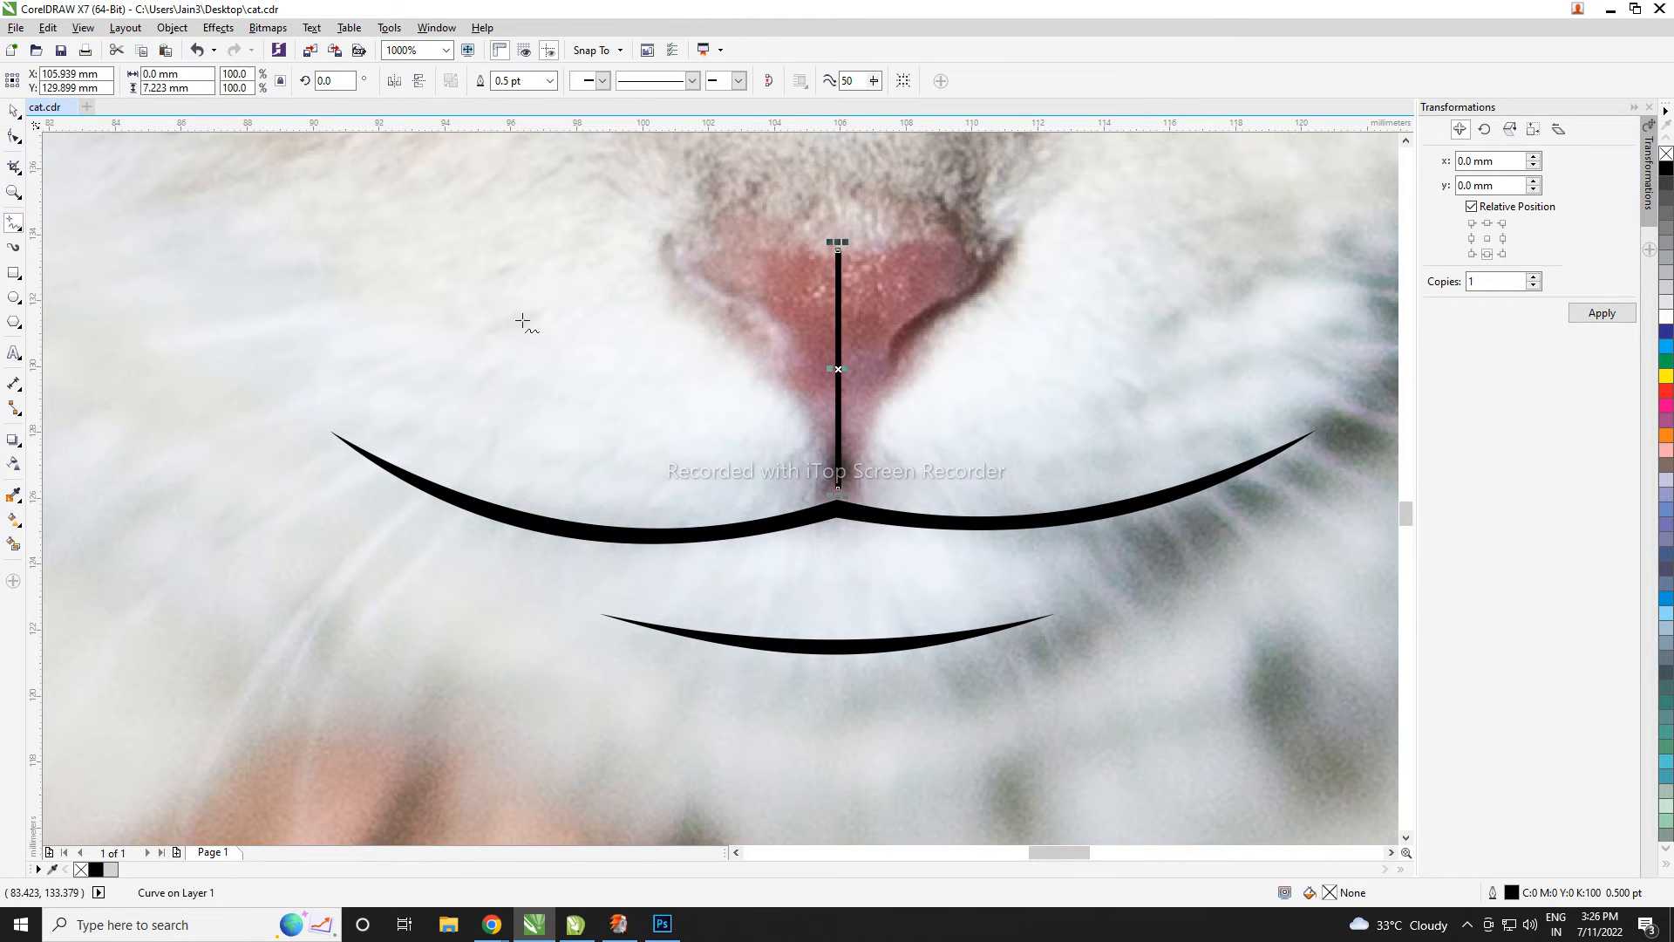
click(837, 249)
double_click(967, 240)
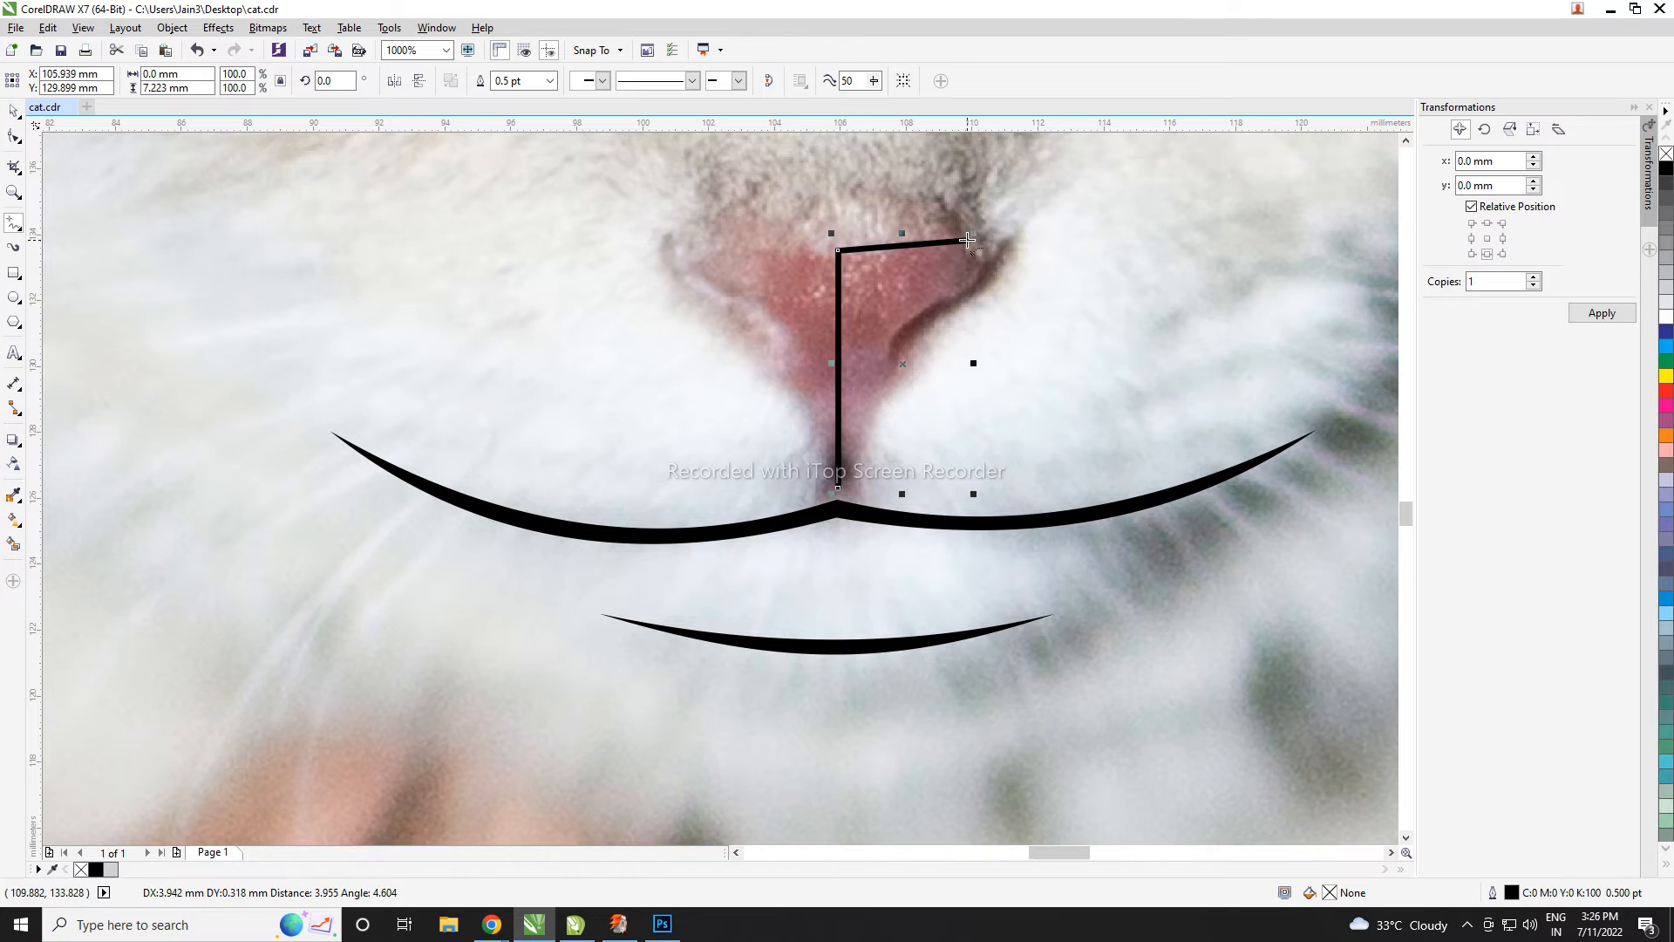
double_click(950, 295)
double_click(885, 353)
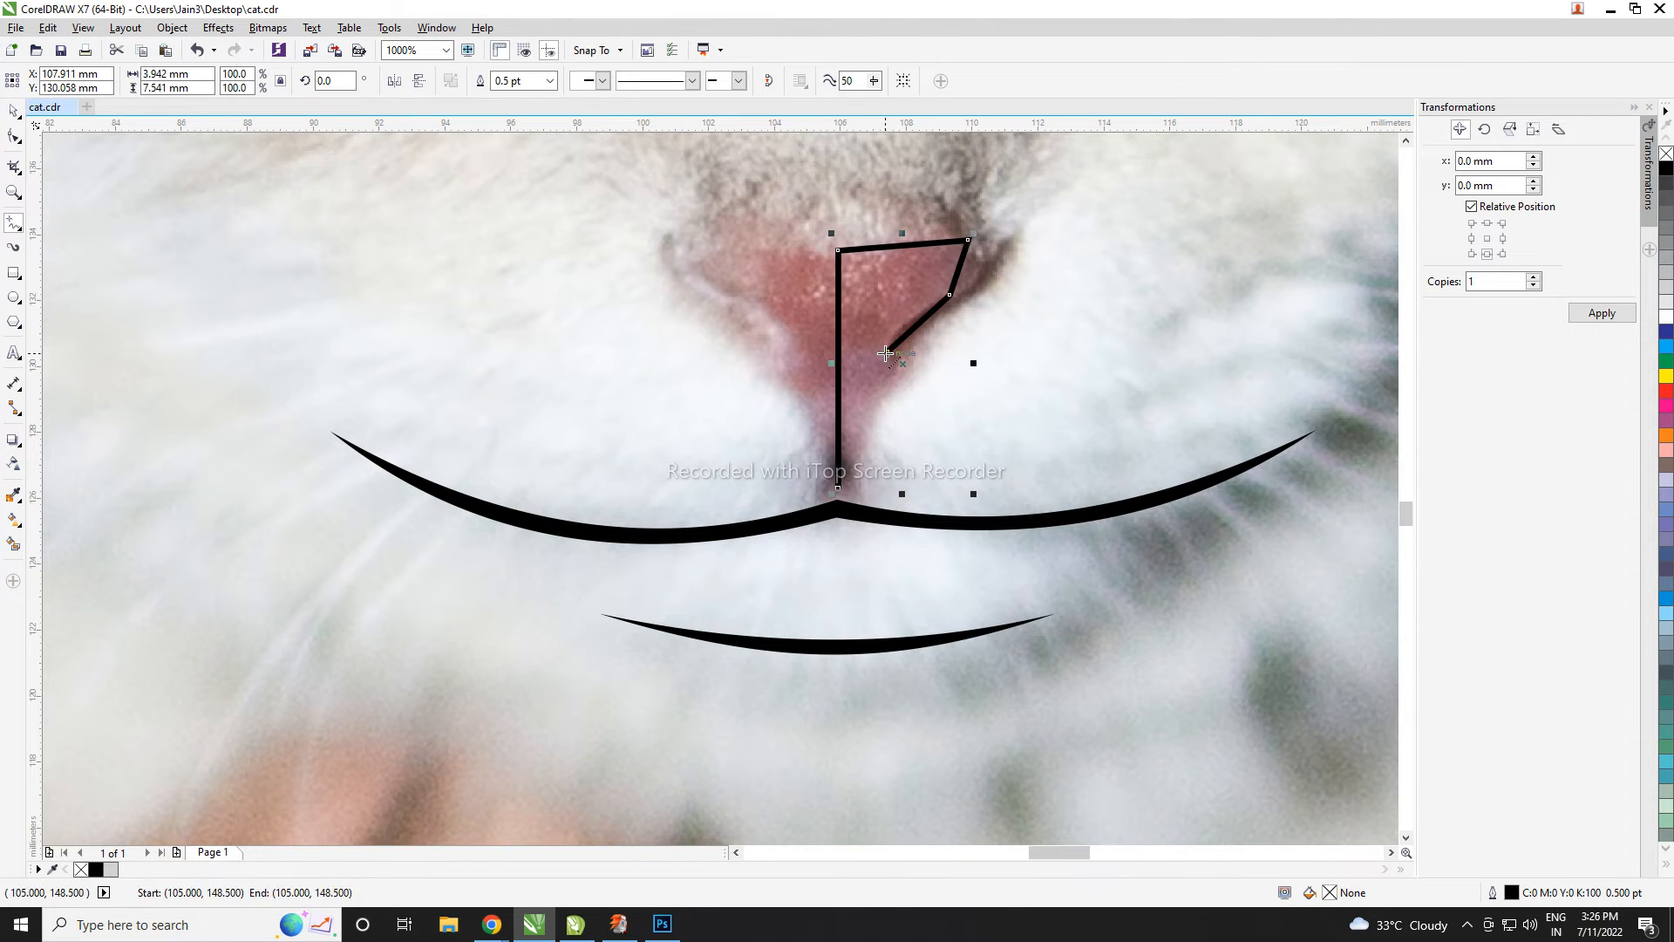
double_click(874, 399)
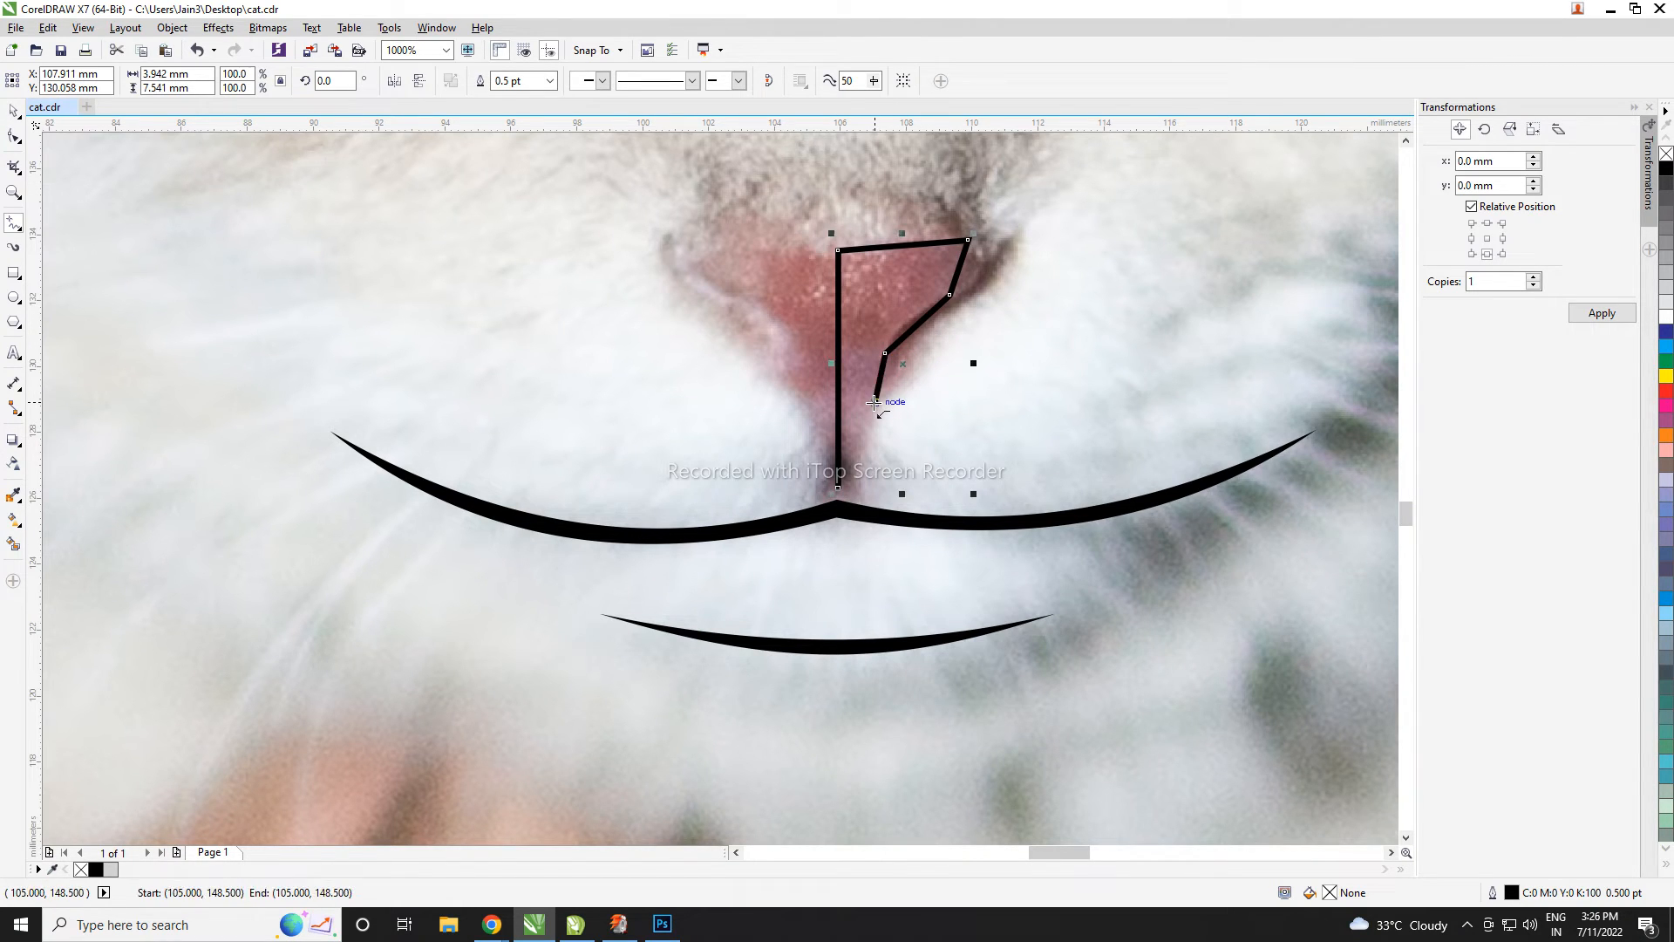
double_click(867, 504)
click(837, 489)
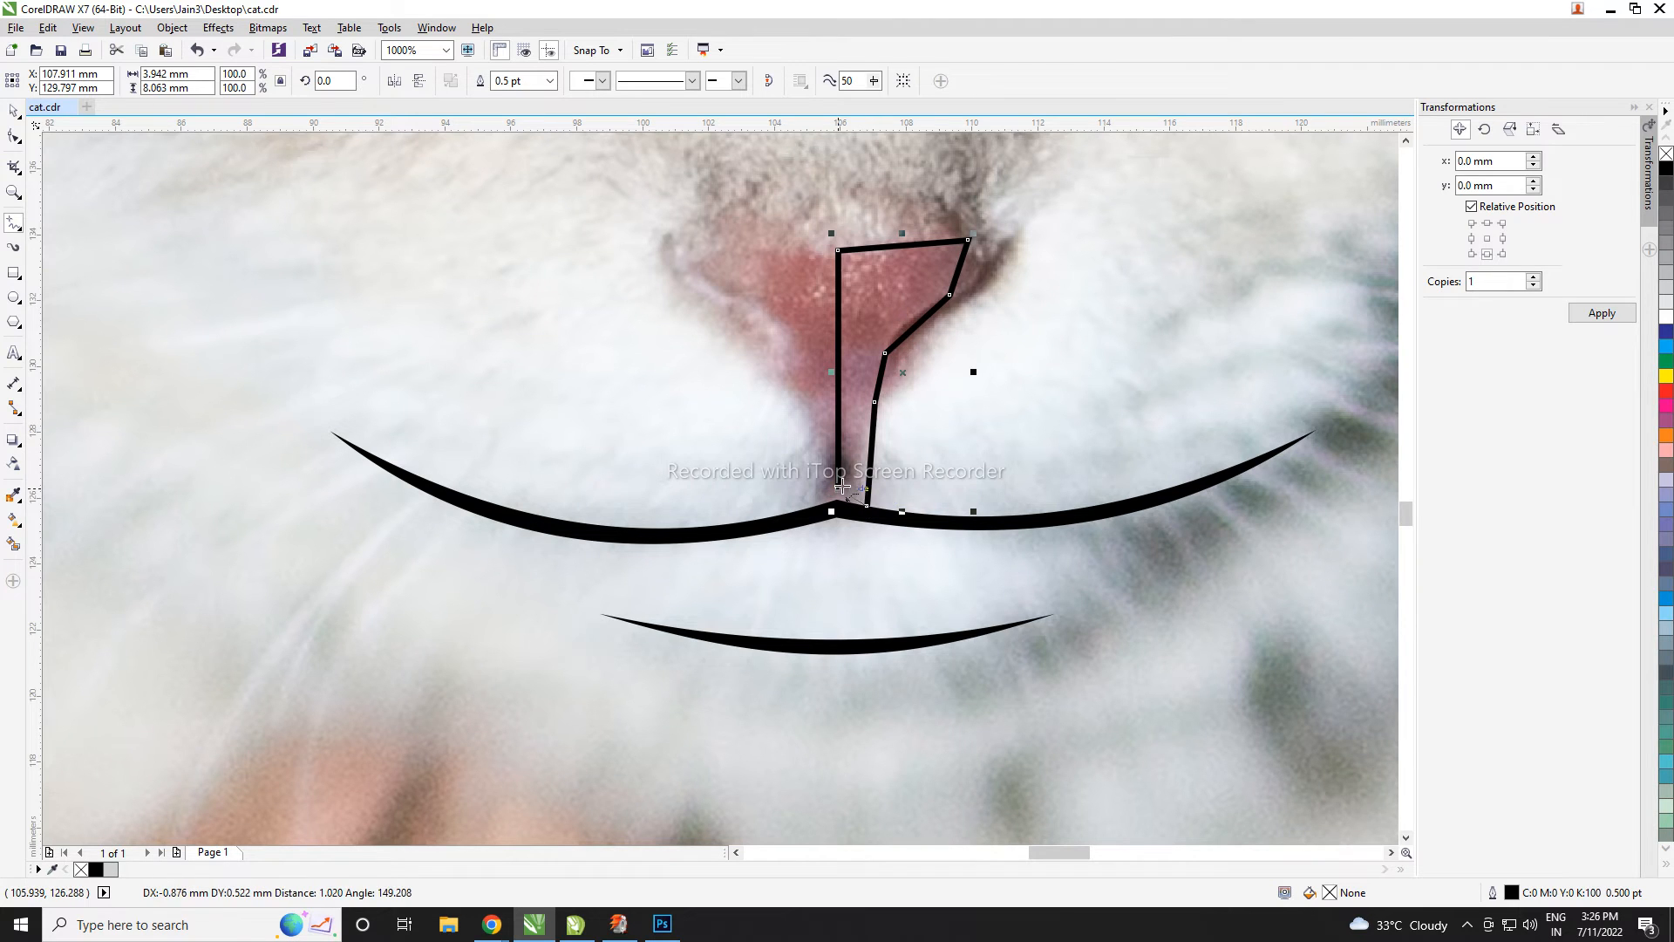
- Raise the half-nose shape's top centre node, convert its segments to curves, and bend the upper right edge outward and the side below inward
click(14, 136)
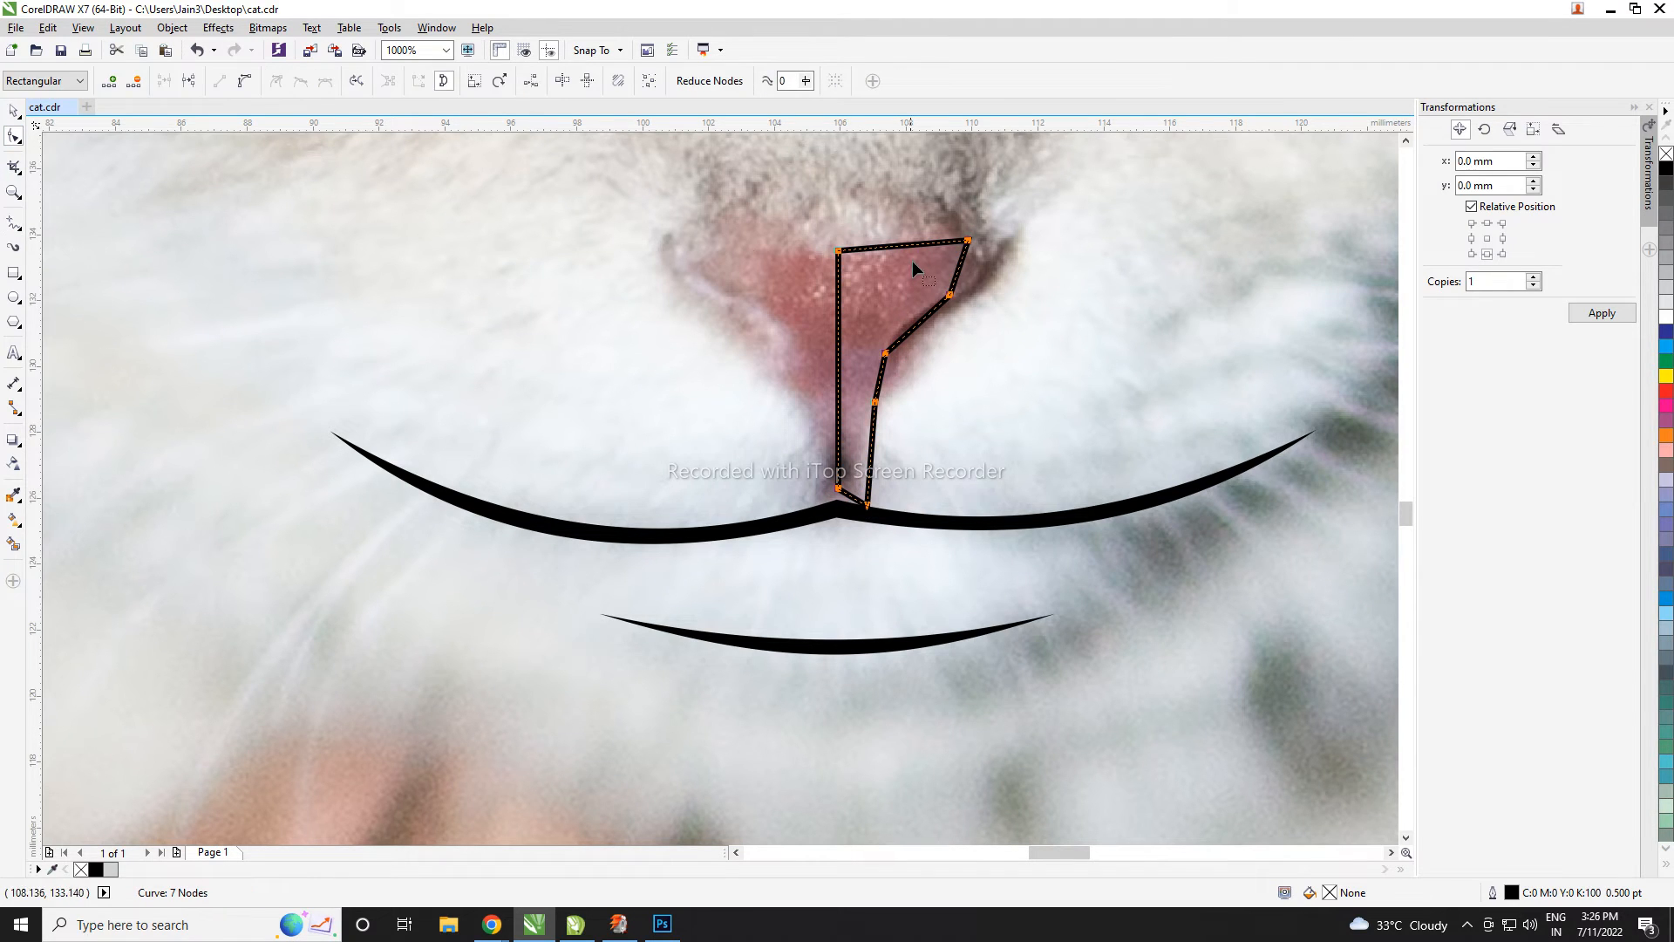
click(850, 264)
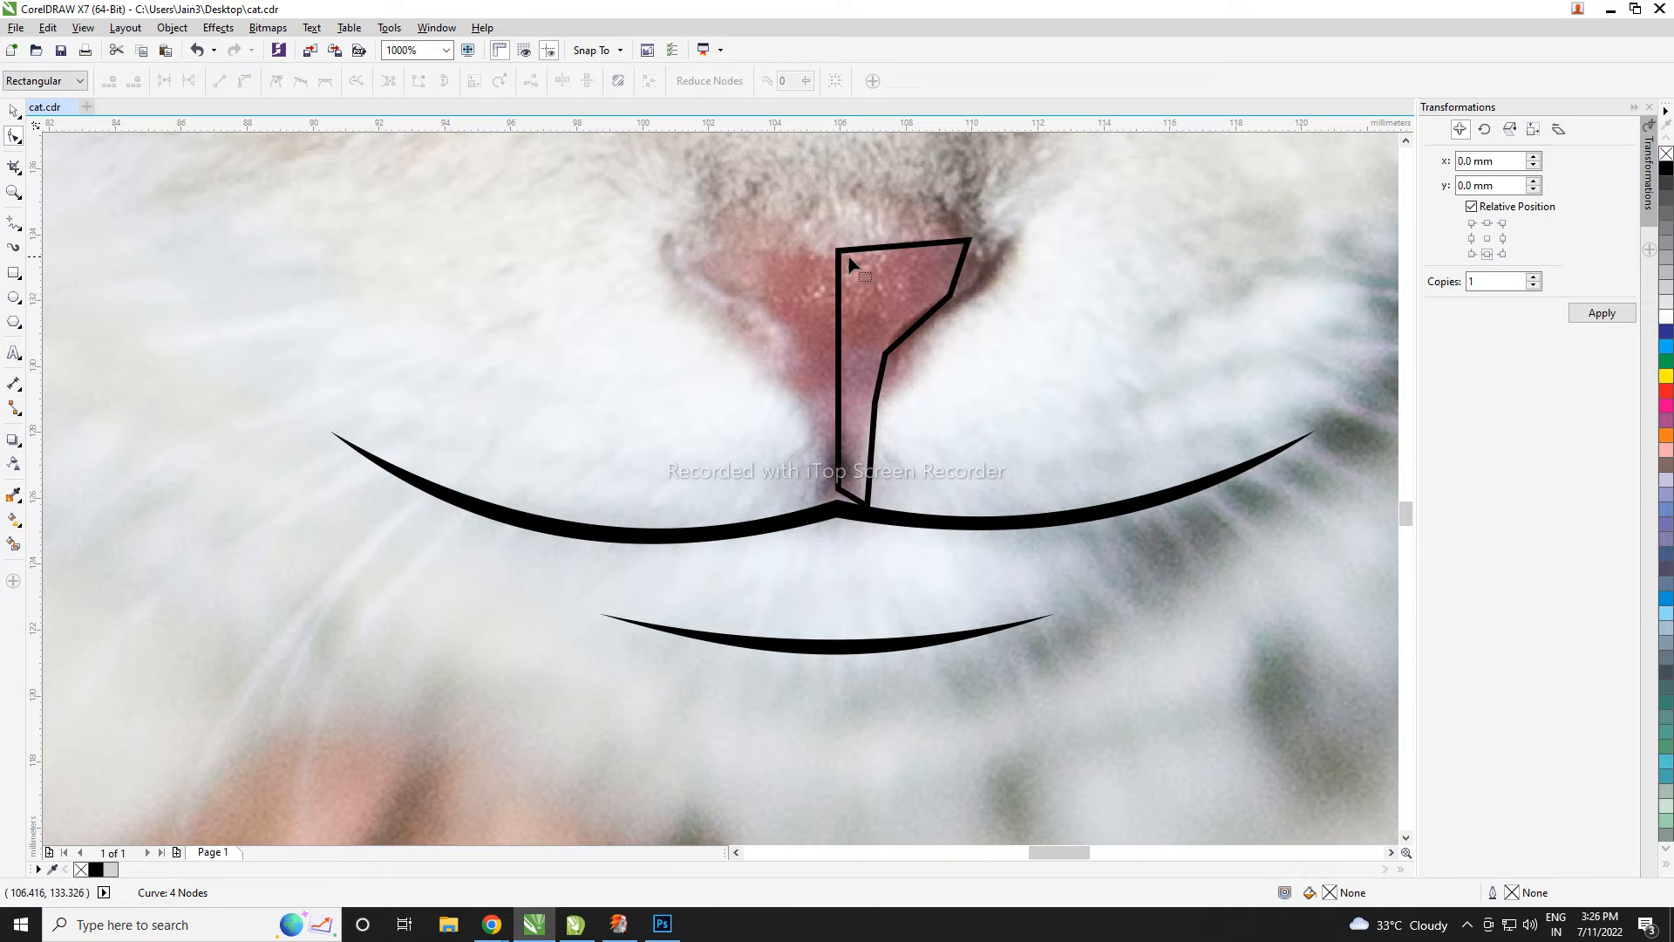
drag(835, 251, 836, 176)
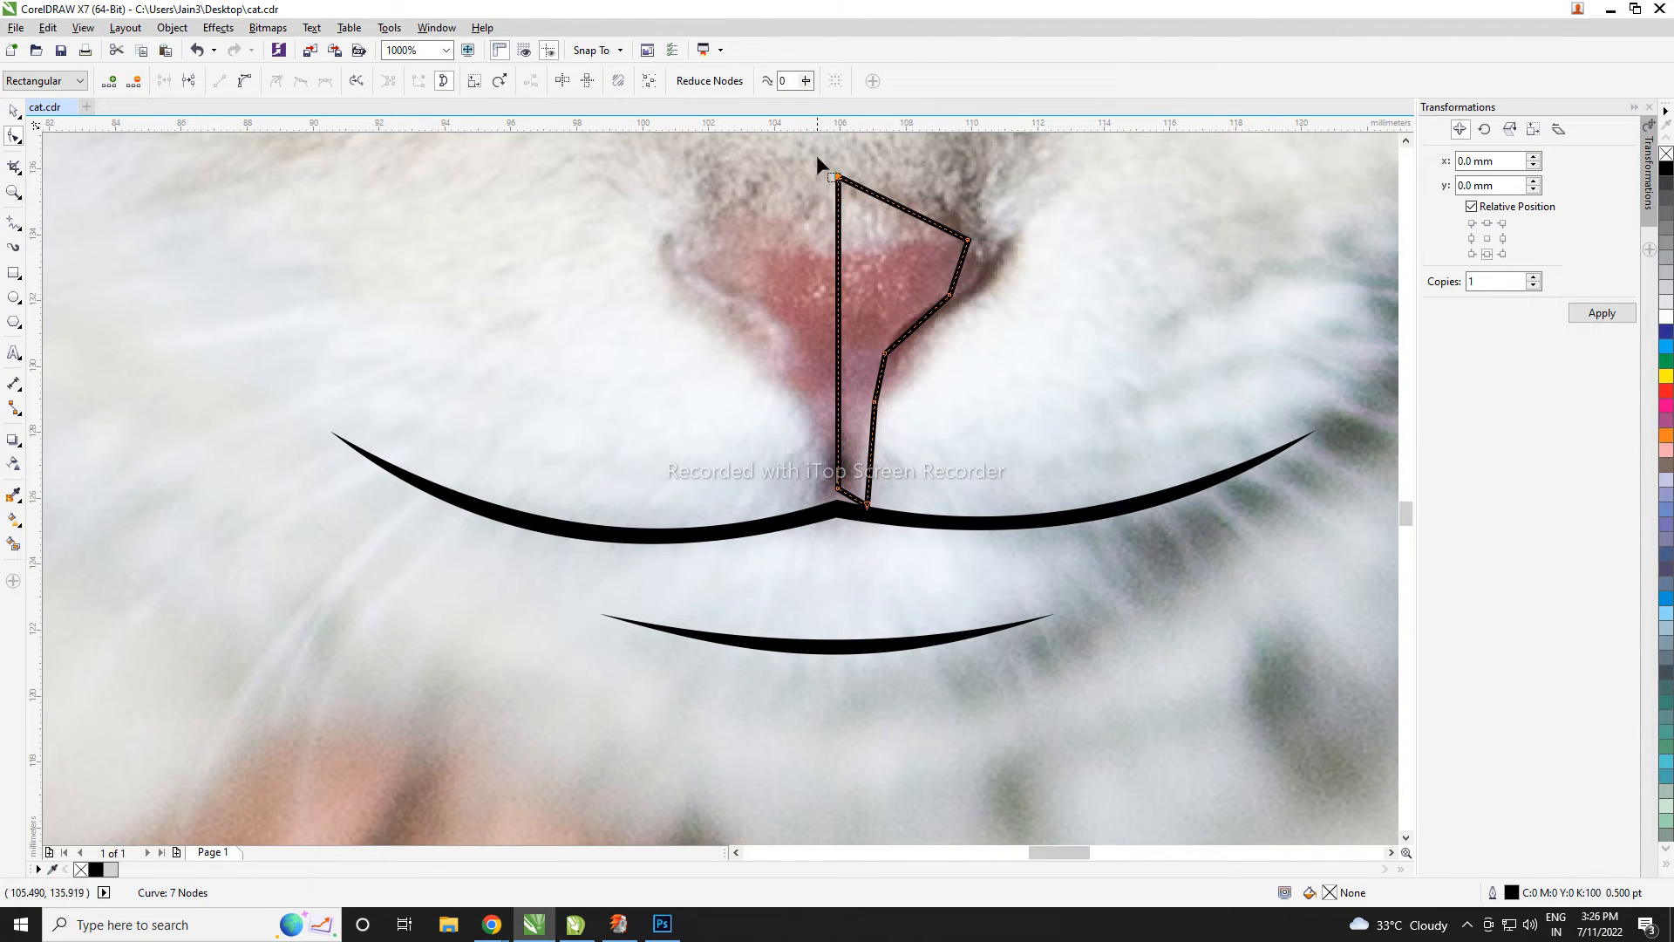
click(272, 84)
drag(902, 210, 976, 264)
drag(918, 323, 898, 325)
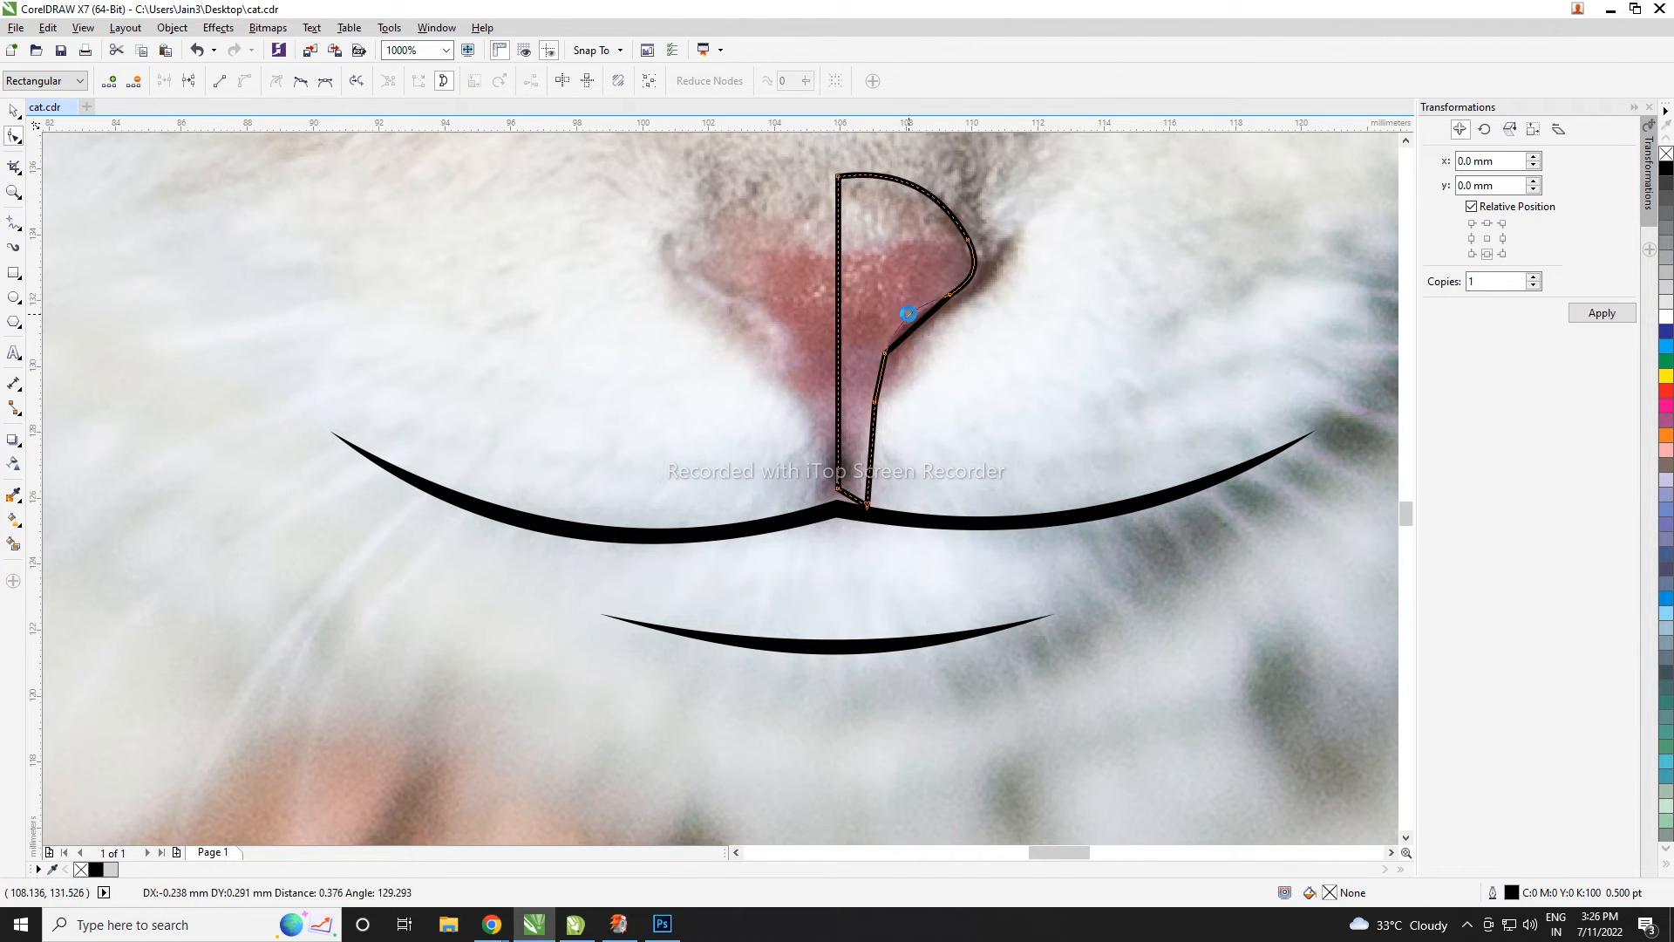
- Delete the extra node on the half-nose's lower right side and bend that segment inward into a smooth curve down to the mouth
click(875, 373)
scroll(875, 373, up, 1)
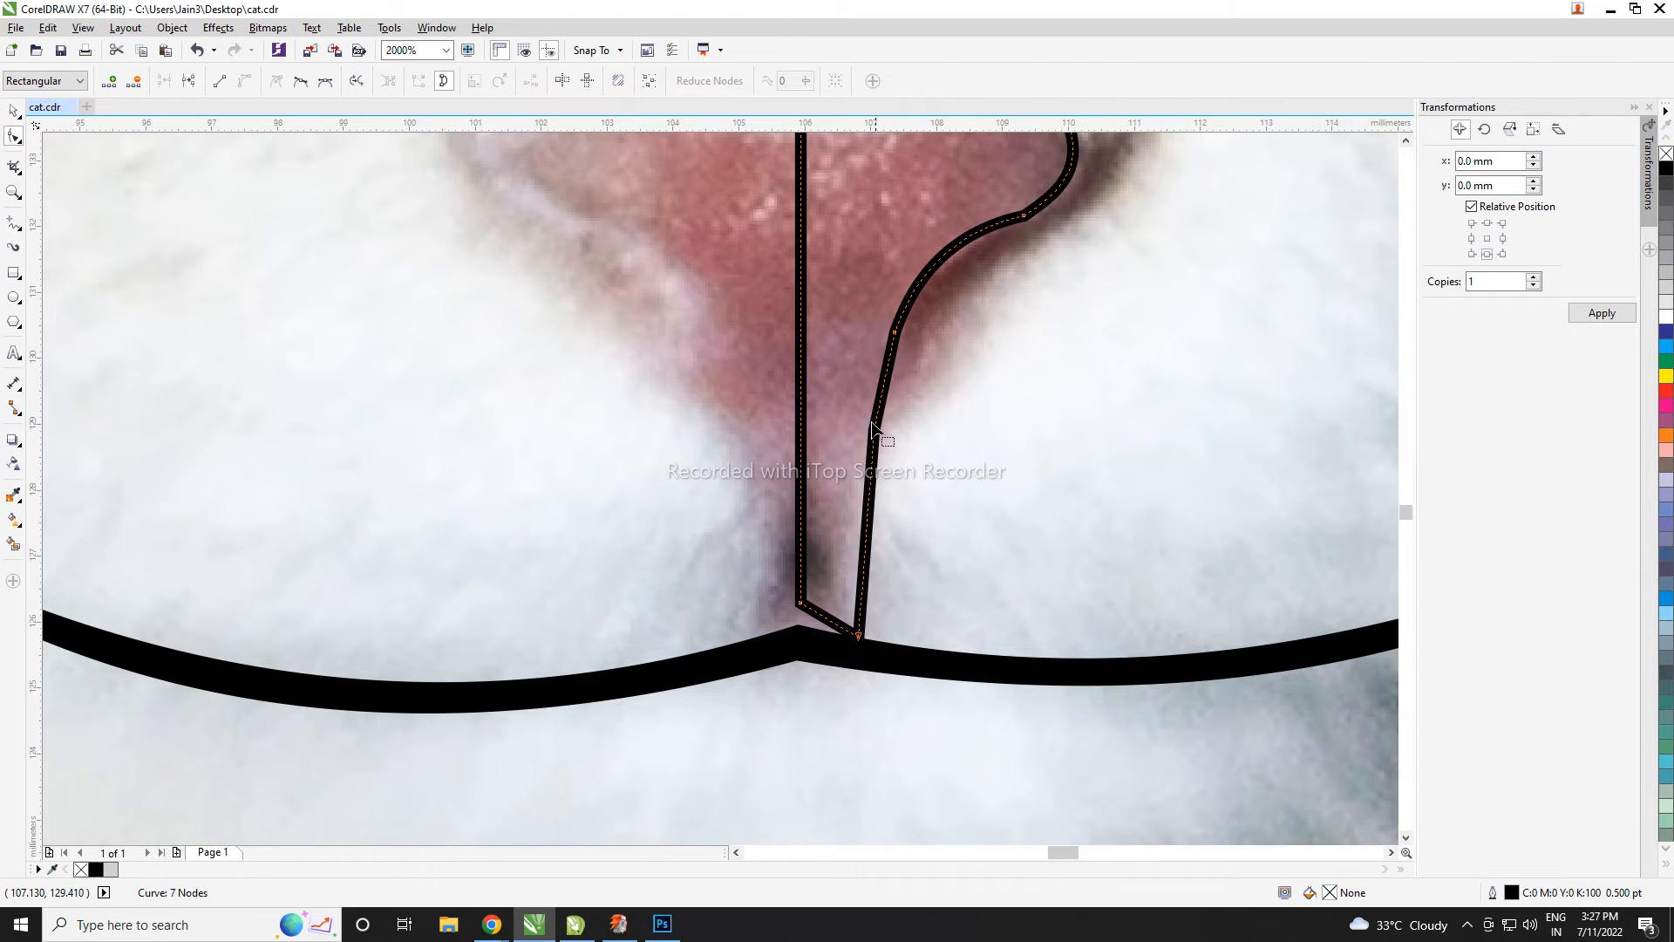
key(Delete)
click(855, 510)
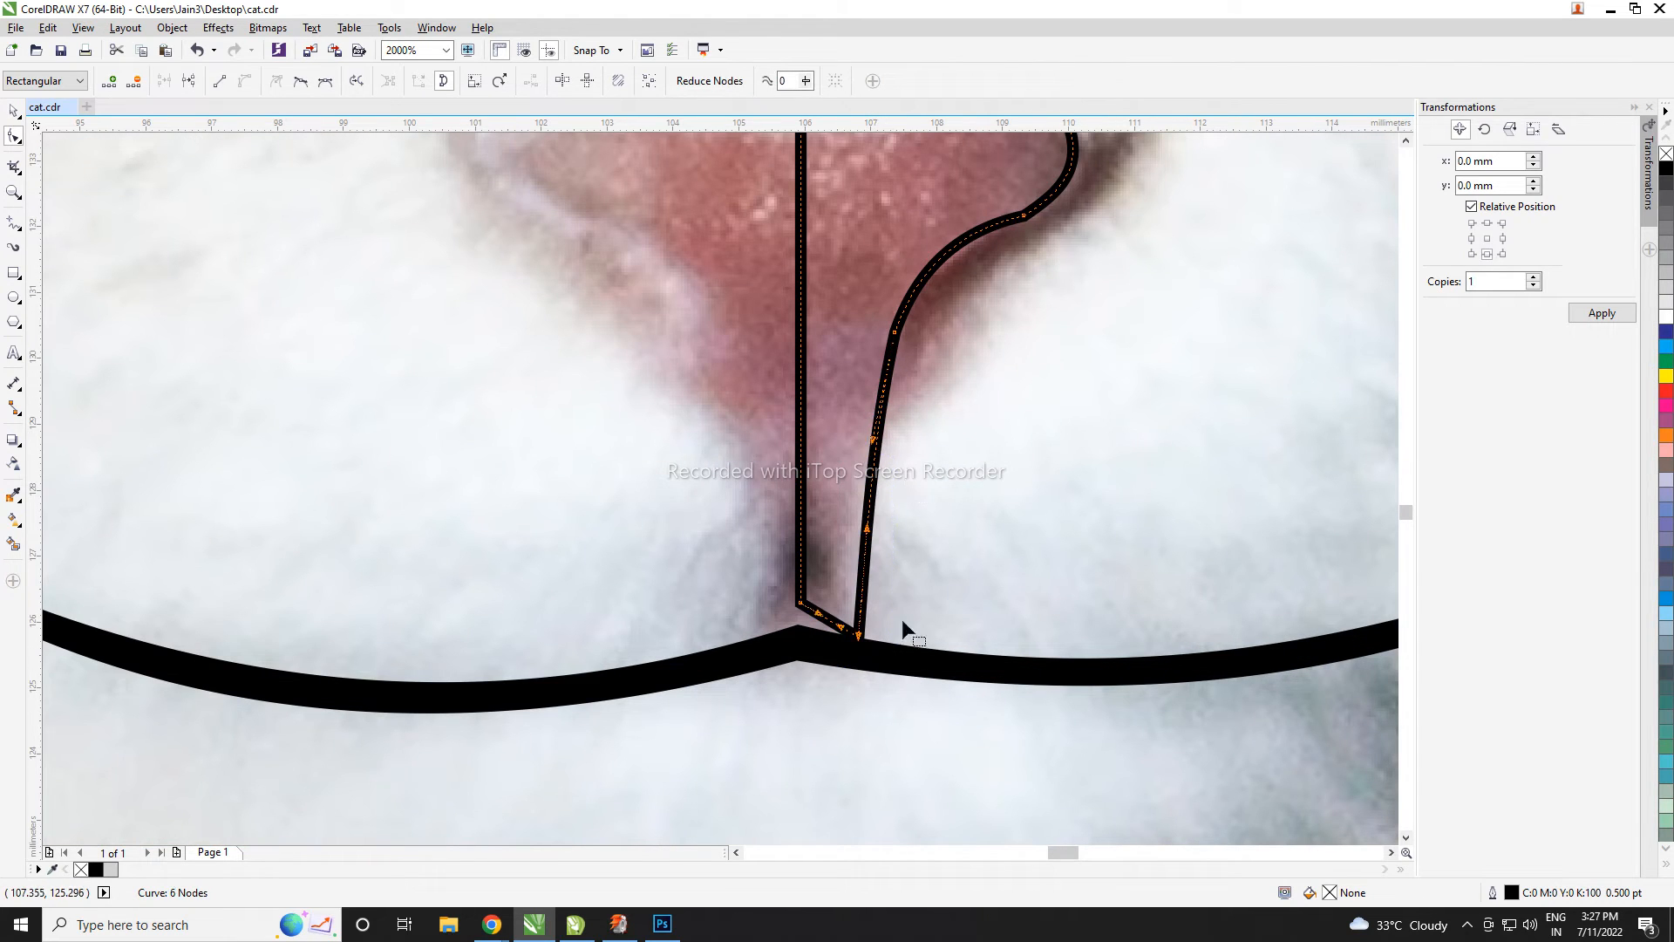
drag(866, 532, 840, 532)
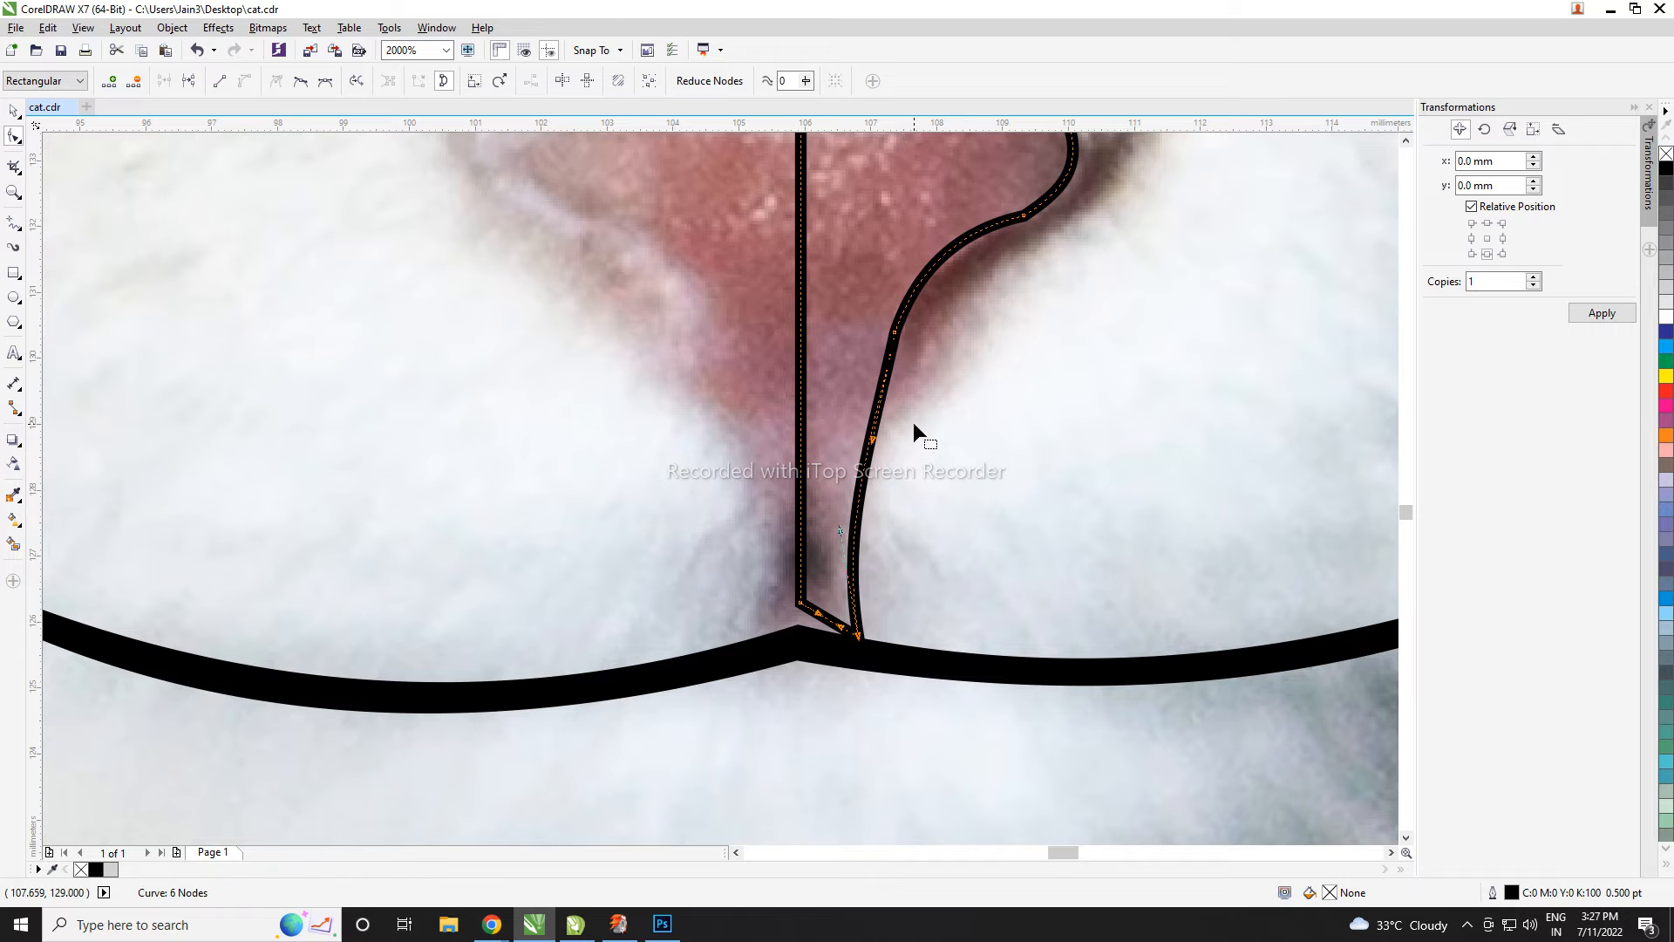
click(883, 360)
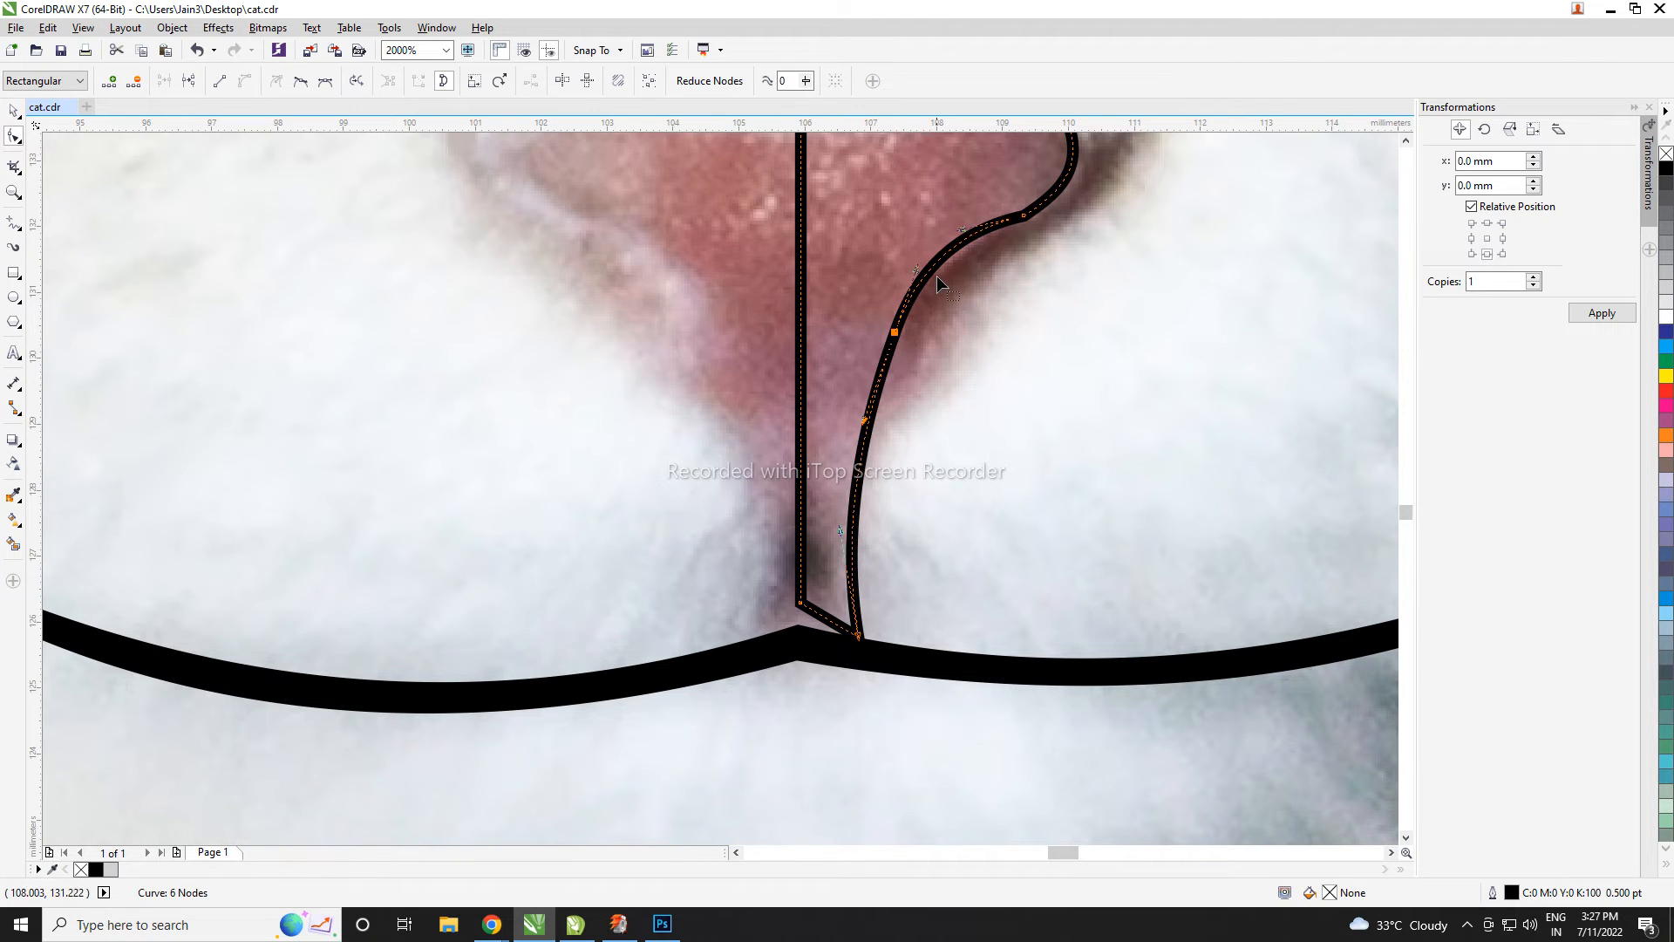
- Mirror a copy of the half-nose shape across its vertical centre line and weld both halves into one nose shape
scroll(936, 275, down, 3)
scroll(874, 389, up, 2)
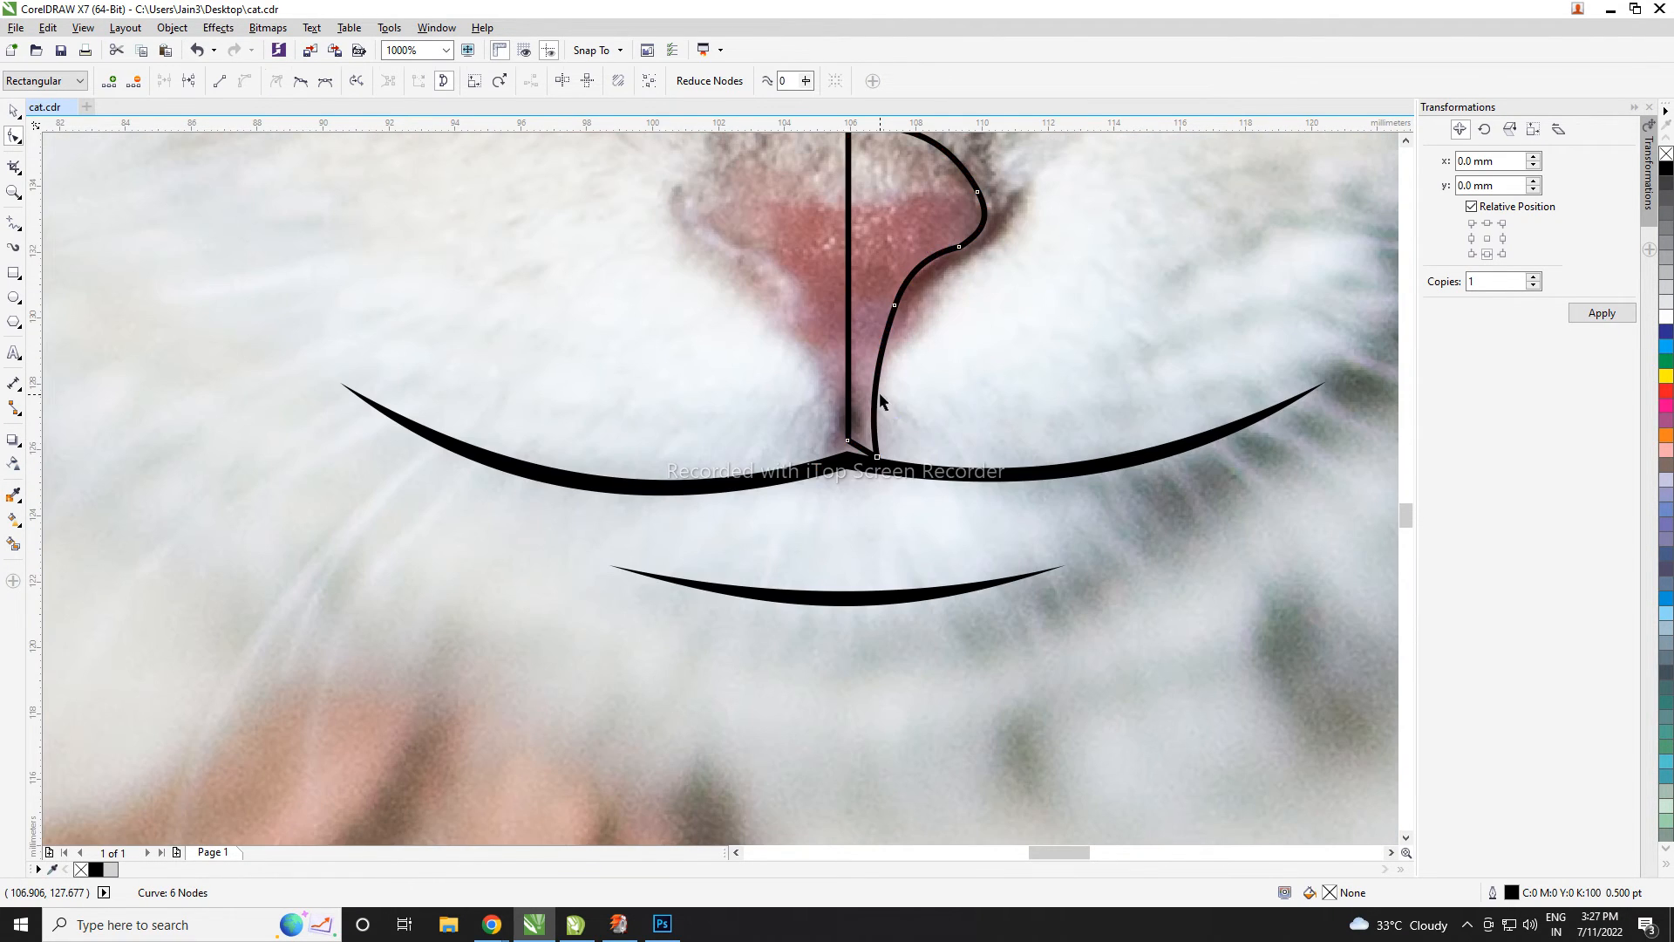
key(space)
scroll(879, 392, down, 3)
scroll(930, 355, up, 3)
drag(986, 436, 703, 437)
shift+click(885, 279)
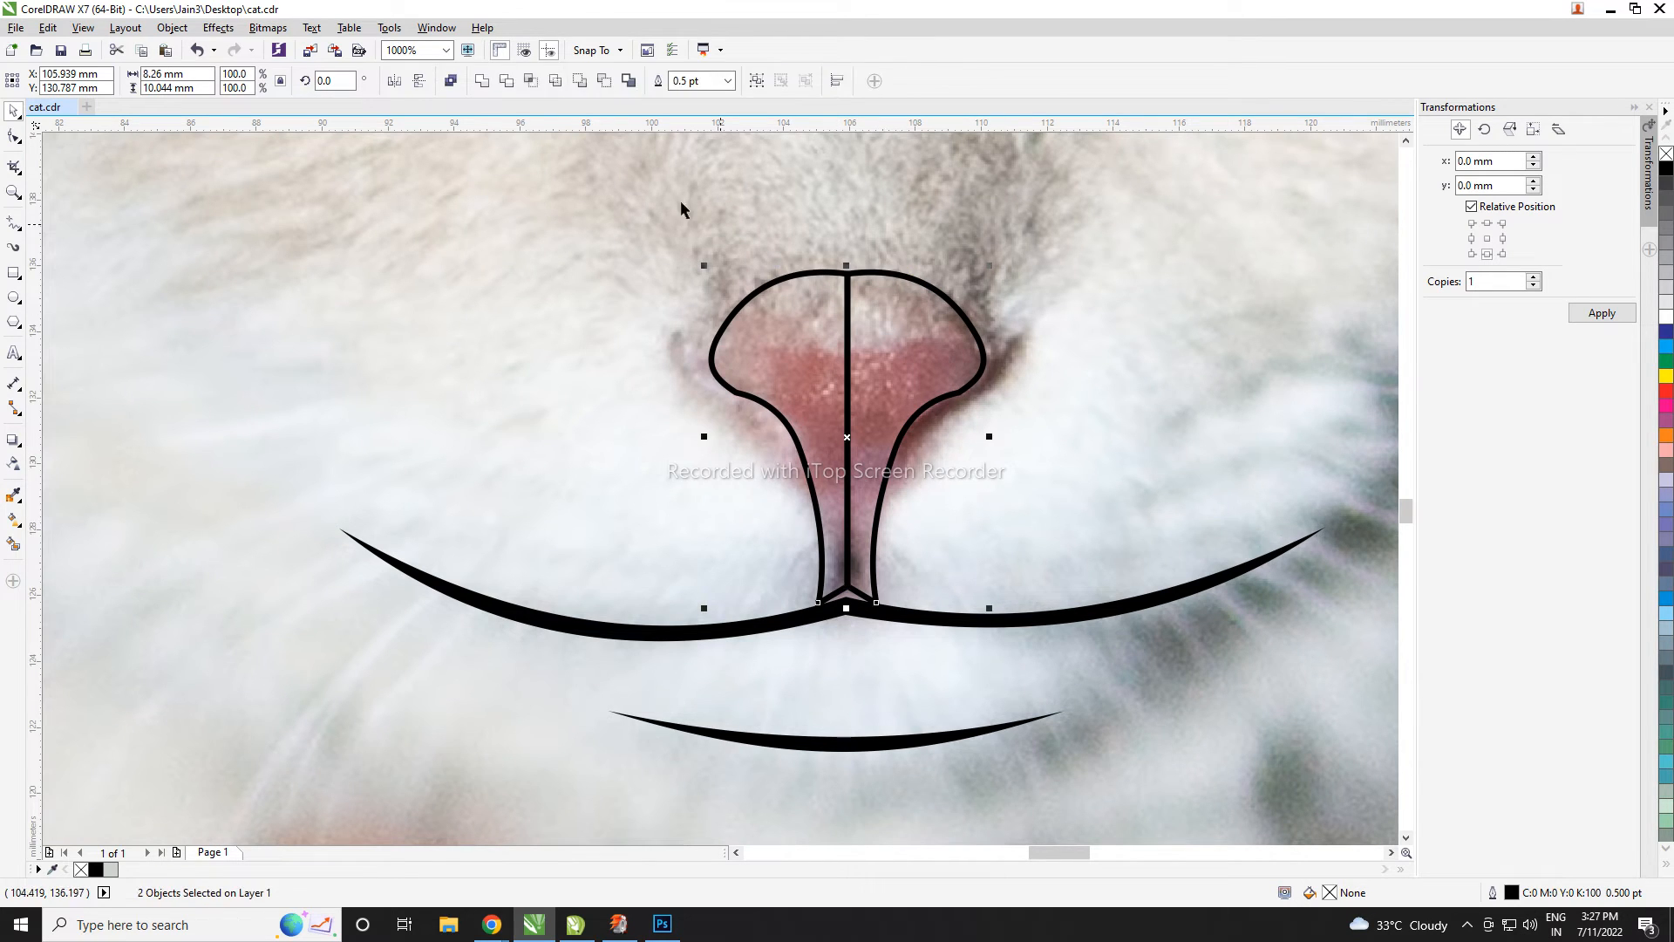
click(504, 81)
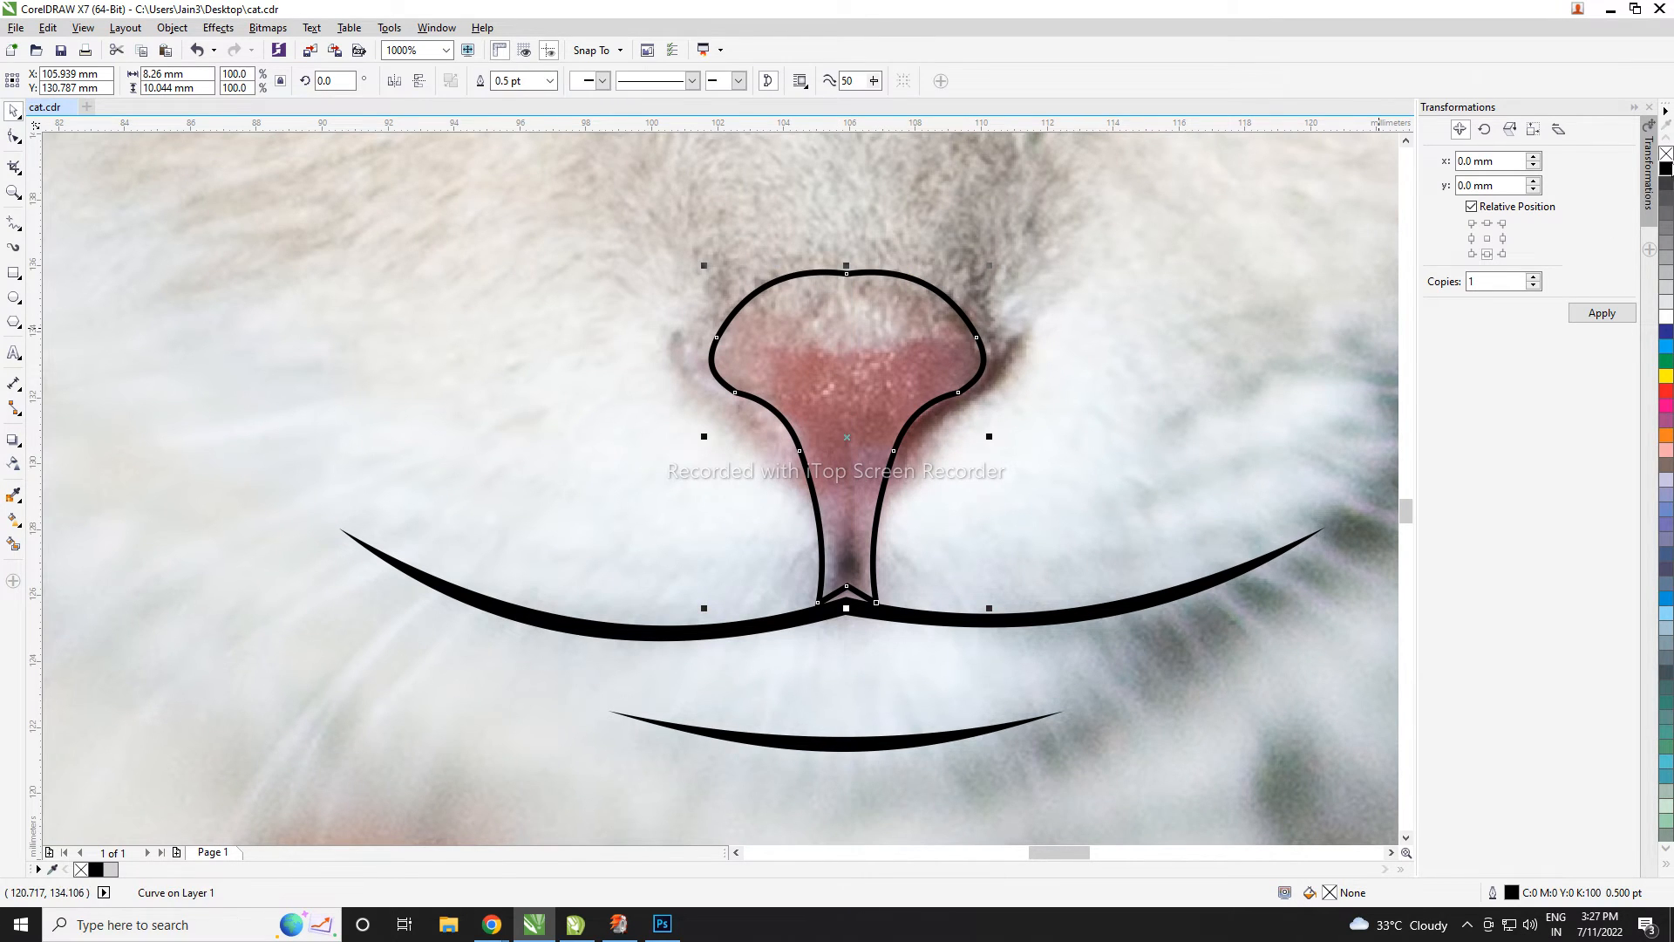
- Fill the welded nose shape with black, remove its outline and deselect everything
click(1667, 168)
right_click(1667, 153)
scroll(890, 523, down, 5)
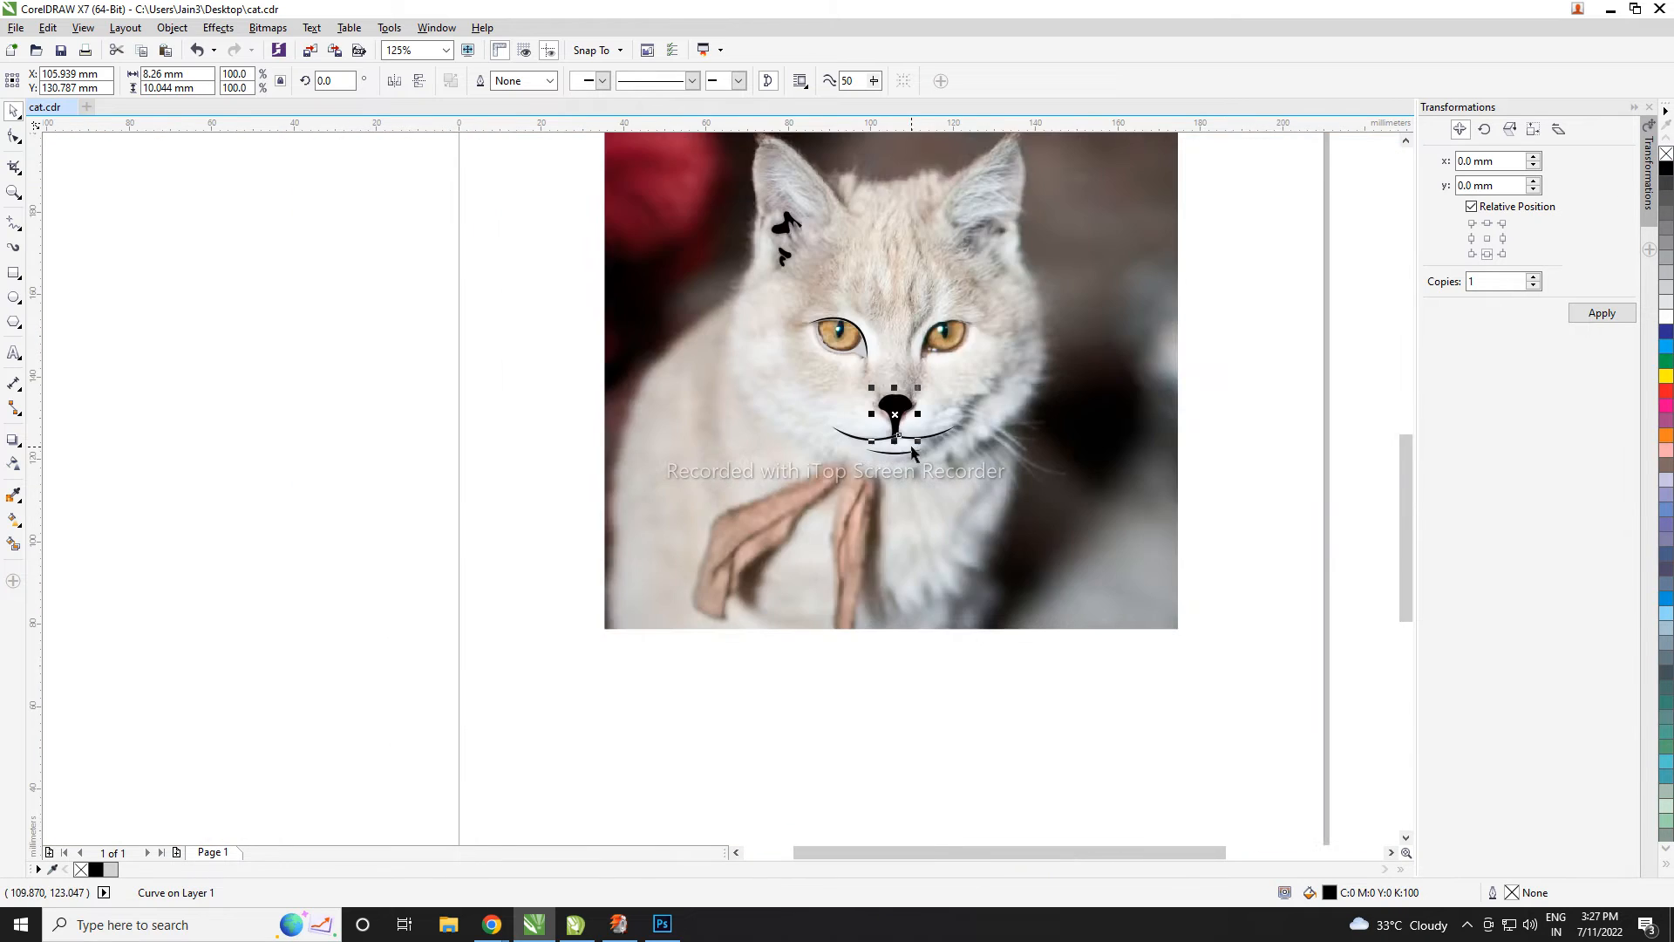
scroll(913, 451, up, 2)
scroll(871, 413, down, 1)
click(1300, 407)
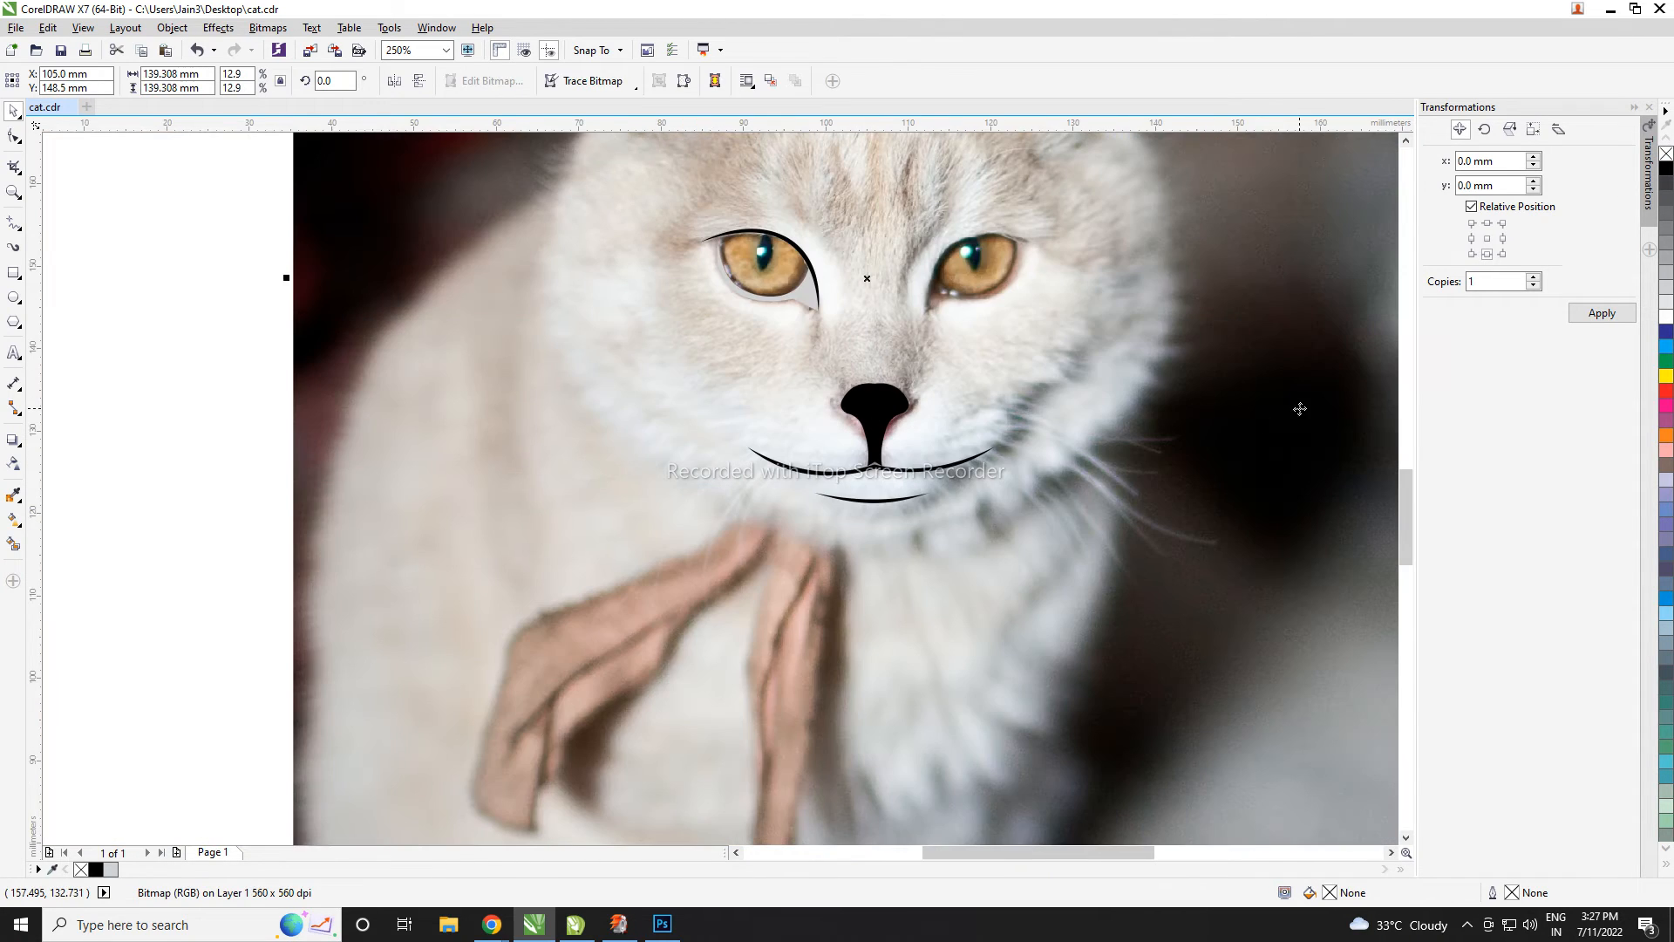
scroll(863, 455, down, 1)
click(1261, 353)
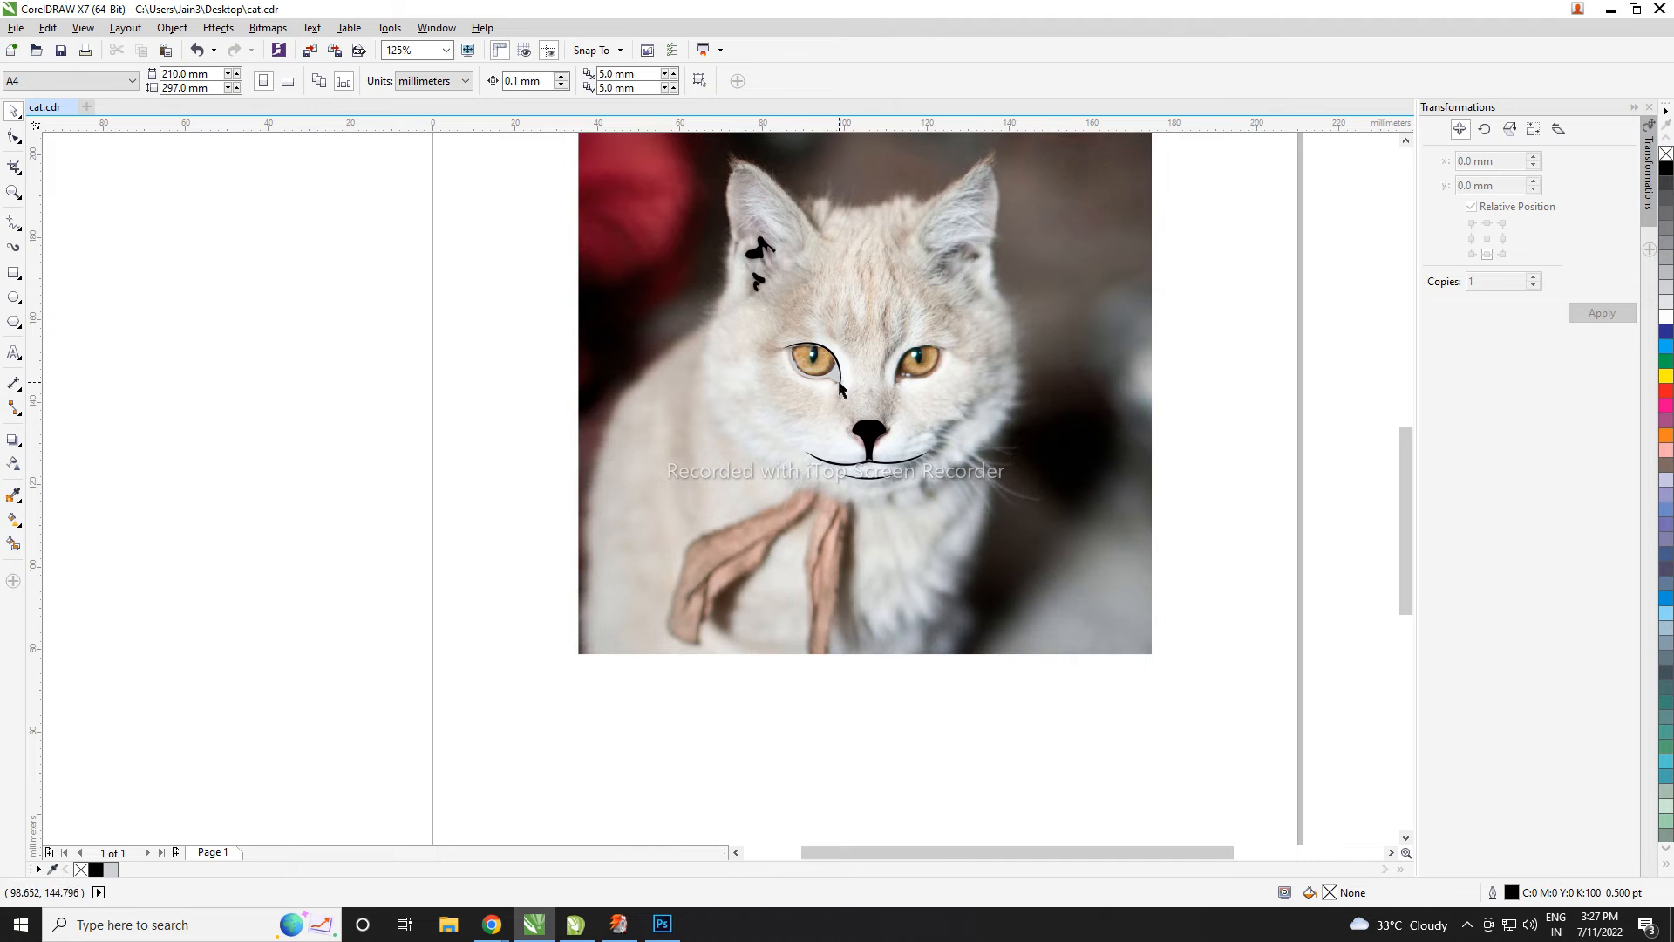
- Start the head outline with straight freehand segments from the left ear's base down under the chin and up to the right ear's base
scroll(828, 155, up, 1)
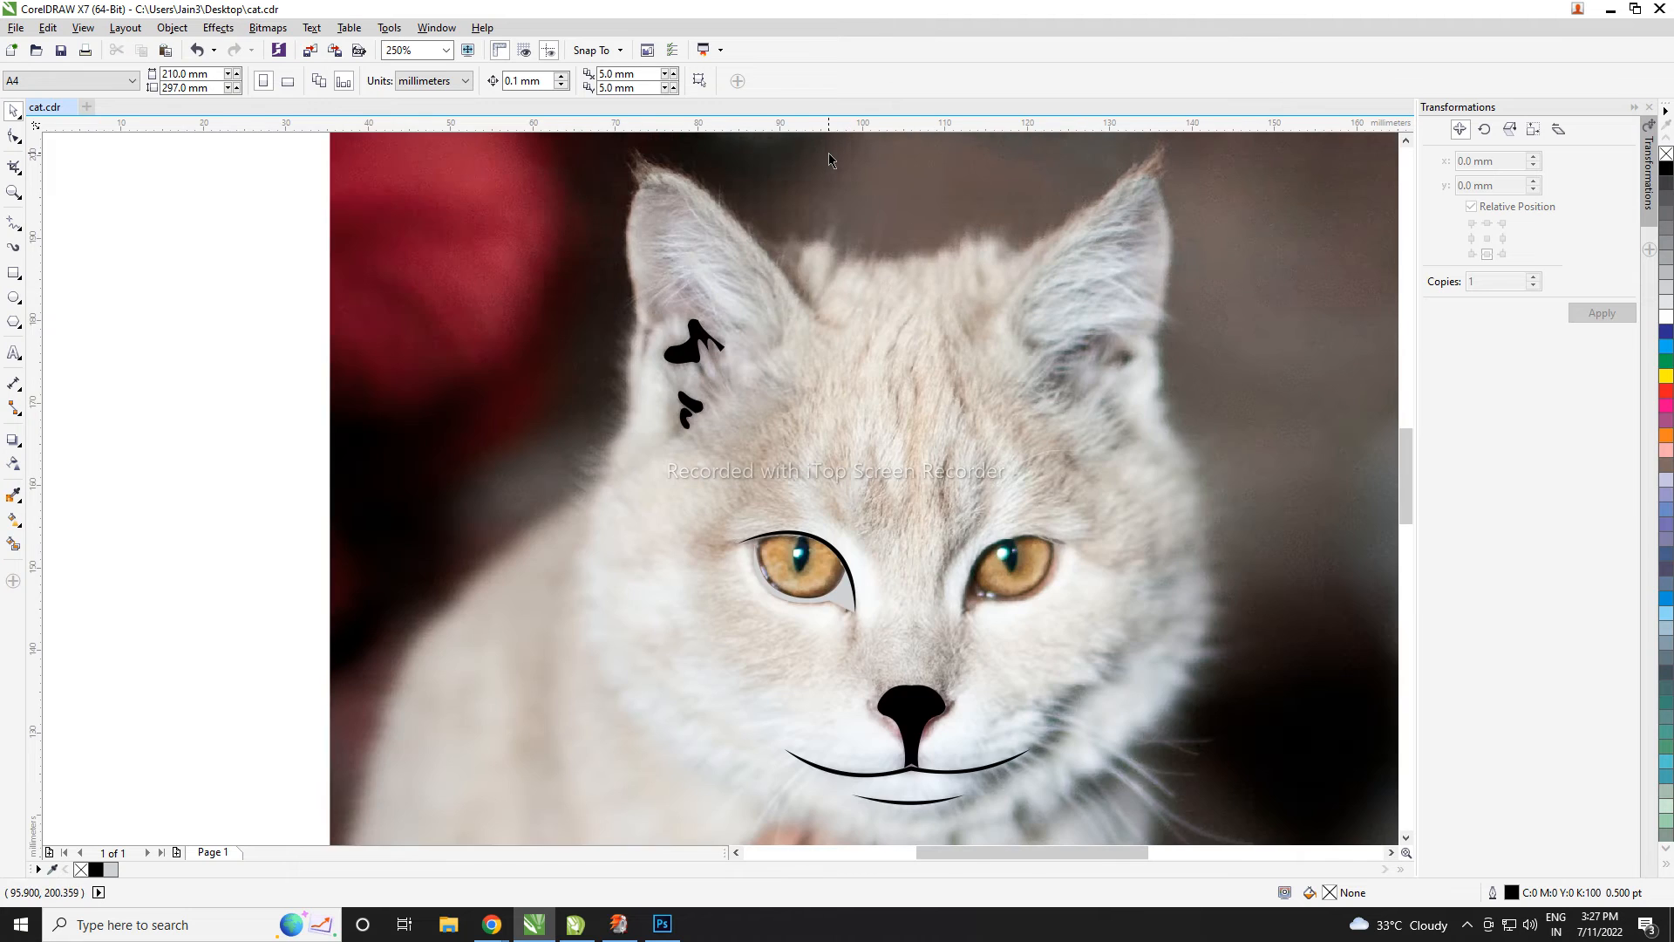
click(11, 228)
click(627, 425)
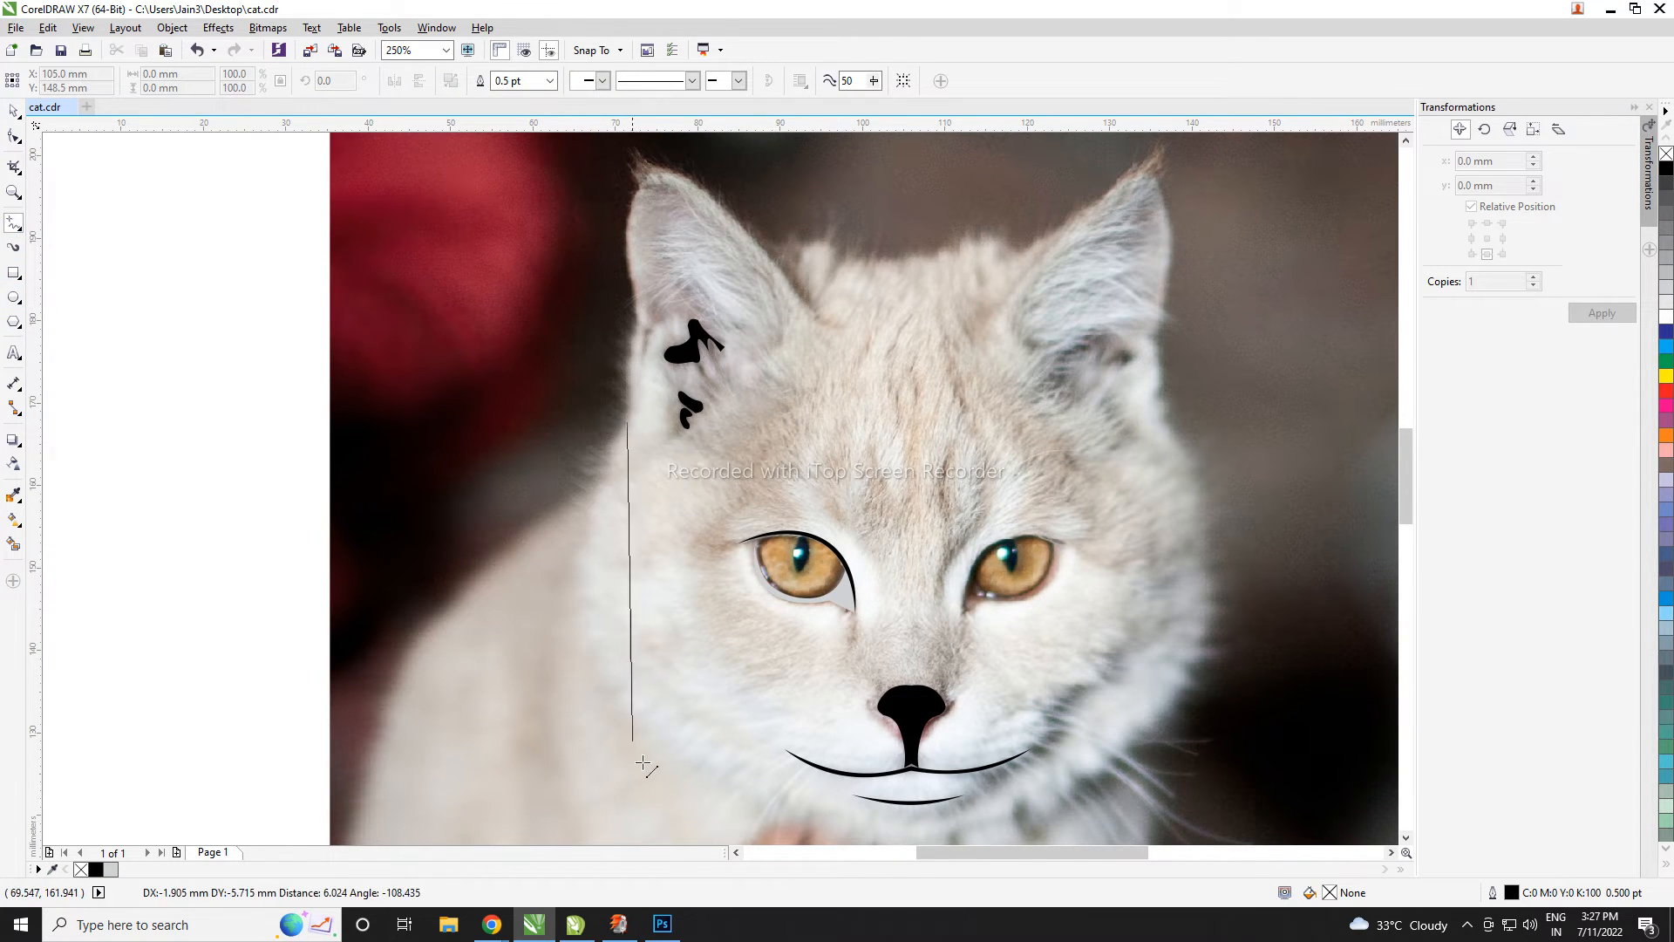
scroll(785, 758, down, 3)
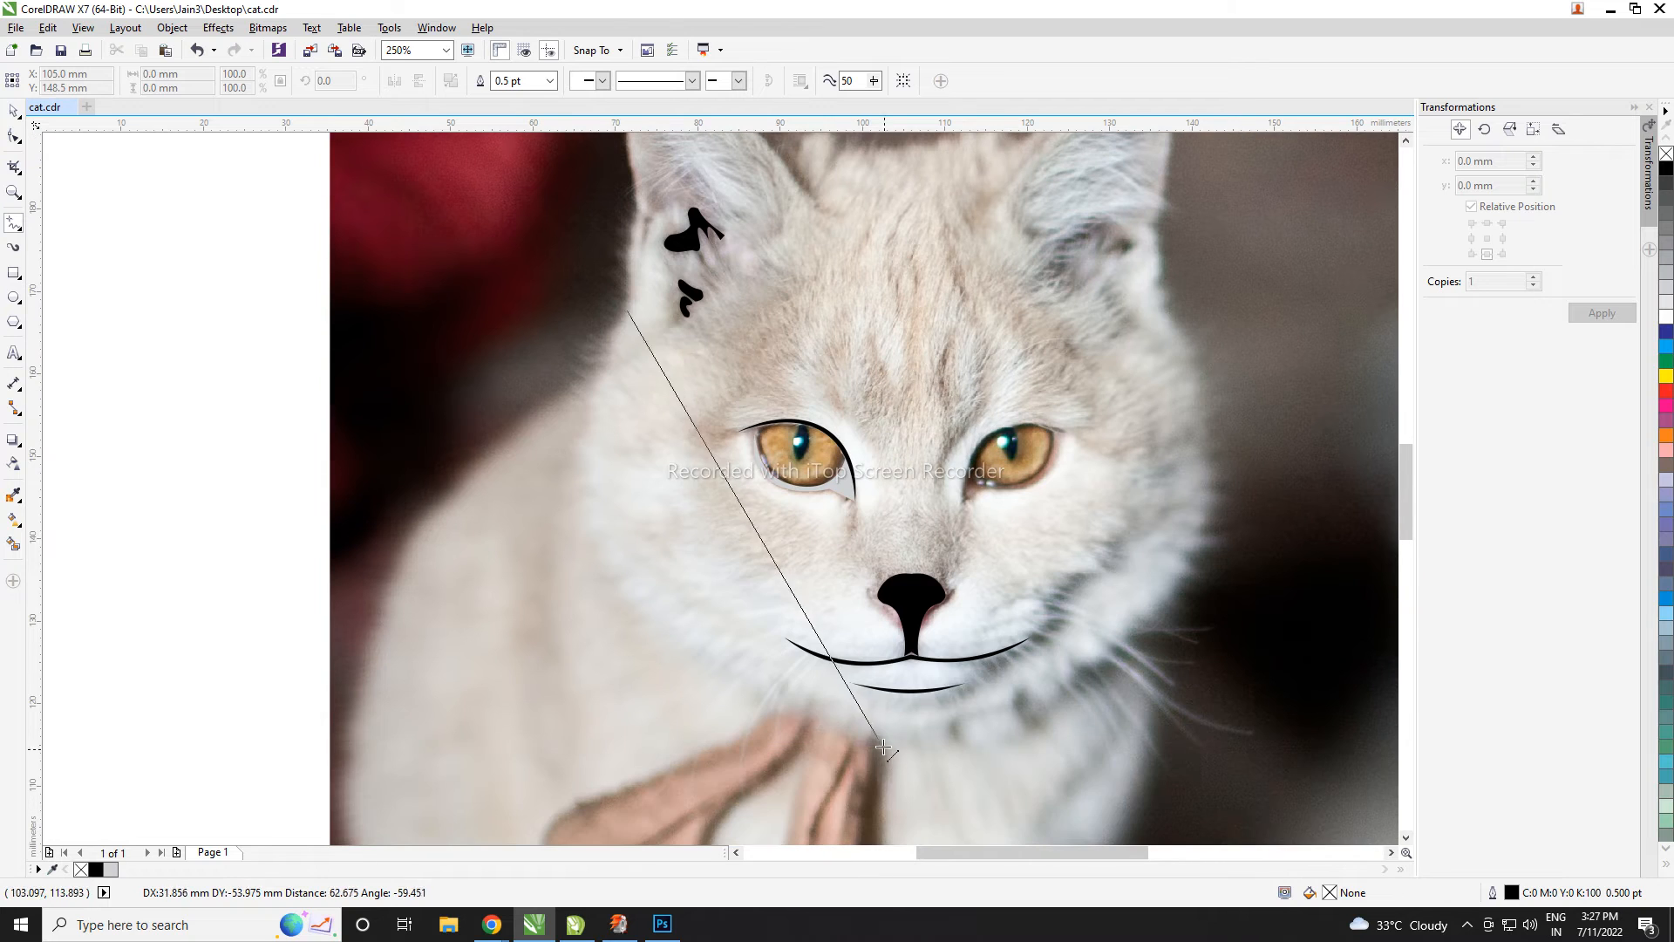
click(808, 698)
click(1022, 699)
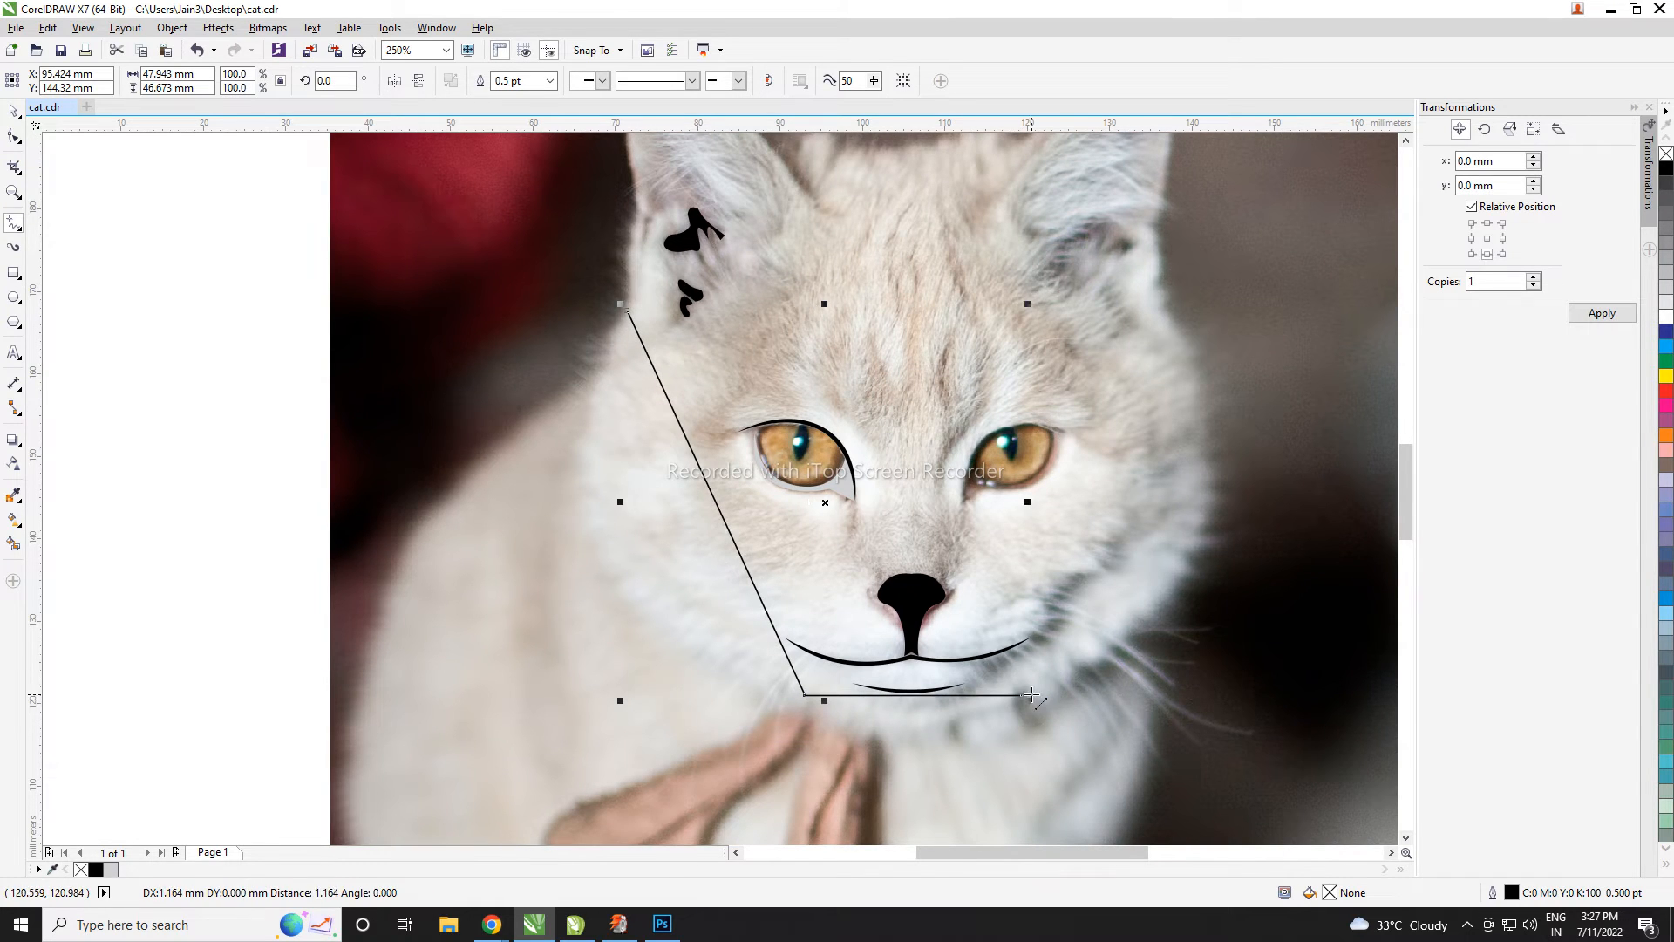
click(1160, 280)
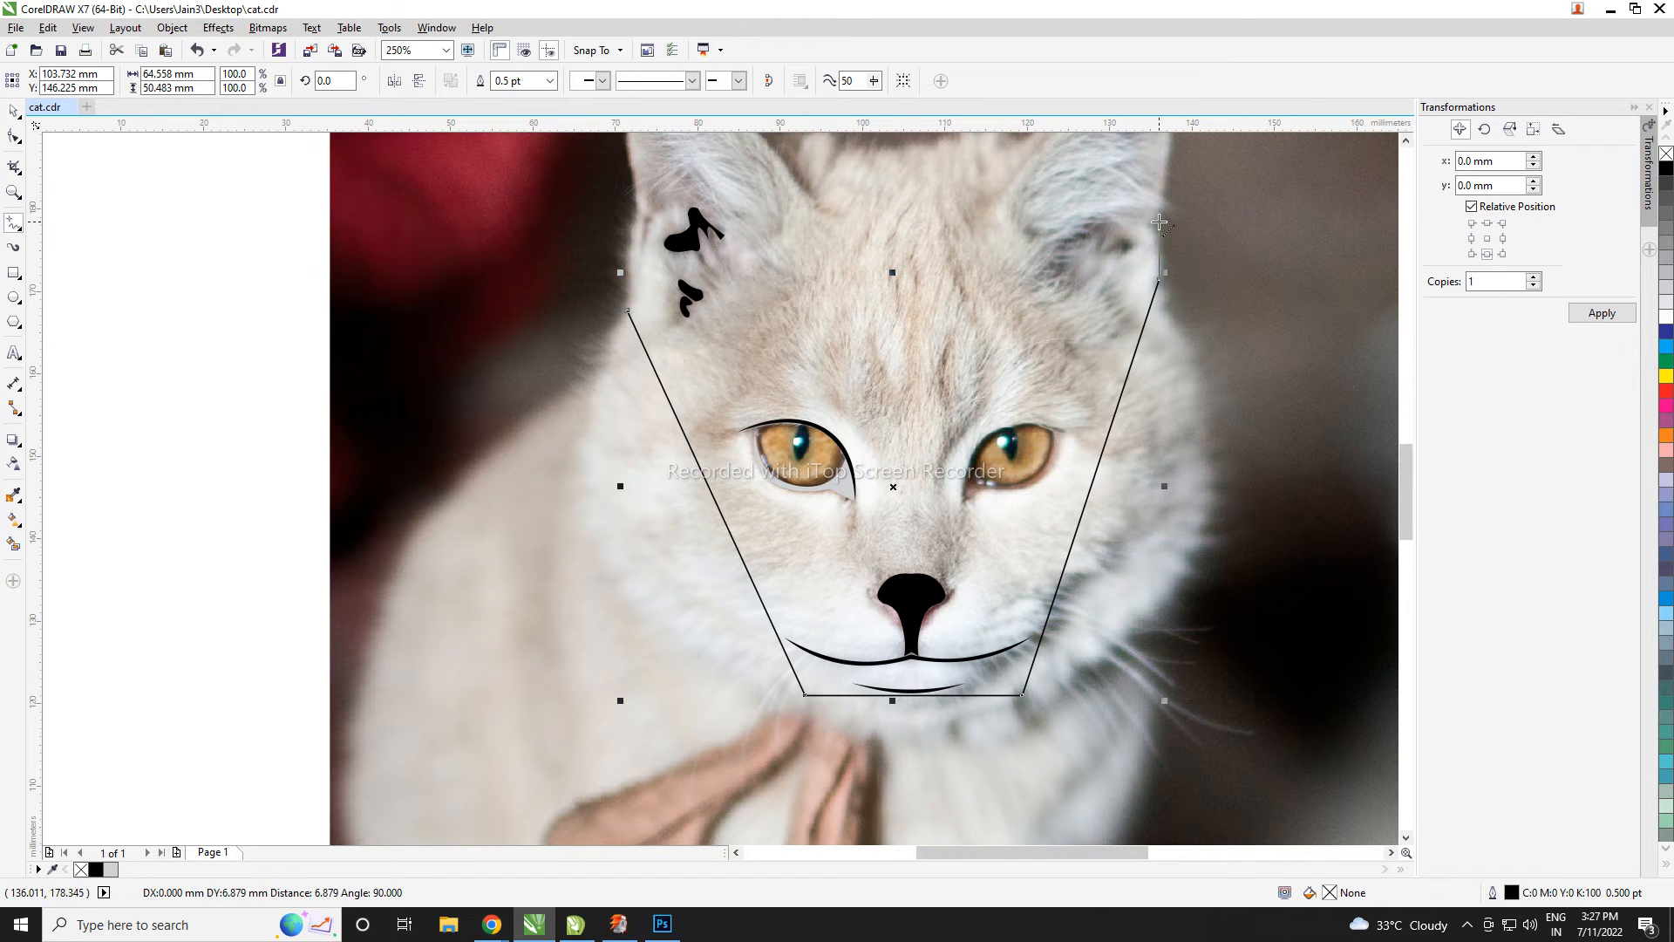
- Continue the head outline around the right ear, across the head's top and down the left ear, closing a shape about 65 mm wide and 76 mm high
scroll(1160, 218, up, 3)
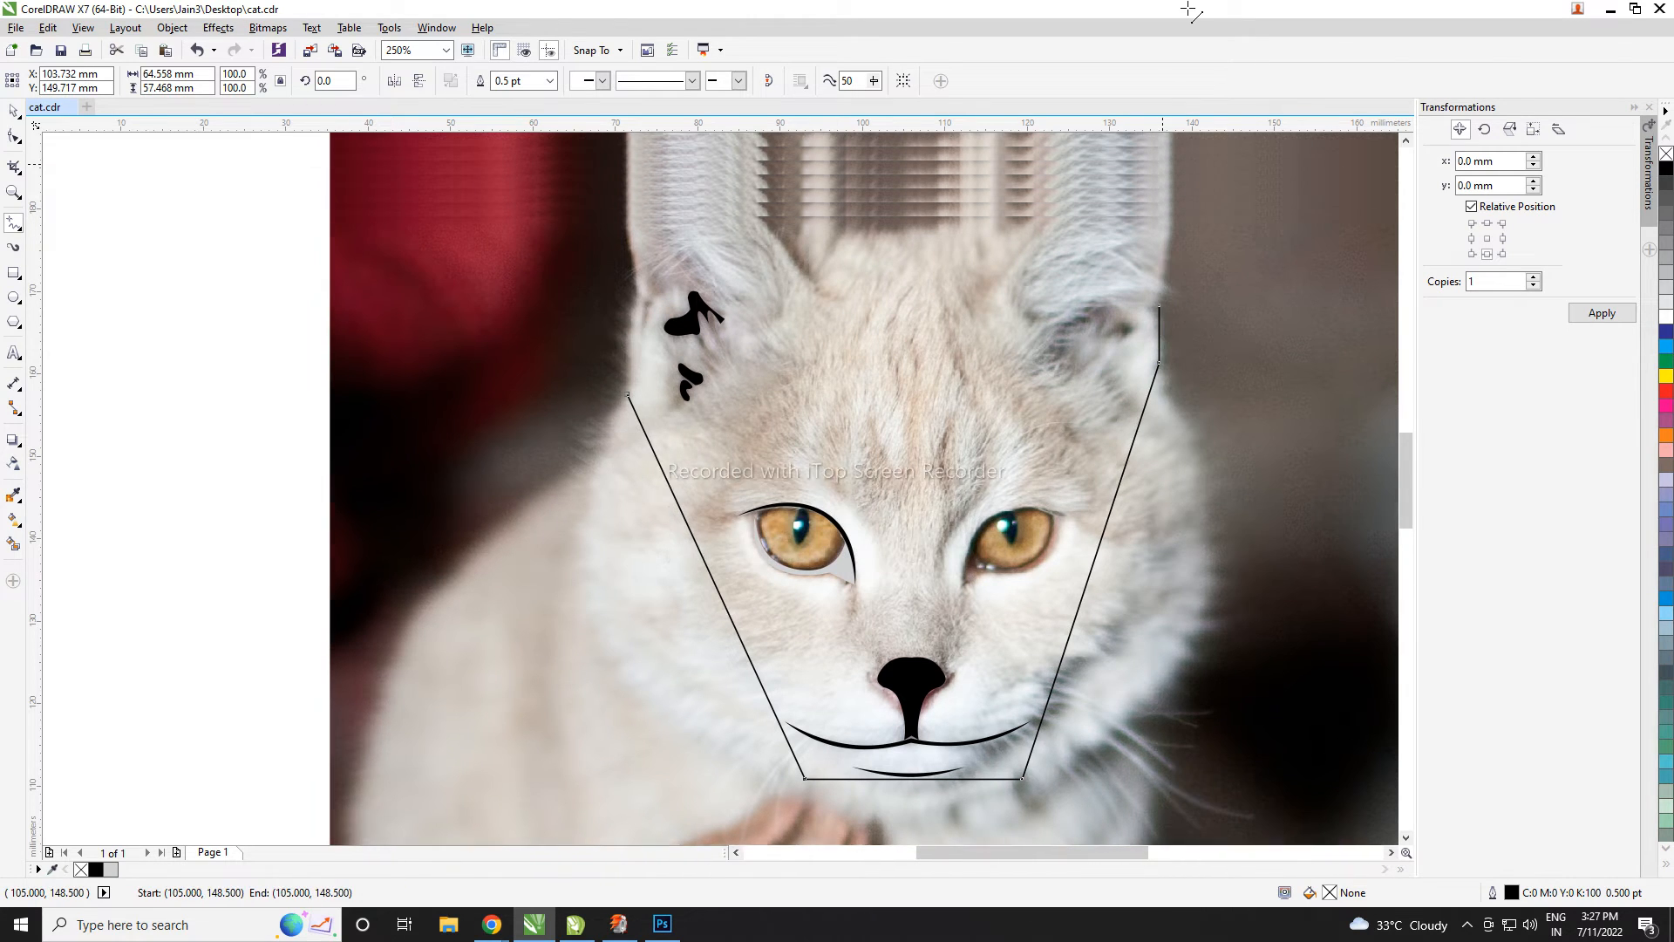
click(1122, 198)
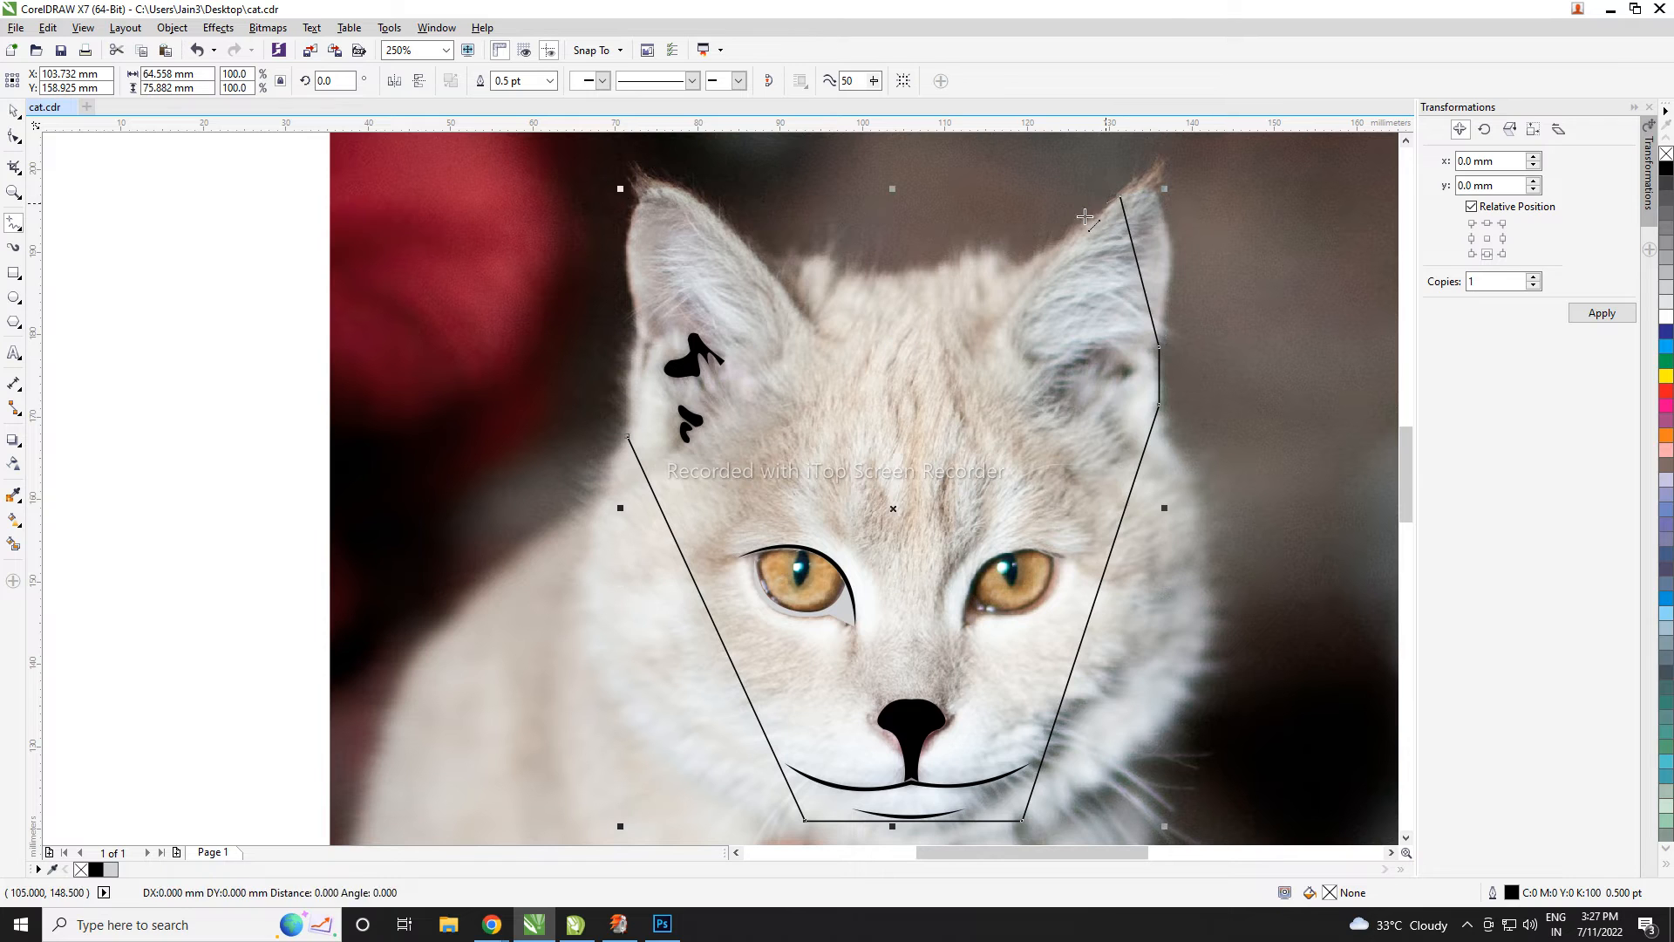
click(1012, 268)
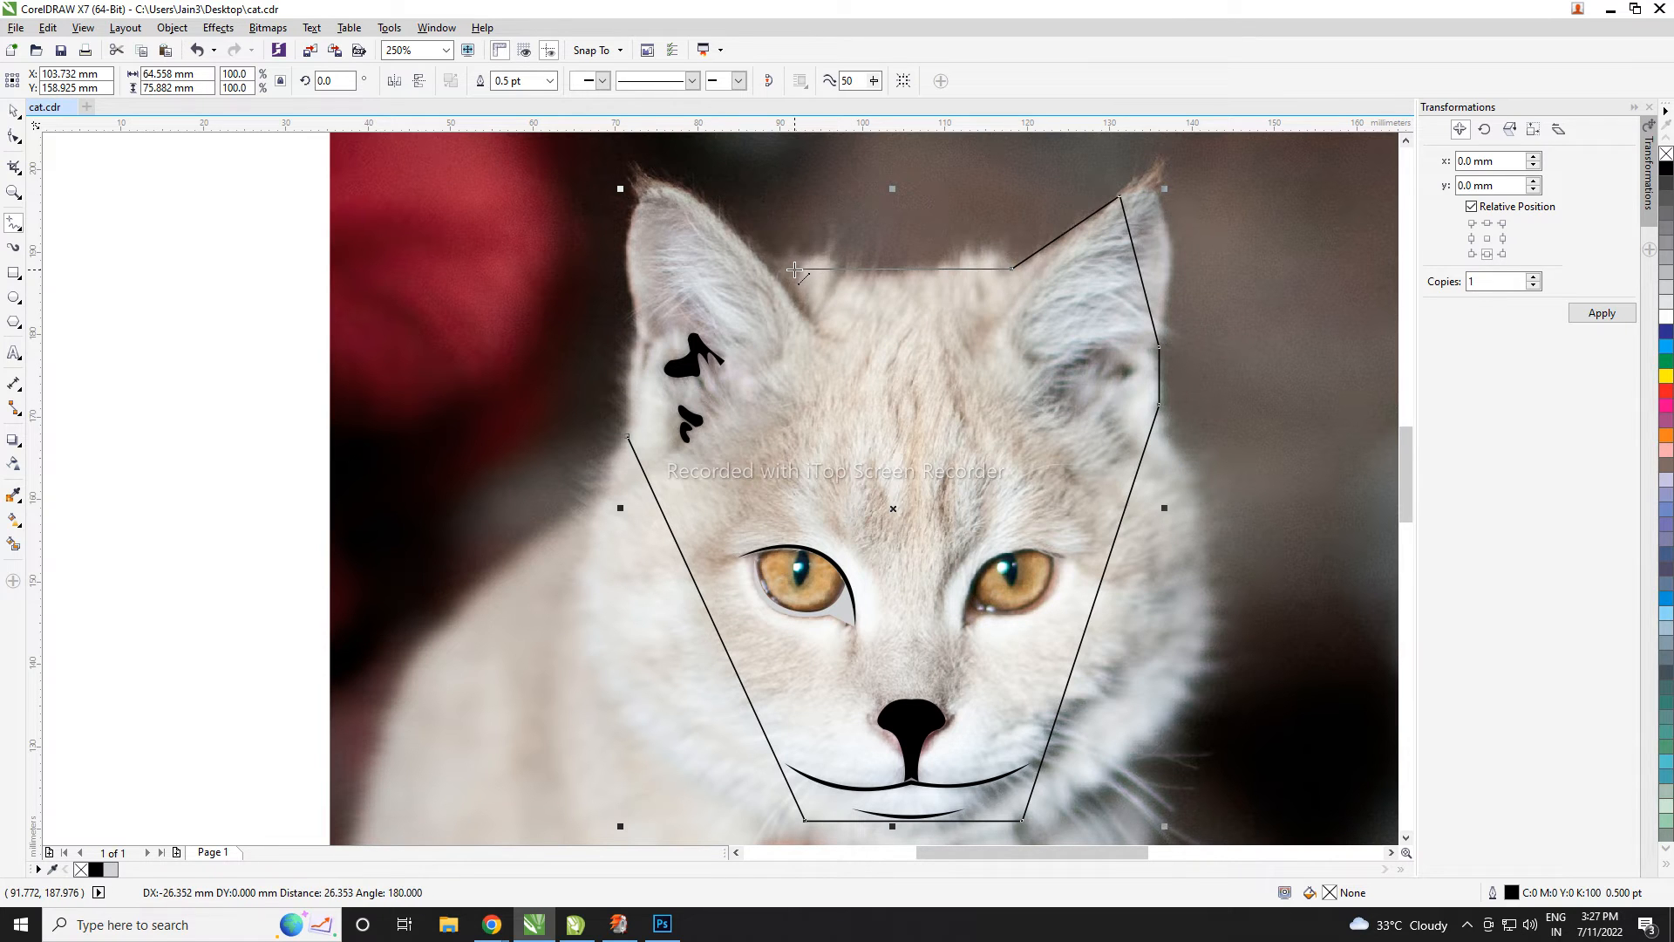
click(791, 270)
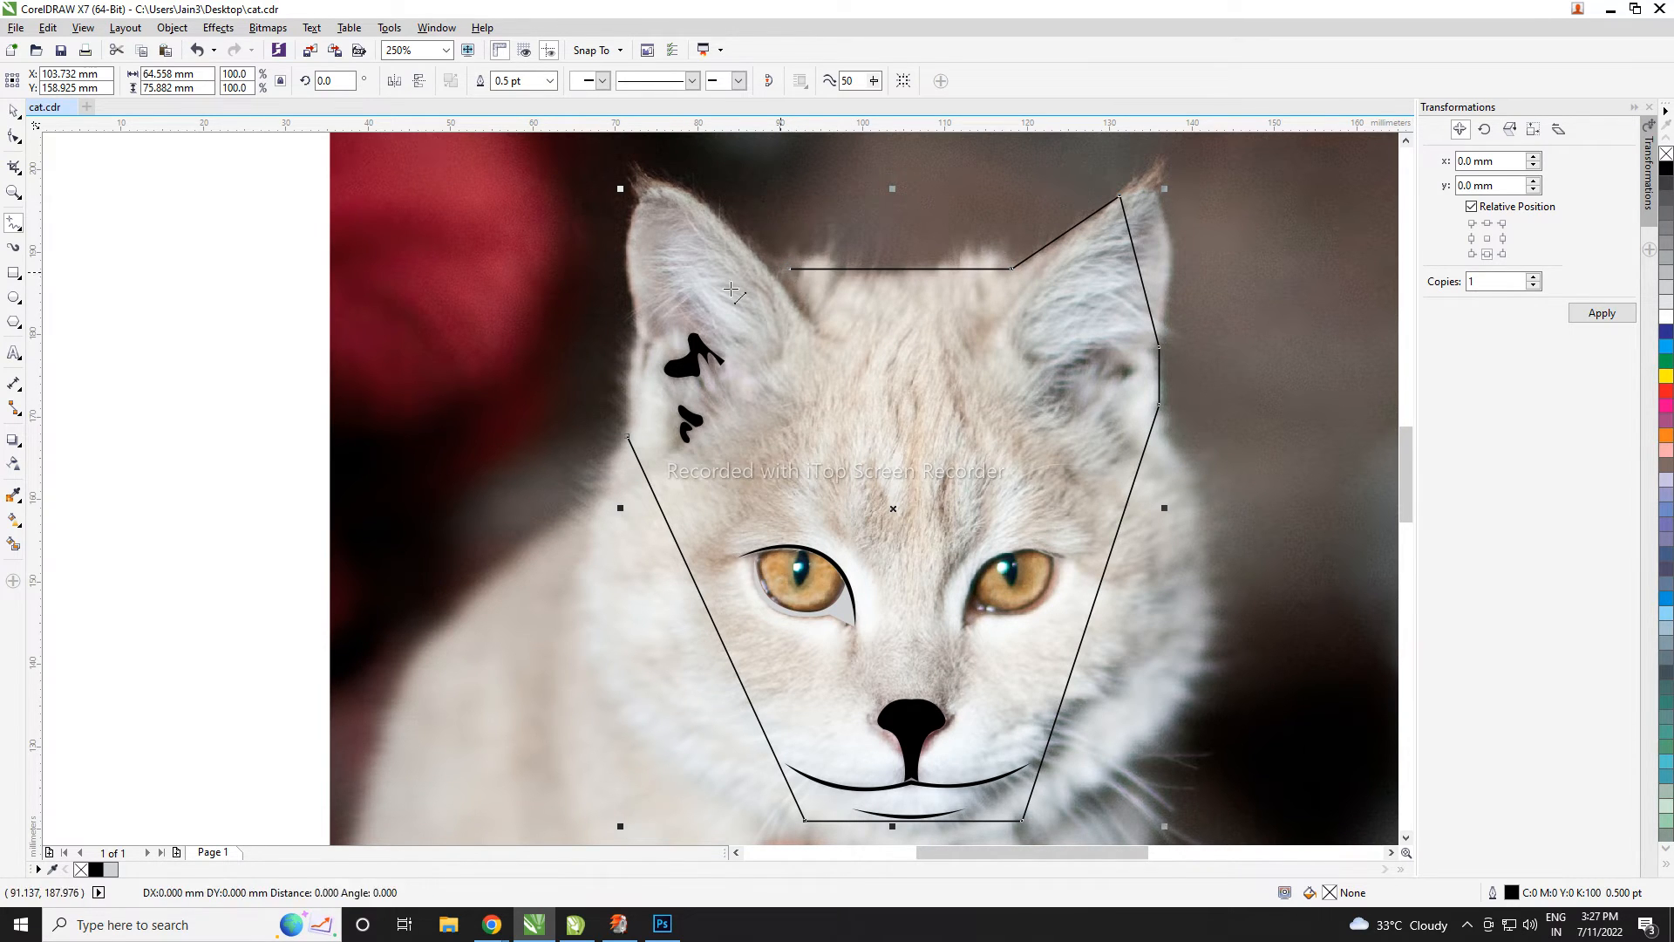
click(627, 348)
click(628, 435)
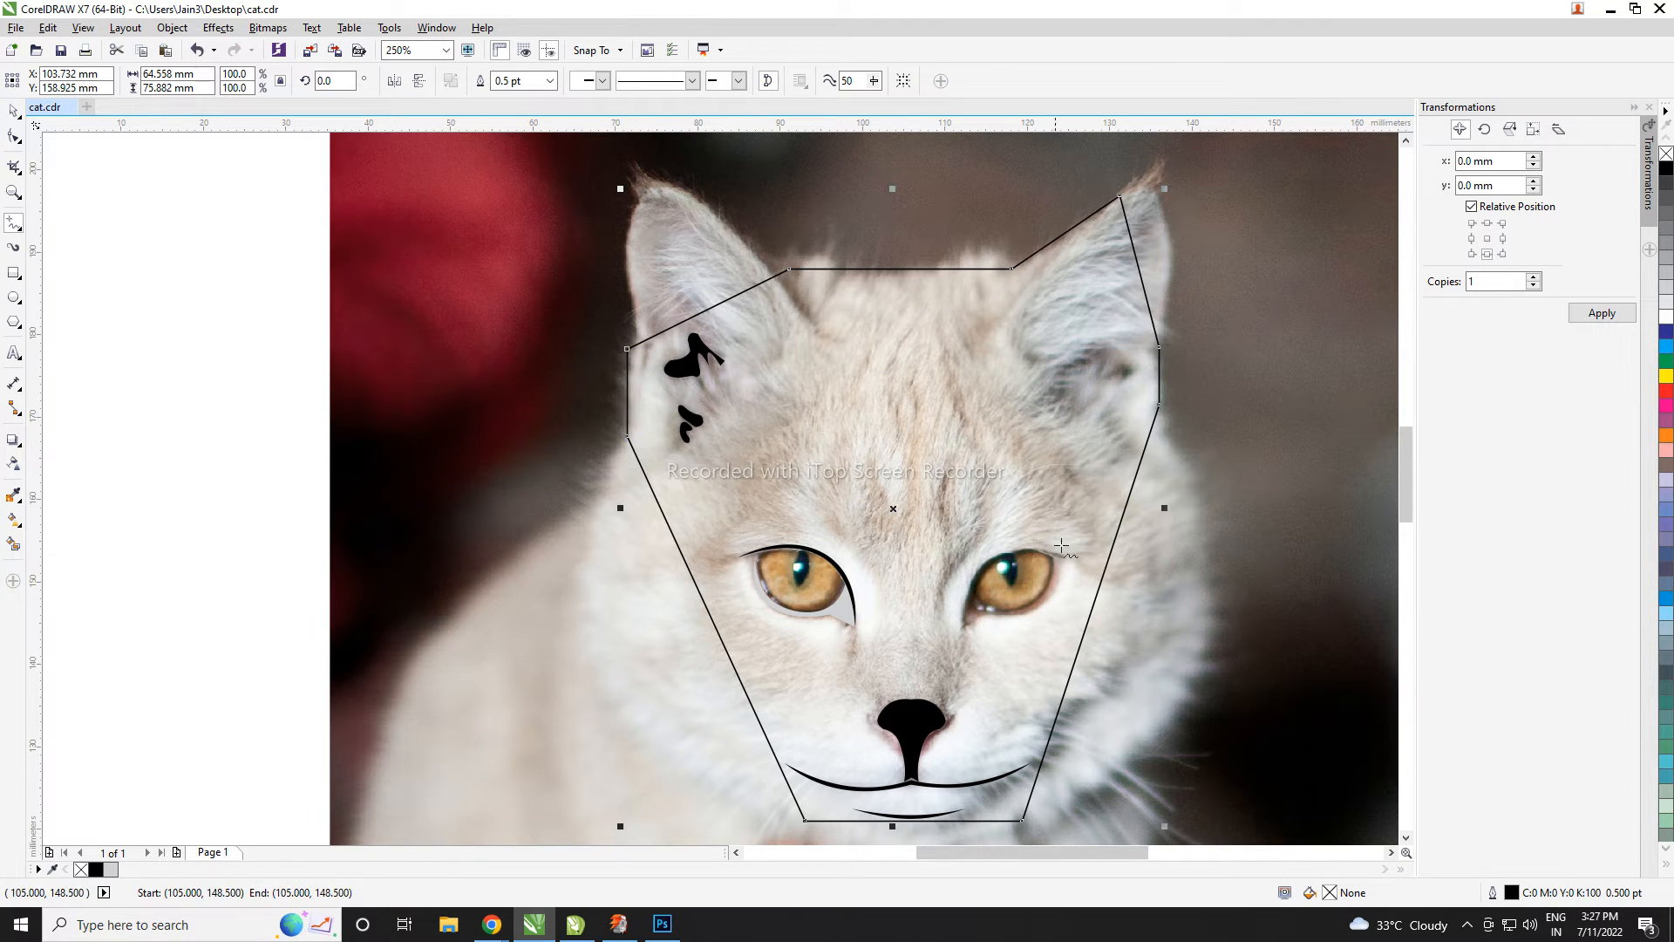
- Convert the head outline's segments to curves and bend the slanted left ear segment up around the ear tip
click(13, 137)
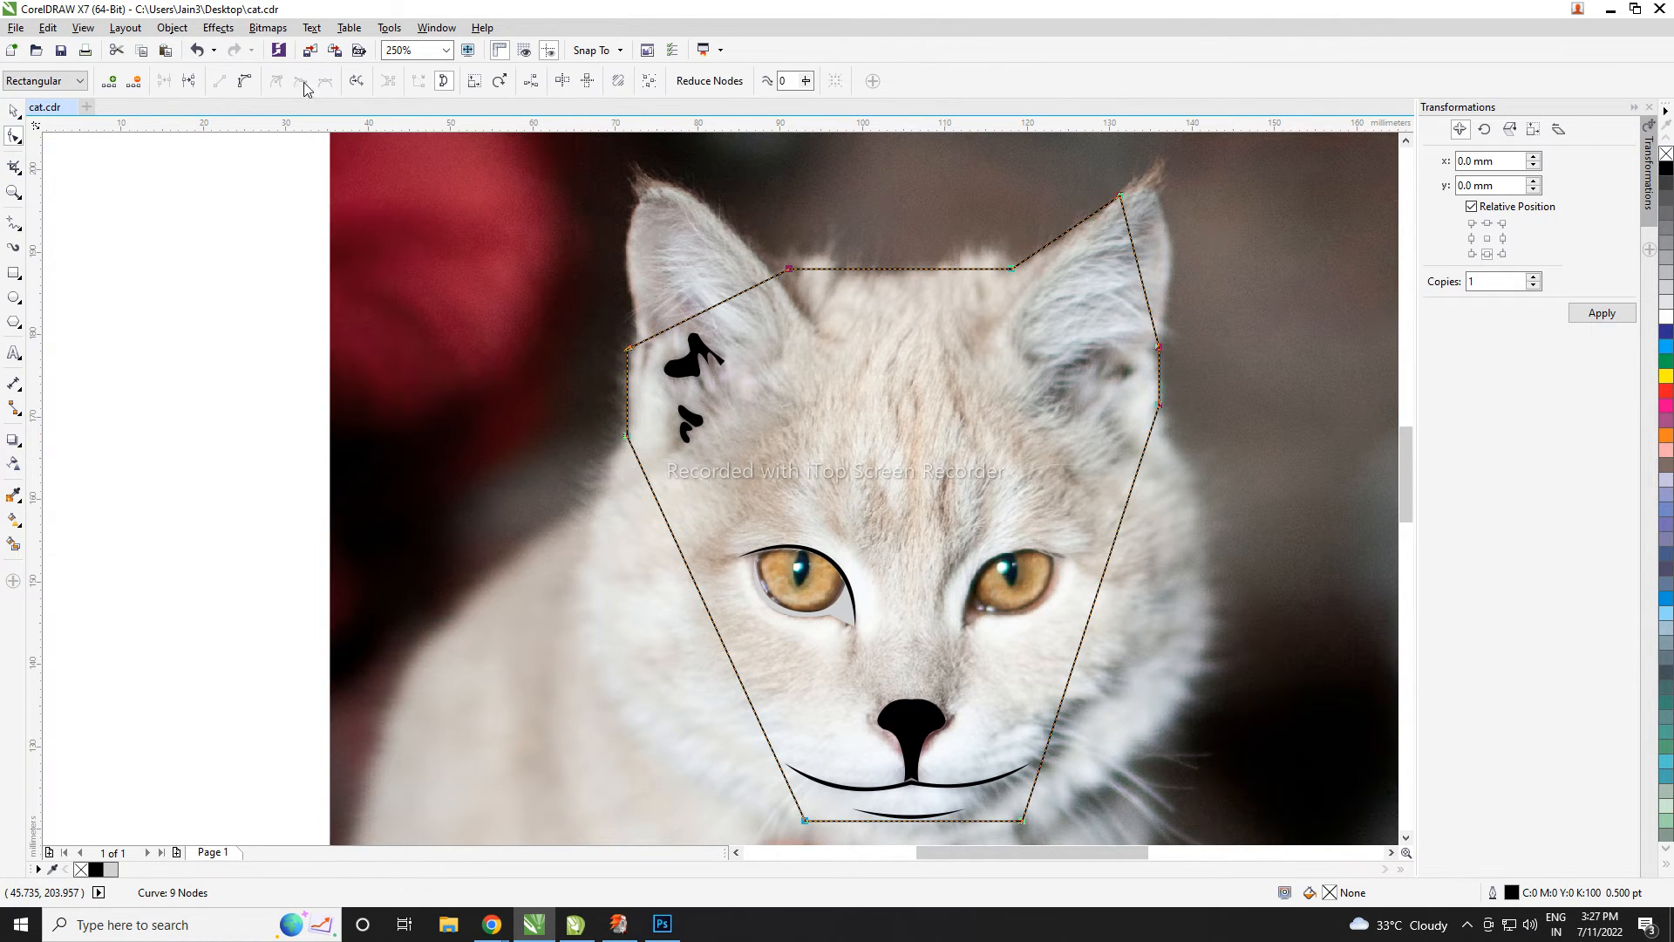
scroll(720, 285, down, 2)
scroll(720, 288, up, 2)
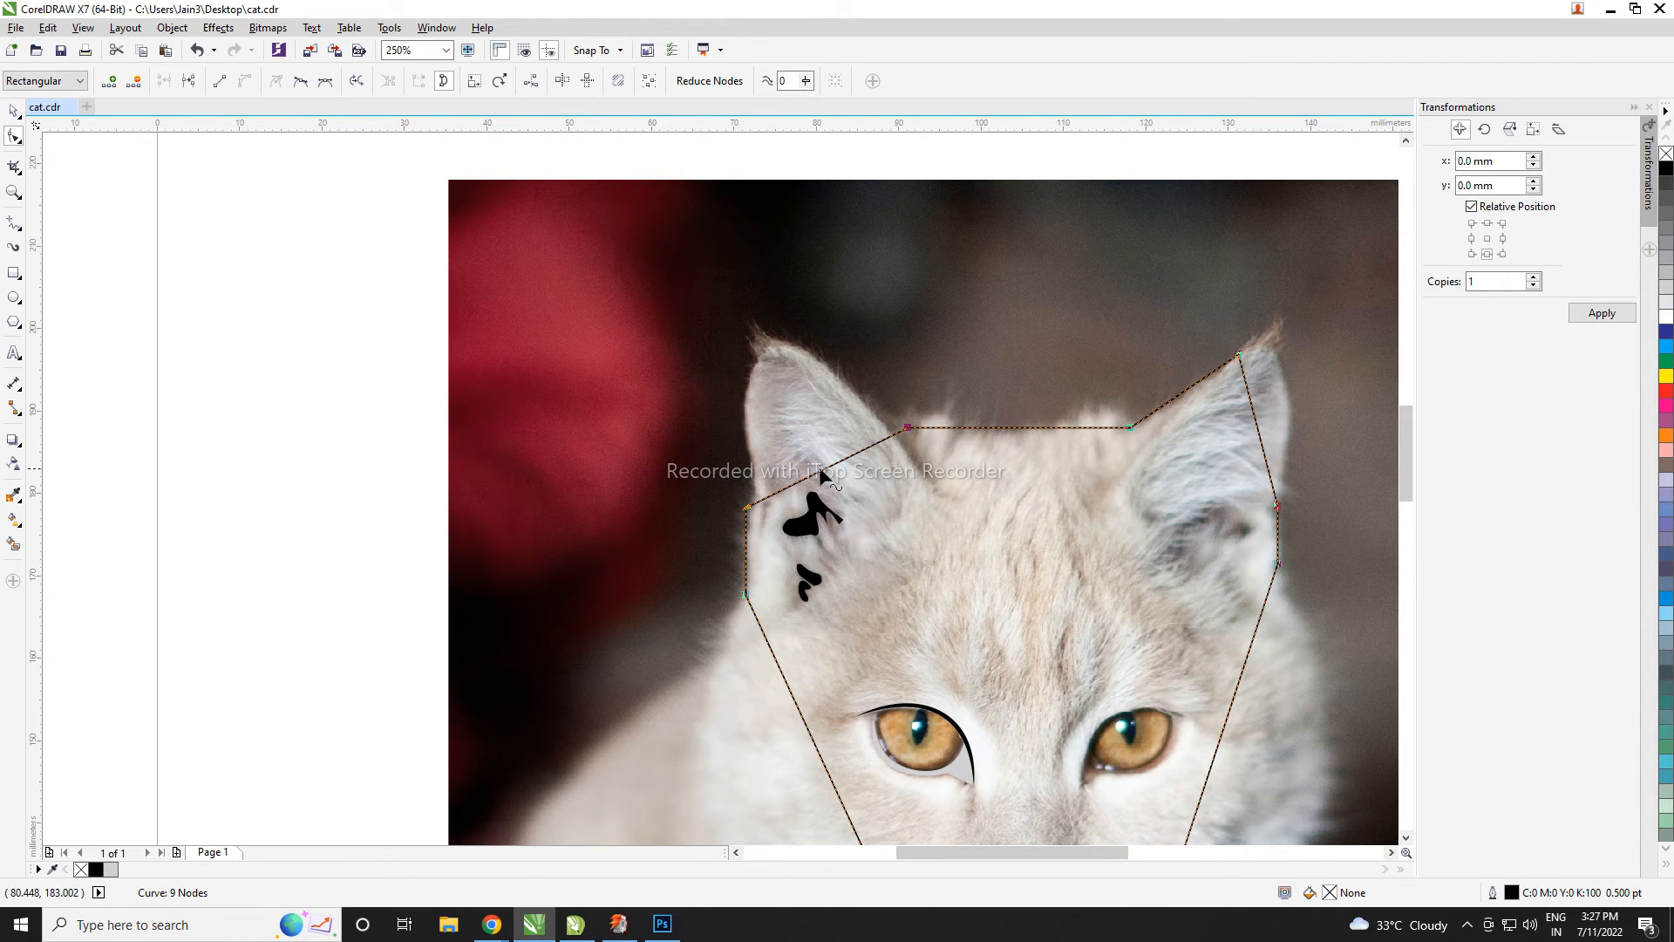
drag(818, 468, 751, 341)
- Delete the node near the right ear's tip and bend that segment up and outward around the ear
scroll(672, 463, down, 1)
scroll(1092, 389, up, 1)
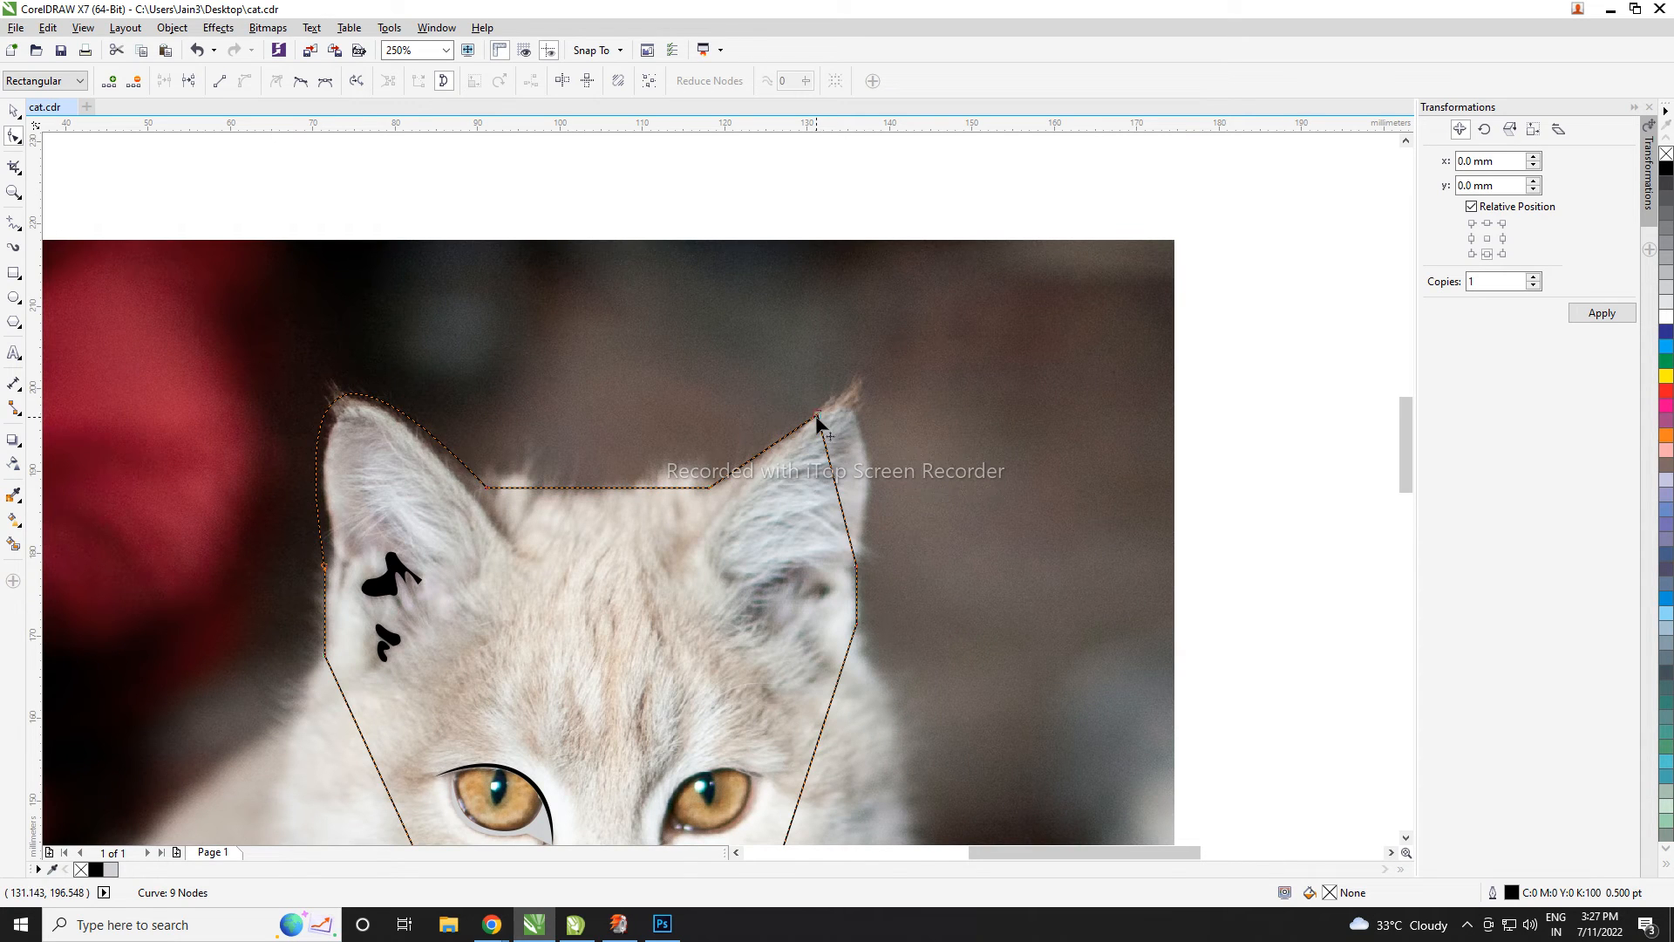
key(Delete)
click(841, 540)
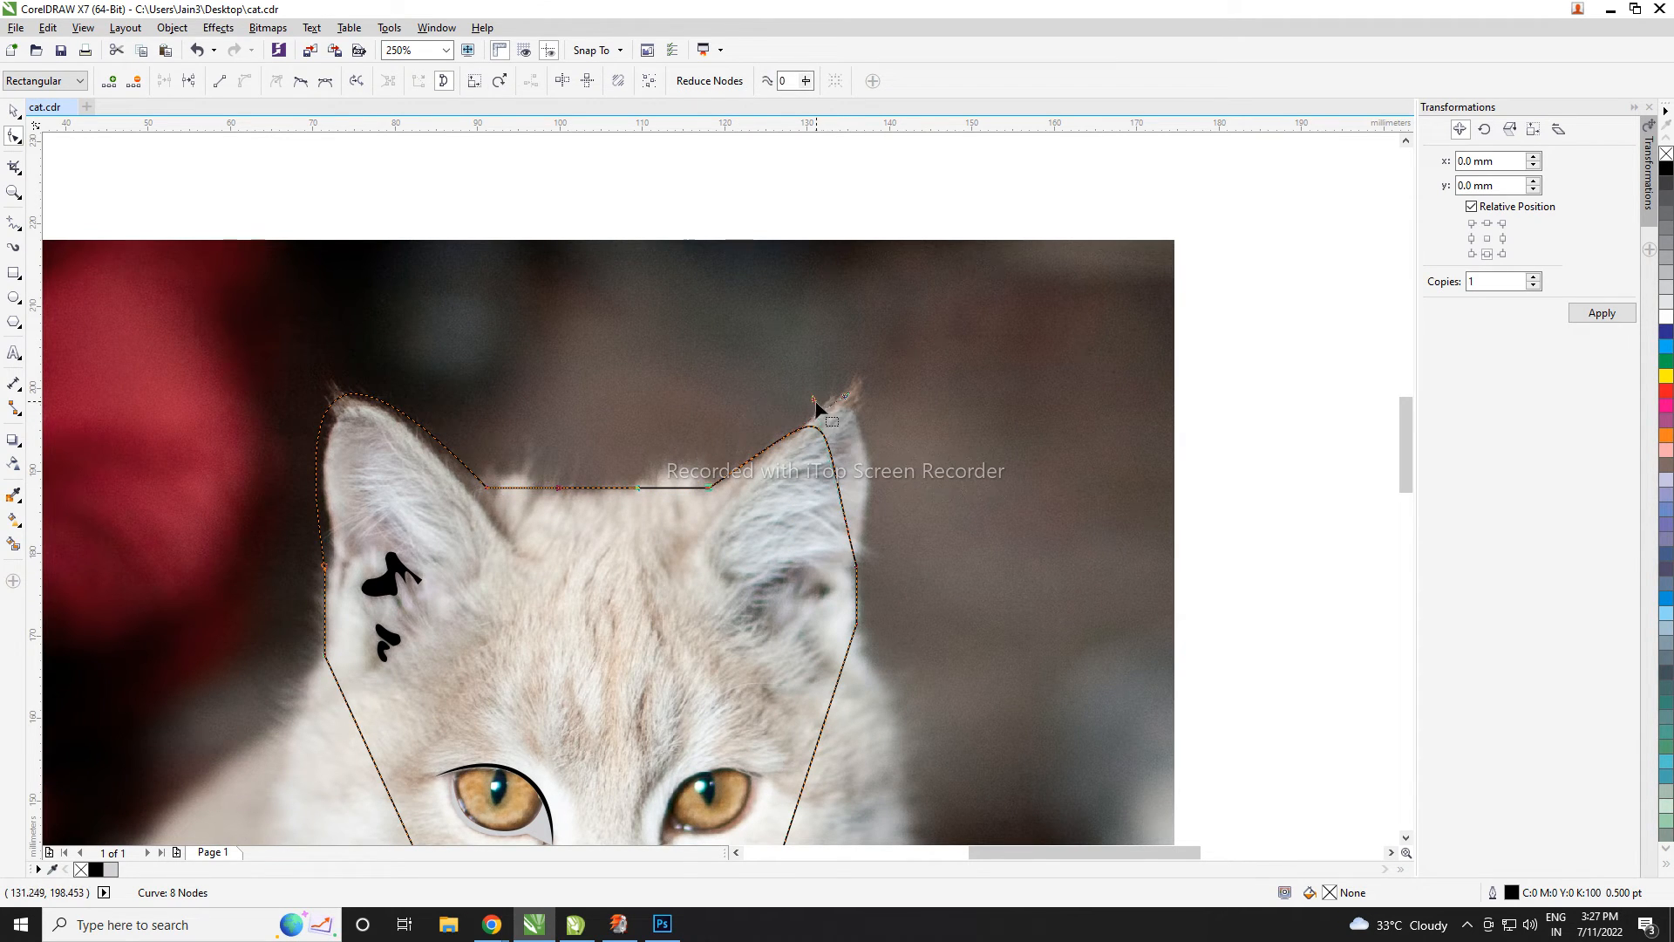
drag(817, 406, 872, 316)
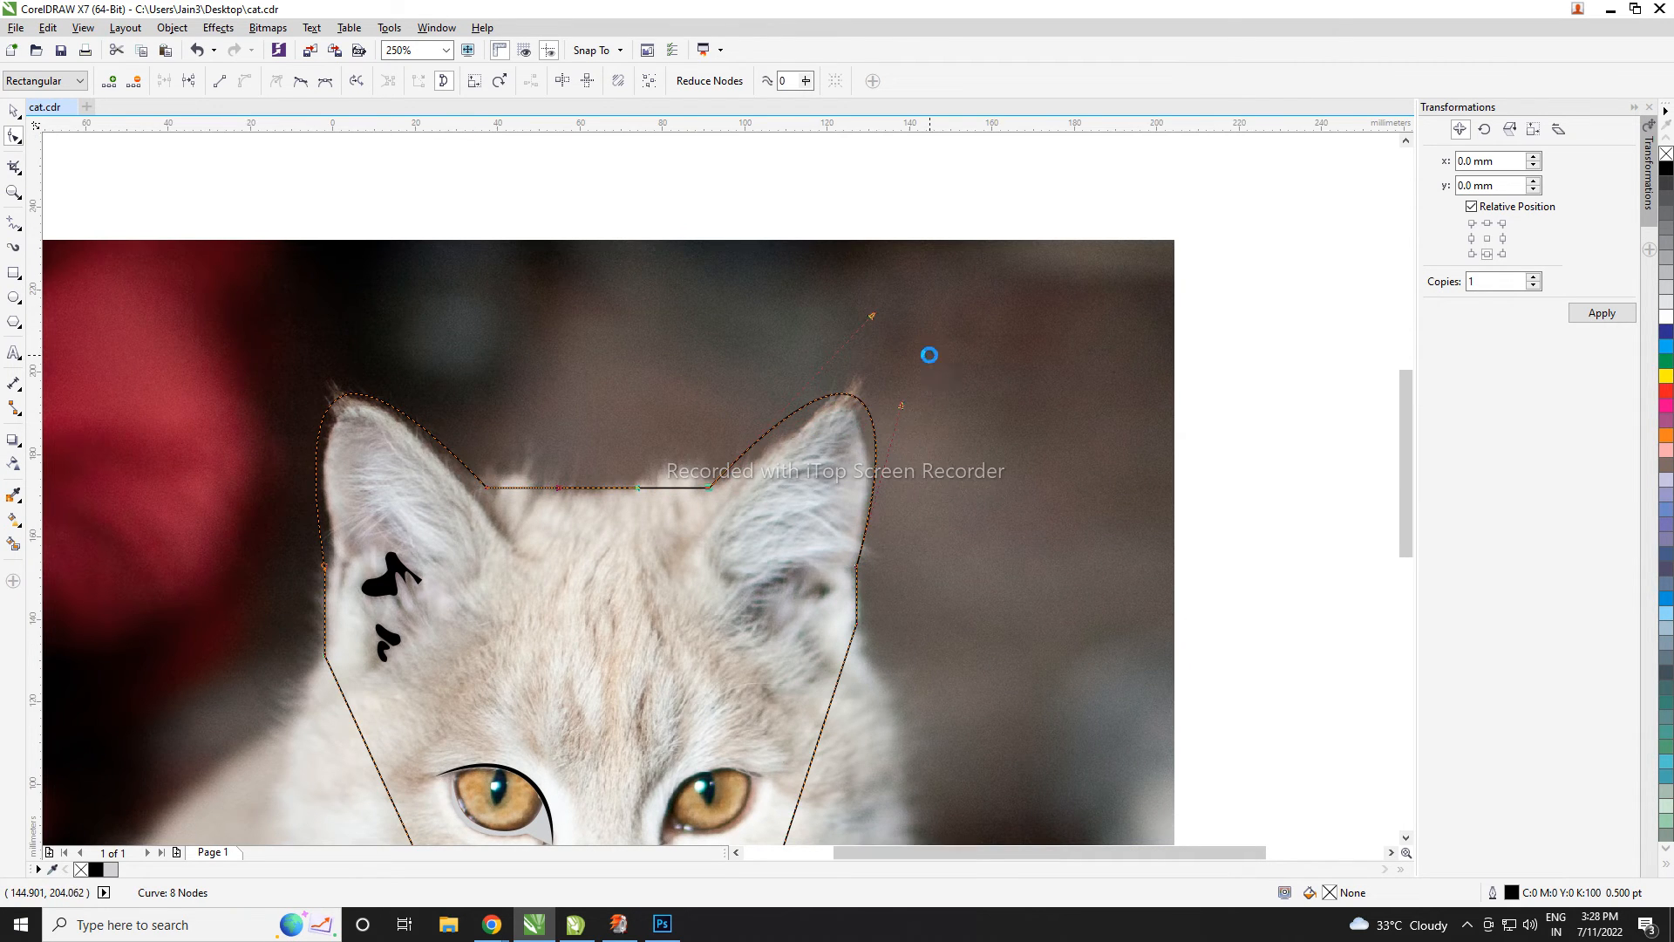
- Bend the short vertical outline segments at the bases of both ears slightly outward
scroll(810, 410, up, 1)
scroll(907, 380, down, 1)
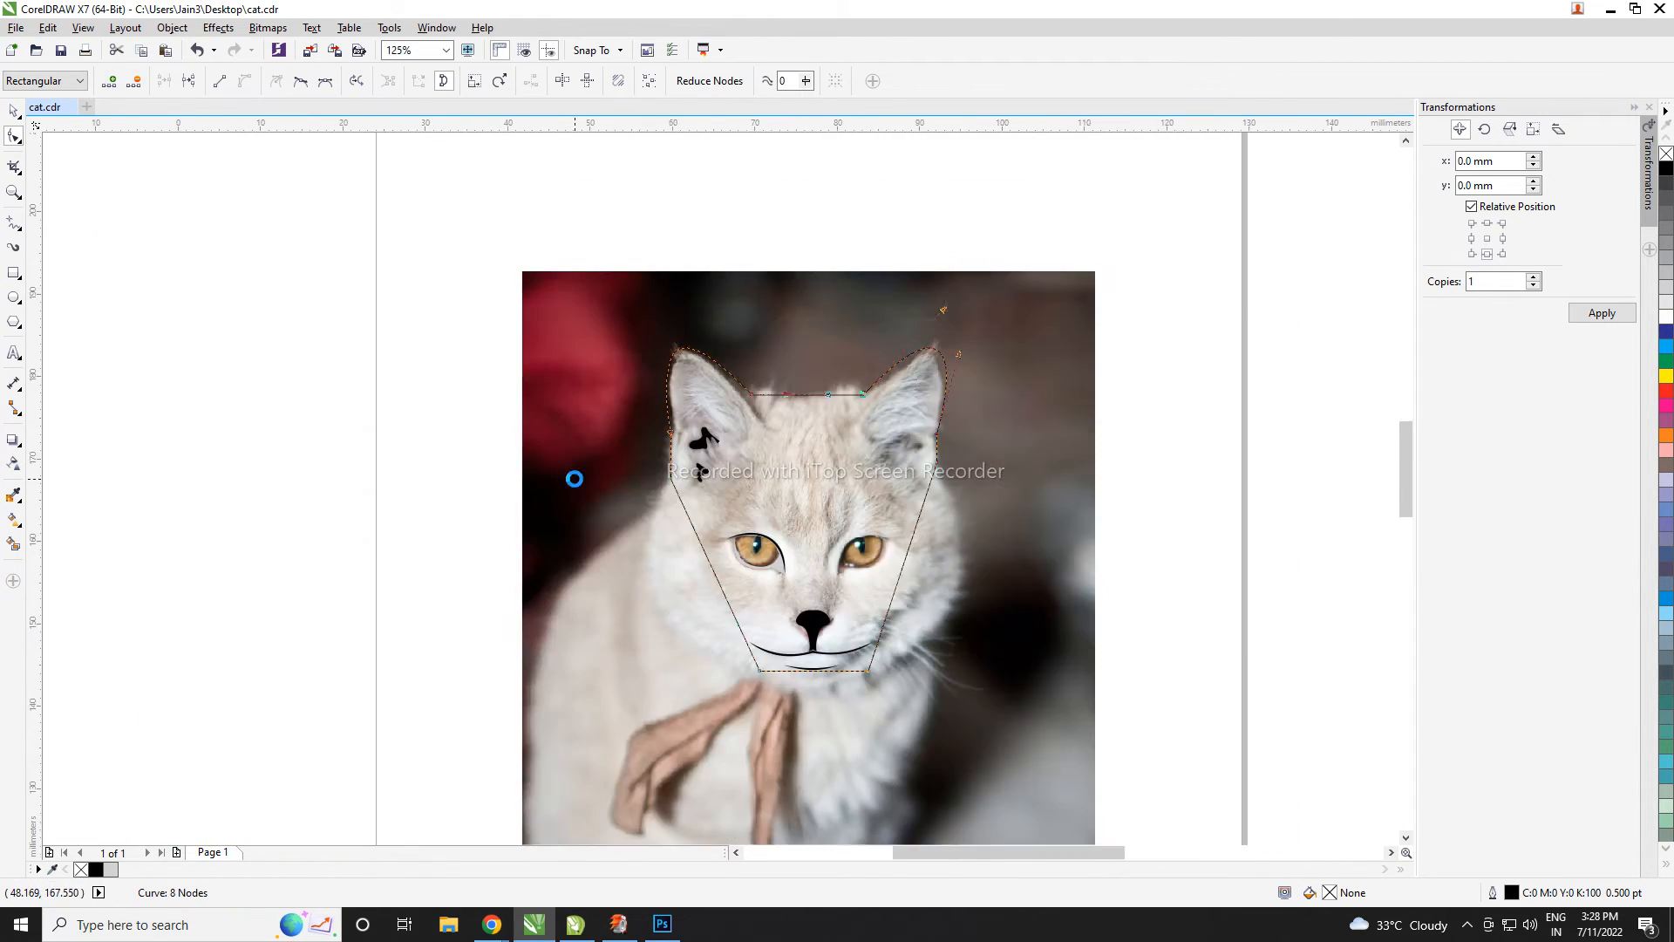
scroll(584, 497, up, 1)
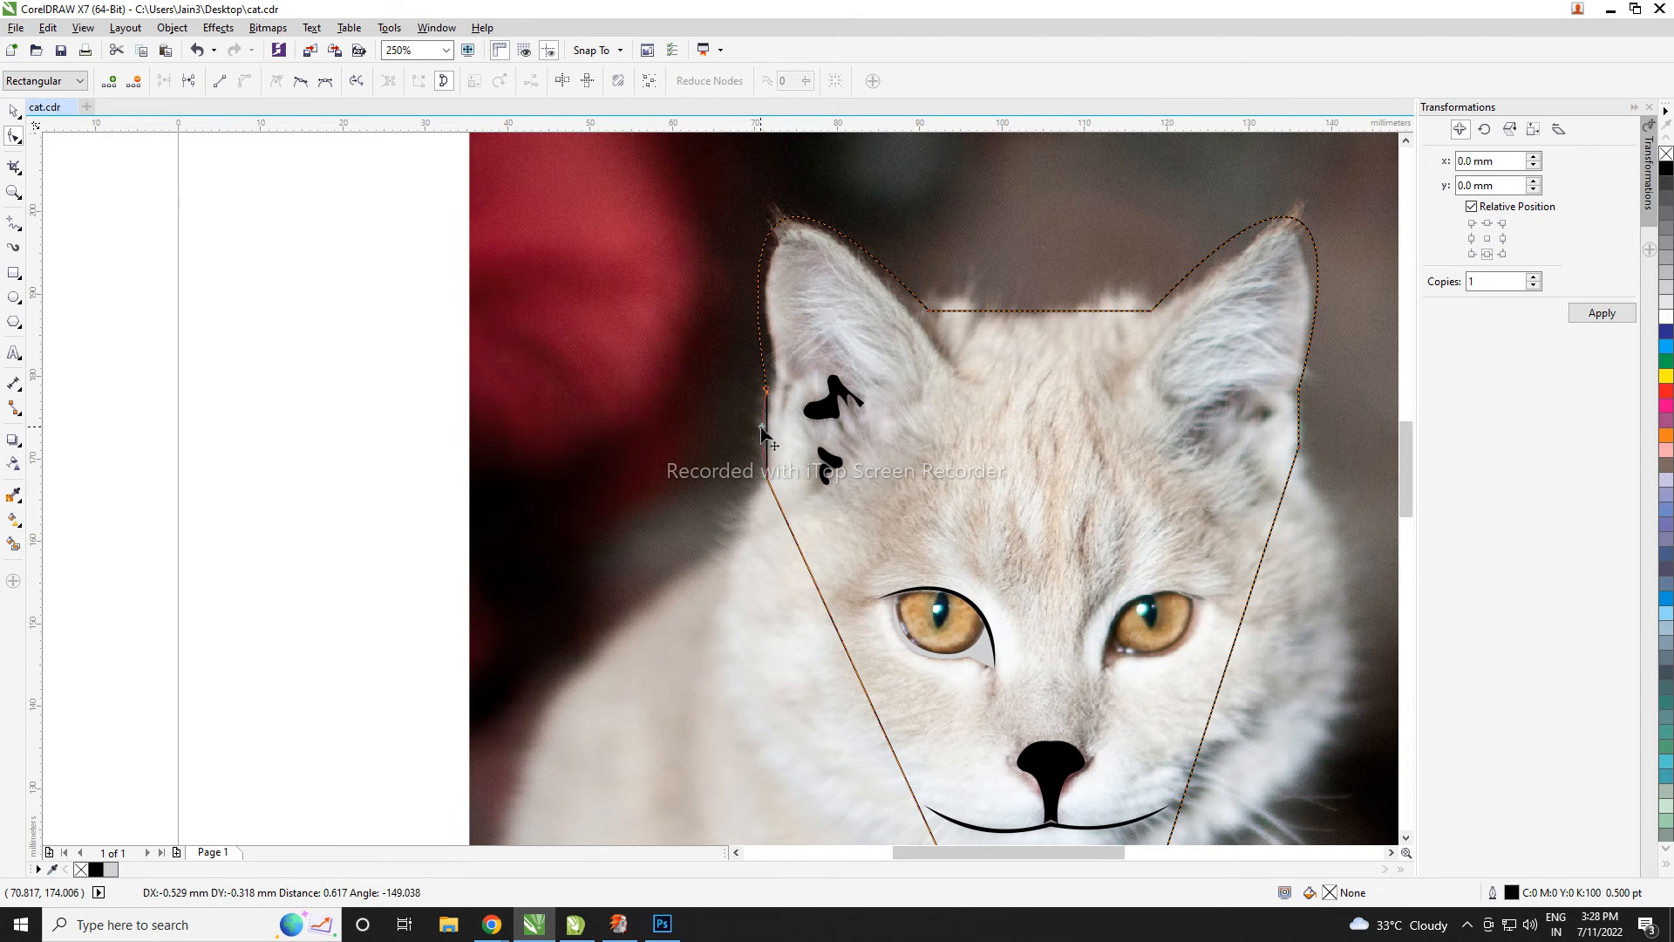
scroll(768, 429, down, 1)
scroll(1043, 431, up, 1)
scroll(1038, 424, up, 2)
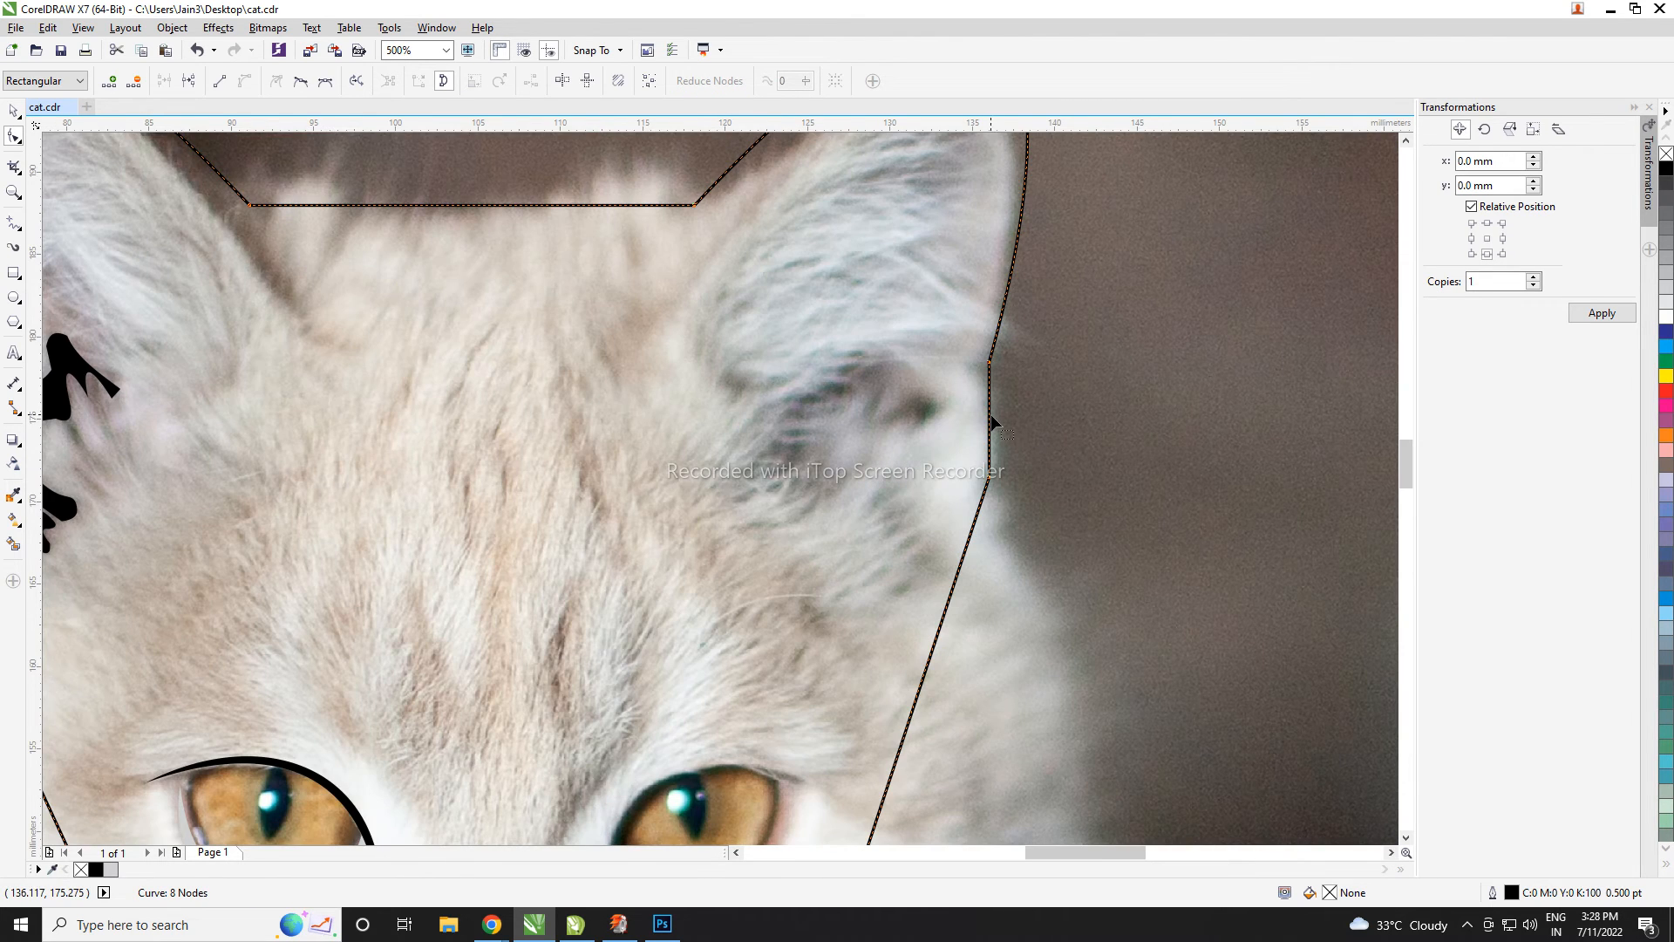
mouse_move(988, 422)
mouse_down()
mouse_move(984, 448)
mouse_move(992, 392)
mouse_up()
scroll(998, 420, up, 2)
scroll(993, 392, down, 4)
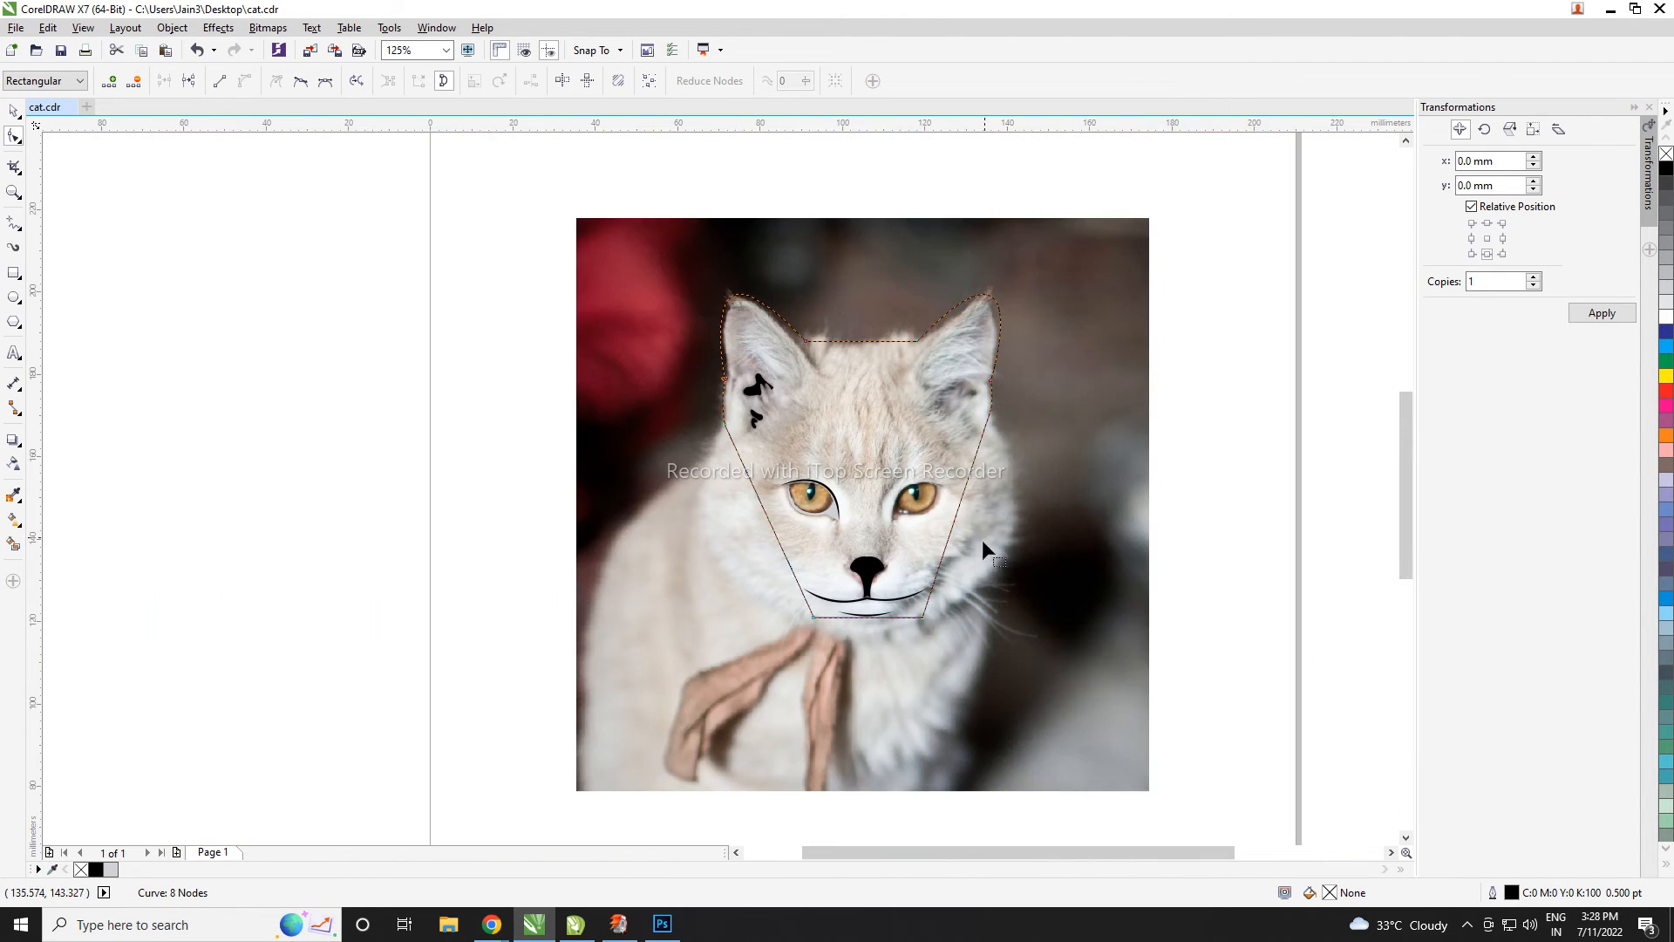
- Bend the right cheek segment outward along the fur and fine-tune its curve with both control handles
scroll(982, 541, up, 1)
drag(942, 471, 1063, 523)
click(855, 672)
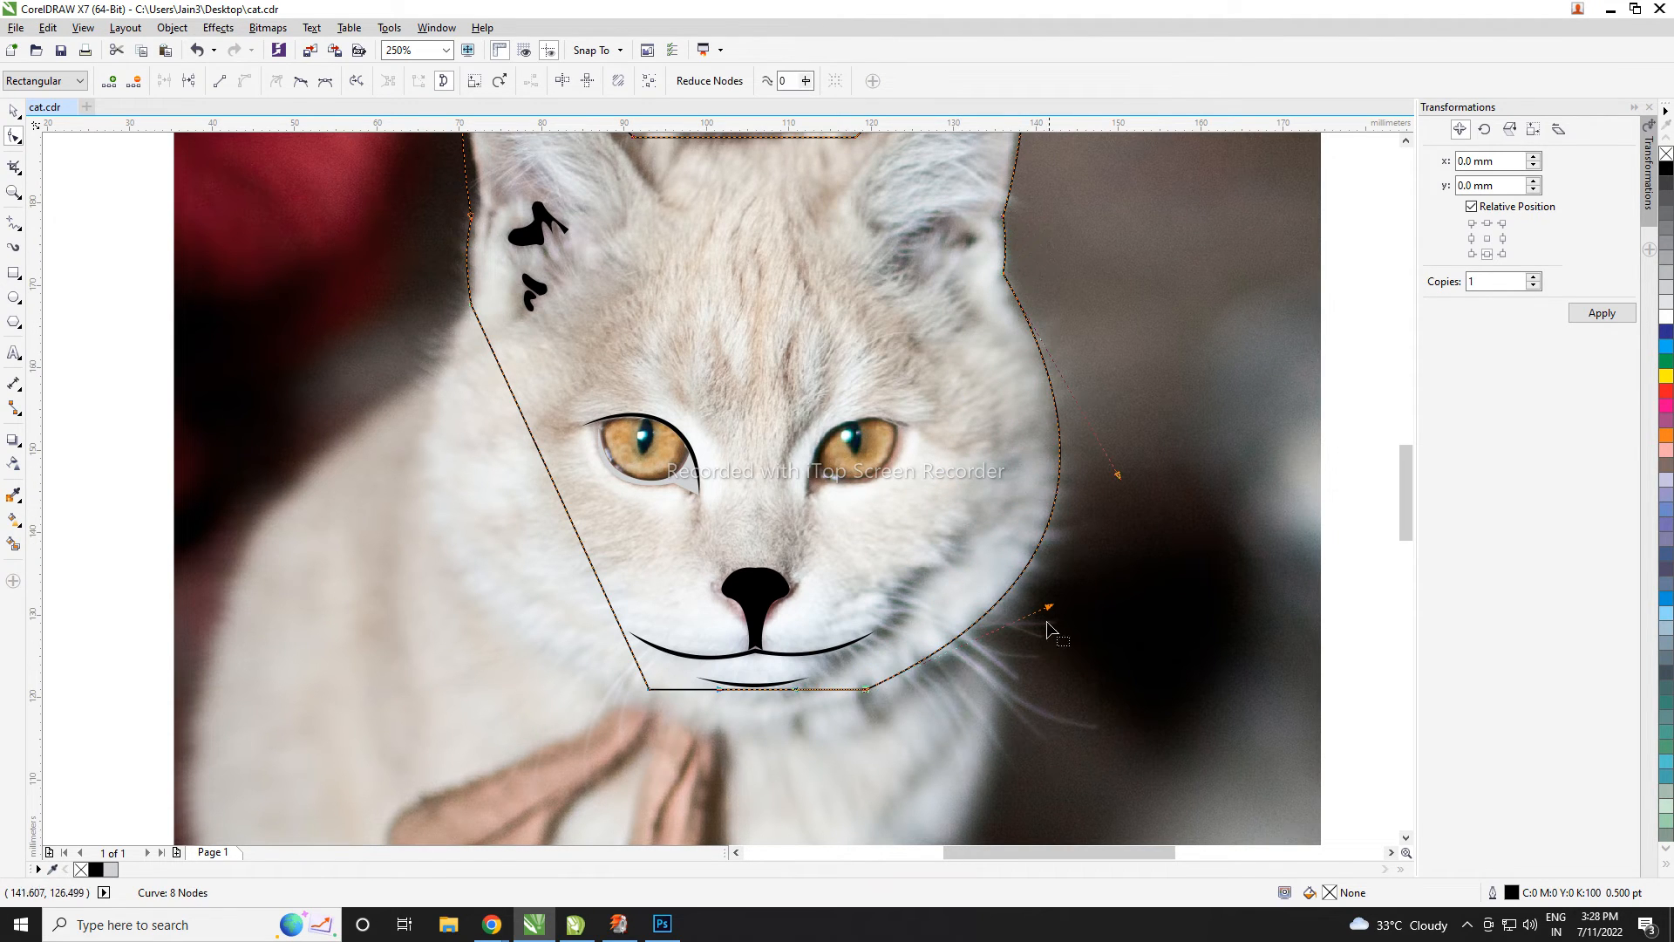
drag(1049, 608, 1054, 641)
drag(1119, 476, 1122, 459)
- Bend the left cheek segment outward to match the right side and refine it with its control handles
scroll(1125, 463, down, 2)
scroll(802, 514, up, 2)
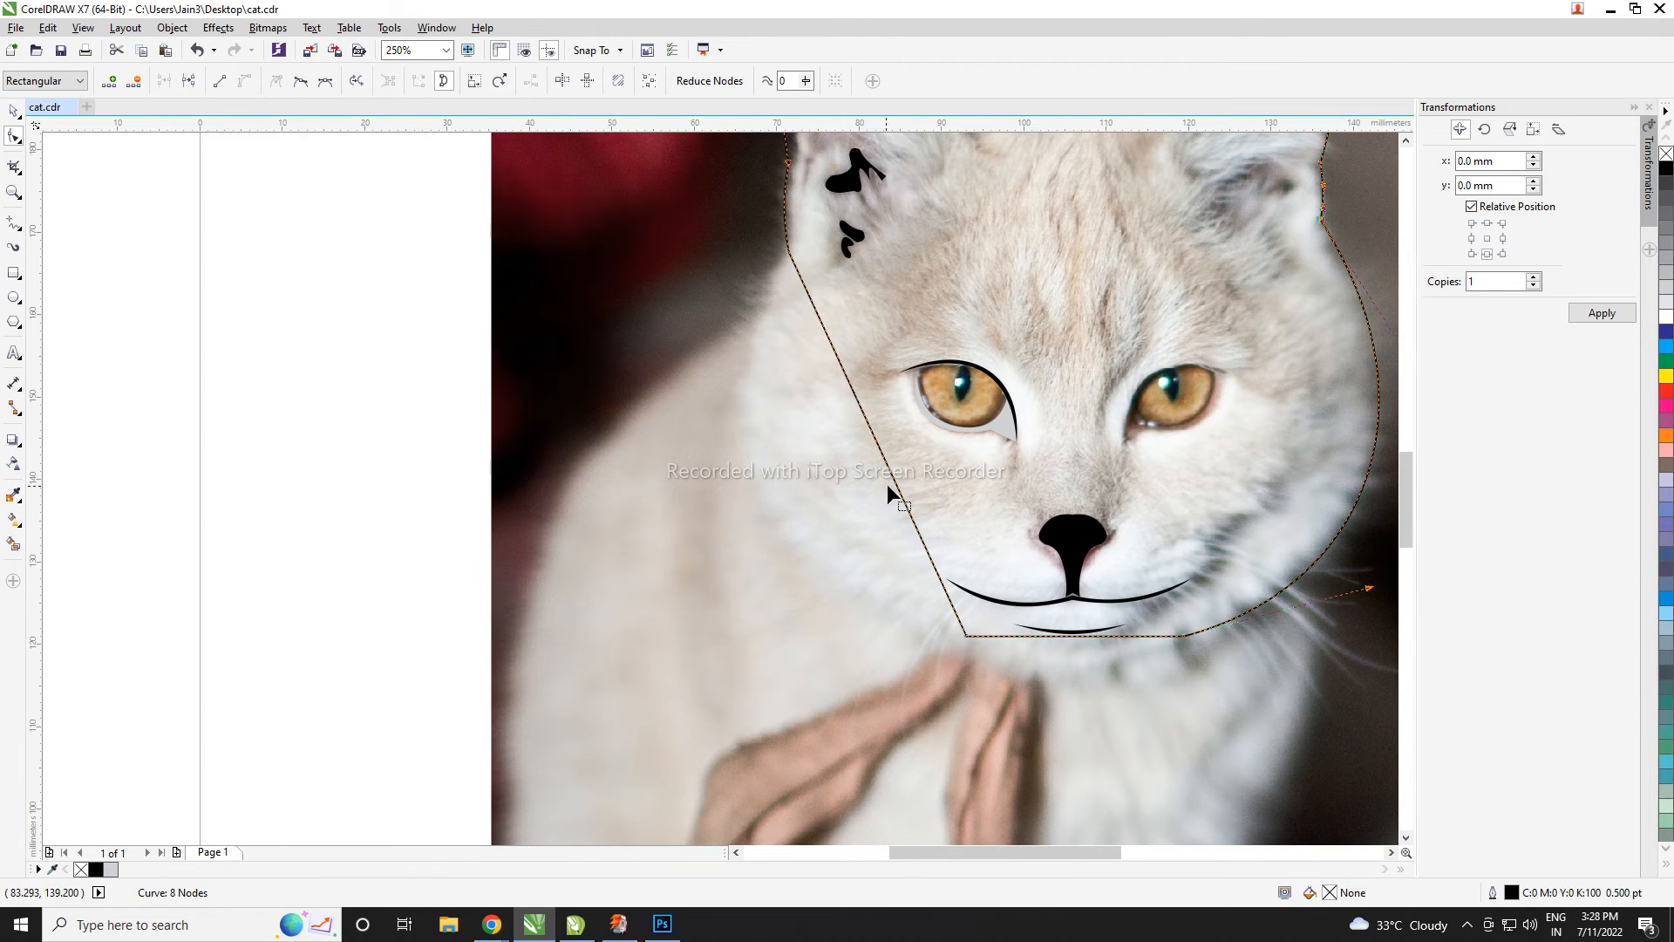
drag(888, 485, 829, 528)
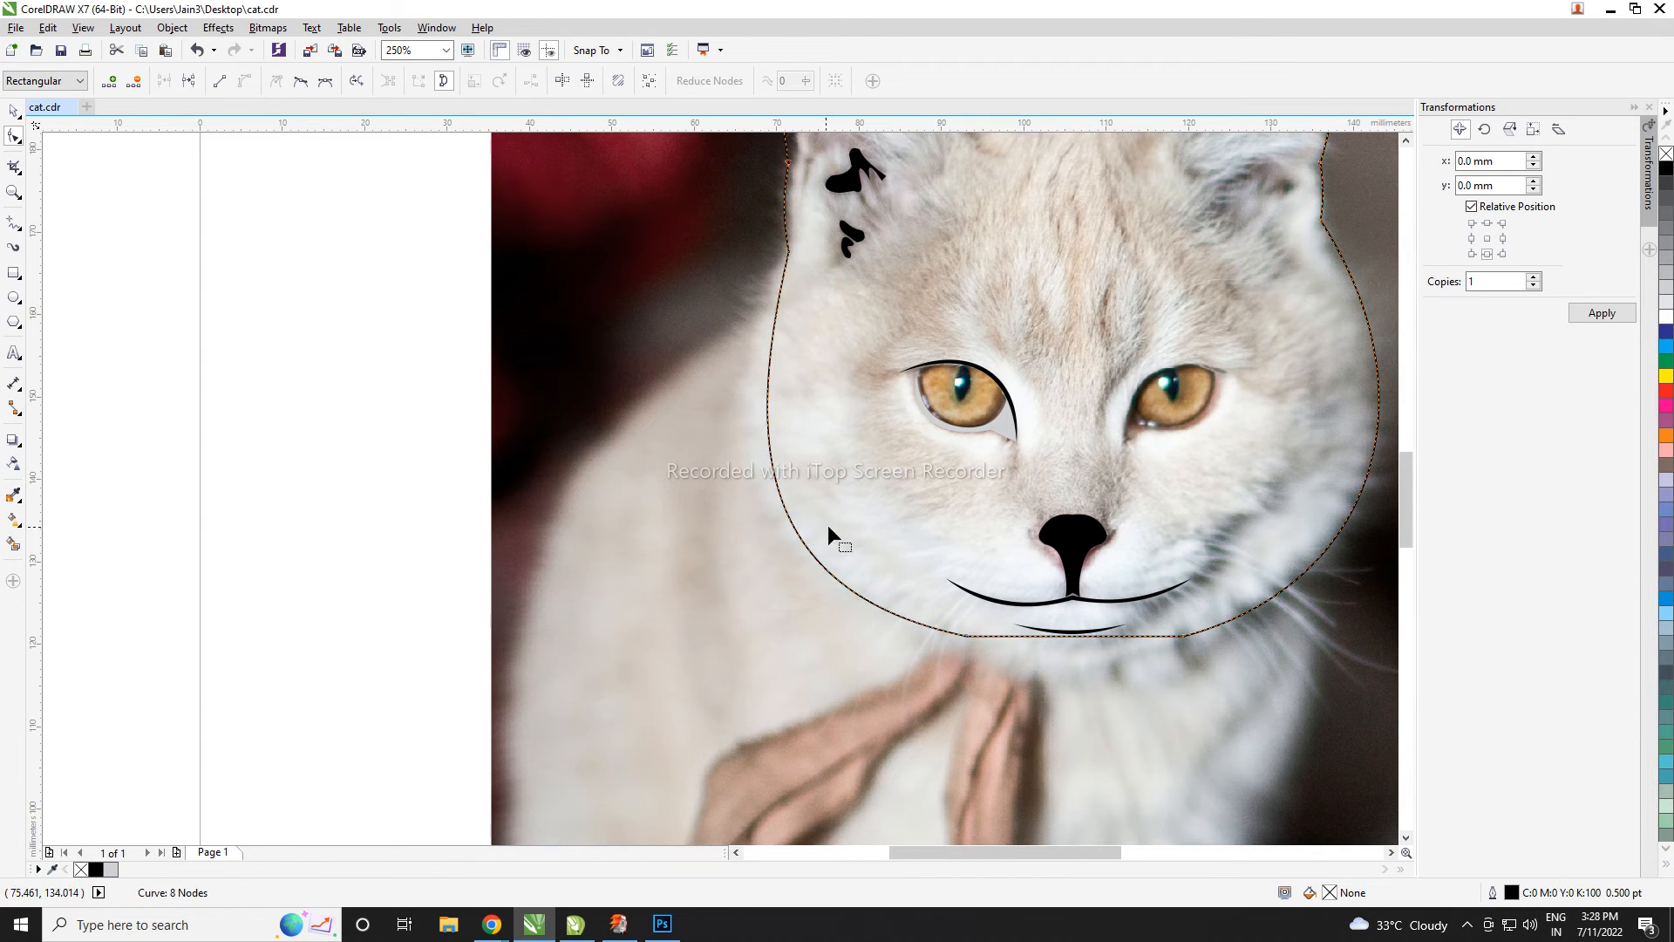
drag(730, 240, 827, 331)
drag(748, 430, 700, 415)
scroll(707, 463, down, 2)
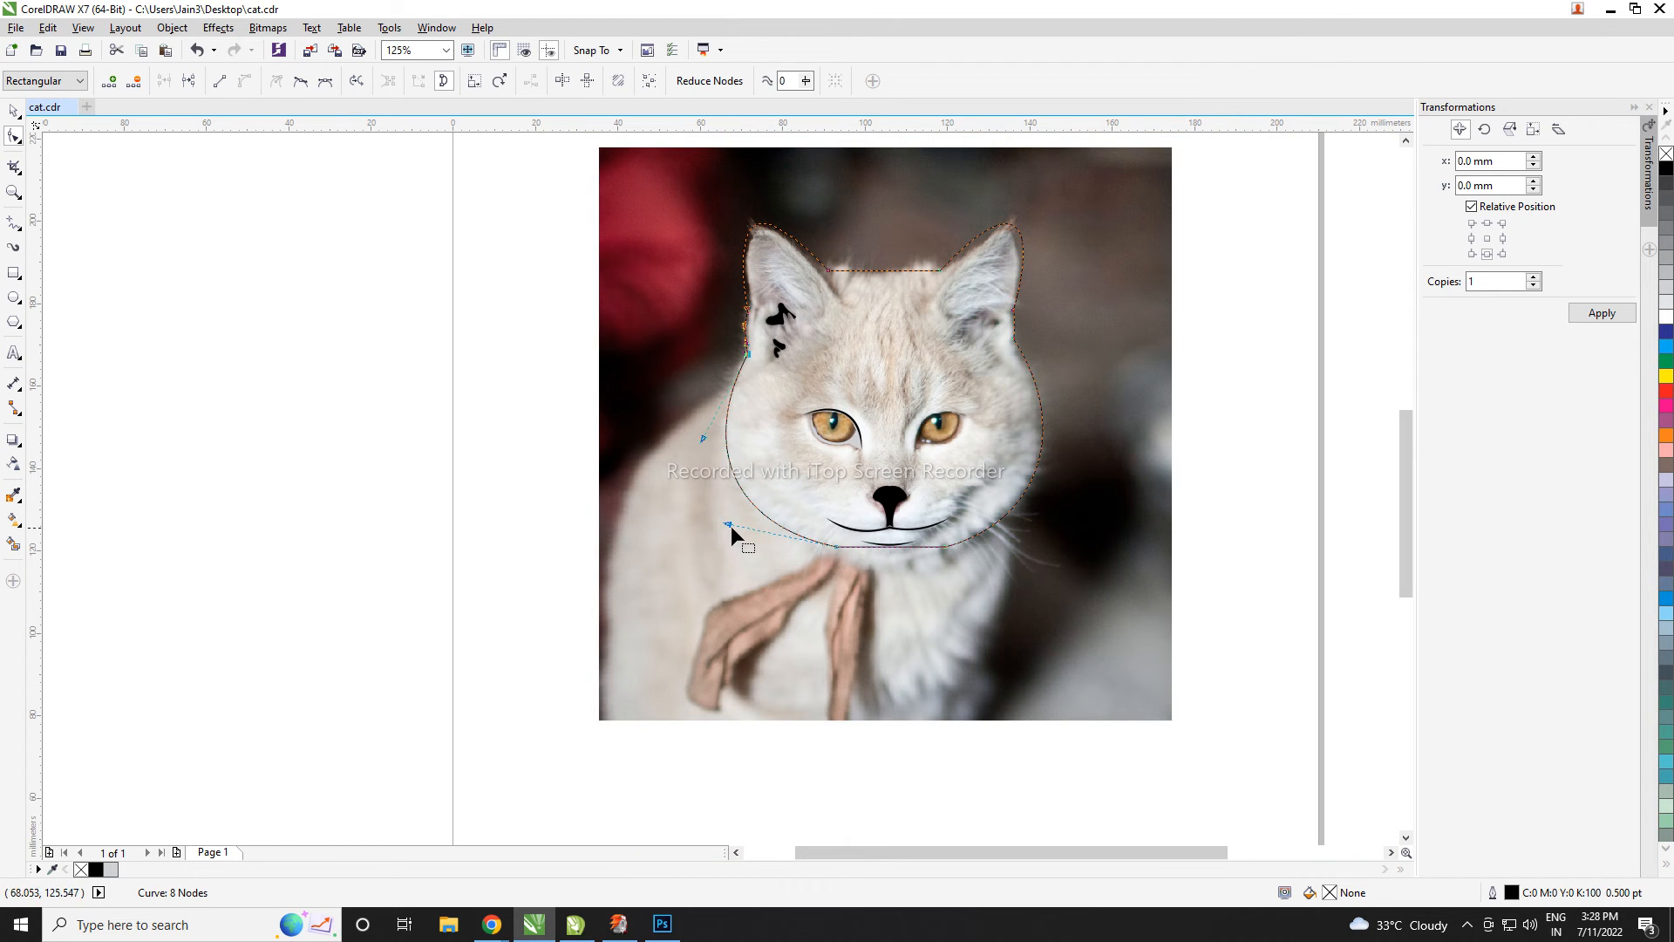
- Bend the chin segment downward into a rounded curve and nudge the lower left cheek slightly inward
scroll(913, 581, up, 4)
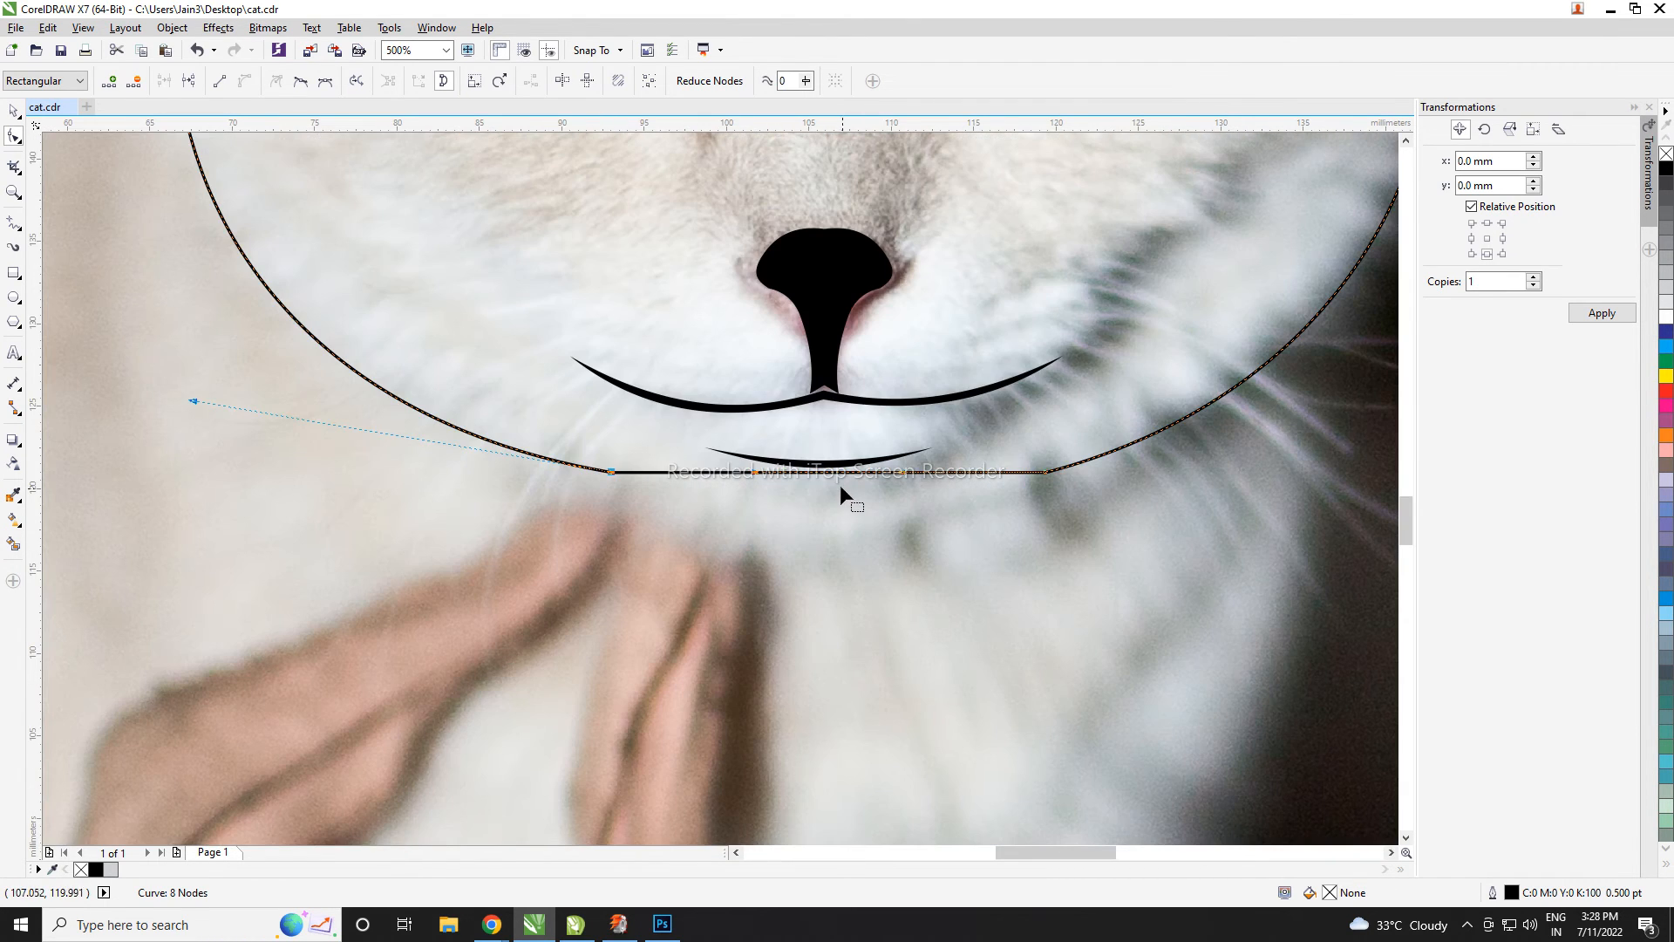
drag(837, 473, 839, 526)
scroll(839, 527, down, 2)
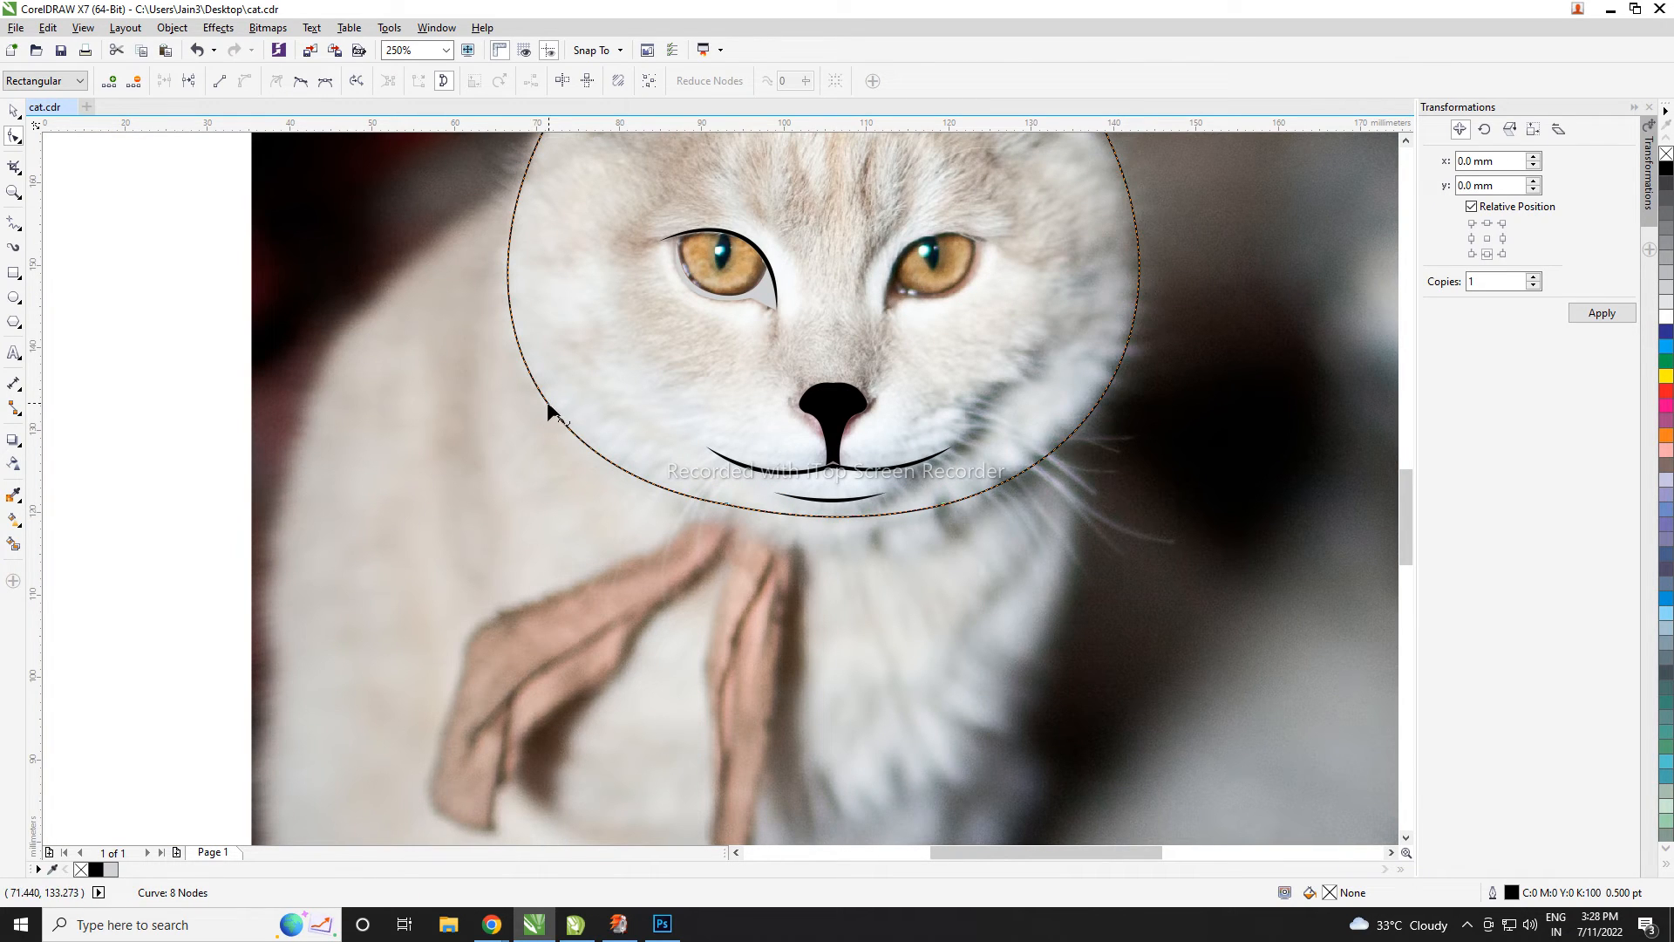
drag(547, 401, 559, 400)
scroll(728, 476, down, 2)
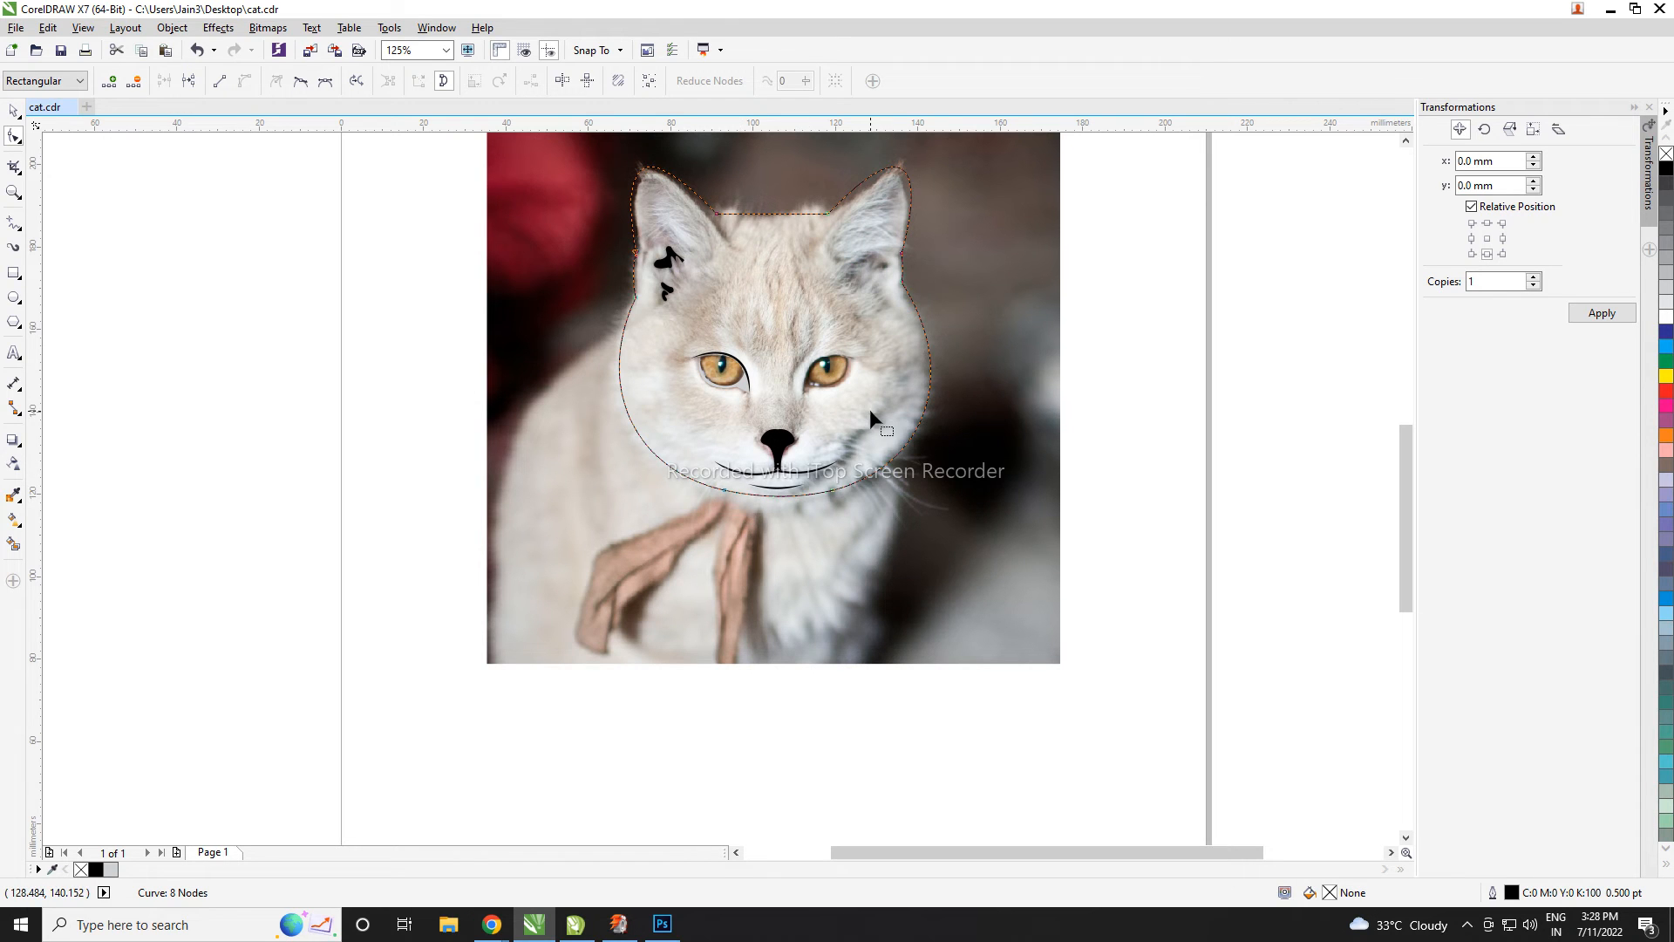
- Bend the straight segment across the top of the head down into a shallow curve between the ears
key(space)
scroll(761, 402, down, 2)
scroll(764, 312, up, 4)
key(space)
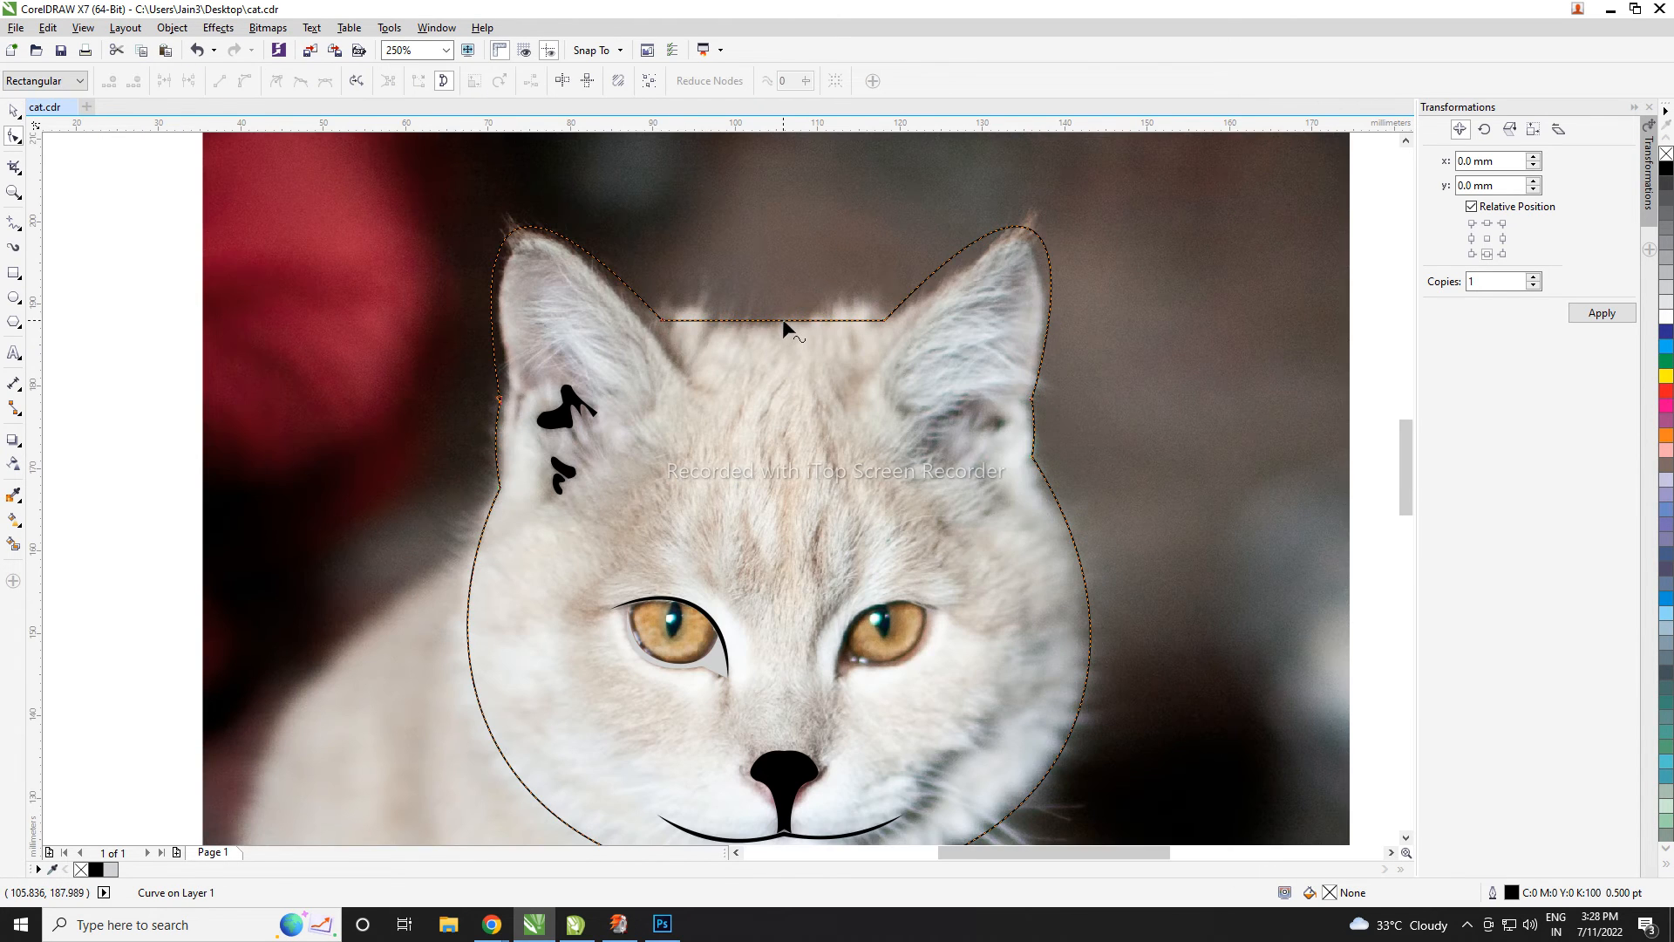
drag(783, 321, 781, 342)
scroll(781, 344, down, 2)
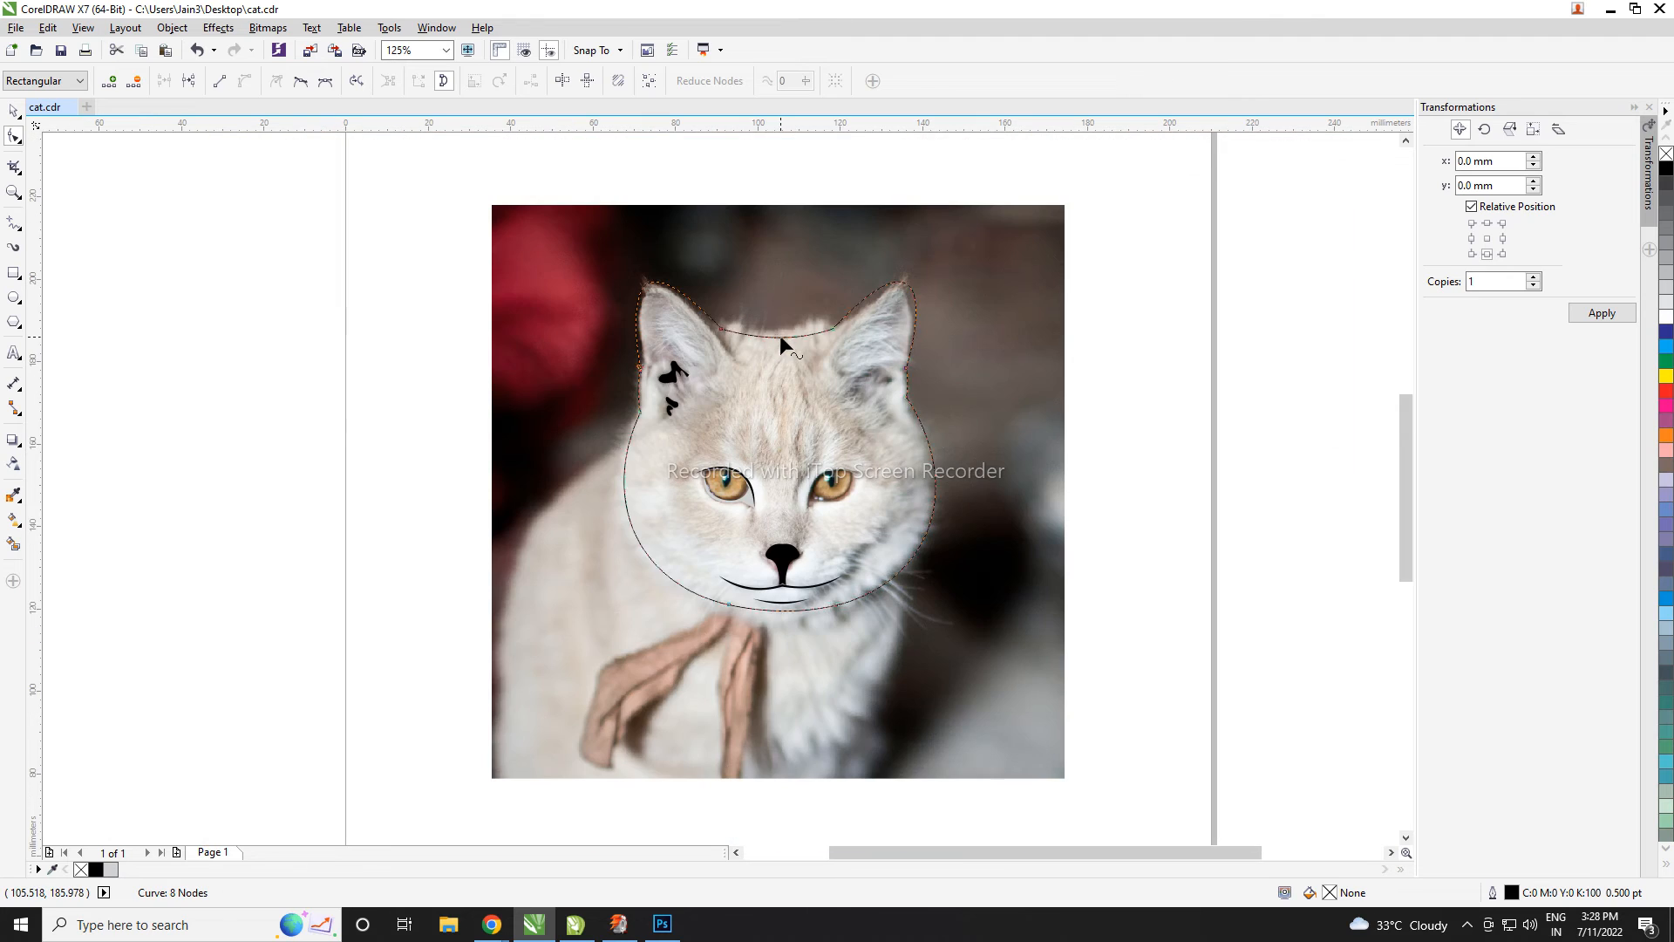
key(space)
scroll(648, 220, up, 2)
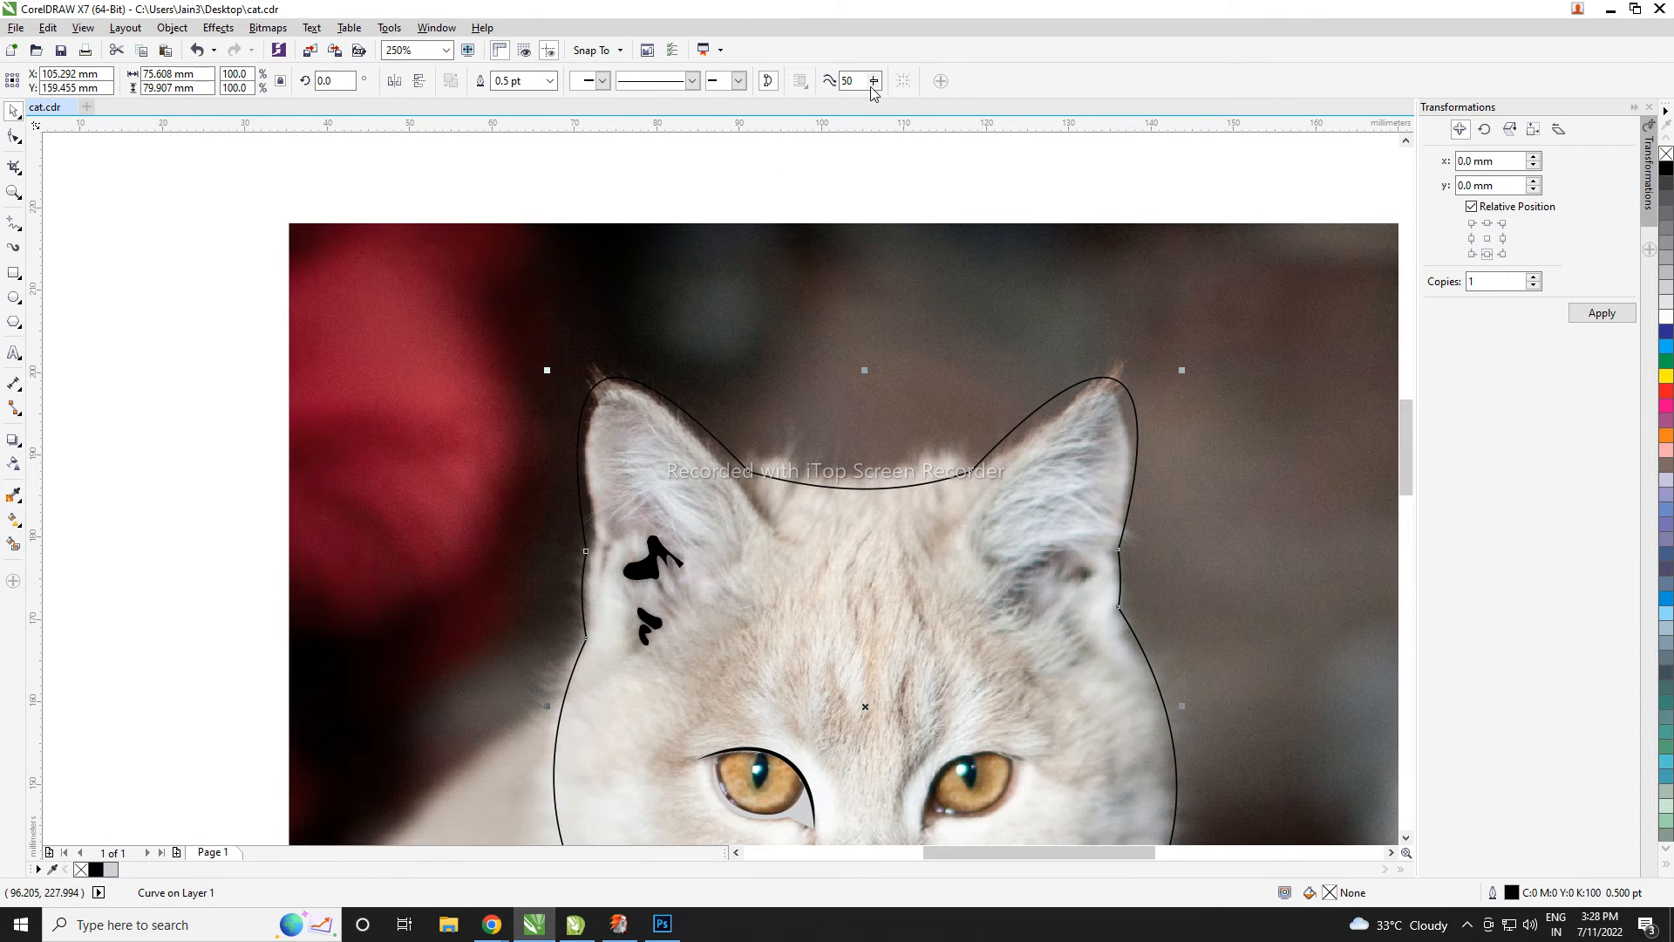
- Set the head curve's outline width to 4.0 pt
click(551, 80)
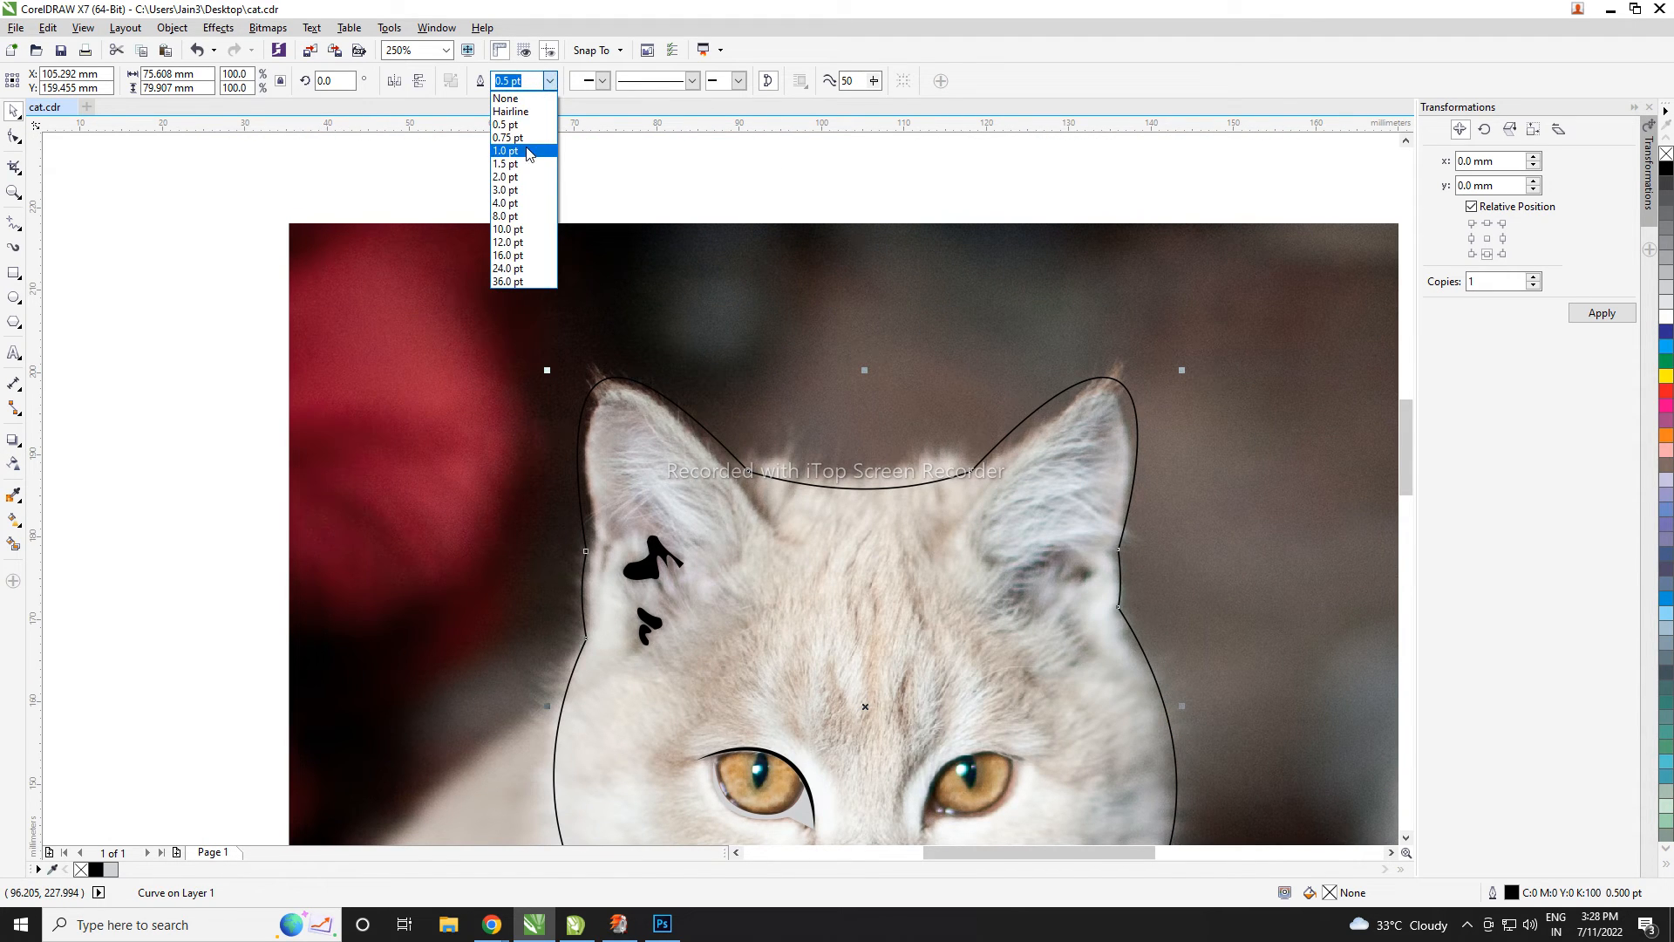
click(529, 181)
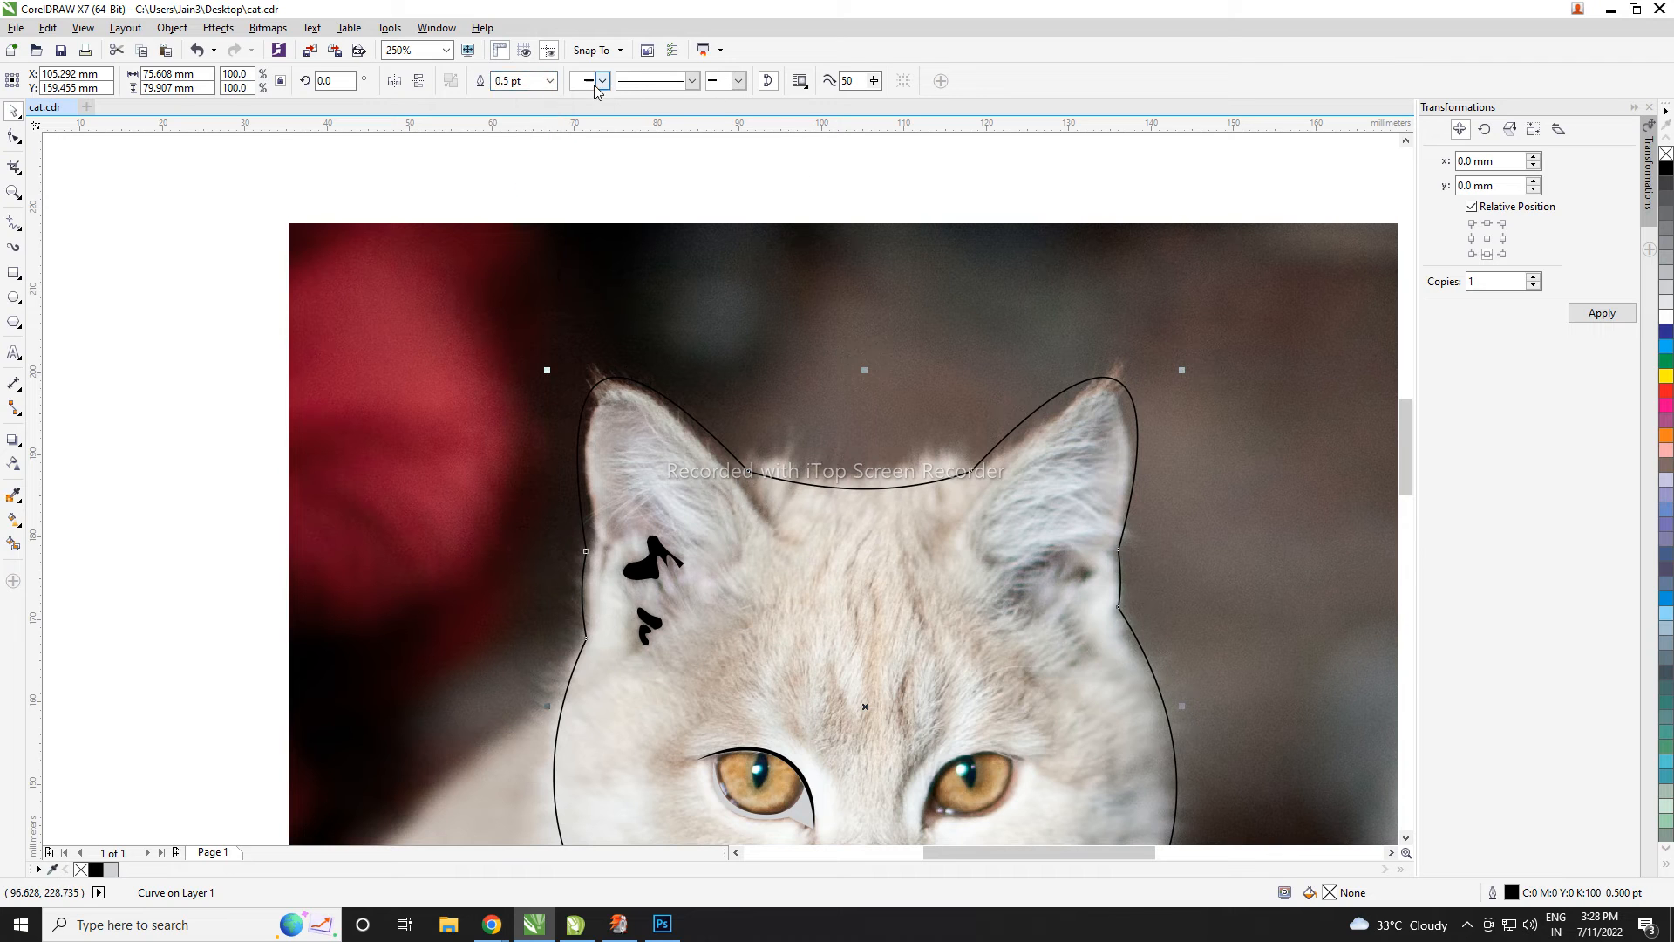
click(553, 82)
click(522, 218)
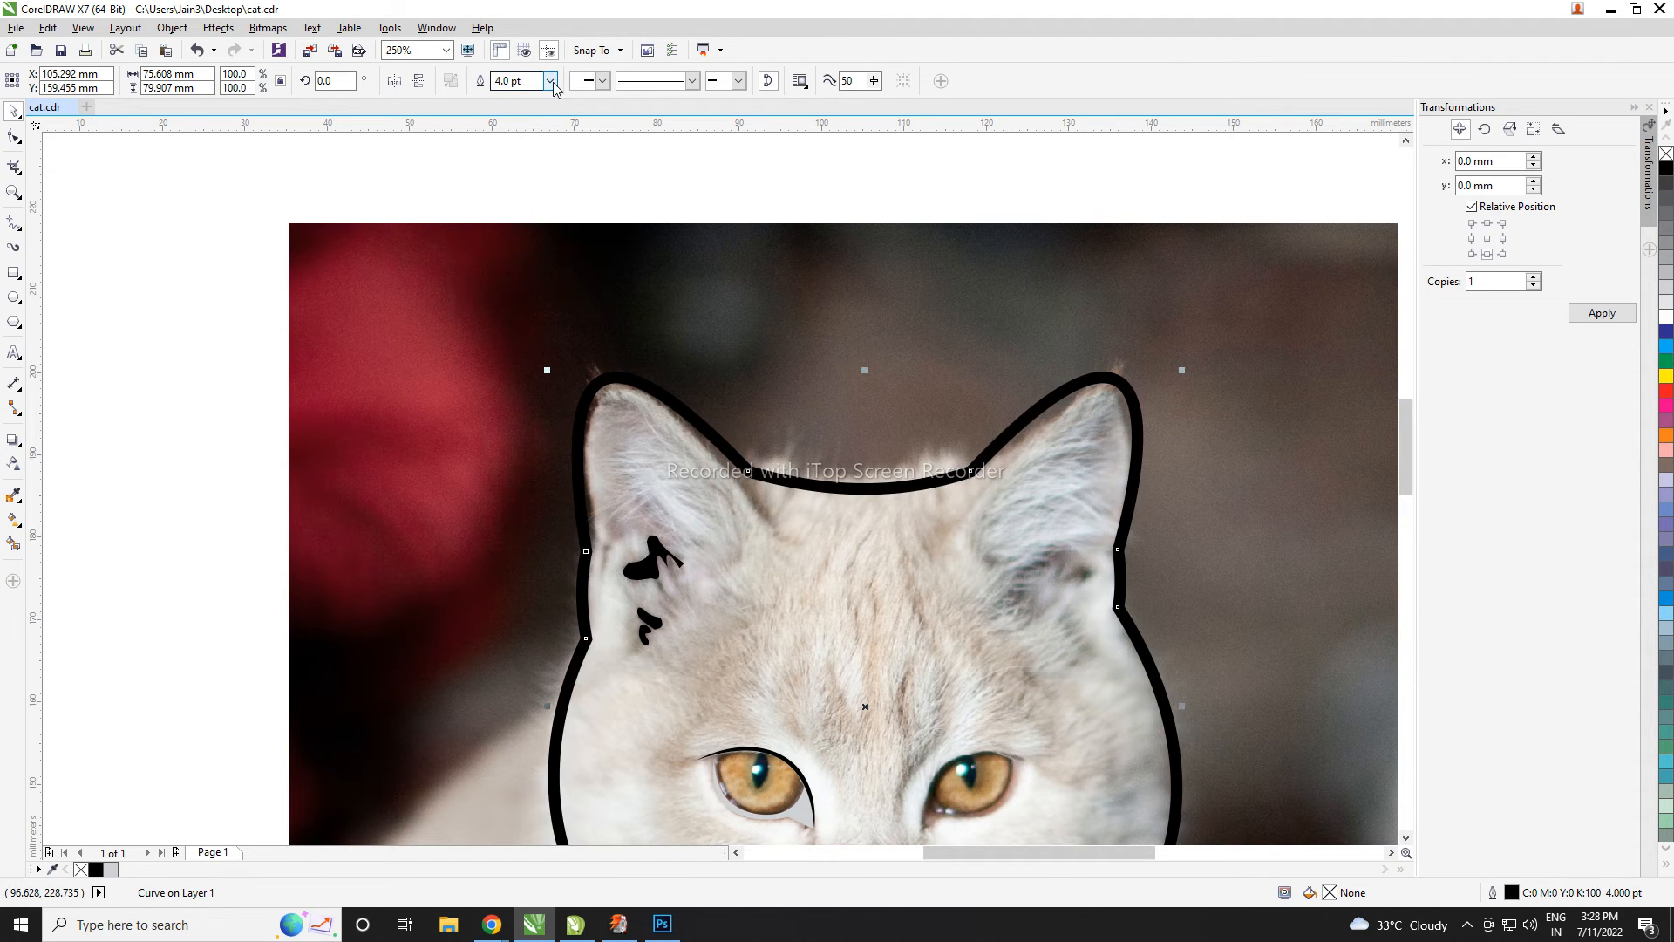
- Move the cat photo away from the tracing to check the shapes, and undo the move
scroll(713, 529, down, 1)
click(1102, 476)
drag(807, 448, 106, 448)
scroll(967, 415, down, 1)
scroll(901, 575, up, 1)
key(ctrl+z)
key(Escape)
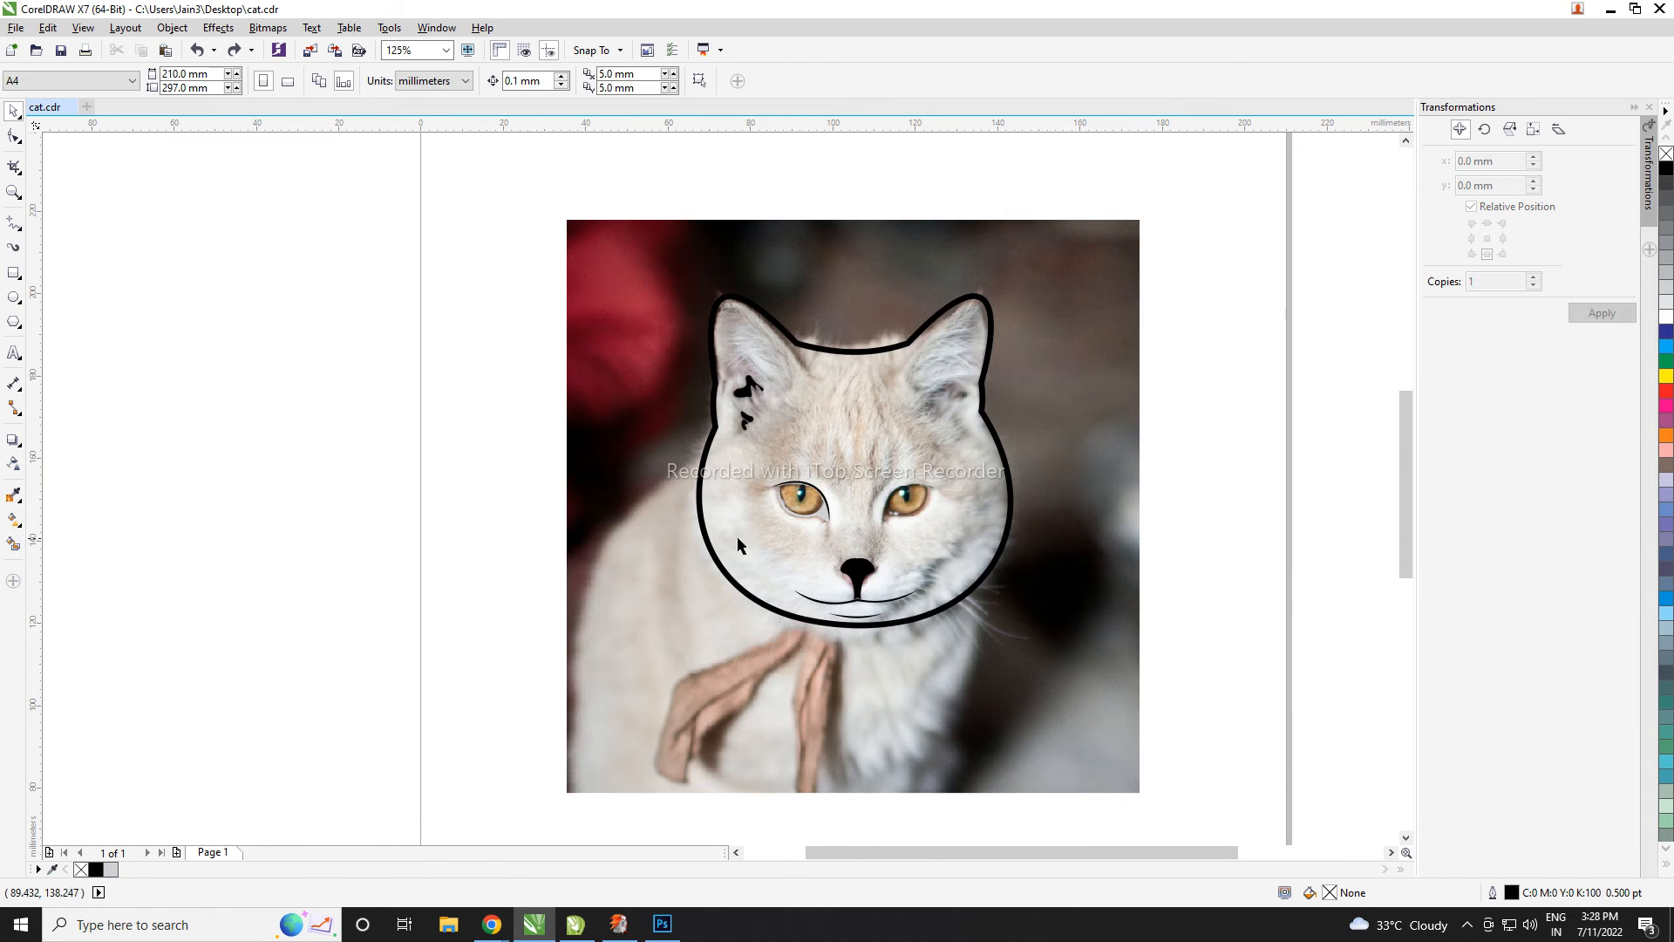
scroll(804, 510, up, 2)
scroll(792, 423, up, 1)
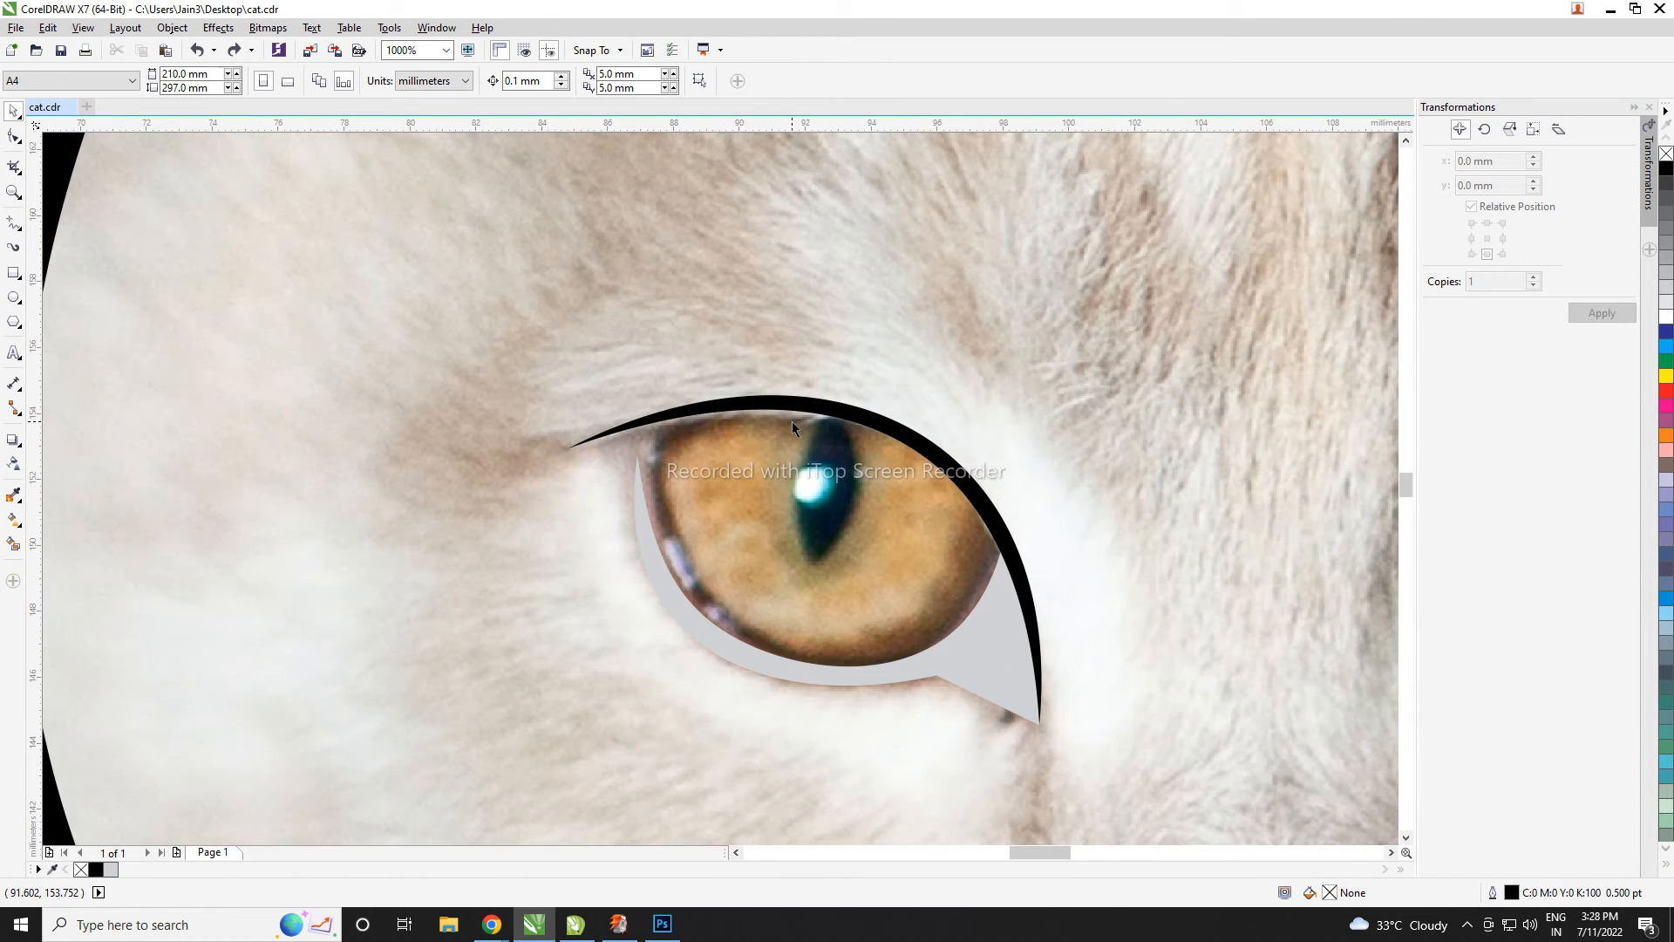
click(13, 224)
scroll(823, 521, up, 1)
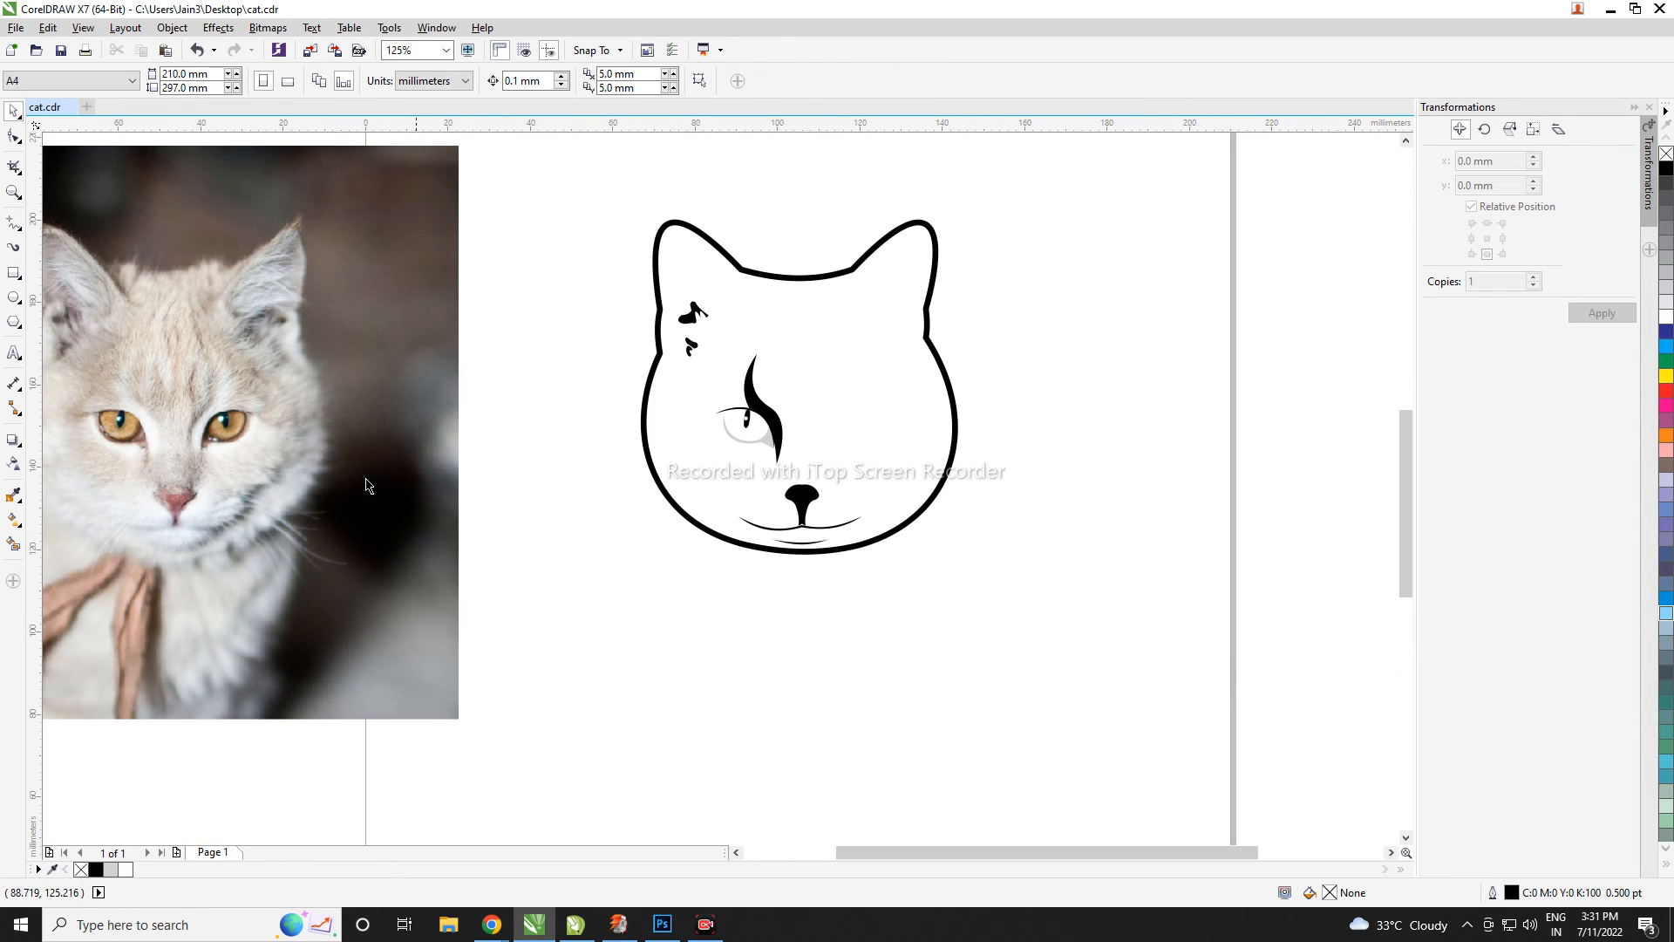
- Bring the cat photo back under the traced shapes and center it on the page
click(366, 486)
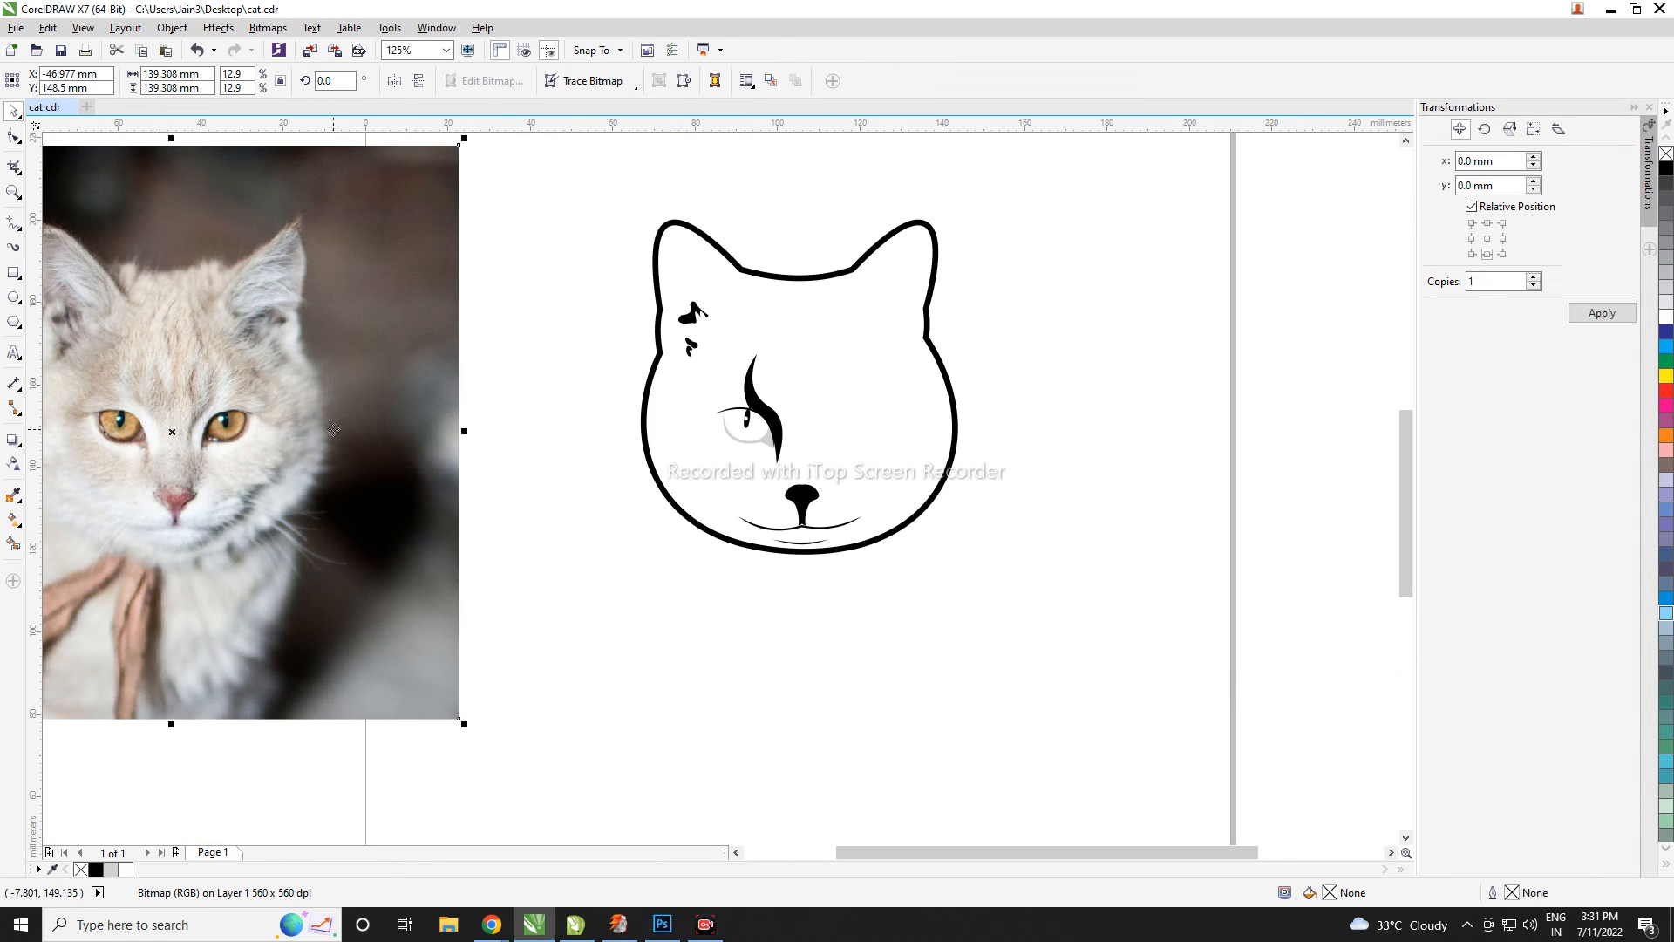
drag(366, 486, 921, 486)
key(p)
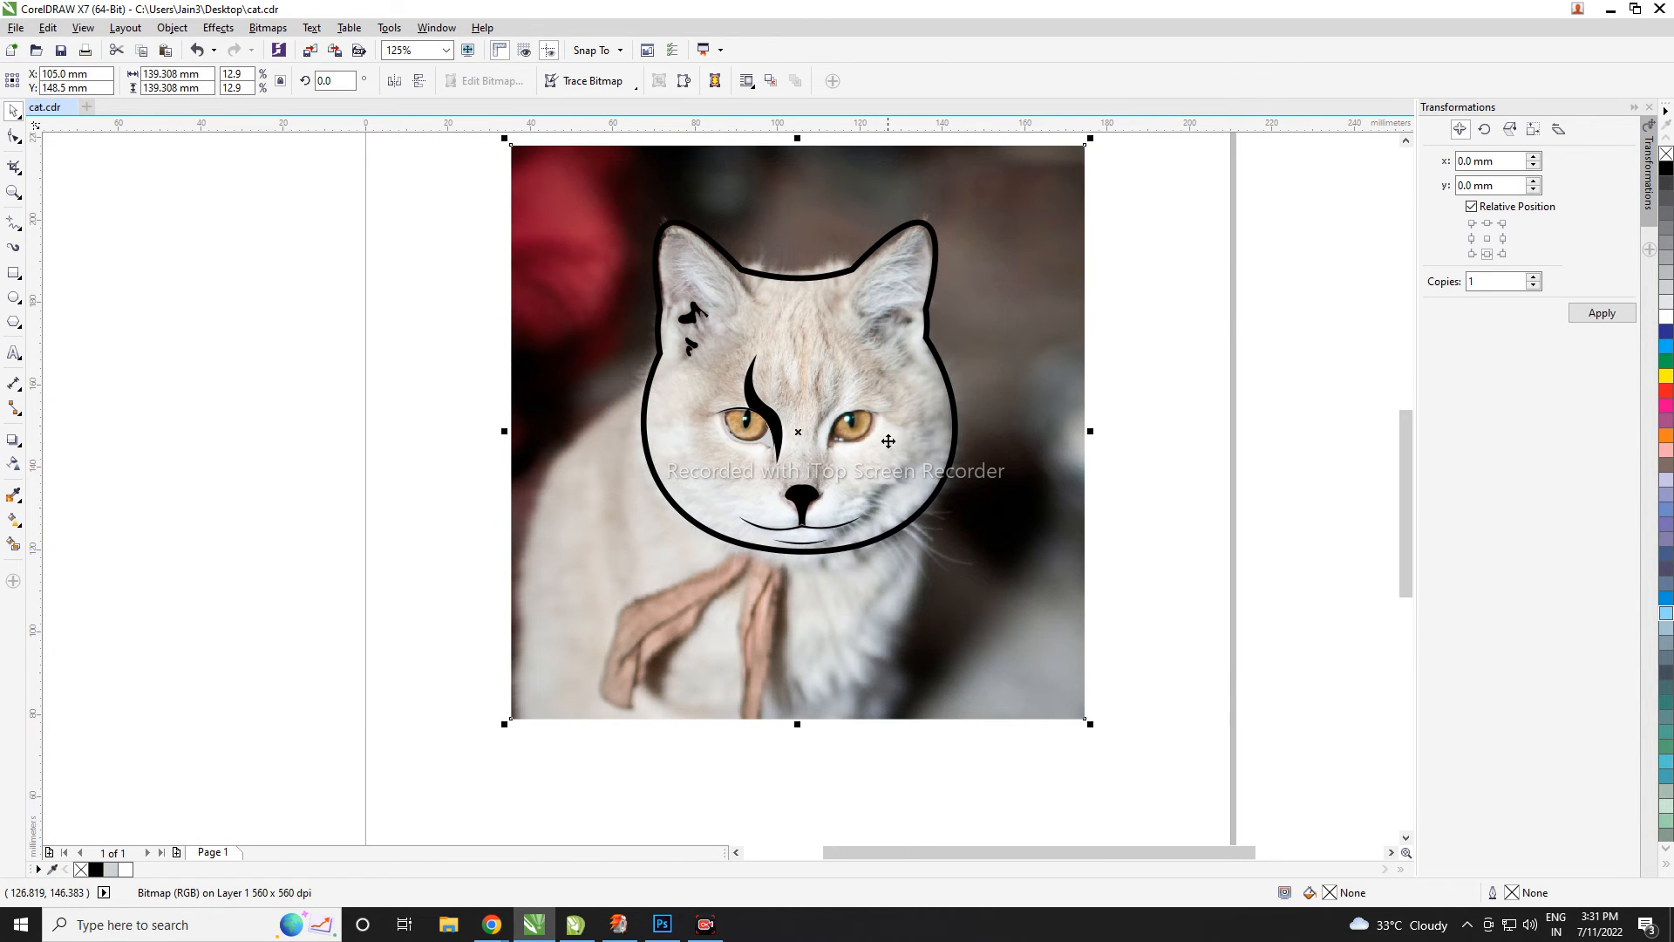
click(1136, 366)
- Create a horizontally mirrored copy of the left eye group and place it over the cat's right-hand eye
scroll(737, 396, up, 2)
click(698, 445)
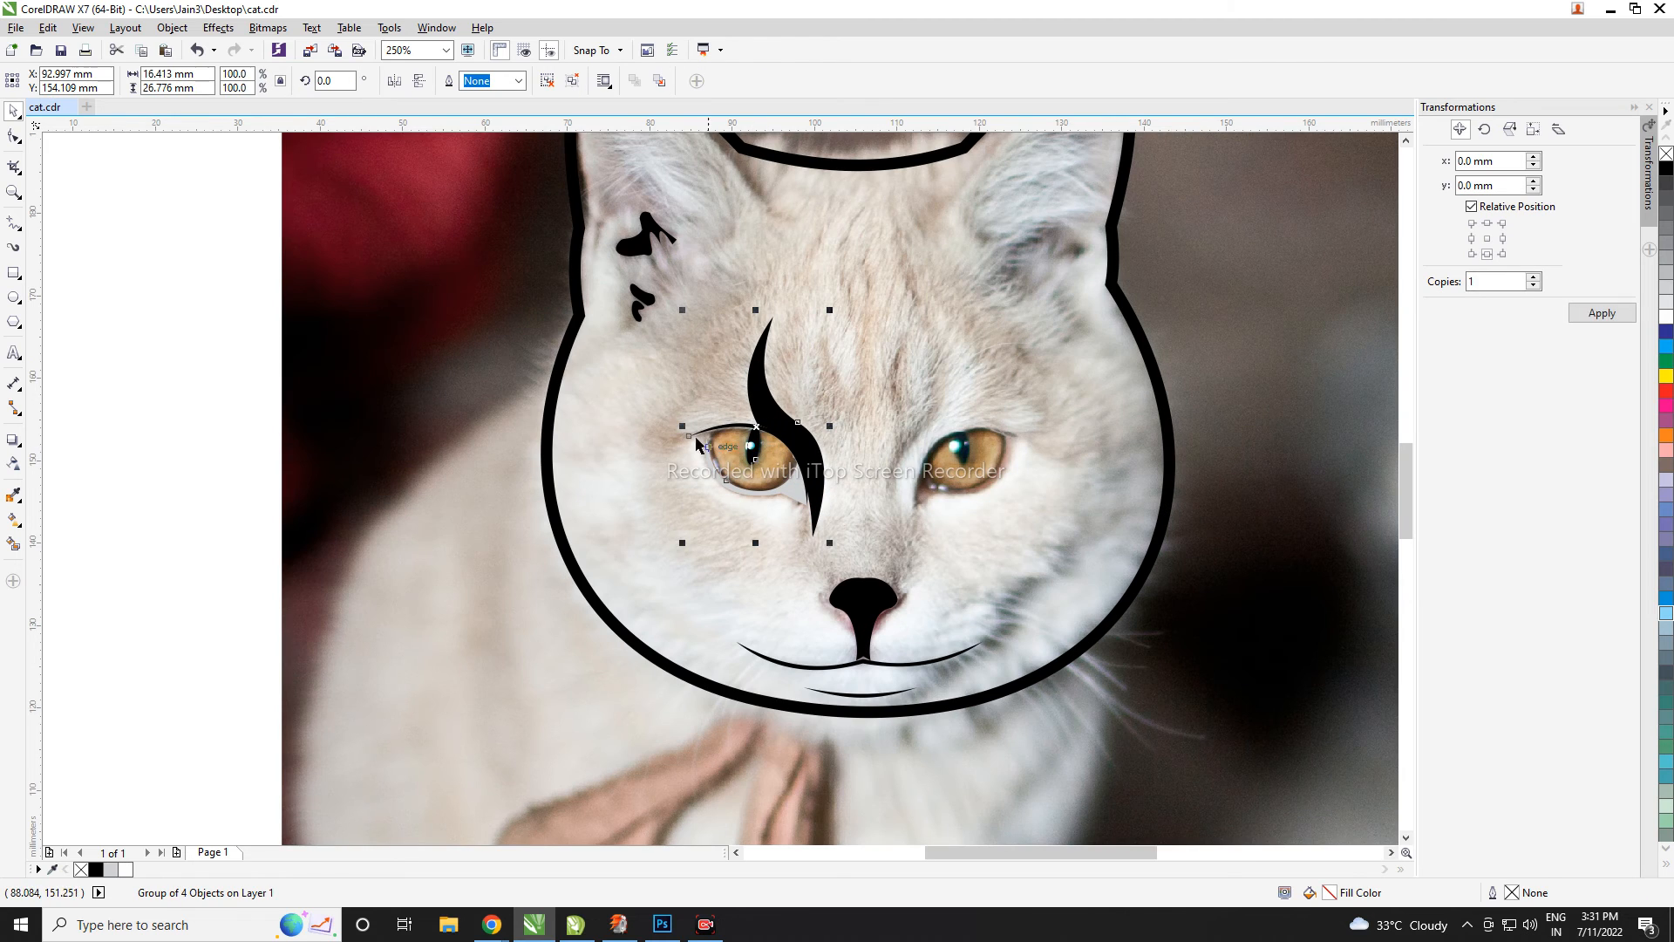
drag(684, 425, 975, 428)
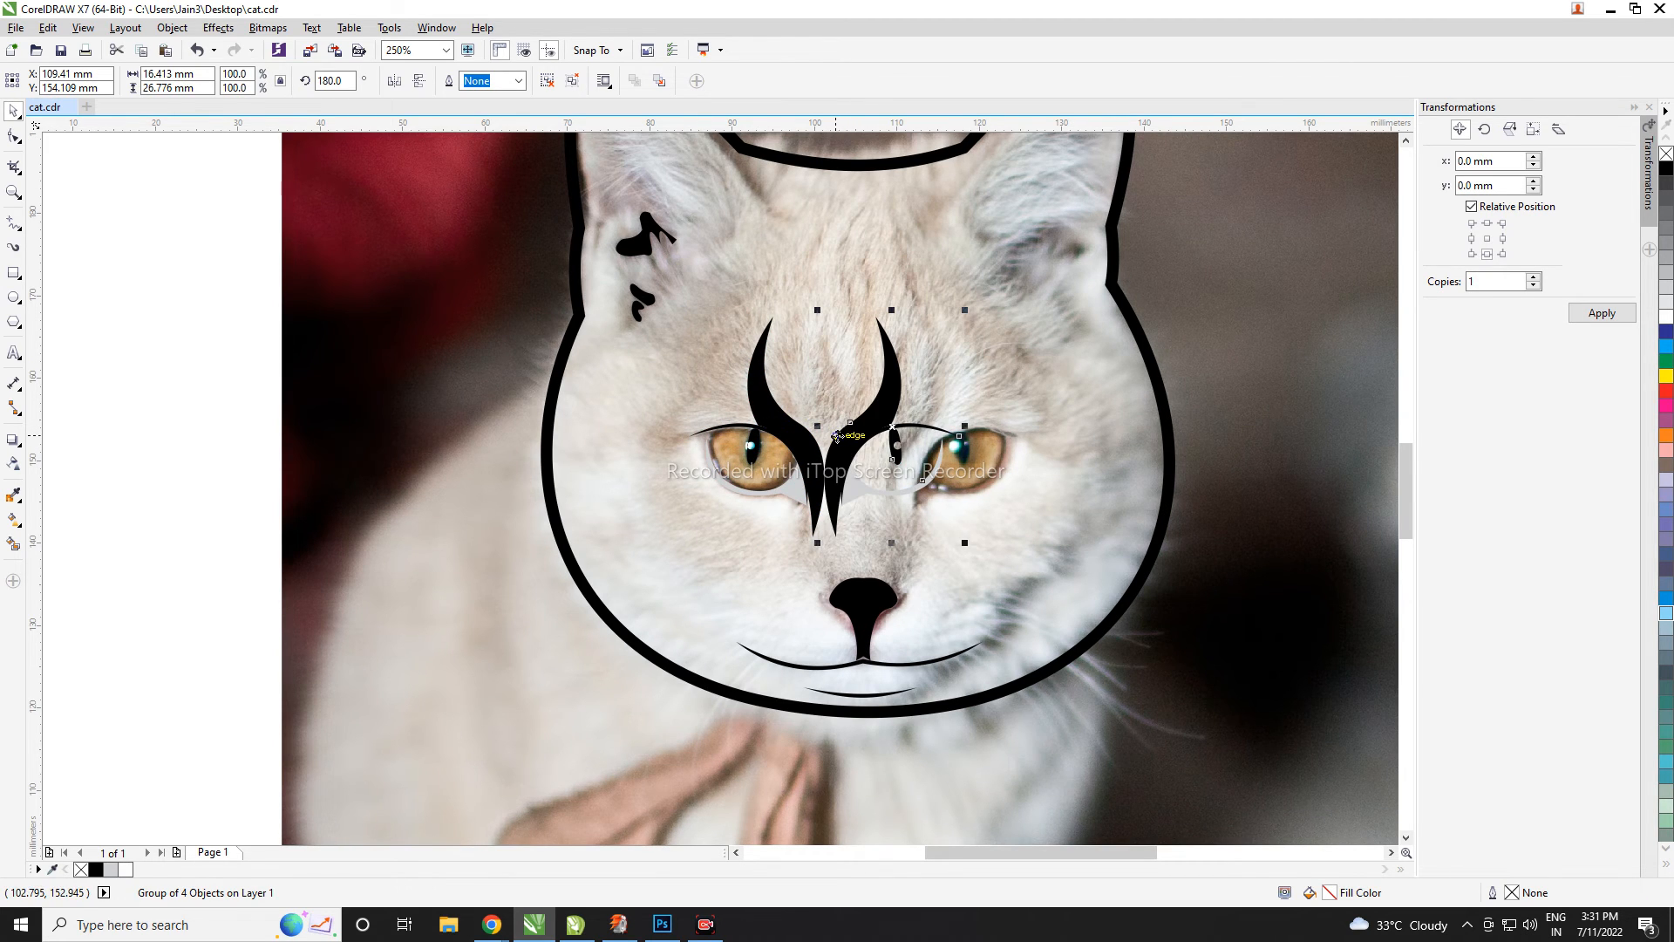
drag(838, 436, 900, 438)
scroll(828, 432, down, 2)
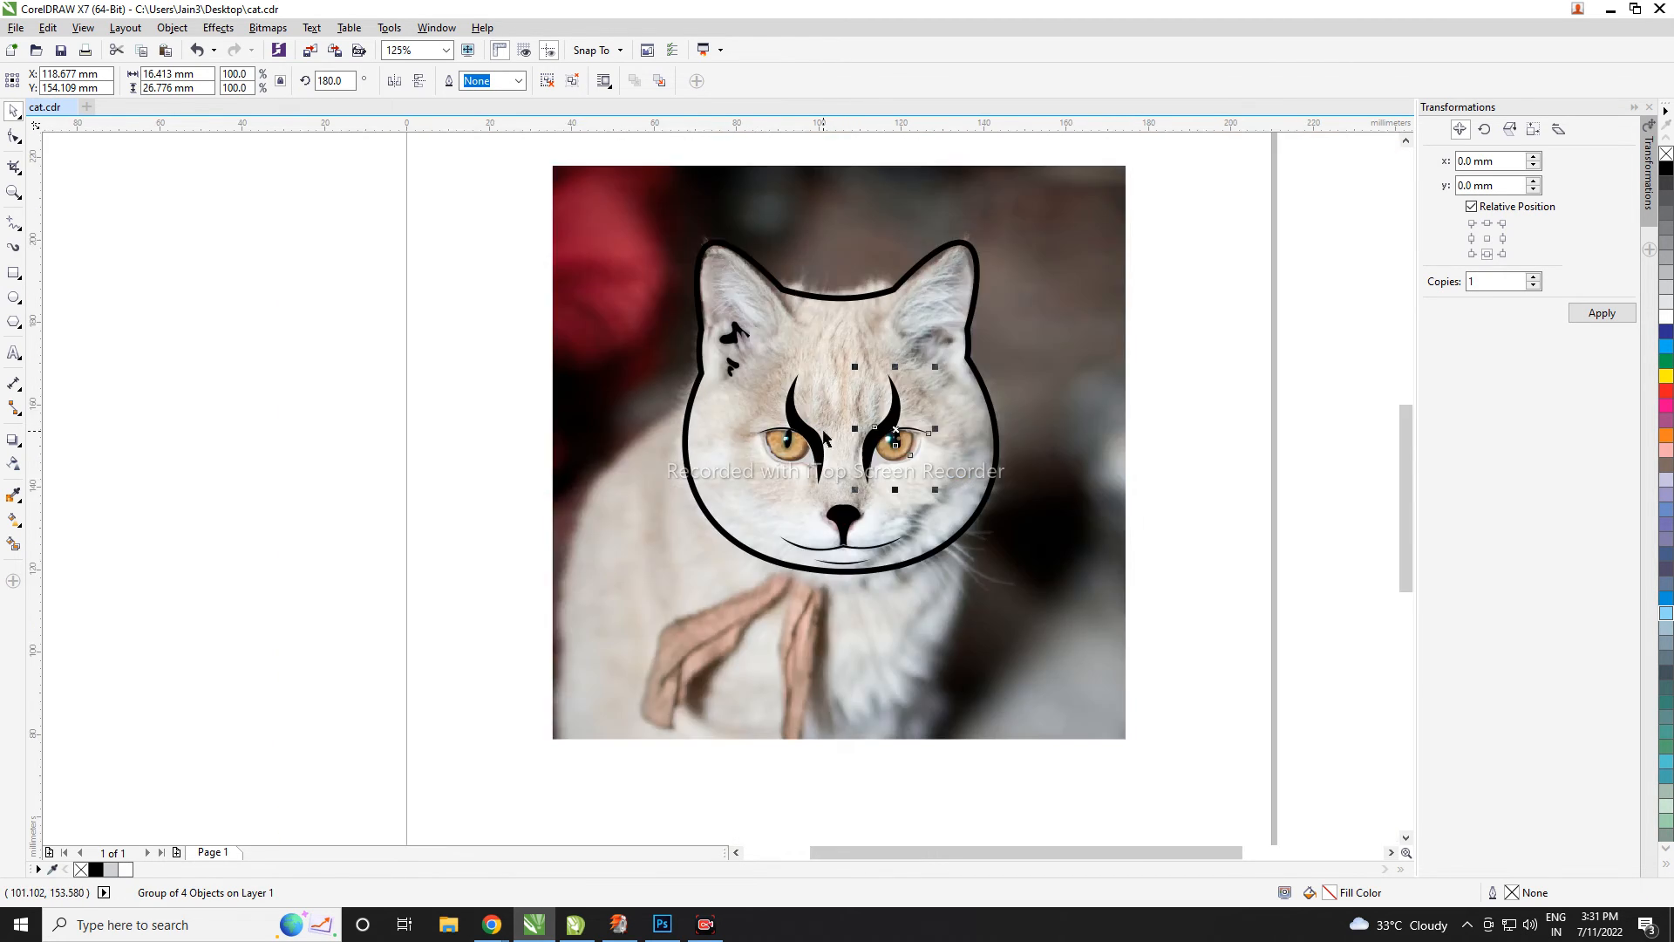
- Create a horizontally mirrored copy of the left ear markings and place it inside the right-hand ear
click(688, 363)
scroll(688, 363, up, 2)
click(709, 378)
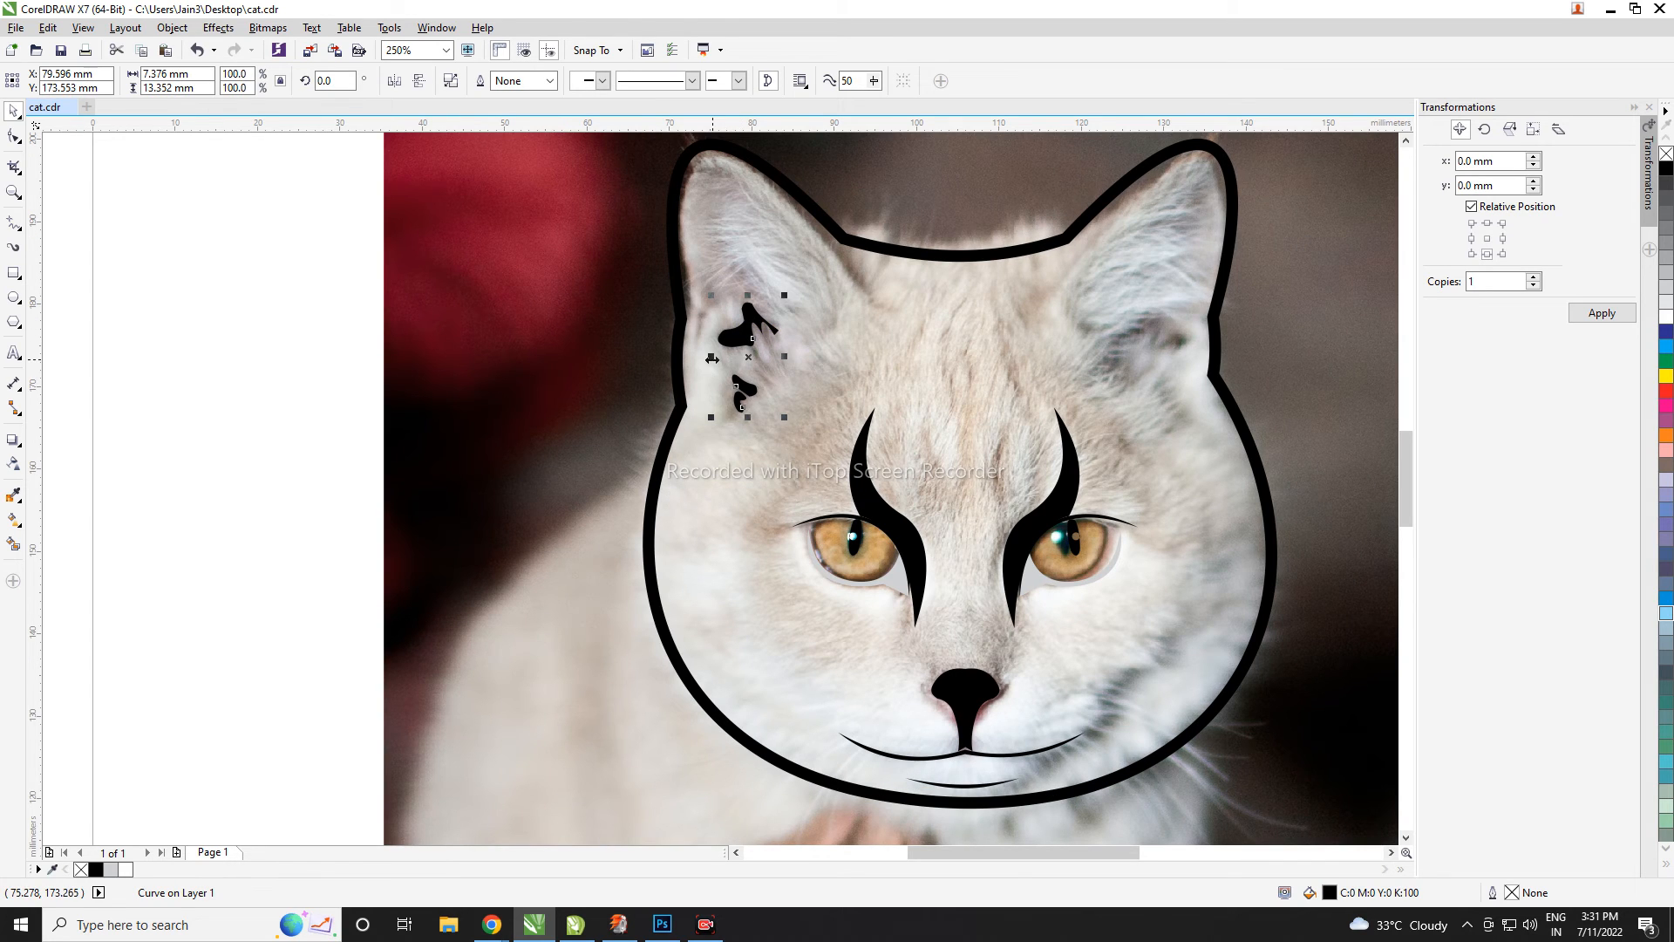
drag(712, 358, 1147, 336)
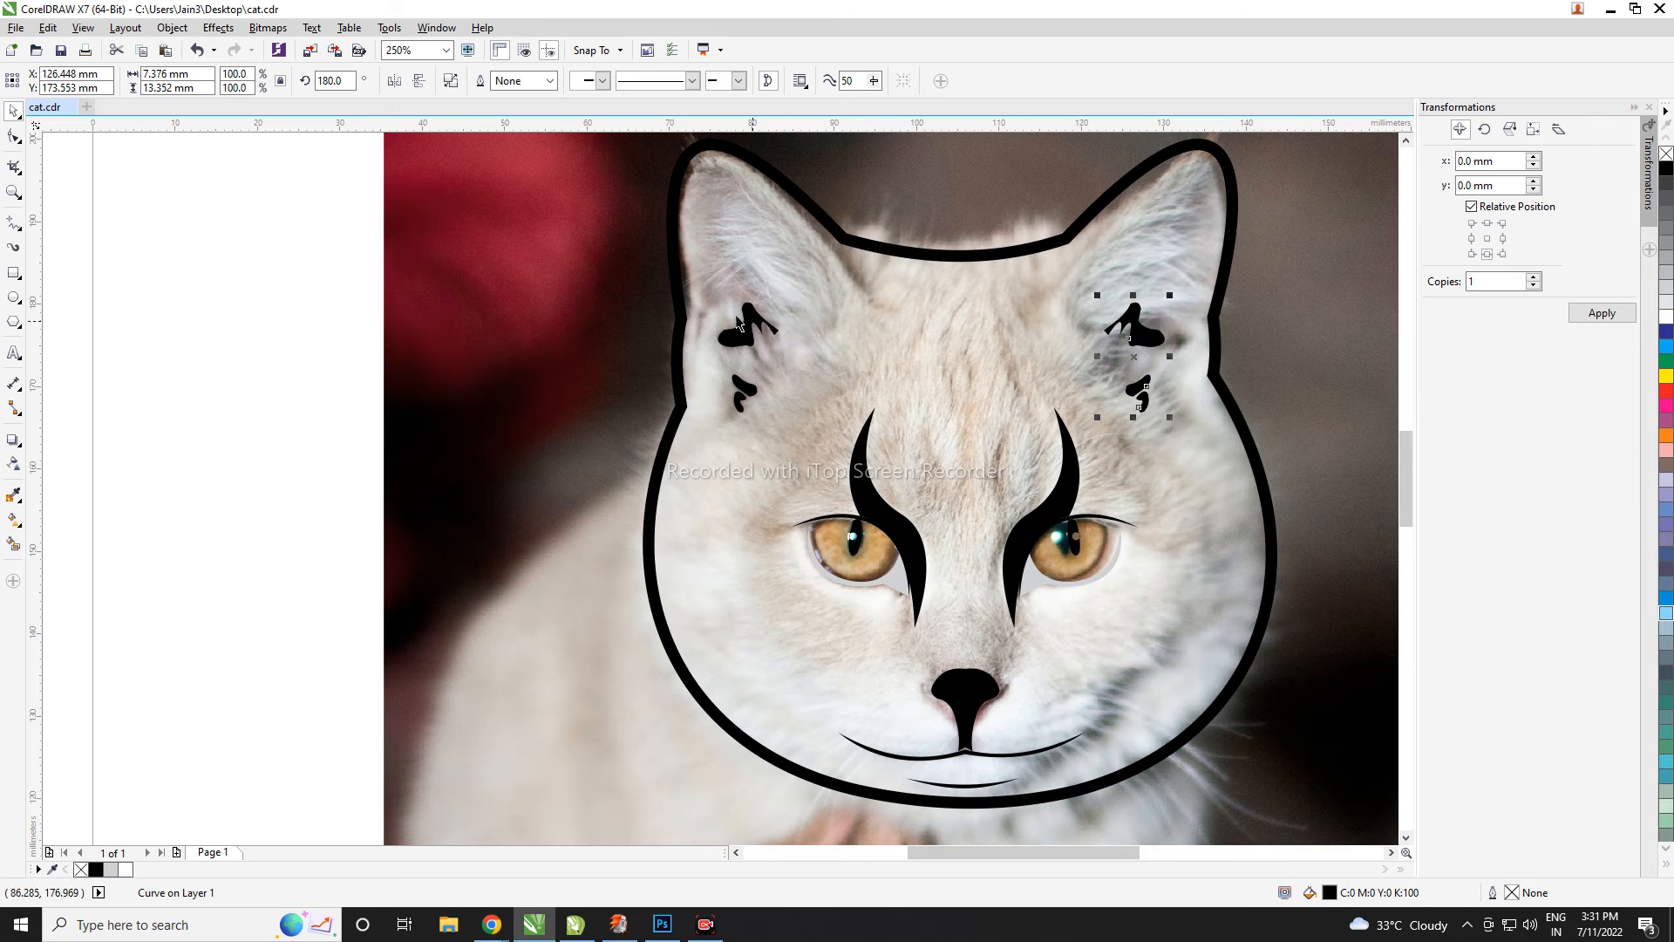
- Move the cat photo aside to inspect the mirrored eyes and ear markings, and undo the move
scroll(1148, 336, down, 2)
click(1095, 265)
click(874, 377)
drag(859, 375, 572, 375)
scroll(824, 349, up, 3)
click(1054, 352)
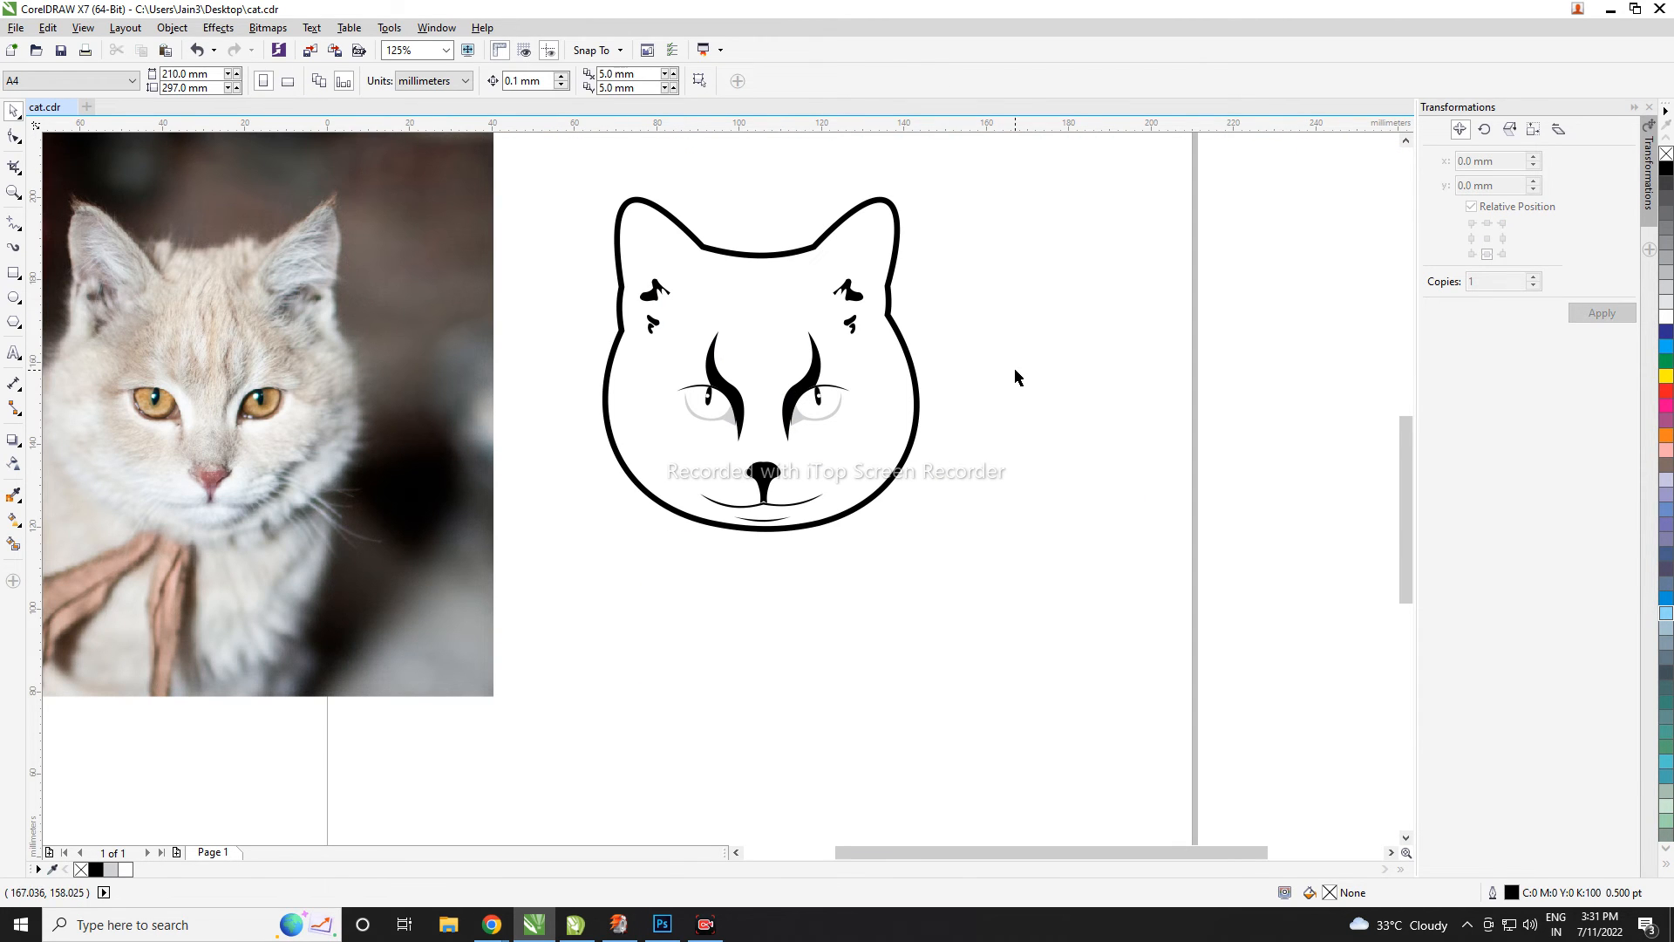
scroll(959, 444, down, 1)
scroll(913, 427, up, 1)
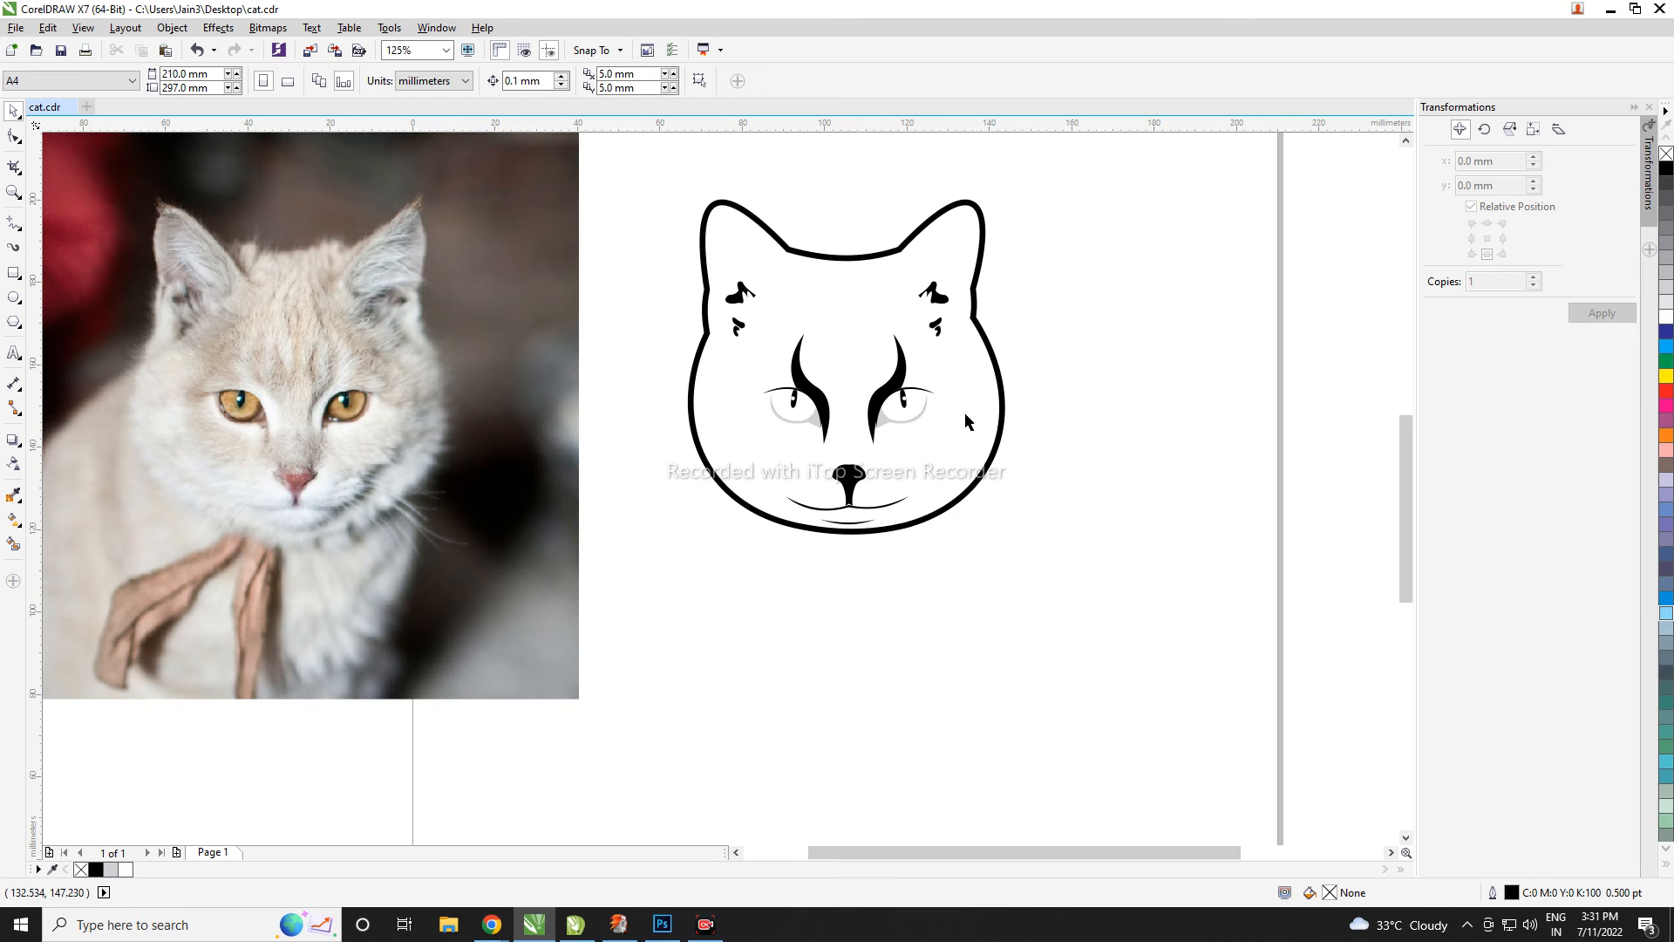
key(ctrl+z)
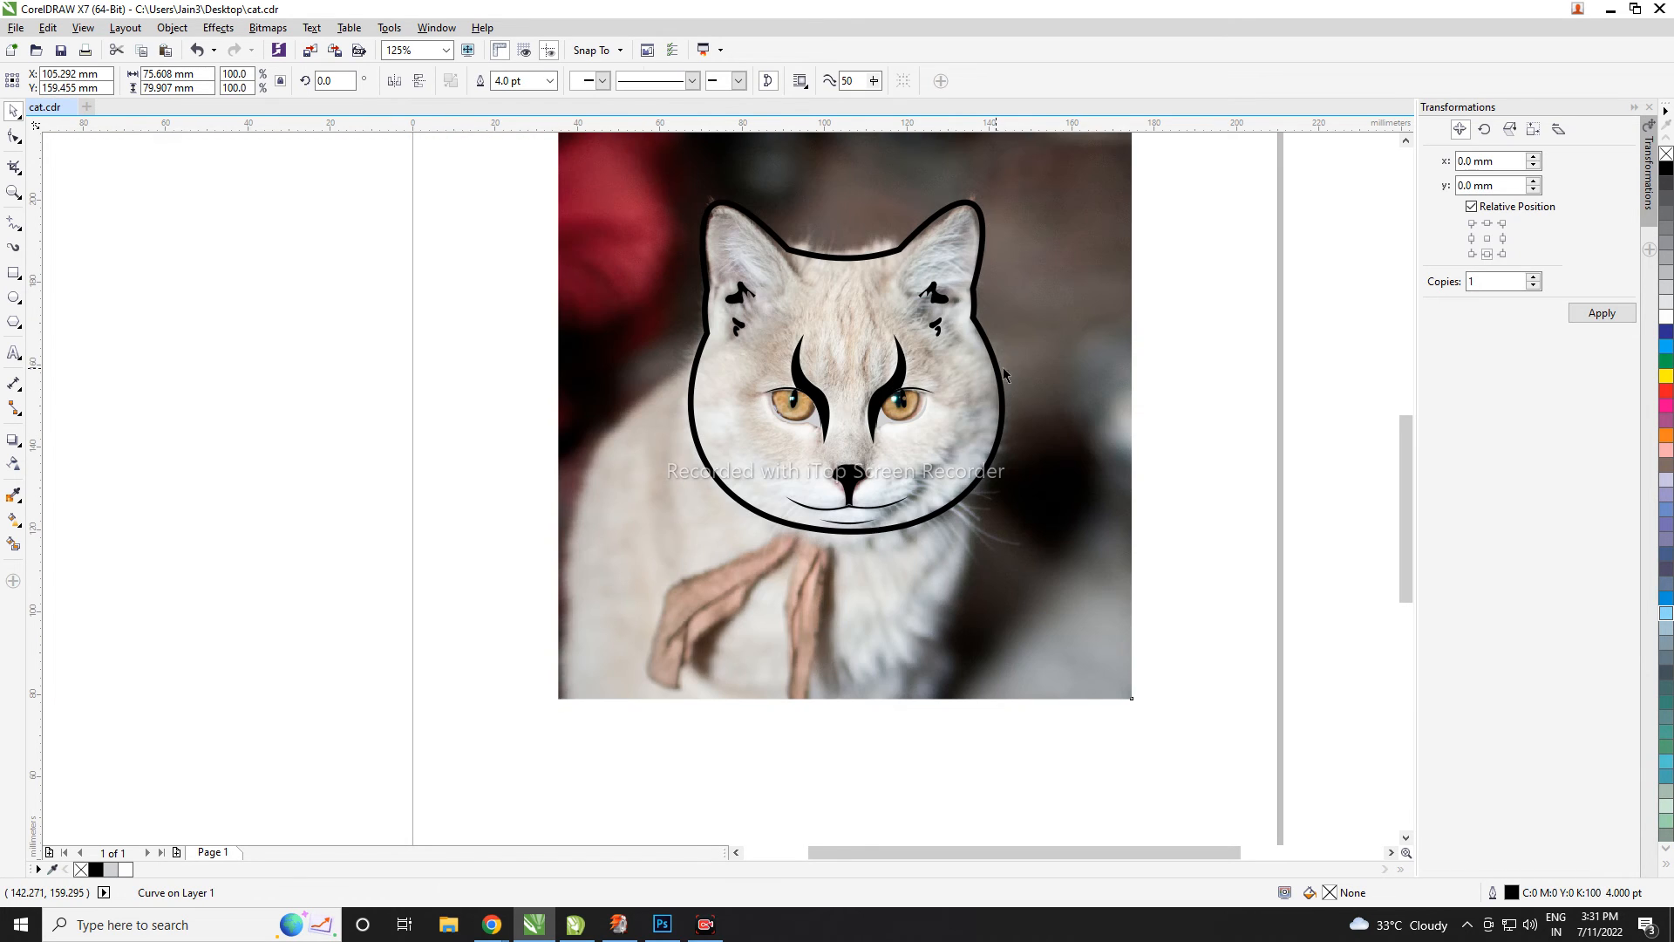
click(1164, 330)
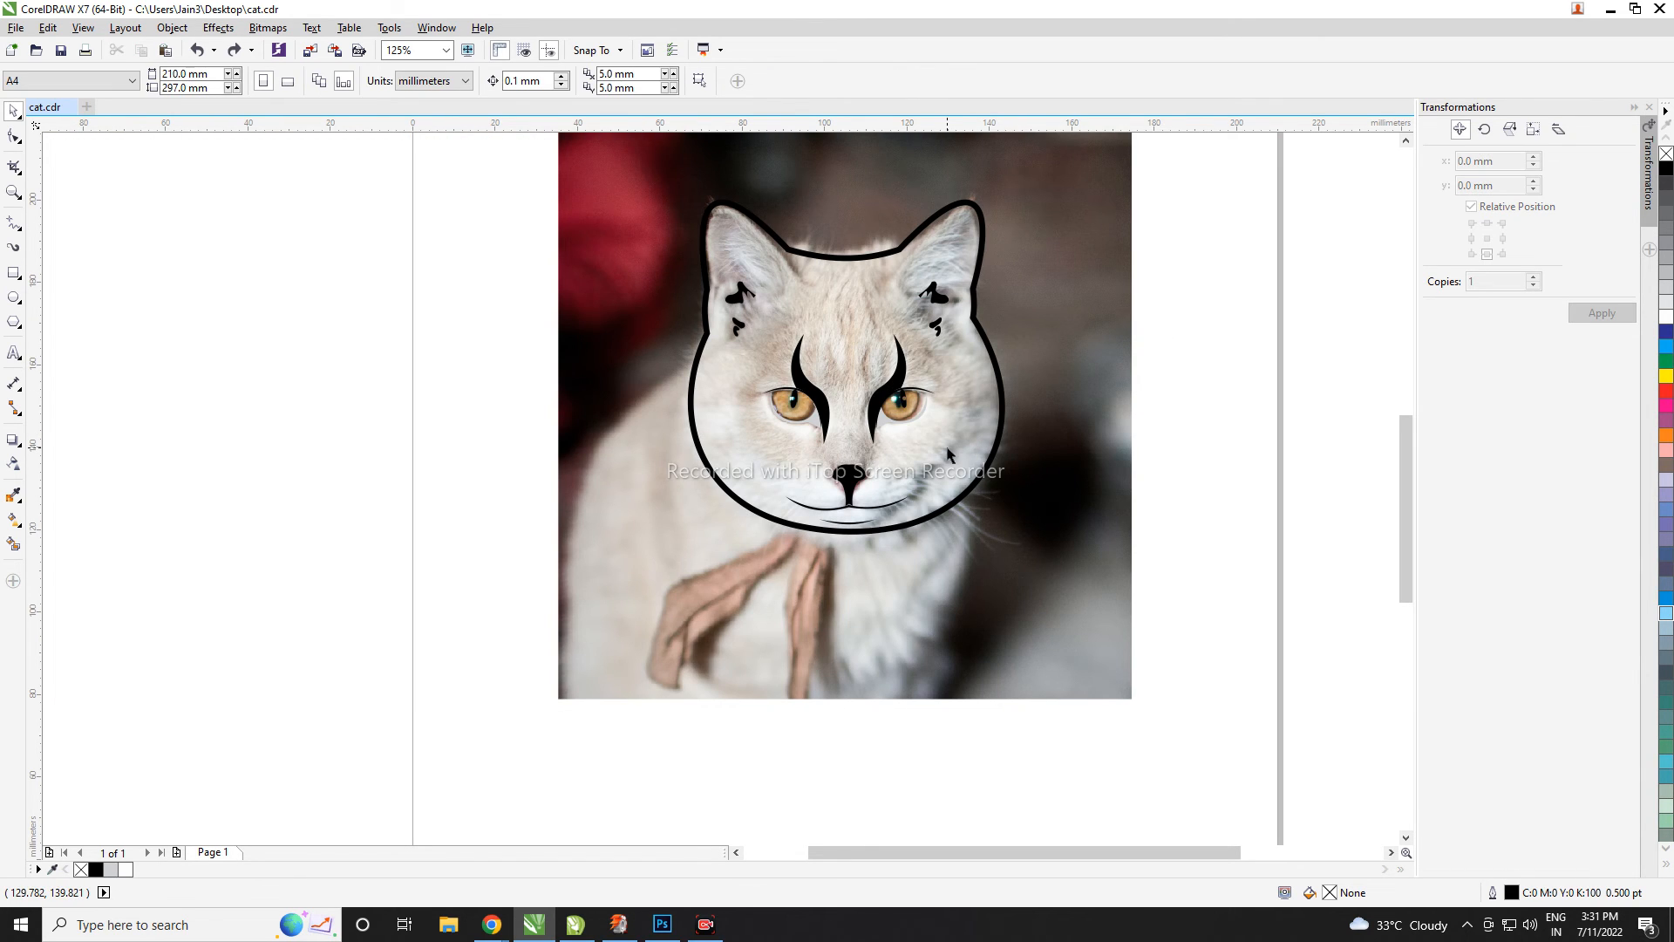
- Add a node on each lower cheek of the head outline and flatten both jaw segments toward the chin
click(14, 136)
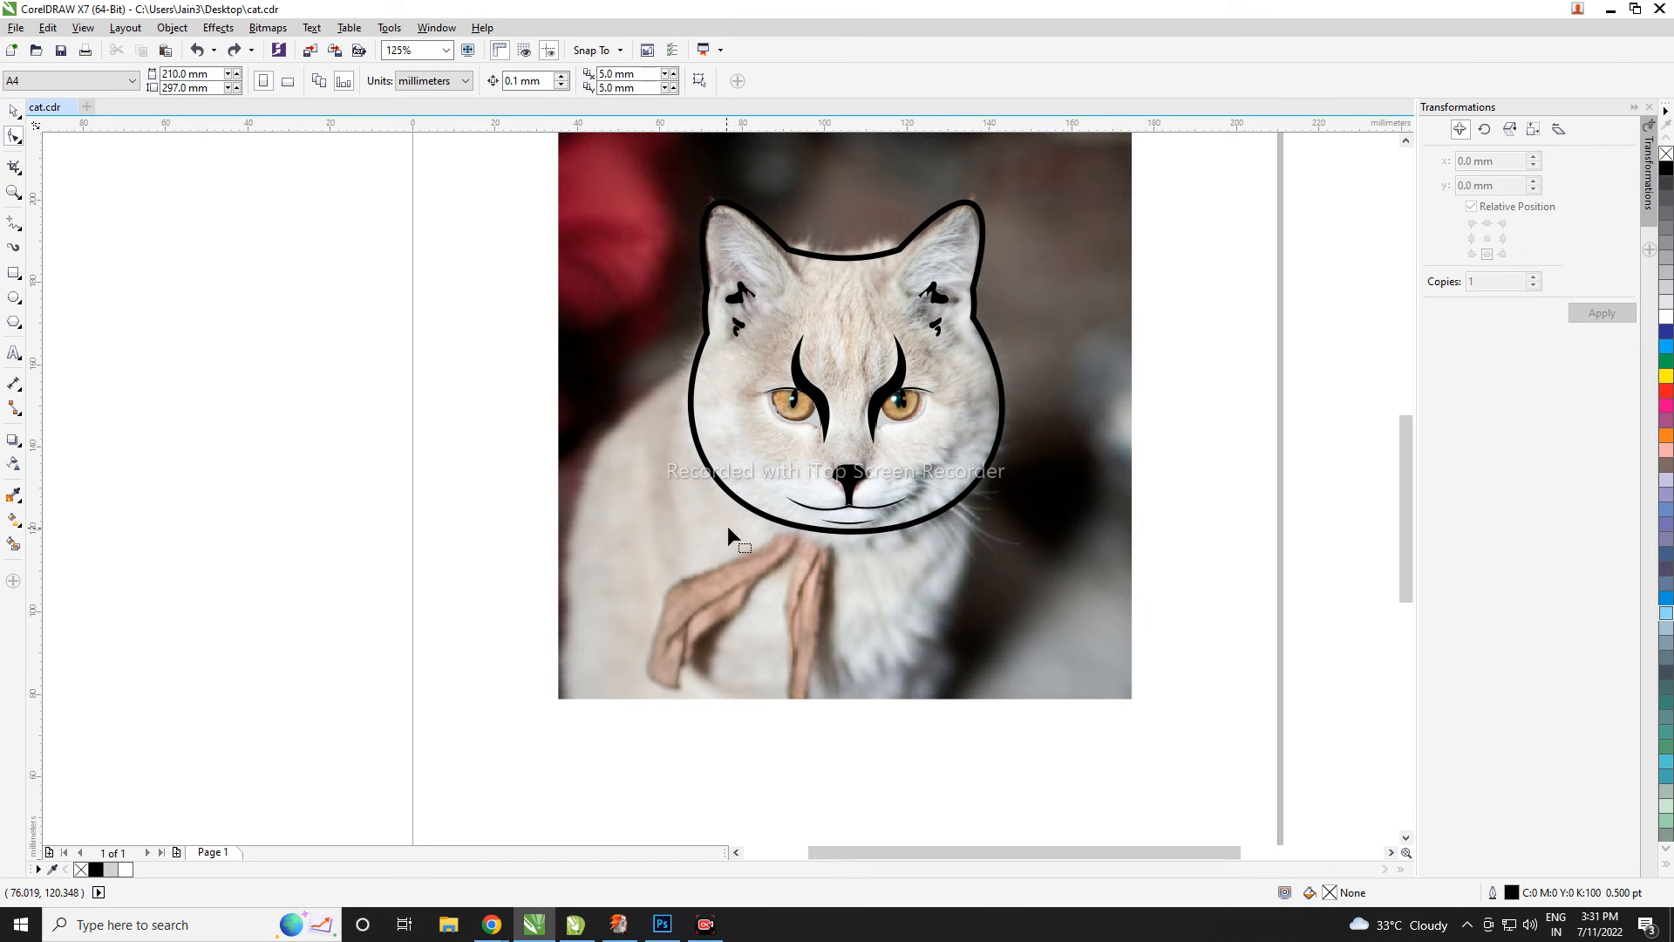
click(723, 494)
double_click(723, 490)
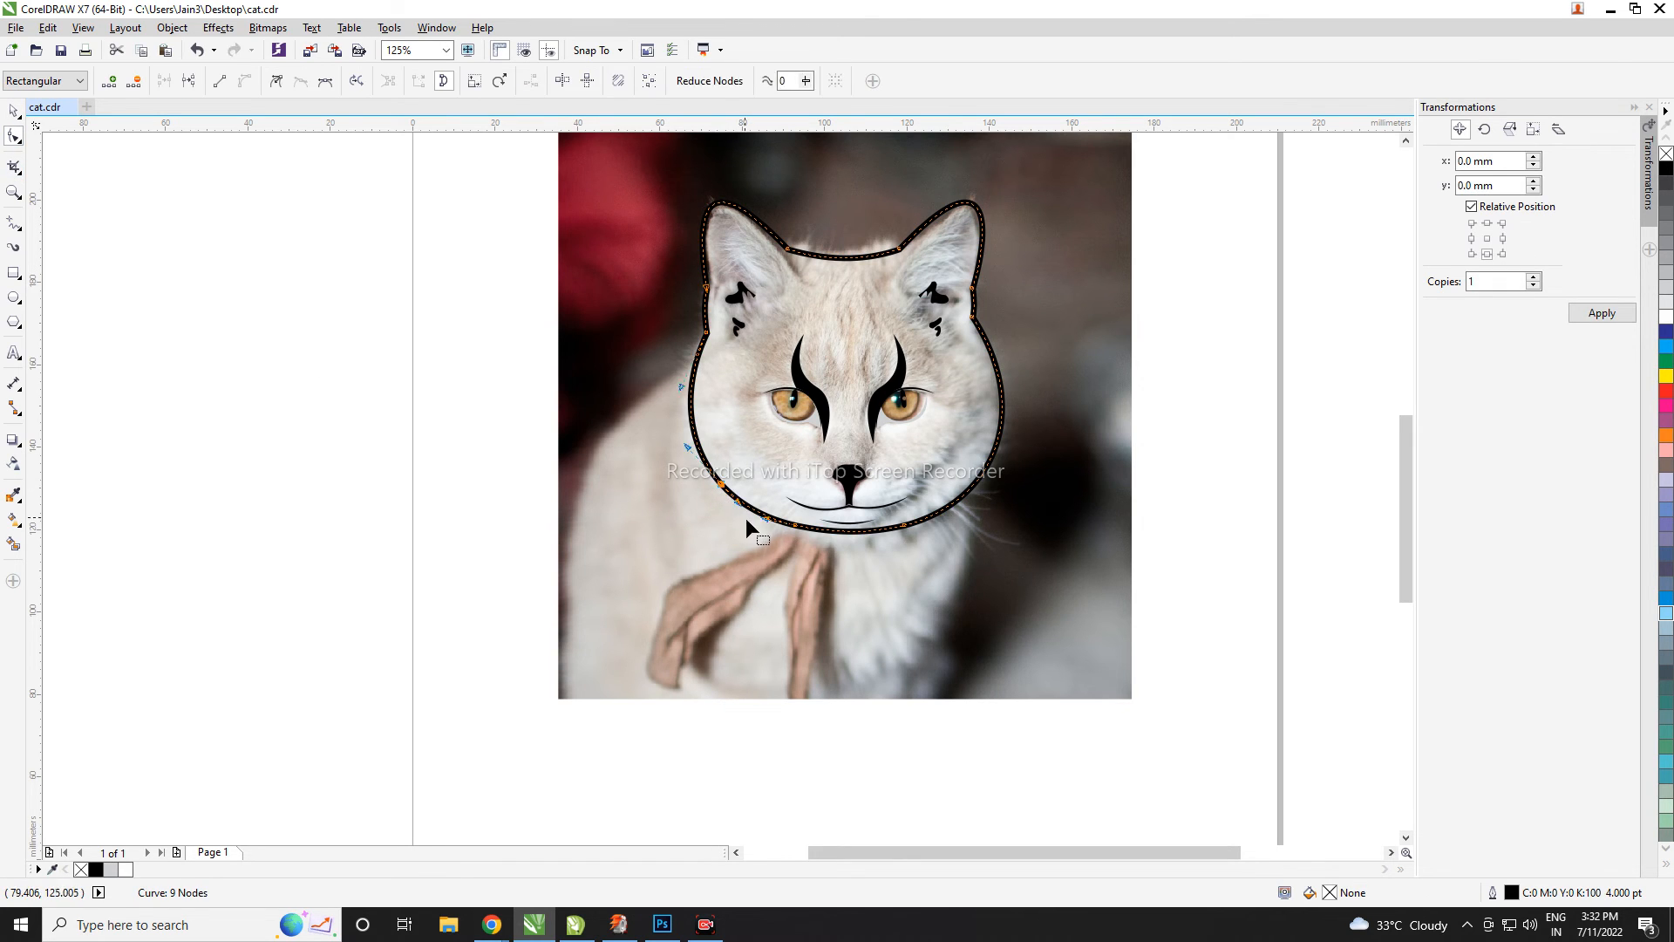
drag(748, 507, 757, 508)
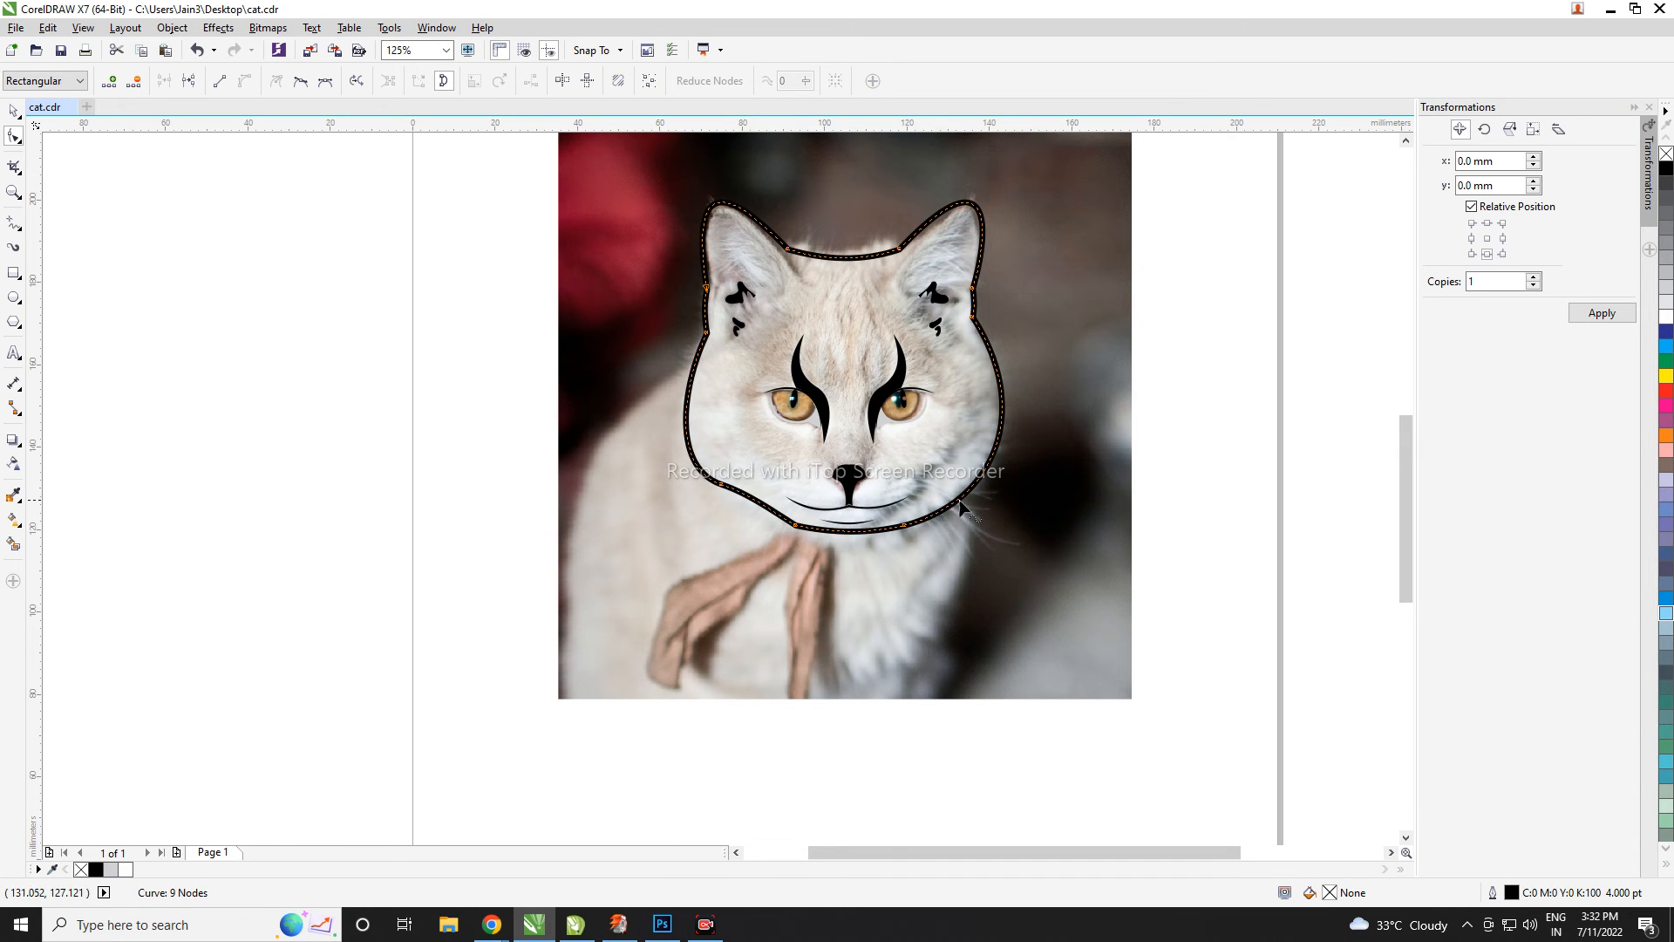
double_click(977, 478)
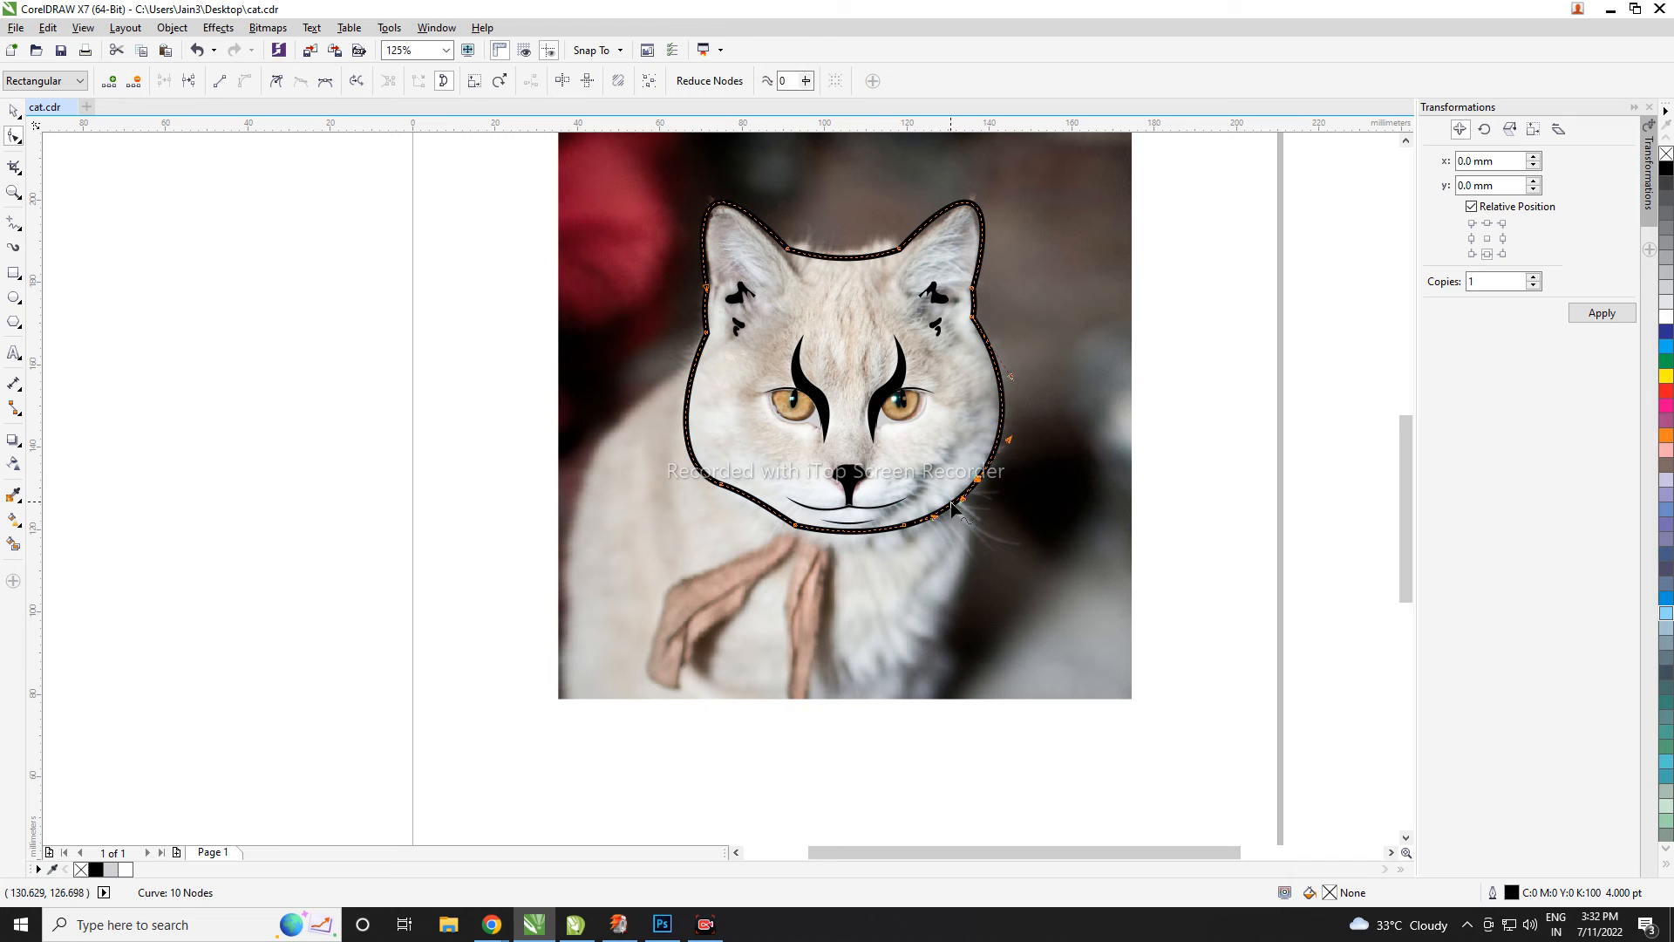
drag(951, 504, 945, 498)
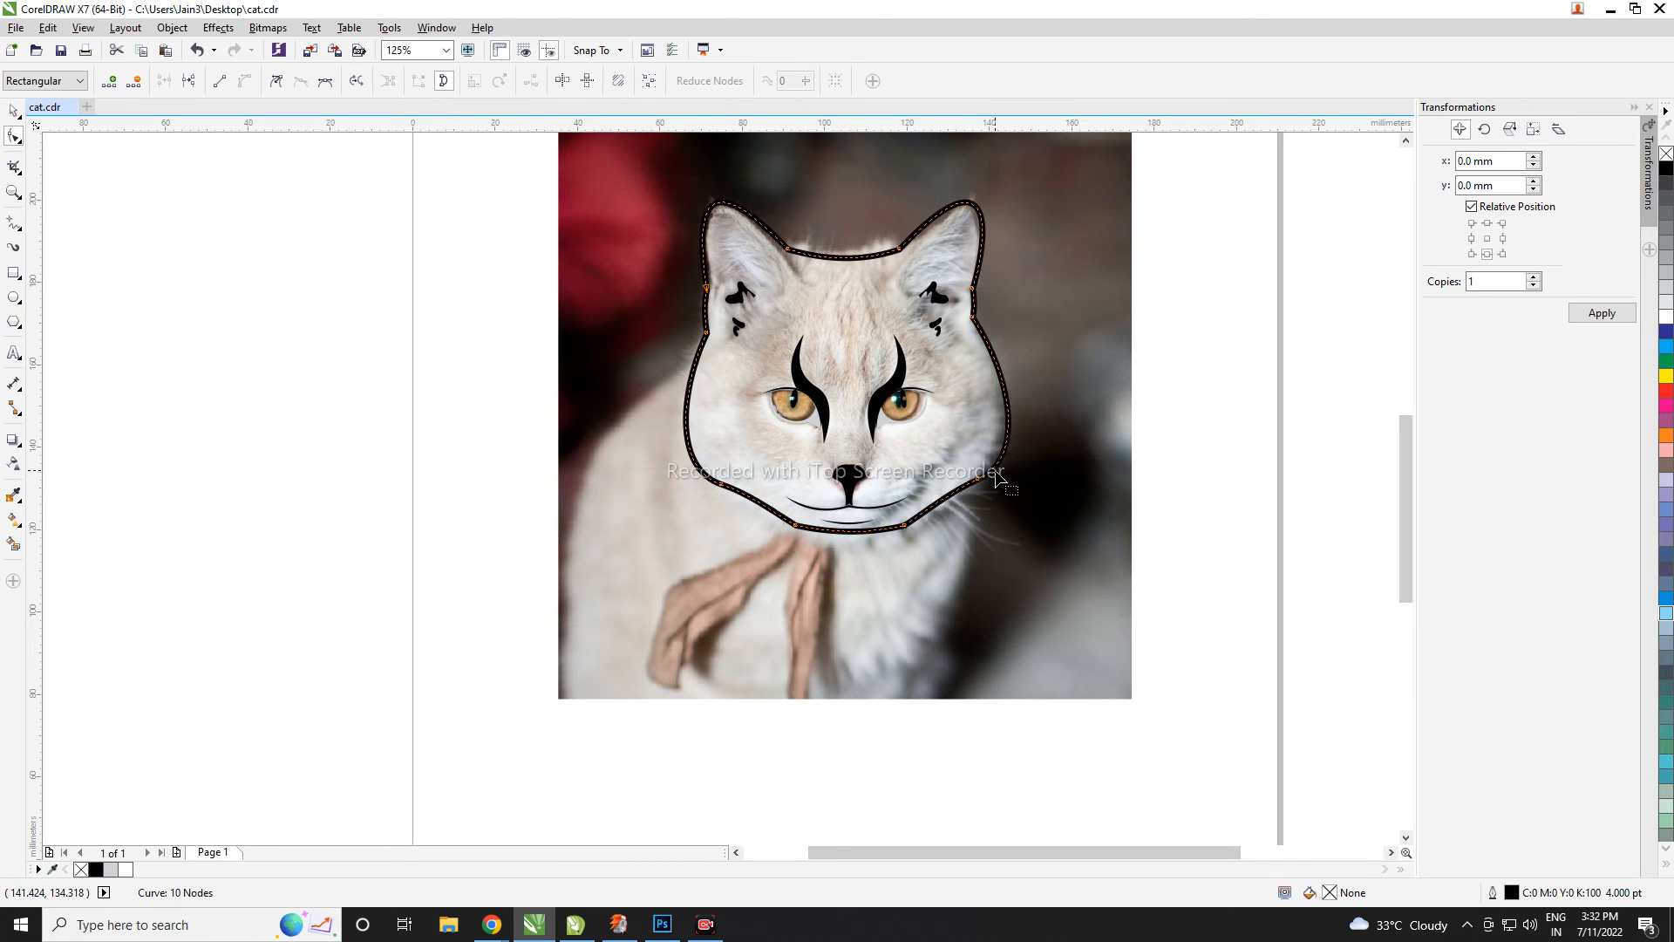
- Move the cat photo off the page so the traced face stands alone
scroll(786, 397, down, 1)
key(space)
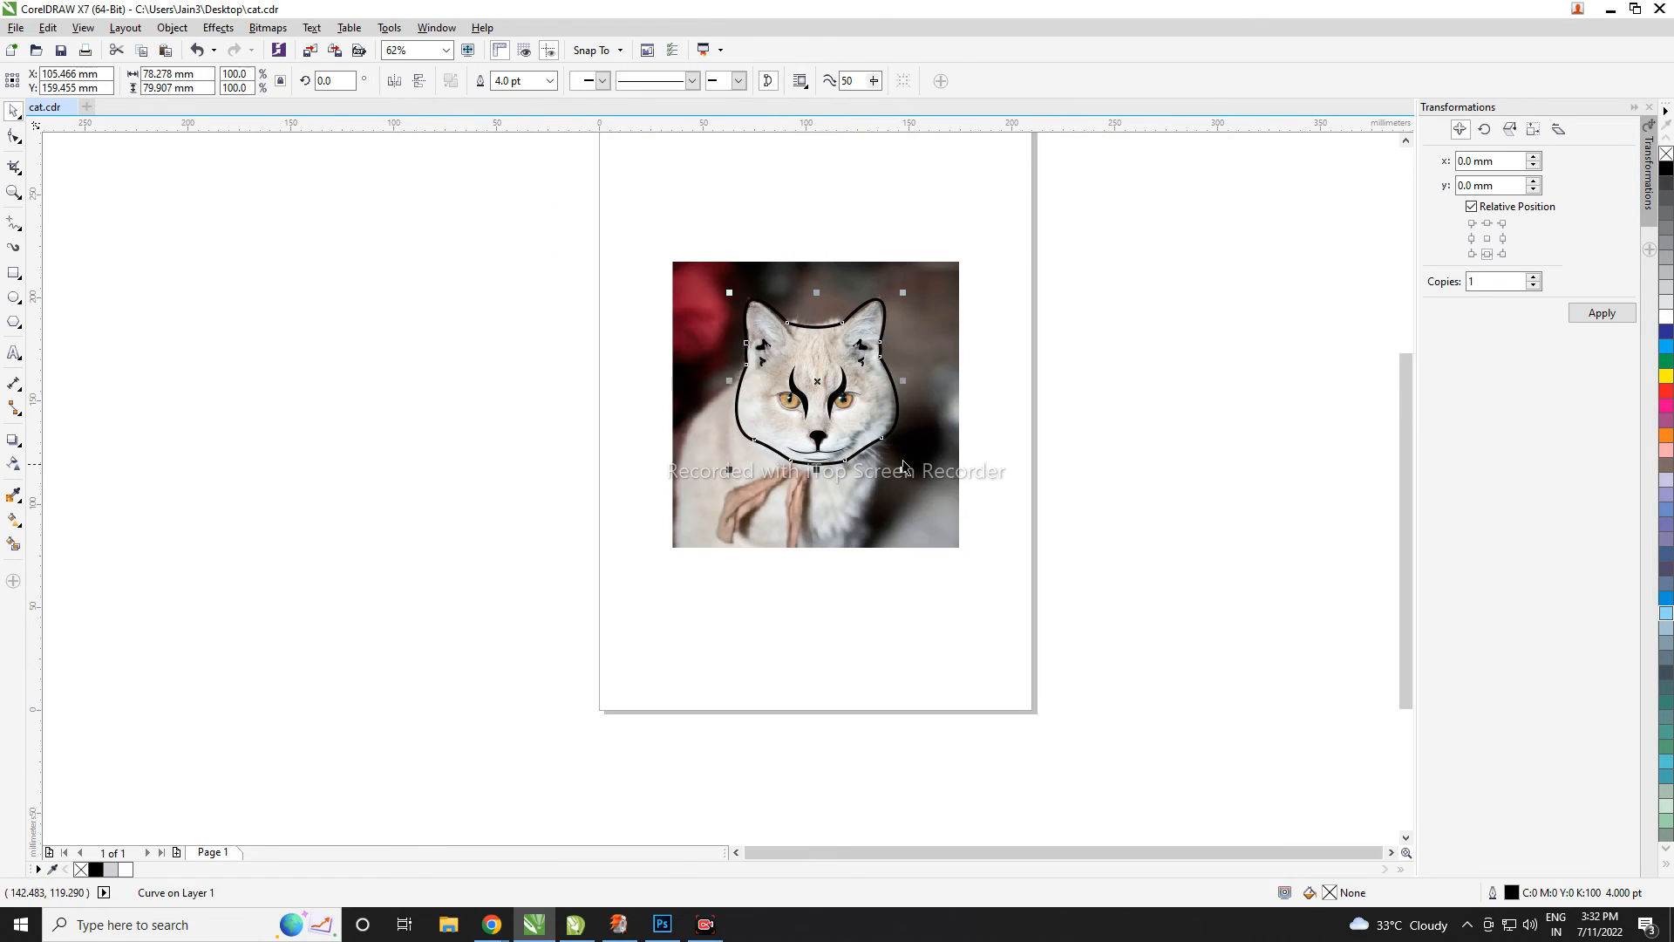
drag(926, 384, 547, 384)
scroll(858, 445, up, 1)
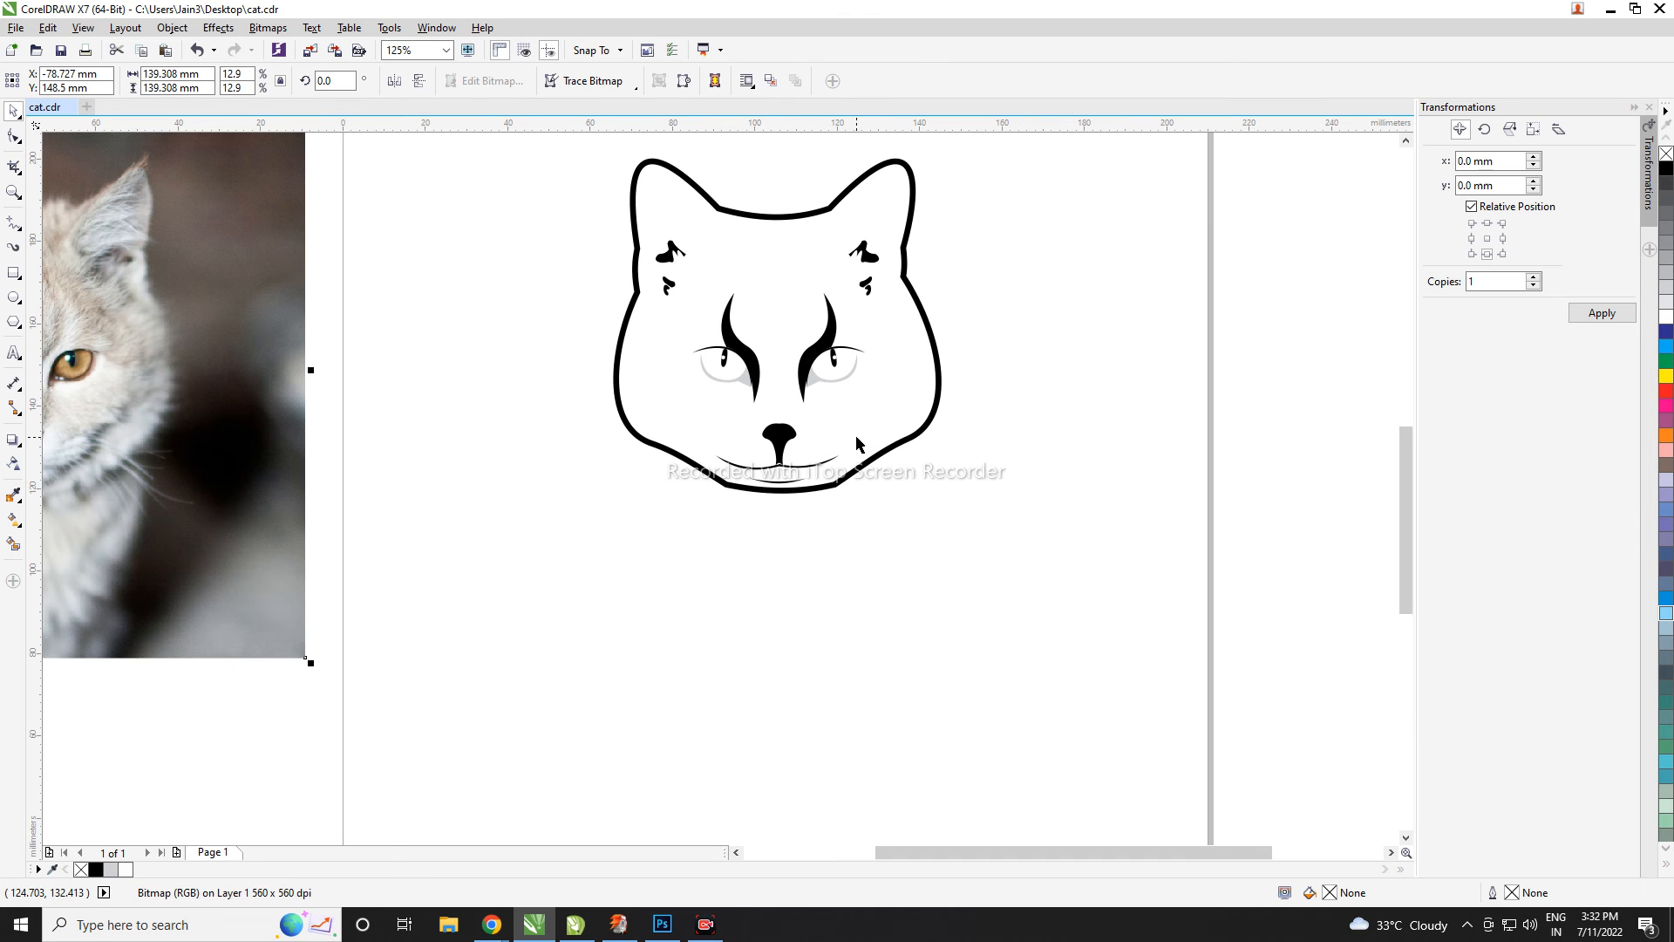
scroll(962, 452, down, 1)
- Try deleting the cat photo, check the remaining face shapes, and undo the deletion
click(489, 408)
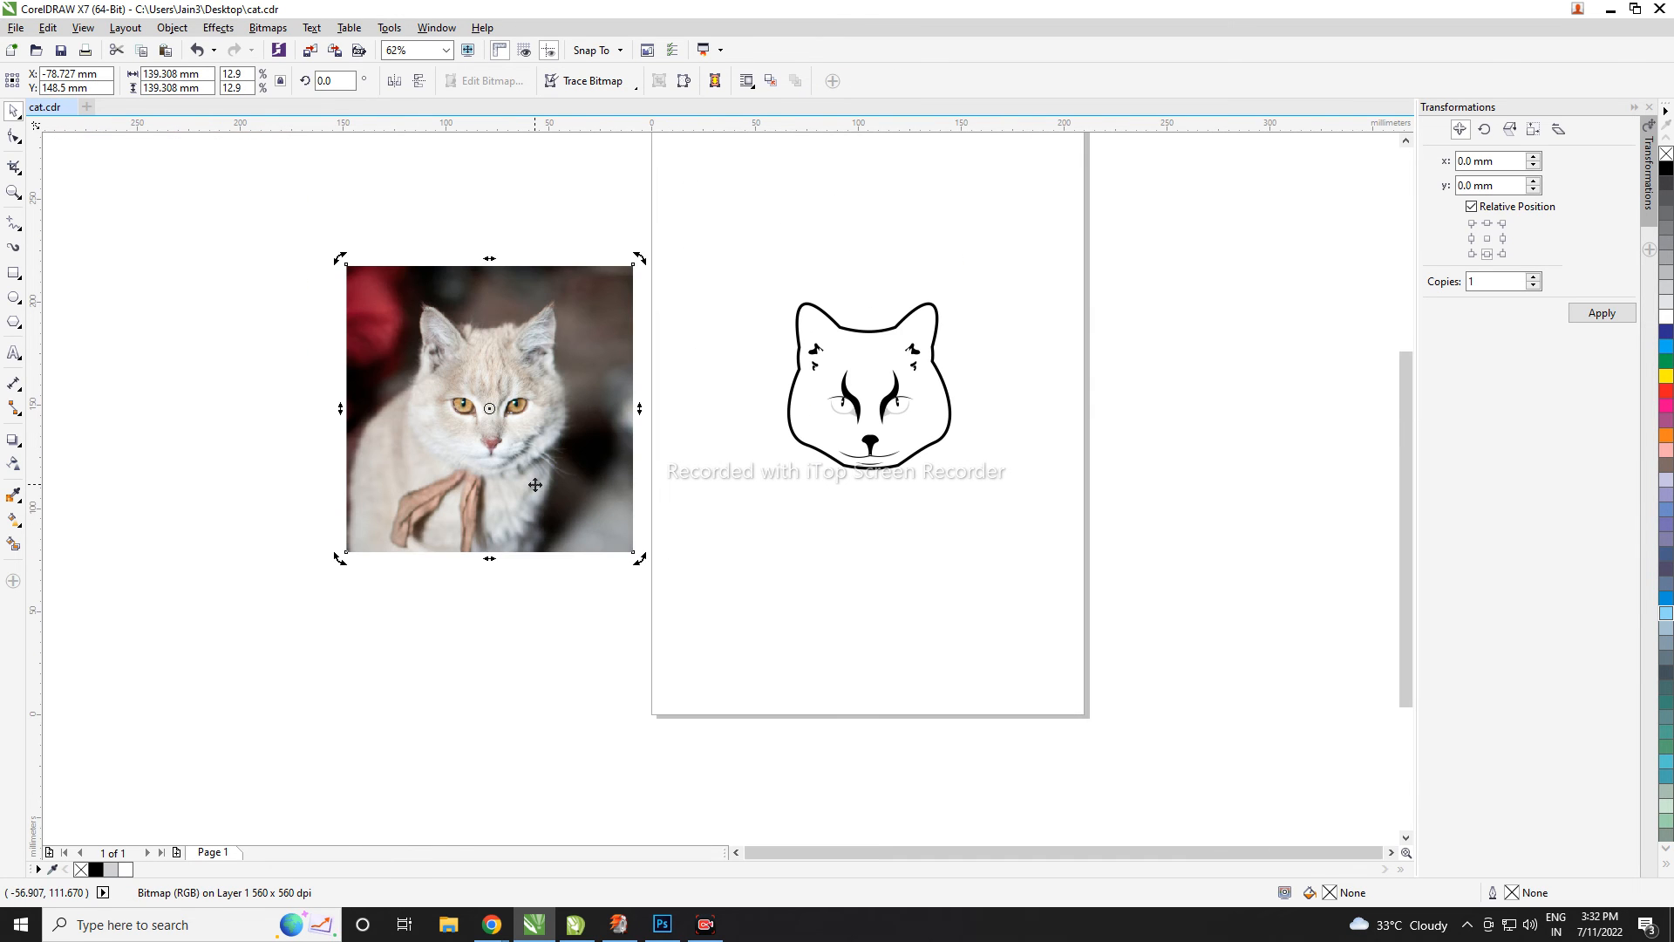
key(Delete)
drag(747, 296, 1134, 640)
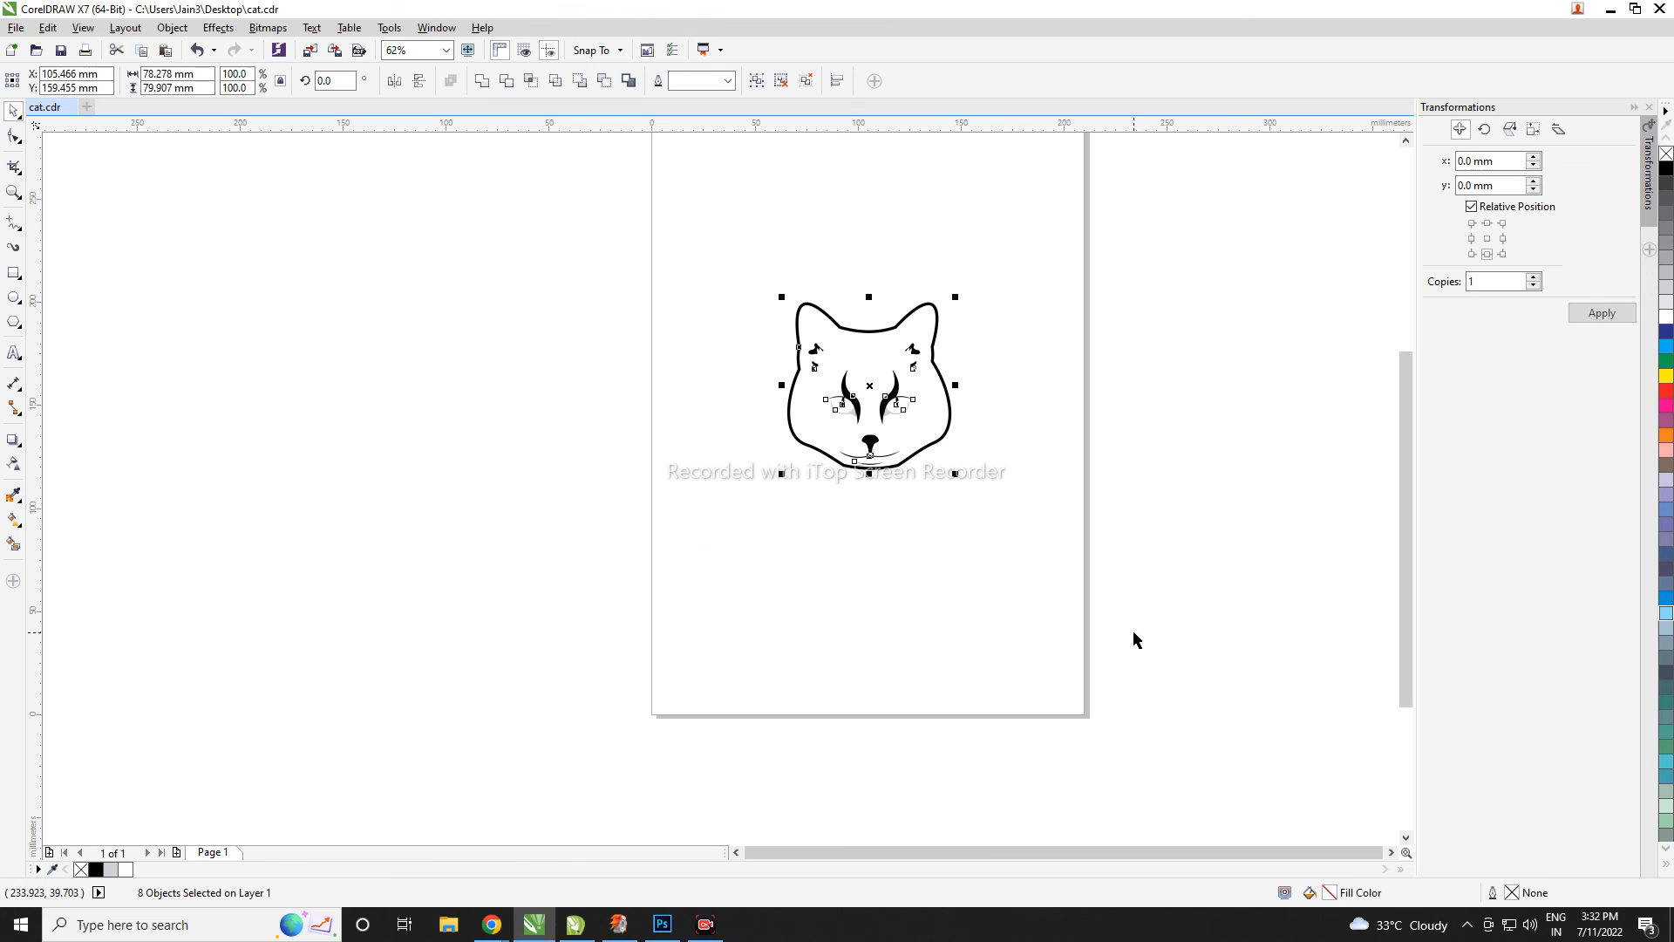
click(1077, 600)
scroll(893, 380, up, 1)
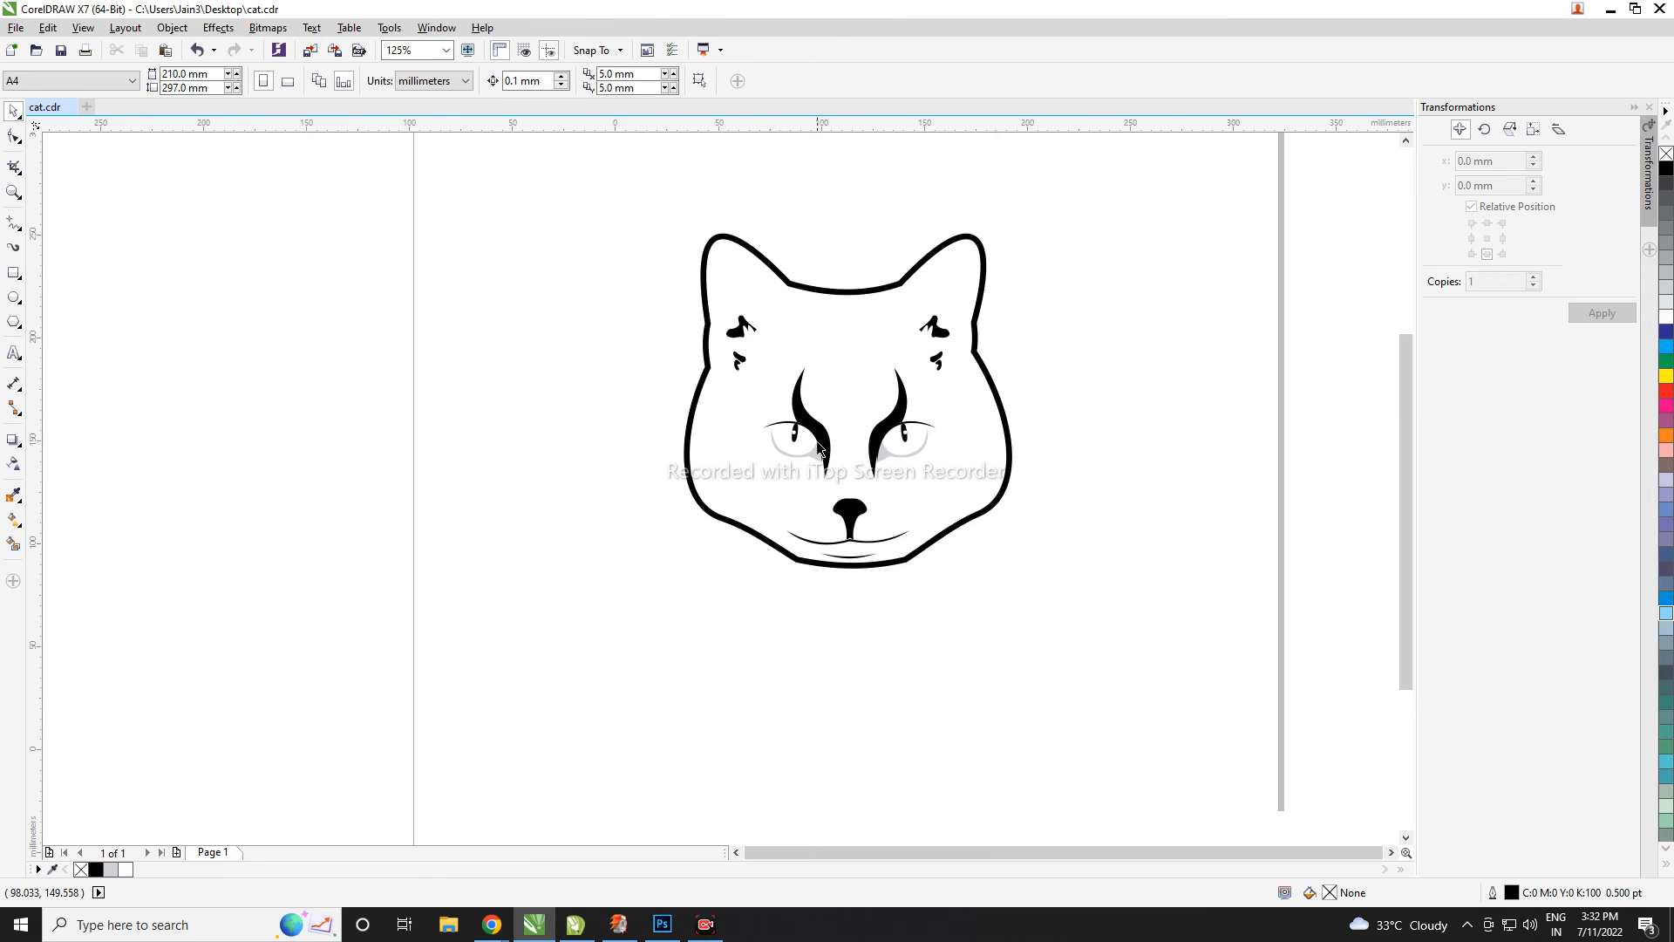
scroll(820, 448, down, 1)
key(ctrl+z)
click(983, 433)
scroll(776, 409, up, 1)
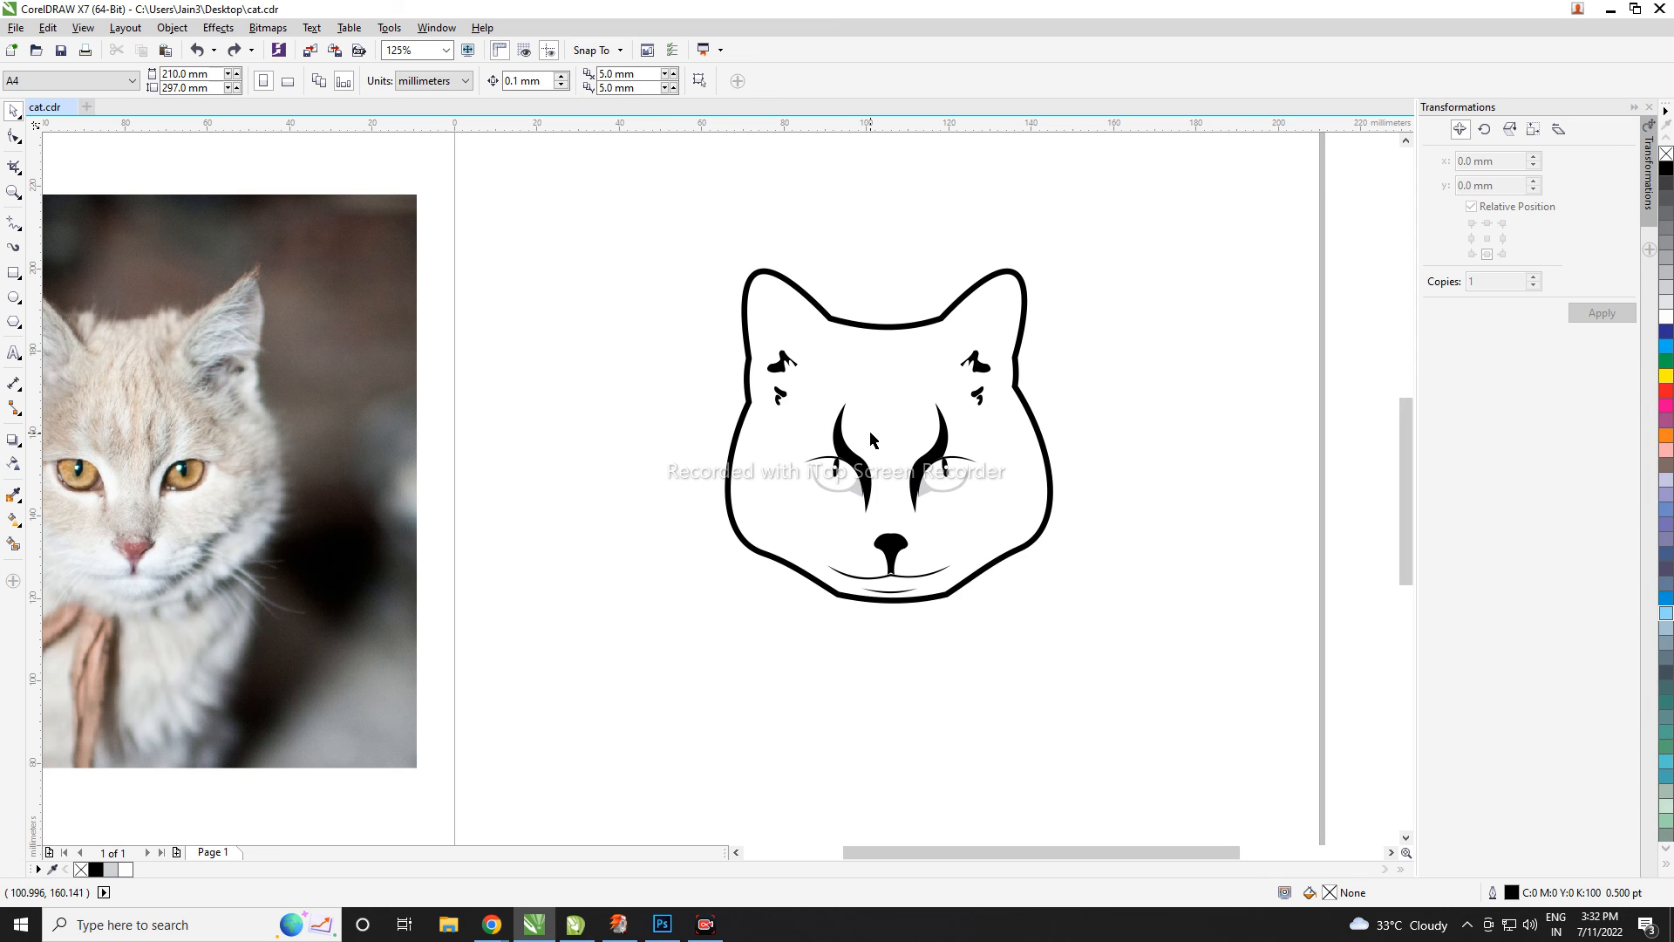
- Draw a straight whisker about 12 mm long, rising outward beside the nose on the right cheek, with a 1.0 pt outline
scroll(871, 431, down, 1)
scroll(915, 493, up, 1)
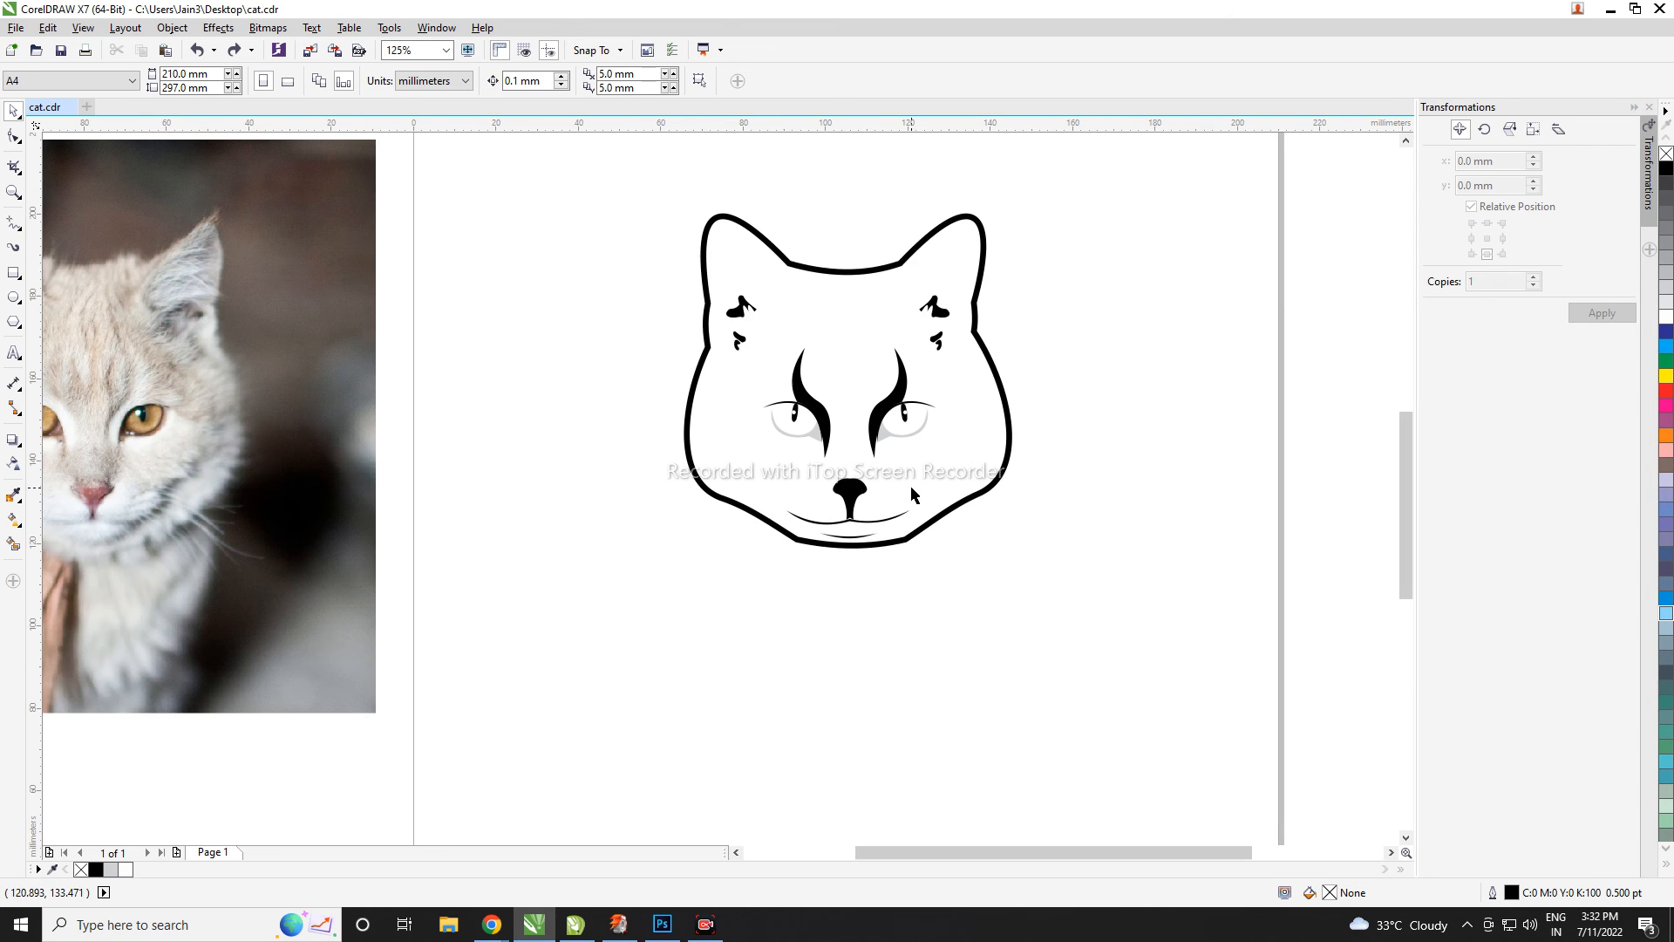
click(13, 222)
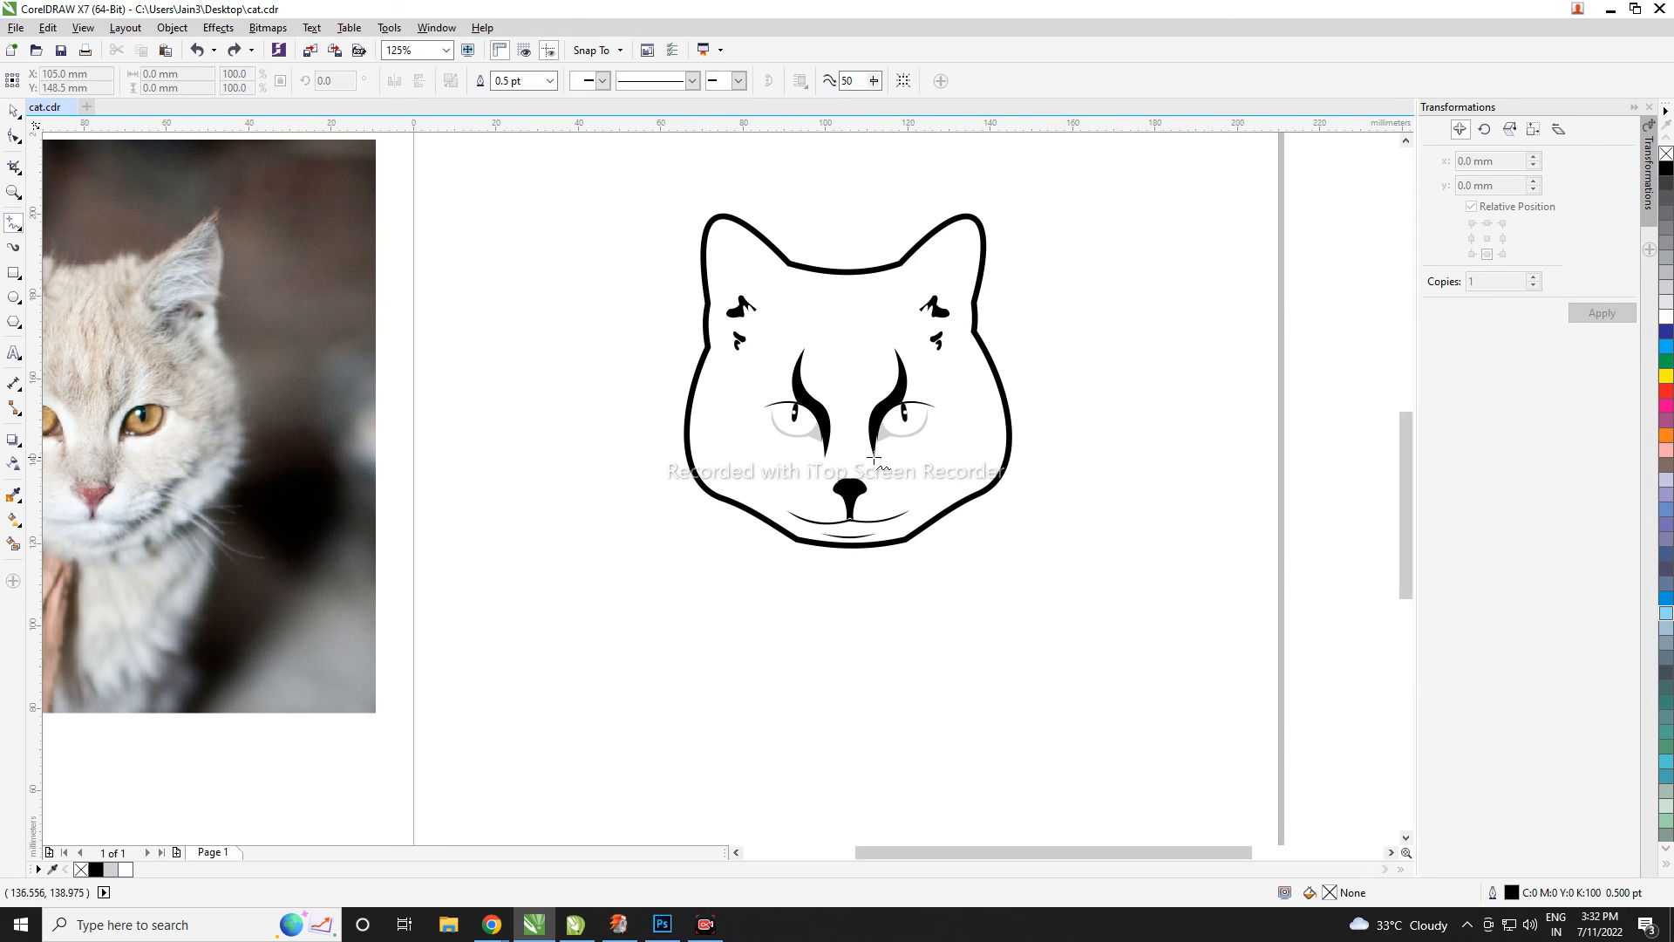
scroll(872, 462, up, 1)
click(908, 496)
click(992, 446)
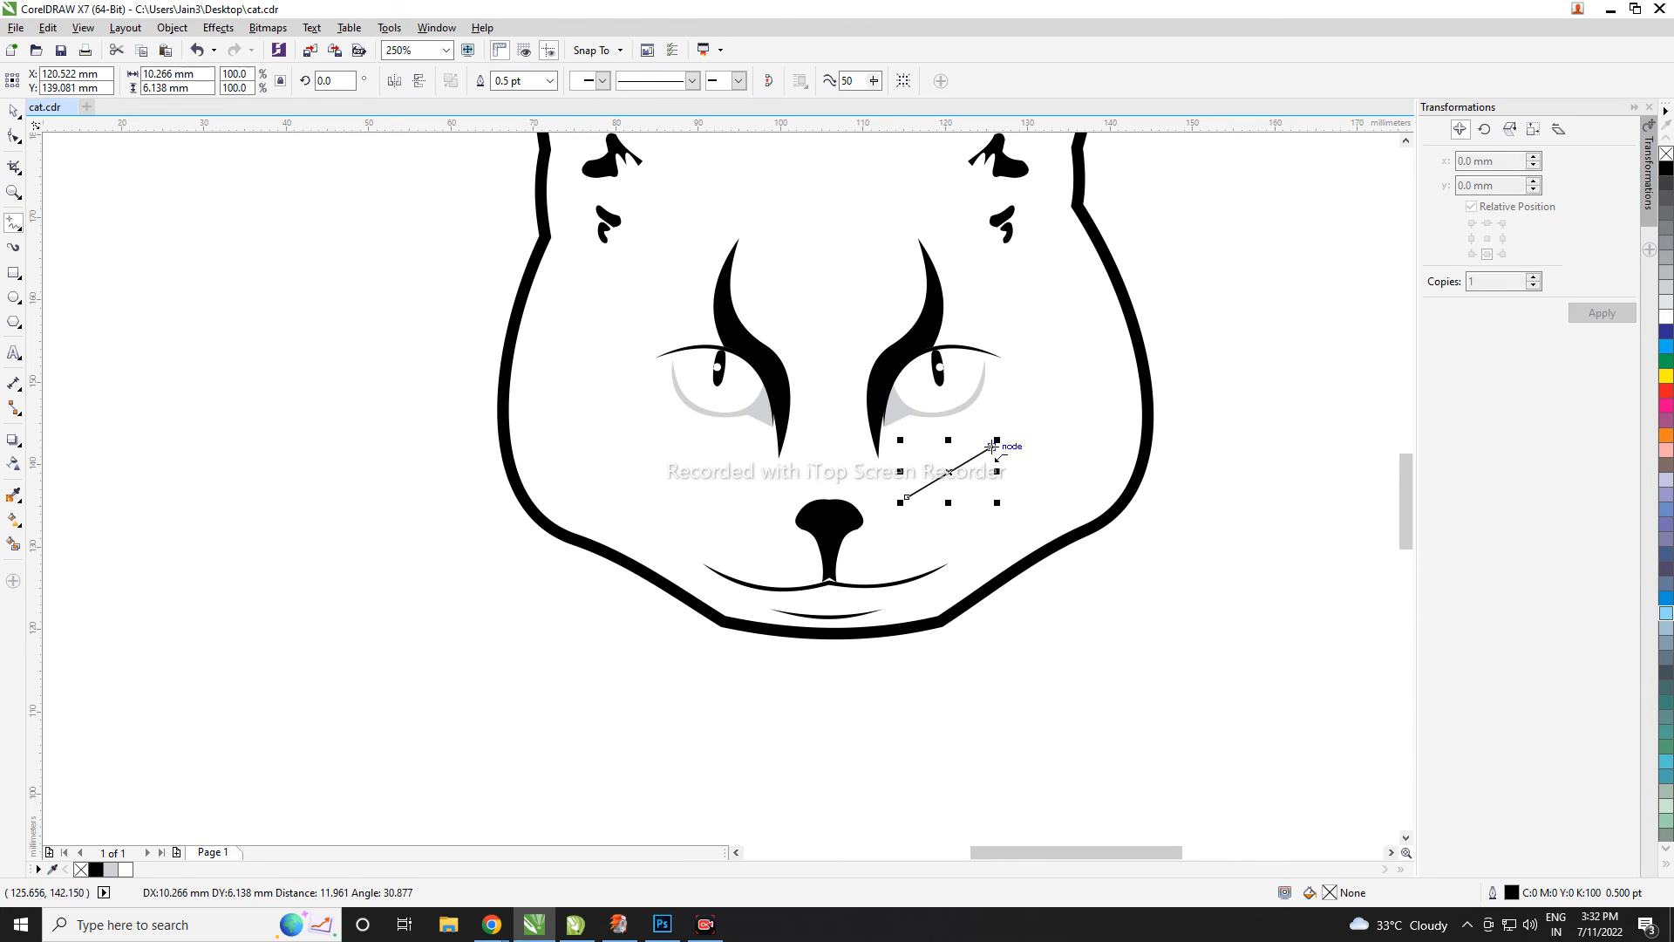
key(space)
click(539, 78)
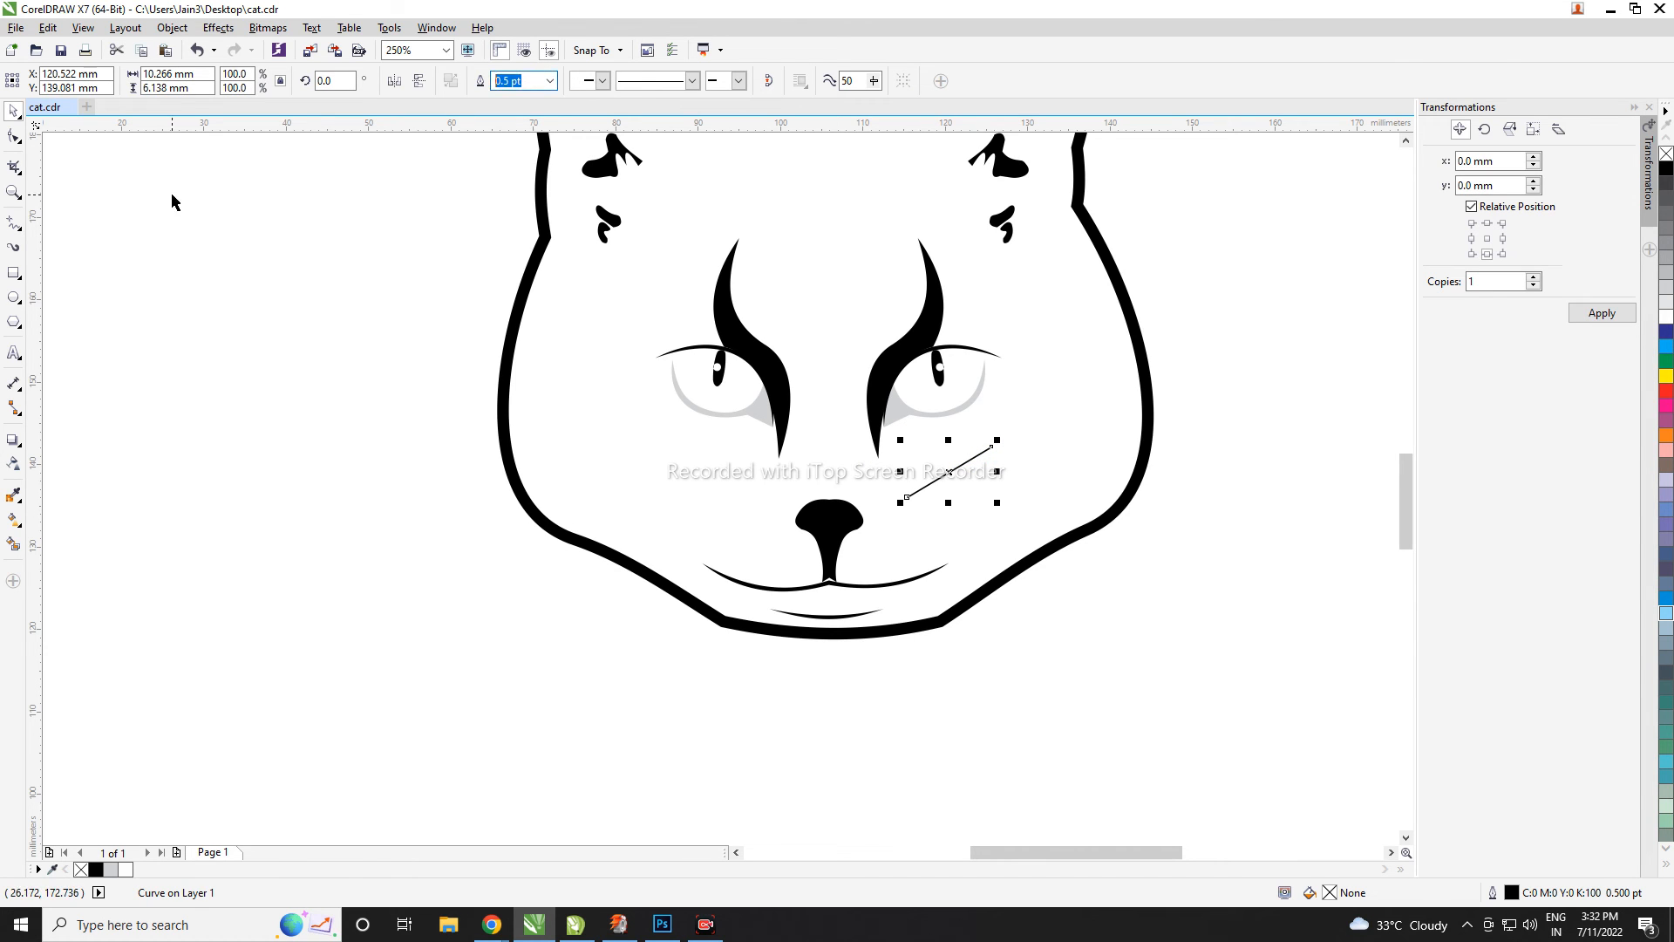
text(1)
key(Return)
- Create a vertically mirrored copy of the whisker below the original and rotate it to slope slightly downward
scroll(991, 451, up, 1)
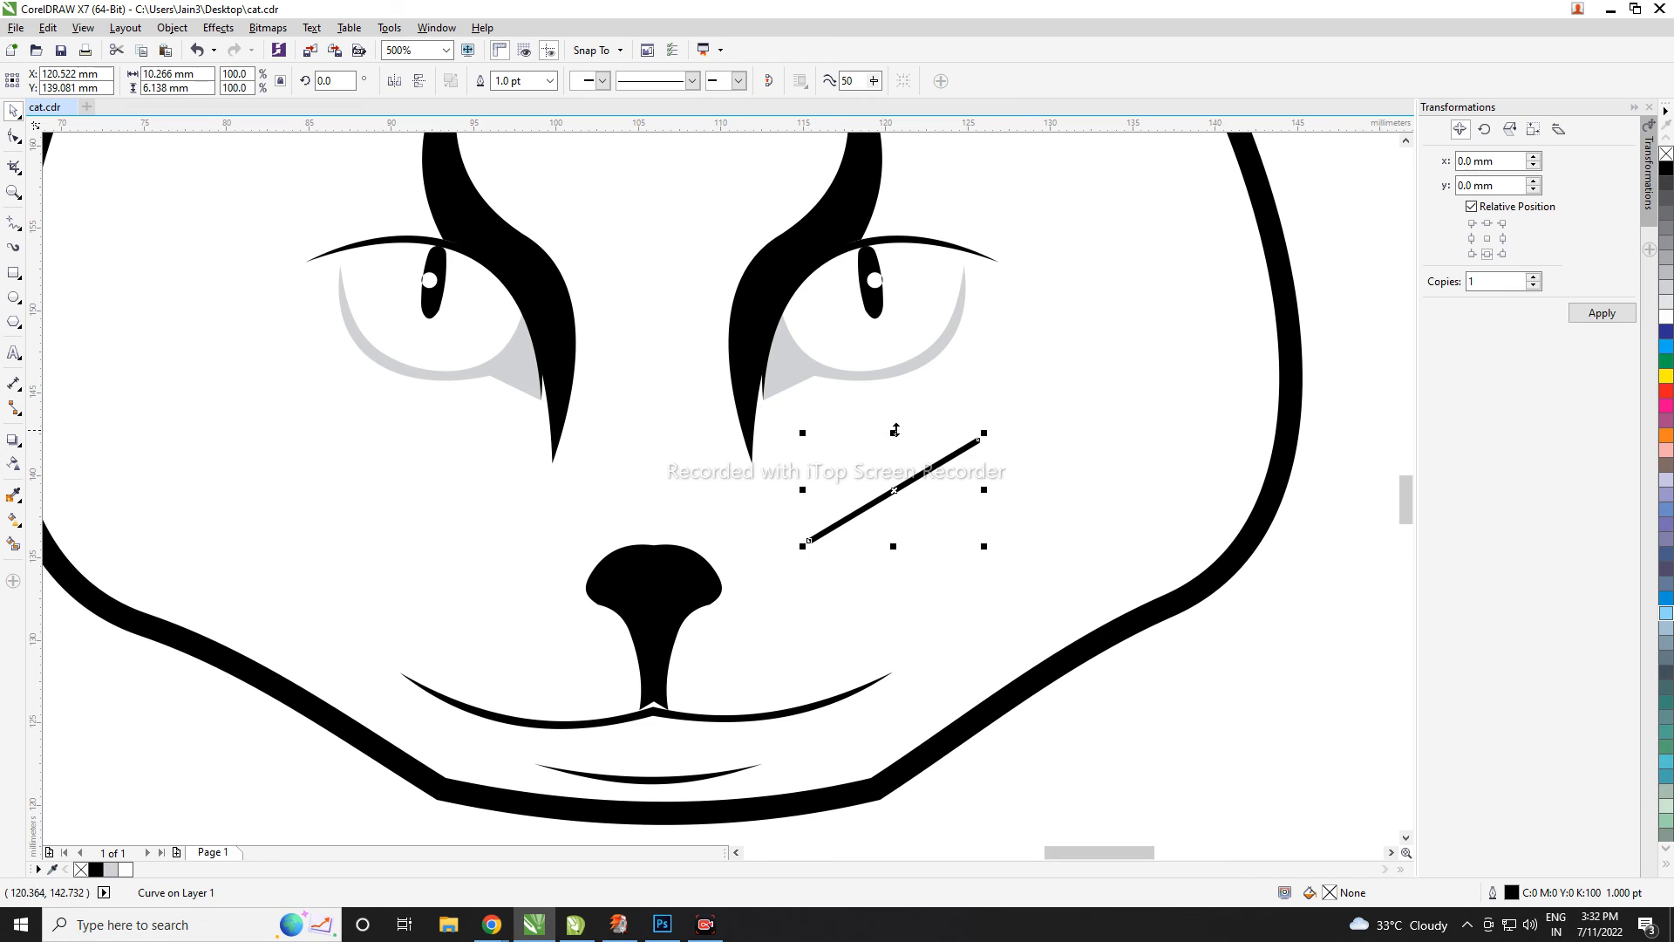
drag(895, 430, 902, 571)
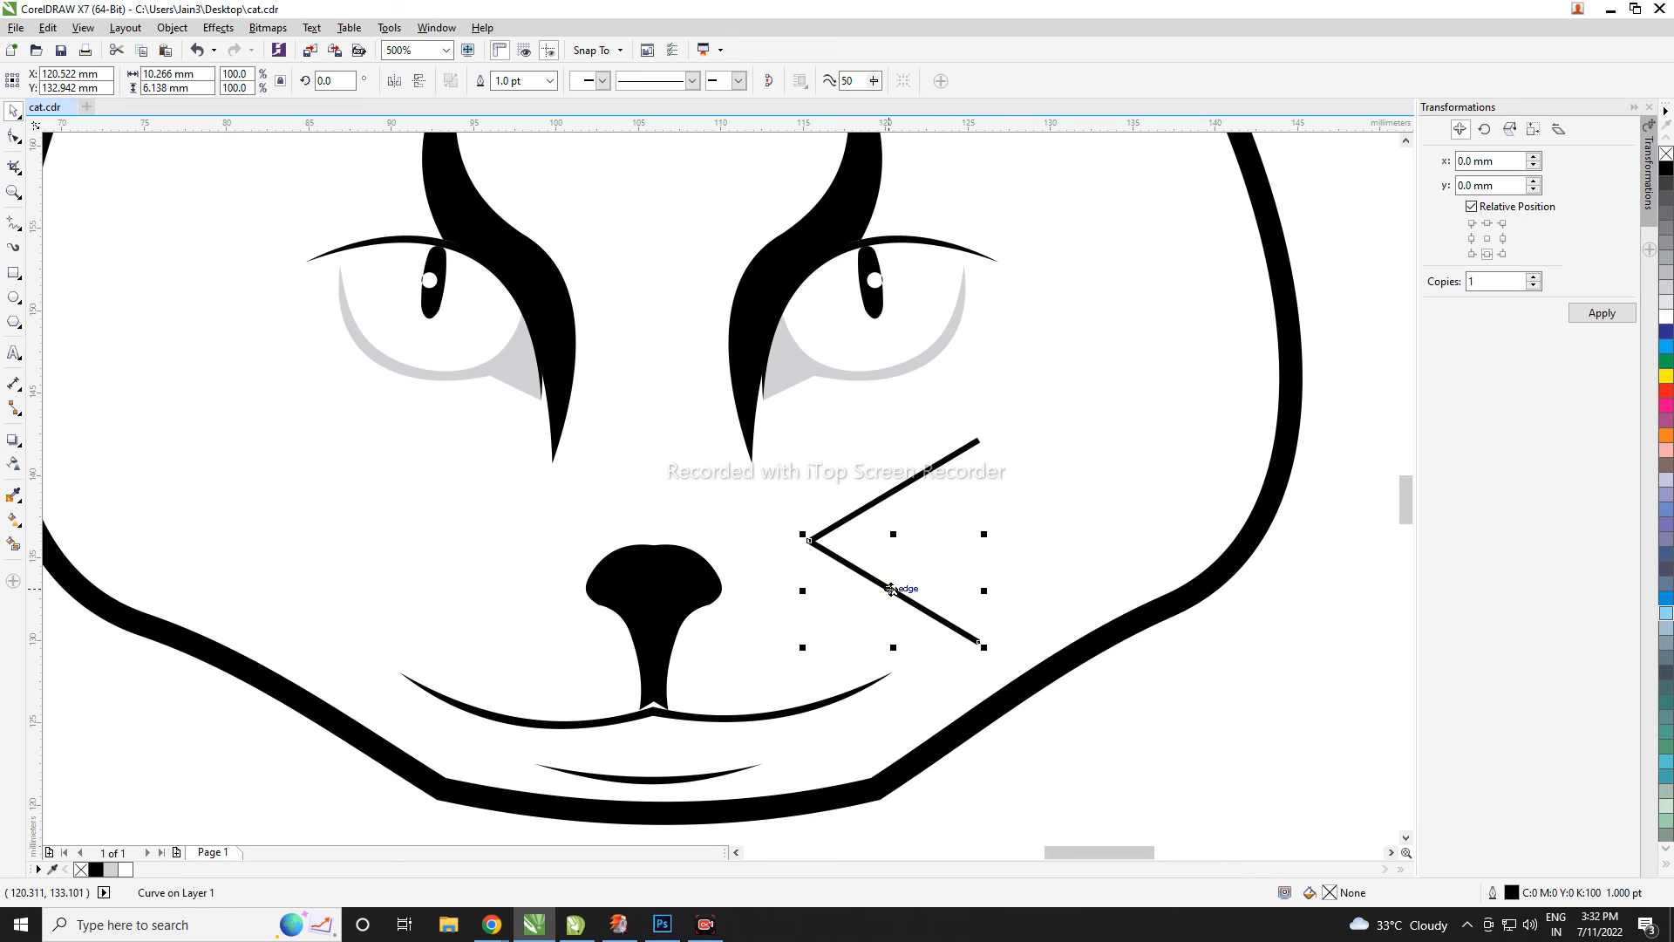
click(890, 589)
drag(986, 651, 994, 600)
click(898, 488)
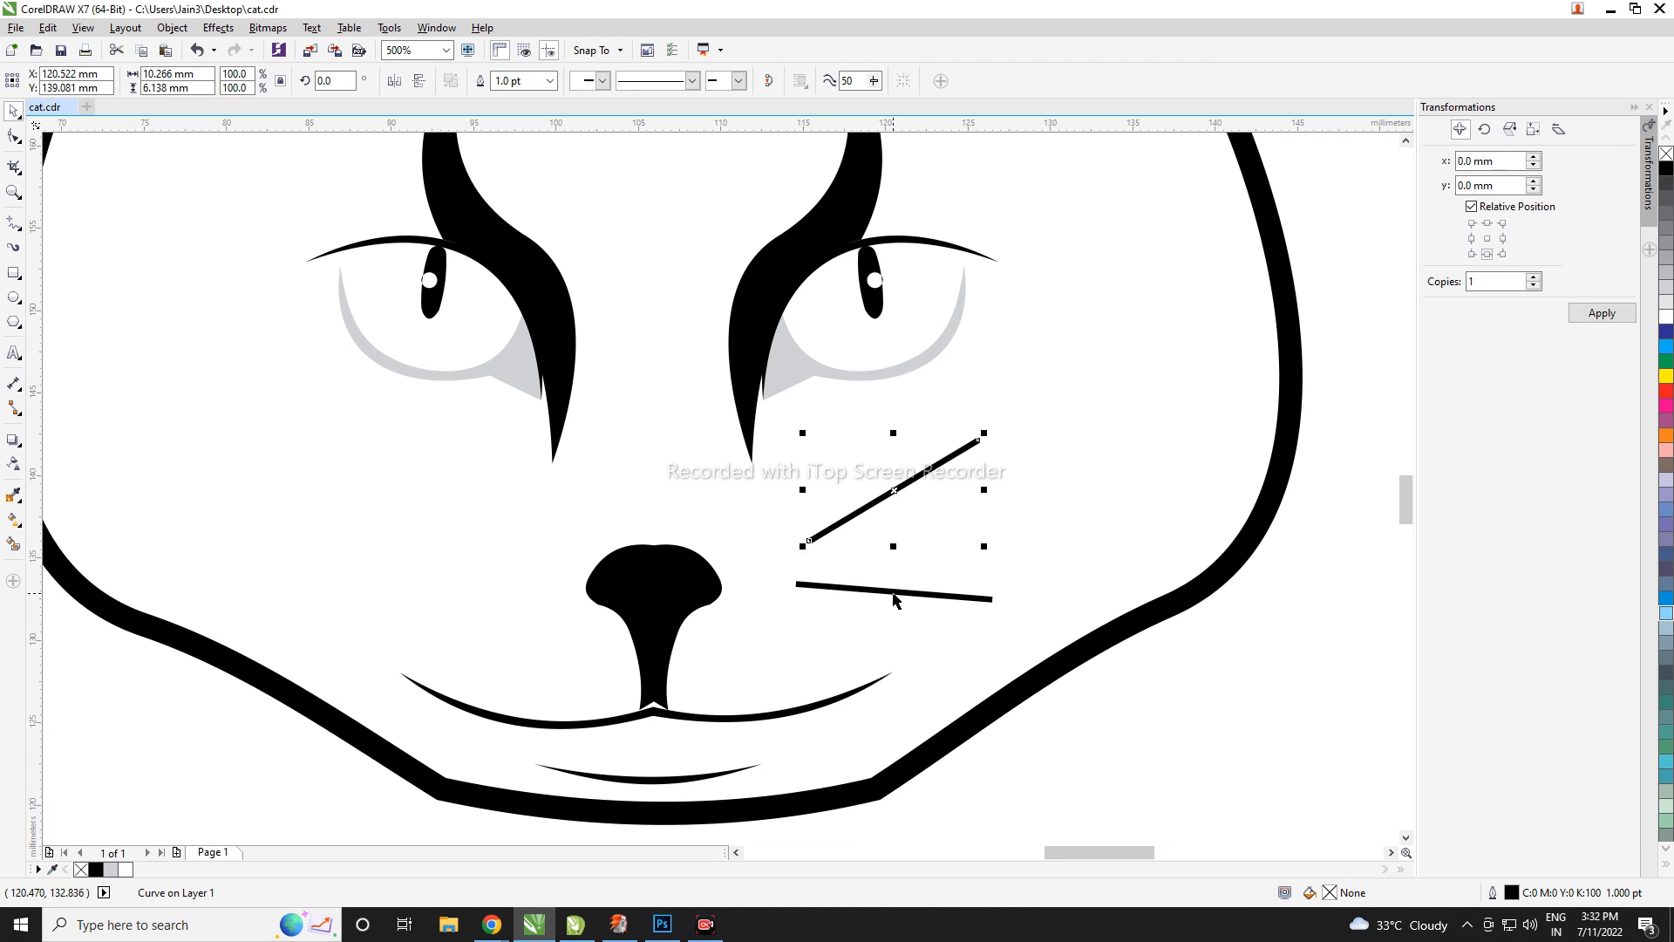
- Replace the steep upper whisker on the right cheek with a vertically mirrored copy of the lower whisker, placed above it
click(894, 600)
drag(894, 569, 886, 525)
key(ctrl+z)
drag(896, 603, 892, 533)
click(888, 480)
scroll(920, 538, down, 1)
scroll(920, 568, up, 1)
click(907, 501)
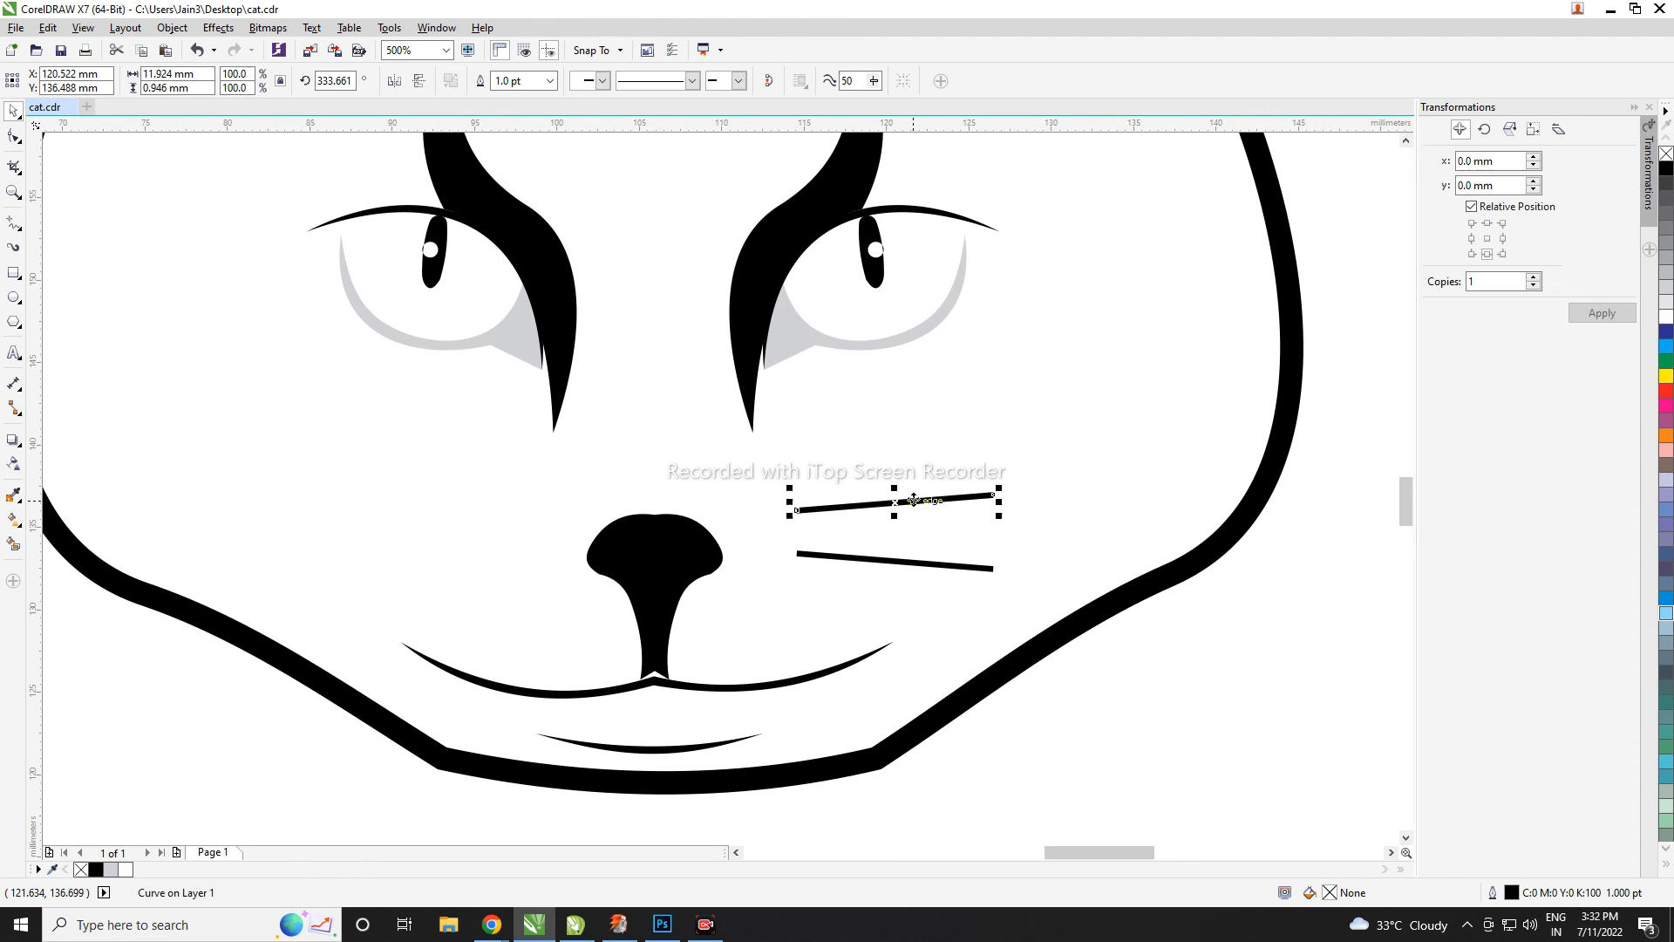
- Rotate the upper whisker upward to about 343 degrees and delete the trial copy placed between the two whiskers
click(933, 500)
drag(995, 490, 907, 503)
scroll(889, 489, down, 1)
scroll(907, 503, up, 1)
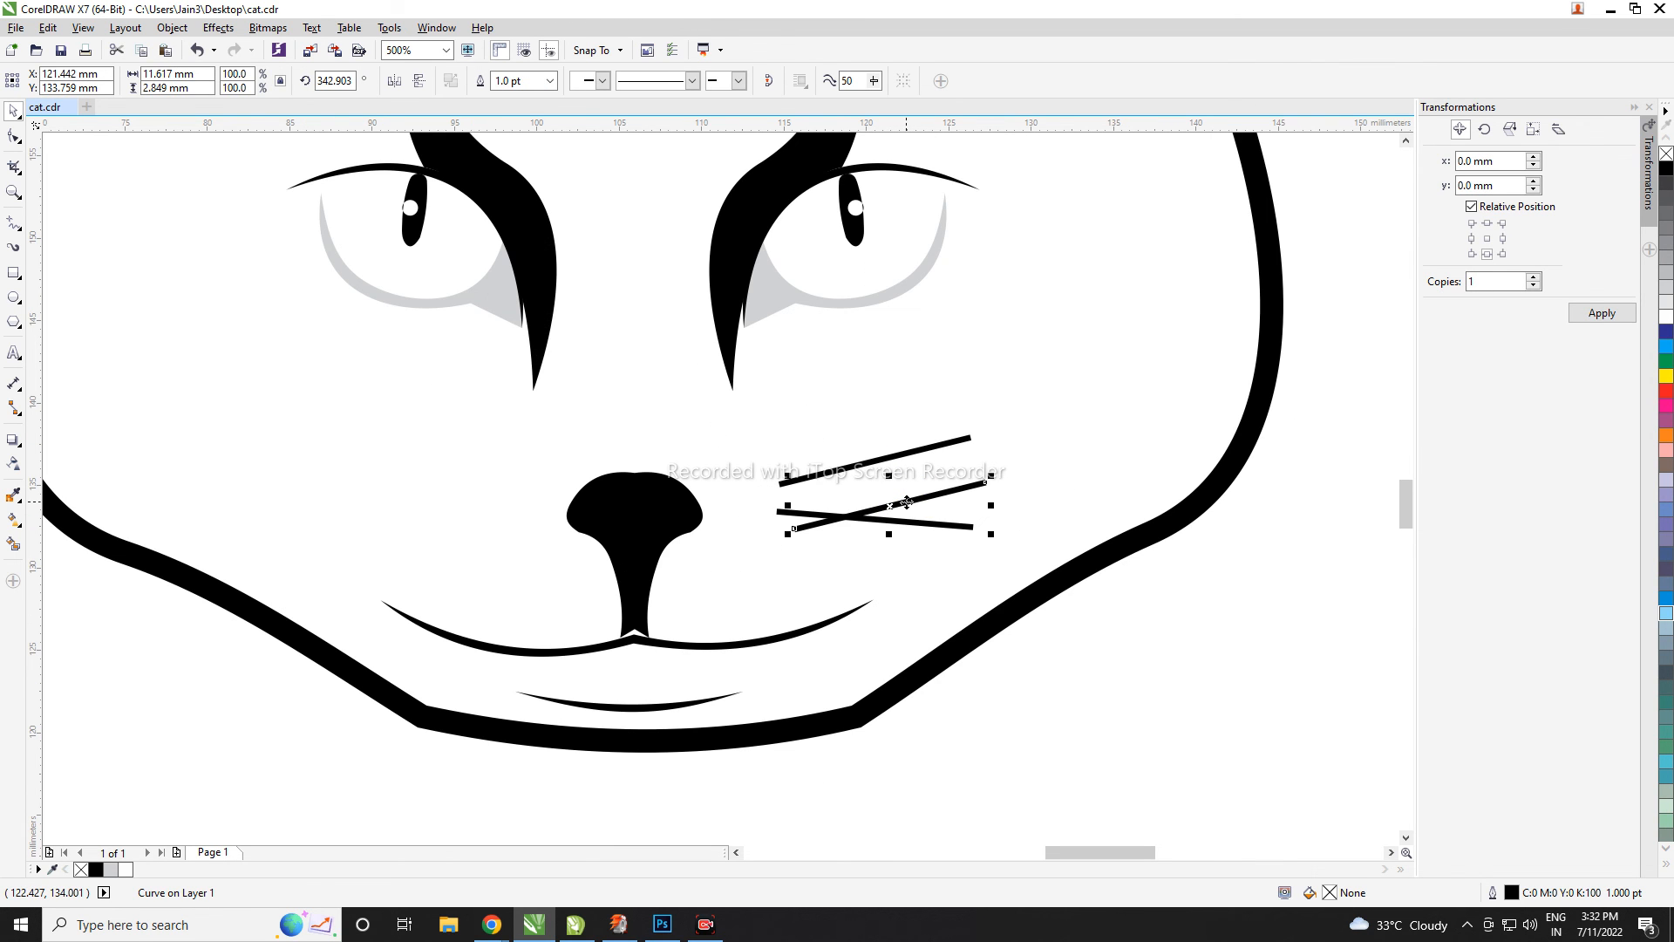
key(Delete)
- Draw a horizontal middle whisker about 11 mm long between the two whiskers, with a 1.0 pt outline
key(F5)
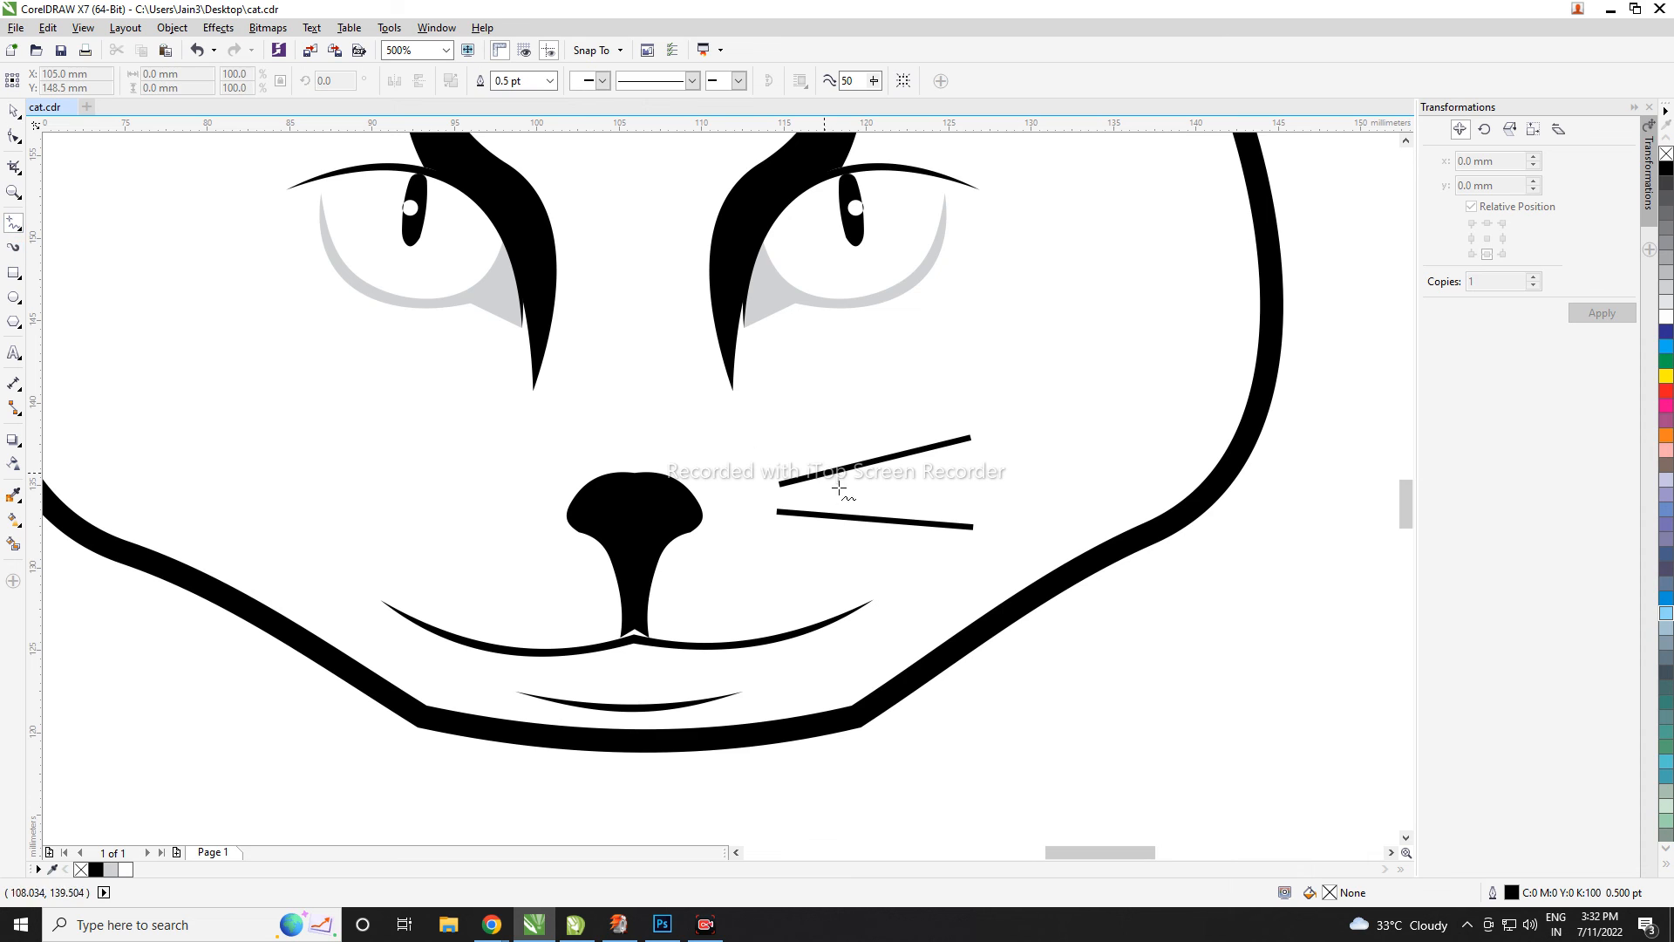
click(784, 494)
click(973, 494)
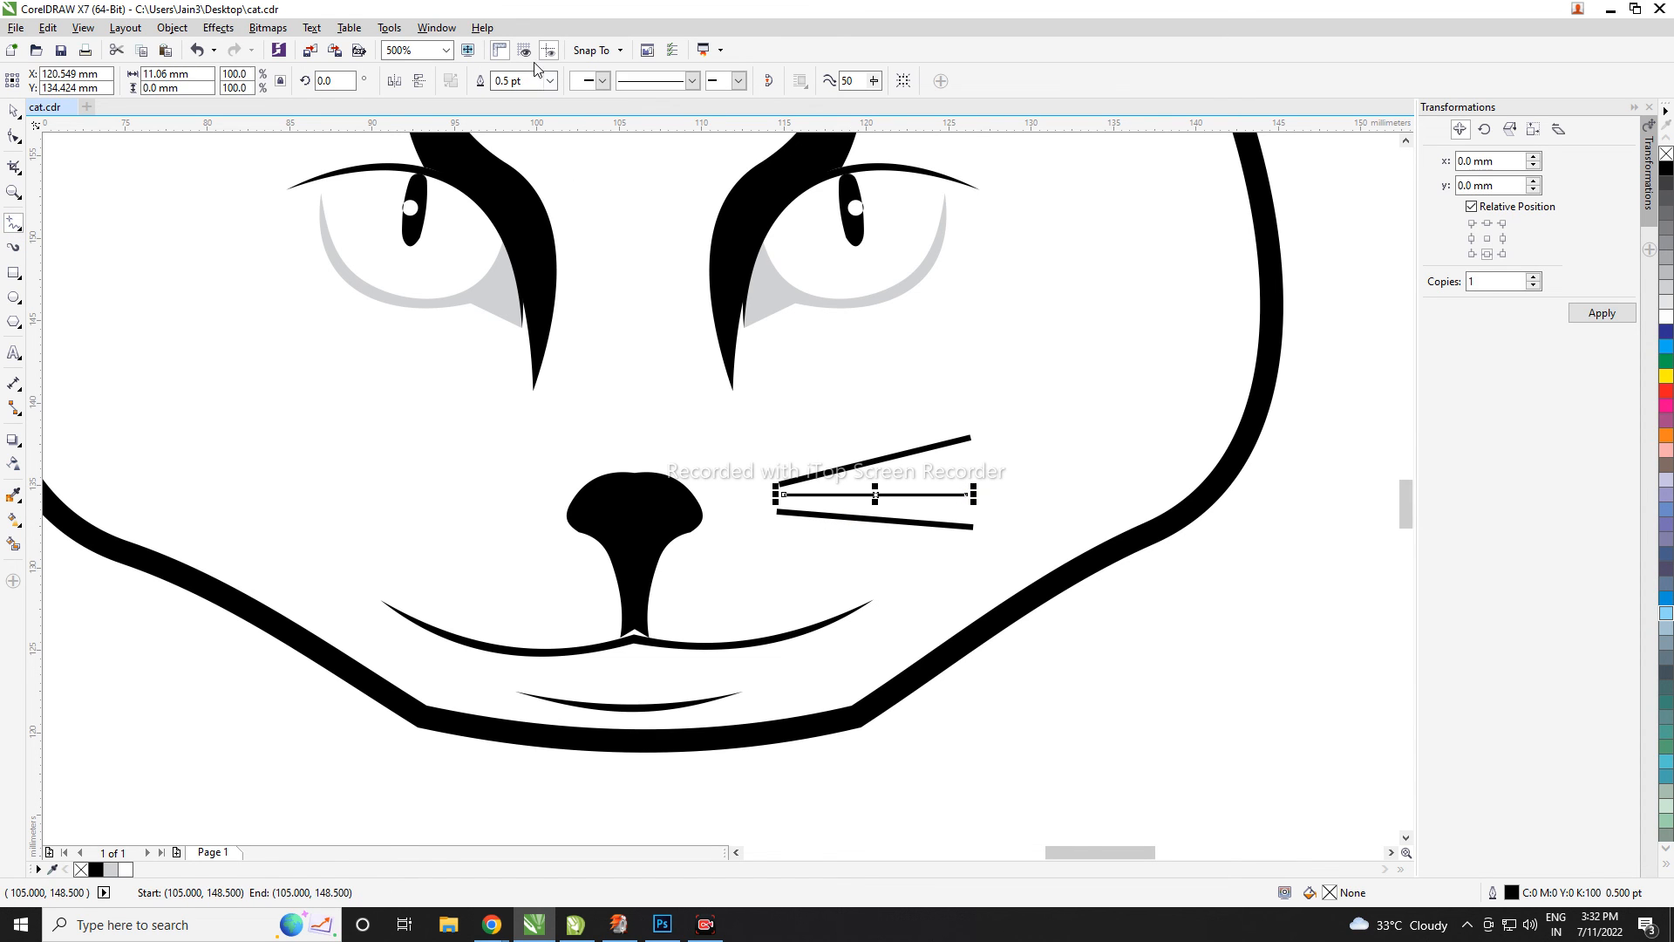
text(1)
key(Return)
key(space)
- Align the left ends of the three whiskers and space the middle one evenly between the other two
shift+click(833, 471)
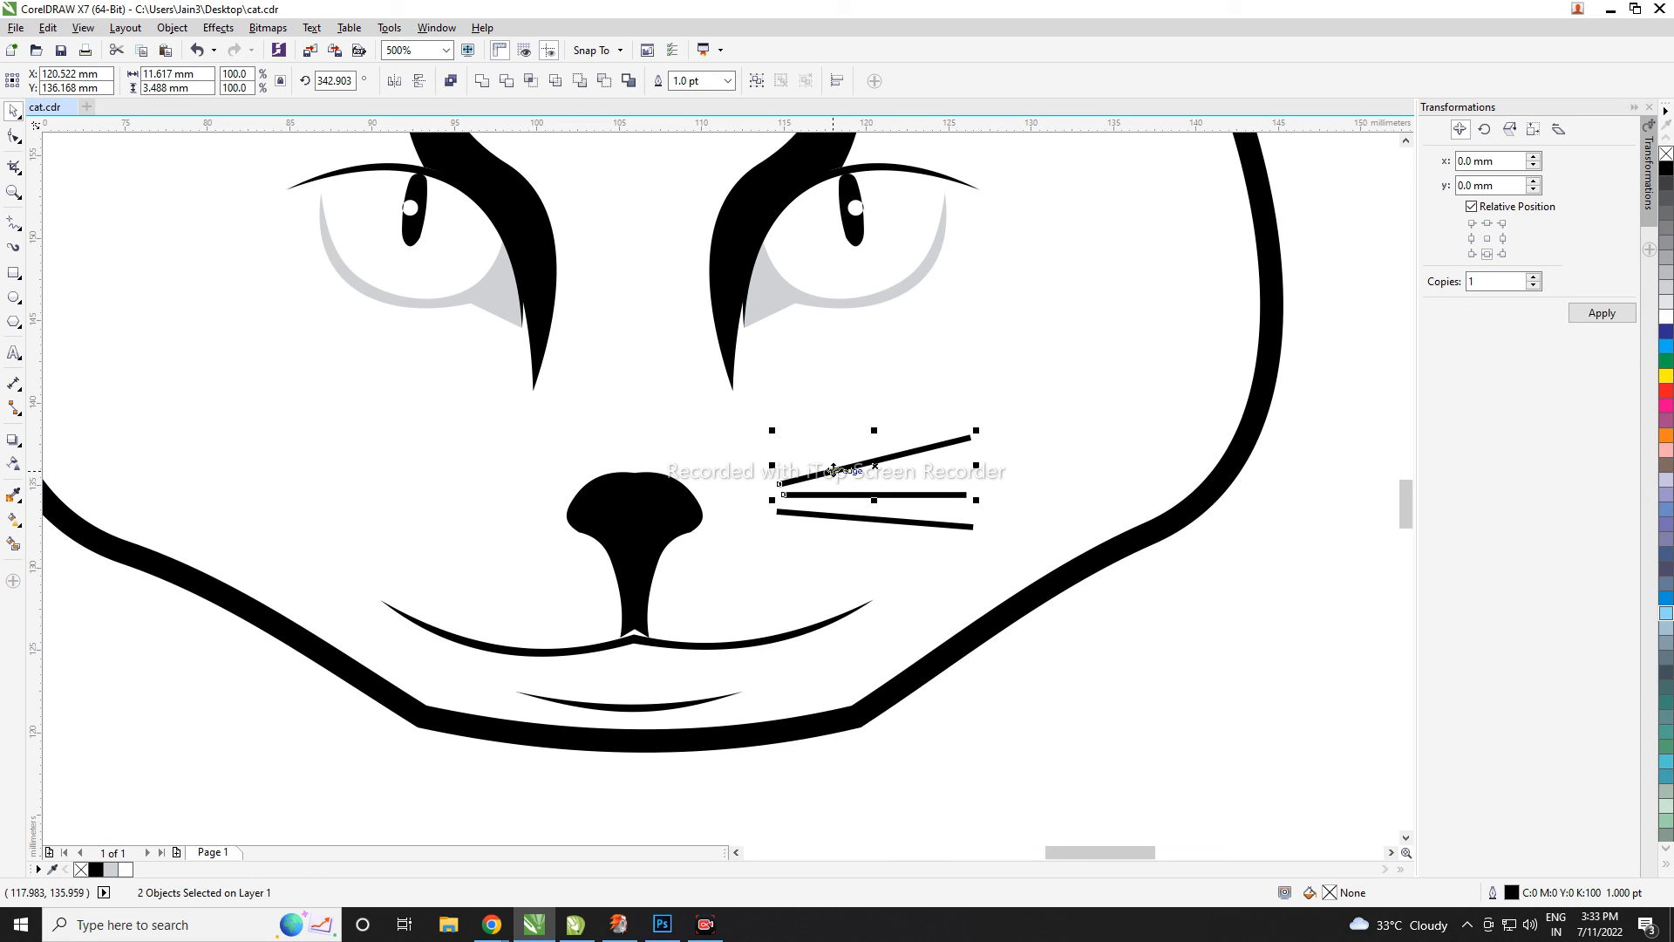
shift+click(824, 516)
key(l)
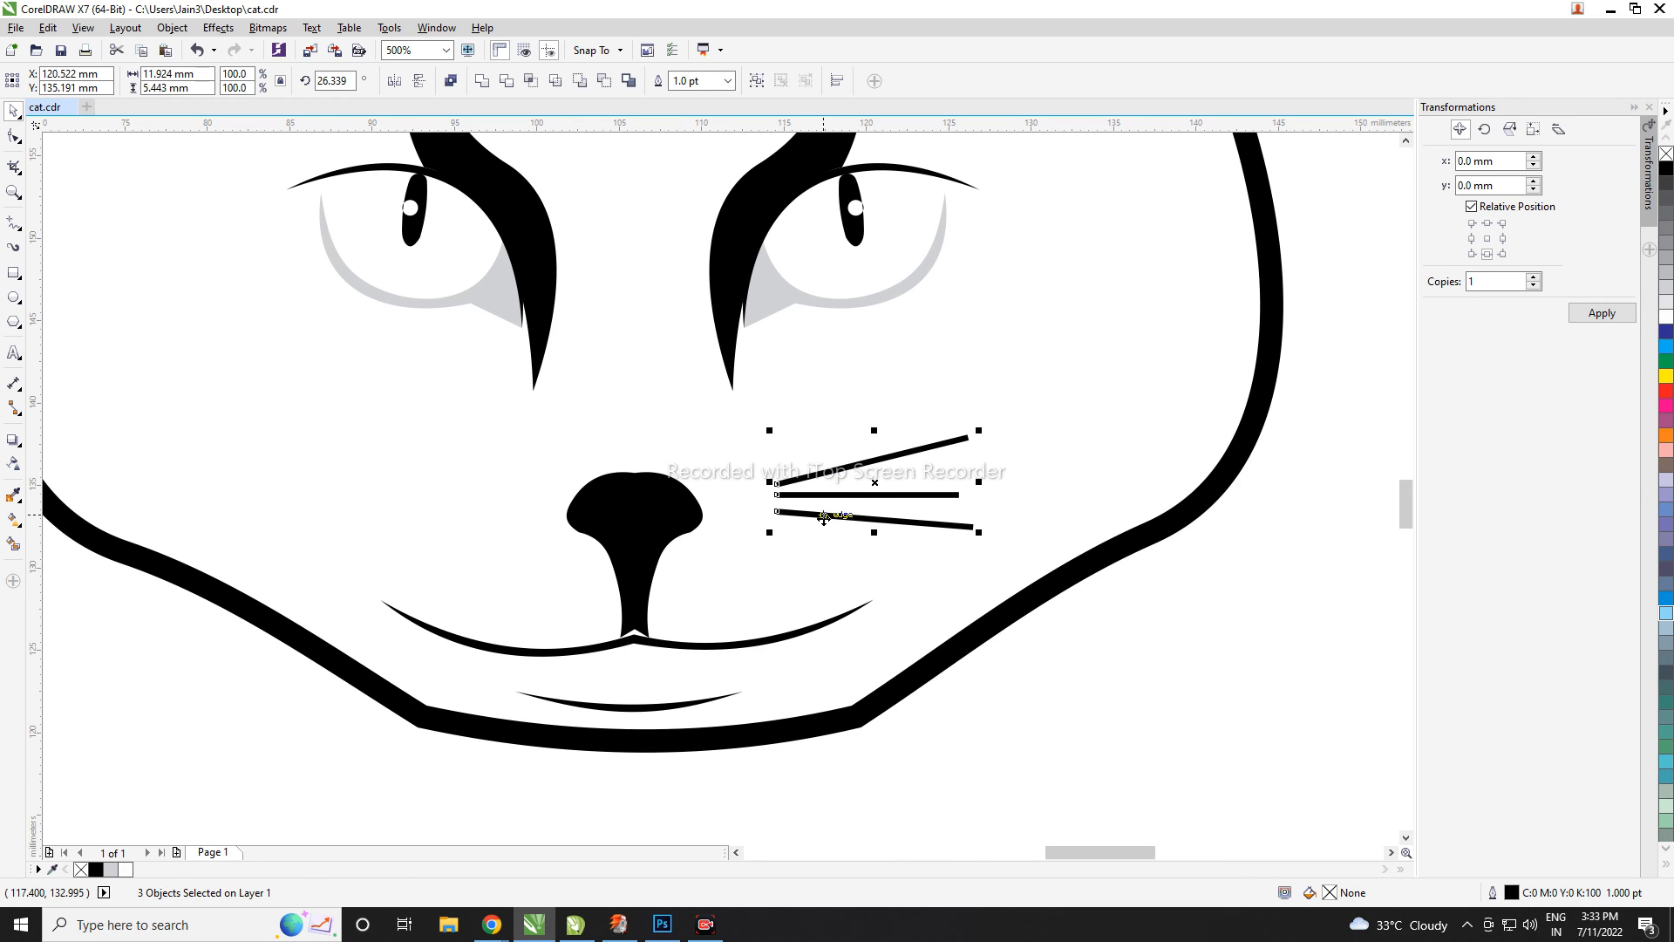
key(shift+c)
click(800, 491)
scroll(801, 492, up, 4)
drag(800, 504, 800, 514)
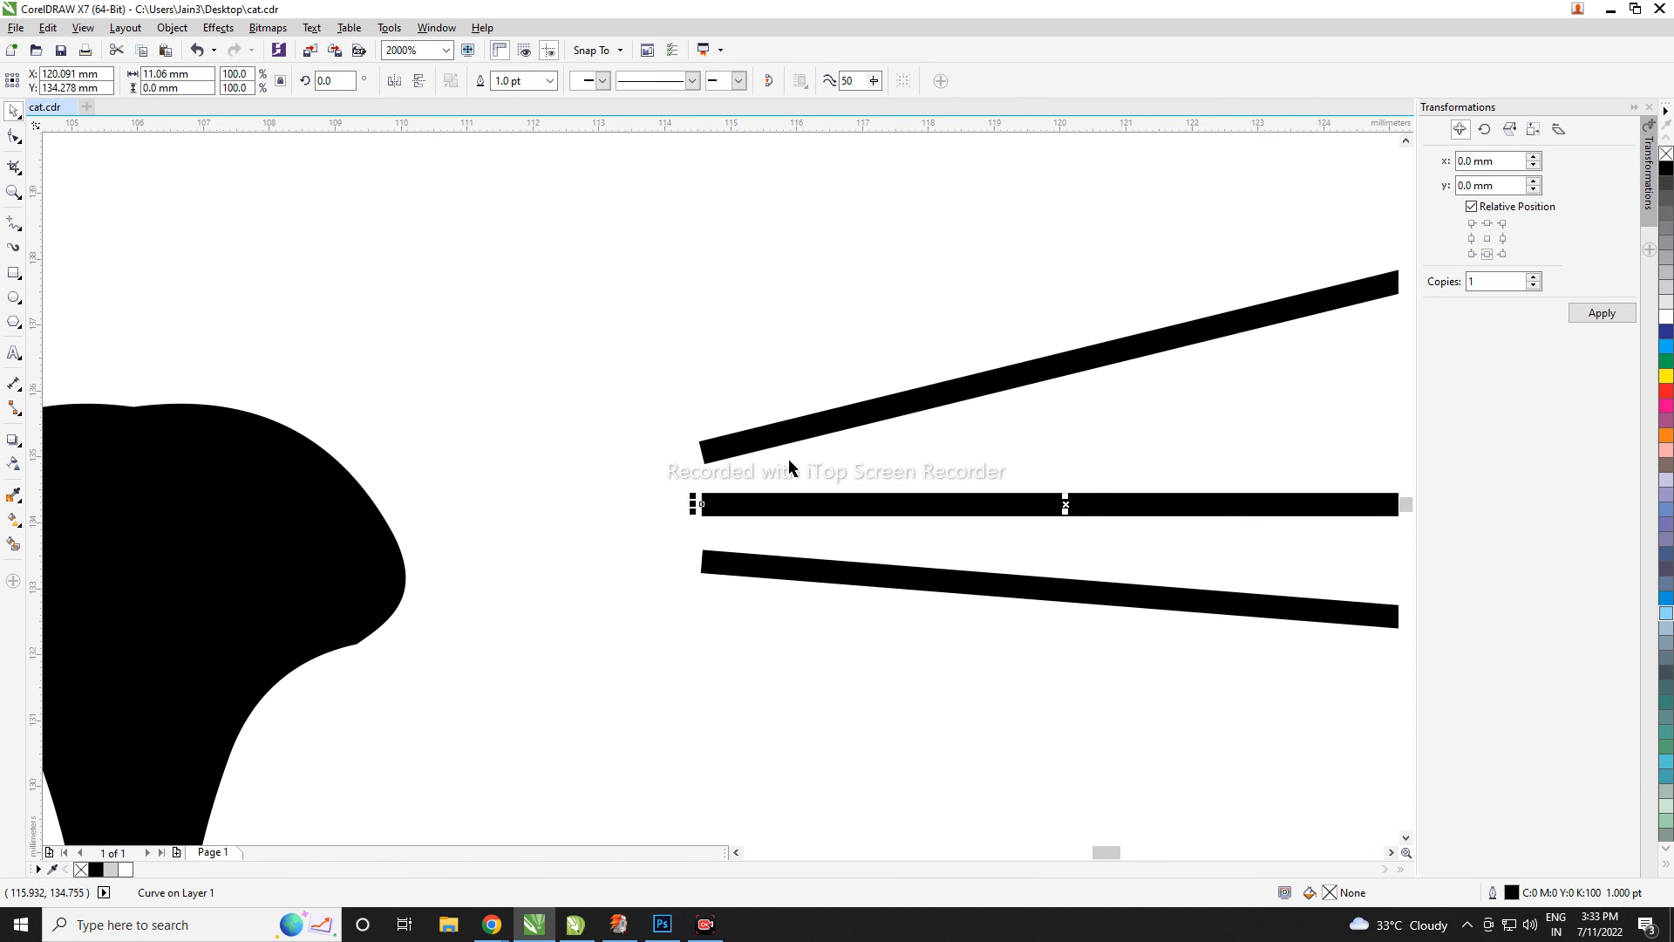
- Group the three right-cheek whiskers and place a horizontally mirrored copy of the group on the left cheek
shift+click(783, 436)
shift+click(773, 559)
key(ctrl+g)
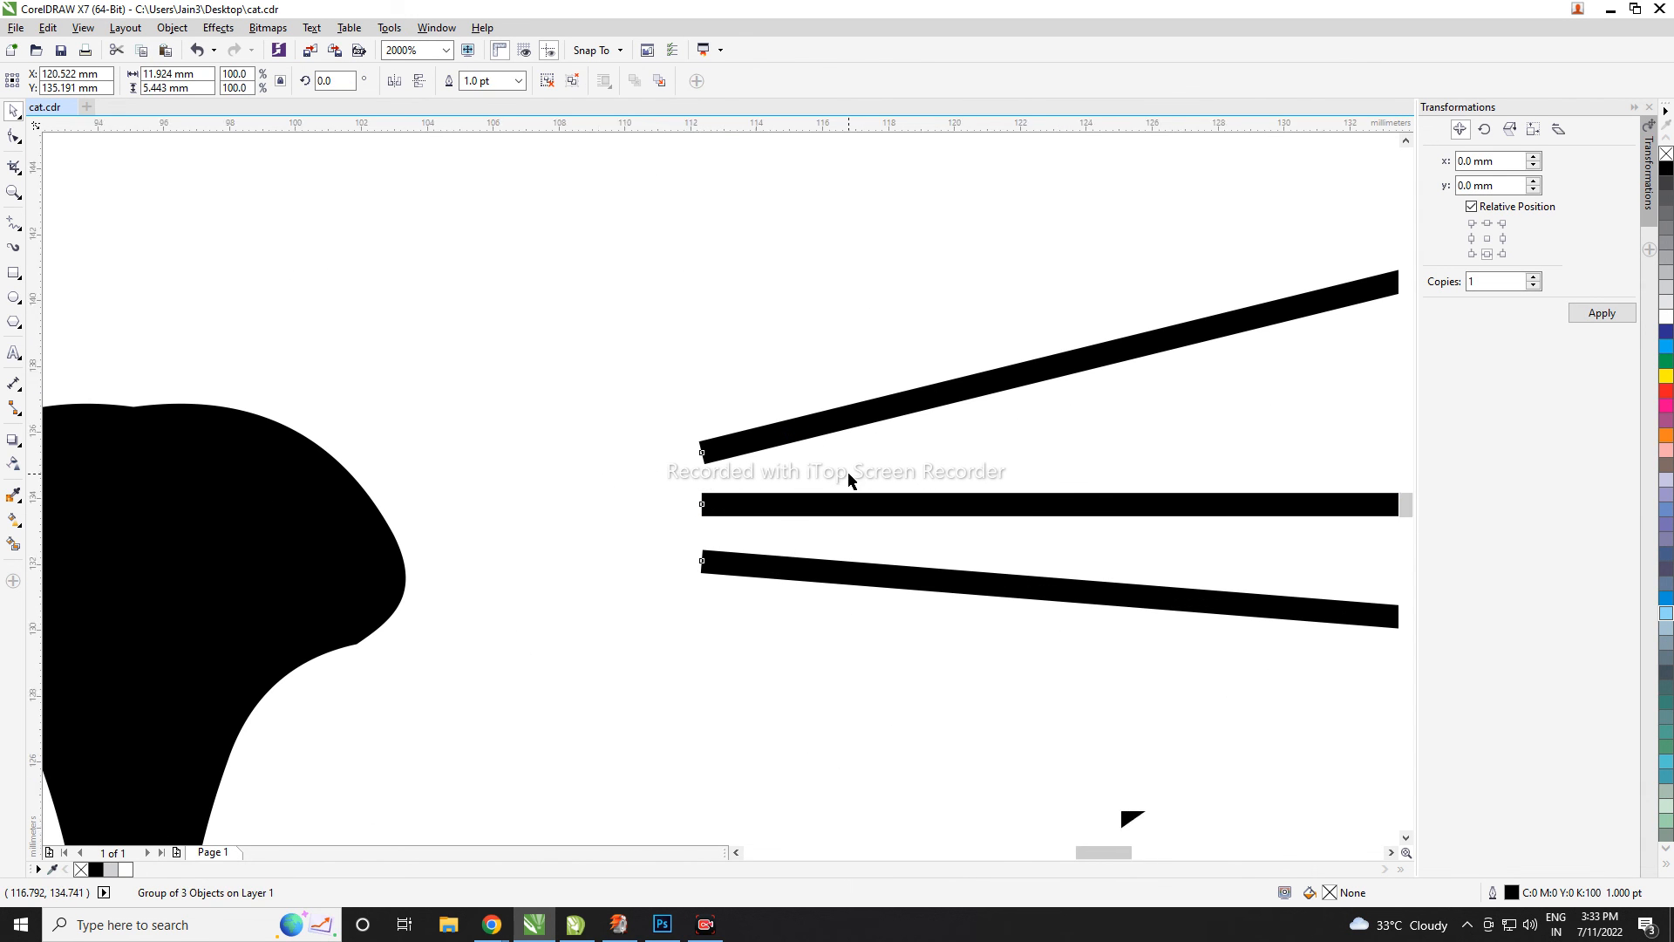
scroll(852, 479, down, 6)
drag(936, 473, 640, 475)
right_click(789, 467)
key(Escape)
- Move the two chin corner nodes of the head outline slightly downward so the chin sits level and symmetrical
scroll(835, 454, down, 2)
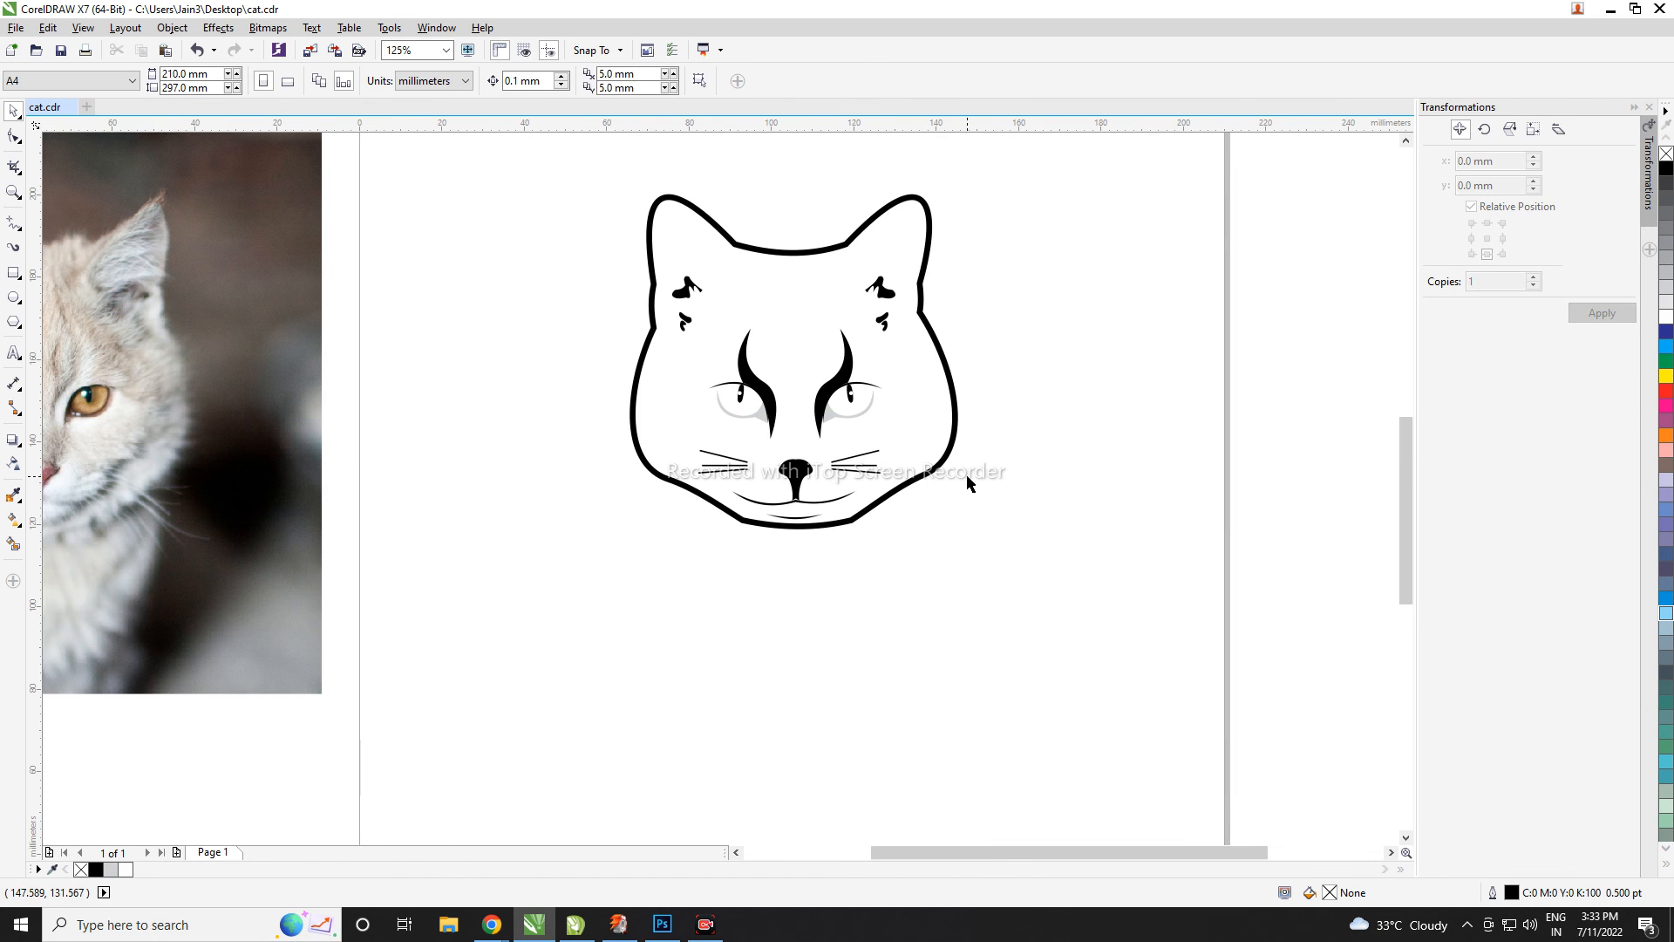
click(852, 523)
key(F10)
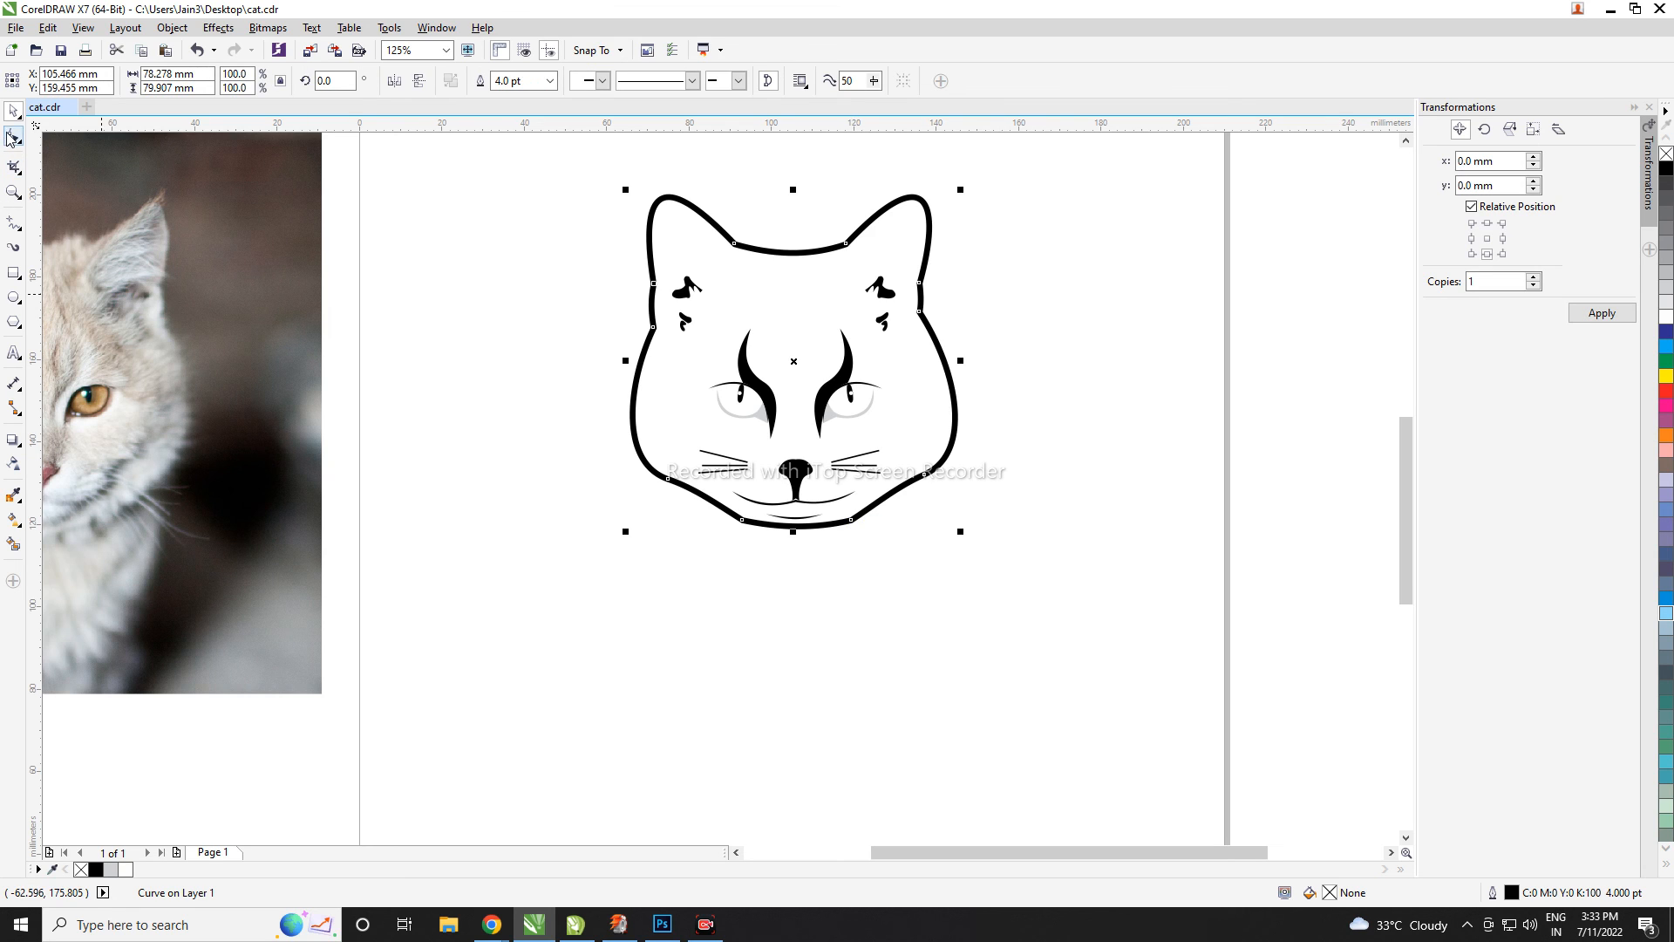
scroll(865, 510, up, 2)
drag(613, 516, 619, 534)
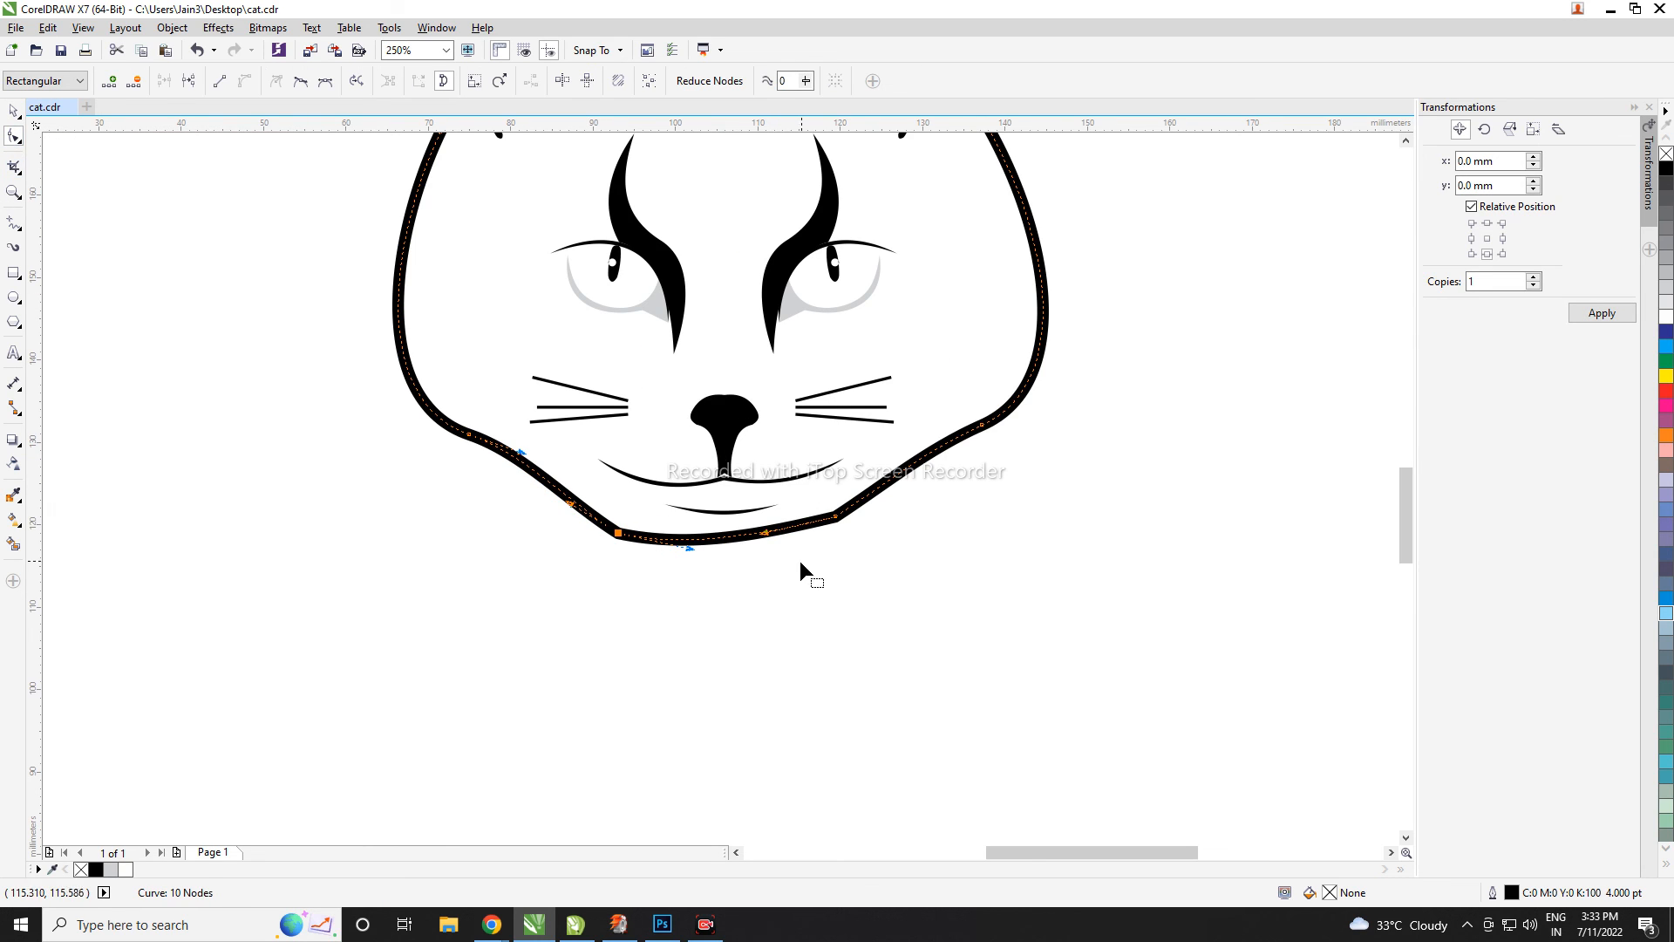
drag(820, 524, 837, 529)
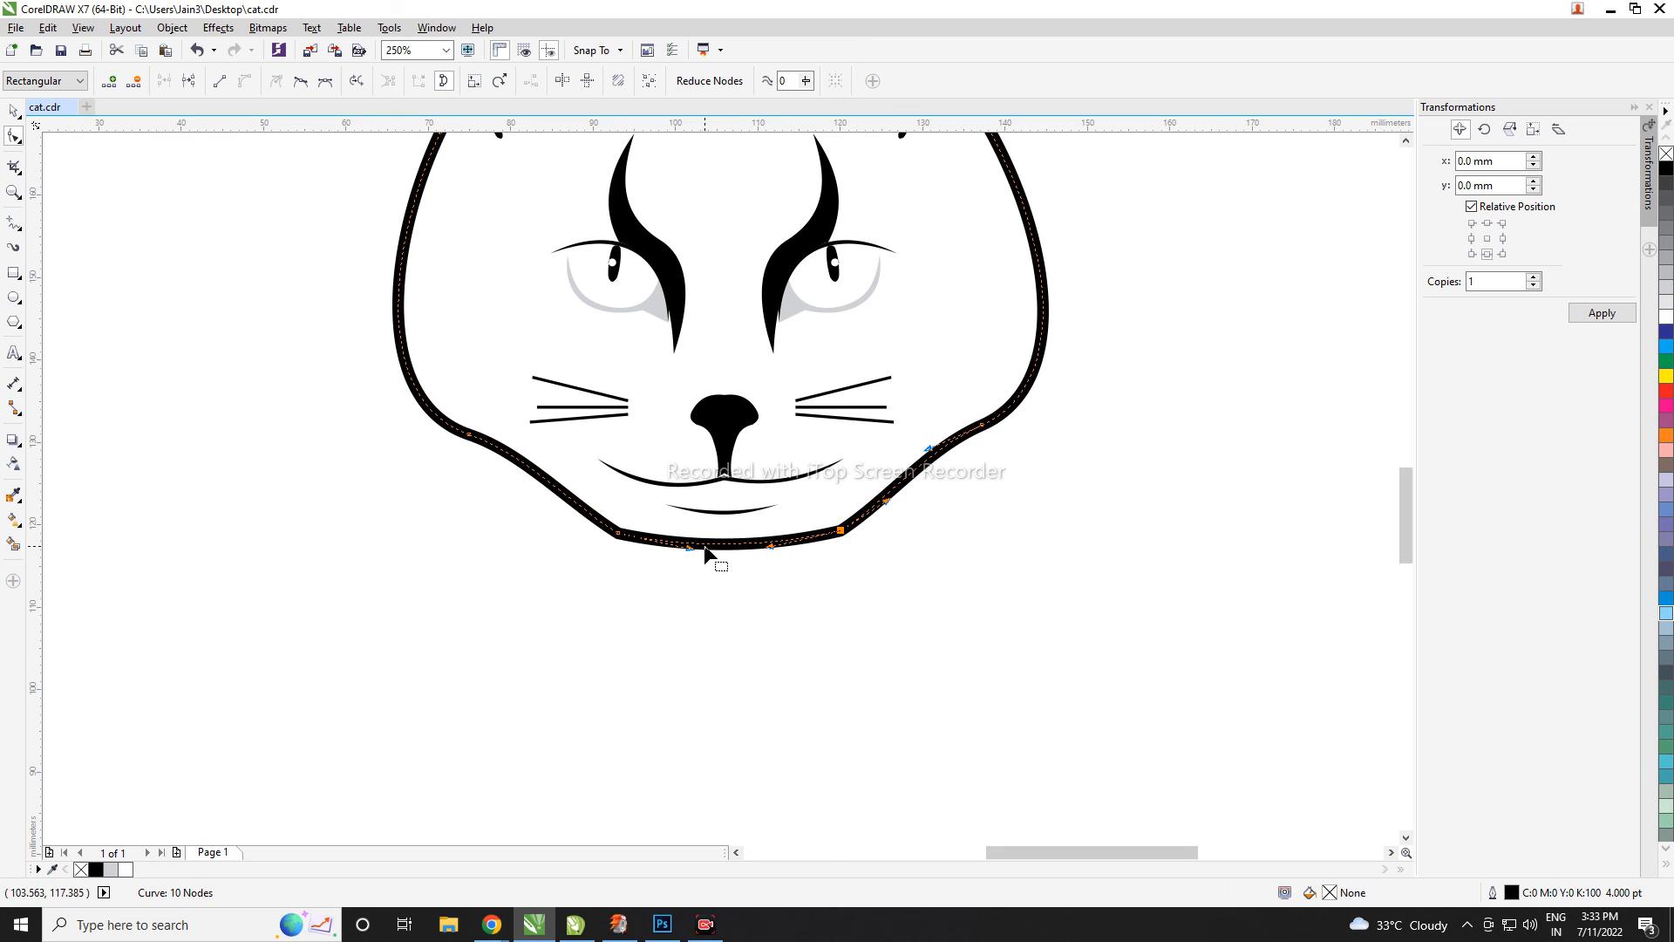
- Group all the cat face shapes on the page, leaving the photo out of the group
scroll(807, 551, down, 2)
key(space)
click(1036, 454)
scroll(1036, 455, down, 2)
drag(600, 324, 1115, 535)
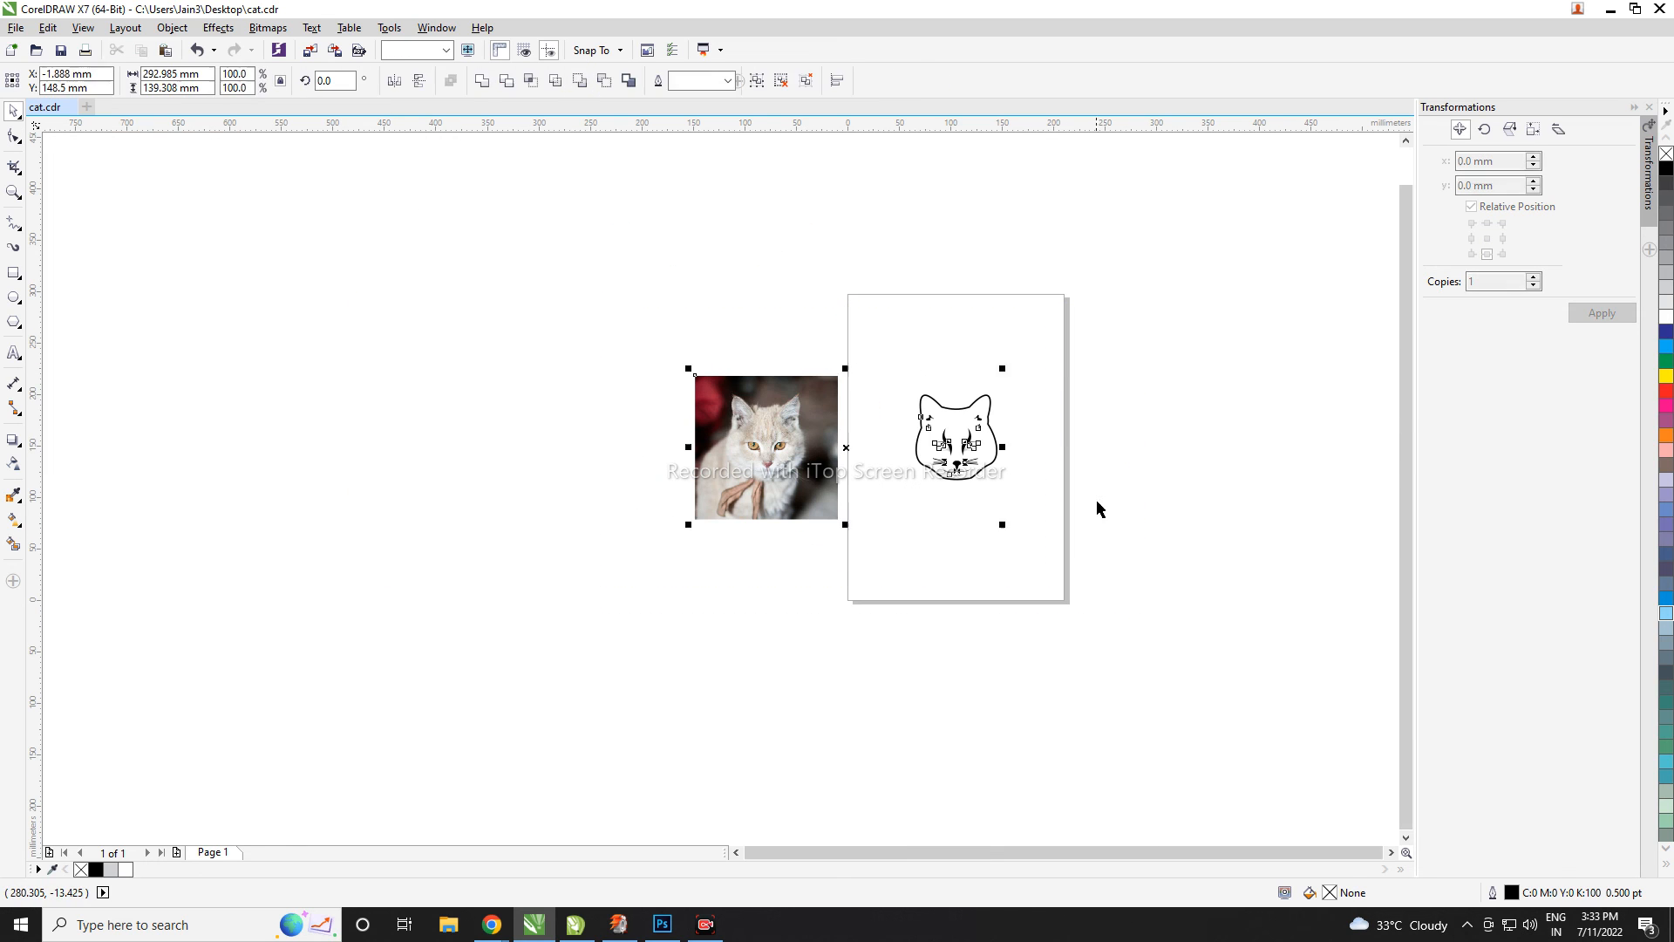
click(1096, 499)
drag(860, 369, 1142, 654)
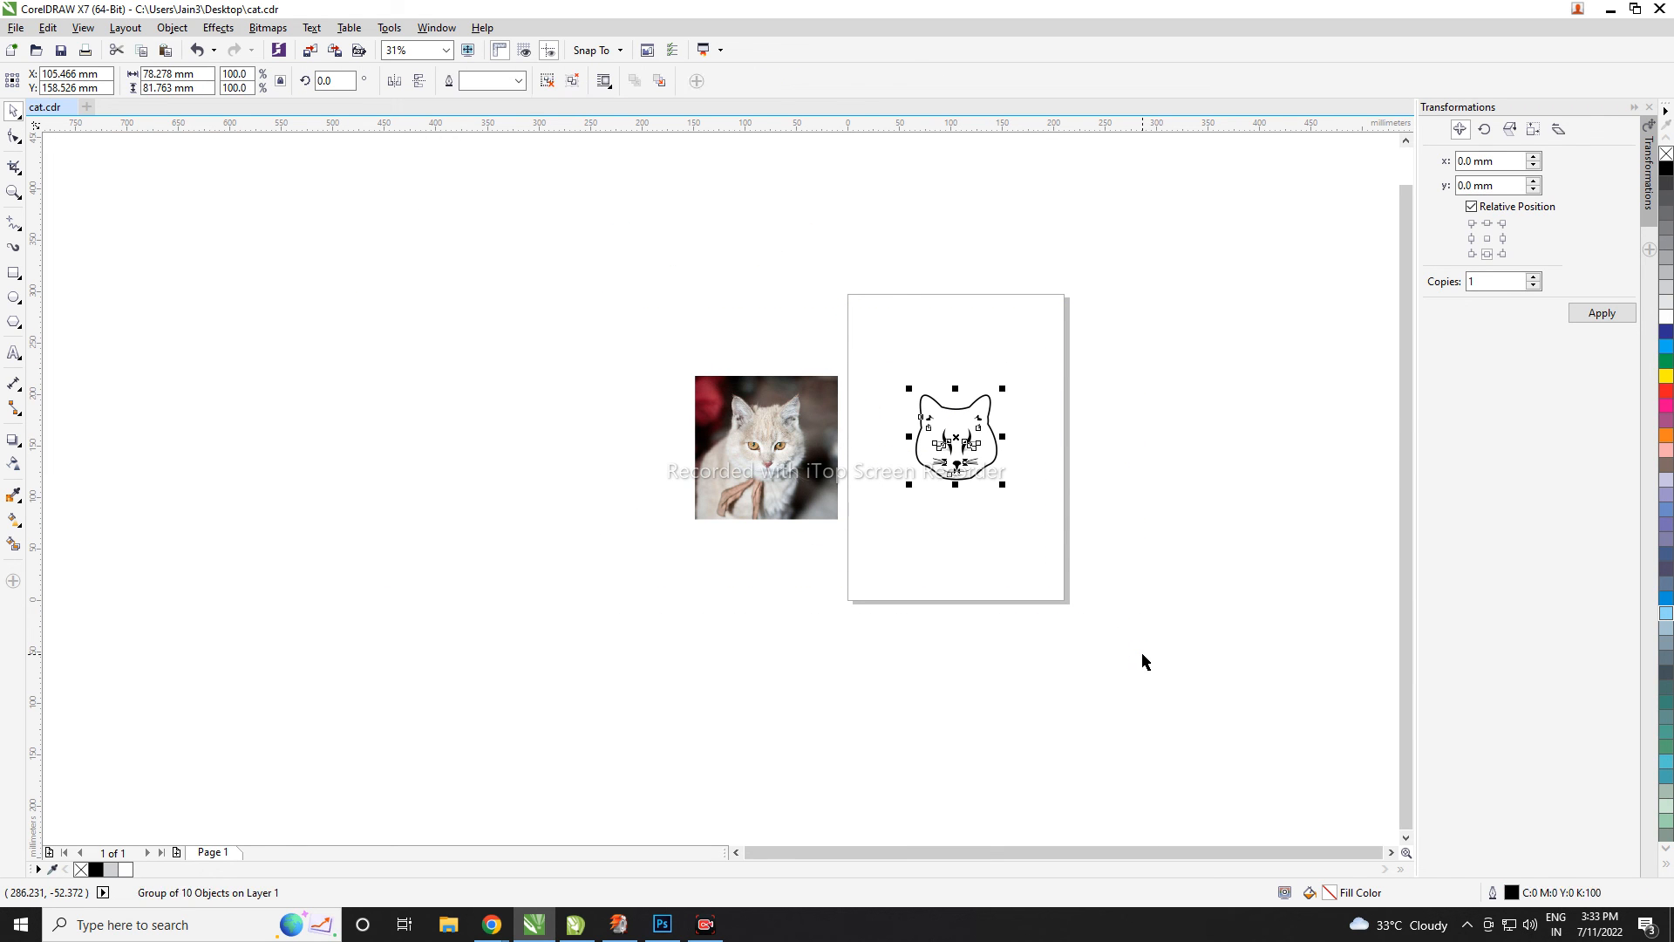
key(Escape)
- Delete the cat photo and fit the finished cat face in the view
key(F4)
click(484, 497)
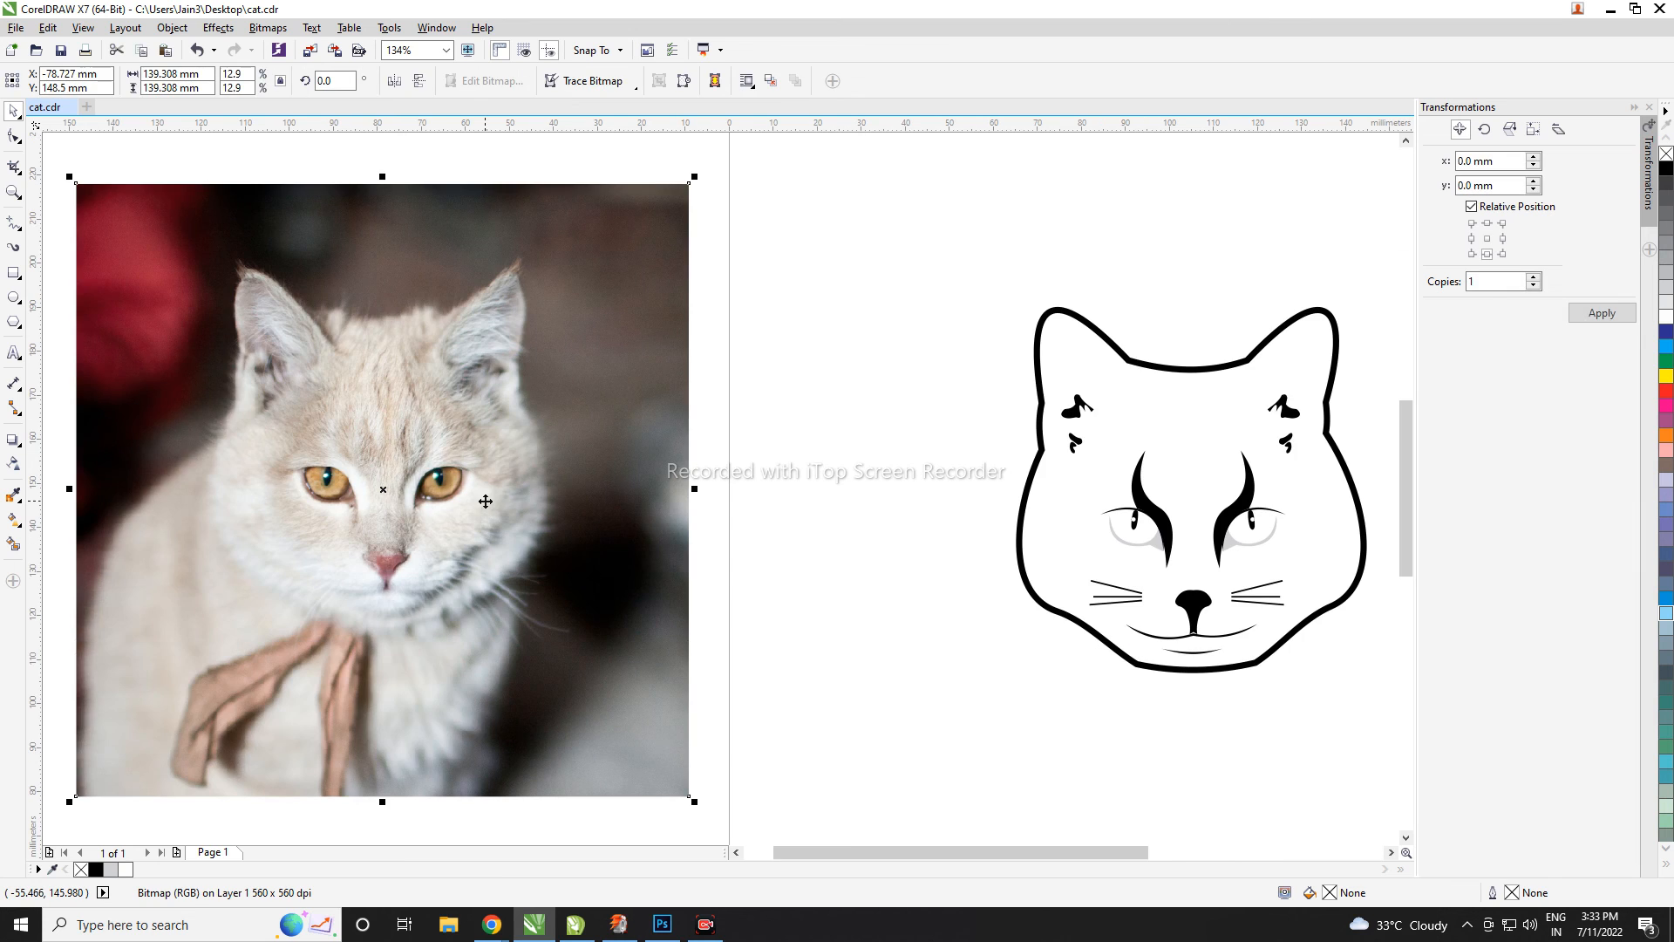
key(Delete)
key(F4)
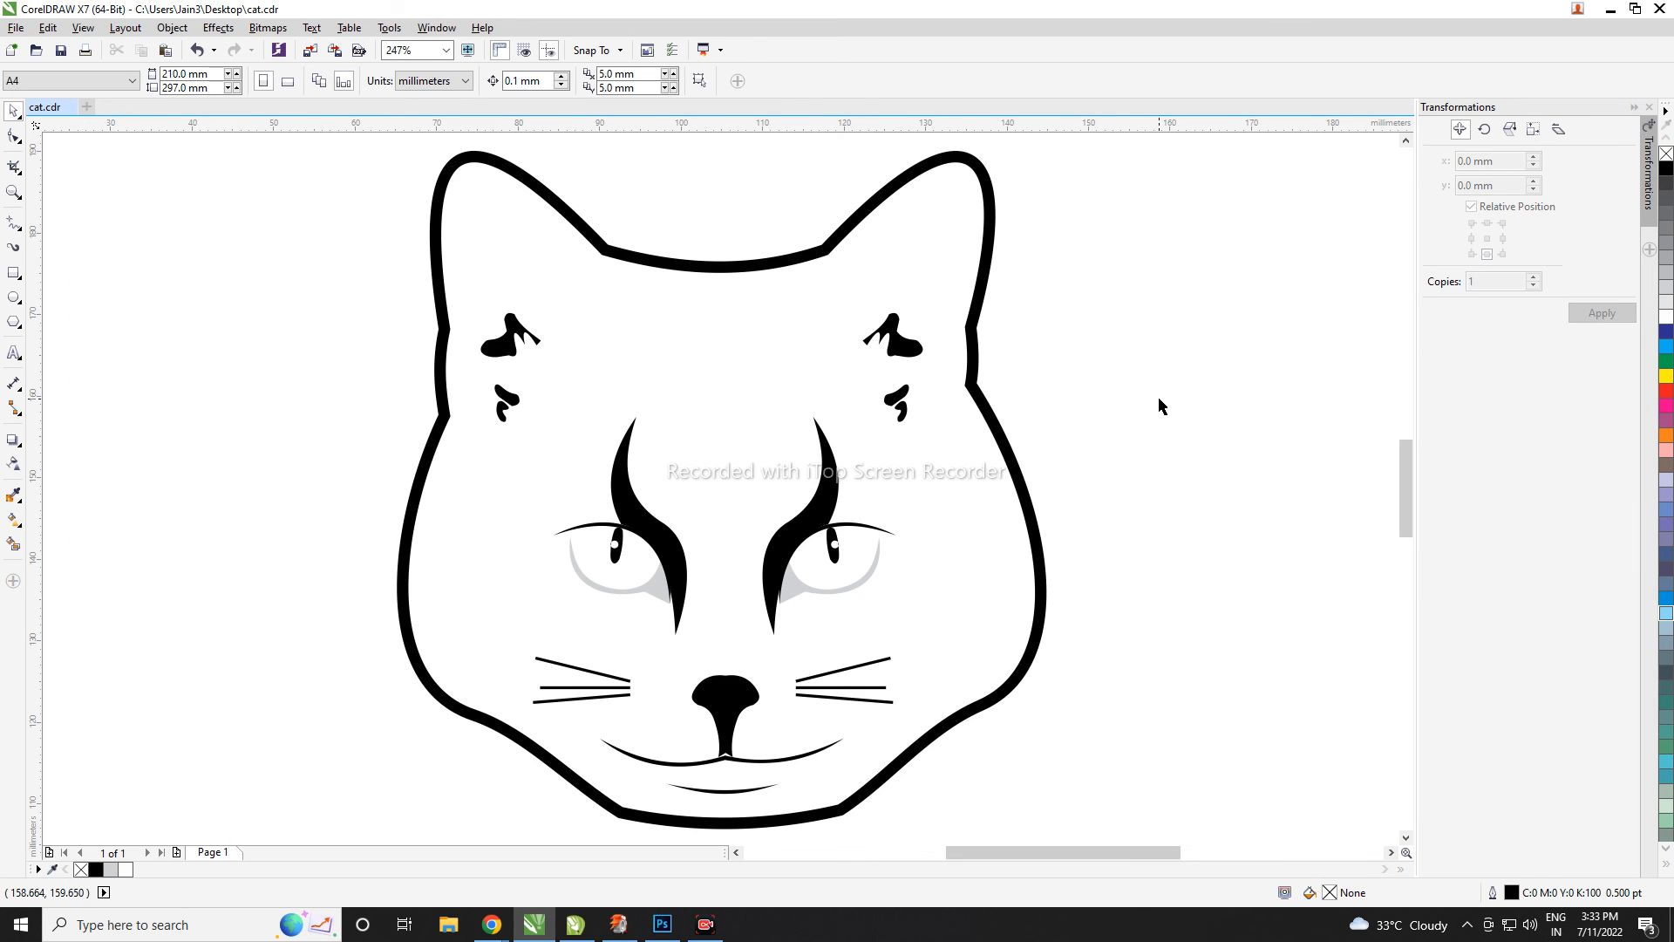